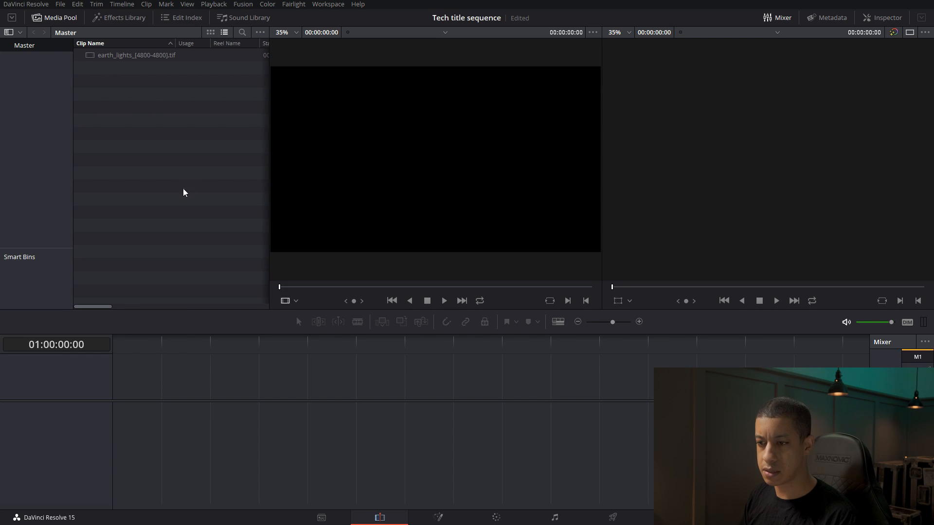
Create a new 30 fps Fusion composition with the default name and five-second duration in the Master bin
click(437, 516)
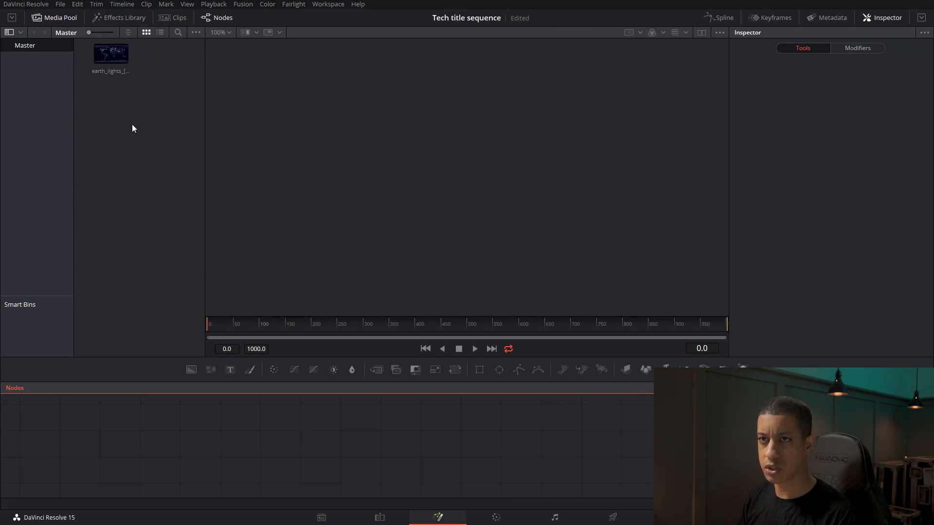
right_click(133, 128)
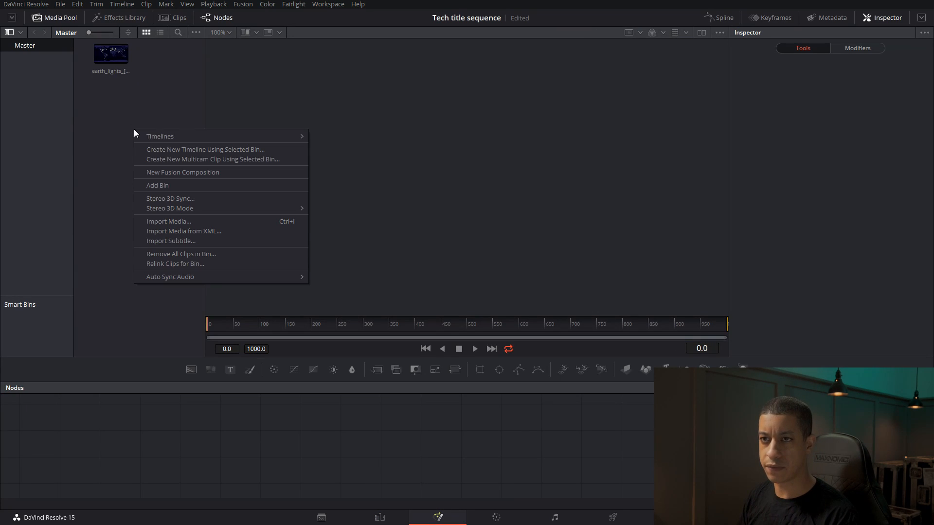
click(182, 172)
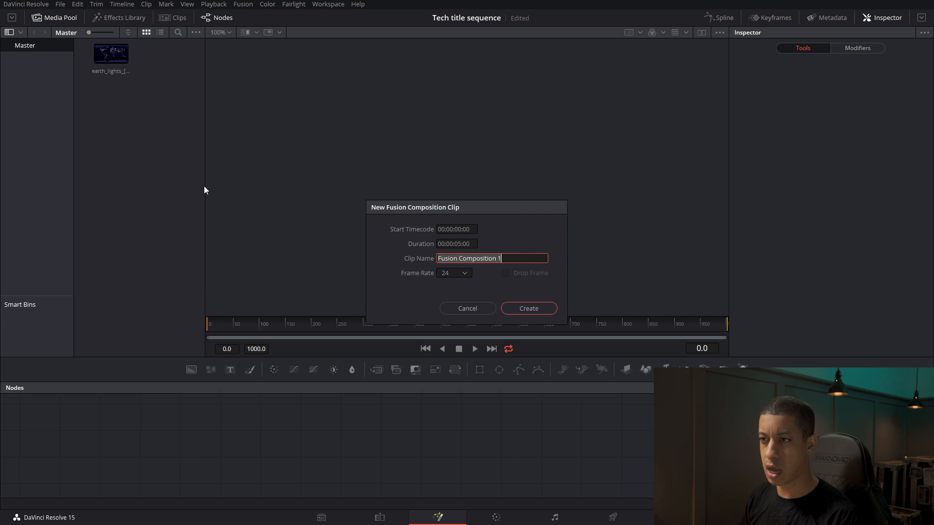
click(461, 274)
click(450, 347)
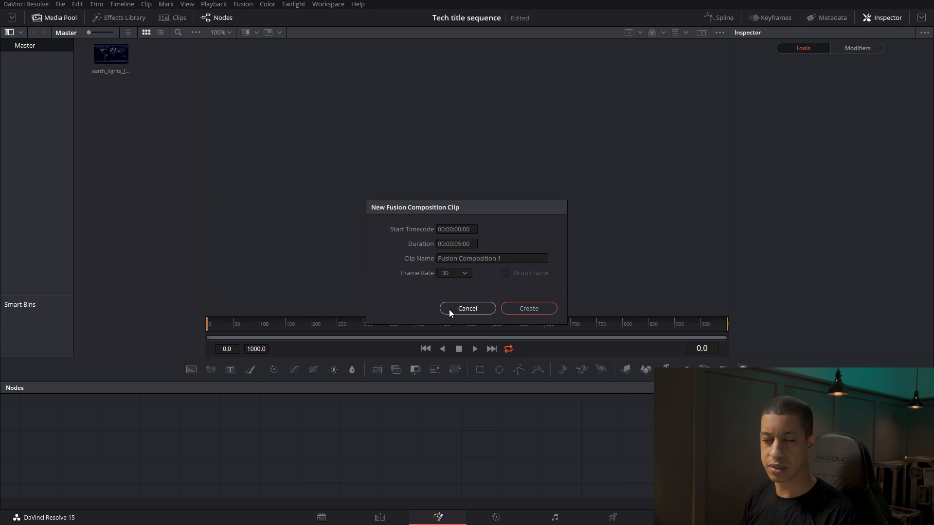
click(542, 308)
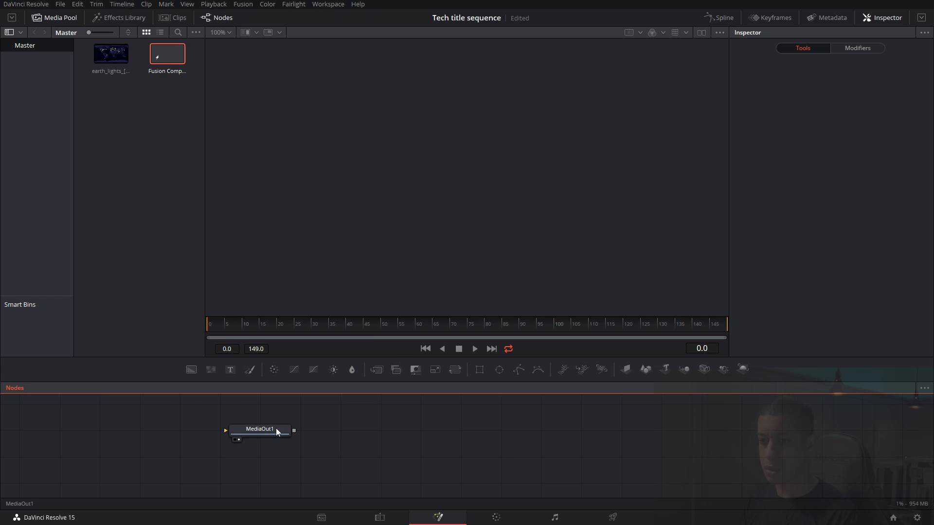
Move the MediaOut1 node far away from the working area and make the node editor taller
drag(252, 431, 821, 468)
drag(749, 358, 743, 299)
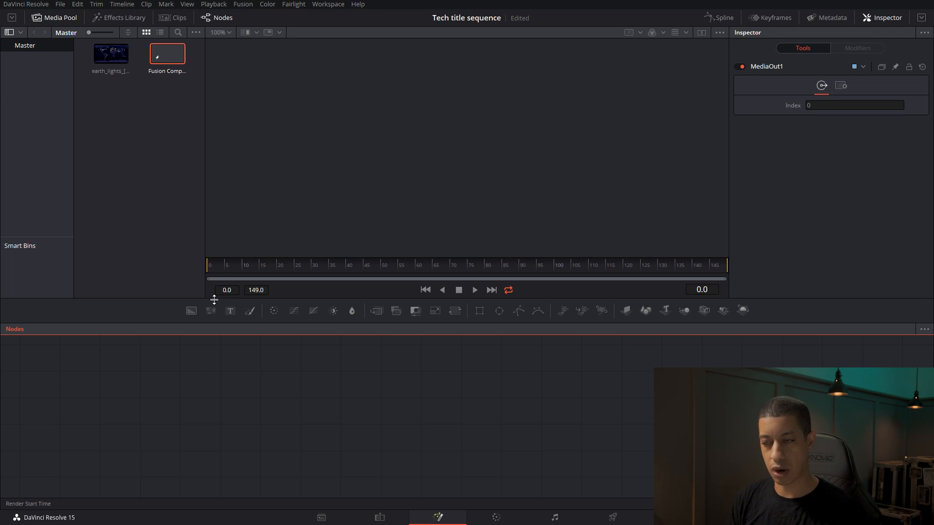
Add a Background node and a separate Triangle mask node below it
drag(190, 314, 245, 382)
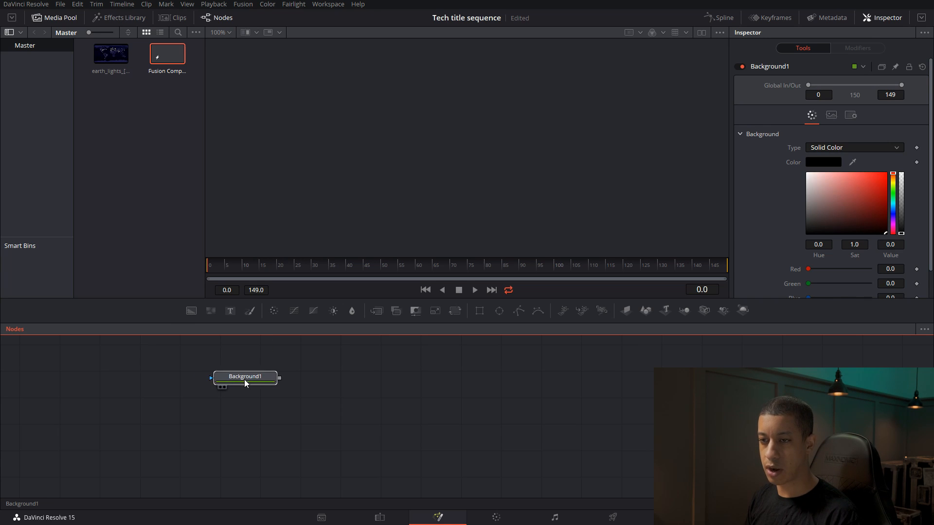
click(230, 405)
key(shift+space)
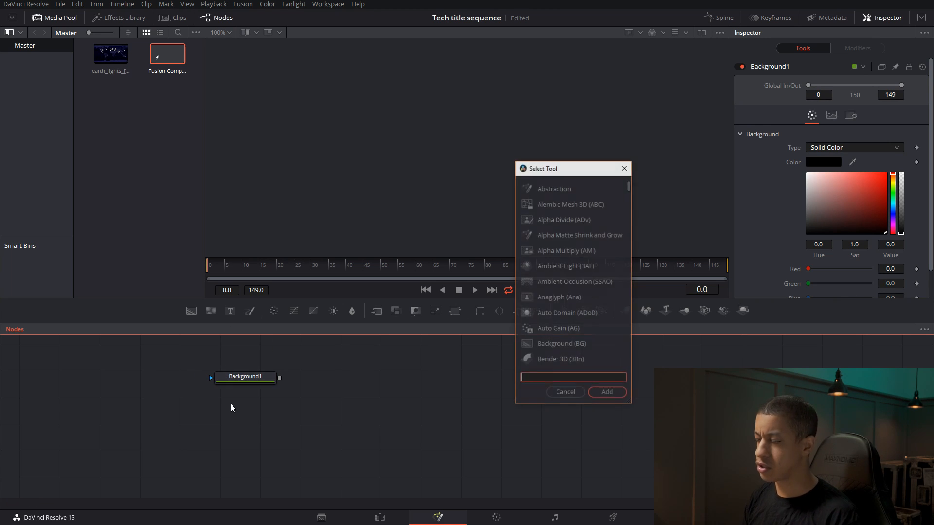
text(tri)
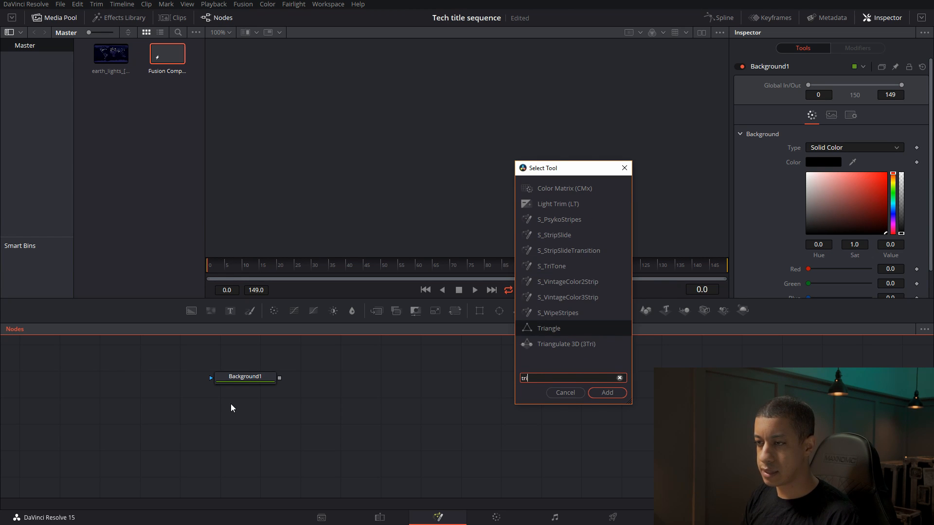
key(Return)
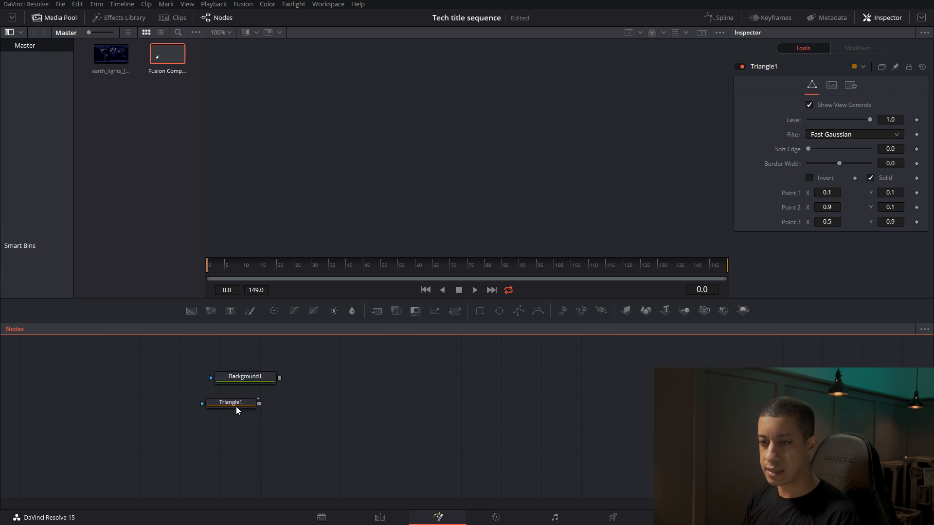
key(shift+space)
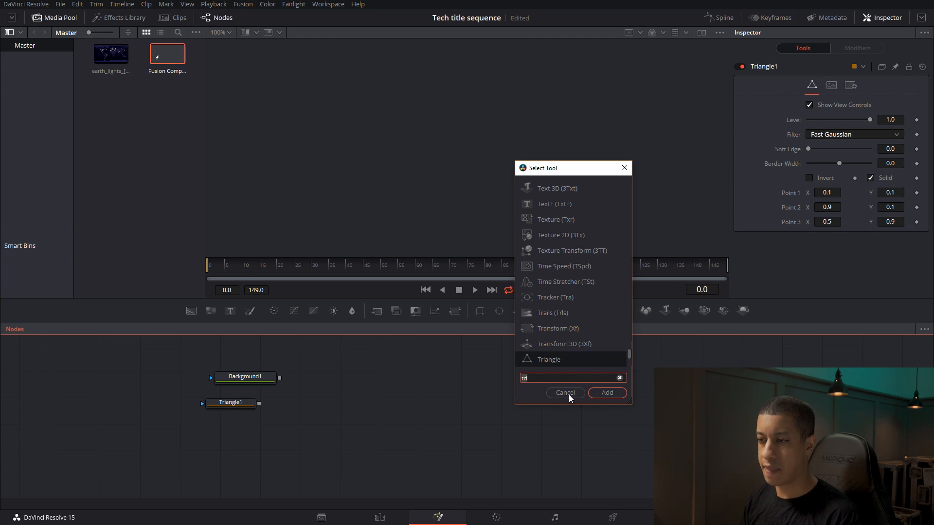
text(Transform 3D)
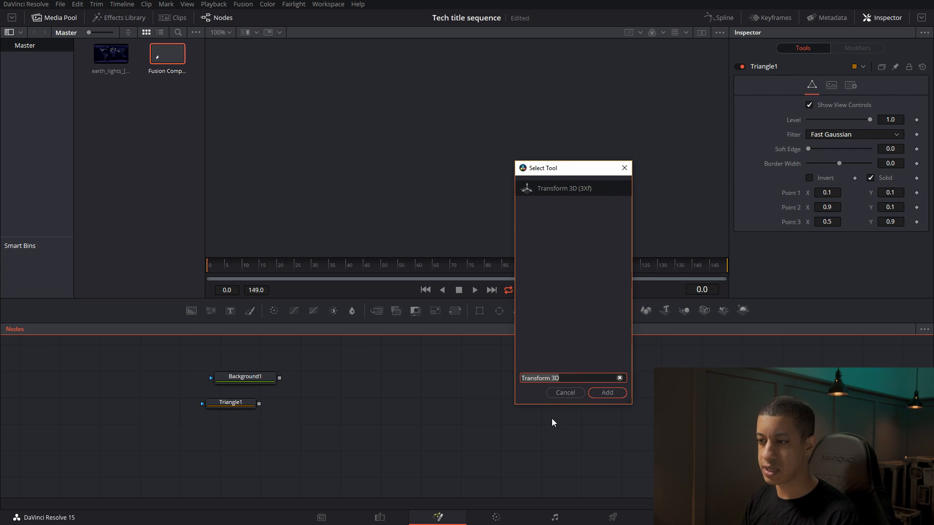
click(556, 395)
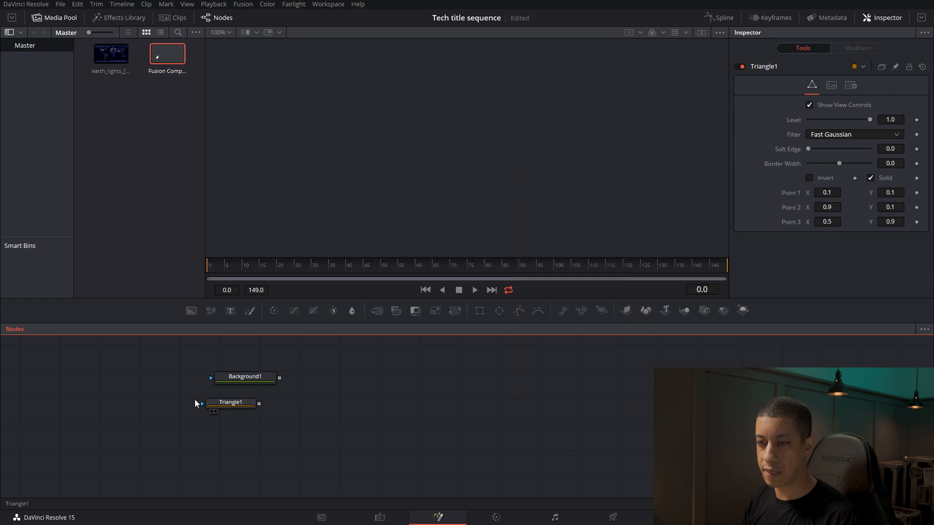
Place Triangle1 in front of Background1, display the background in the viewer and connect the triangle as its mask
drag(234, 407, 148, 386)
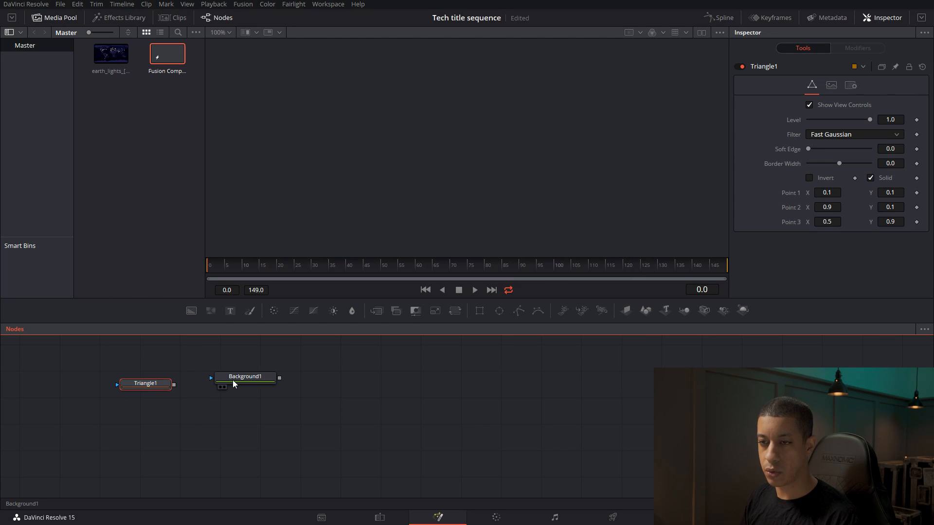
drag(247, 378, 253, 384)
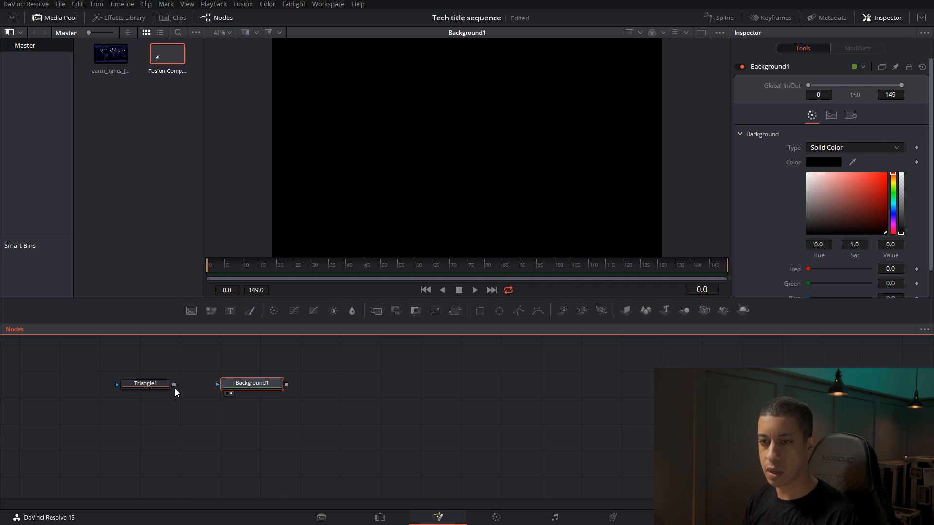
drag(174, 385, 218, 387)
drag(153, 384, 163, 383)
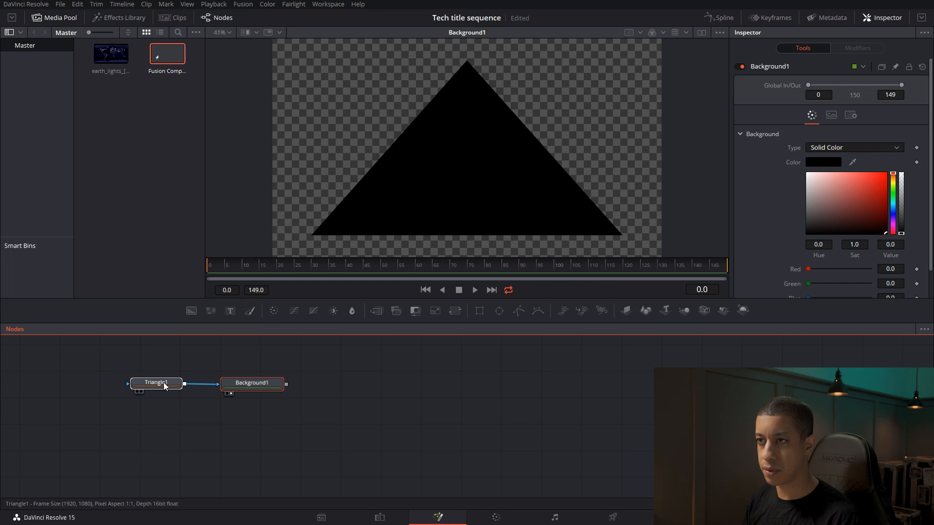
click(433, 365)
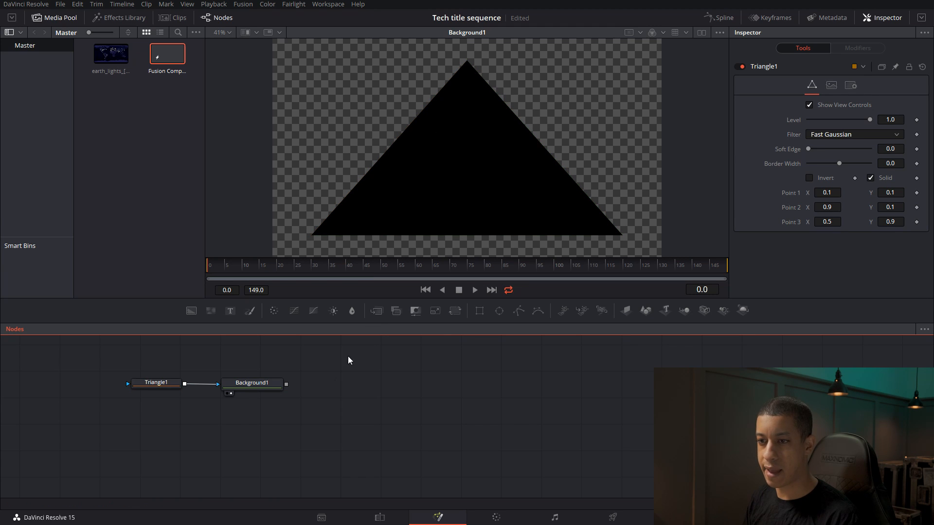
Turn off Auto Resolution for Background1 and set its image width and height to 100
click(252, 388)
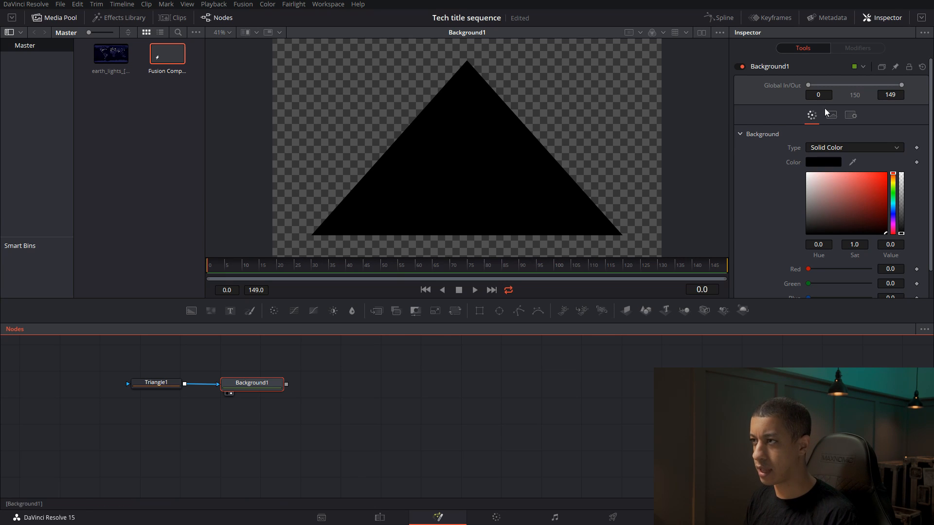
click(834, 119)
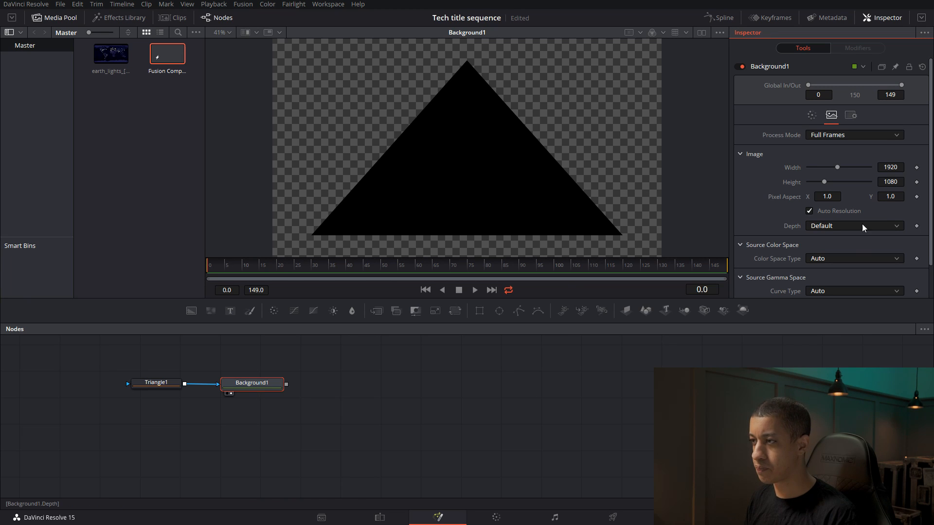
click(831, 214)
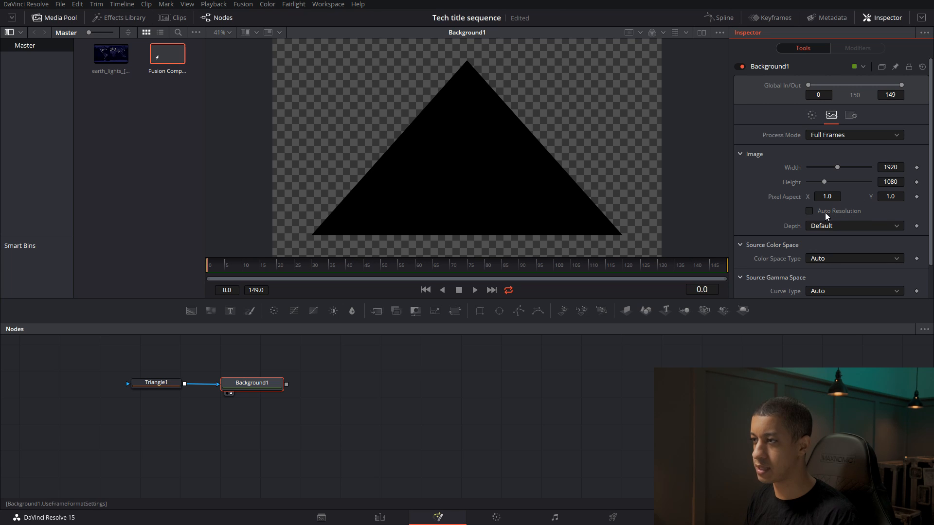
click(891, 167)
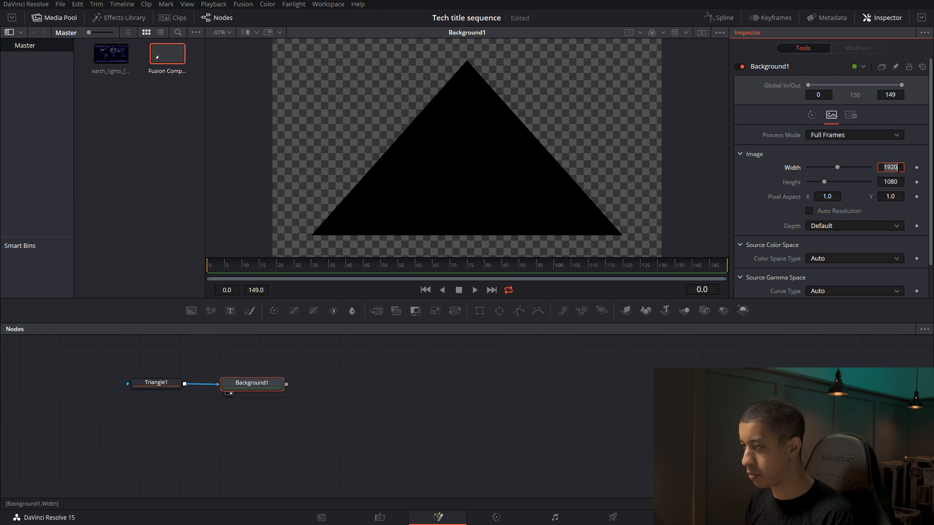
text(100)
key(Tab)
text(100)
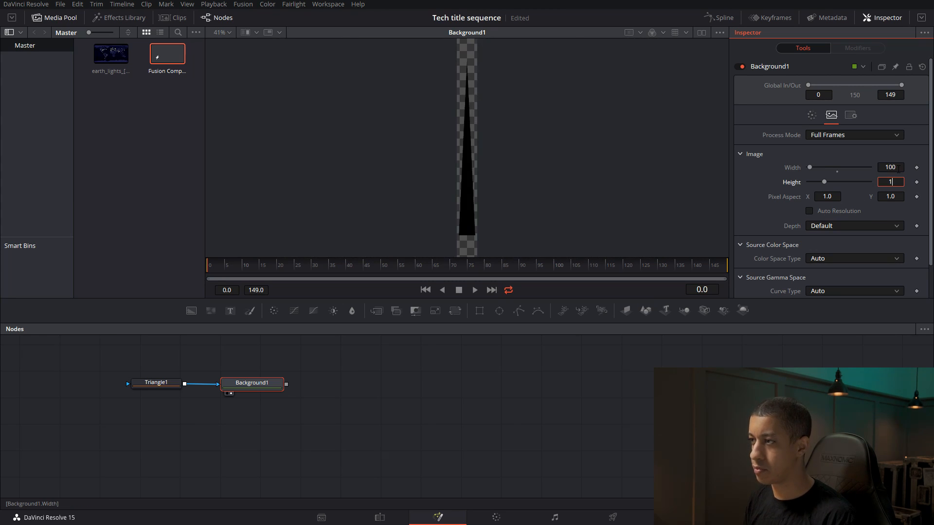
key(Tab)
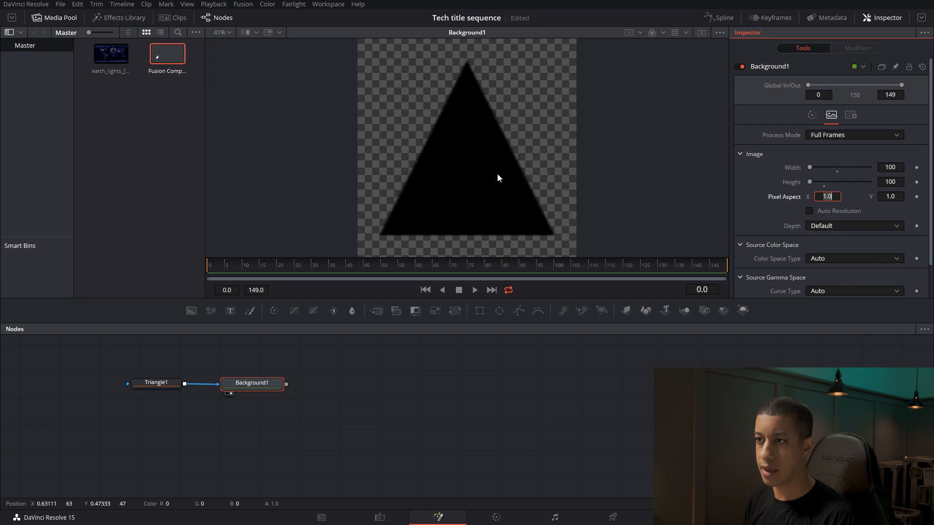
click(438, 375)
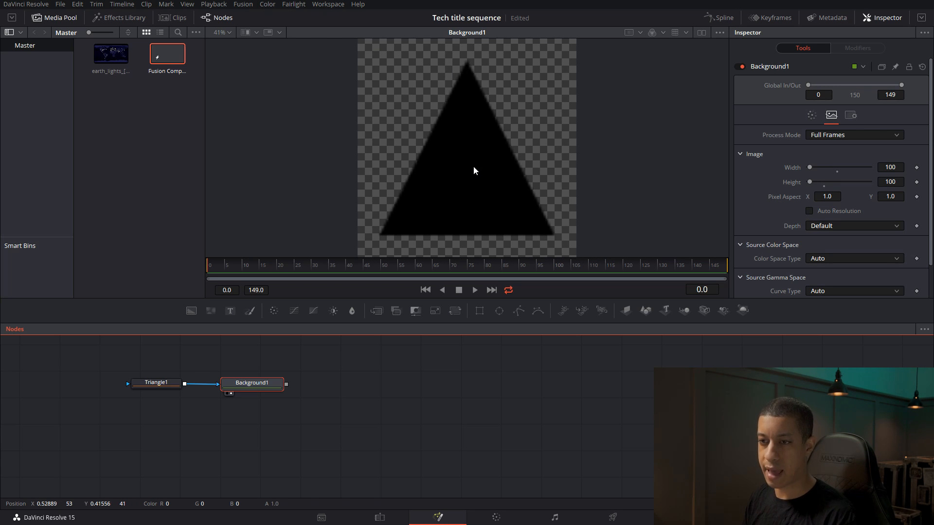
Add a second Background node below the first and merge the triangle background over it
click(354, 371)
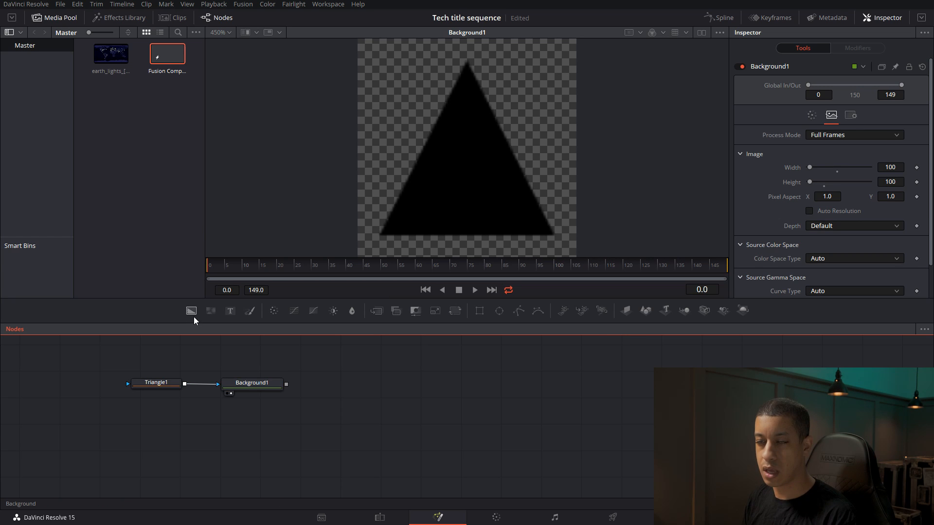
drag(192, 316, 254, 417)
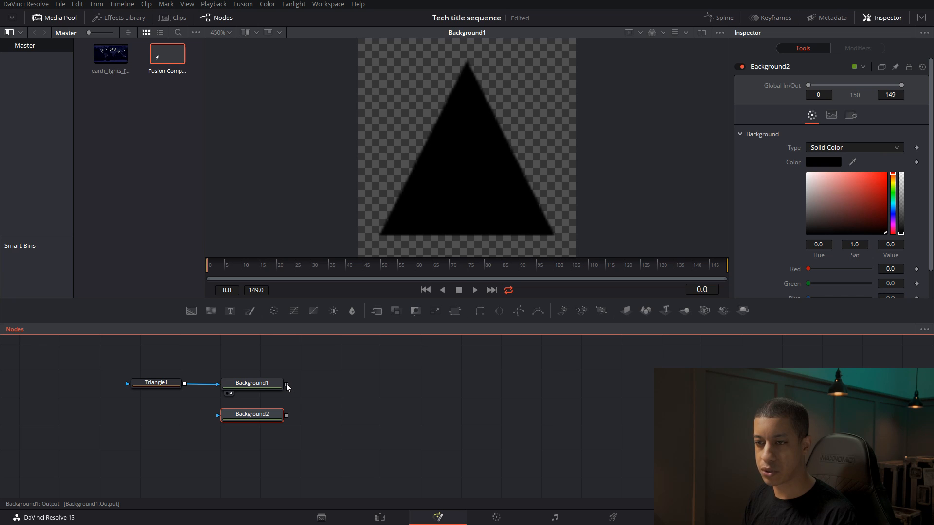
drag(287, 386, 286, 418)
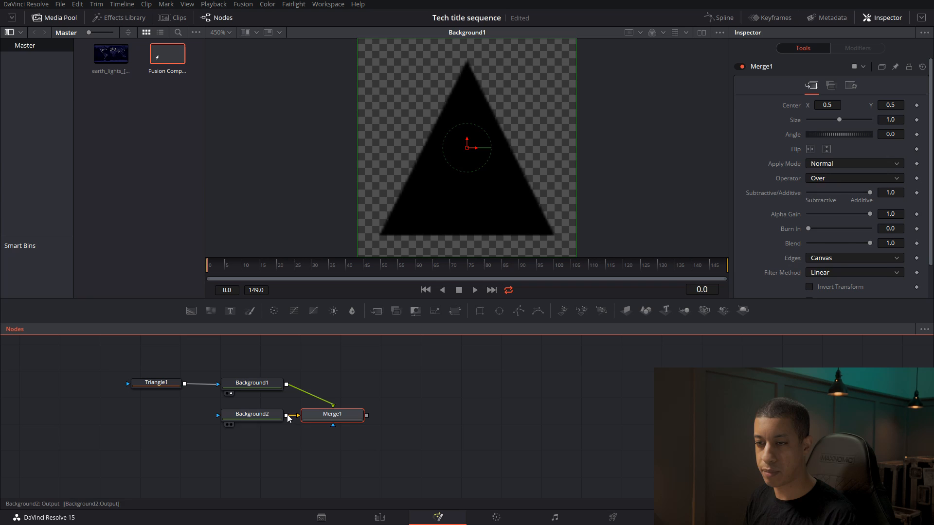
Set Background2's alpha to 0.0 and display Merge1 in the viewer
click(264, 421)
drag(868, 284, 764, 295)
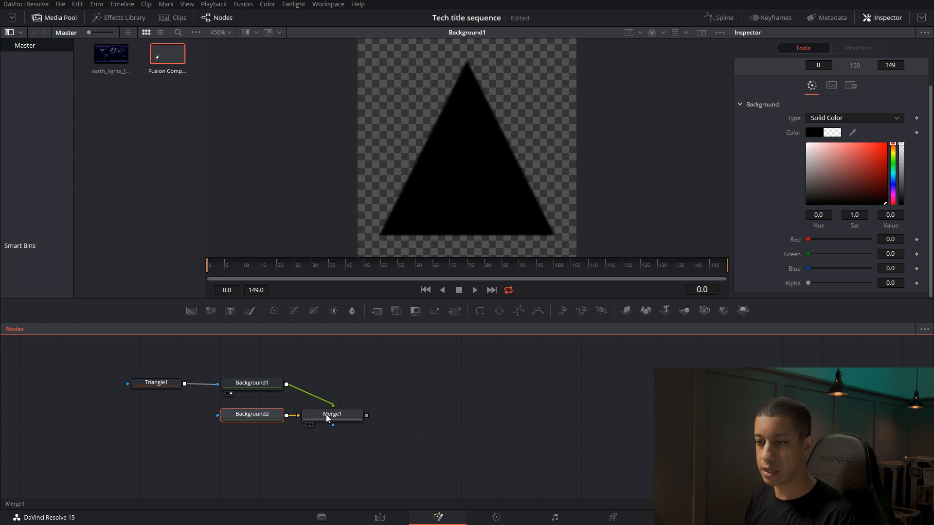
drag(330, 421, 450, 104)
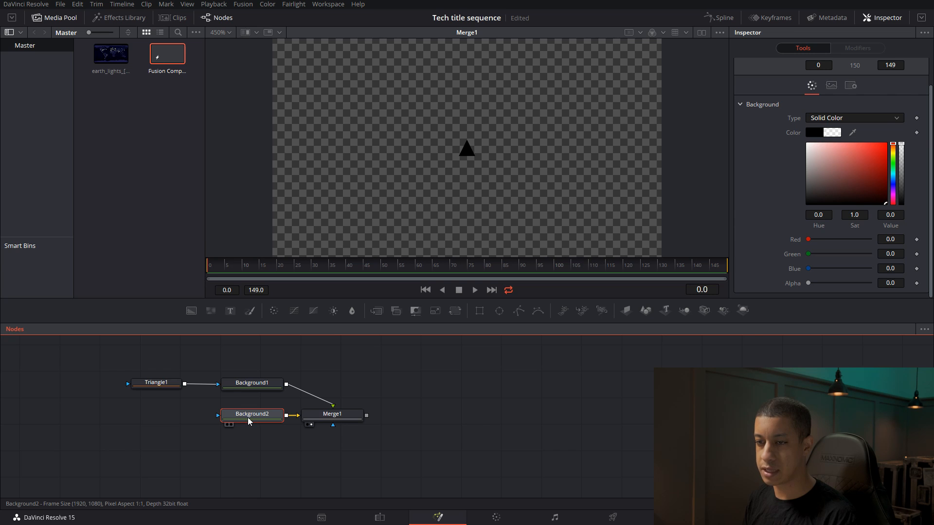
drag(808, 283, 742, 297)
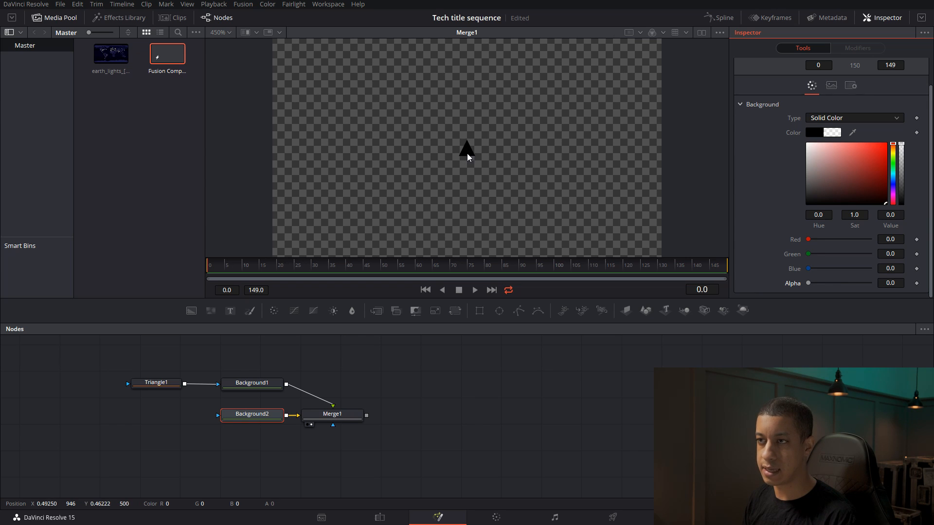
Move the triangle in Merge1 to the frame's upper-left corner, centered at about X 0.045, Y 0.922
click(444, 383)
click(330, 418)
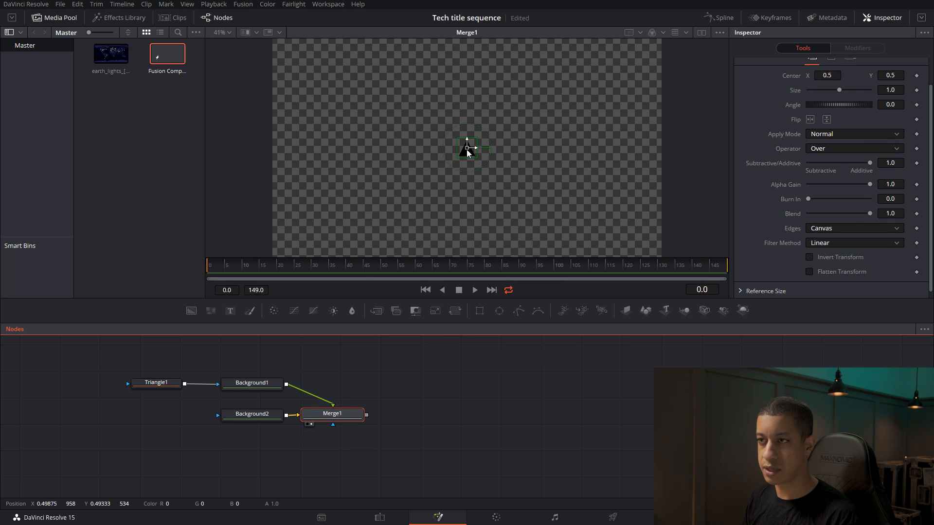
drag(467, 153, 290, 57)
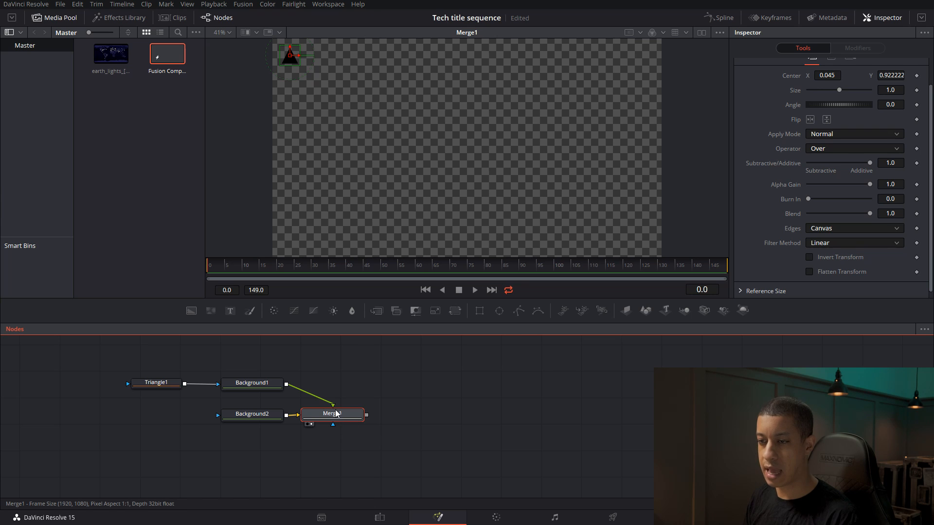
Add a Transform (Xf) node after Merge1 and display it in the viewer
key(ctrl+space)
text(tri)
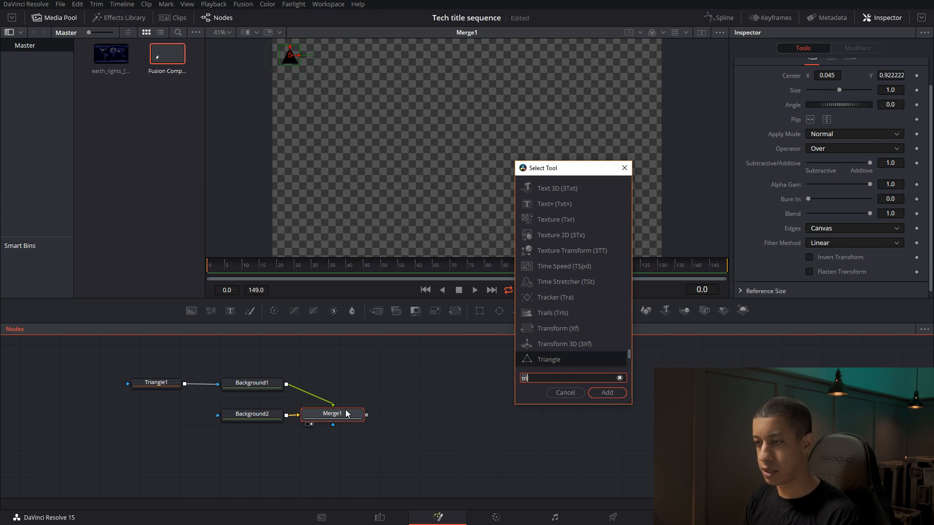
key(BackSpace)
text(an)
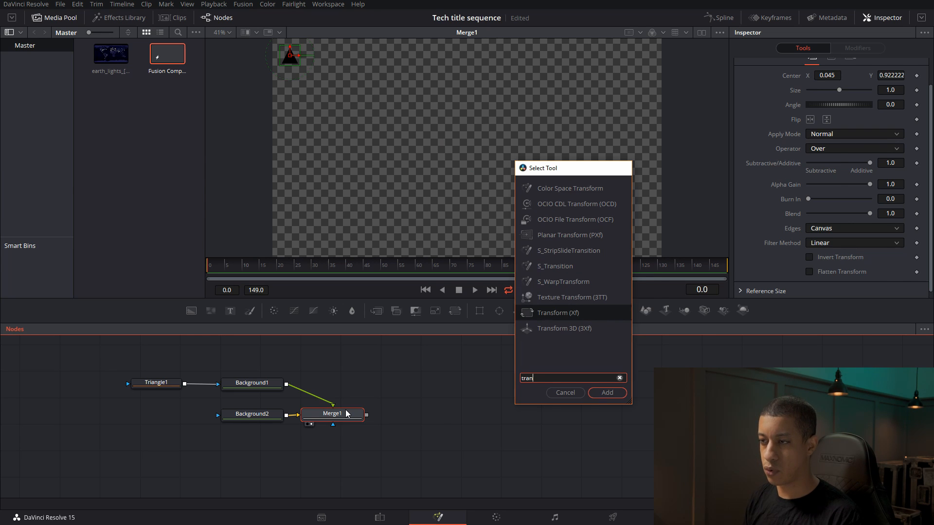
key(Return)
drag(430, 417, 477, 194)
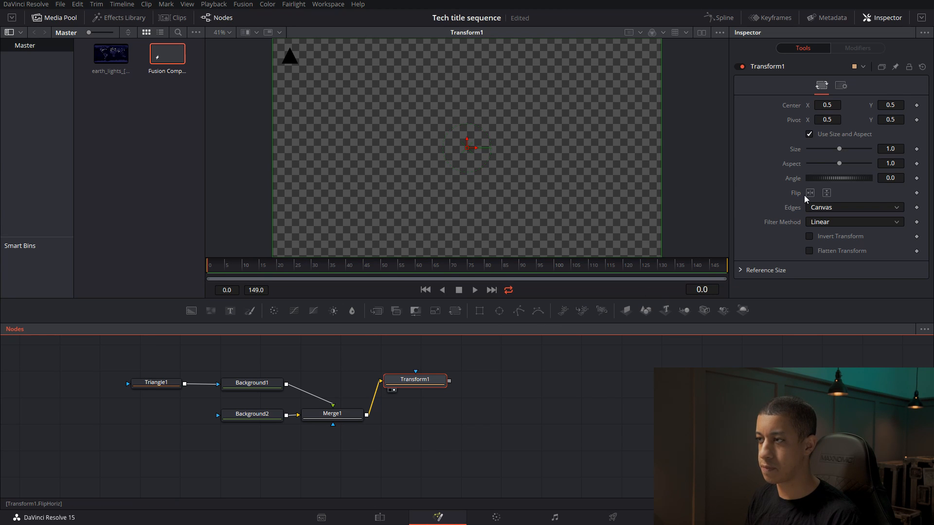
Flip the triangle both vertically and horizontally in Transform1
click(825, 193)
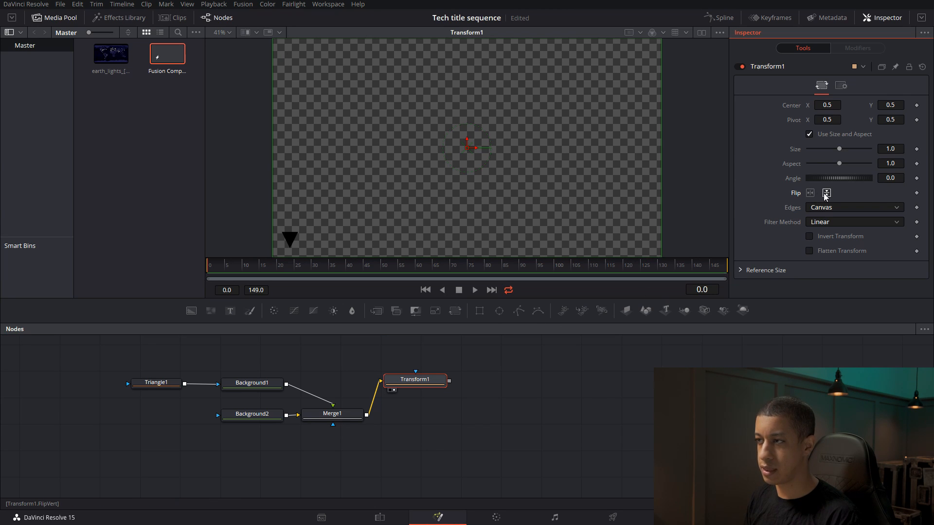
click(810, 194)
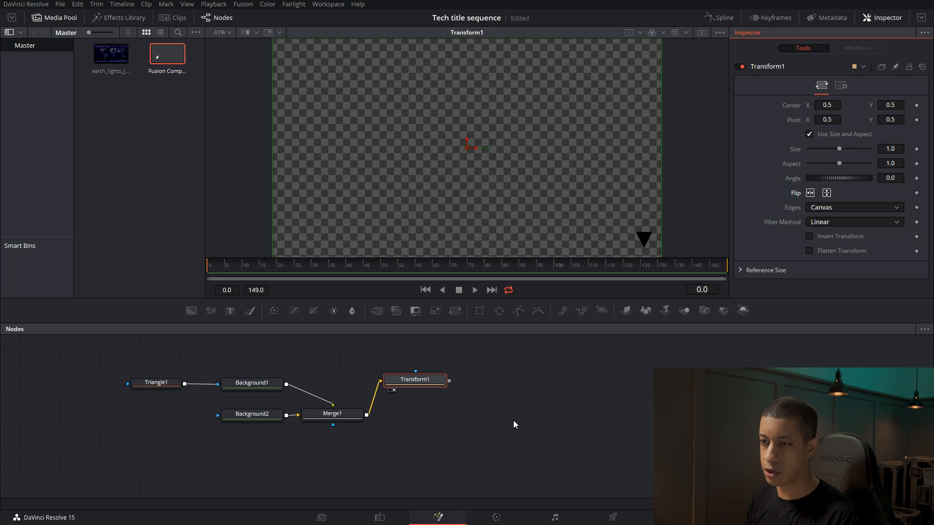
Merge Transform1's output over Merge1 in a new merge node and display that merge in the viewer
drag(448, 382, 368, 418)
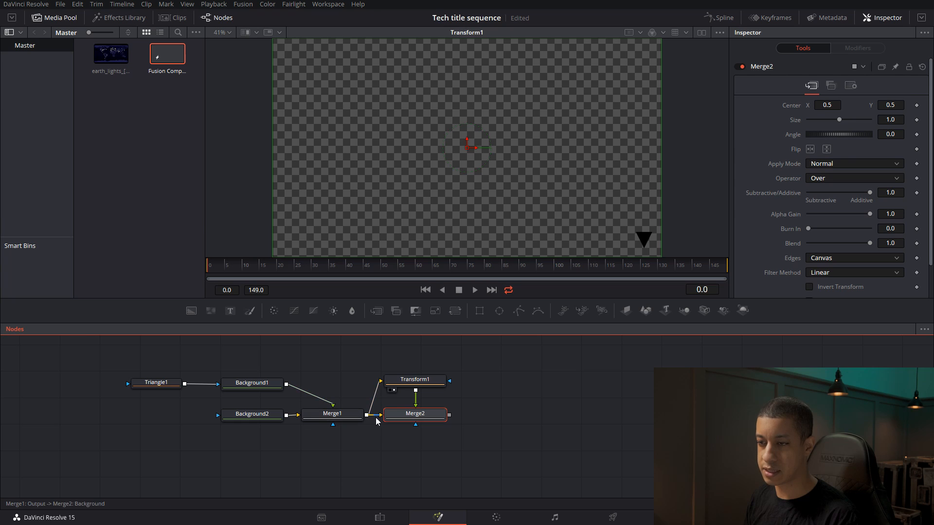
drag(415, 414, 484, 120)
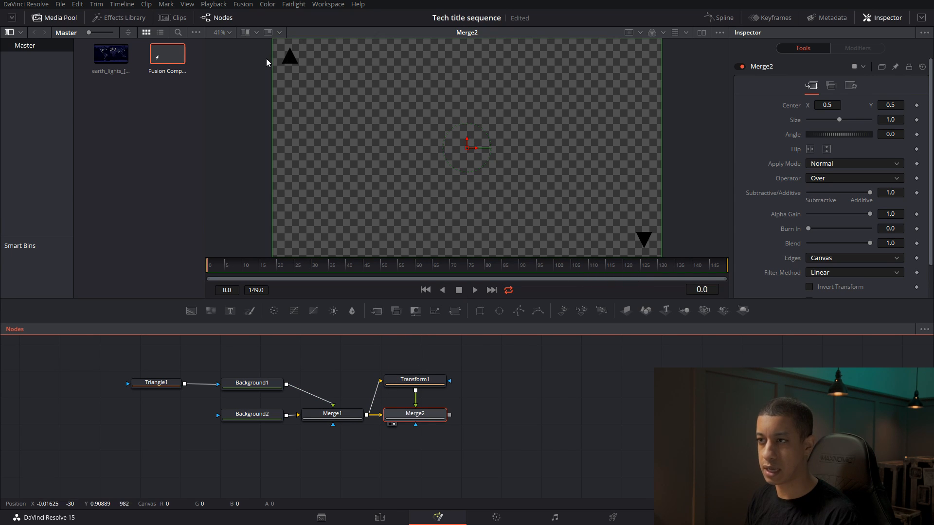
click(500, 440)
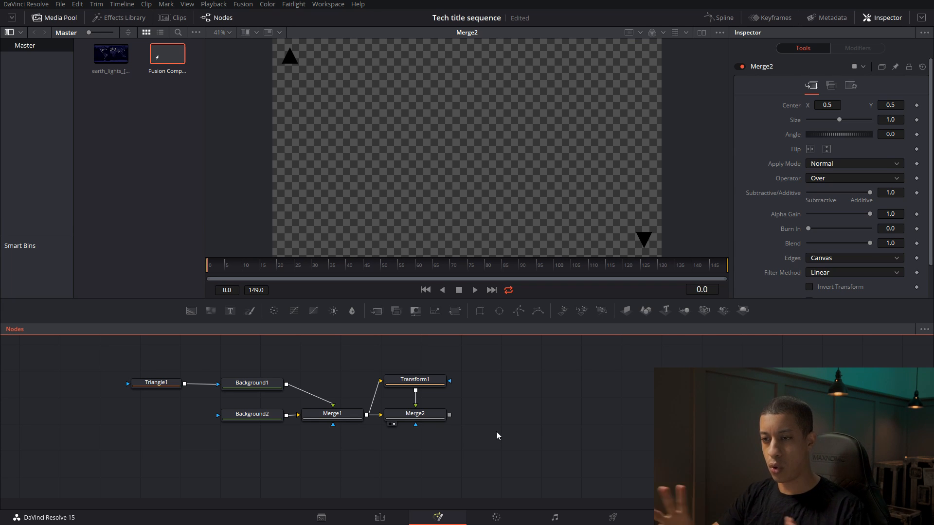
mouse_move(350, 413)
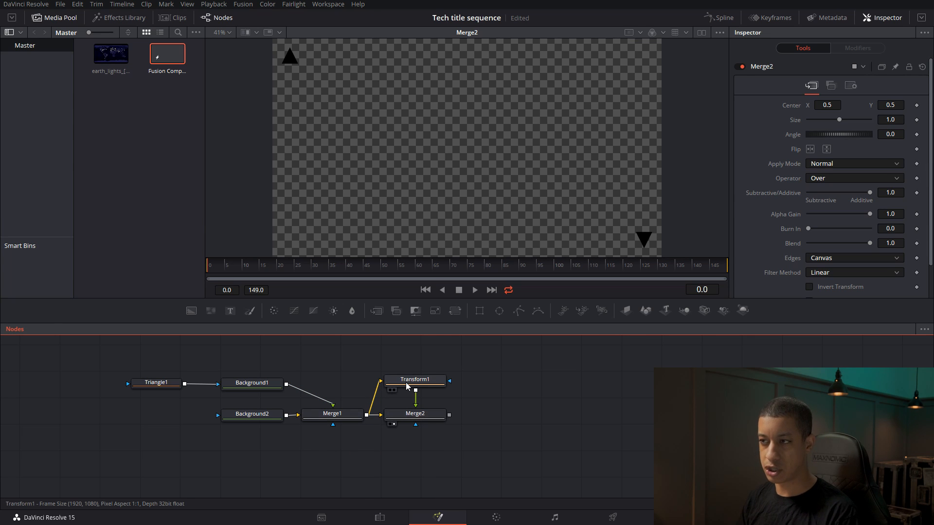
mouse_move(408, 387)
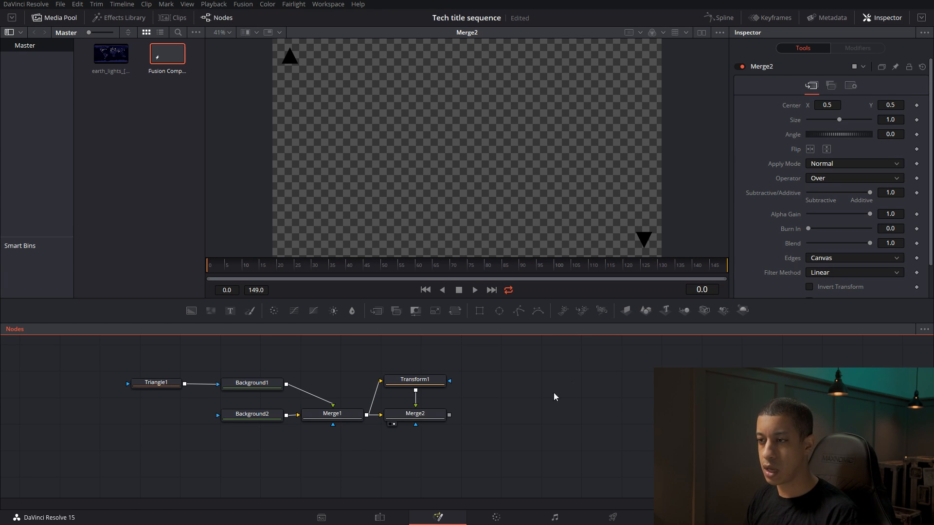
Add a pEmitter node connected to a new pRender node, and display pRender1 in the viewer at frame 91
drag(563, 313, 519, 403)
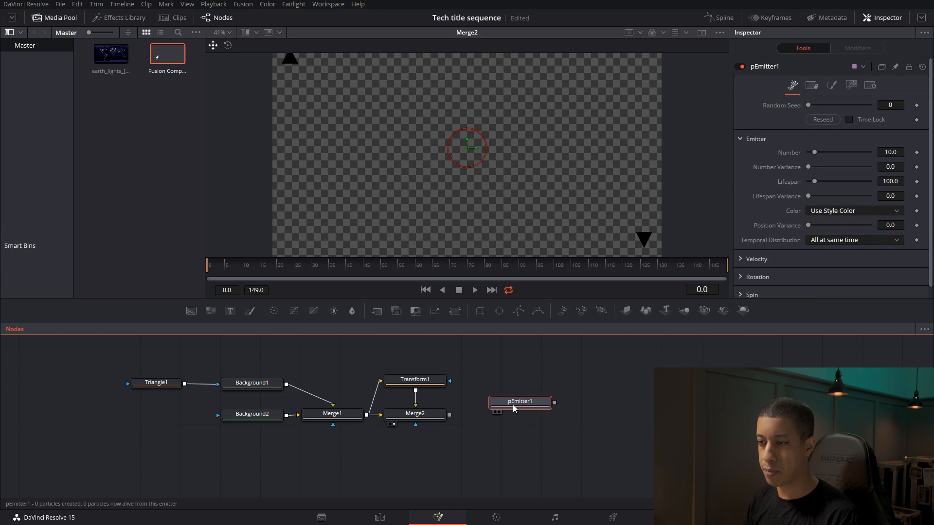
drag(601, 311, 640, 409)
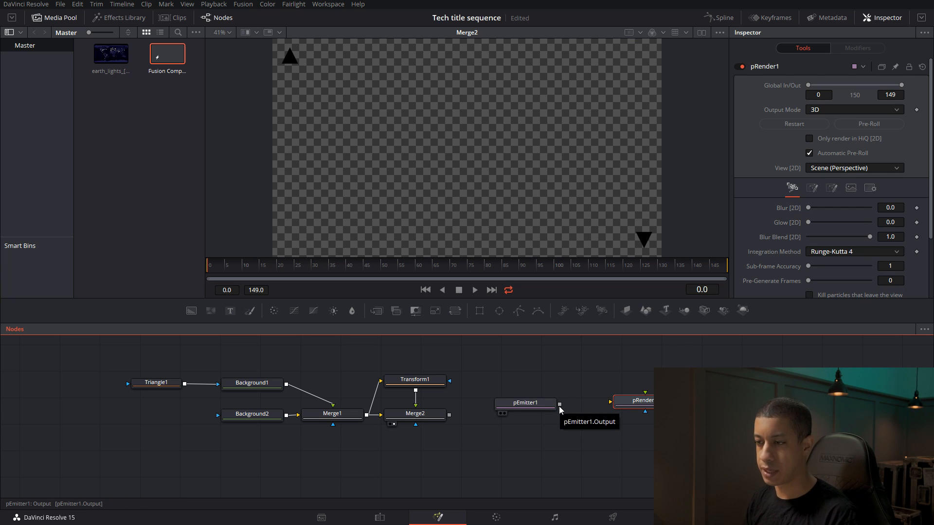
drag(559, 404, 501, 185)
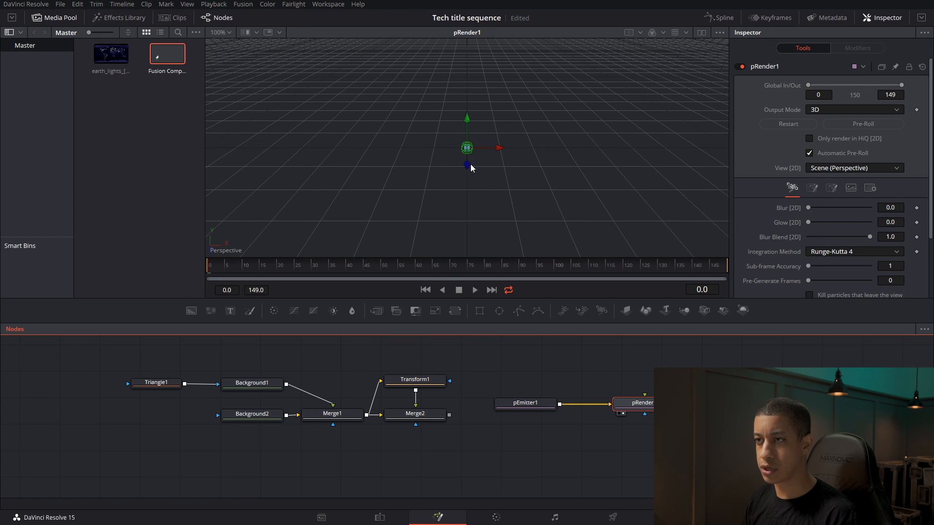
scroll(469, 165, up, 4)
scroll(468, 165, up, 2)
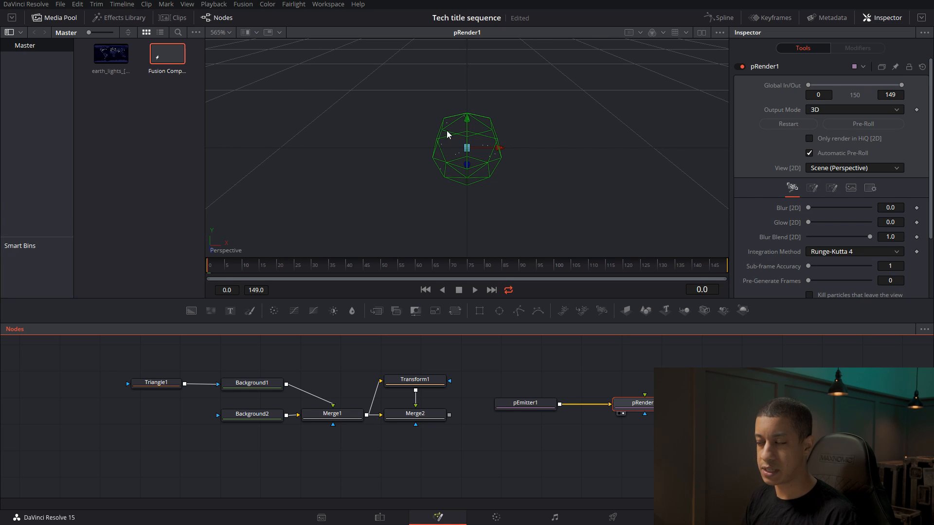
click(524, 267)
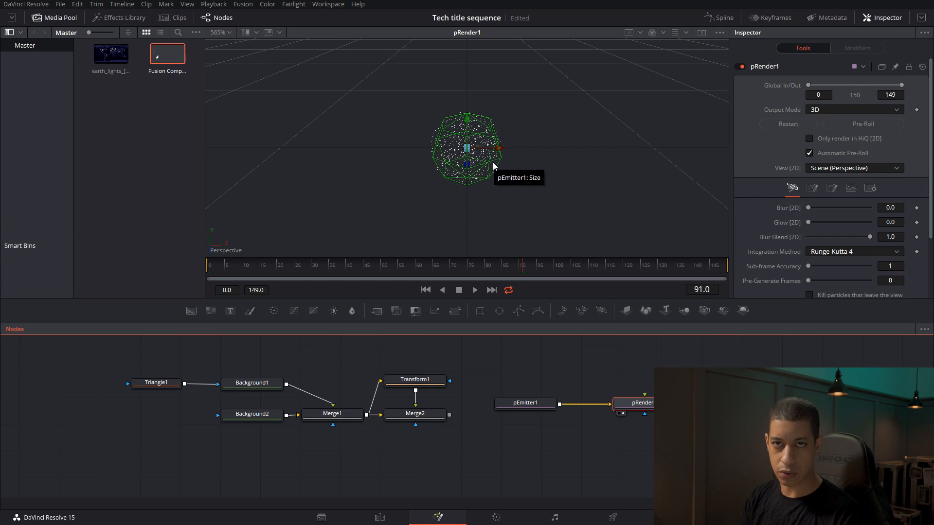
Try the Blob style and the NGon style with its first shape type on pEmitter1's particles, previewing at frame 2
click(543, 409)
click(851, 88)
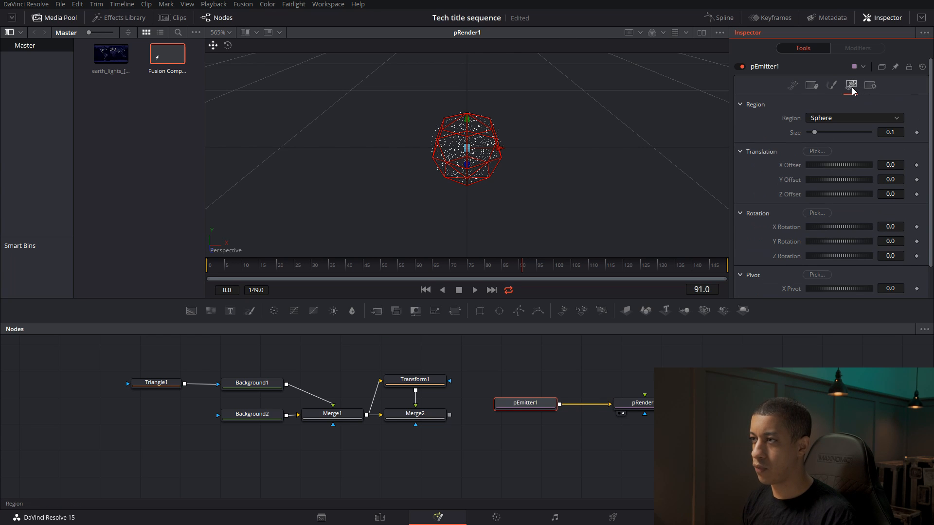
click(835, 86)
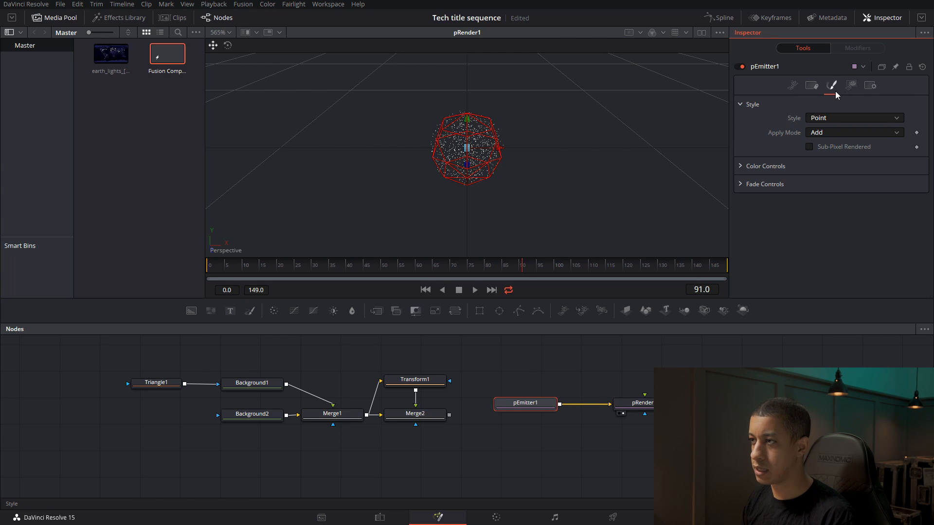
click(829, 118)
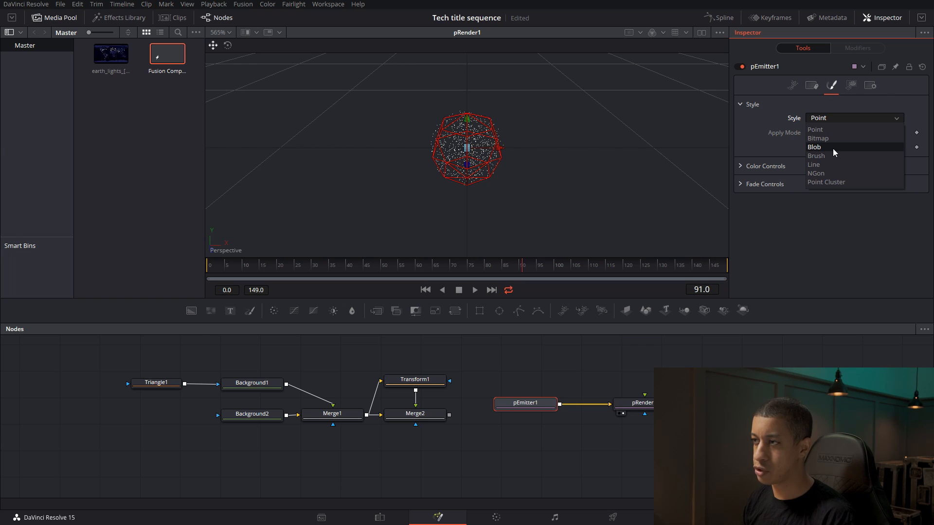
click(833, 148)
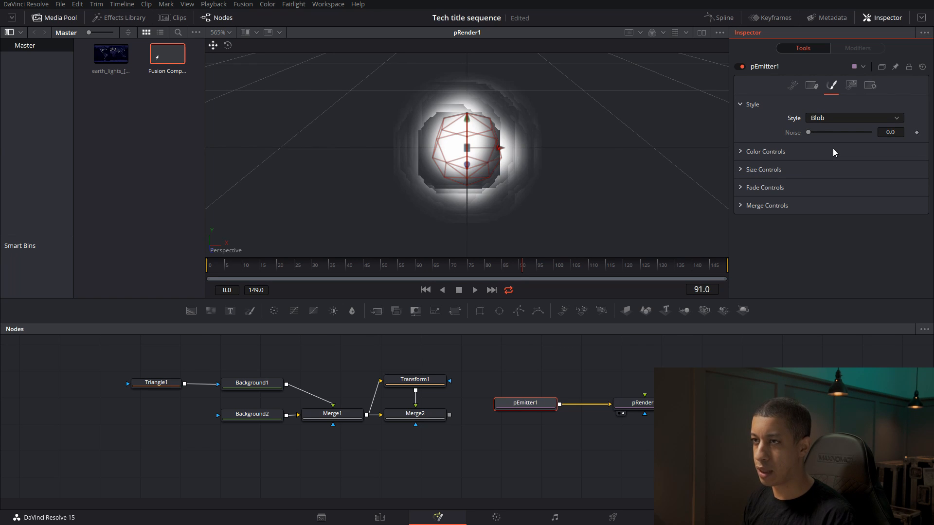
click(851, 118)
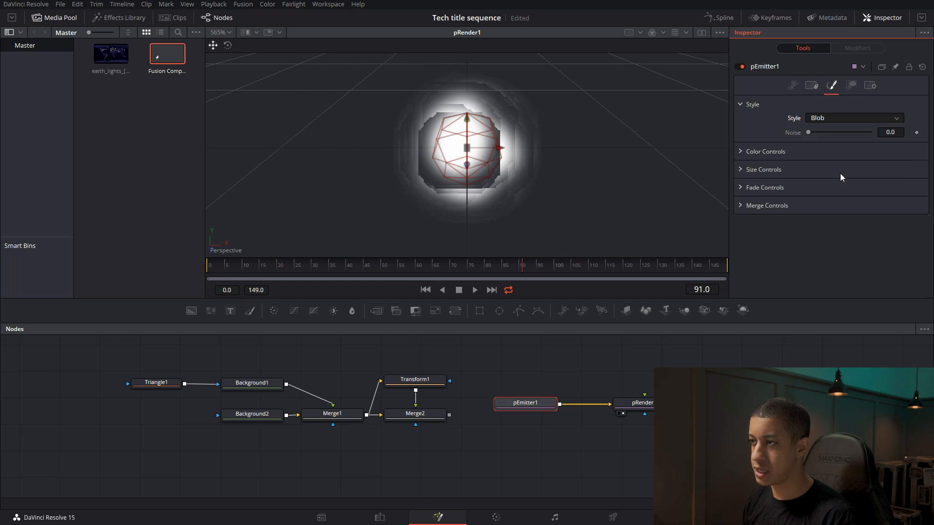
click(839, 173)
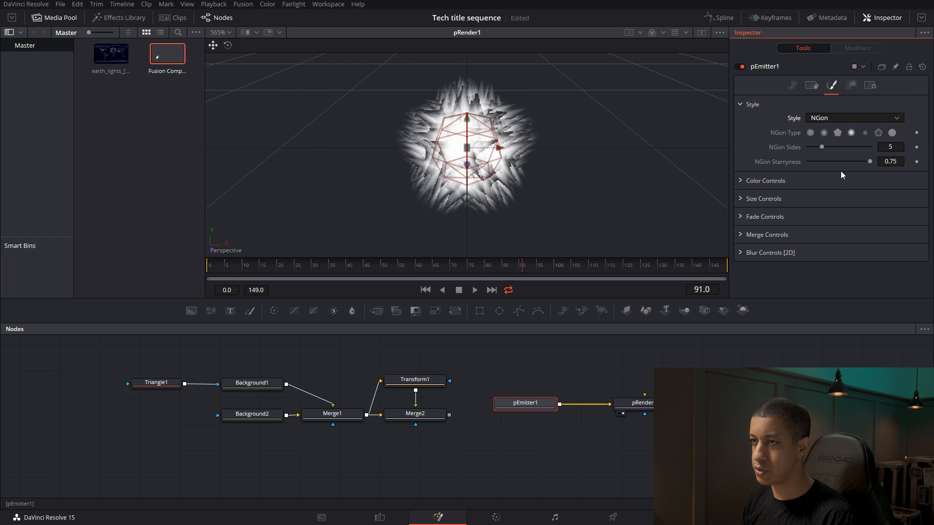
click(811, 134)
drag(334, 281, 216, 273)
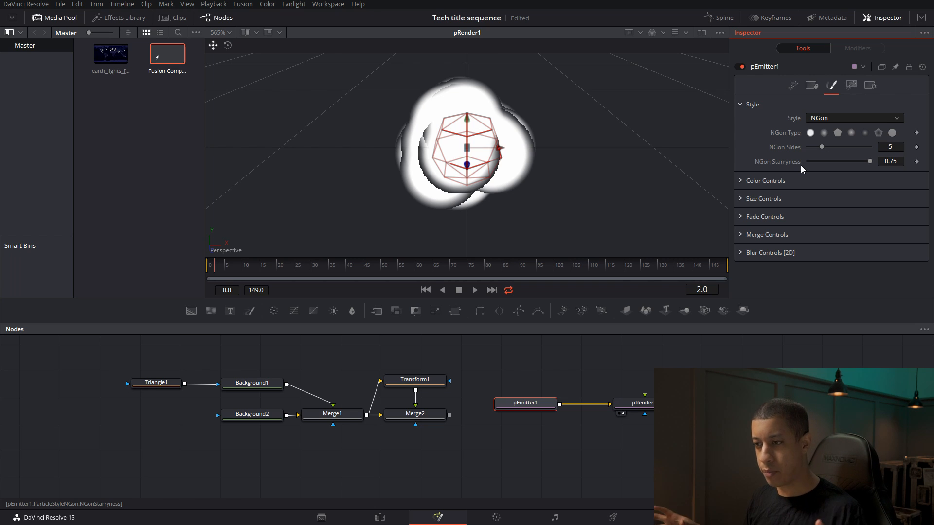
click(808, 118)
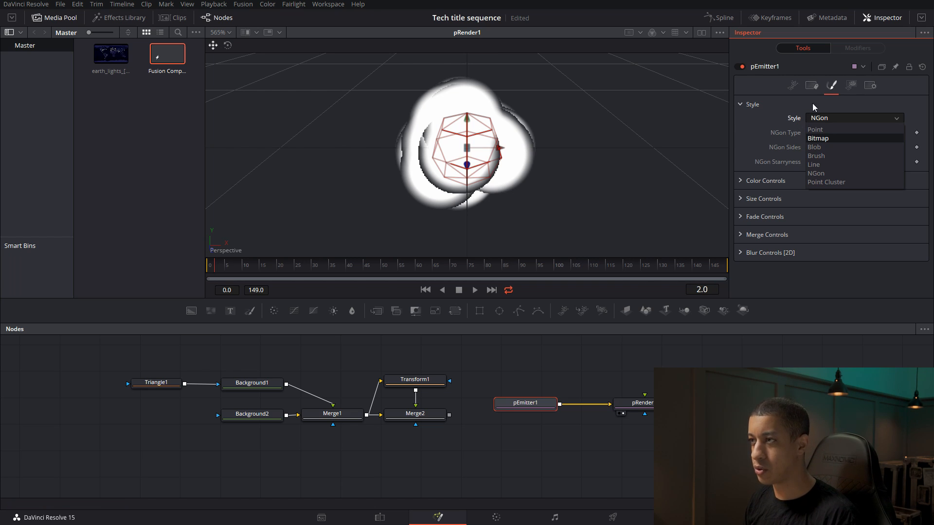
click(851, 85)
click(850, 85)
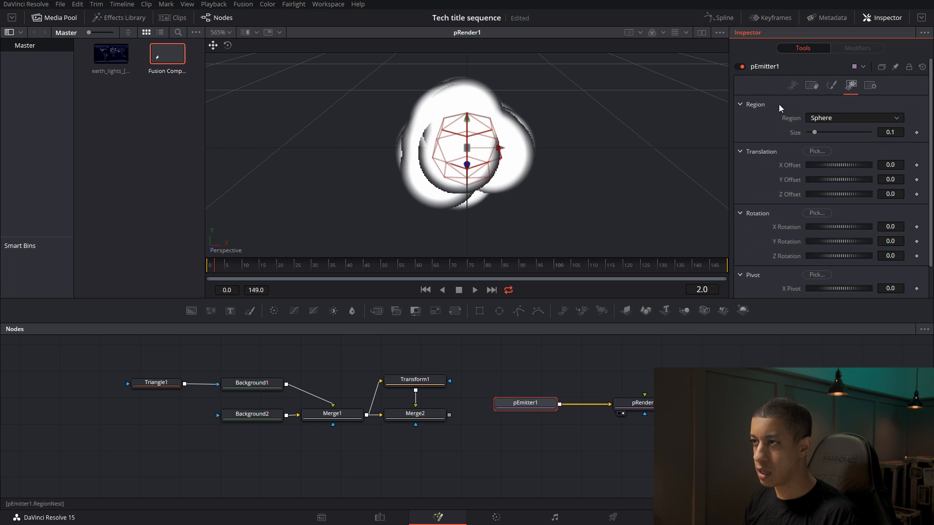
click(842, 118)
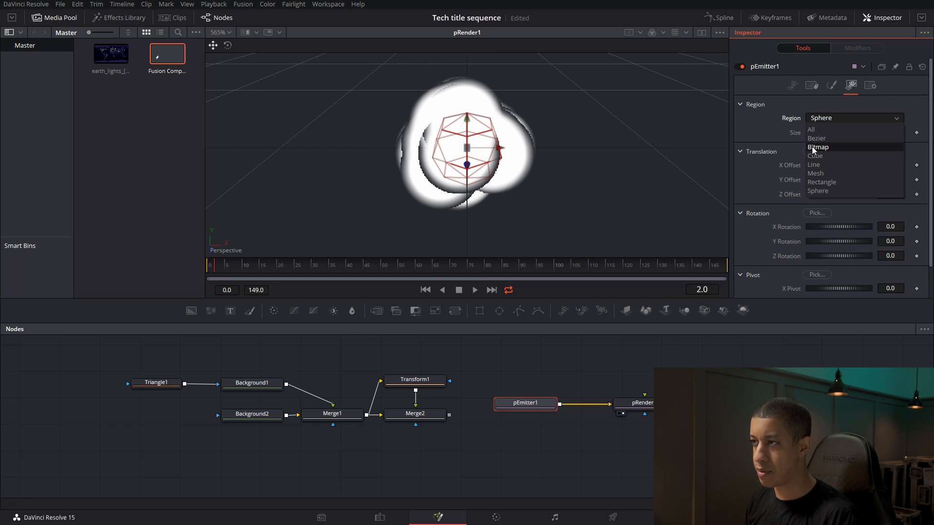
click(831, 87)
click(831, 85)
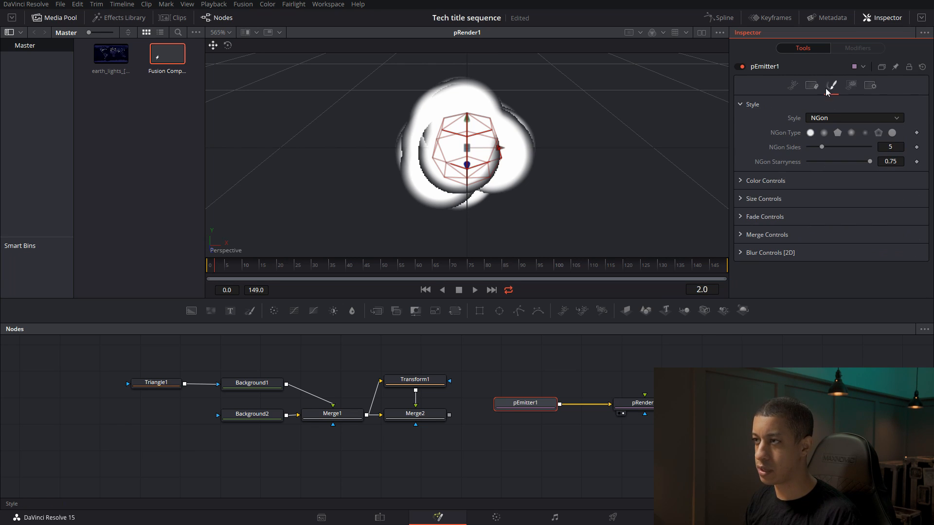
Set pEmitter1's style to Bitmap and connect Merge2 as its style bitmap, with Merge2 displayed in a second viewer
click(827, 118)
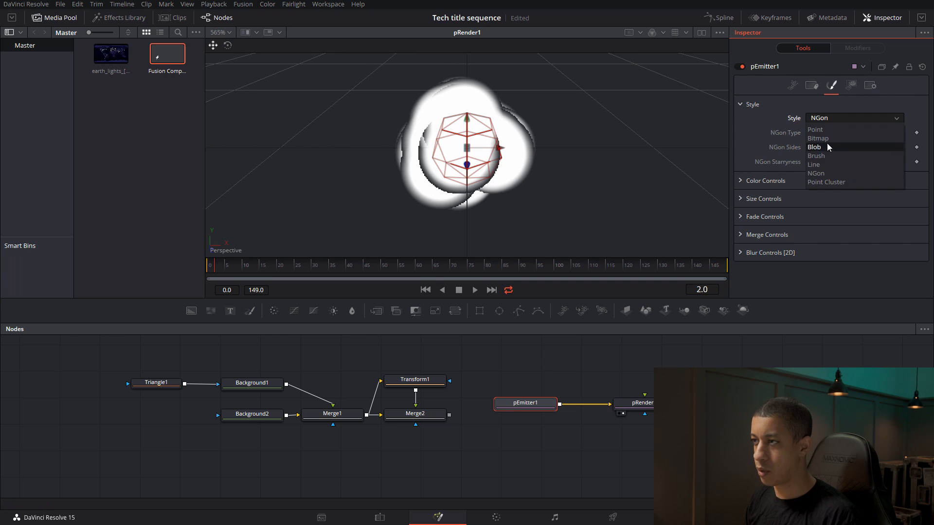
click(827, 139)
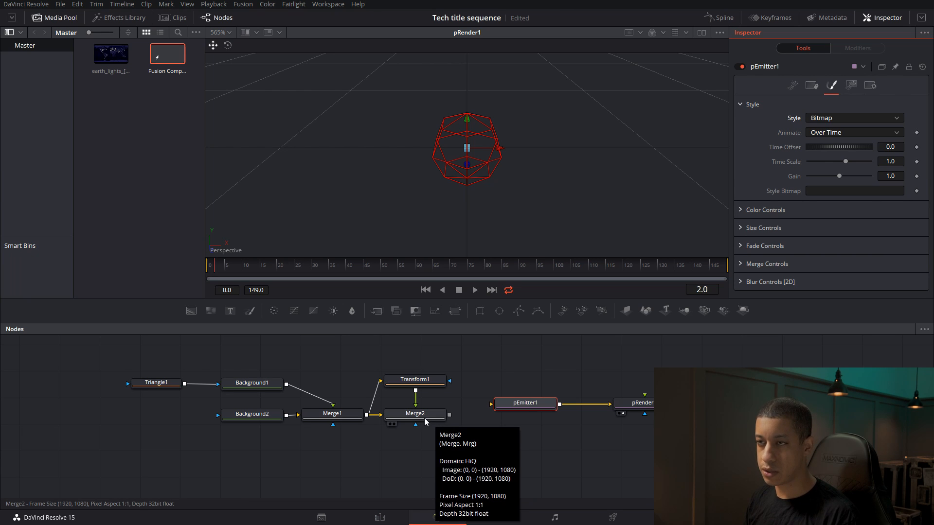
click(701, 32)
click(390, 424)
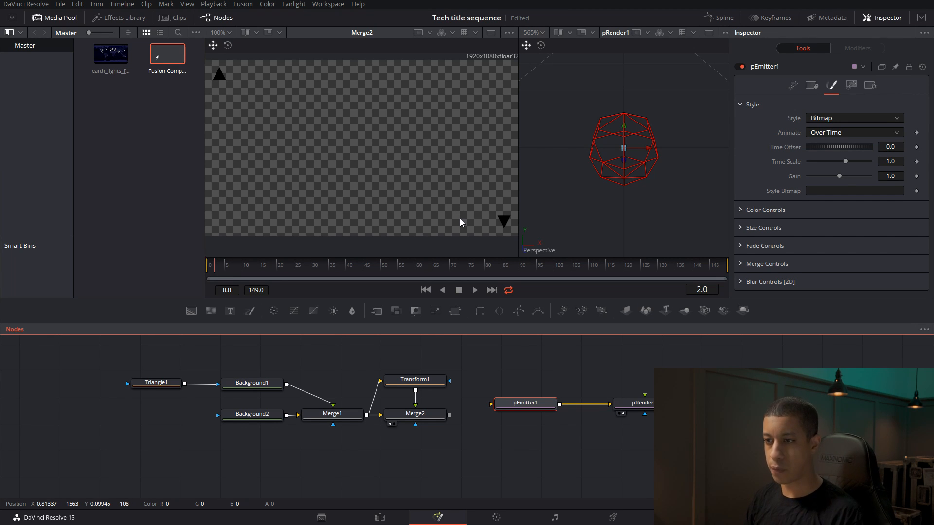
drag(449, 414, 492, 405)
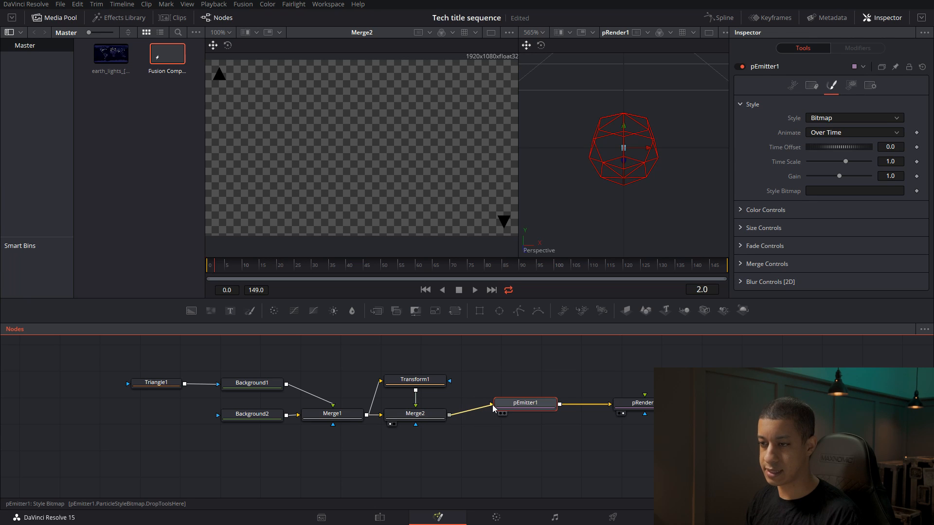
click(564, 445)
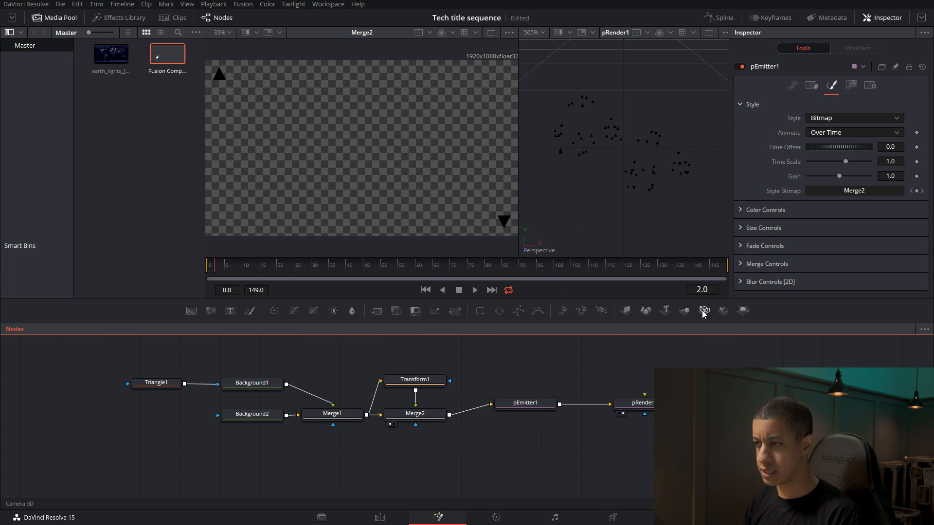
Add Camera 3D and Renderer 3D nodes, and combine the camera with pRender1 in a Merge 3D node
drag(704, 315, 728, 365)
drag(743, 311, 803, 404)
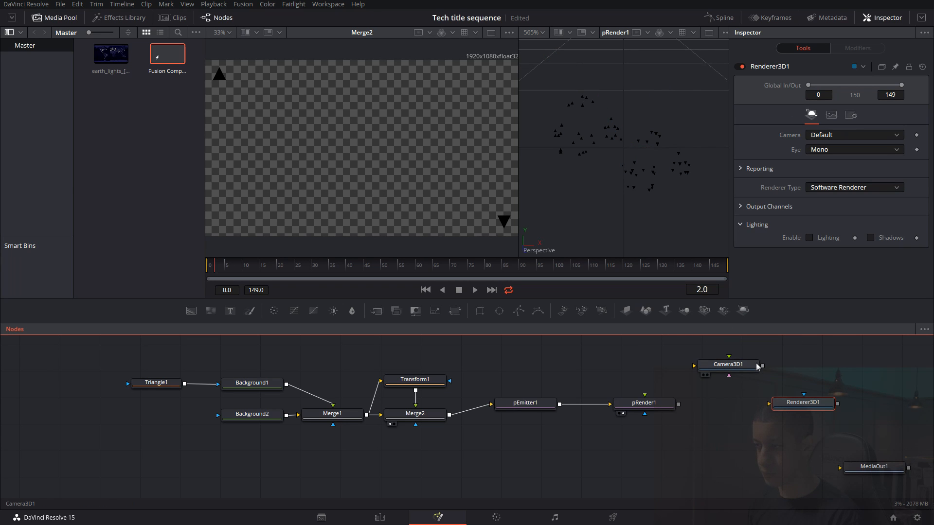
drag(762, 366, 680, 408)
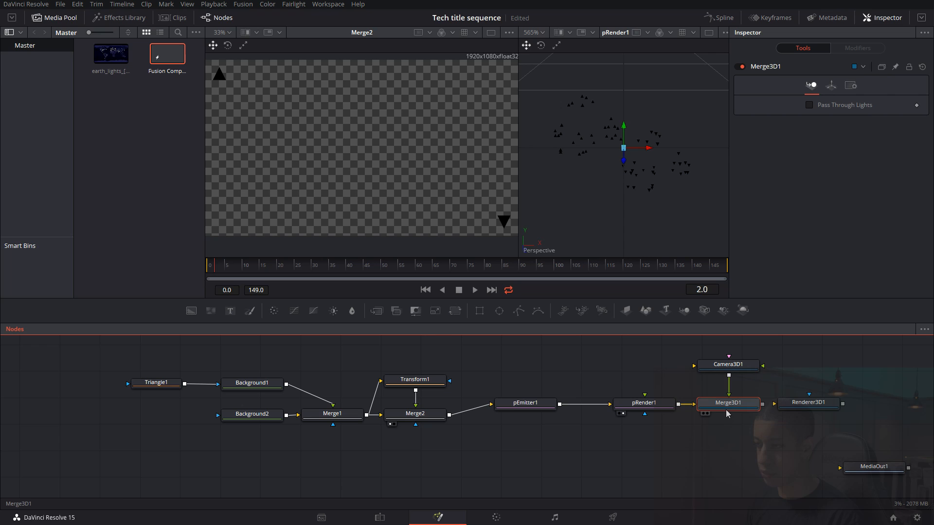
Connect Merge3D1 to Renderer3D1 and display Merge3D1 and Renderer3D1 side by side in the two viewers
drag(763, 409, 781, 407)
drag(795, 406, 813, 411)
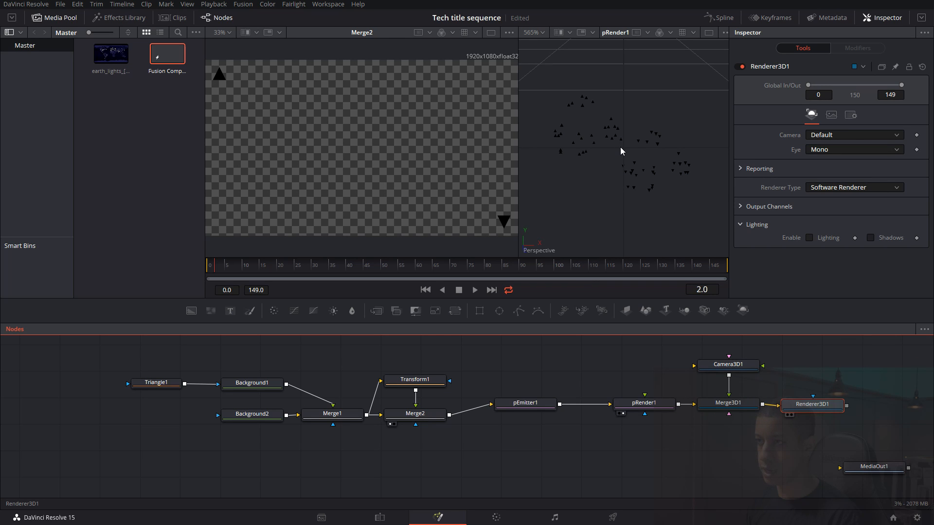
key(2)
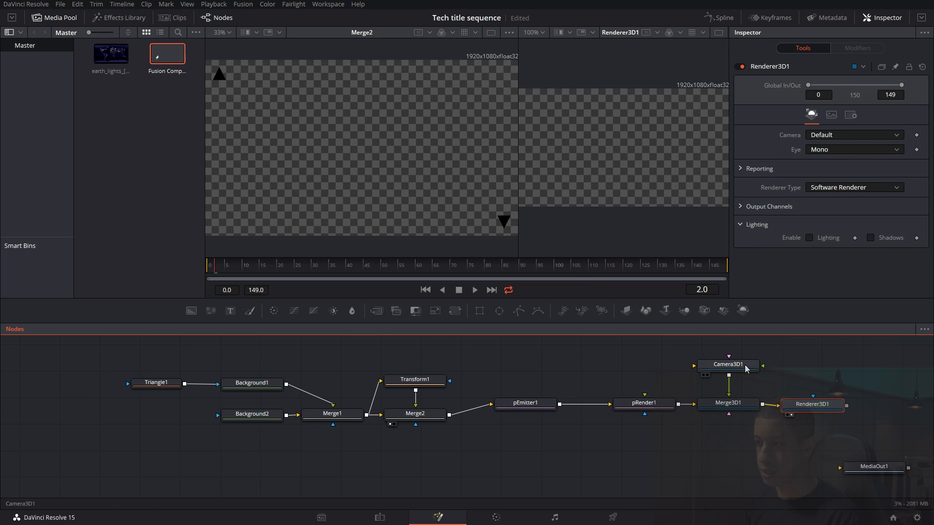
drag(804, 407, 814, 405)
drag(733, 406, 384, 149)
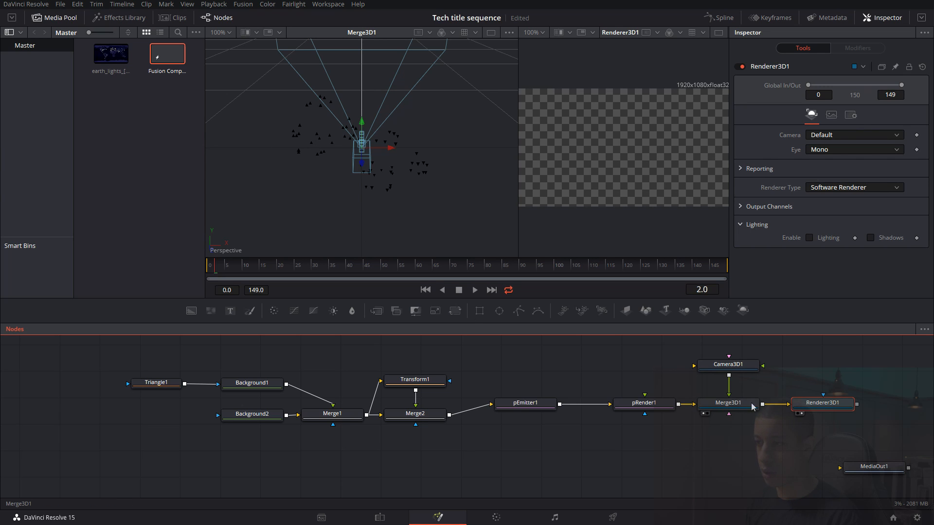
Move Camera3D1 back from the emitter so the triangle particles fall within its view
click(742, 370)
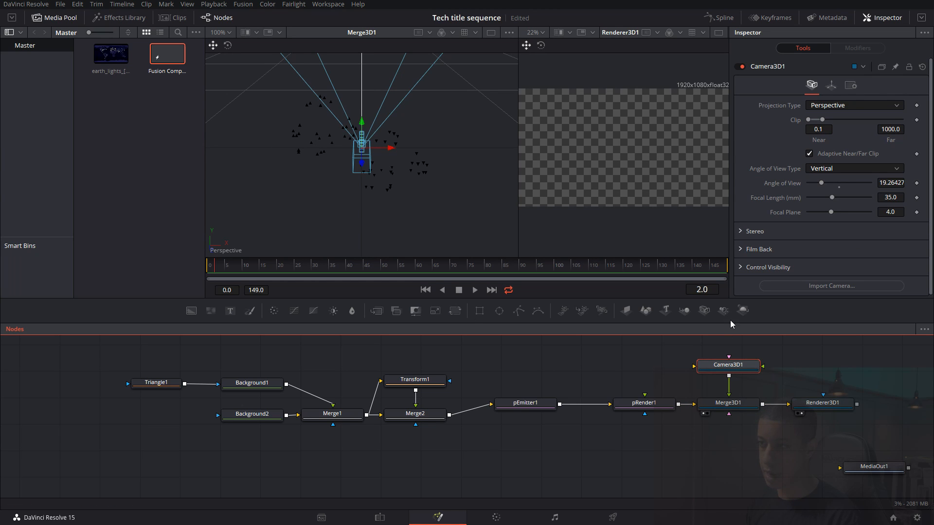
drag(352, 167, 446, 210)
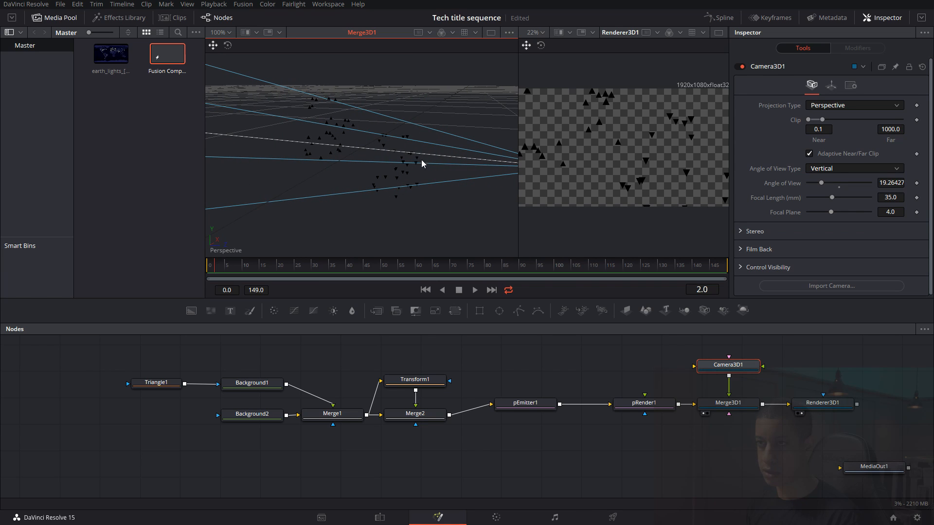
Examine how the particle spread sits within the camera's view from several angles at frame 71
mouse_move(448, 151)
mouse_down()
mouse_move(428, 143)
mouse_move(280, 153)
mouse_move(197, 137)
mouse_move(162, 119)
mouse_move(263, 170)
mouse_move(371, 158)
mouse_move(451, 119)
mouse_move(385, 108)
mouse_move(104, 124)
mouse_move(67, 191)
mouse_move(236, 137)
mouse_move(464, 156)
mouse_up()
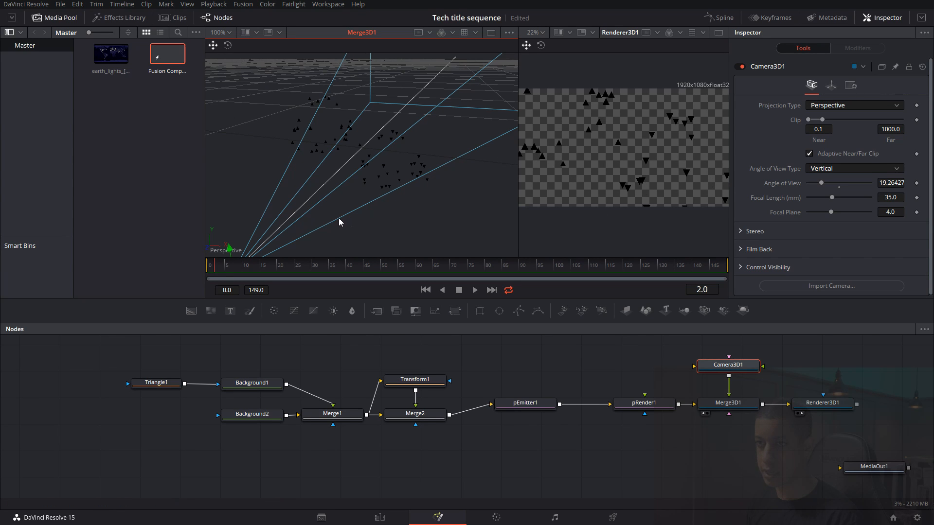
scroll(328, 221, down, 3)
drag(313, 199, 251, 256)
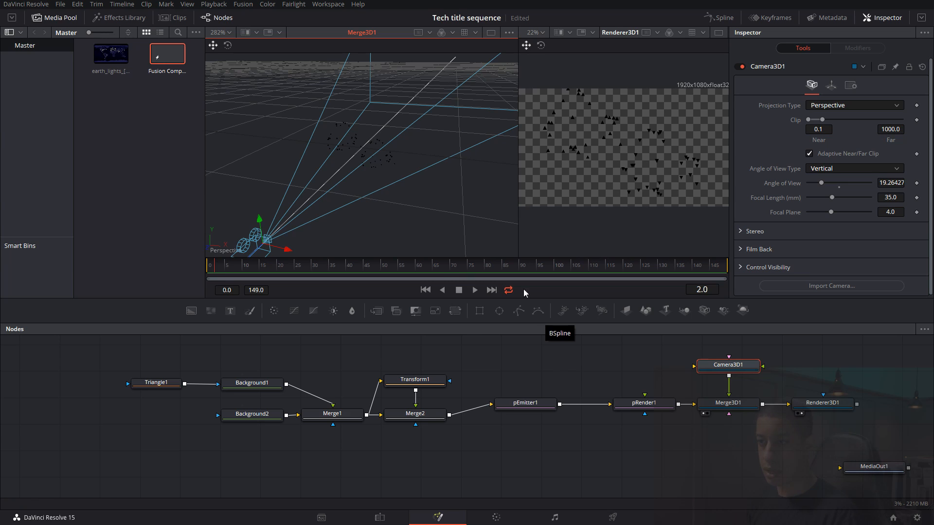
click(455, 269)
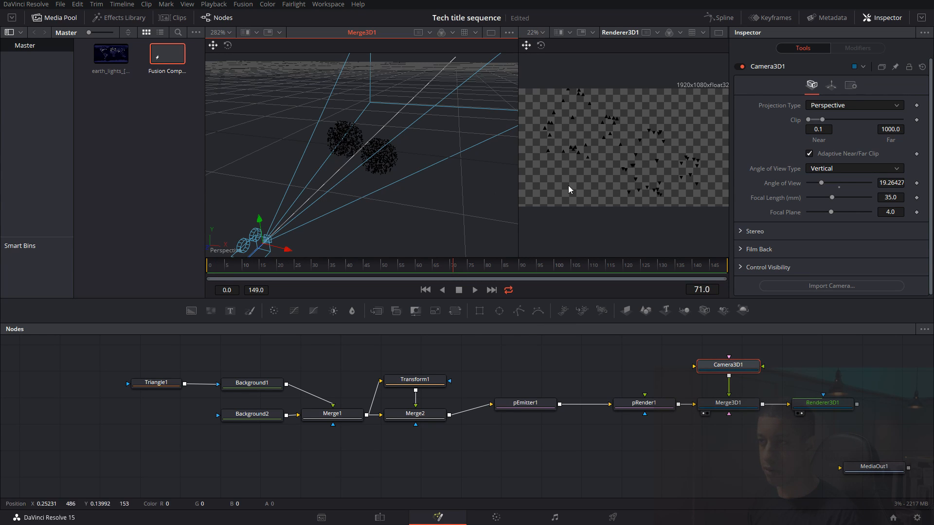
drag(268, 233, 445, 200)
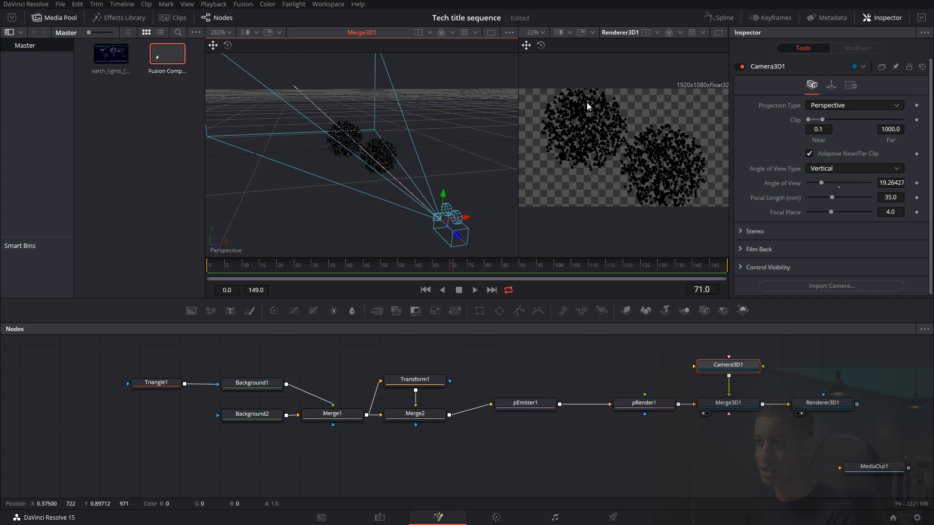
click(558, 359)
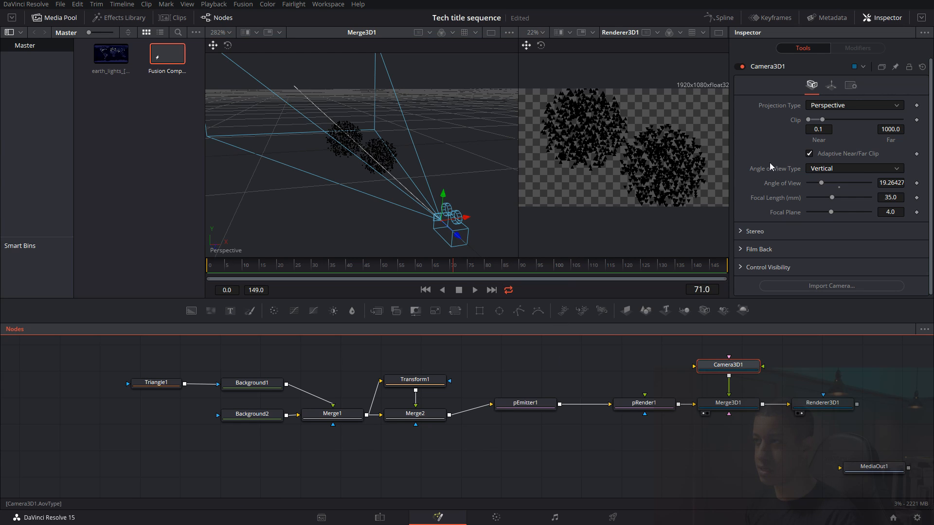
Change the emission region of pEmitter1 to Cube
click(648, 406)
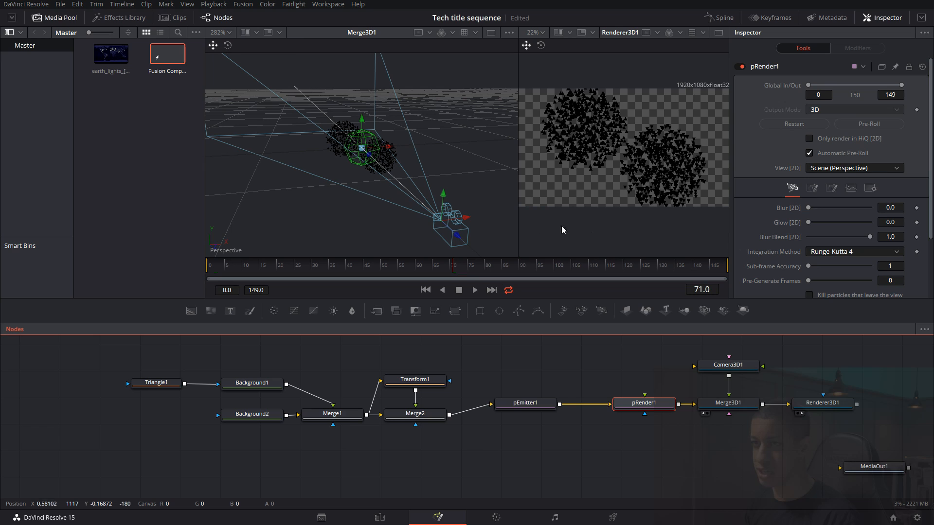
click(549, 406)
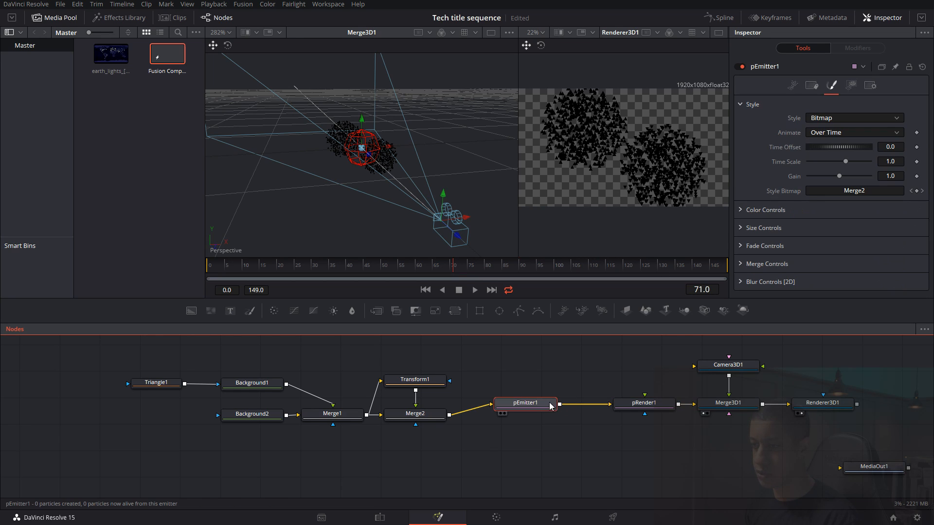
click(851, 86)
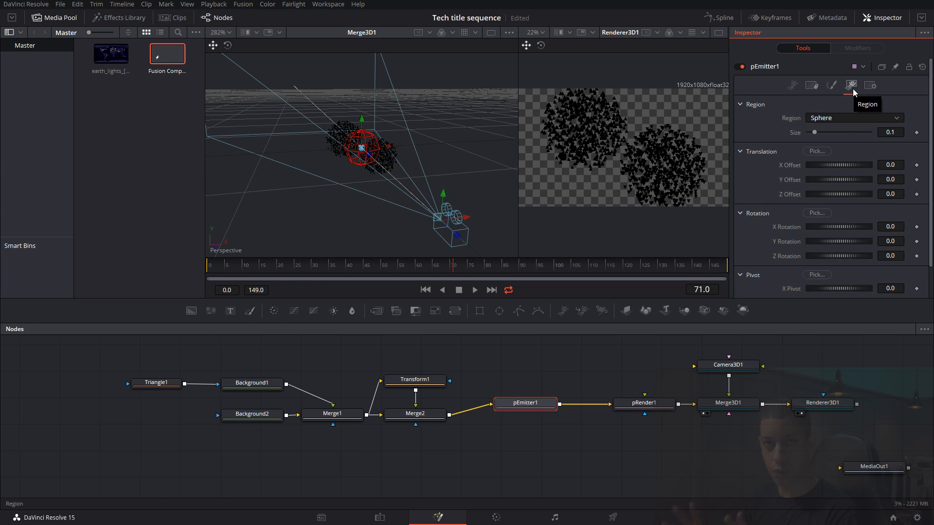
click(853, 119)
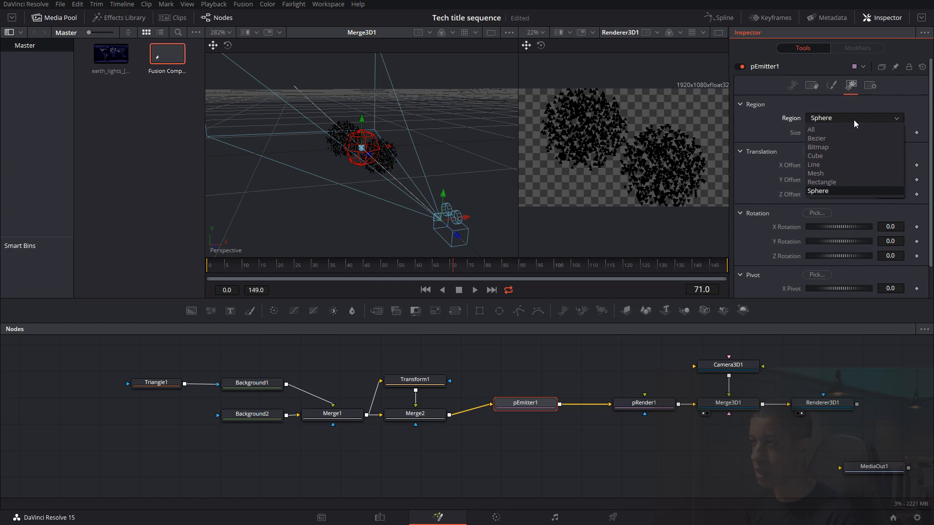
click(850, 158)
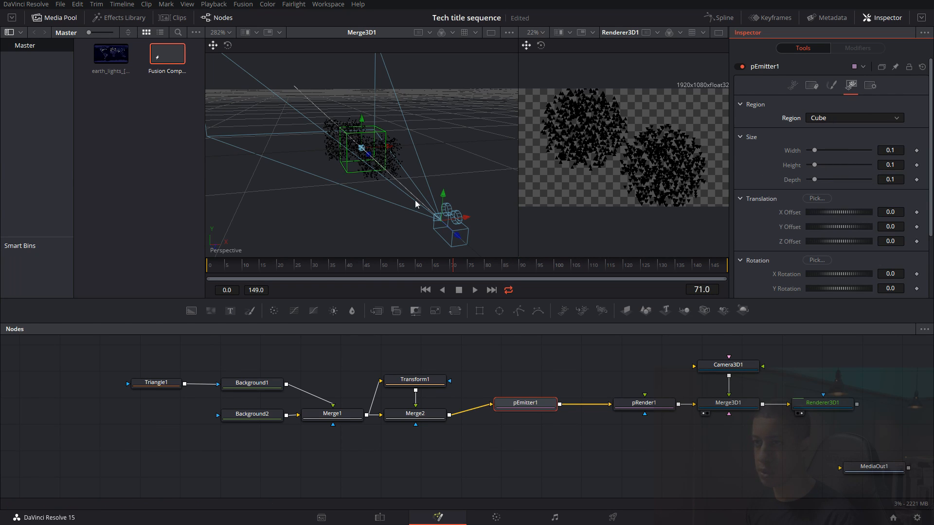
Enlarge the cube region to about 0.291 wide, 0.283 high and 0.354 deep, and show Renderer3D1 in a single viewer
drag(378, 208, 485, 253)
drag(815, 153, 825, 150)
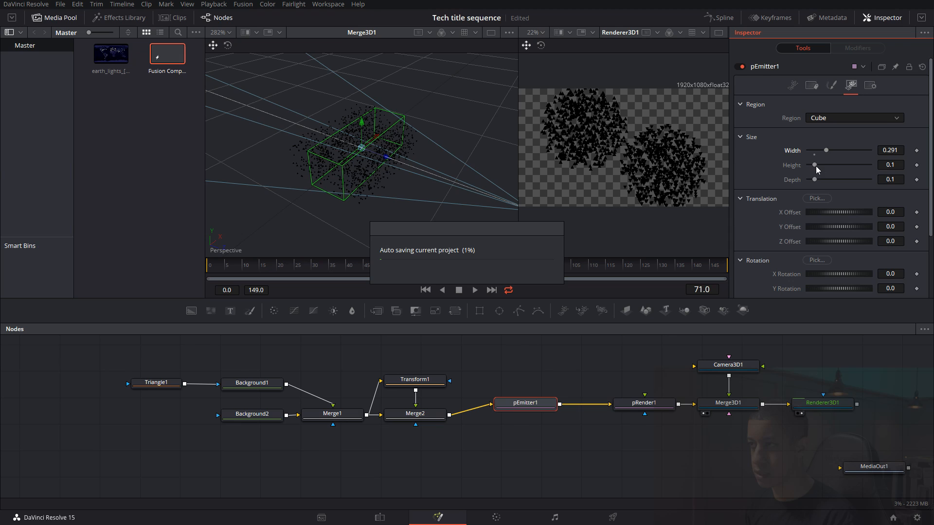
drag(814, 164, 832, 180)
drag(410, 200, 485, 125)
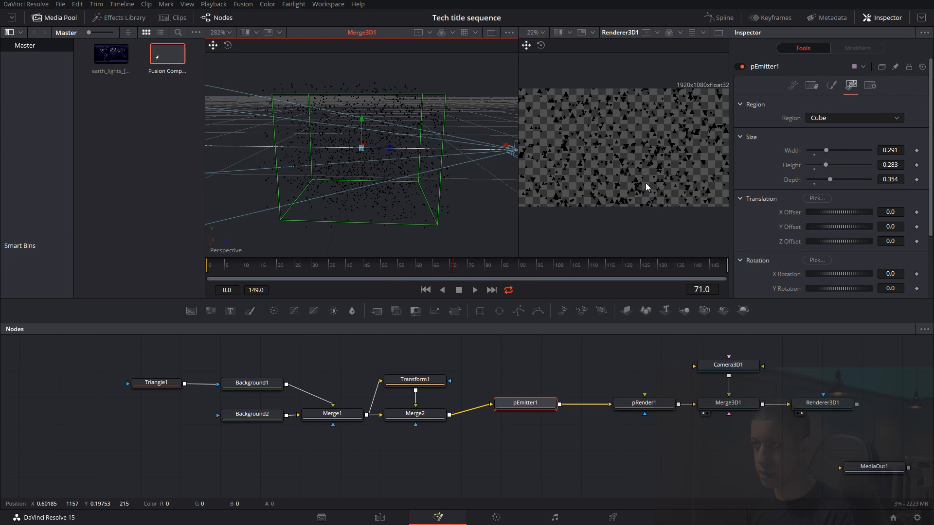
click(716, 34)
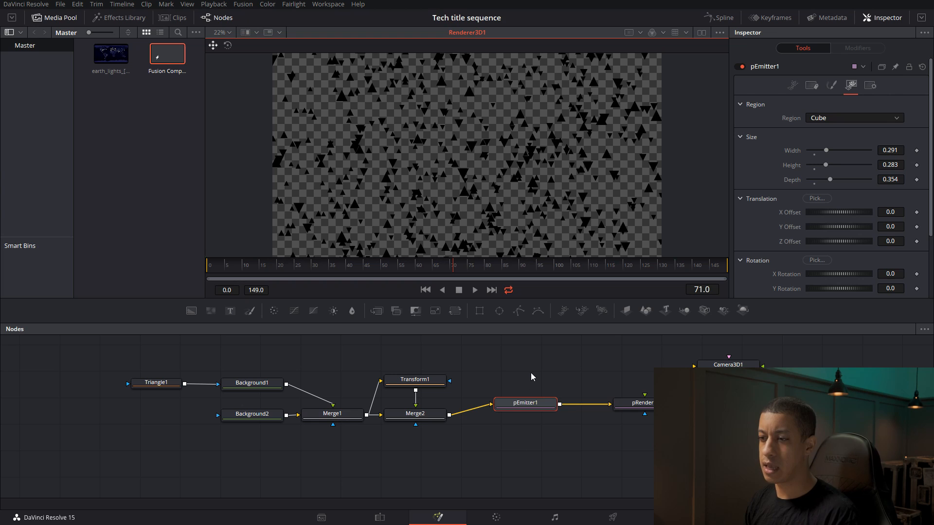
Set pEmitter1's particle number to 7 at frame 0 and add a keyframe for it
drag(537, 407, 537, 405)
click(792, 86)
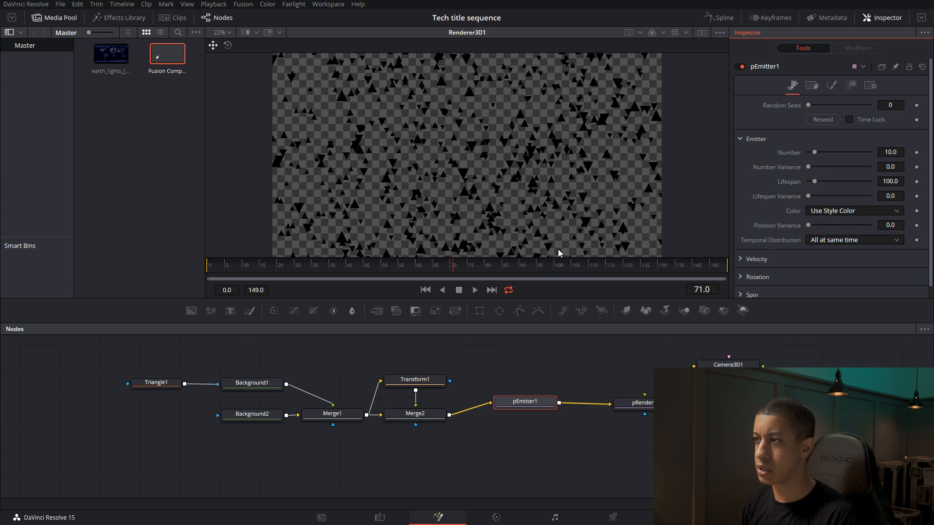
drag(381, 267, 206, 271)
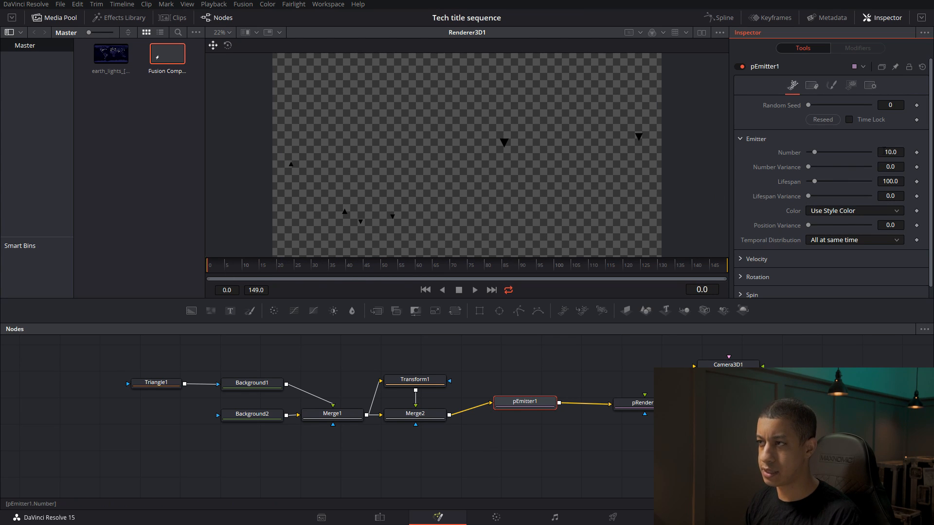
click(895, 153)
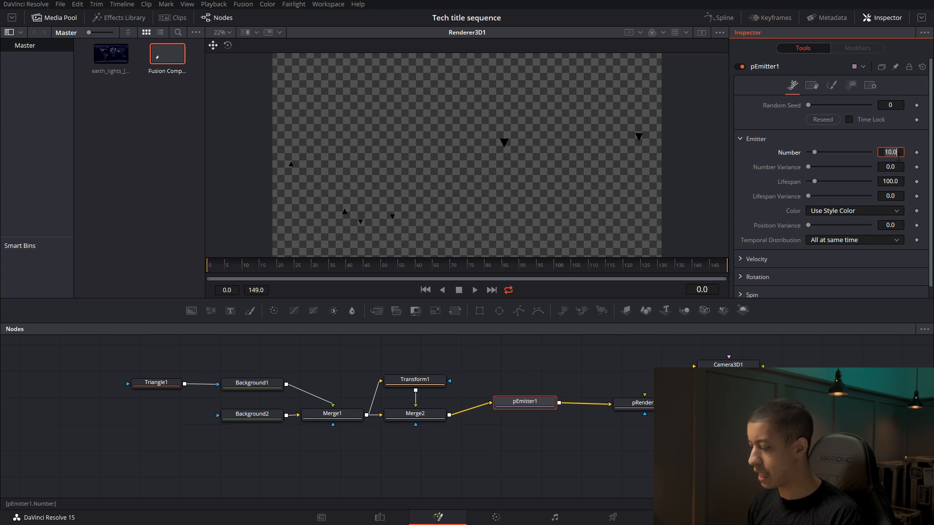
text(7)
click(916, 154)
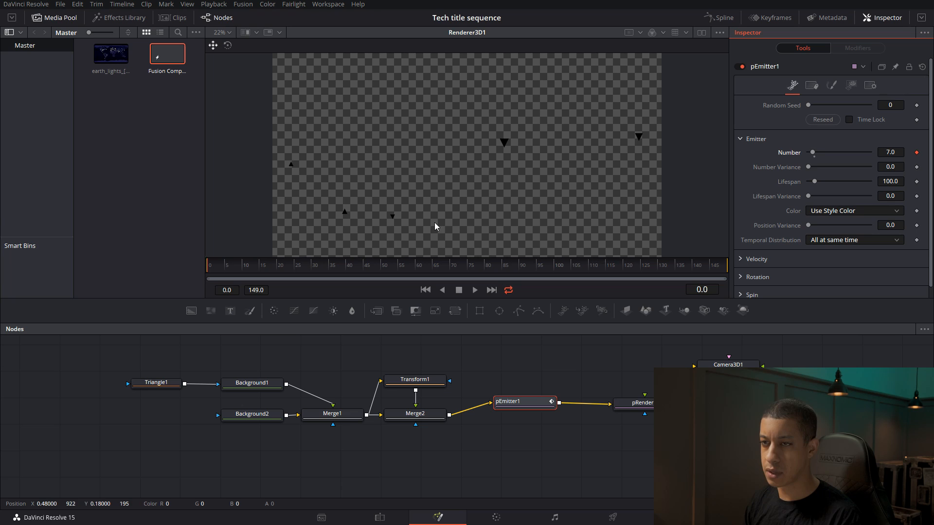
Keyframe pEmitter1's particle number to 0 at frame 1 and check the emission over the first frames
key(Right)
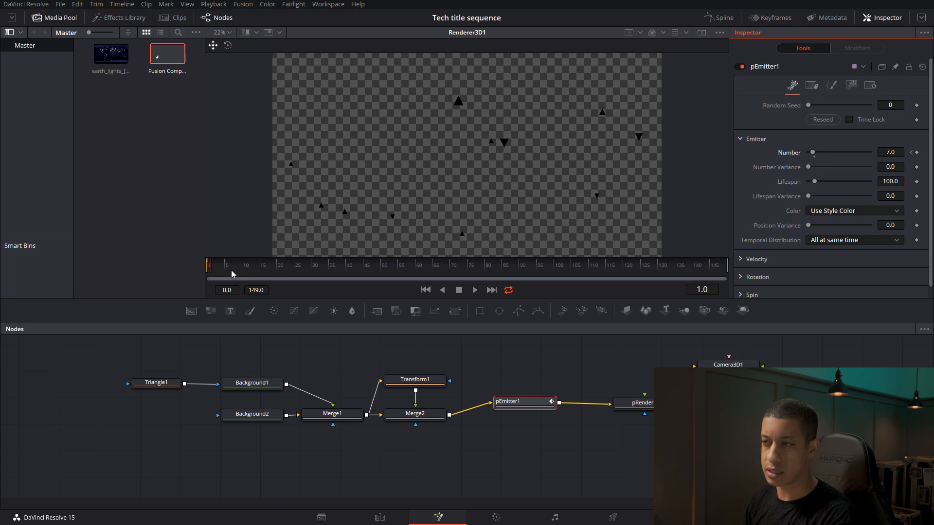
click(916, 152)
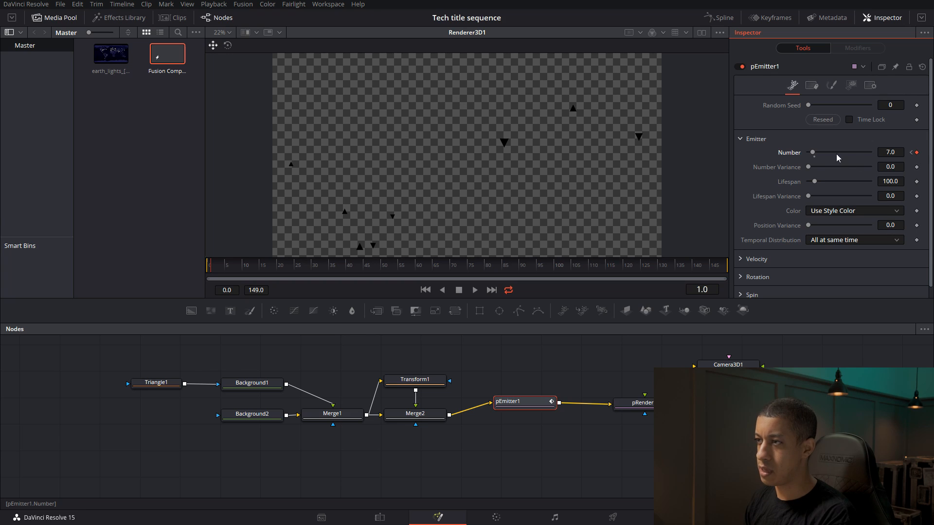
drag(813, 153, 716, 155)
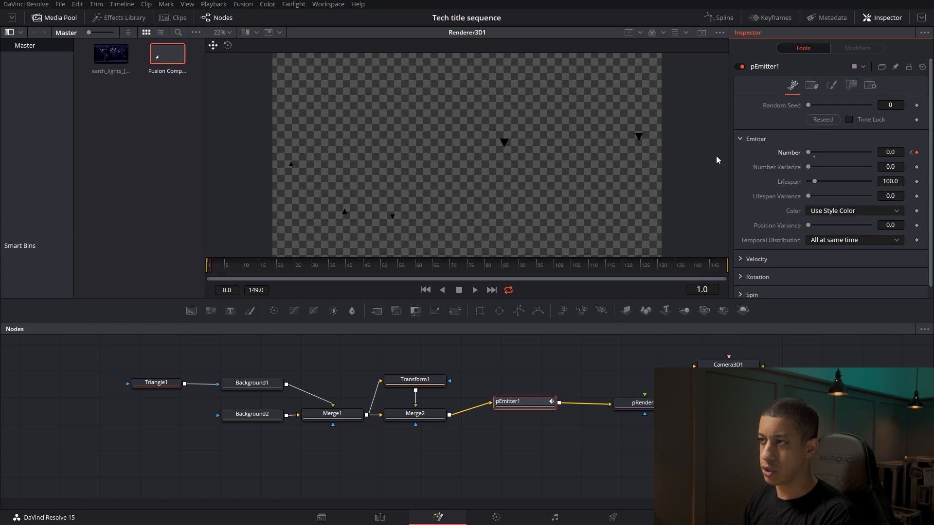
drag(210, 275, 197, 274)
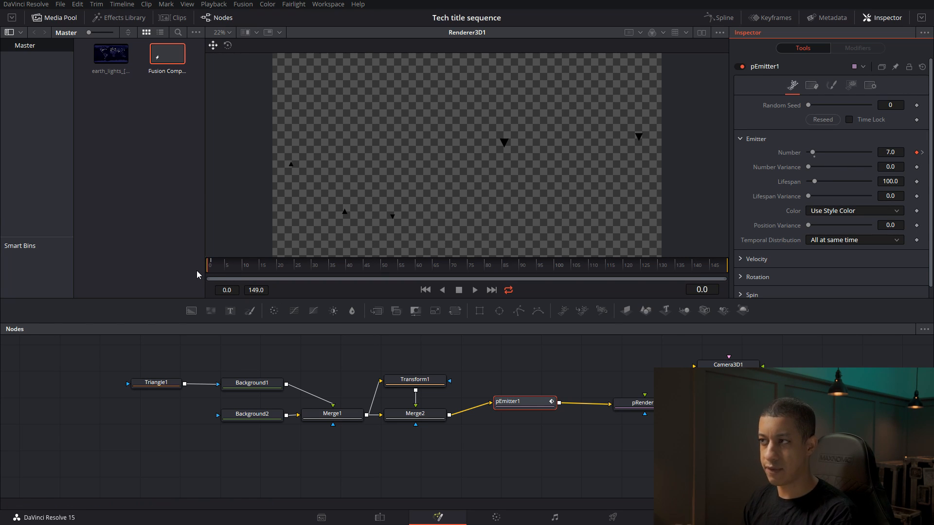
key(Right)
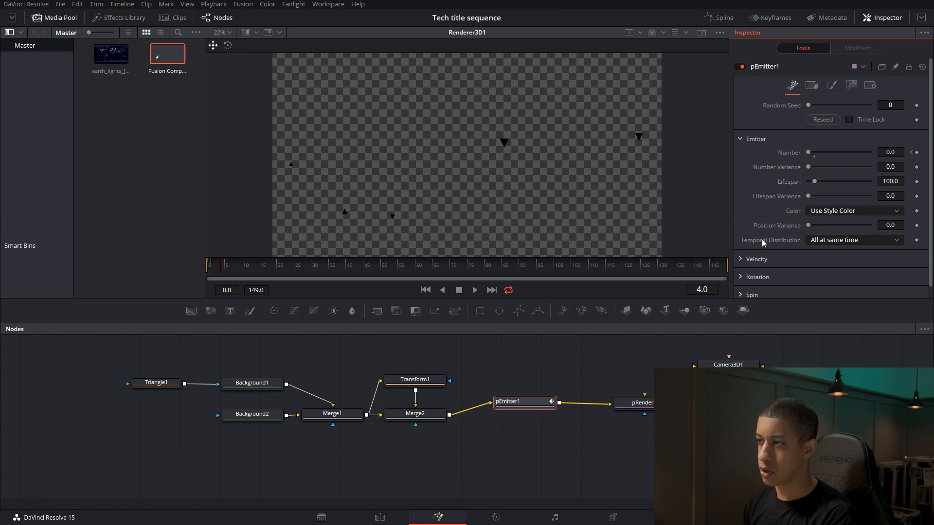
Set pEmitter1's lifespan to about 496 and check the particles around frame 100 and through to frame 149
click(556, 269)
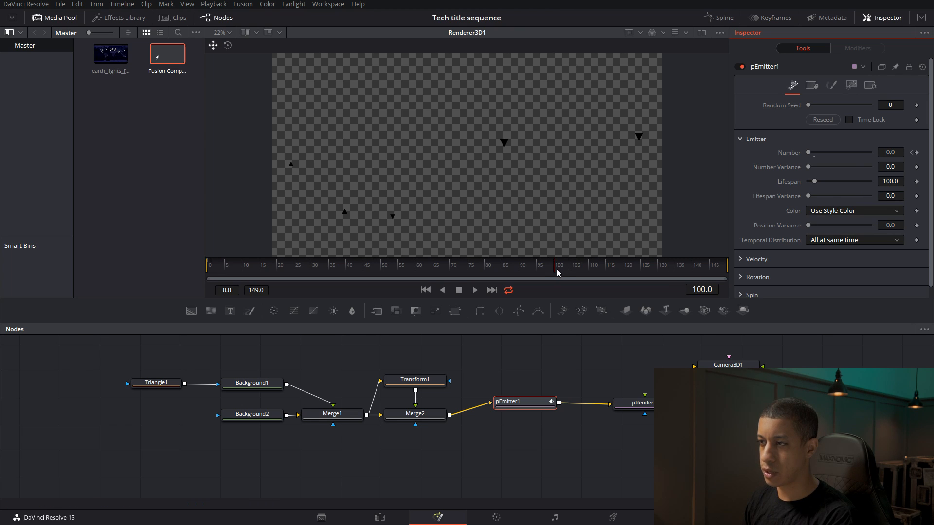
click(555, 268)
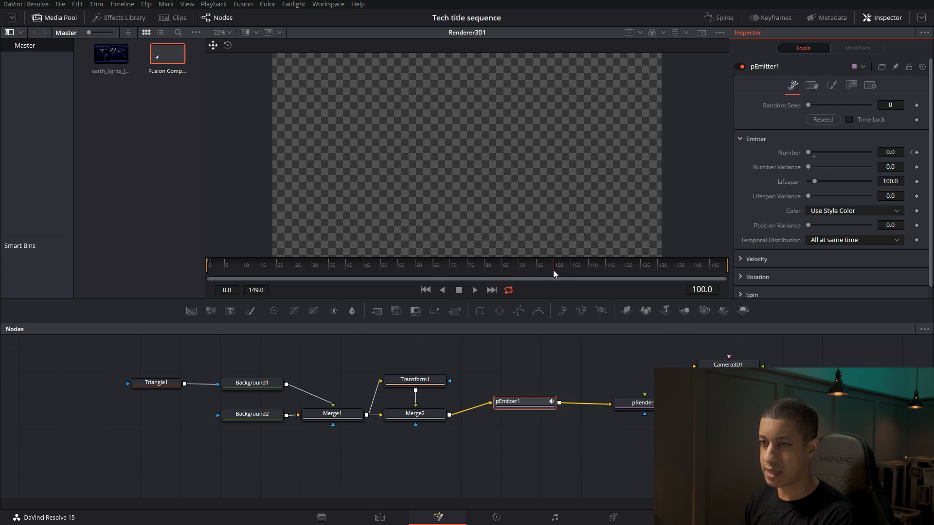
click(208, 270)
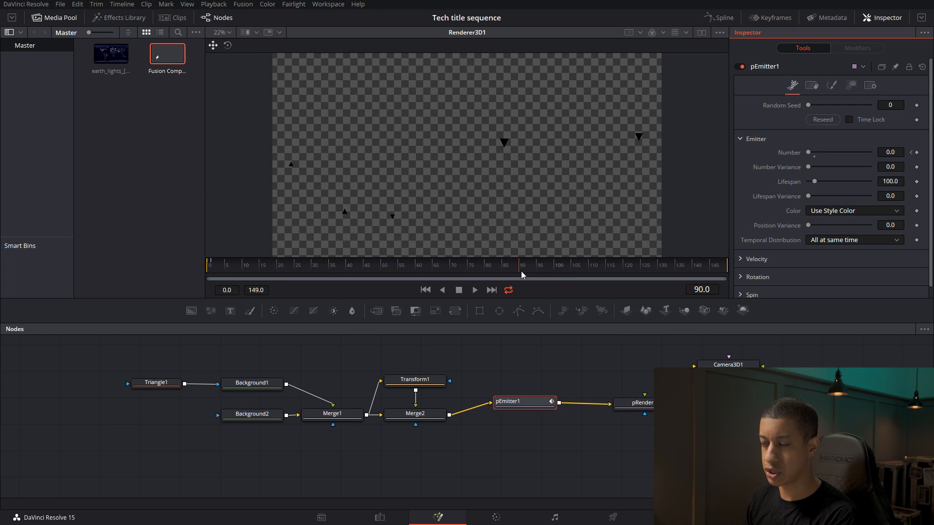
click(555, 269)
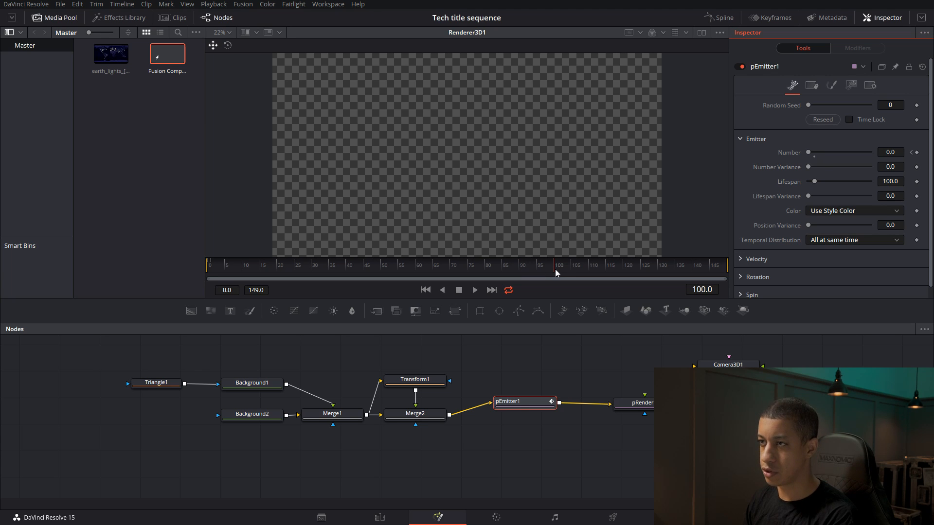
drag(815, 181, 838, 188)
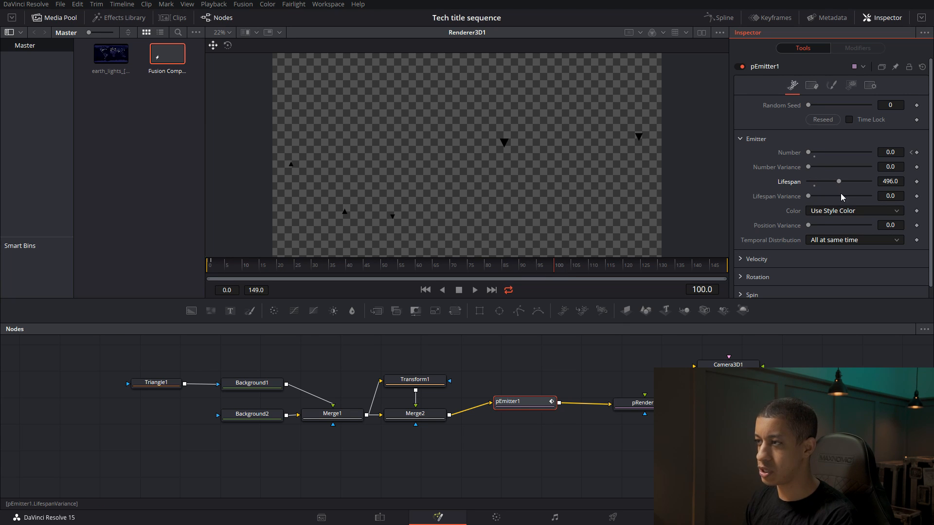
click(695, 265)
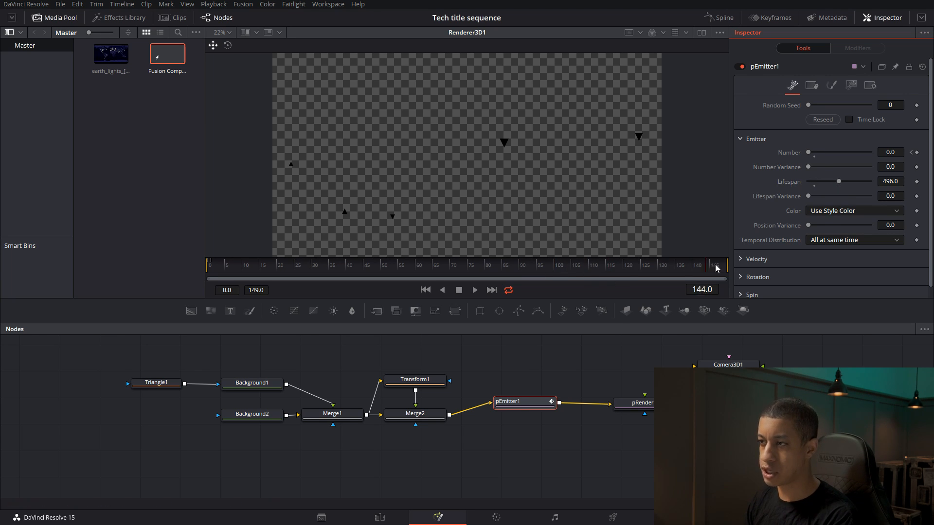
drag(708, 264, 731, 267)
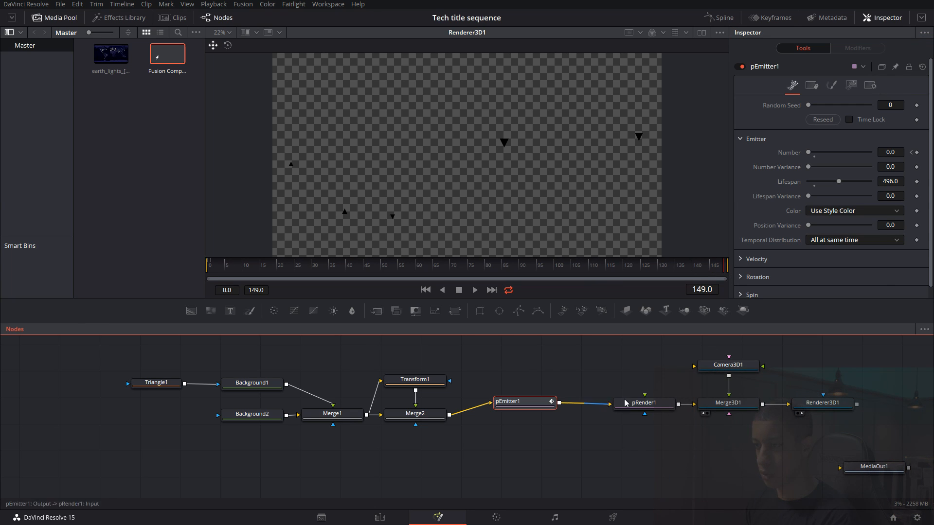
Display Merge3D1 in the viewer and examine the emitter cube and camera from several angles
key(1)
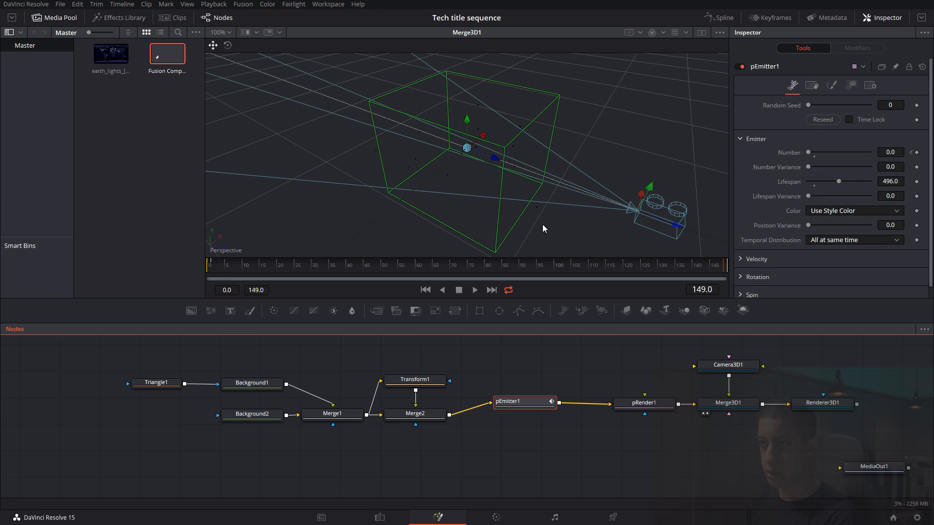
drag(548, 202, 483, 146)
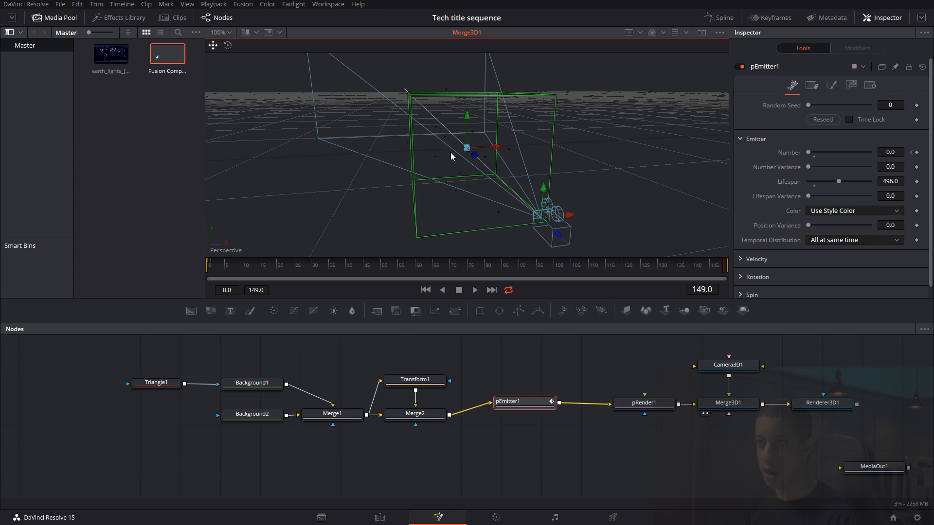
drag(446, 186, 415, 122)
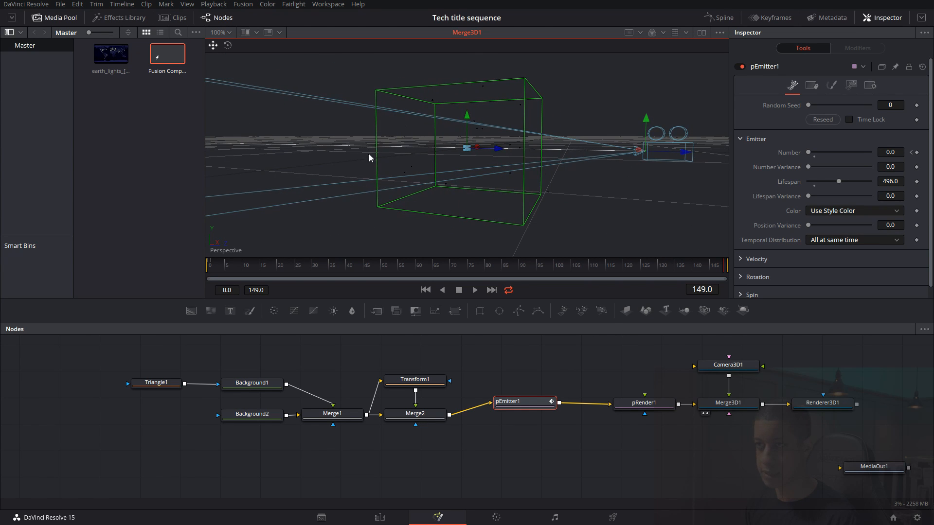
drag(593, 188, 493, 212)
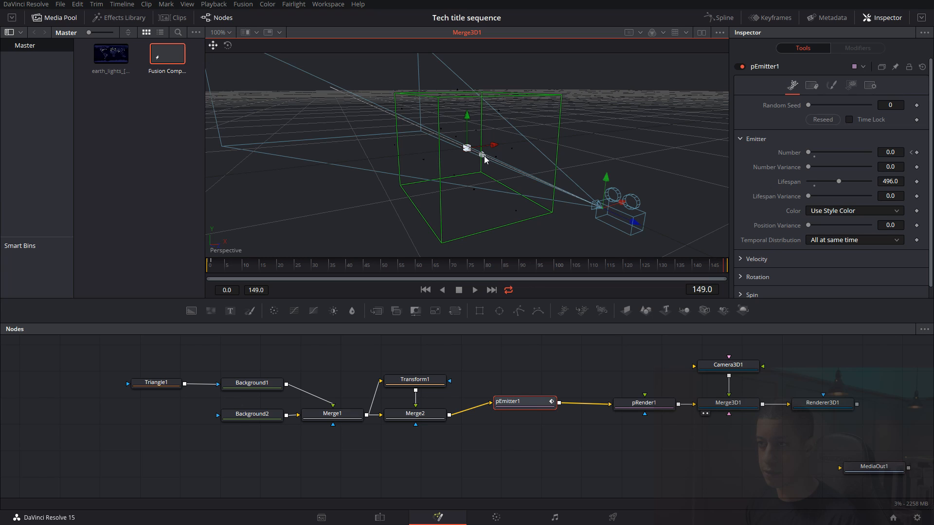
drag(483, 156, 440, 120)
drag(462, 201, 439, 195)
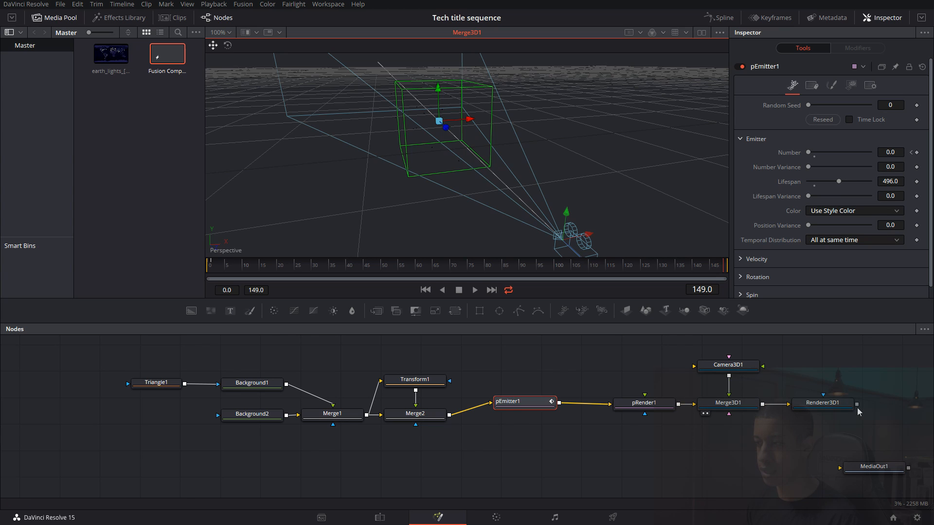
Restore the dual-viewer layout with Merge3D1 and Renderer3D1 side by side
click(701, 32)
click(822, 403)
key(2)
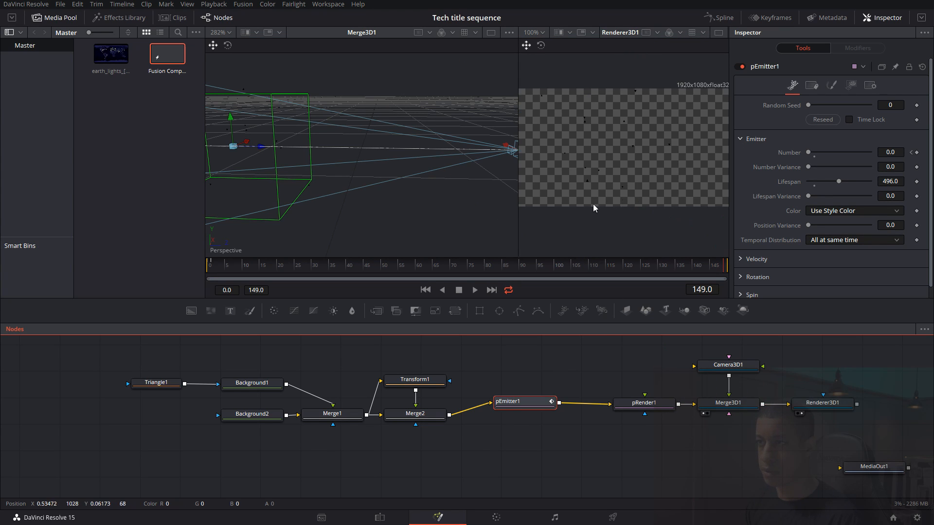
Enlarge the Renderer3D1 viewer and shift pEmitter1 slightly closer to pRender1 in the node graph
drag(518, 233, 449, 232)
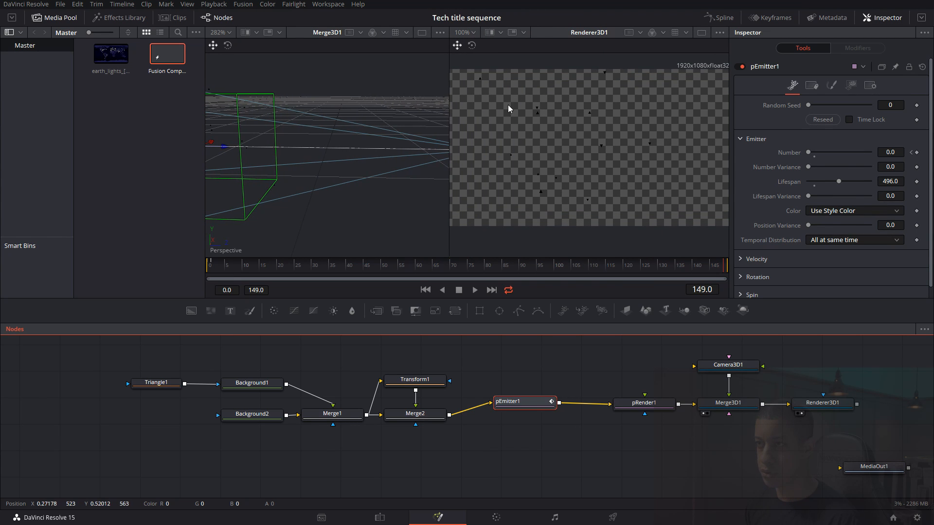
drag(531, 406, 546, 407)
click(526, 391)
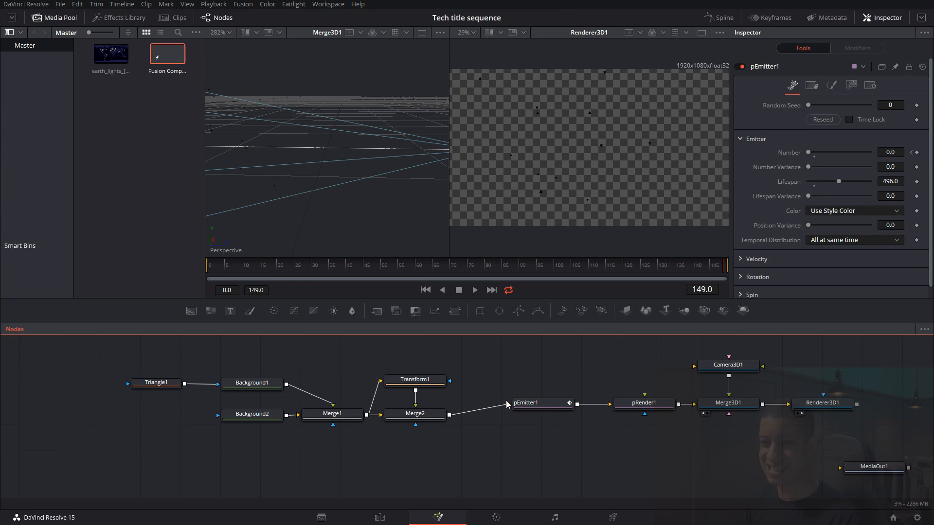
Set Background1's solid color to white so that the triangle bitmap is white
click(248, 385)
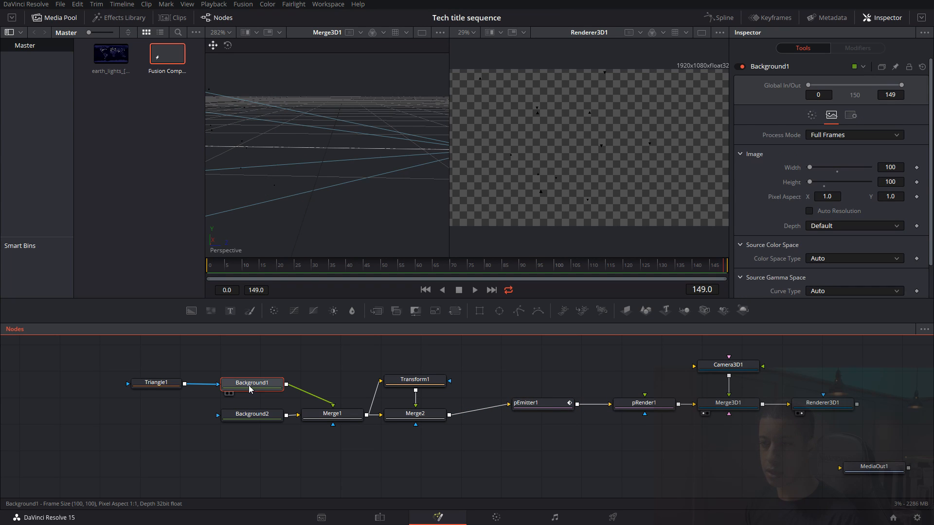
click(811, 117)
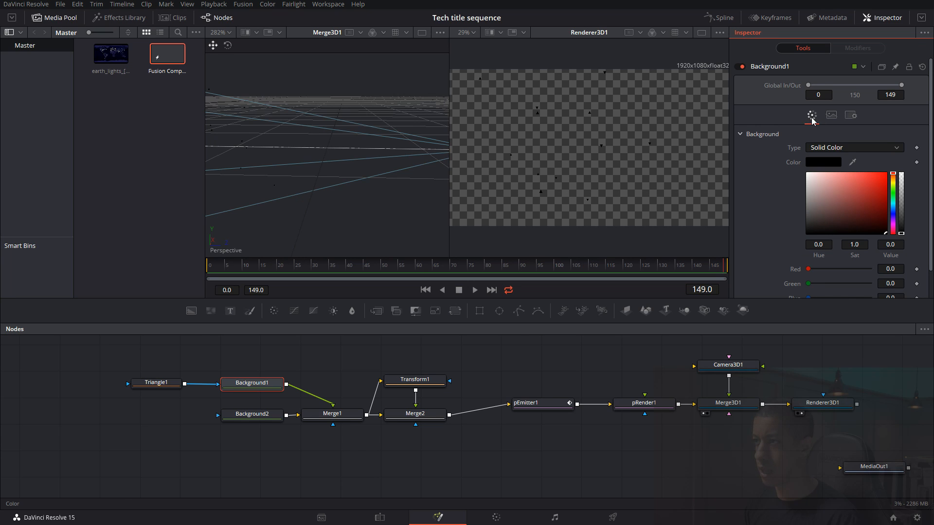
drag(836, 200, 806, 174)
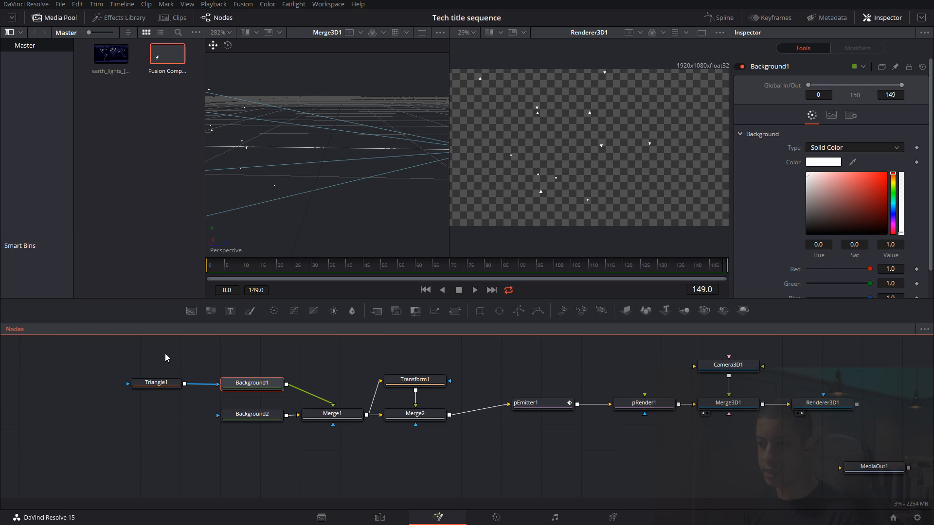
Group the triangle, background, transform and merge nodes that feed pEmitter1, and check the group's contents
drag(138, 355, 456, 450)
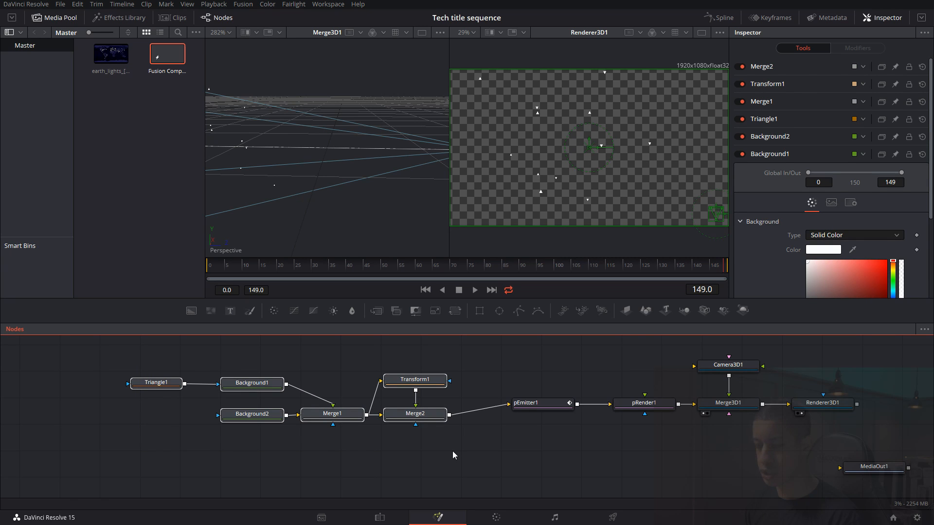
key(ctrl+g)
drag(302, 382, 306, 411)
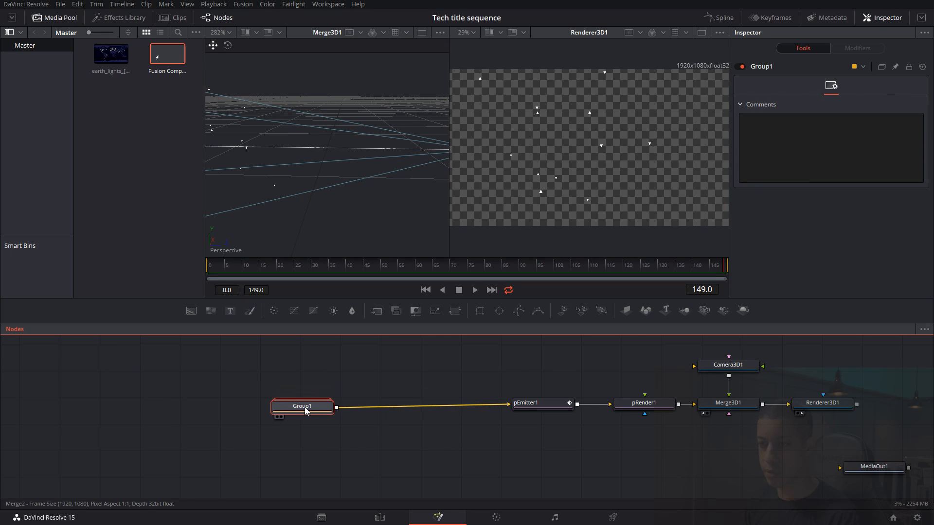
double_click(311, 412)
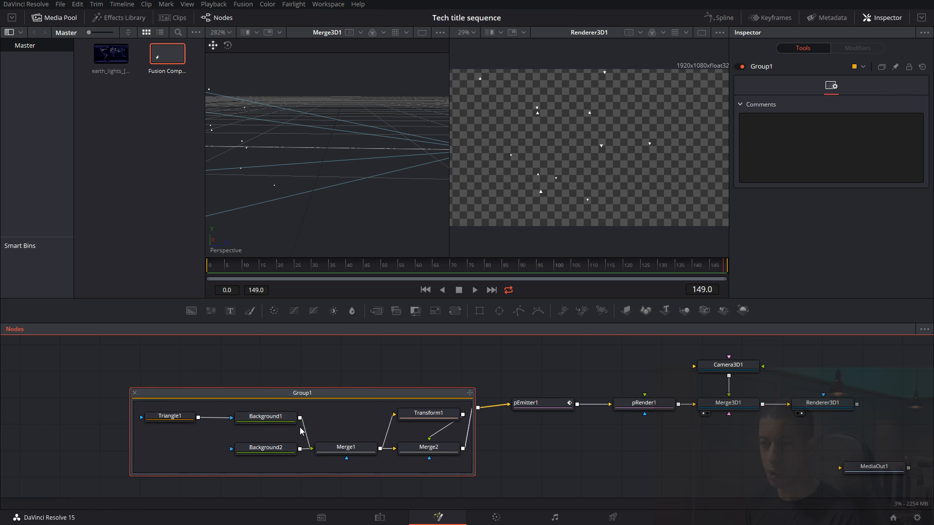
click(134, 393)
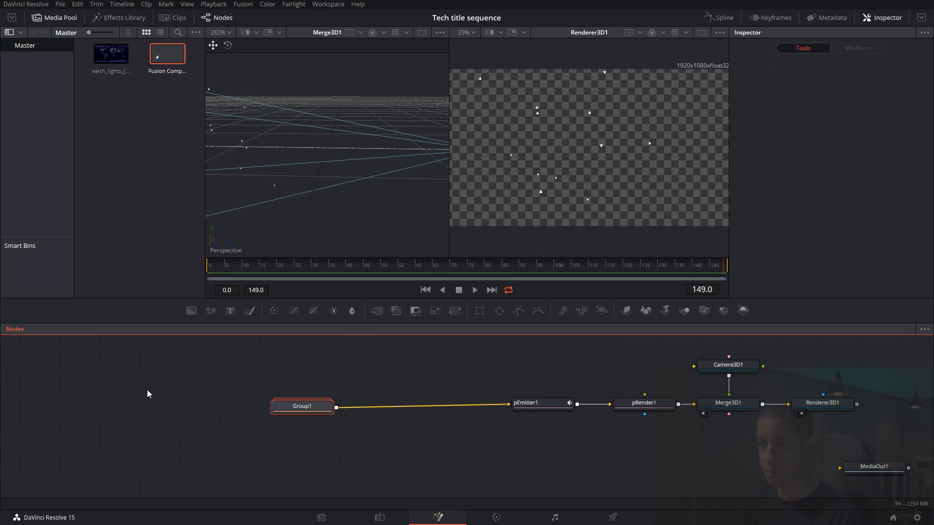
click(303, 410)
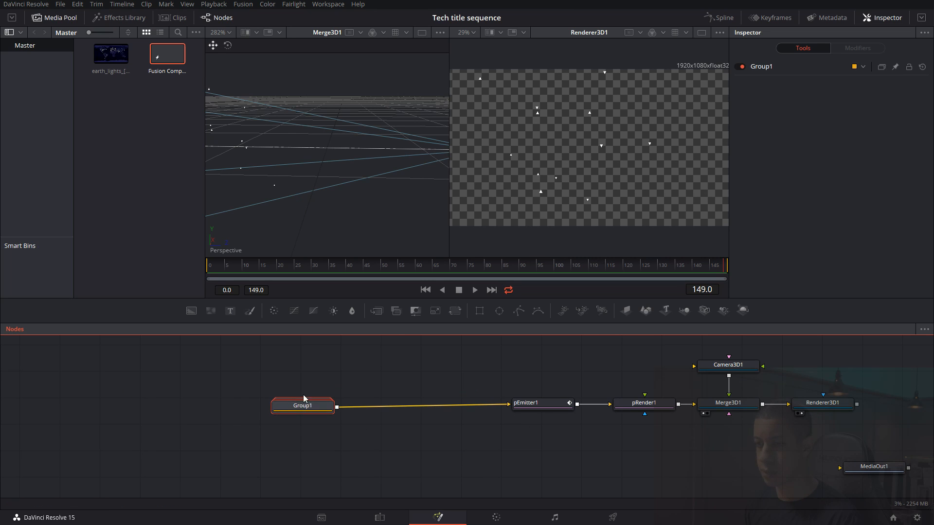
scroll(554, 431, right, 2)
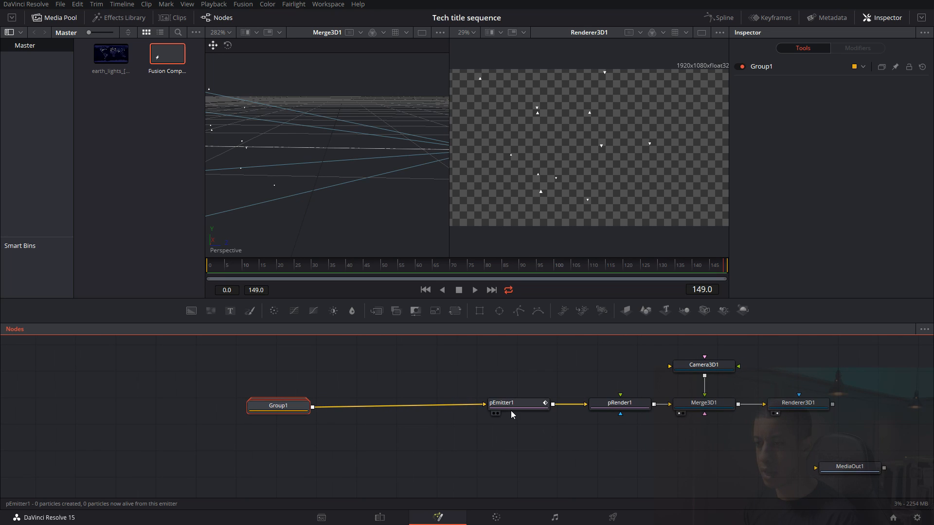
Set pEmitter1's style color to orange, with hue 0.096, saturation 0.982 and value 0.953
click(514, 408)
click(834, 86)
click(817, 88)
click(831, 87)
click(740, 210)
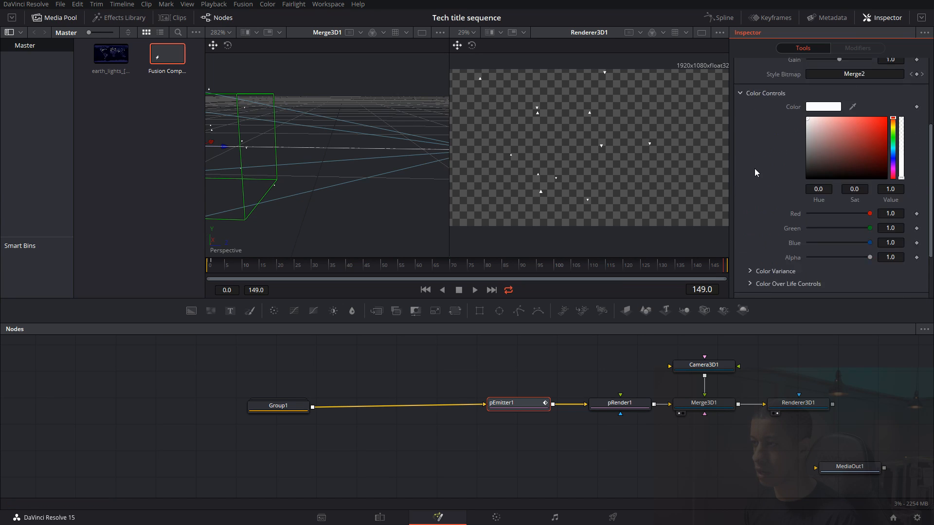
scroll(776, 232, down, 2)
scroll(775, 232, up, 4)
scroll(775, 231, down, 2)
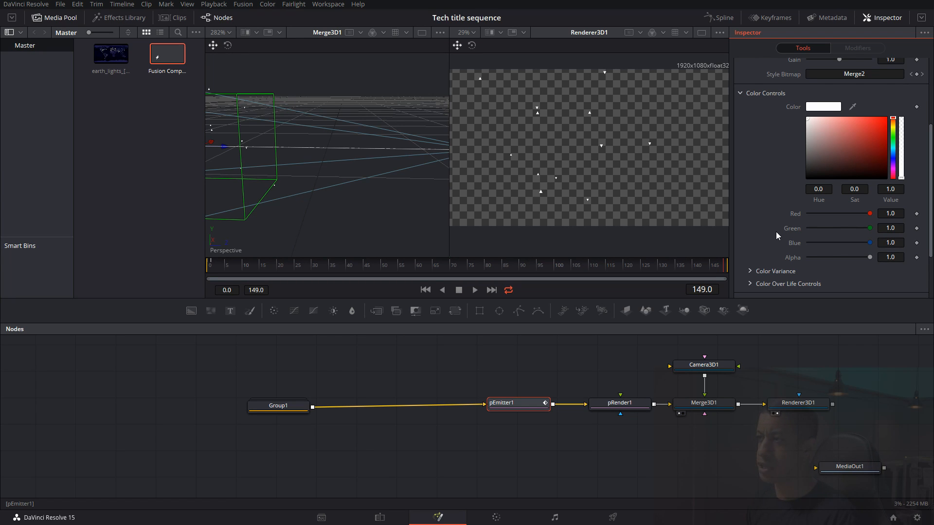
drag(892, 120, 894, 127)
click(884, 120)
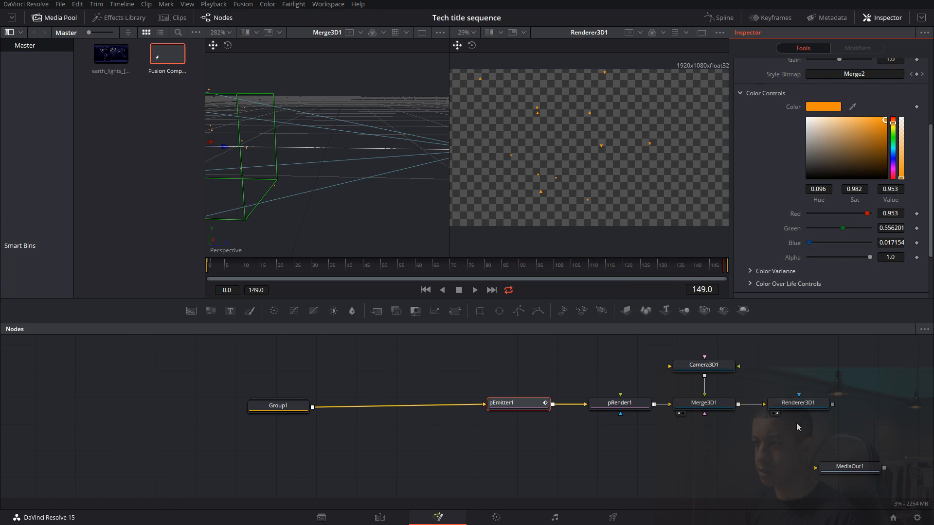
Show only the Renderer3D1 viewer and line up pEmitter1 closer to Group1 in the node graph
click(701, 32)
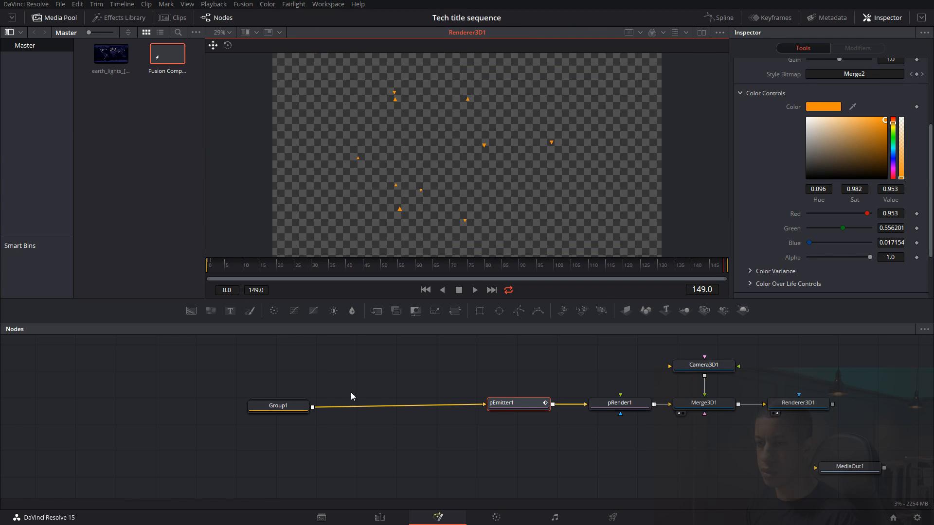
drag(280, 406, 272, 403)
drag(515, 409, 411, 408)
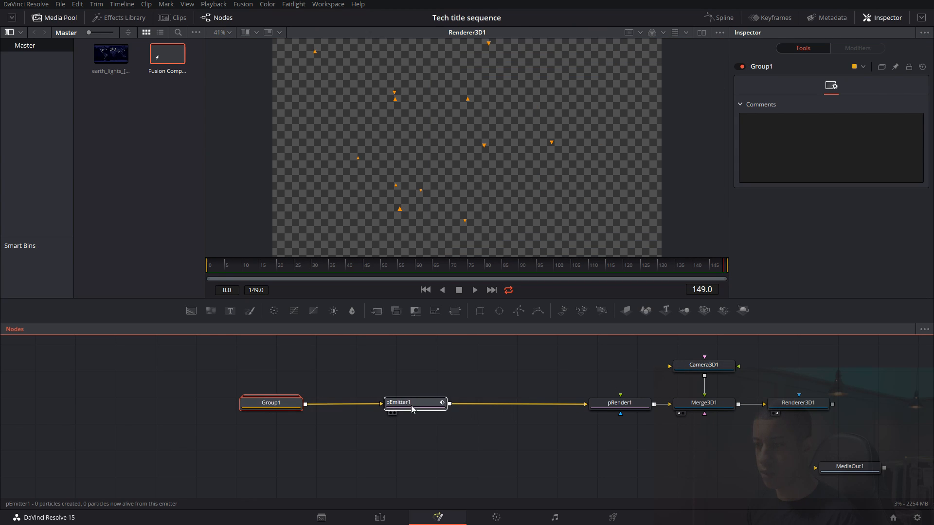
click(412, 408)
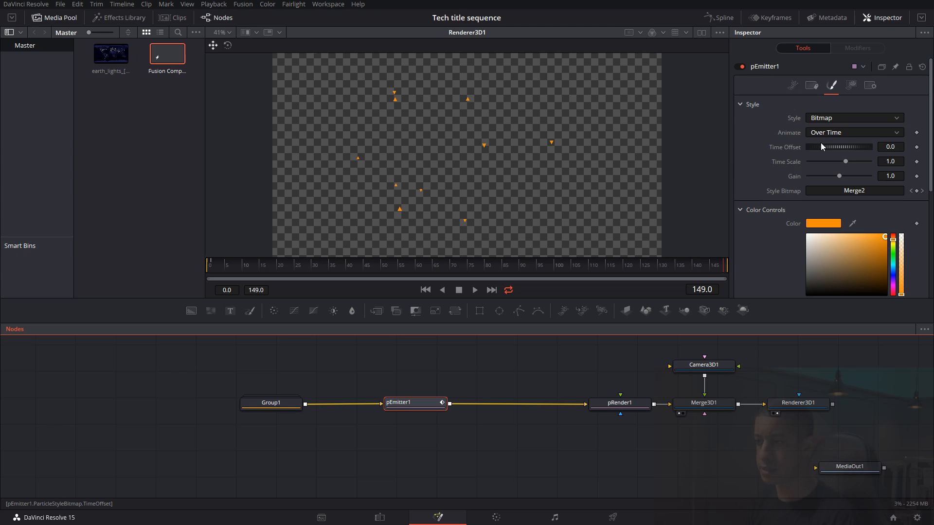
Display Merge3D1 in the viewer and examine the orange particles, emitter cube and camera from several angles
drag(479, 205, 428, 145)
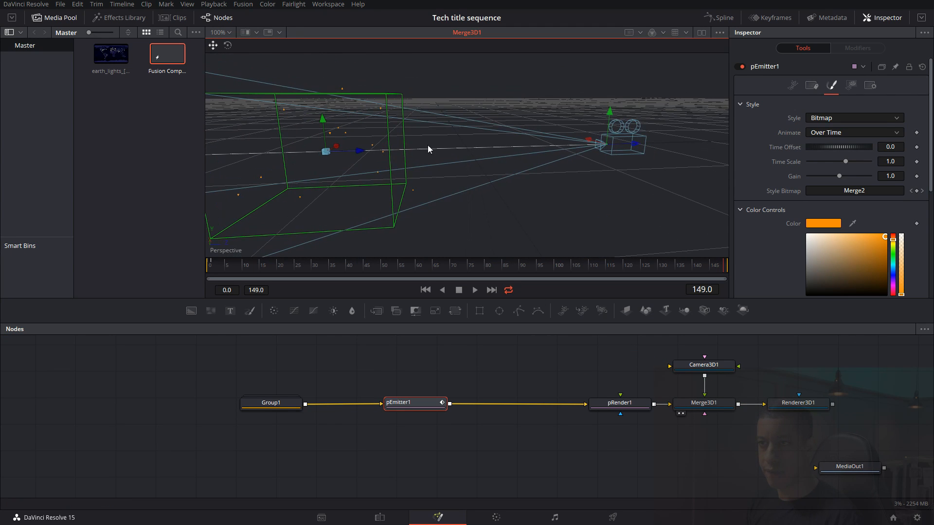
drag(425, 198, 500, 199)
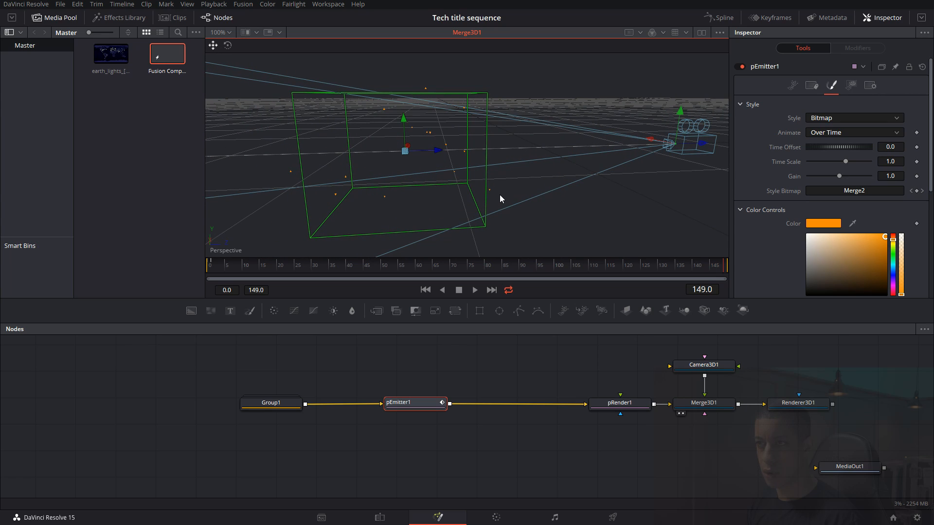
drag(682, 205, 608, 202)
drag(457, 202, 514, 204)
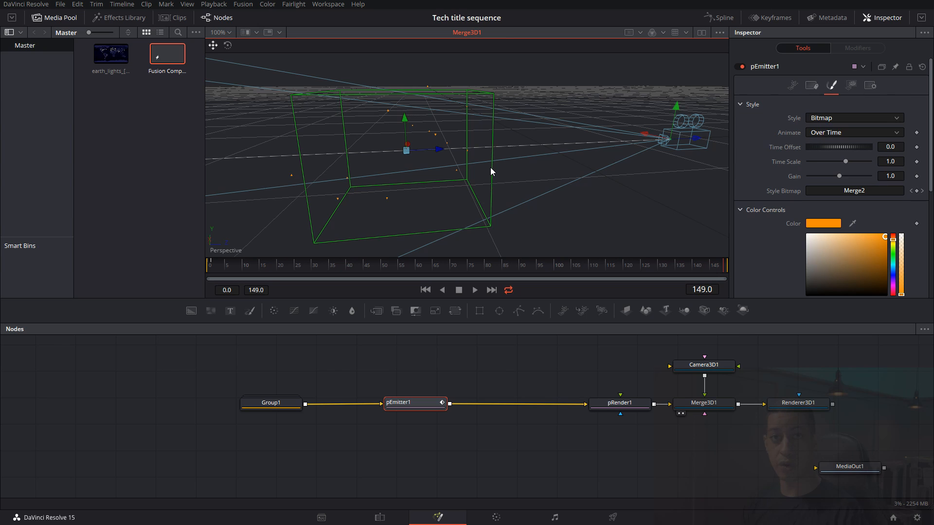
Switch Renderer3D1 to the OpenGL Renderer and enable its accumulation effects for depth of field
click(788, 403)
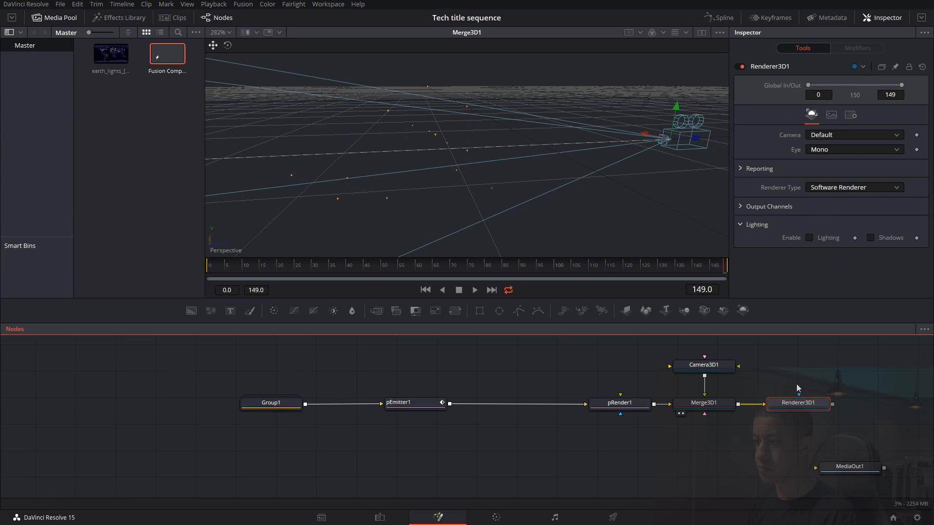
click(865, 189)
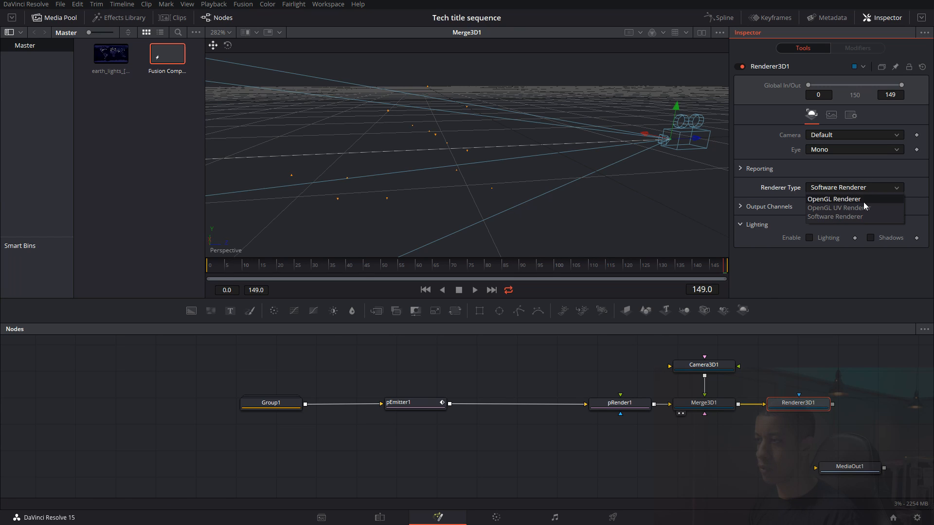
click(863, 201)
click(742, 246)
scroll(769, 226, down, 2)
click(808, 197)
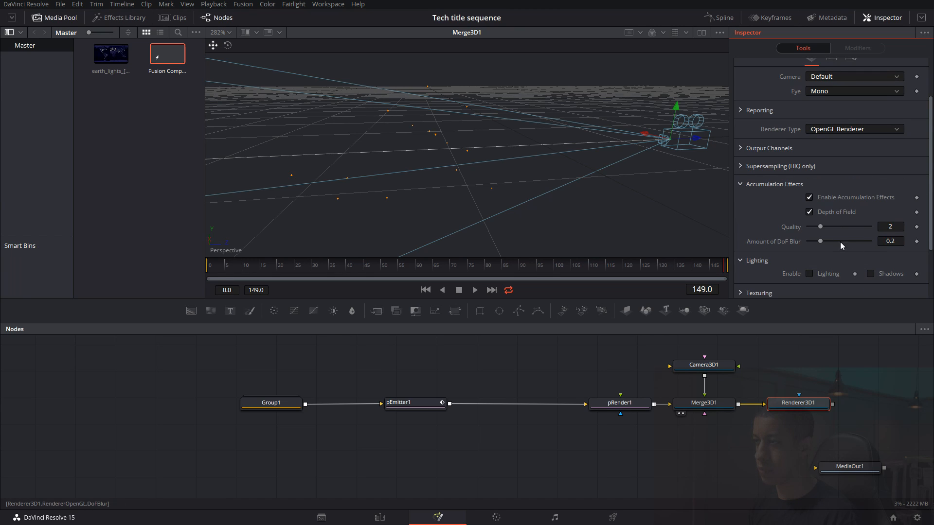
Set Renderer3D1's depth of field quality to 15 and the amount of DoF blur to 0.01
click(900, 227)
key(BackSpace)
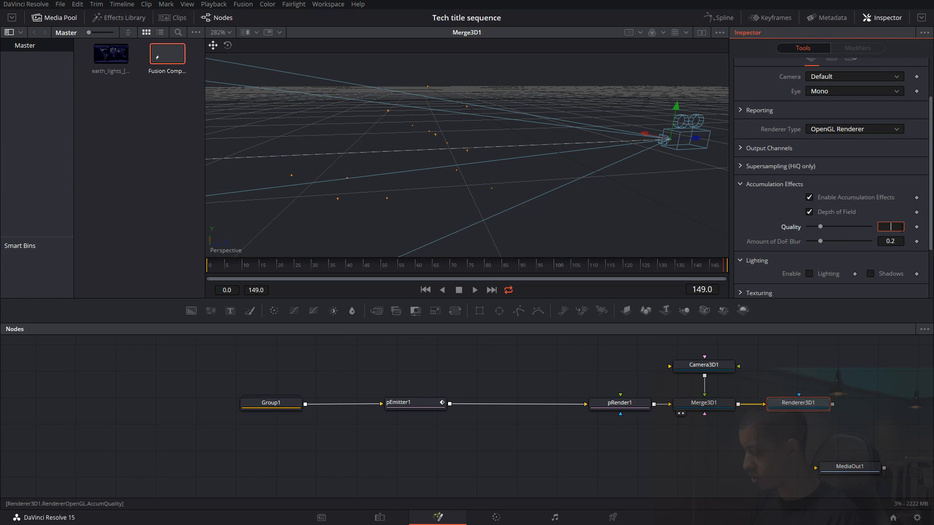
text(15)
key(Tab)
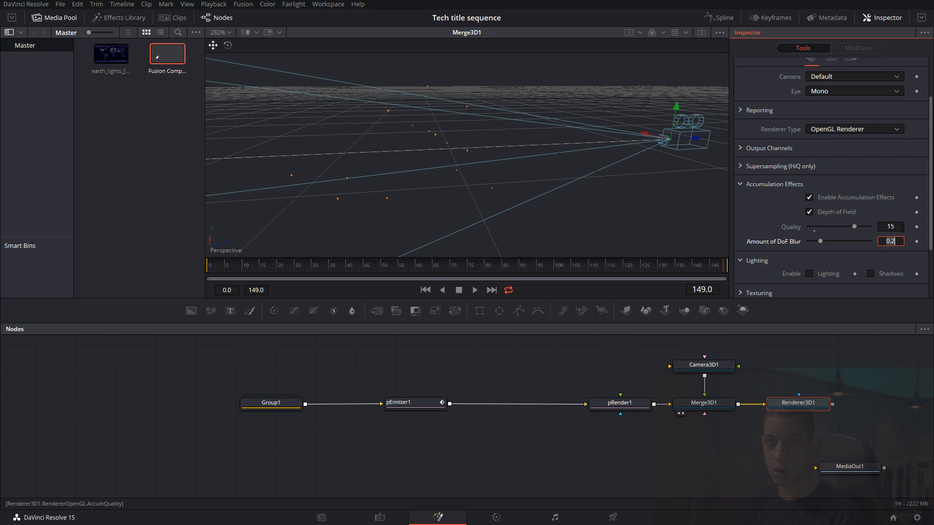
click(895, 241)
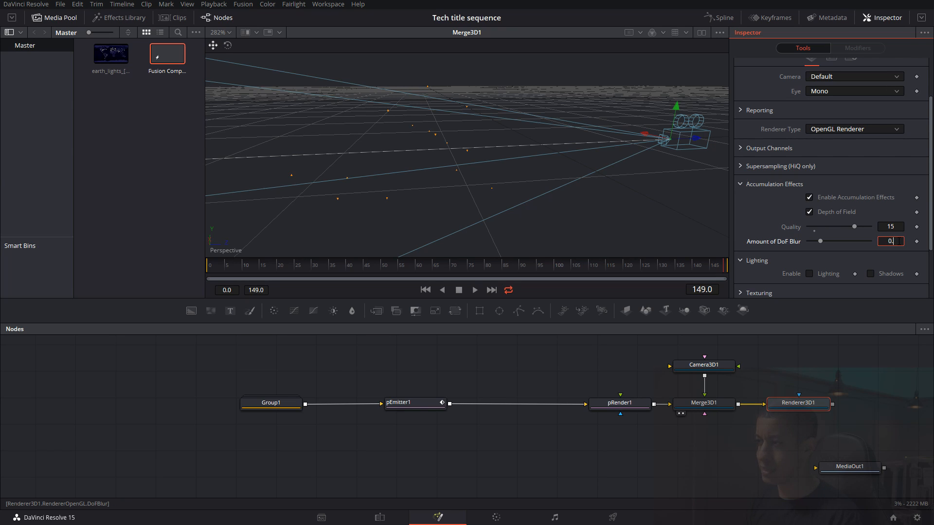
text(01)
key(Return)
Display Renderer3D1 beside Merge3D1 in dual viewers, hide the Media Pool, and bring the camera into the 3D view
click(806, 411)
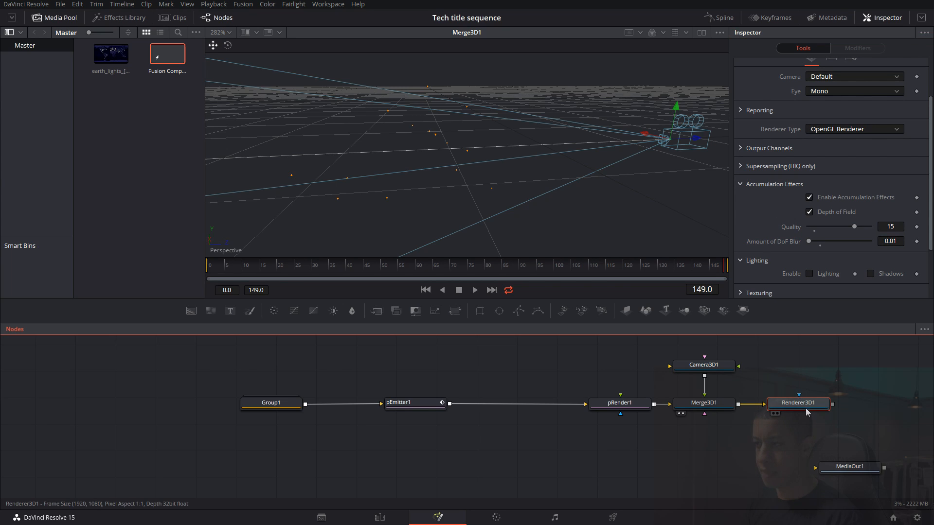
drag(804, 406, 583, 166)
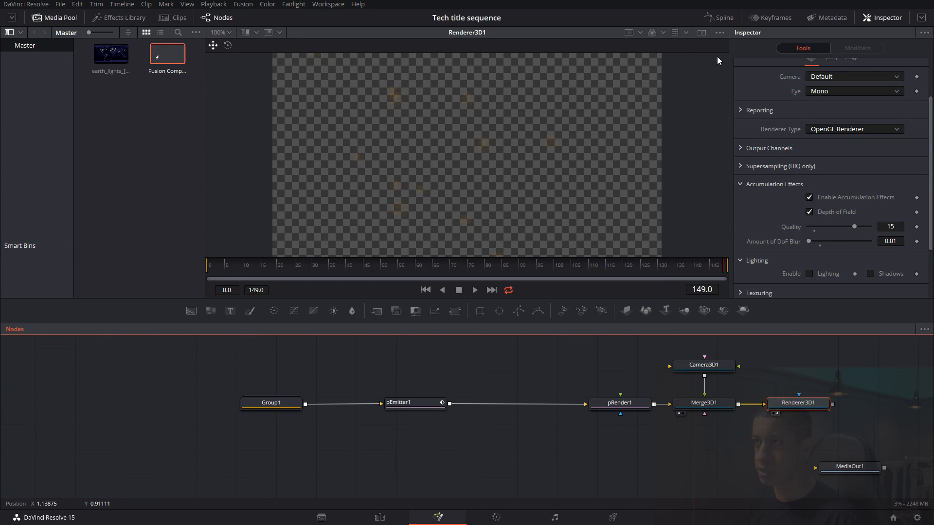
click(702, 34)
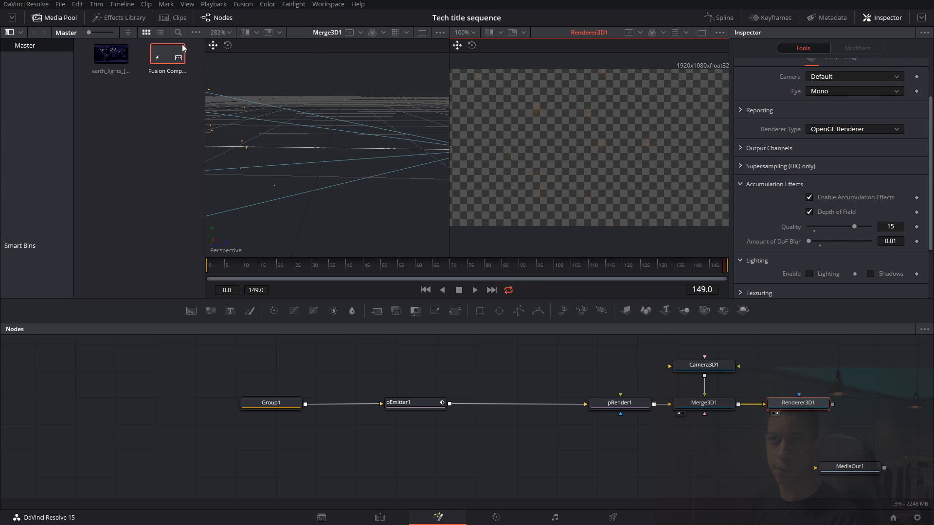
click(53, 18)
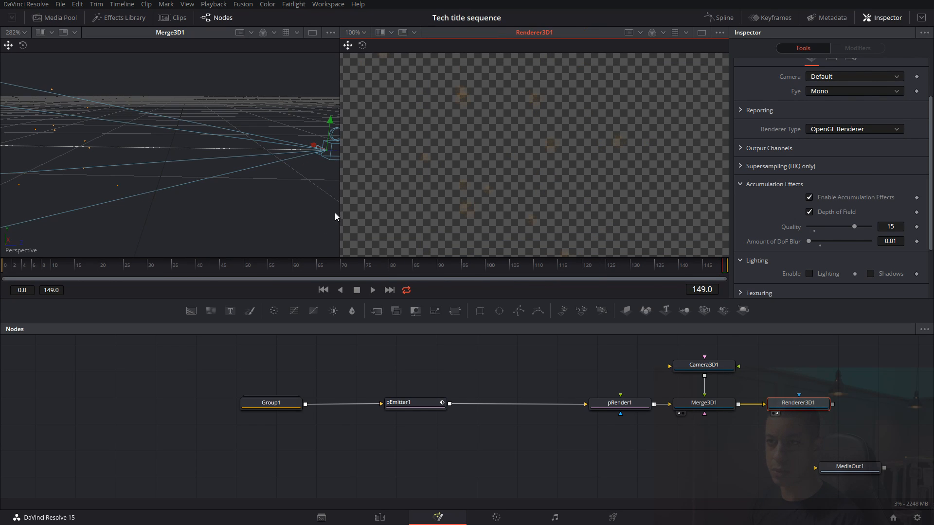
click(231, 205)
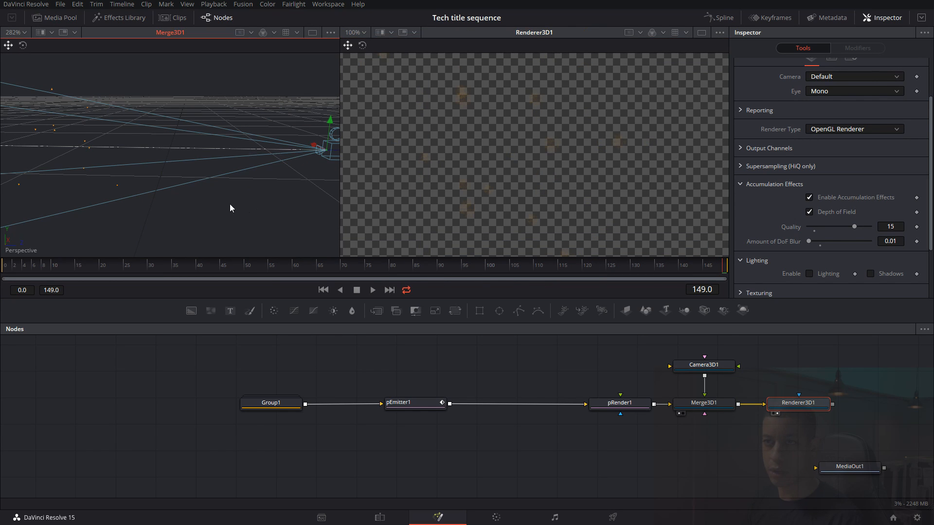
drag(235, 202, 70, 198)
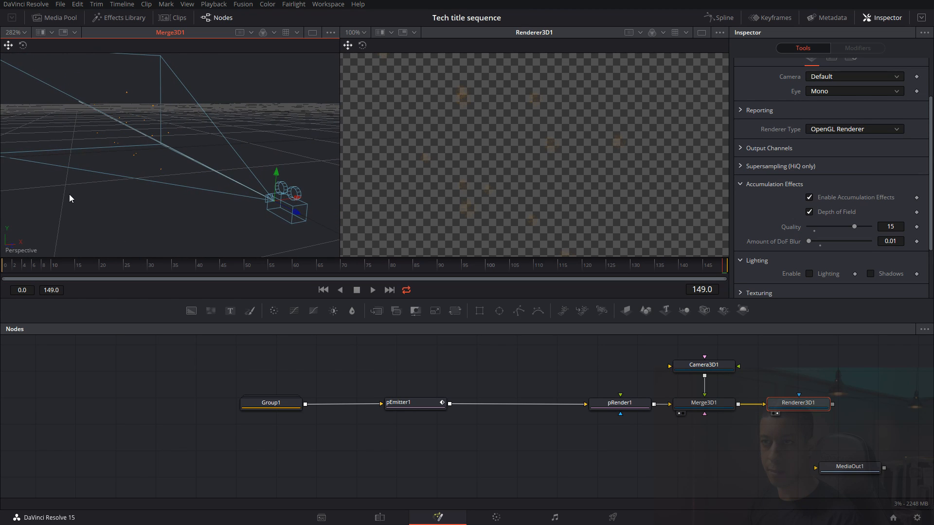
Make Camera3D1's focal plane visible with 10 subdivisions and view it against the particles
click(680, 360)
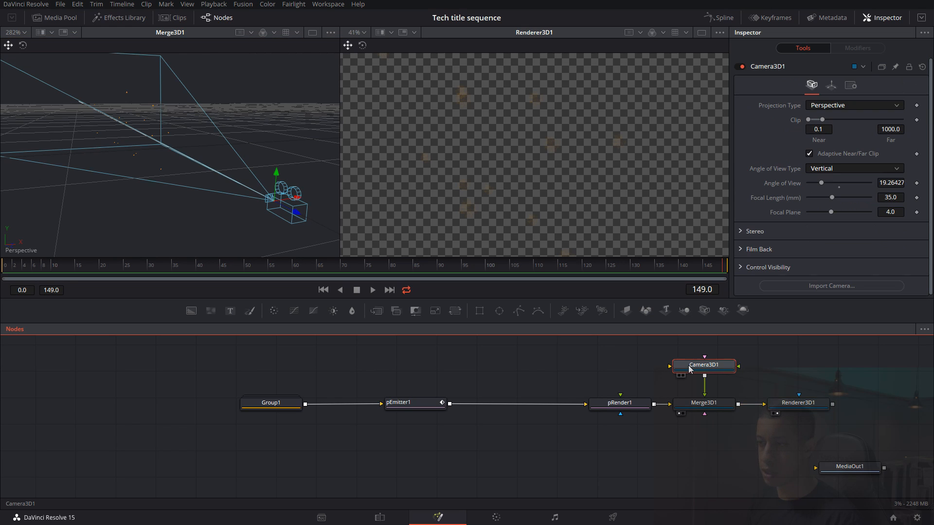
click(740, 267)
scroll(786, 250, down, 3)
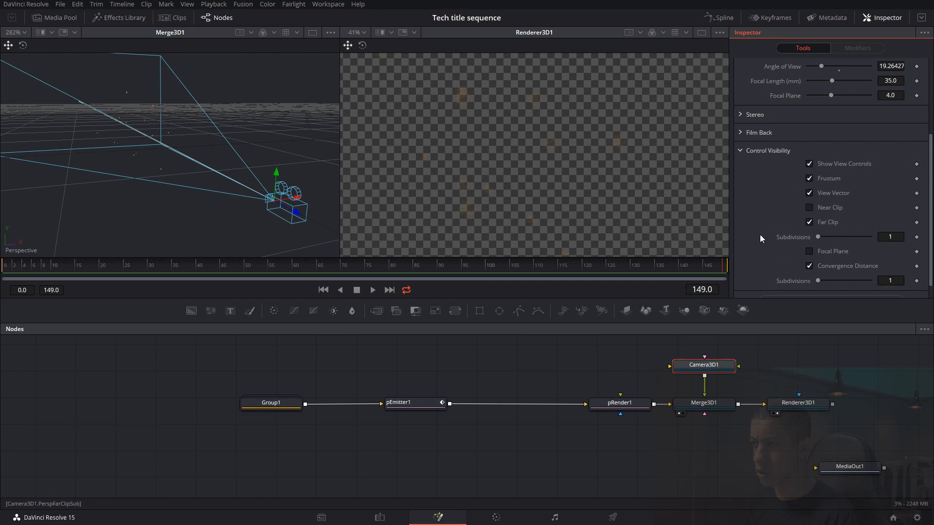
click(809, 252)
drag(818, 268, 879, 266)
drag(183, 179, 233, 201)
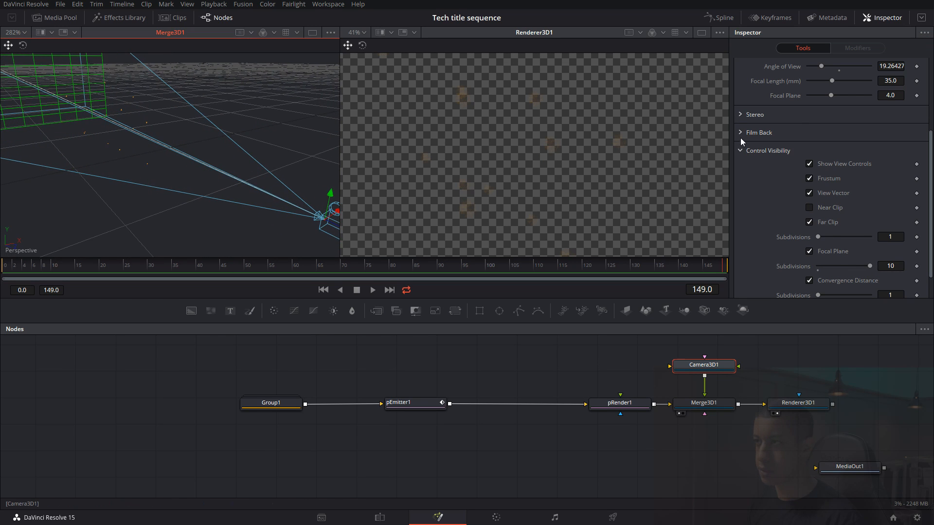
Set Camera3D1's focal plane to 0.724 and reposition the camera slightly in the 3D scene
click(830, 96)
drag(830, 96, 808, 95)
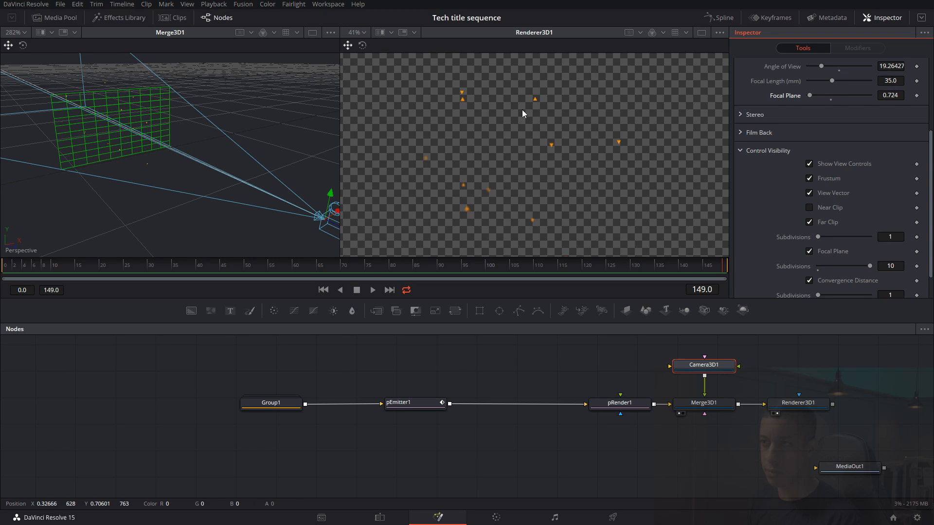
click(334, 227)
drag(339, 226, 269, 208)
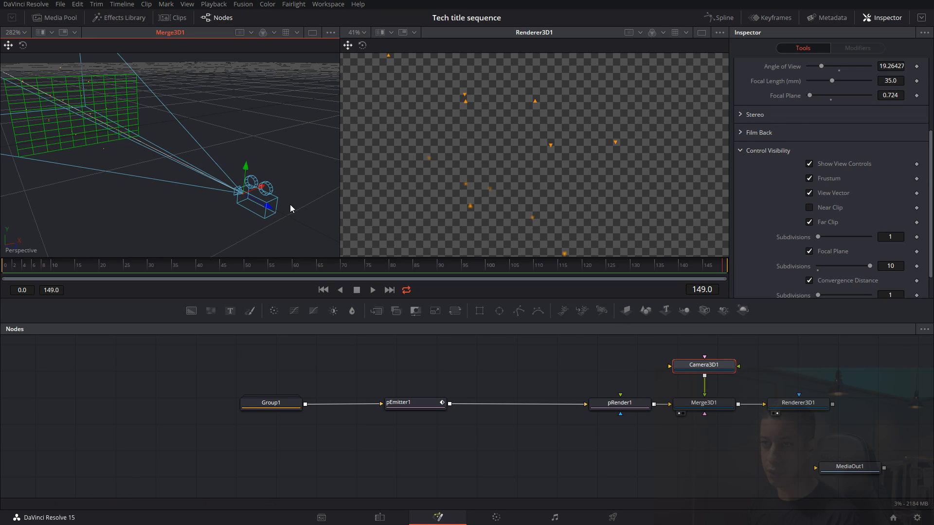
mouse_move(270, 212)
mouse_down()
mouse_move(153, 148)
mouse_move(275, 217)
mouse_up()
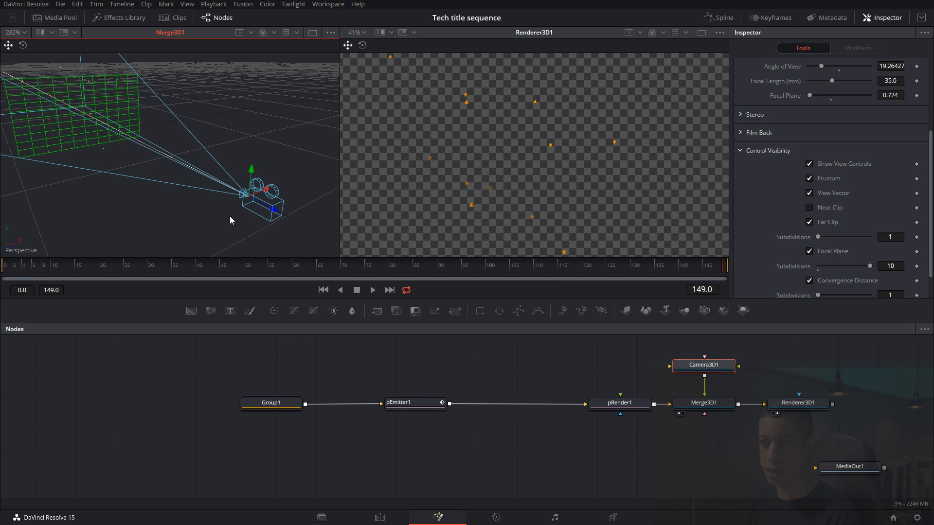
drag(180, 211, 28, 200)
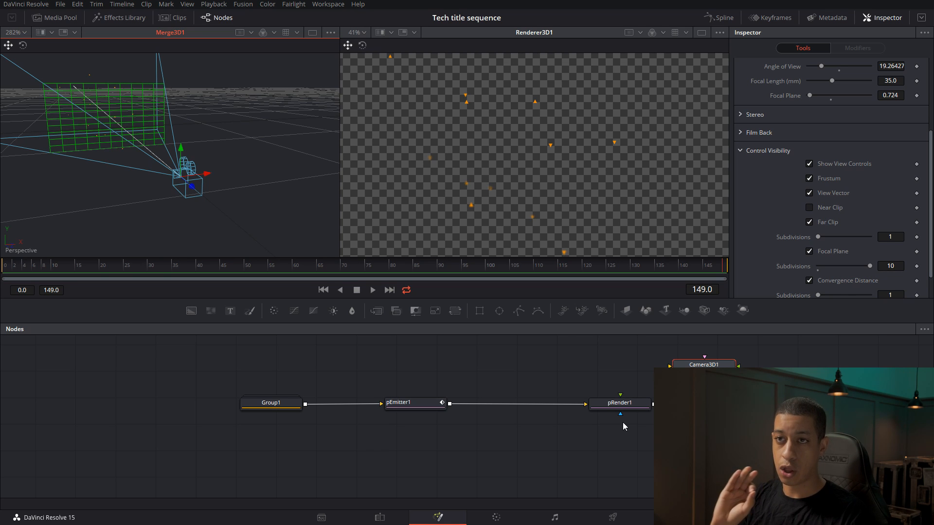
drag(108, 176, 220, 208)
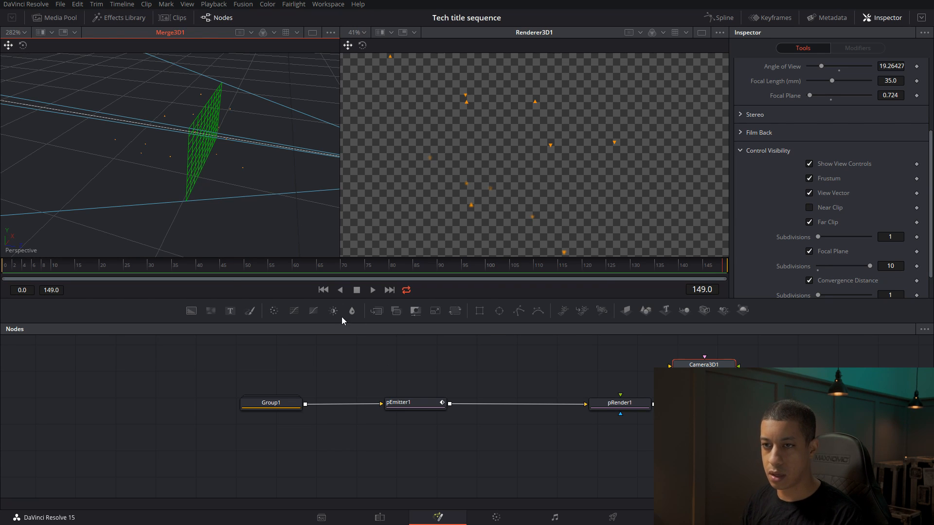
Add a new Background node below the particle node chain
drag(210, 311, 219, 323)
drag(395, 439, 394, 440)
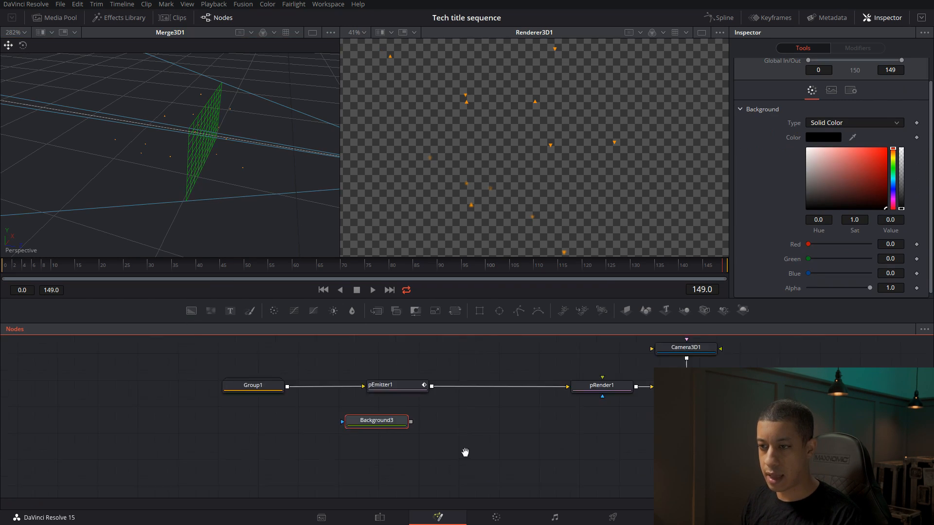
drag(377, 402, 380, 403)
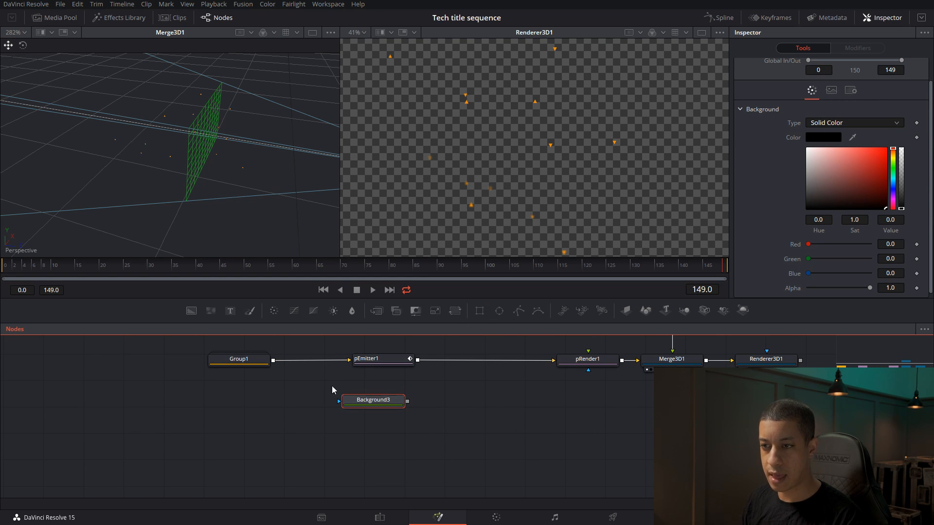
Add a Mask Paint node and connect it to Background3's effect mask, aligned with the background node
click(259, 395)
key(shift+space)
text(tran)
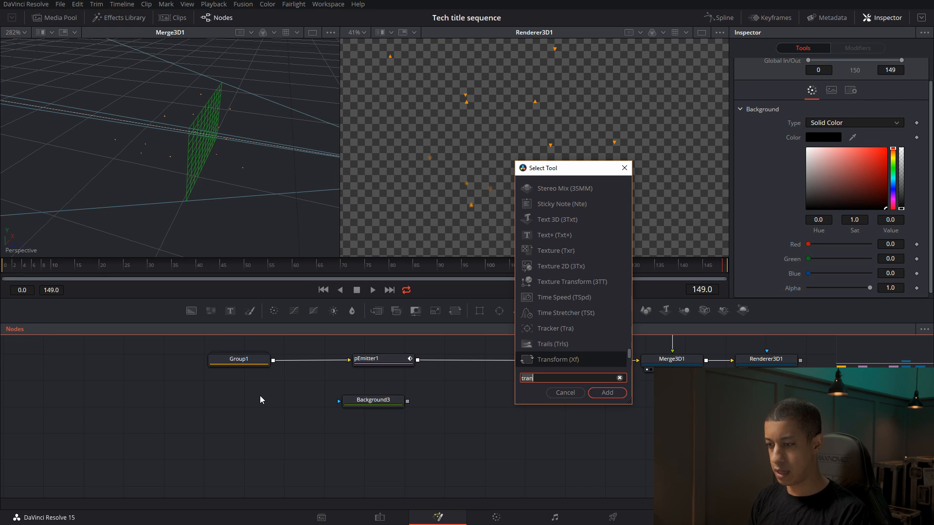
key(BackSpace)
key(BackSpace)
key(BackSpace)
key(BackSpace)
text(ma)
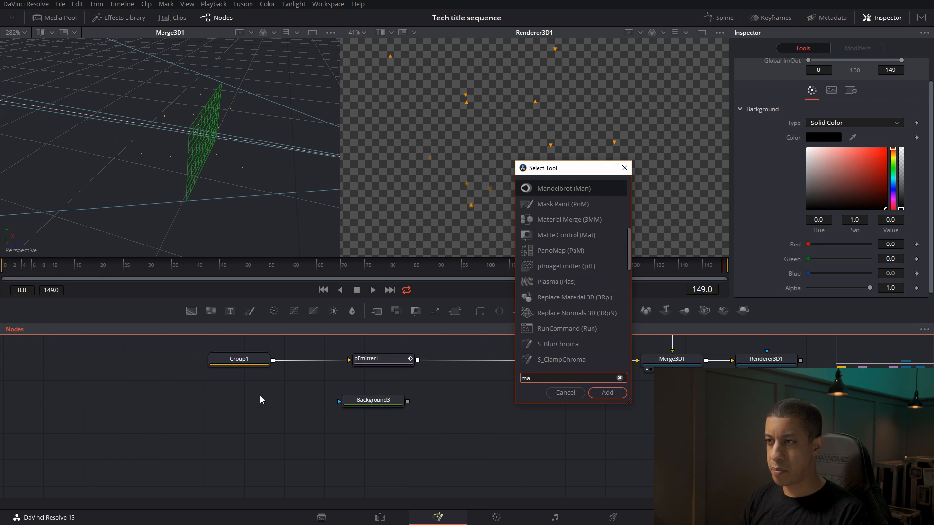
key(Down)
key(Return)
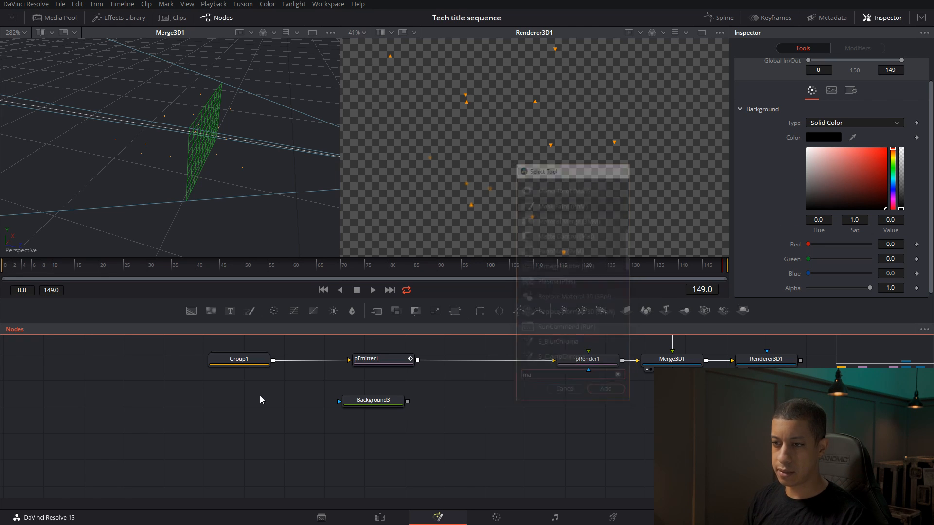
drag(289, 396, 338, 401)
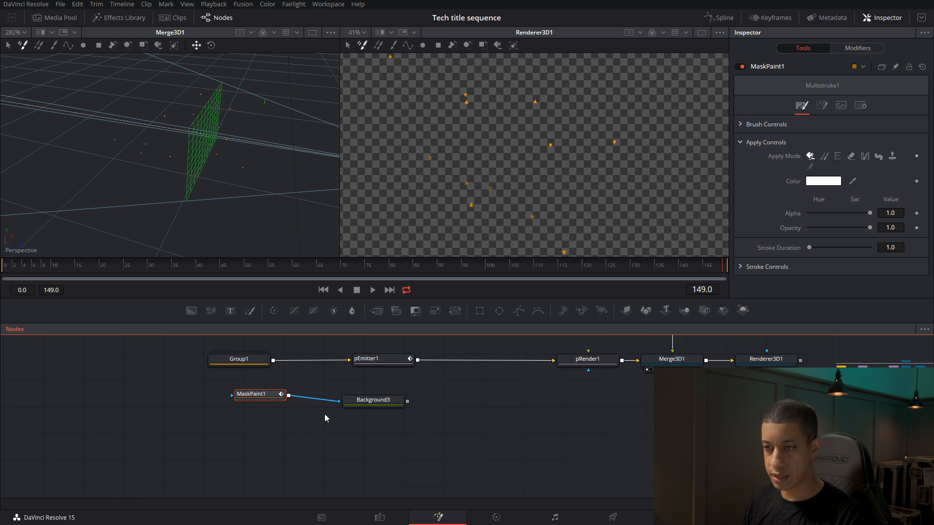
drag(243, 395, 239, 403)
Show Background3 in a single viewer and draw a polyline stroke running horizontally before bending diagonally downward in the upper part of the frame
click(701, 33)
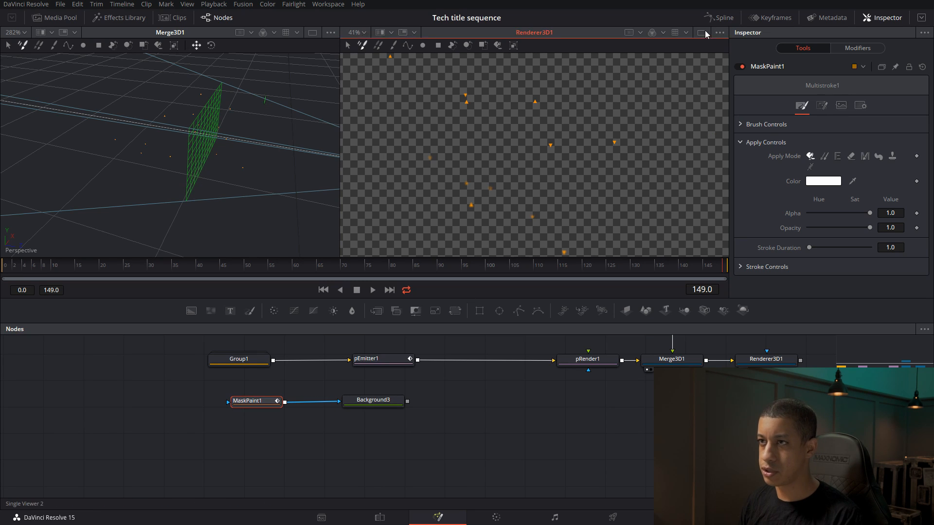
key(1)
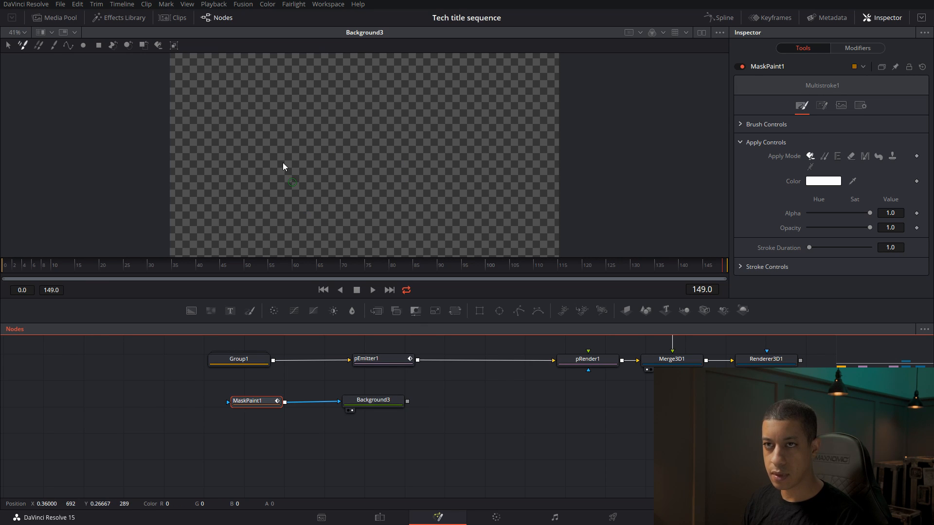
click(68, 46)
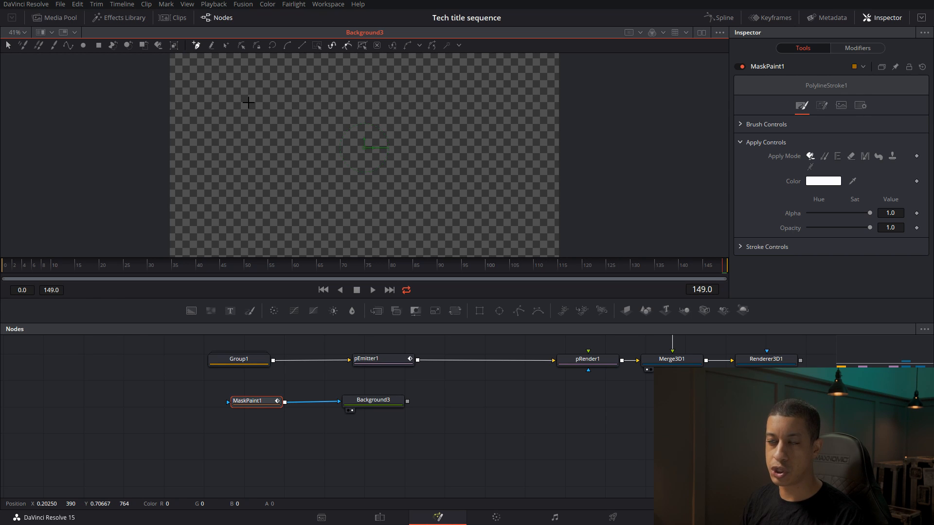
click(248, 97)
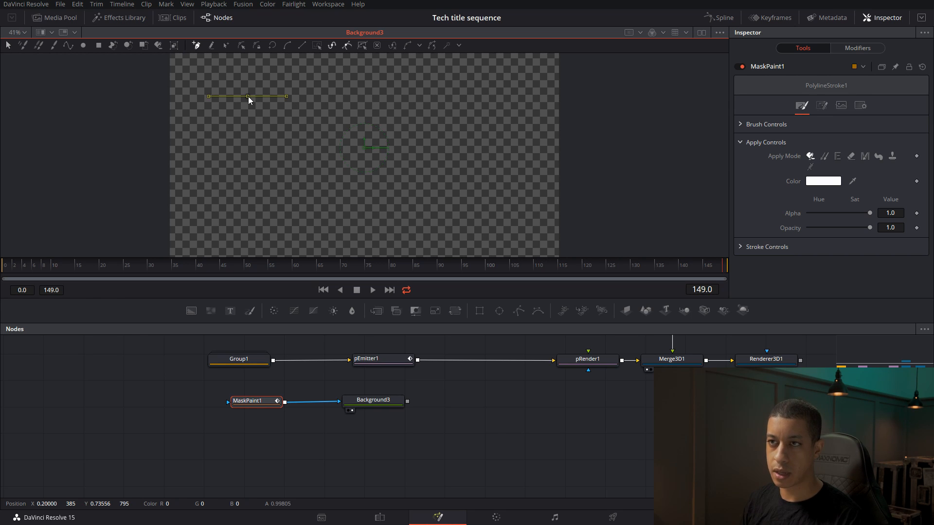
click(335, 97)
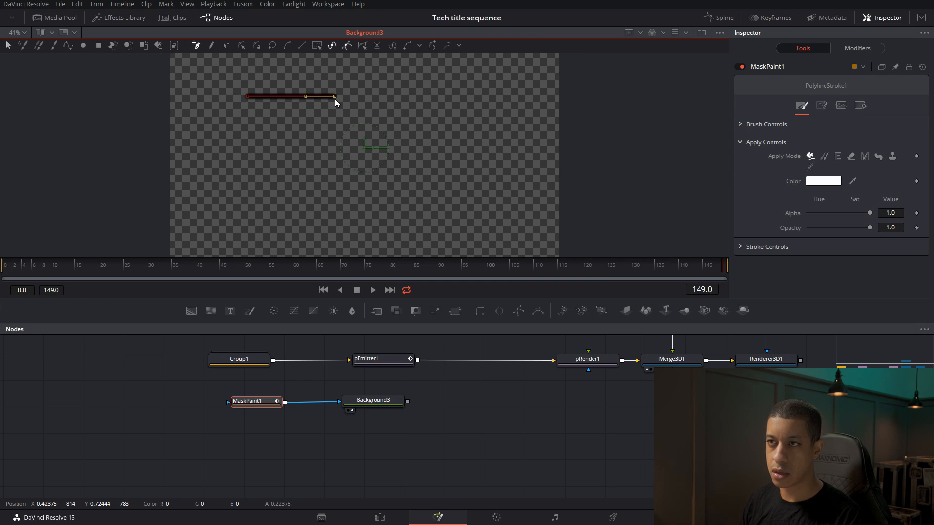
click(335, 124)
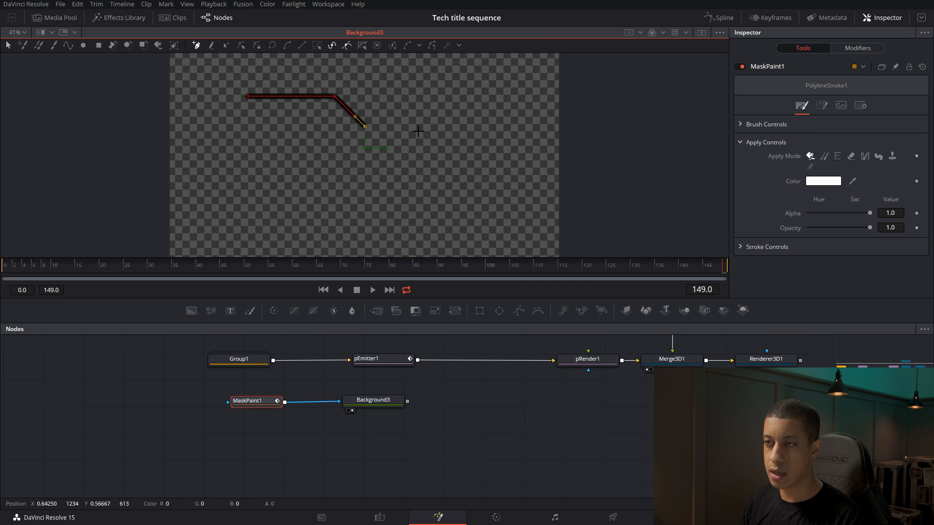
Draw a second polyline stroke shaped like an L, with a vertical segment and a short horizontal foot, right of the frame's centre
click(70, 46)
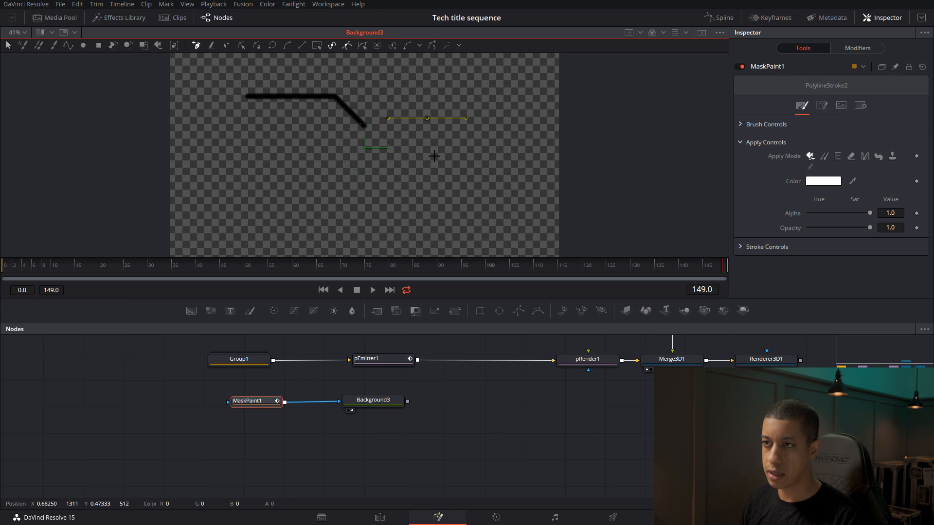
click(427, 181)
click(473, 180)
drag(471, 183, 459, 182)
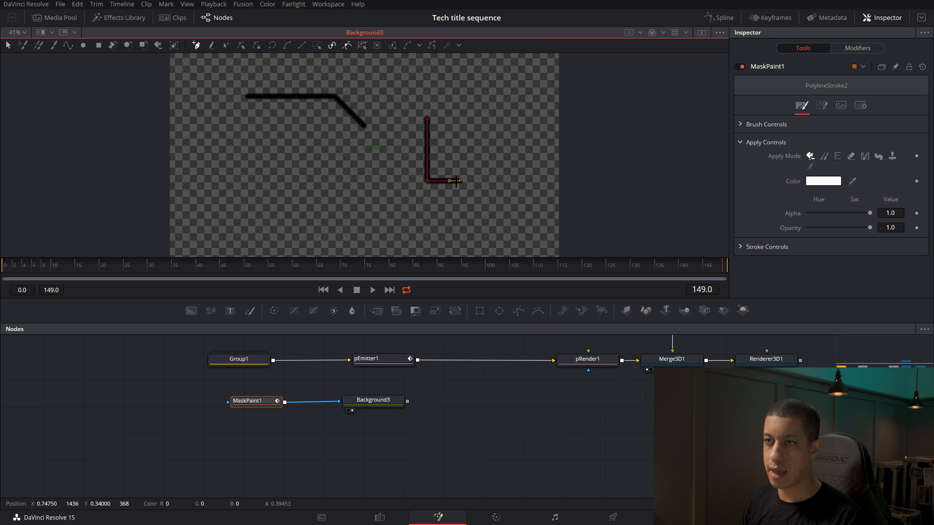
Draw a third polyline stroke as a straight diagonal line in the lower left of the frame
click(68, 49)
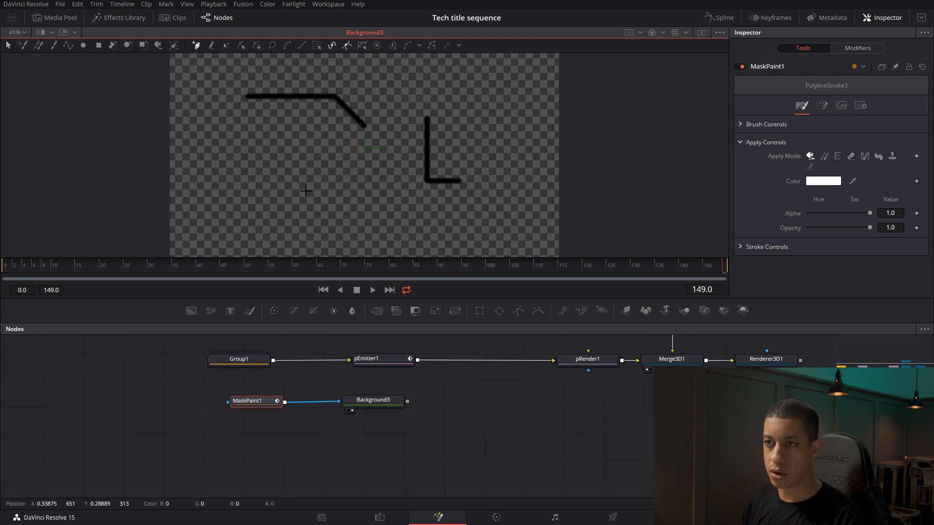
click(275, 180)
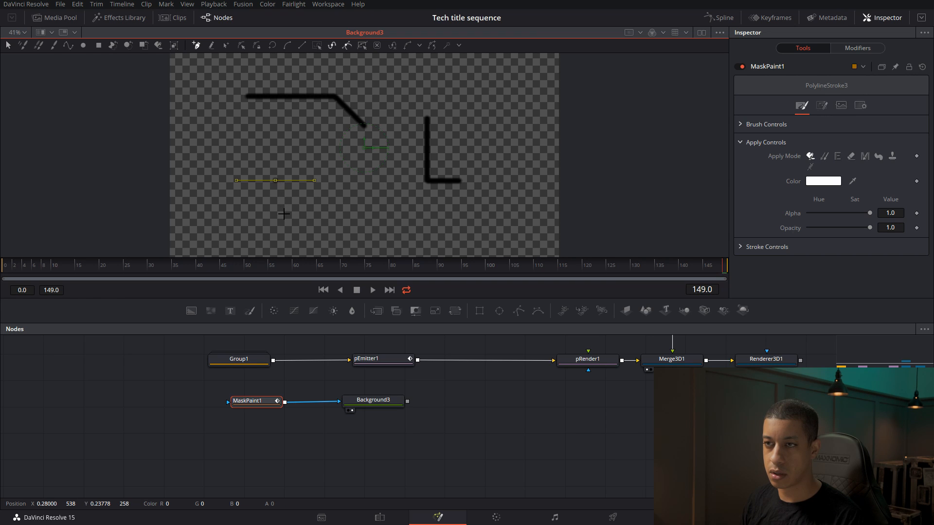
click(318, 223)
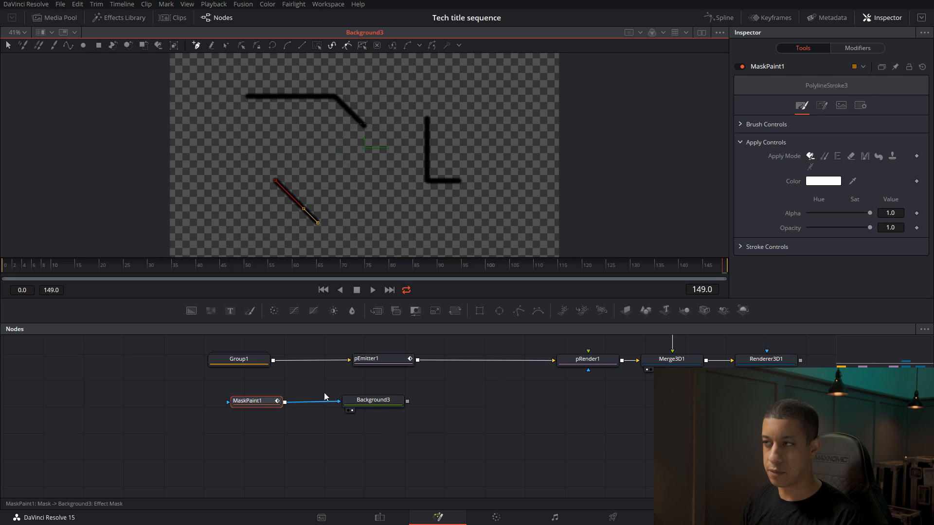
Set PolylineStroke1's brush softness to 0.001 and its brush size to 0.002
click(855, 48)
scroll(804, 137, up, 6)
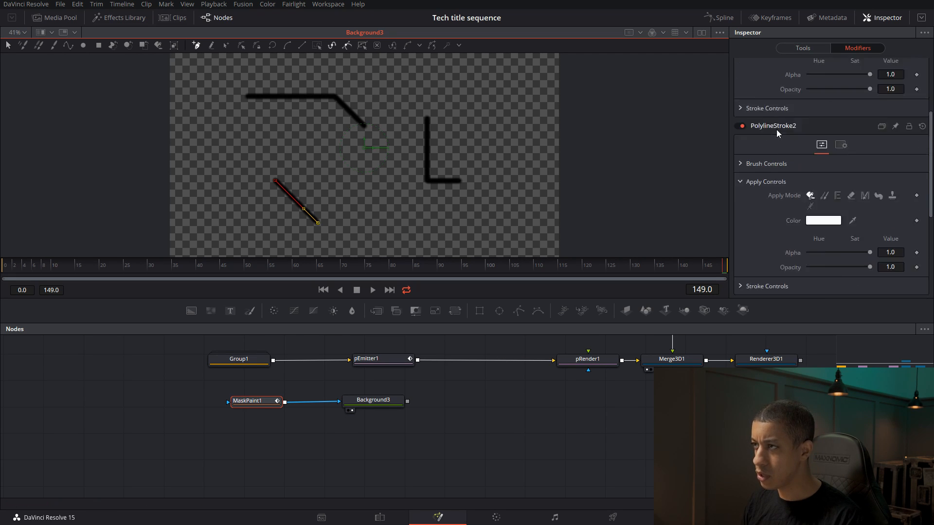
click(740, 104)
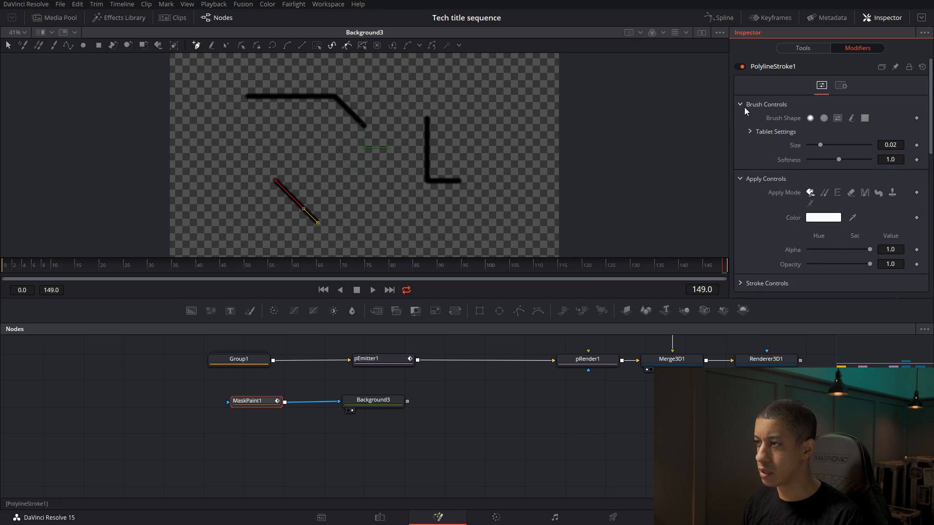
mouse_move(839, 162)
mouse_down()
mouse_move(778, 160)
mouse_move(792, 146)
mouse_move(673, 158)
mouse_move(716, 162)
mouse_up()
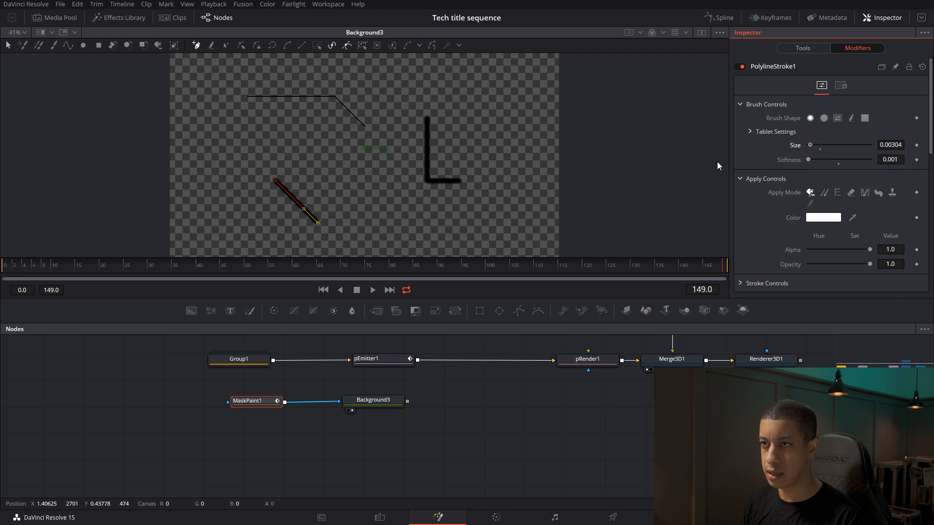
click(901, 145)
key(BackSpace)
key(BackSpace)
key(Tab)
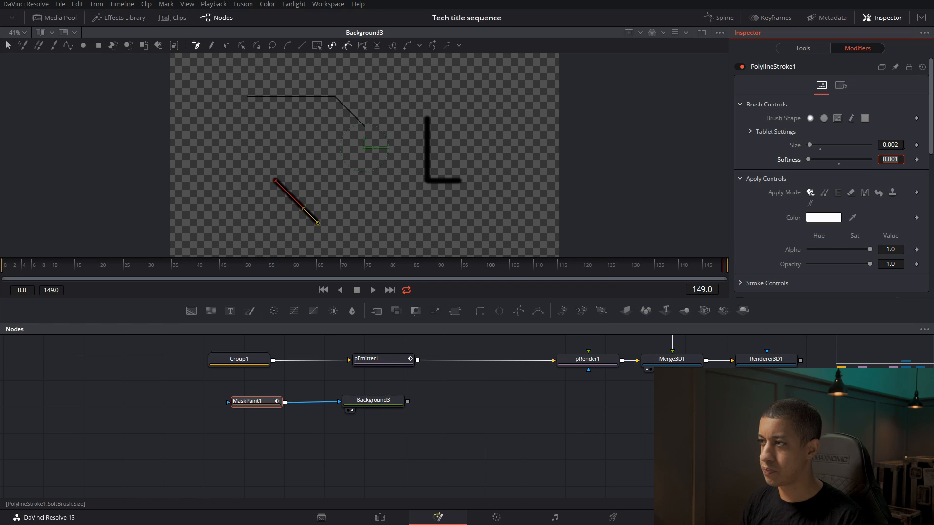
Reduce PolylineStroke2's brush softness to its minimum and set its brush size to 0.002
scroll(859, 203, down, 2)
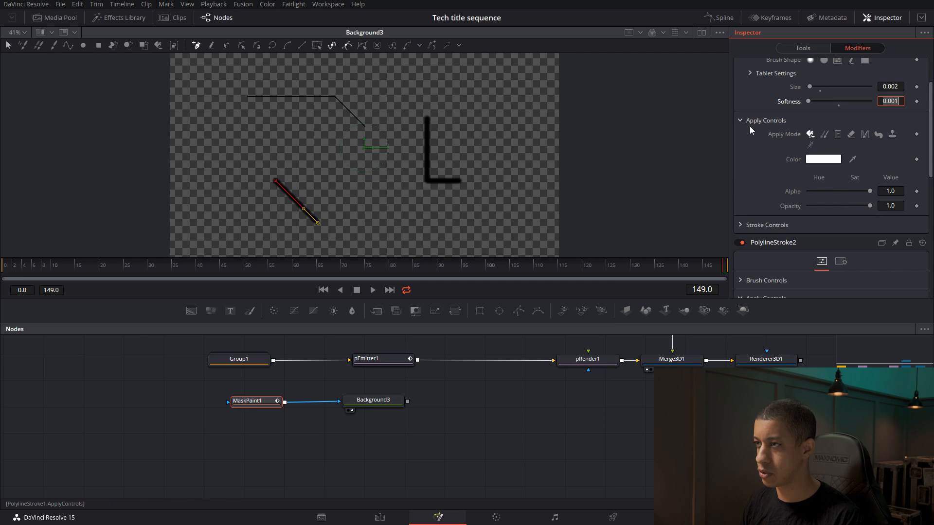
scroll(751, 188, down, 3)
click(761, 165)
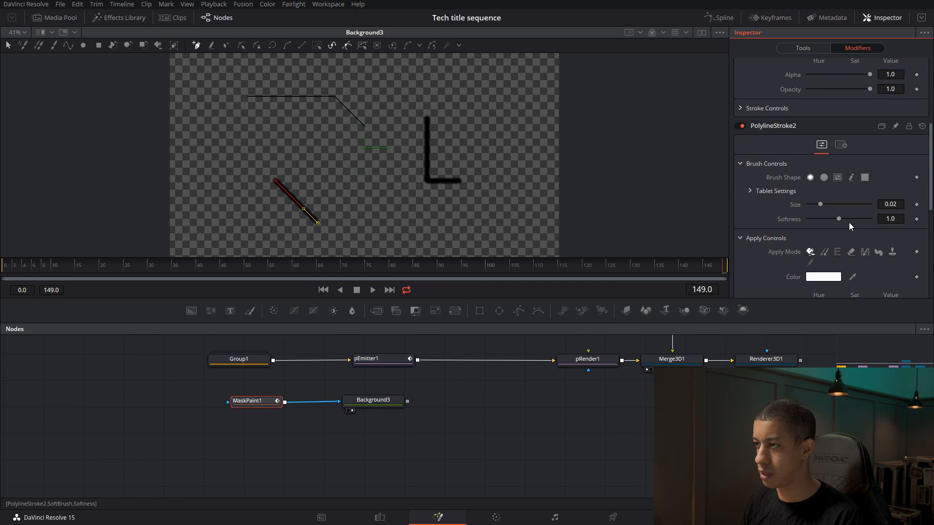
drag(847, 220, 771, 214)
click(893, 204)
text(0.002)
key(Return)
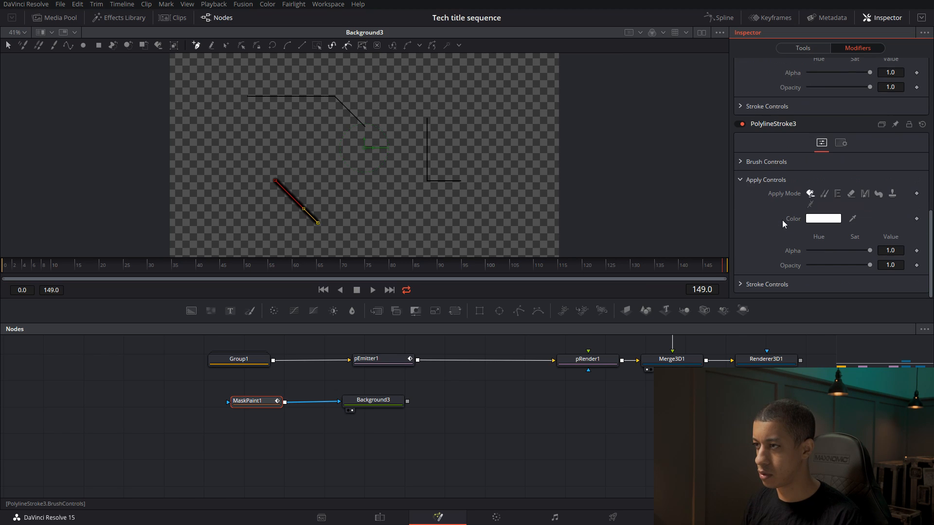
Set PolylineStroke3's brush size to 0.002 and its softness to 0.001
click(749, 163)
click(892, 202)
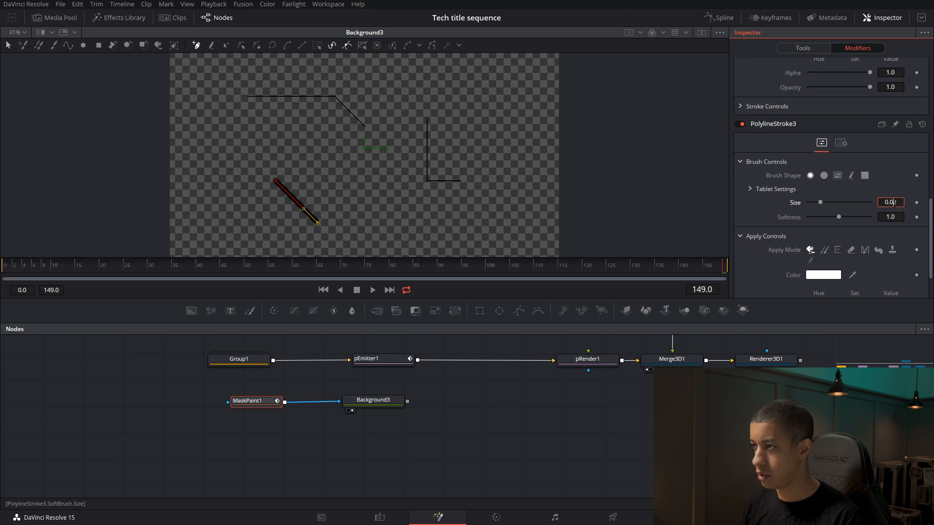
drag(833, 221, 751, 206)
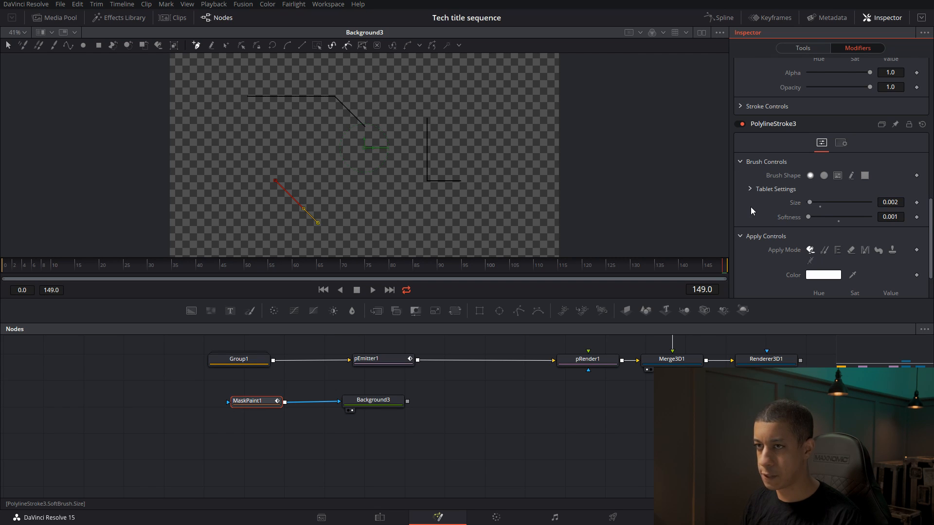
Change Background3's solid color to white
click(464, 415)
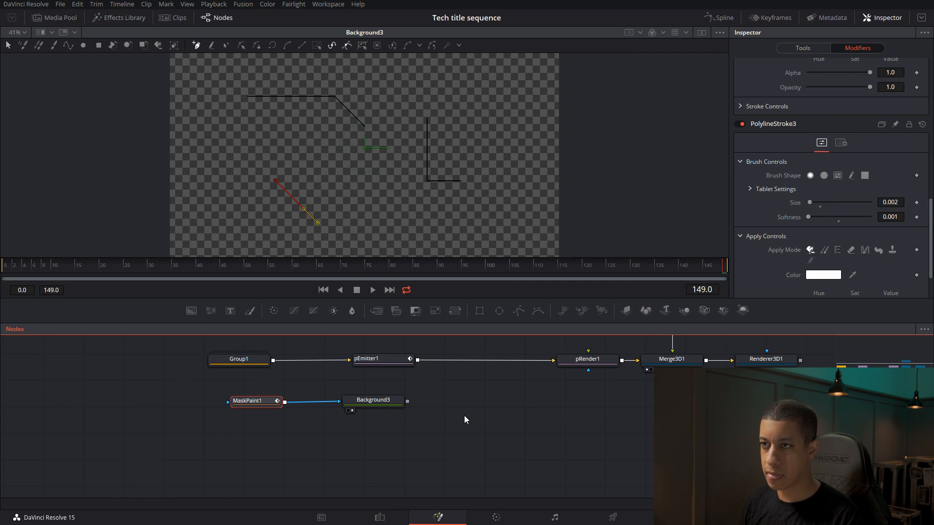
click(388, 404)
drag(827, 205, 699, 125)
click(573, 427)
Duplicate pEmitter1 and pRender1, place the copies after Background3, and connect Background3 to the copied emitter
drag(598, 424, 585, 442)
drag(365, 356, 594, 389)
key(ctrl+c)
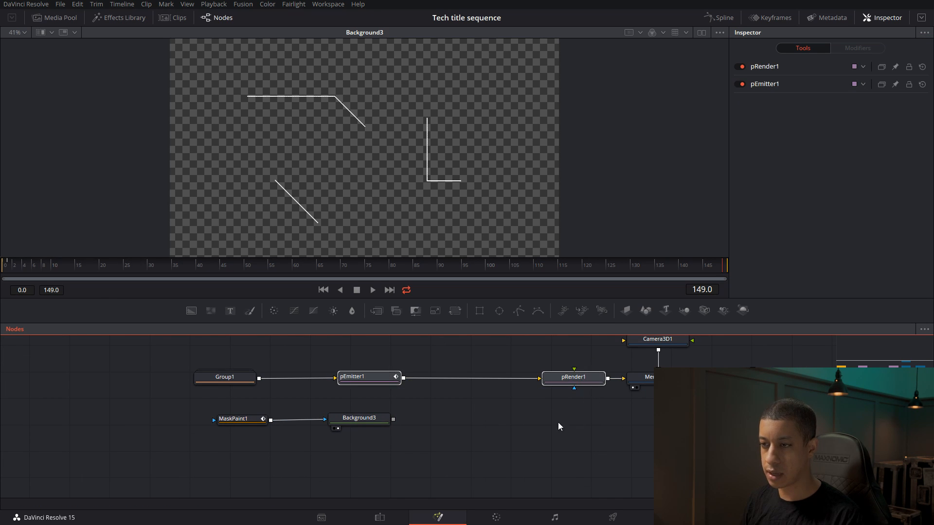
key(ctrl+v)
drag(393, 419, 643, 421)
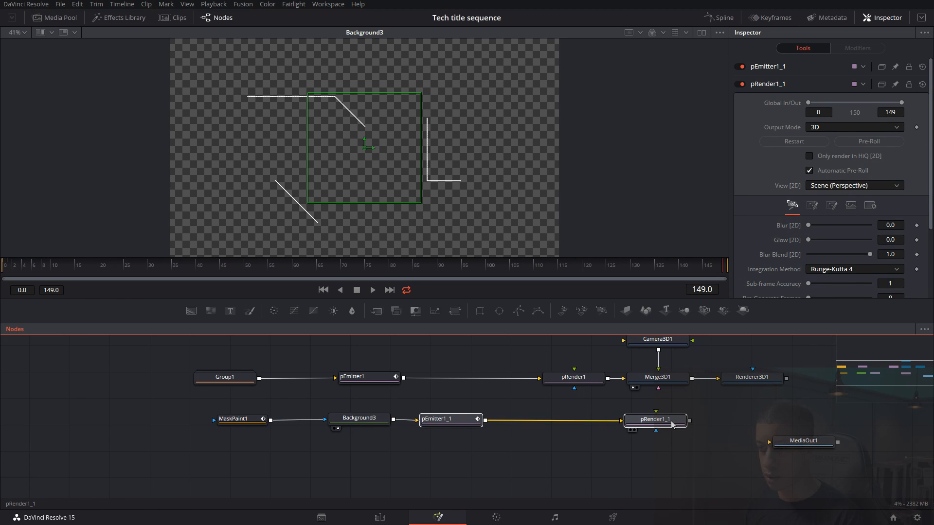
right_click(609, 448)
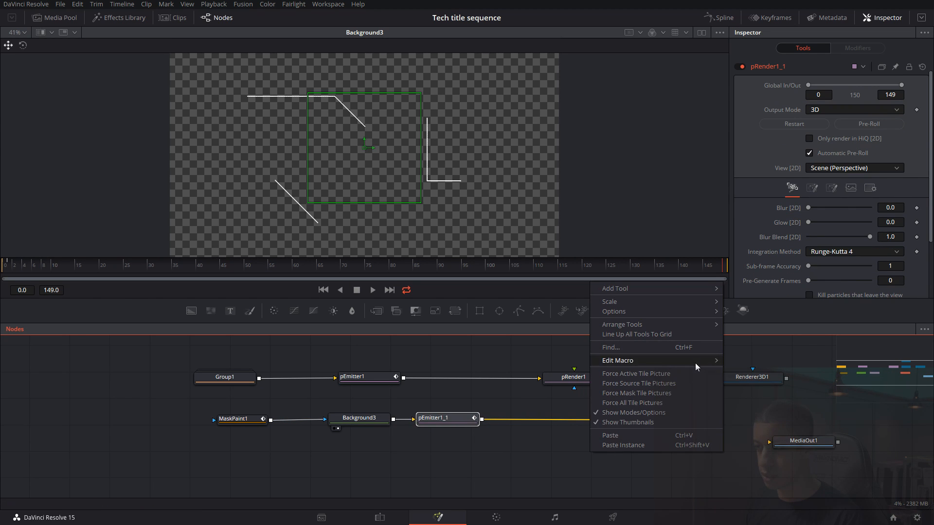
Respace the MaskPaint1 to pRender1_1 node chain, connect pRender1_1 to Merge3D1, and display Renderer3D1 in the viewer
mouse_move(696, 321)
click(752, 330)
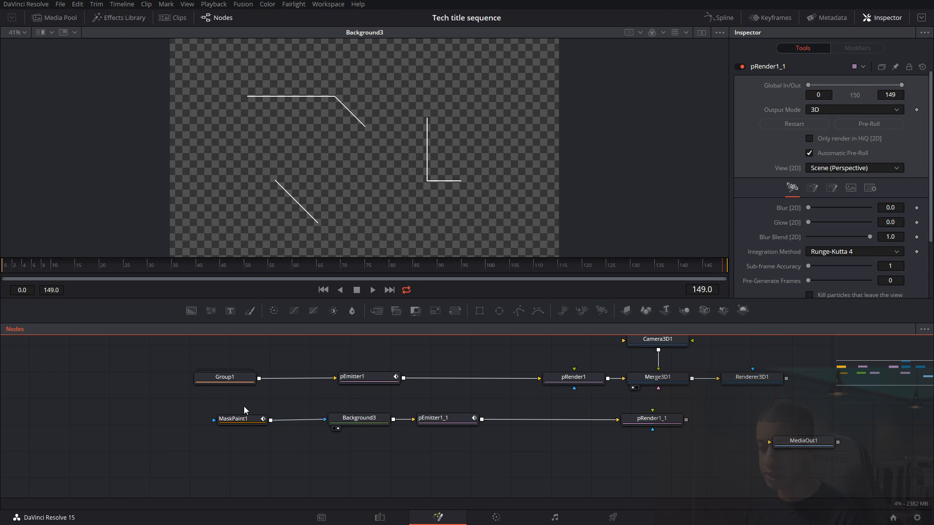
drag(240, 406, 702, 439)
drag(653, 419, 473, 426)
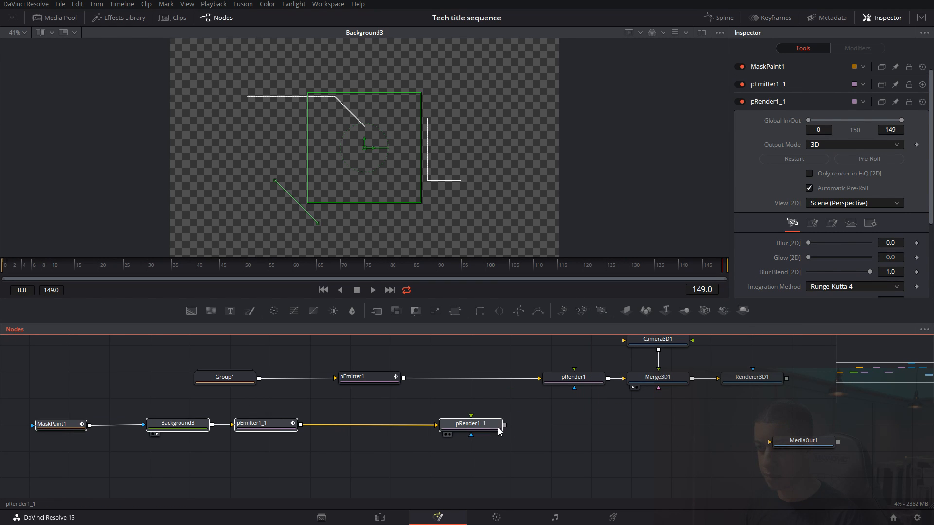
click(593, 445)
drag(294, 427, 338, 427)
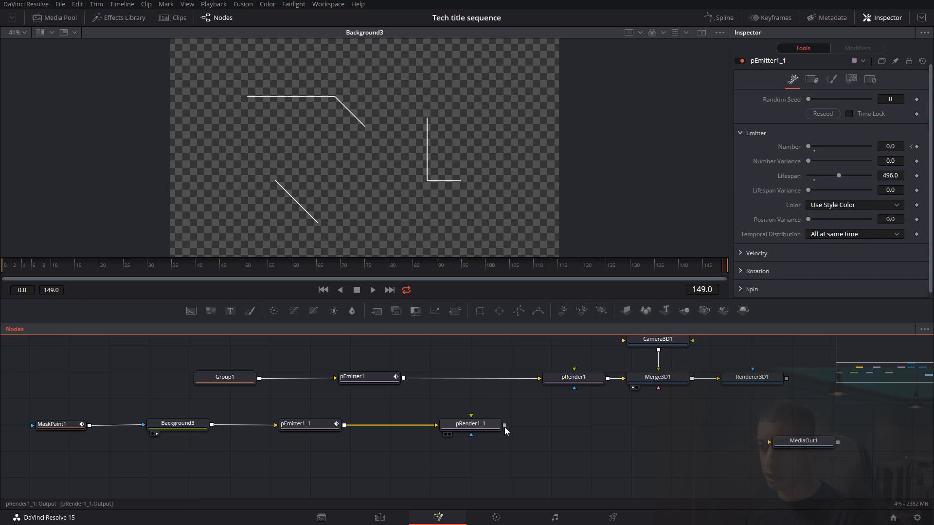
drag(505, 425, 657, 387)
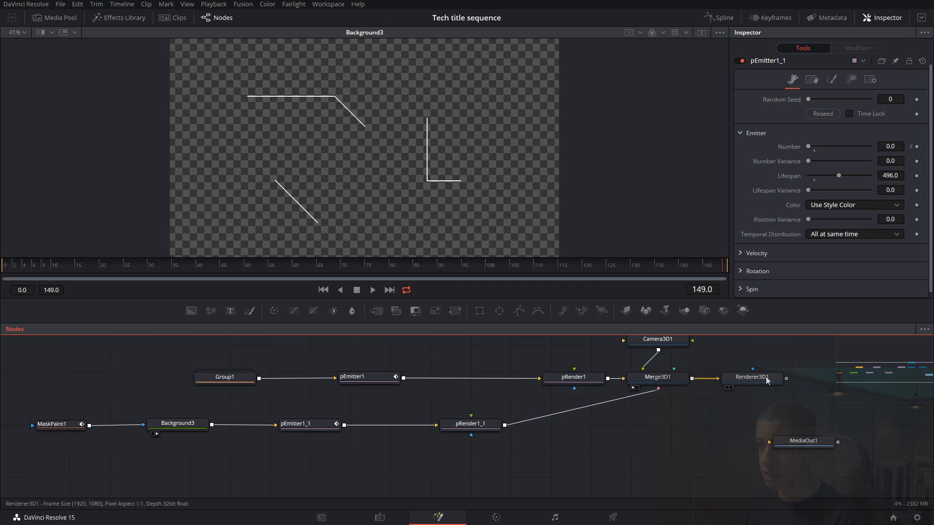
drag(509, 210, 512, 212)
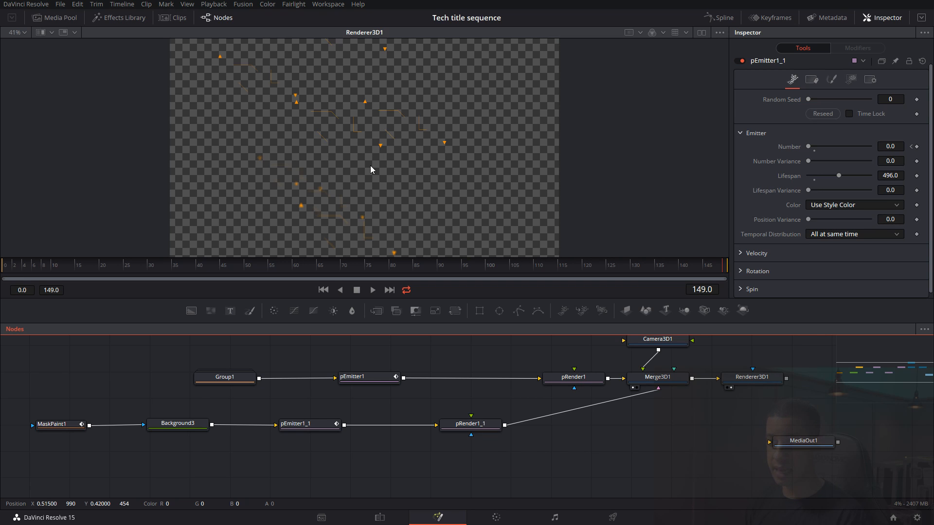
Change the particle style color of pEmitter1_1 to white
scroll(559, 444, down, 2)
scroll(543, 434, left, 1)
click(298, 416)
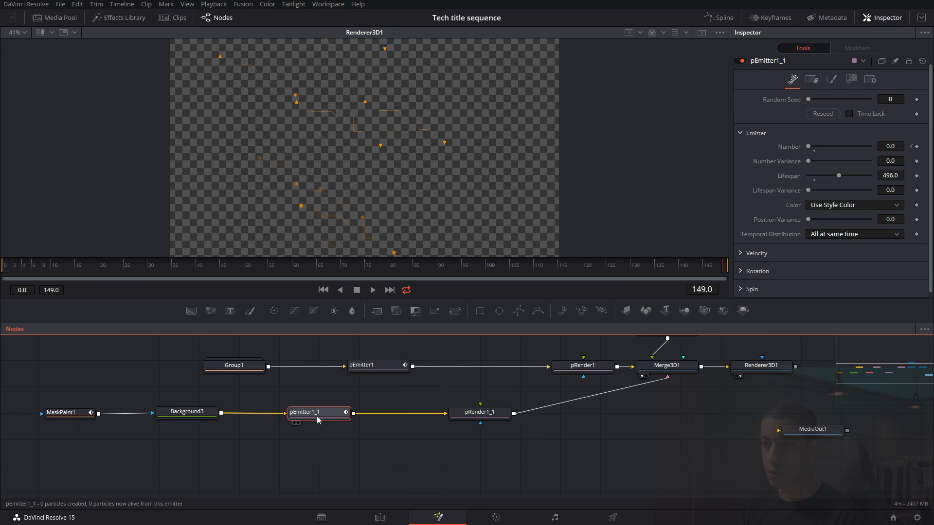
click(814, 80)
click(832, 80)
drag(891, 240, 895, 264)
drag(855, 239, 820, 238)
Add a Text node on its own row below the Background3 node chain
click(640, 421)
mouse_move(676, 438)
mouse_down()
mouse_move(670, 426)
mouse_move(736, 433)
mouse_up()
drag(230, 311, 262, 445)
click(348, 460)
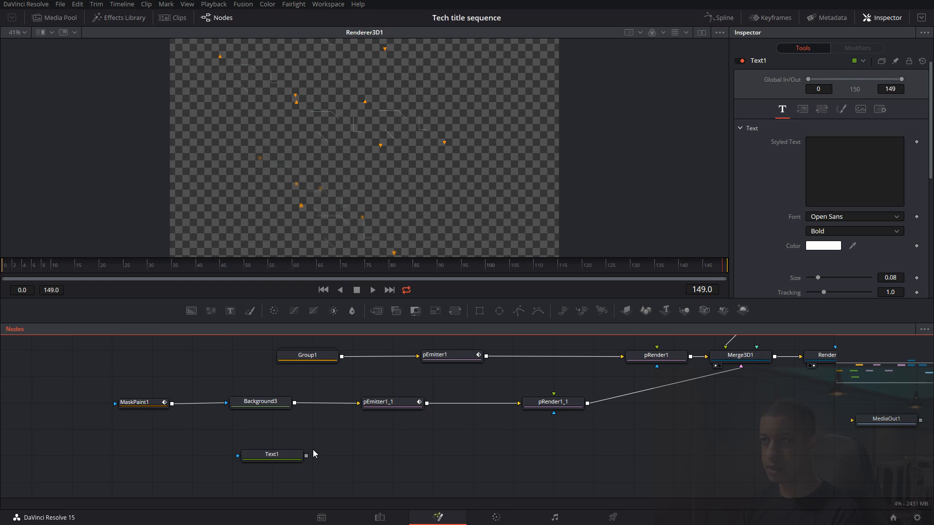
Fill Text1's styled text with three identical rows of seventeen 1s and display Text1 in the viewer
click(861, 161)
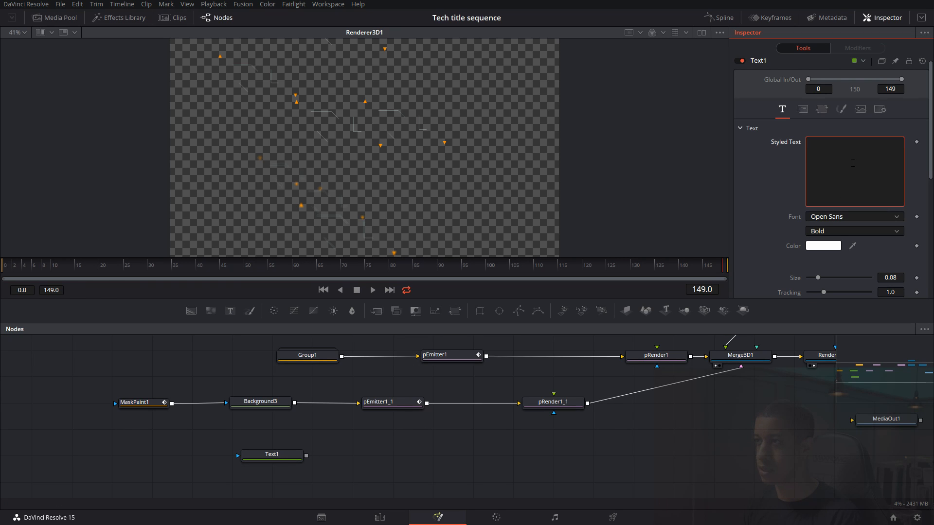
text(11111111111)
drag(874, 144, 780, 148)
key(ctrl+c)
click(871, 145)
key(Return)
key(ctrl+v)
key(Return)
key(ctrl+v)
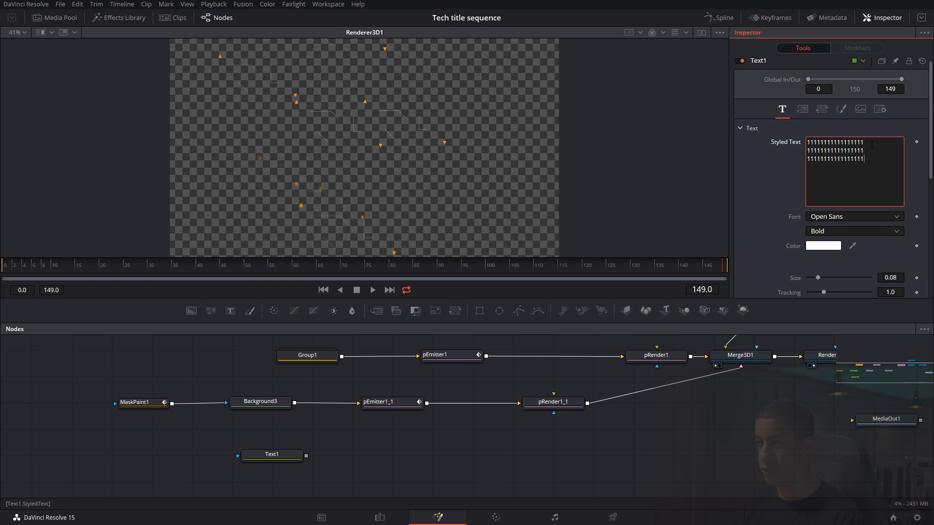
drag(290, 452, 389, 165)
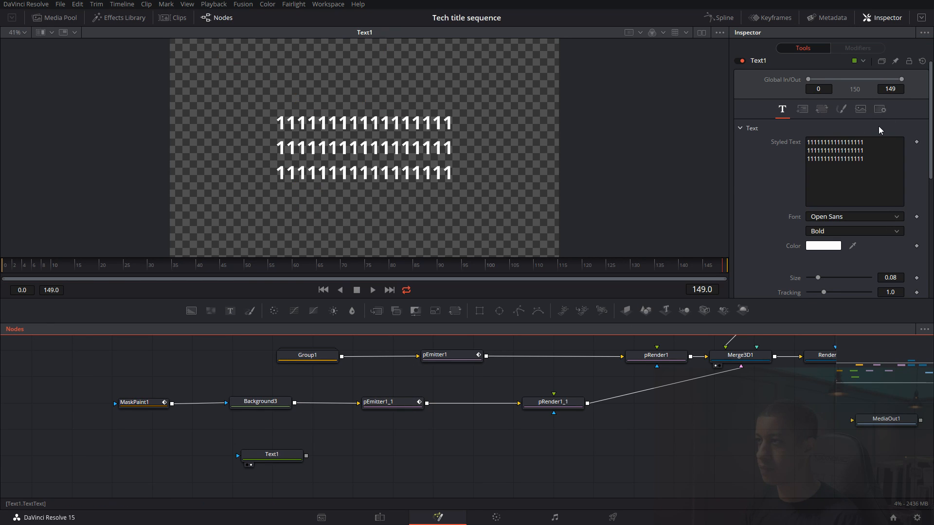
Apply a TextScramble modifier to Text1's styled text and test its Randomness at 0.63 before resetting it to 0
right_click(859, 177)
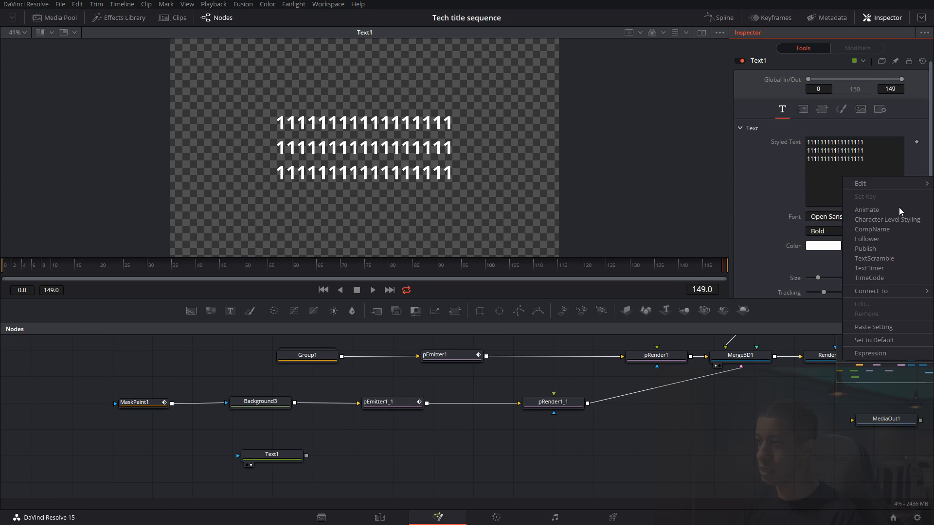
click(865, 261)
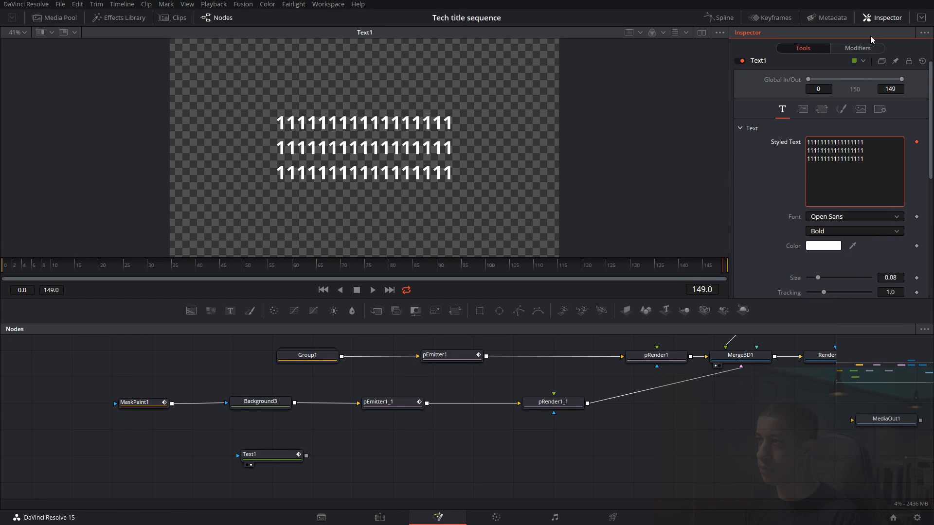
click(873, 49)
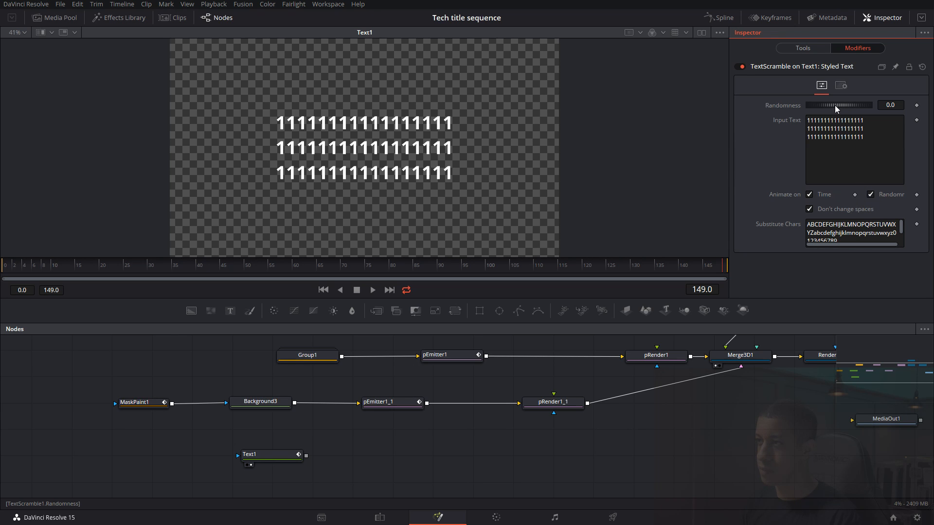
drag(825, 107, 869, 109)
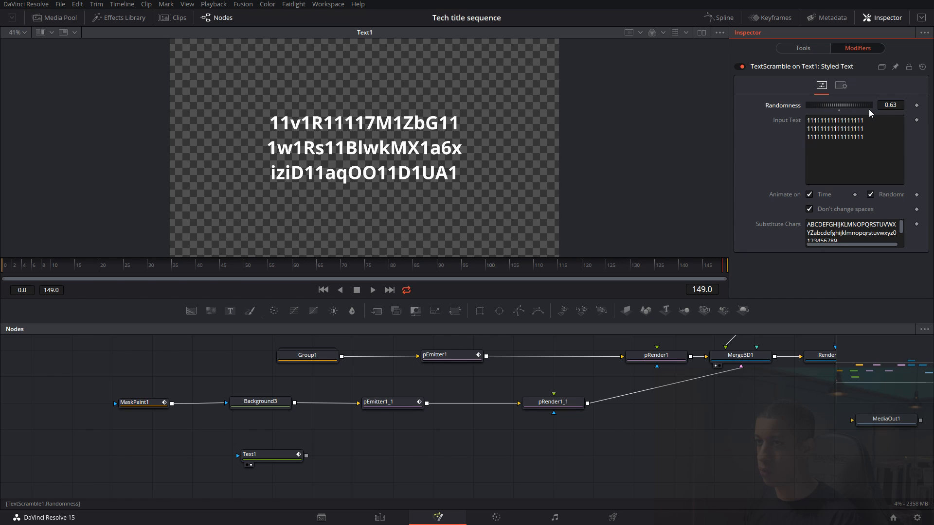
click(838, 112)
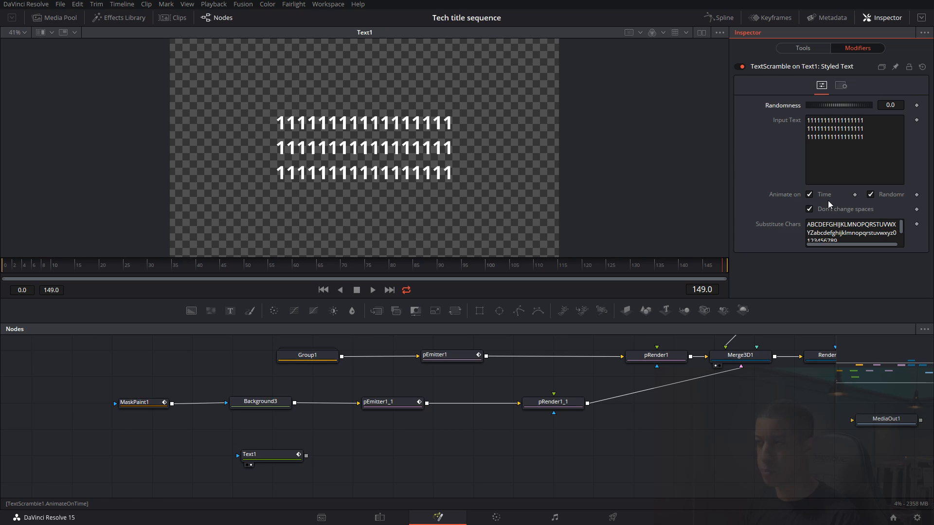
Turn off animating the scramble on time, keyframe Randomness from 0 at frame 0 to 0.4 at frame 149, and preview it
click(810, 196)
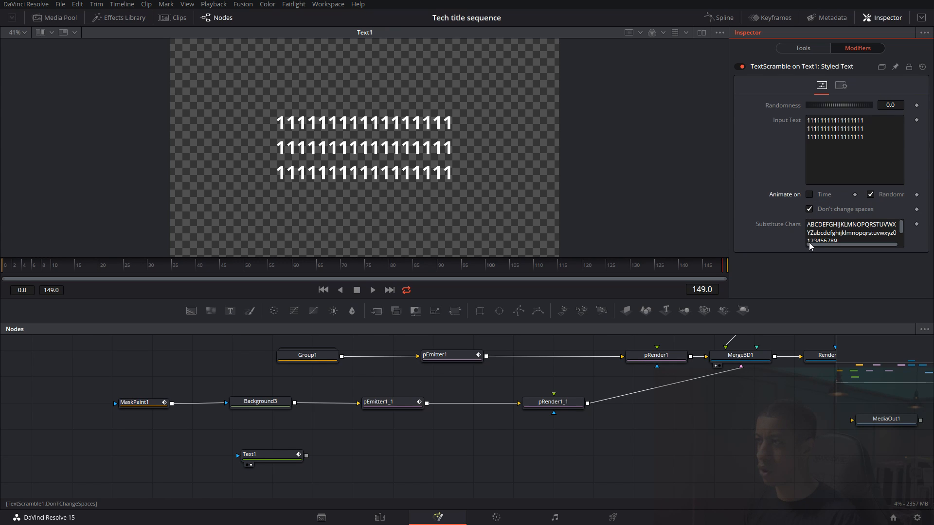
drag(56, 268, 0, 268)
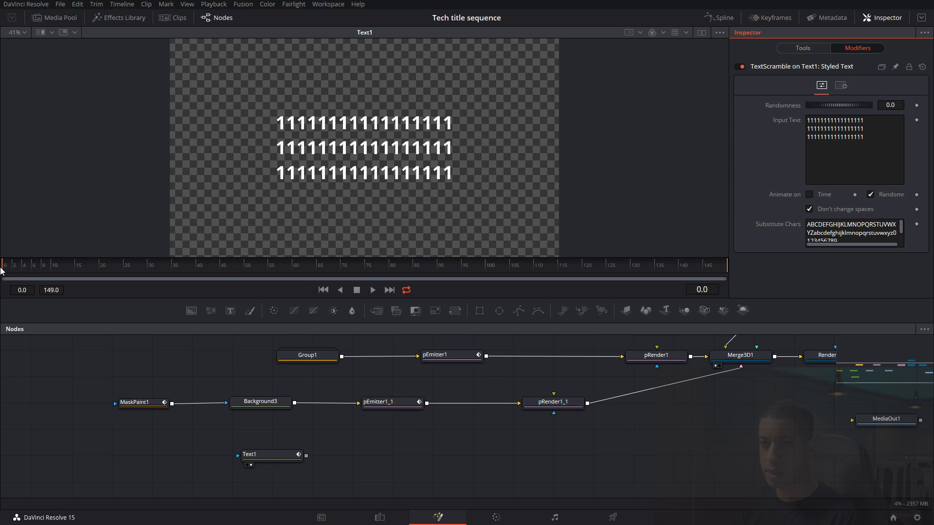
click(916, 105)
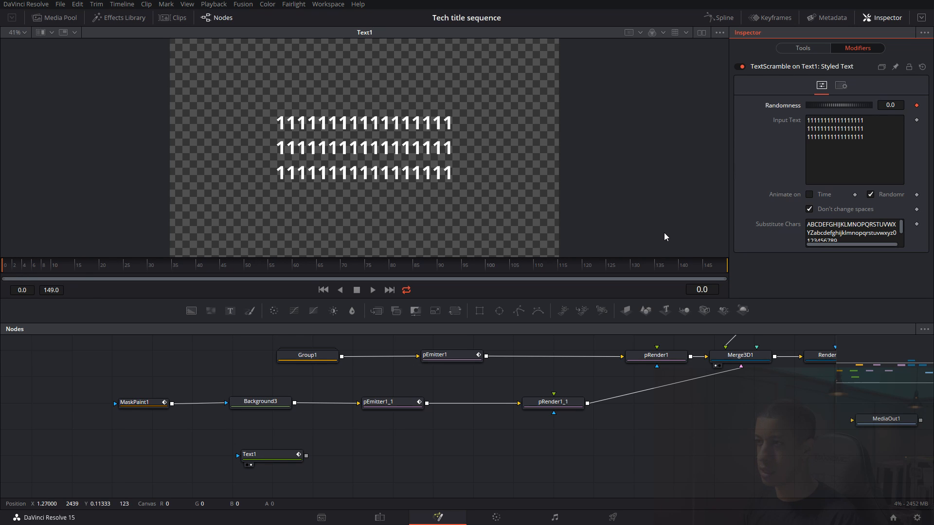
drag(628, 267, 763, 277)
click(896, 104)
text(0.)
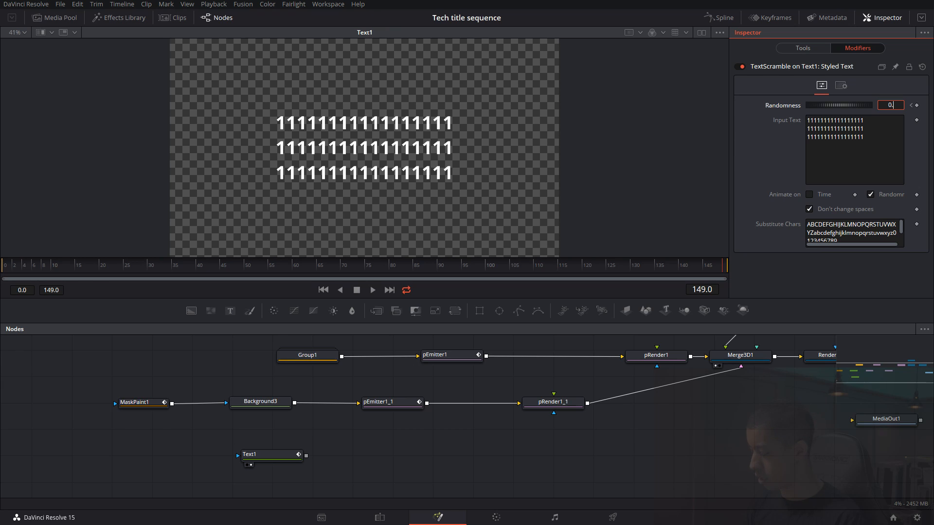
text(4)
key(Tab)
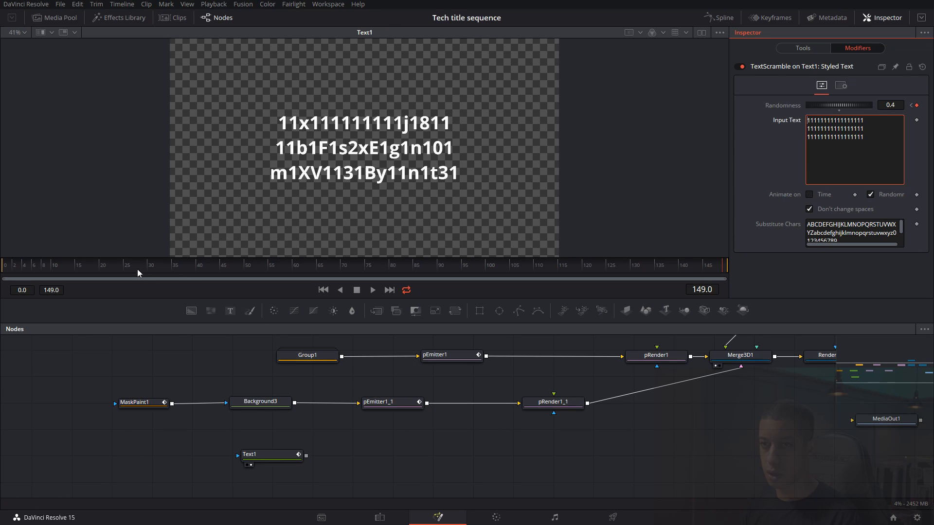
key(space)
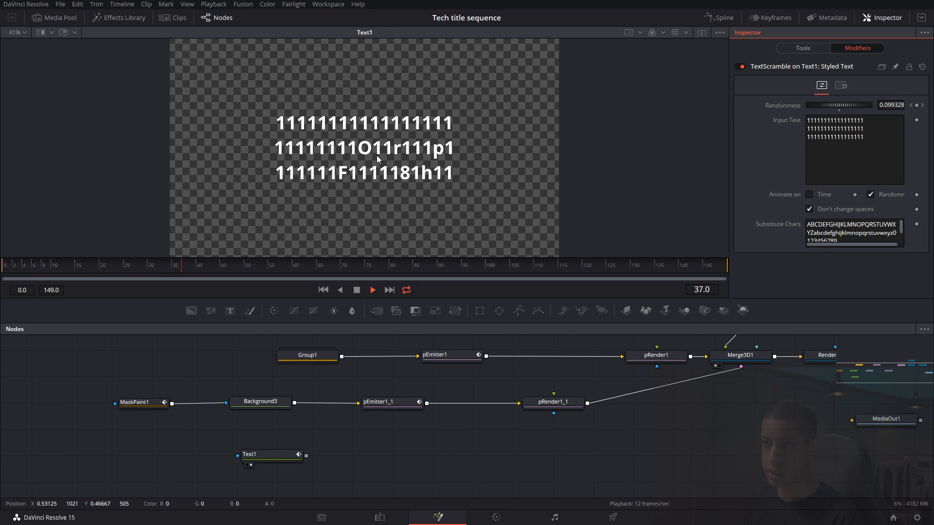
drag(205, 266, 3, 278)
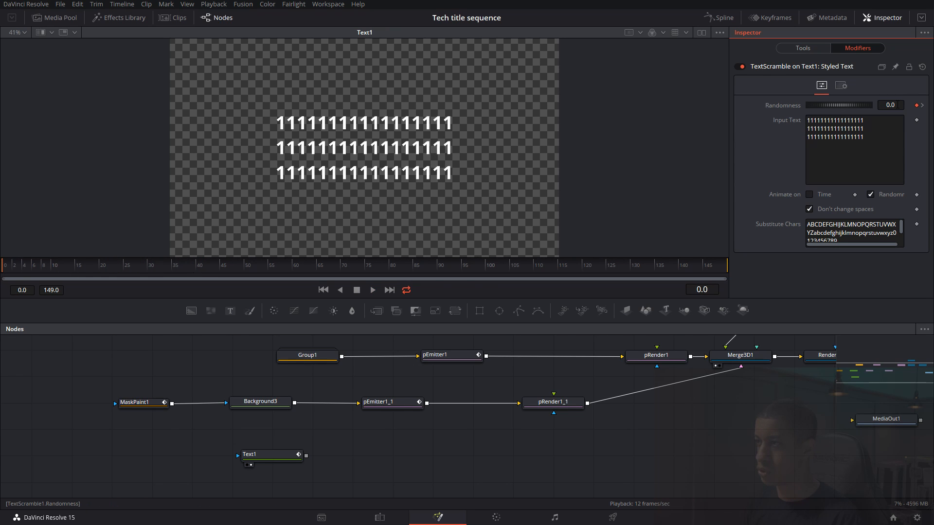
Set the frame 149 Randomness keyframe to 1.4 and play back the scrambling text
click(922, 105)
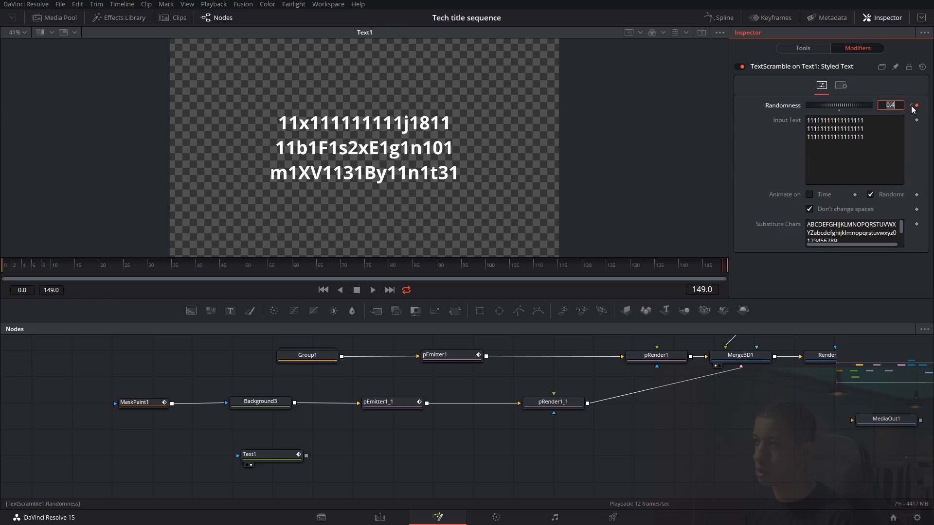
key(BackSpace)
text(1)
key(Return)
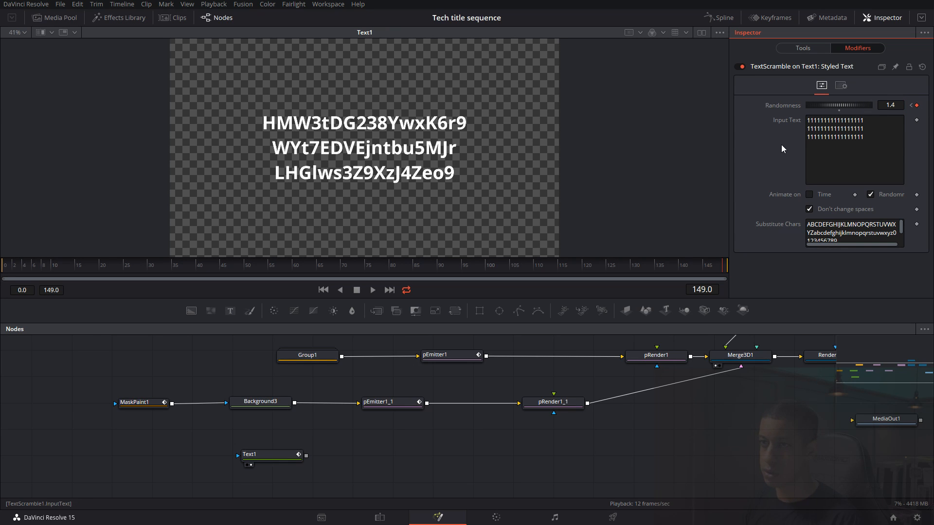
key(space)
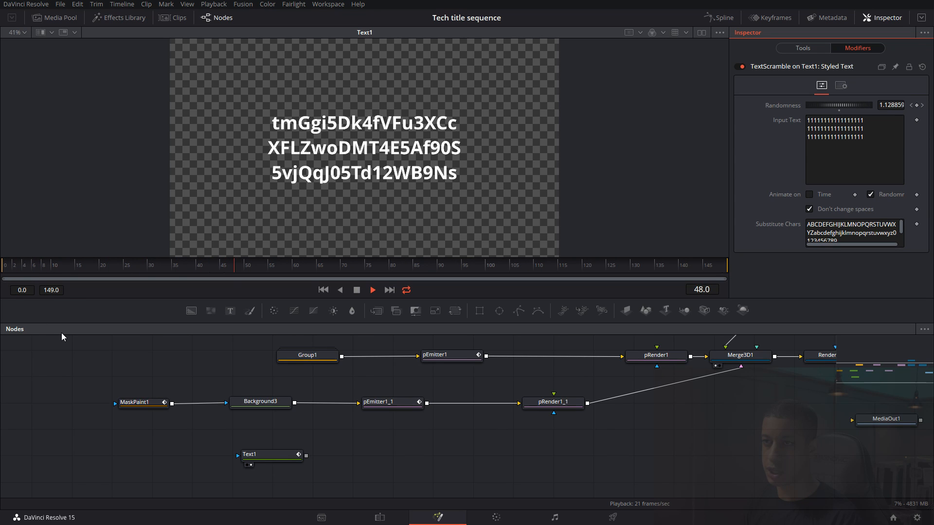
key(space)
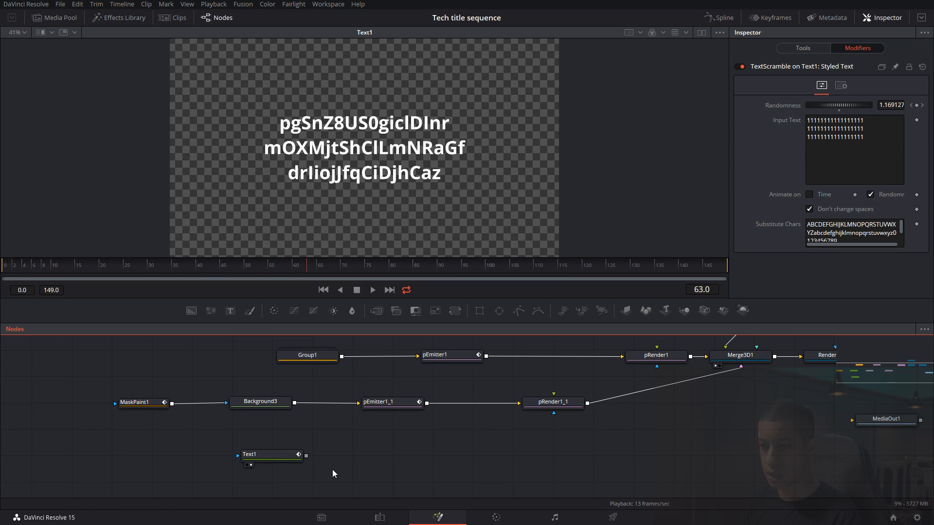
Set Text1's font to VCR OSD Mono and reduce its size to 0.0197
click(270, 455)
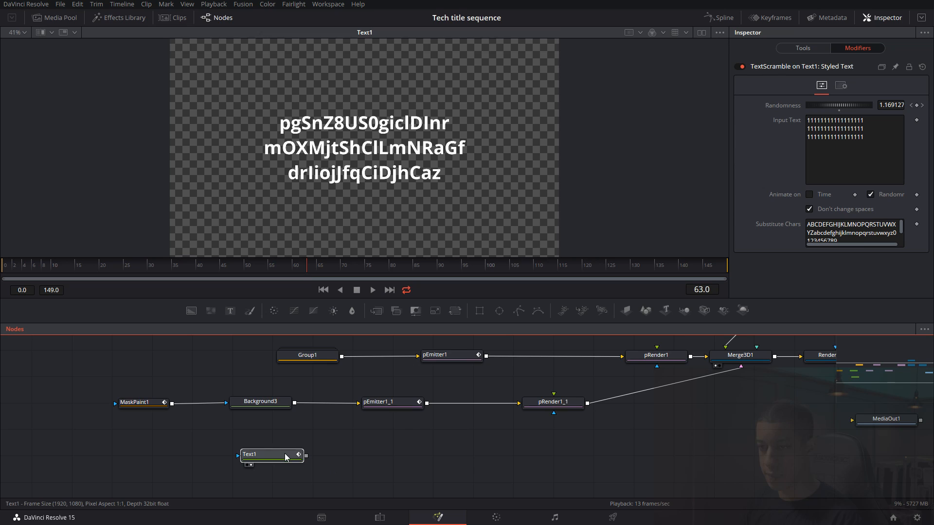
click(815, 48)
click(861, 220)
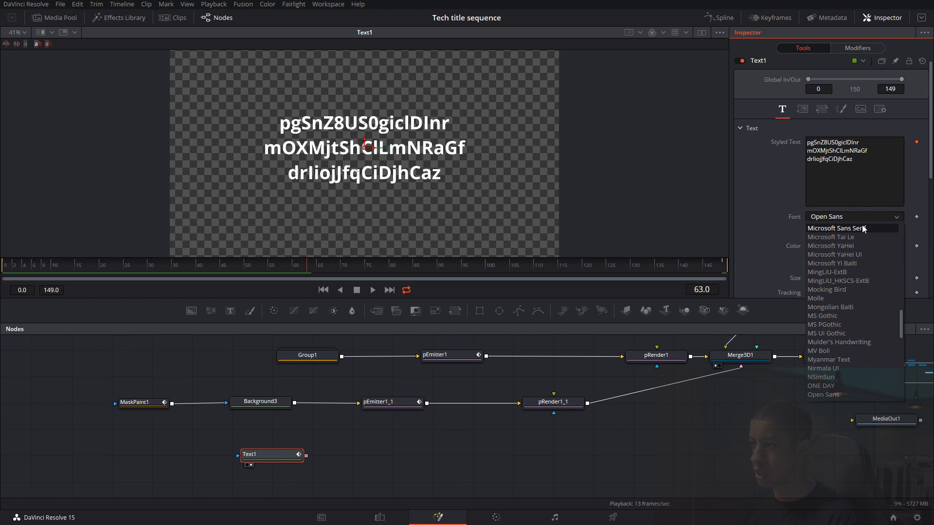
drag(901, 323, 900, 384)
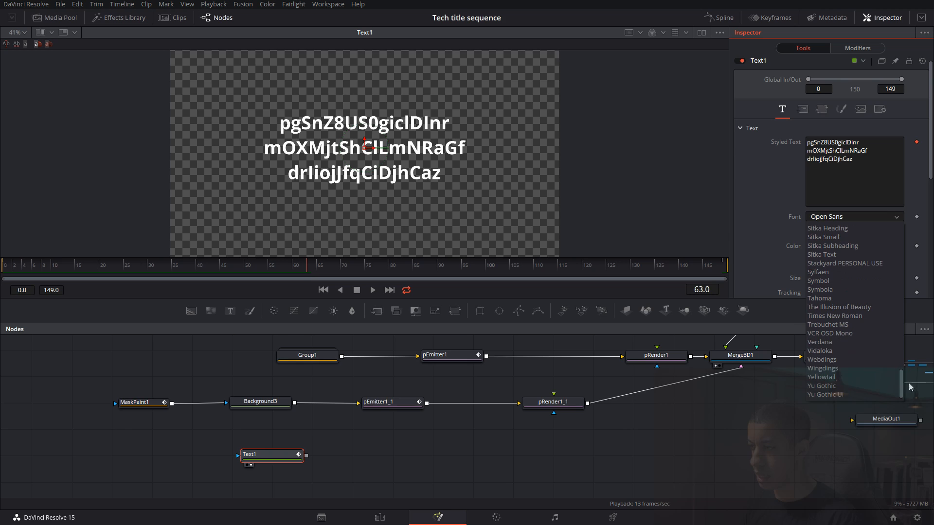
click(819, 334)
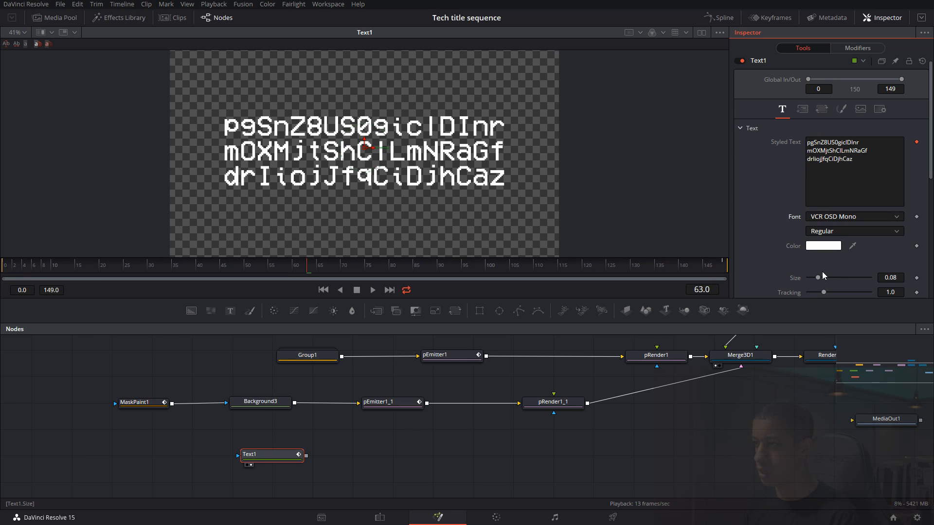
drag(821, 278, 814, 279)
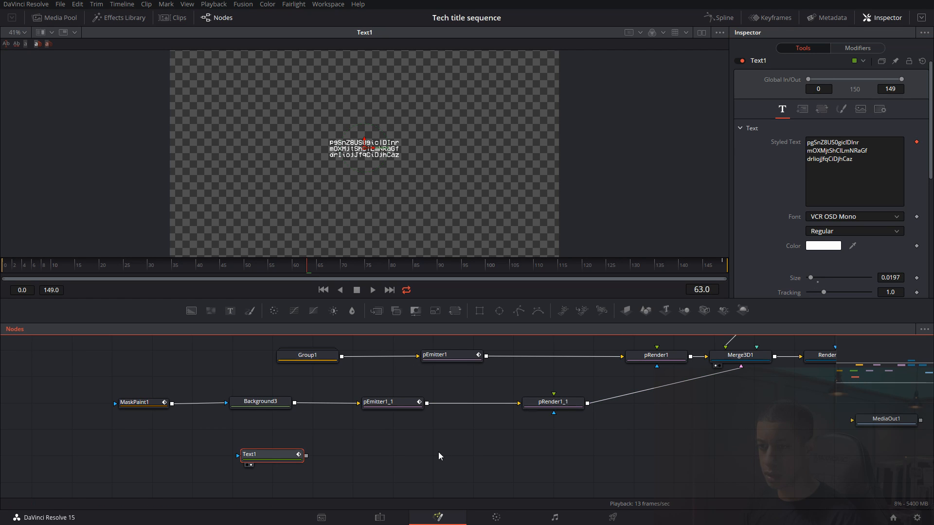
Duplicate pEmitter1_1 and pRender1_1 onto Text1's row and connect Text1 to the copied emitter
drag(256, 457, 215, 457)
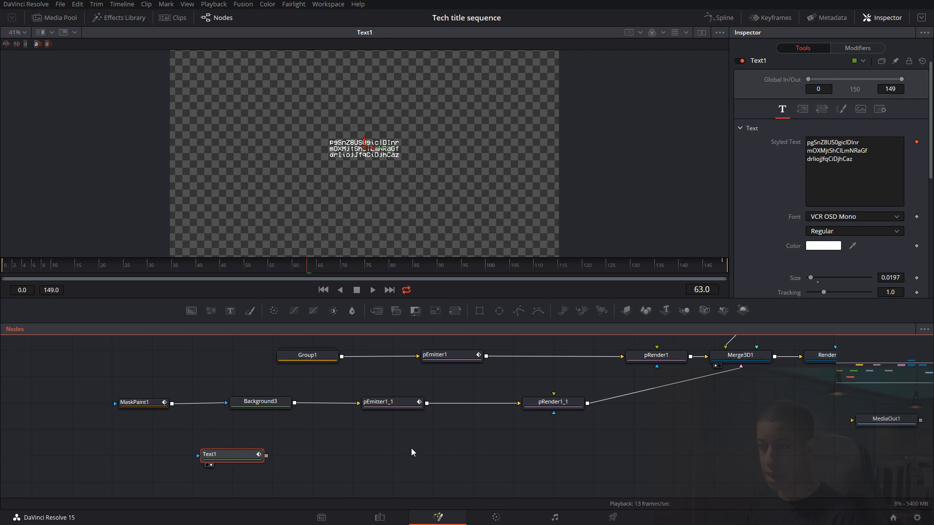
drag(385, 397, 569, 428)
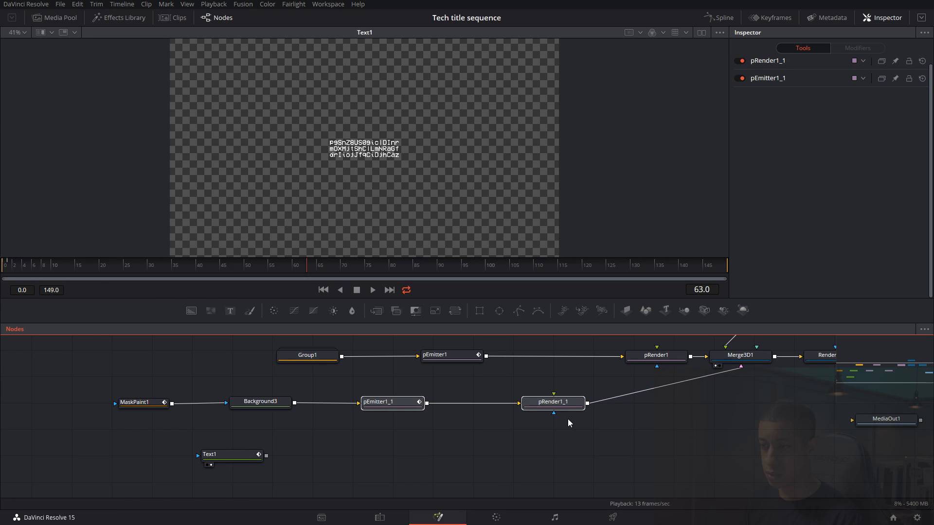
key(ctrl+c)
key(ctrl+v)
drag(266, 457, 534, 458)
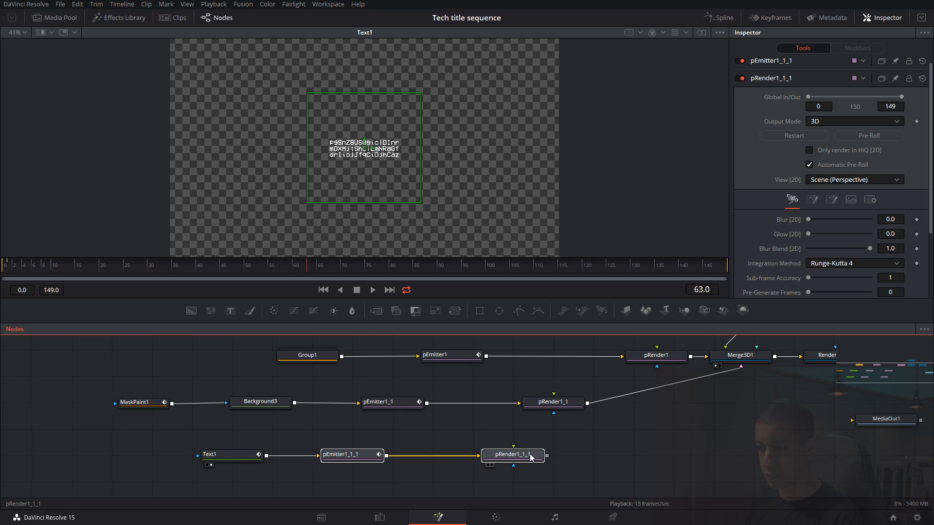
Connect pRender1_1_1 to Merge3D1 and display Renderer3D1 in the viewer
click(534, 457)
drag(547, 456, 756, 365)
click(736, 423)
drag(751, 413, 619, 433)
drag(700, 378, 518, 241)
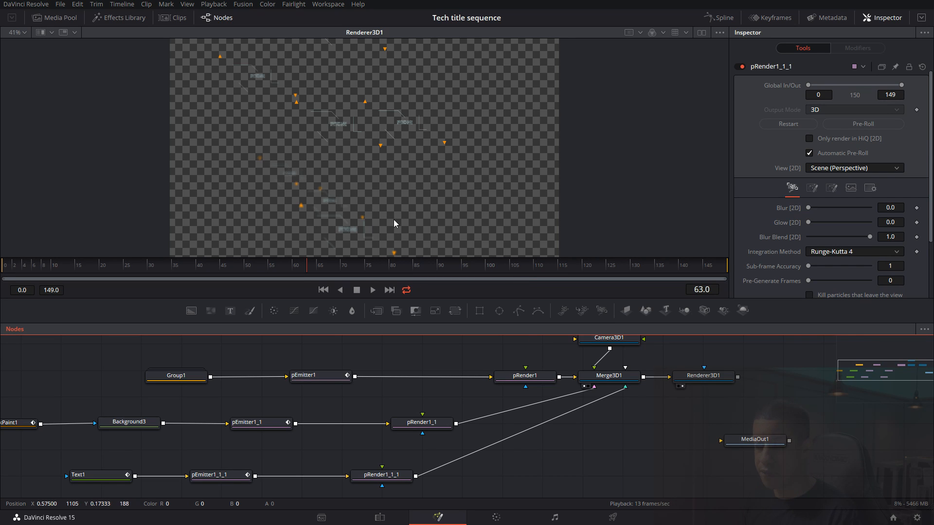
Set pEmitter1_1_1's Random Seed to 441 to redistribute the text particles, and save the project
drag(515, 460, 617, 466)
click(496, 481)
drag(552, 494, 553, 482)
drag(378, 476, 425, 465)
click(376, 460)
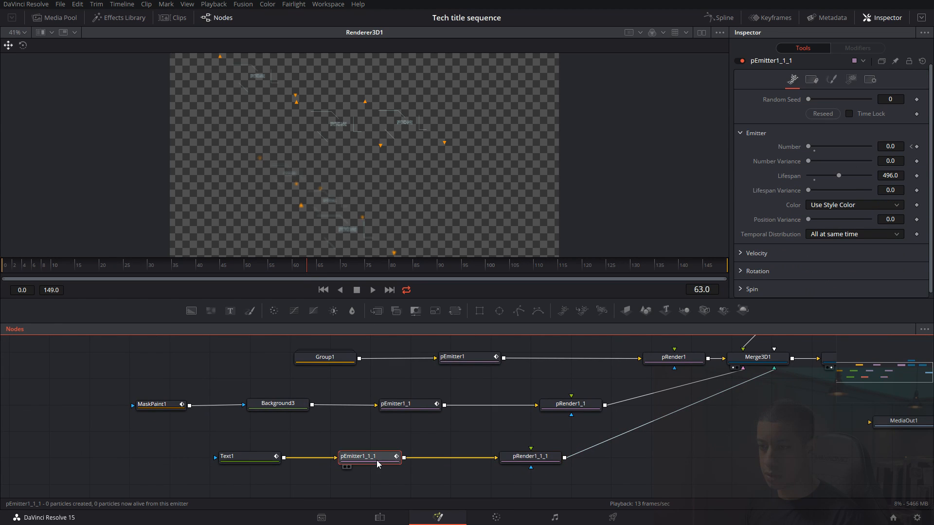
drag(817, 107, 845, 107)
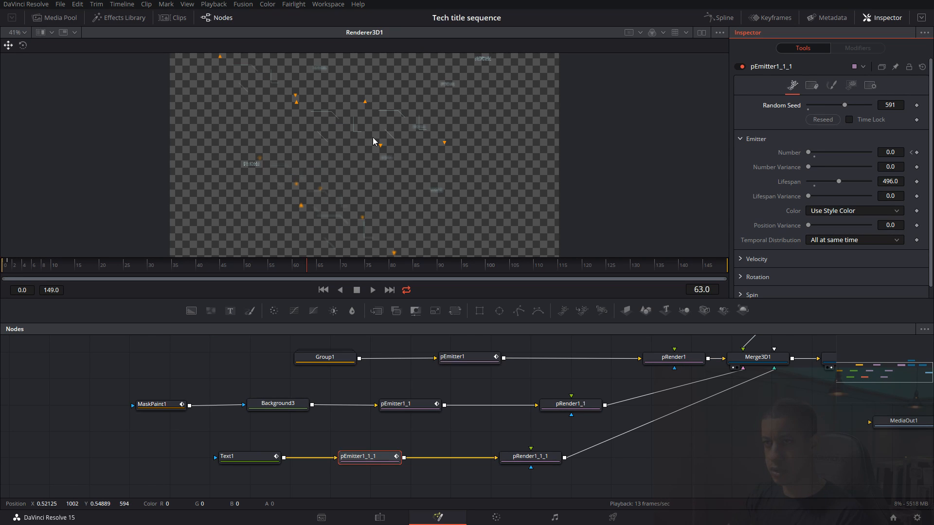
drag(837, 107, 835, 107)
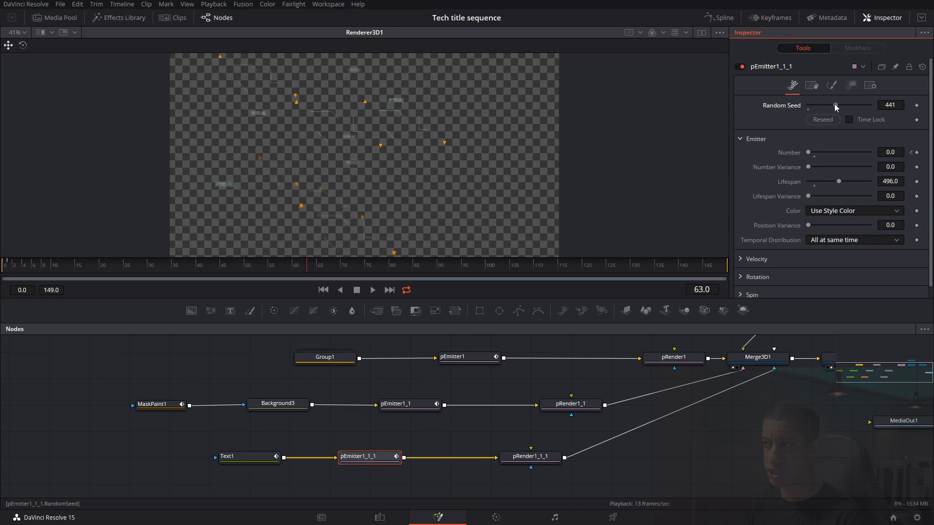
key(ctrl+s)
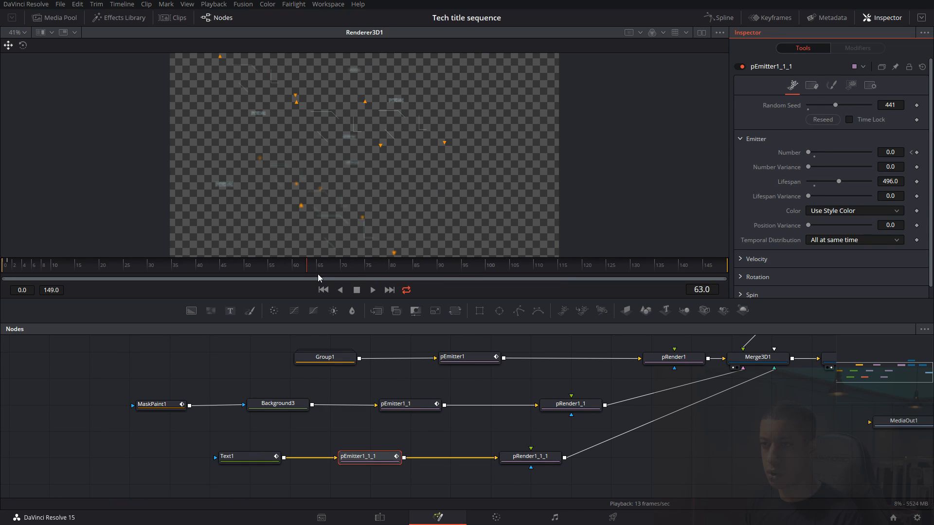
key(ctrl+s)
Show Merge3D1's perspective view beside Renderer3D1 and orbit it until the particles and the whole camera are in view
drag(769, 439, 599, 471)
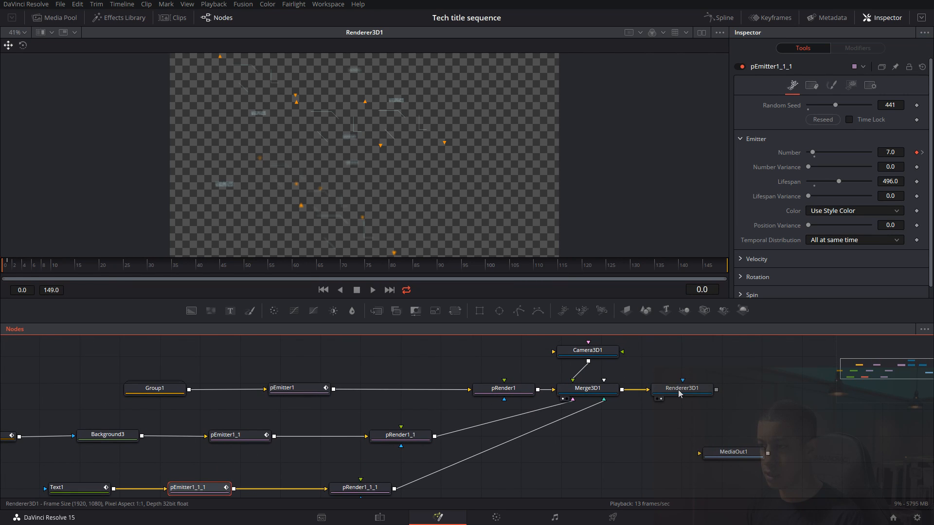
click(678, 390)
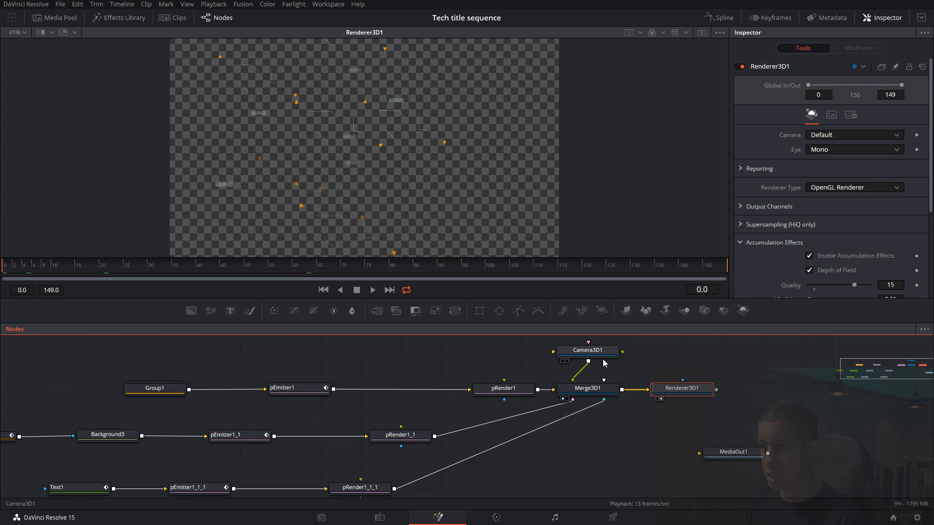
click(587, 350)
scroll(593, 389, up, 1)
click(596, 405)
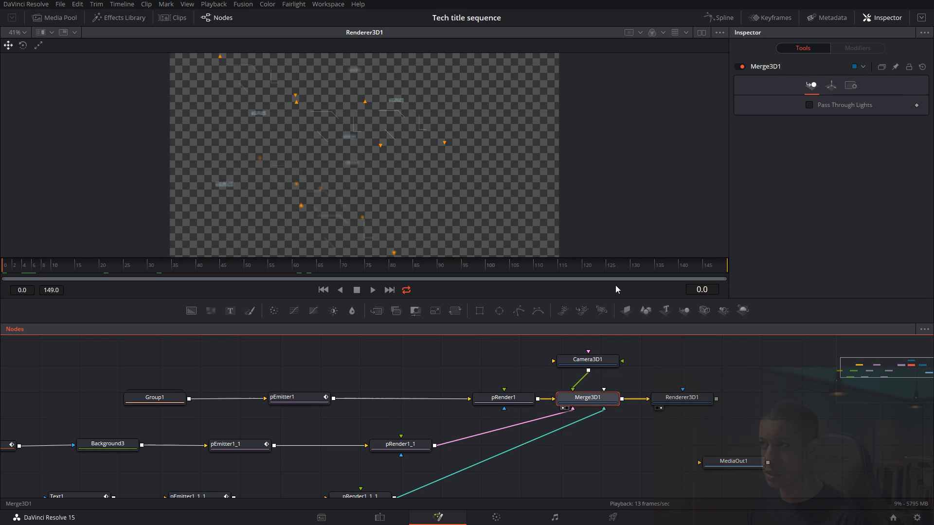
click(701, 32)
drag(251, 201, 178, 196)
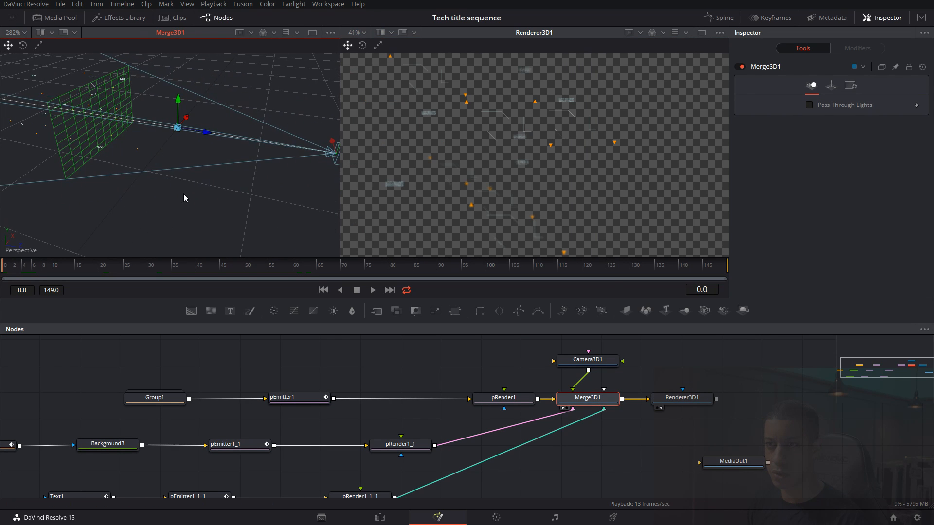
scroll(186, 195, down, 2)
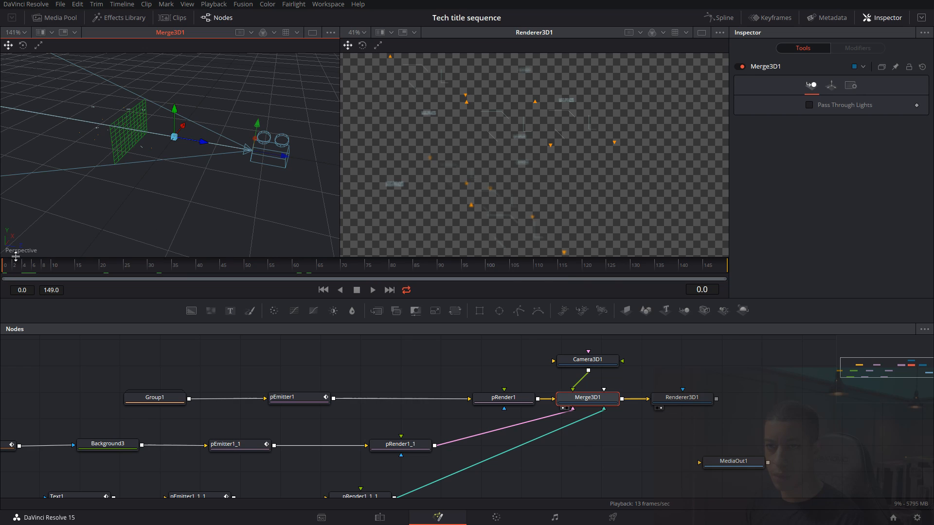
Pull Camera3D1 back to a Z Offset of 0.572084 and keyframe that offset at frame 0
drag(284, 154, 310, 164)
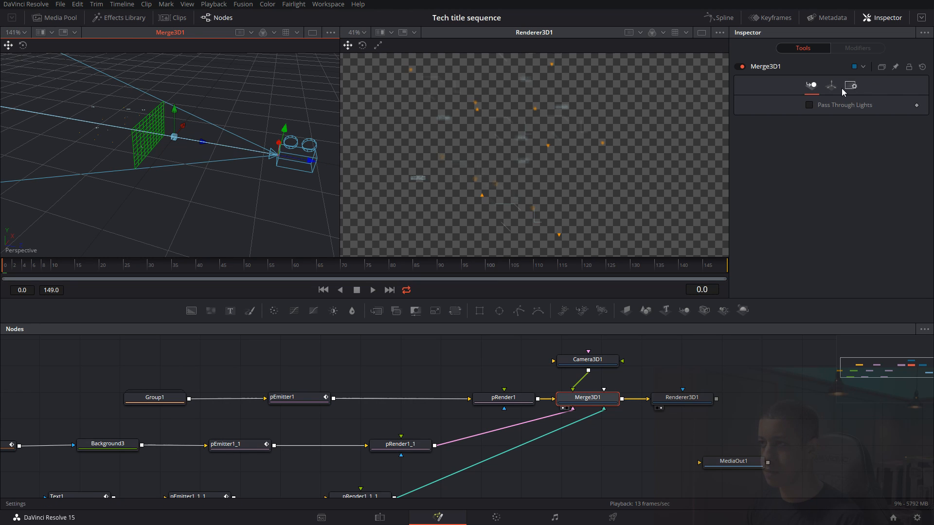
click(606, 365)
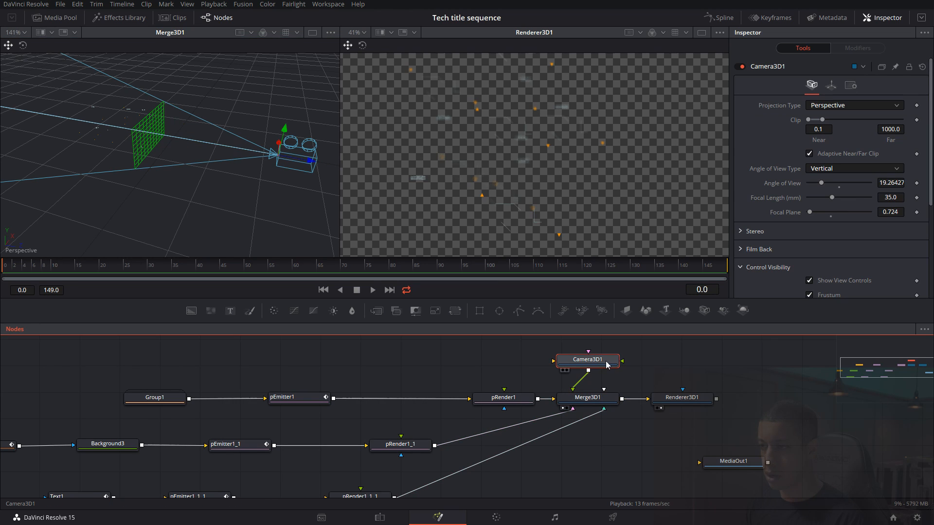
click(605, 400)
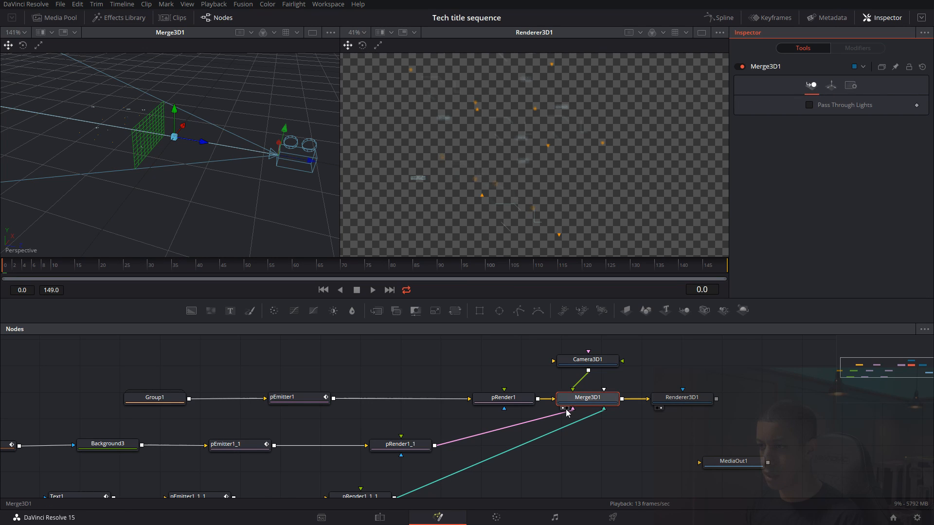
click(598, 362)
click(831, 85)
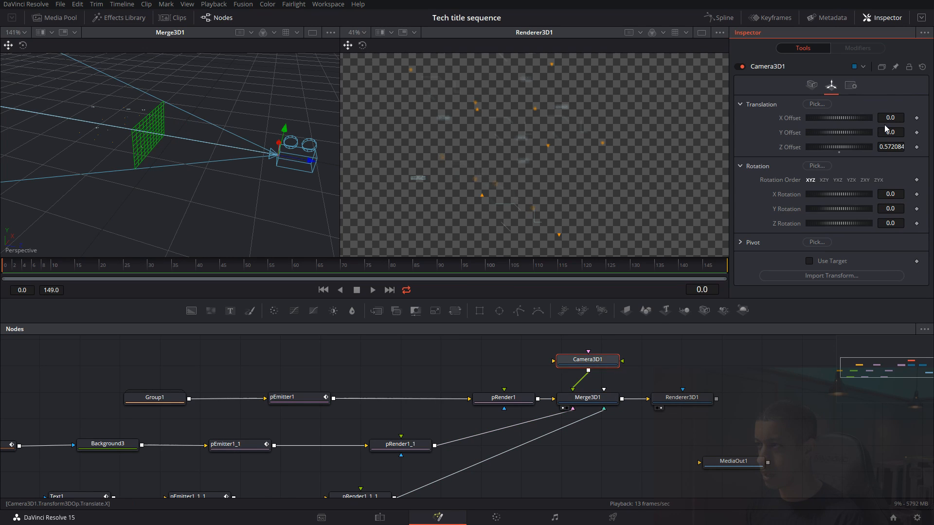
click(917, 147)
Move Camera3D1 forward to a Z Offset of 0.212739 at frame 149 and play back the camera move
drag(119, 268, 702, 269)
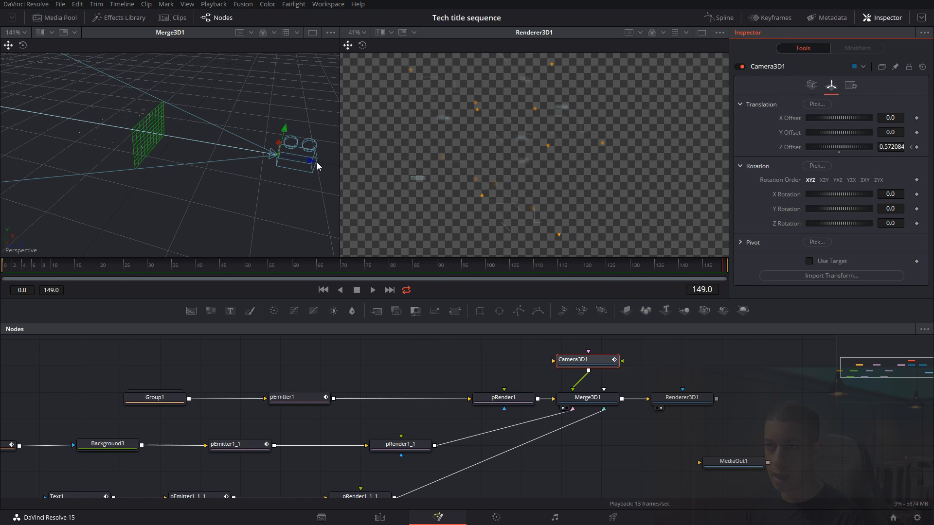
drag(312, 166, 242, 153)
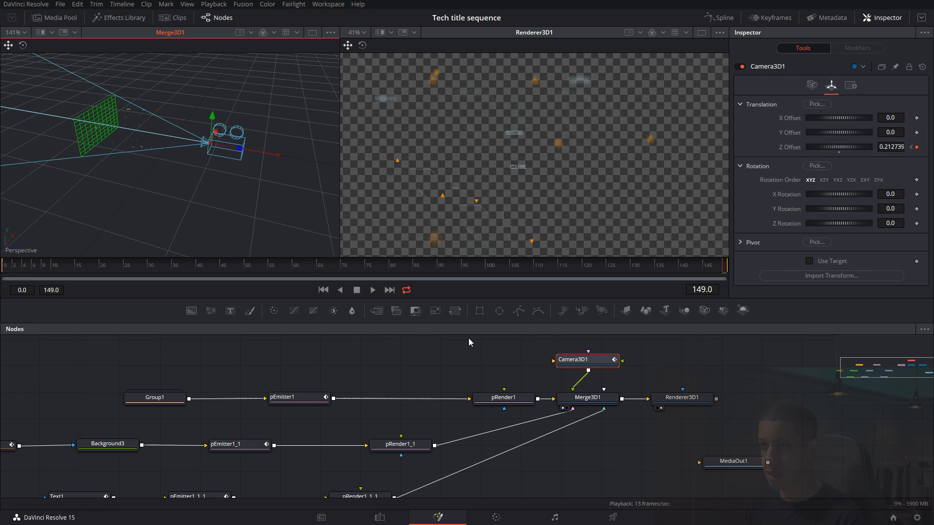
click(2, 264)
key(space)
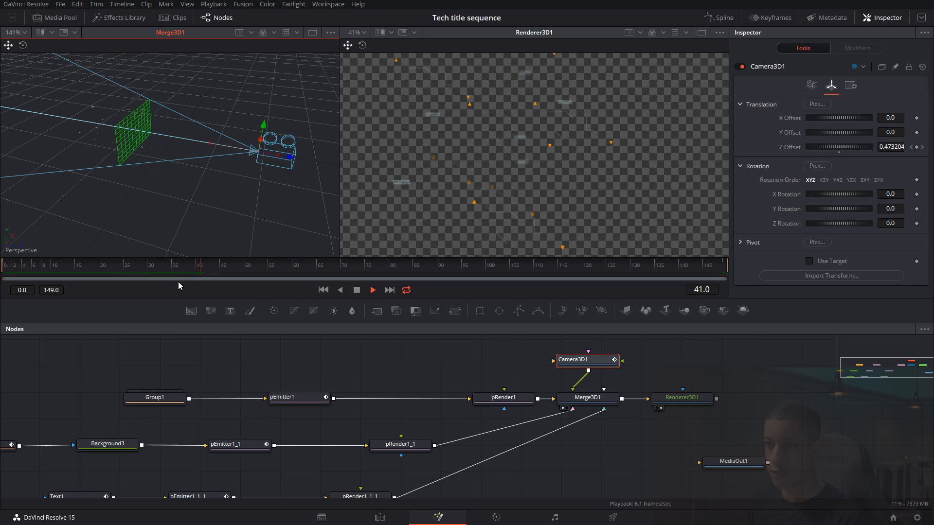
click(3, 268)
key(space)
key(space)
click(4, 266)
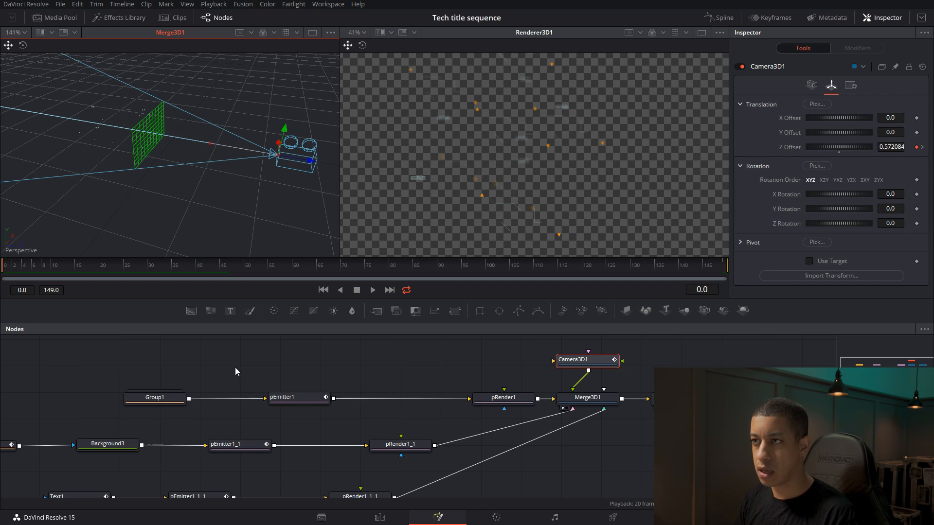
Move Camera3D1 higher above Merge3D1 in the node graph and check the render in a single viewer
drag(478, 477, 512, 441)
drag(617, 395, 551, 473)
drag(581, 398, 593, 349)
drag(640, 397, 594, 383)
click(701, 32)
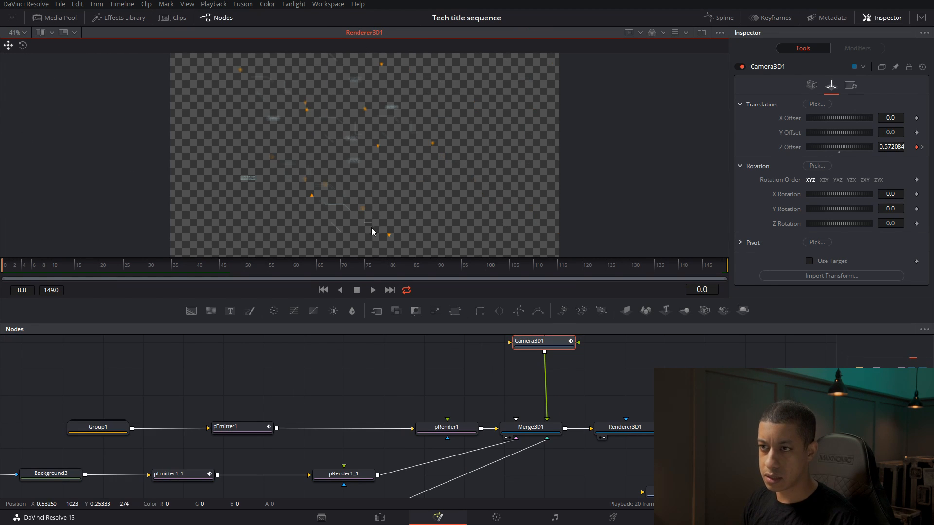
click(701, 32)
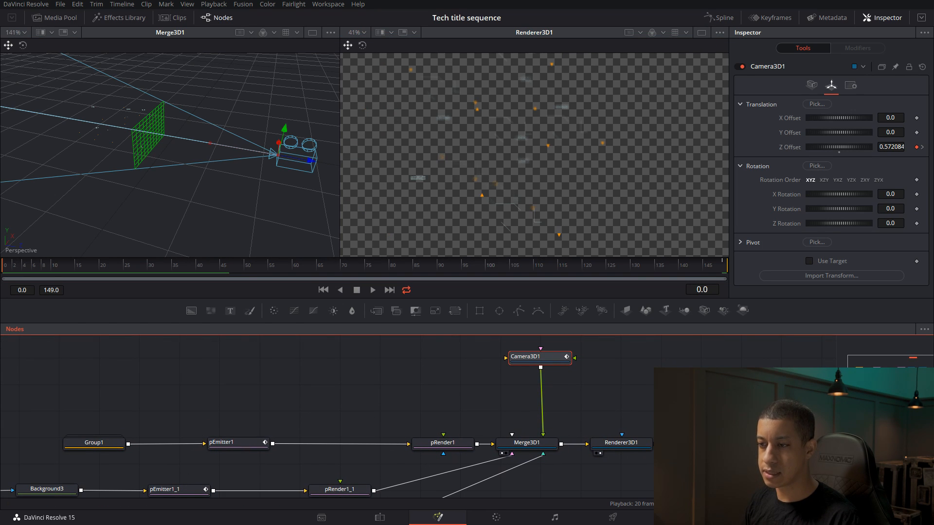
Move Group1, pEmitter1 and pRender1 together up to a row above Merge3D1
click(171, 443)
drag(63, 418, 476, 453)
drag(423, 438, 399, 379)
click(417, 385)
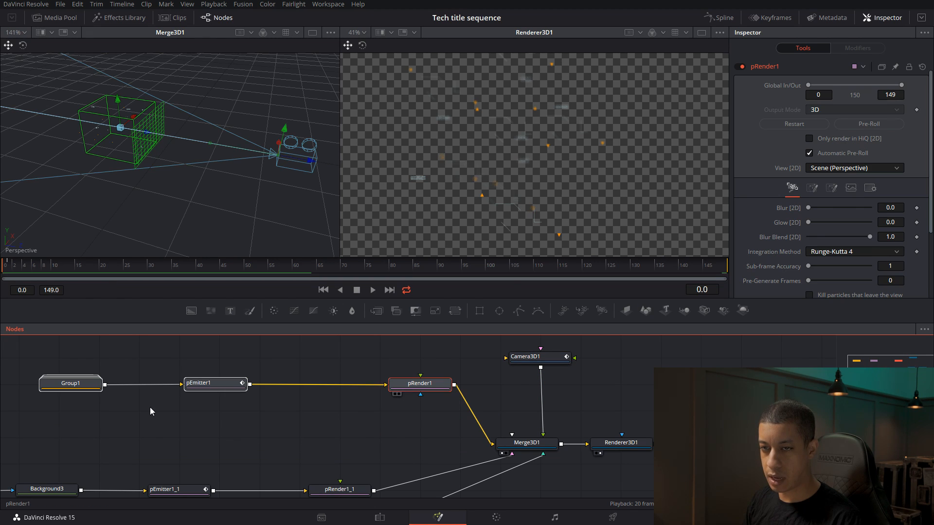
click(413, 397)
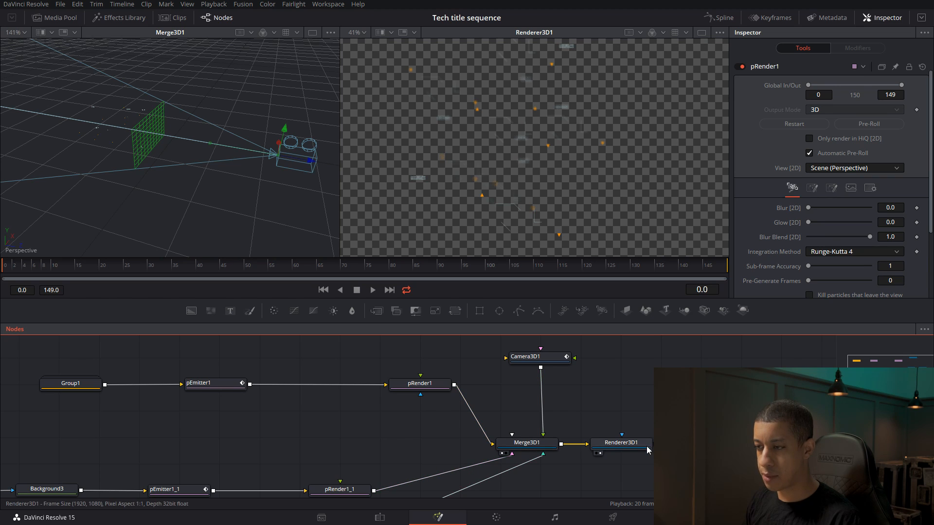
Add a second Renderer 3D, merge pRender1 with Camera3D1 in a new Merge 3D, and disconnect that merge from Merge3D1
click(743, 311)
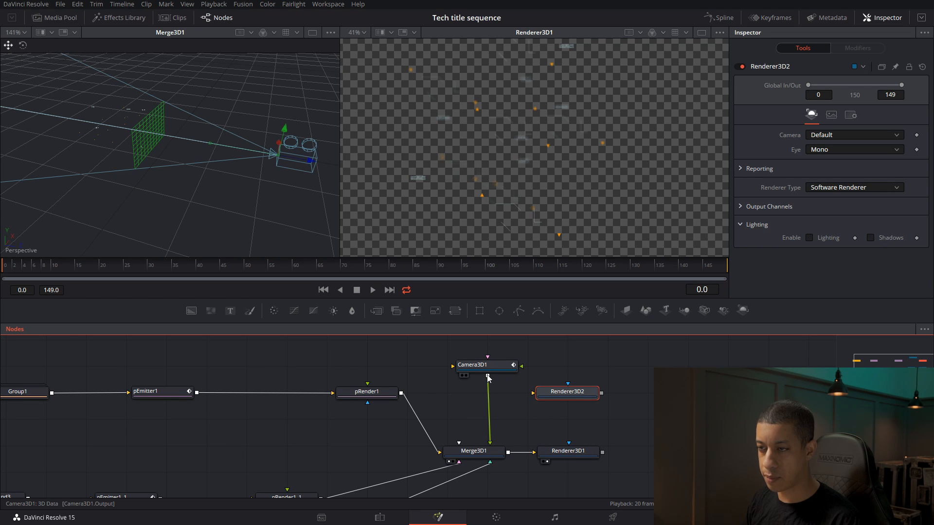
drag(487, 377, 402, 398)
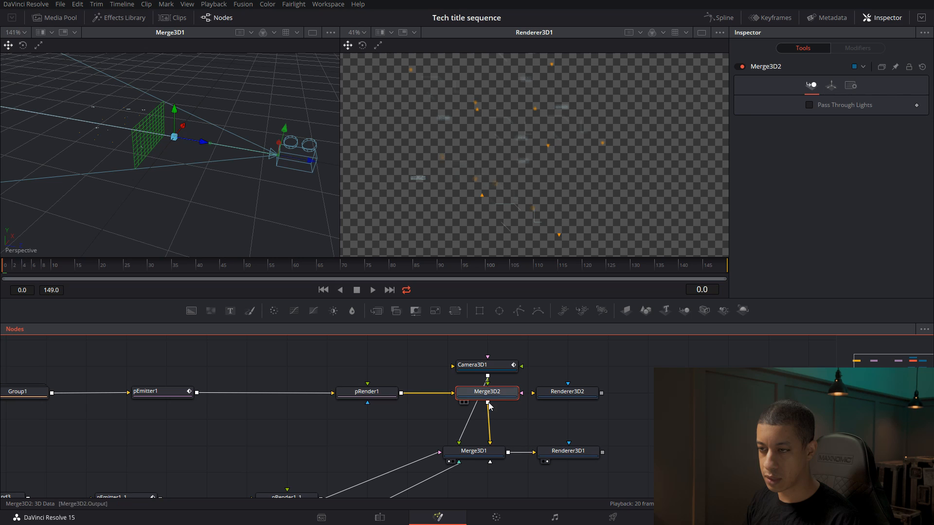
click(490, 437)
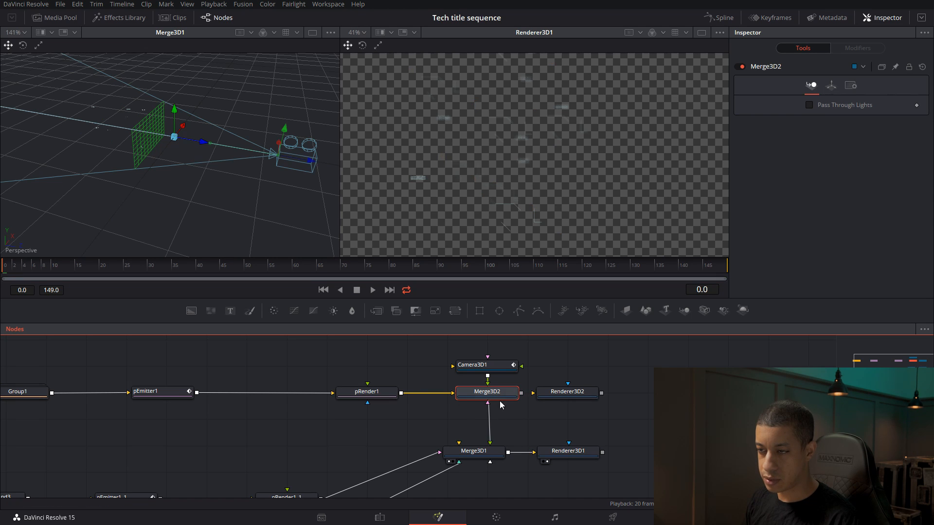
Space out Merge3D2 and pRender1, connect Merge3D2 to Renderer3D2, and display Renderer3D2 in the second viewer
drag(479, 395, 439, 393)
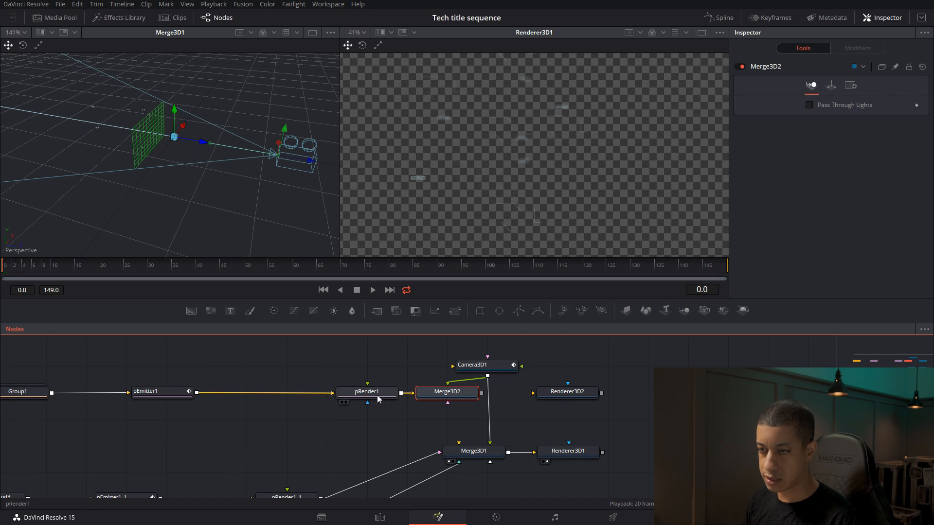
drag(350, 397, 310, 396)
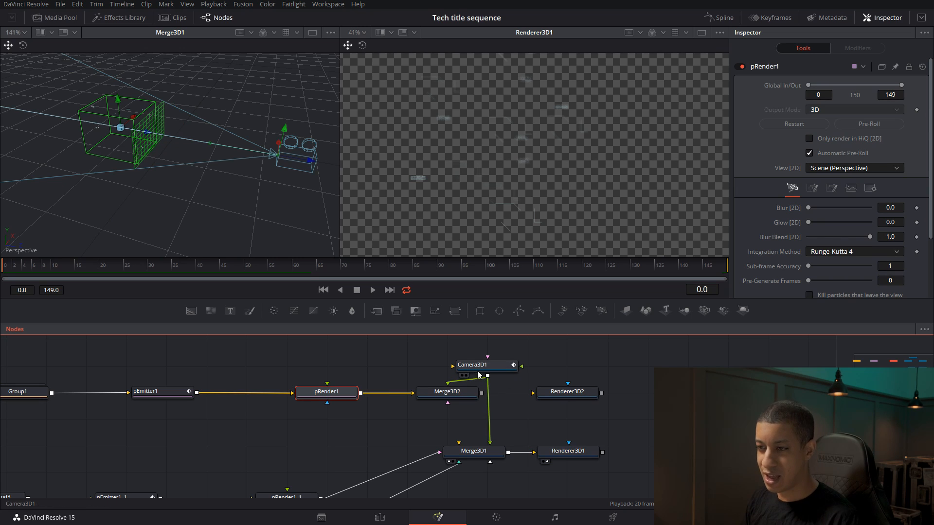
click(455, 397)
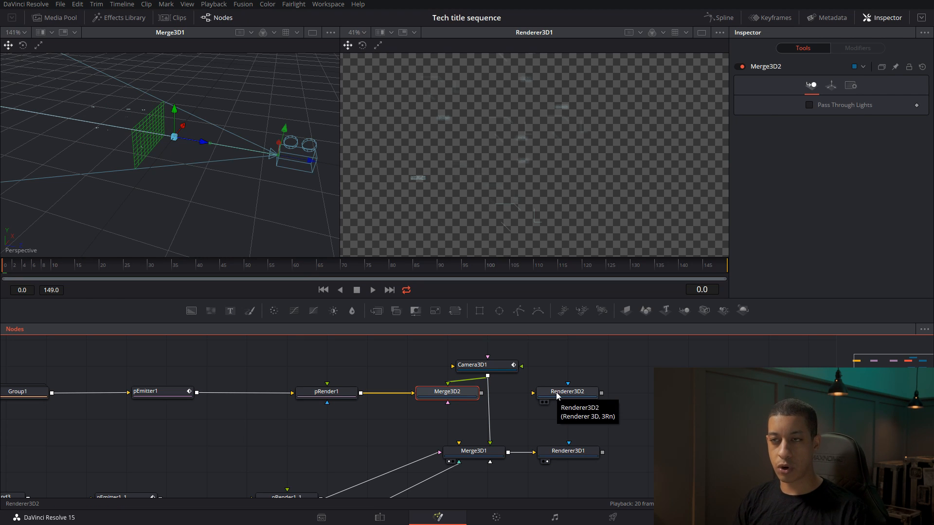
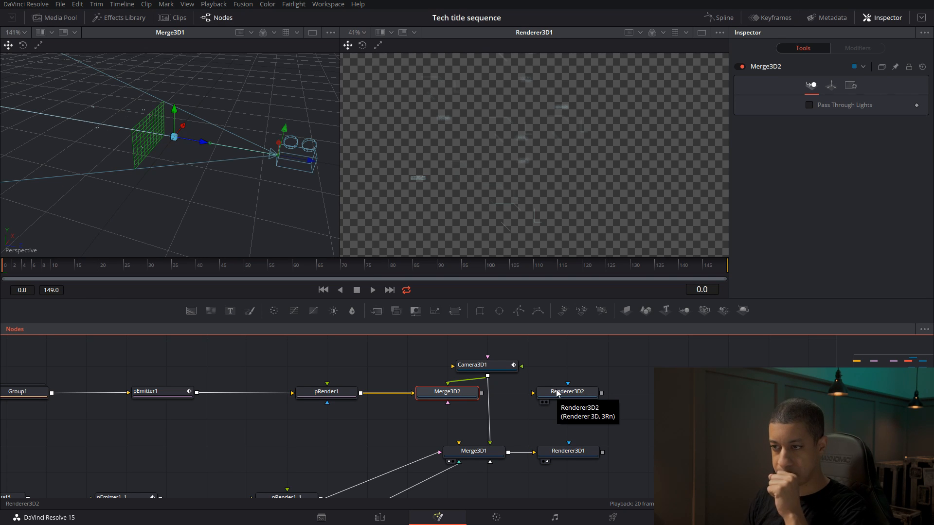
drag(480, 393, 577, 97)
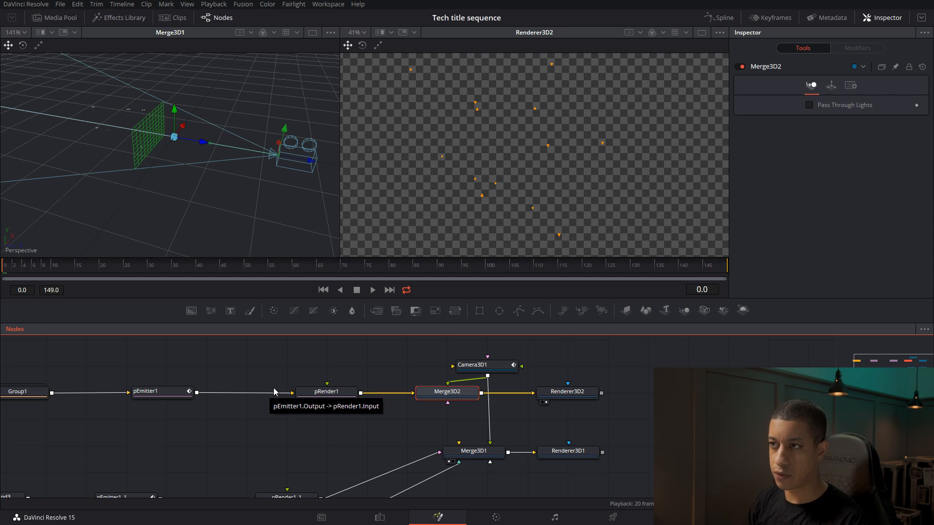
Add a Glow node after Renderer3D2
click(579, 395)
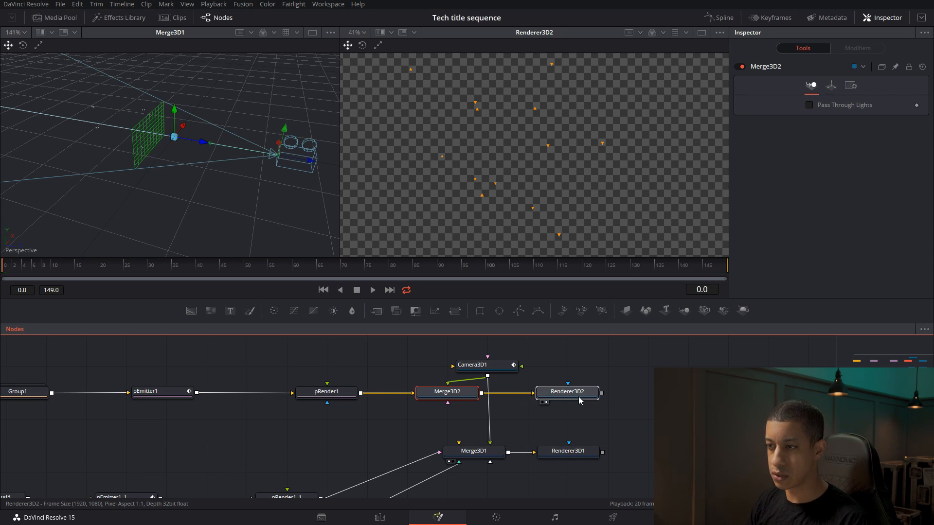
key(shift+space)
text(ma)
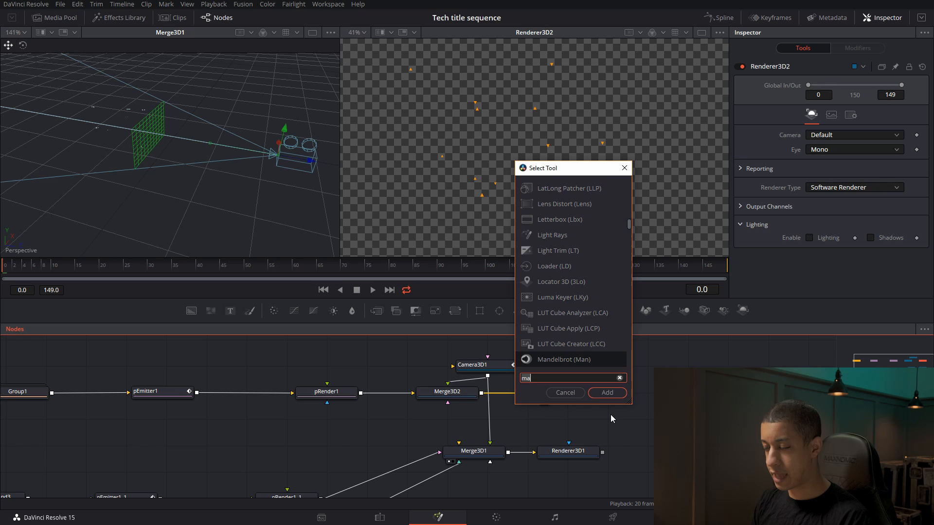
key(BackSpace)
key(BackSpace)
text(gl)
key(Return)
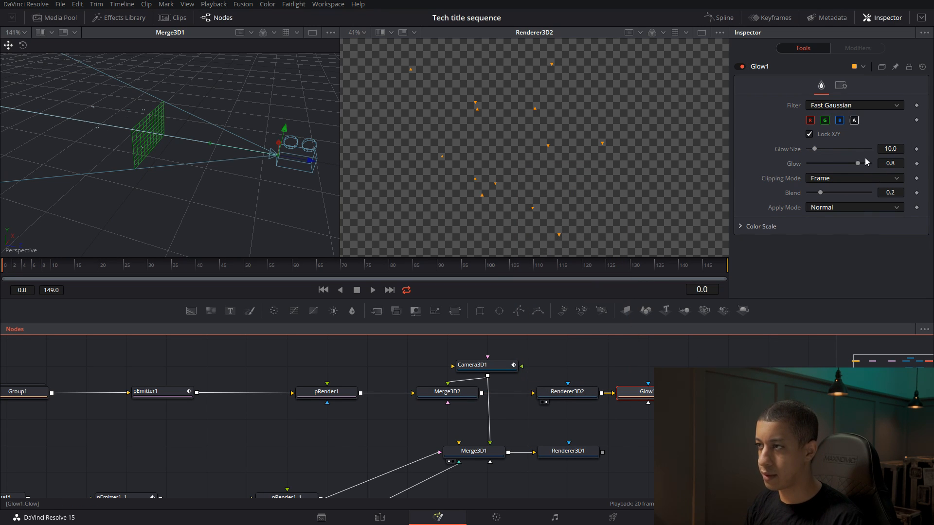
Display Glow1 in the second viewer and raise its Glow to 0.961 for the orange triangles
drag(859, 162, 862, 162)
key(2)
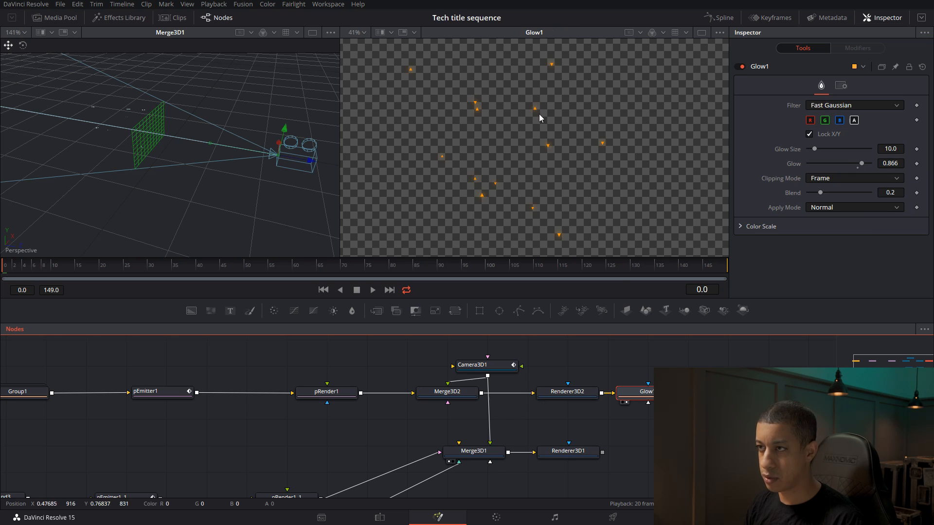
scroll(547, 156, up, 3)
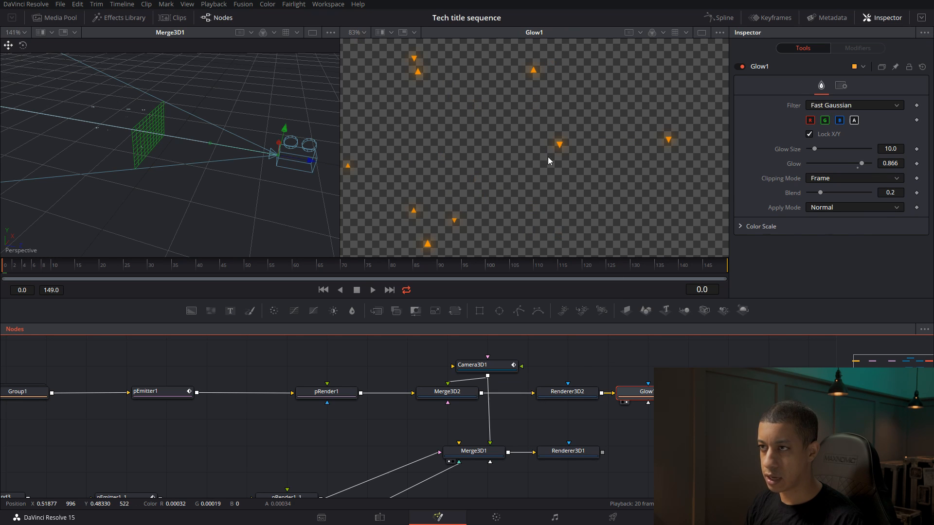
drag(861, 164, 867, 165)
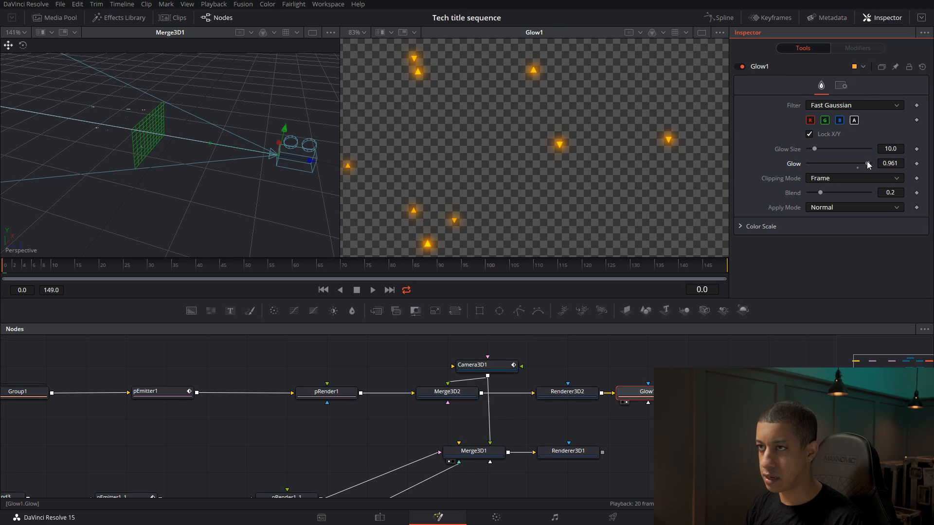
Set Glow1's Glow Size to 5.5 and Glow to 0.921, and check the triangles' glow
drag(811, 148, 810, 150)
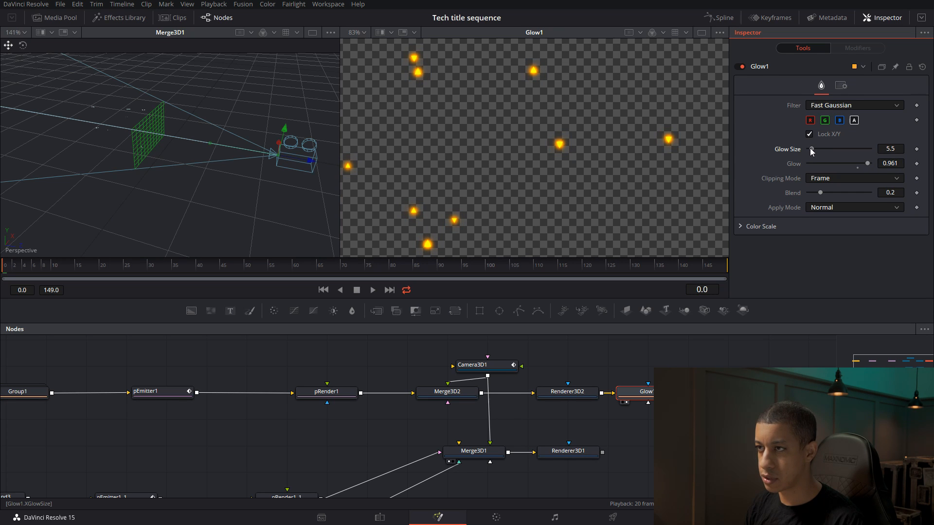
drag(868, 166, 866, 166)
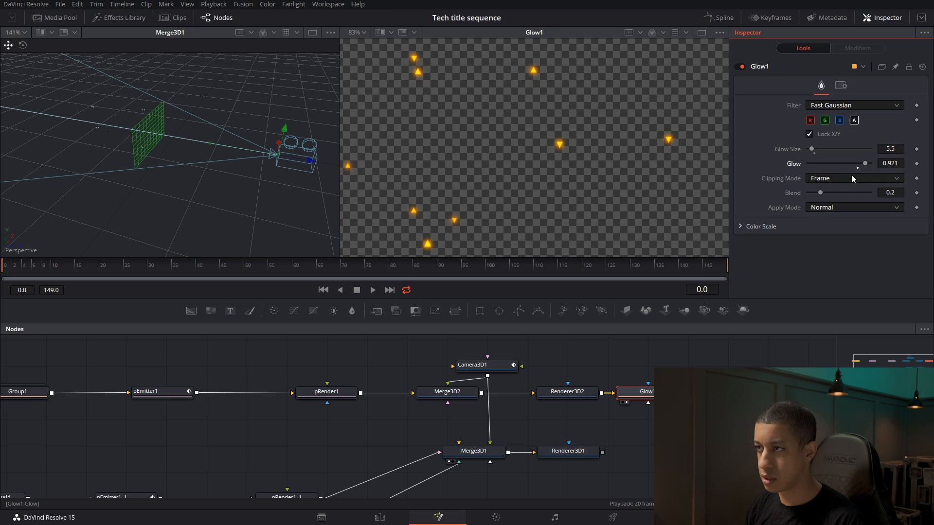
scroll(557, 146, up, 4)
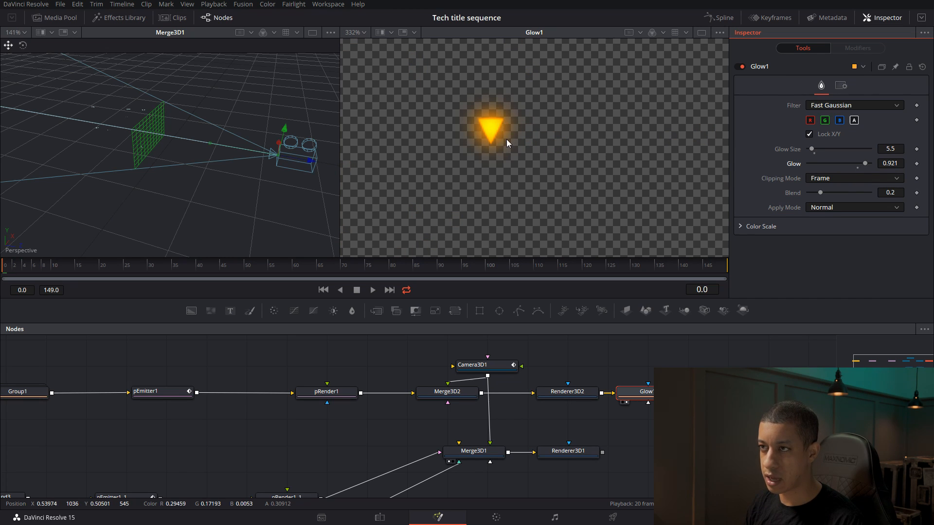
scroll(525, 146, down, 6)
drag(527, 153, 584, 170)
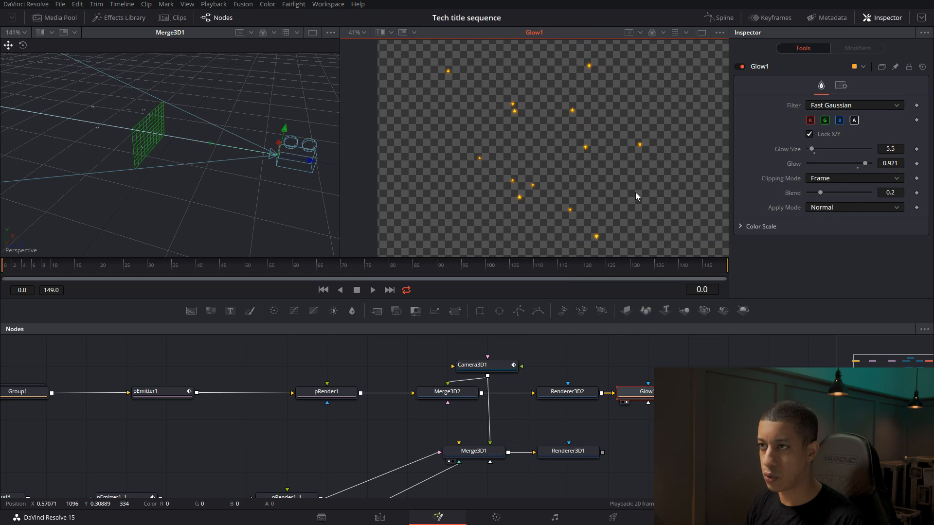
drag(622, 194, 583, 189)
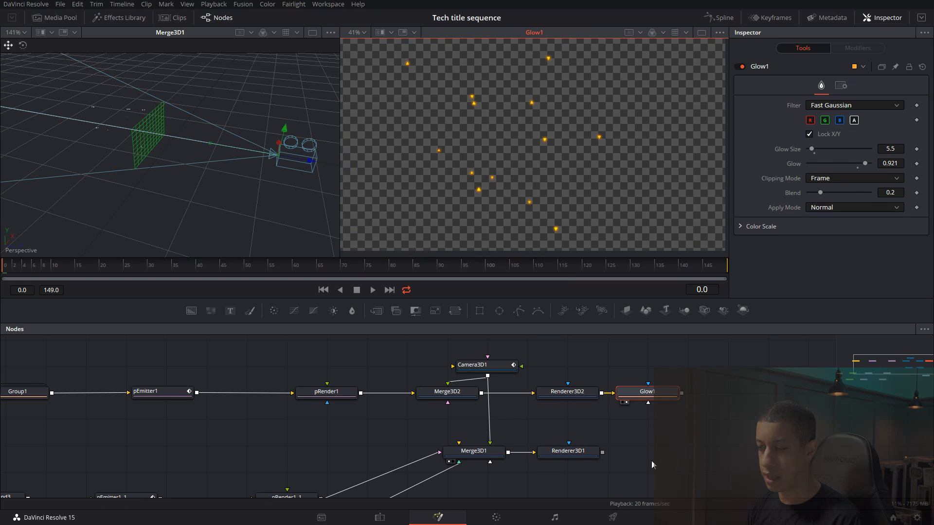
Merge Glow1 over Renderer3D1 in a new Merge node, display it in the second viewer, and preview frames 102 and 133
scroll(673, 386, down, 3)
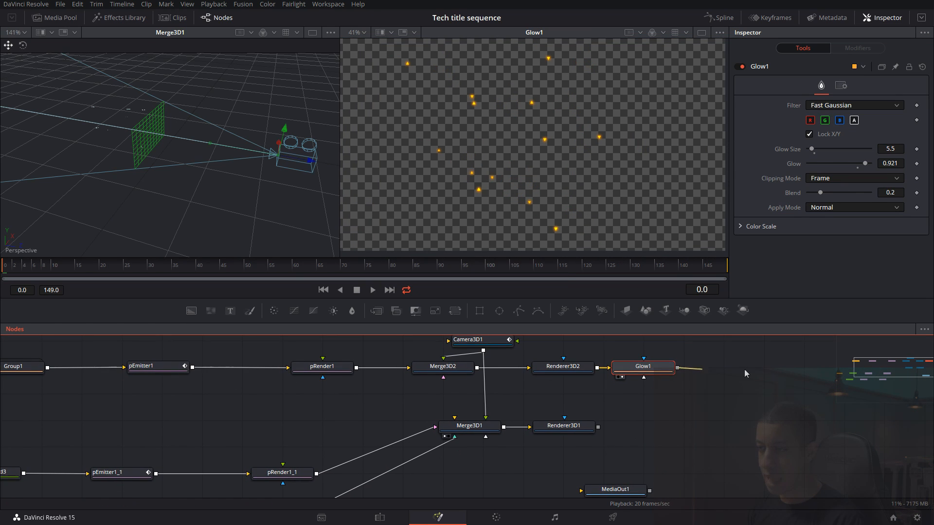
drag(757, 369, 599, 430)
key(2)
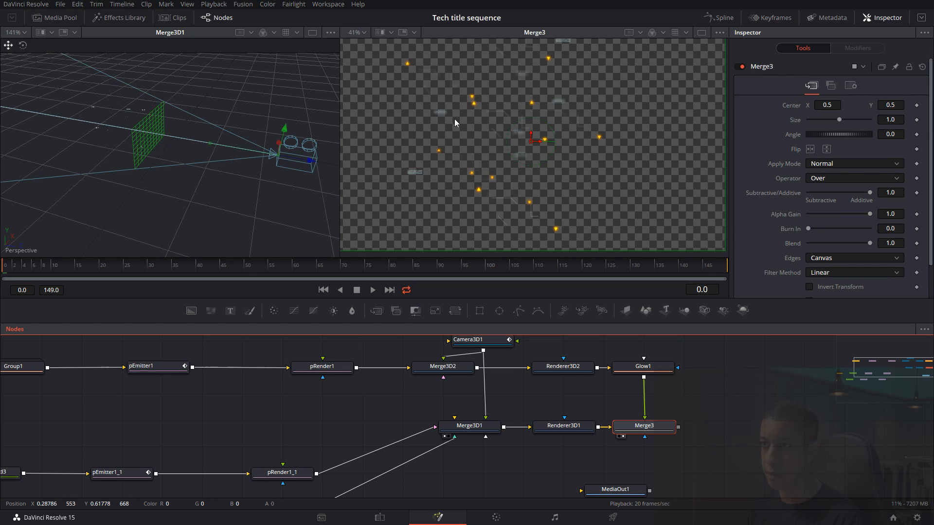
scroll(555, 112, up, 5)
drag(317, 265, 496, 265)
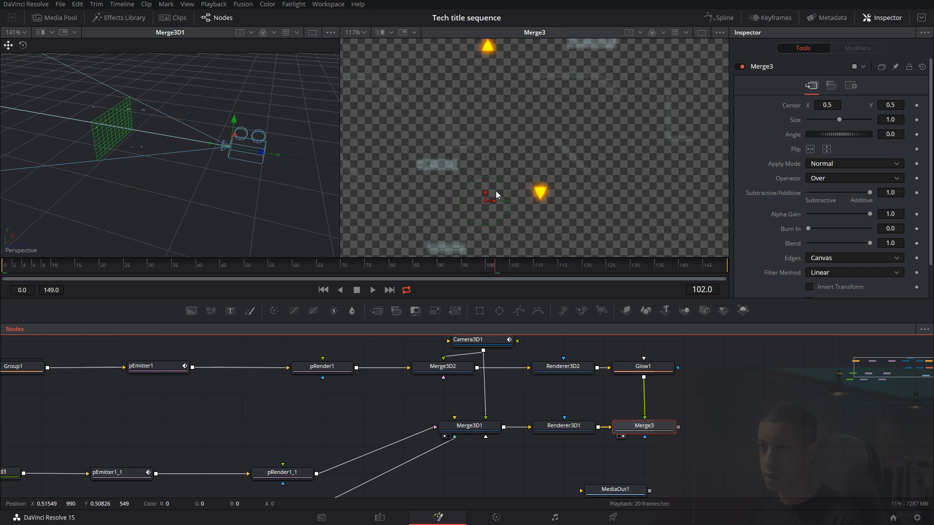
click(647, 263)
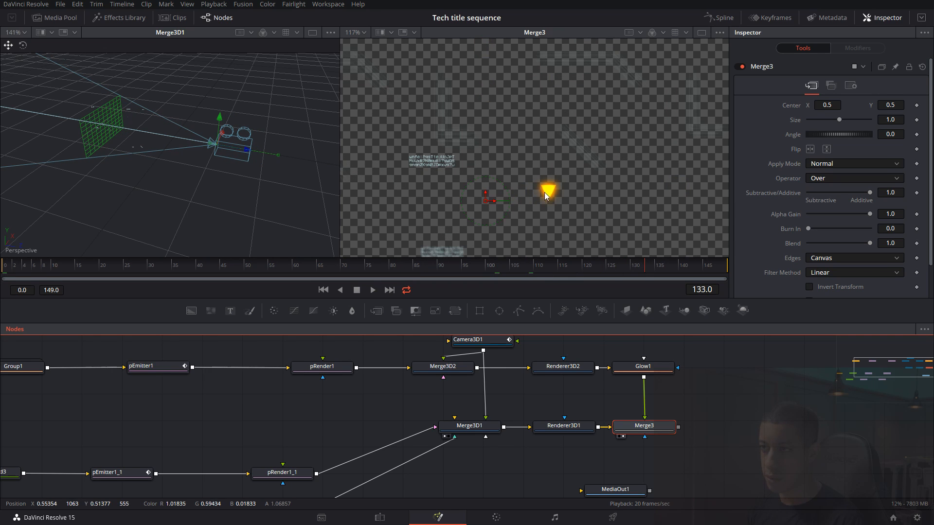
scroll(577, 203, down, 5)
drag(575, 224, 579, 188)
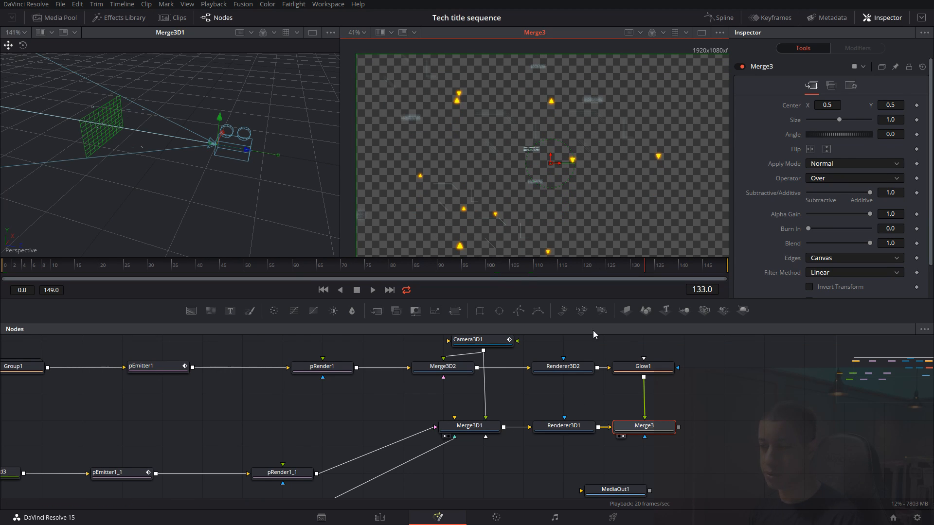
Replace Renderer3D2 with a copy of Renderer3D1, connected between Merge3D2 and Glow1
click(564, 370)
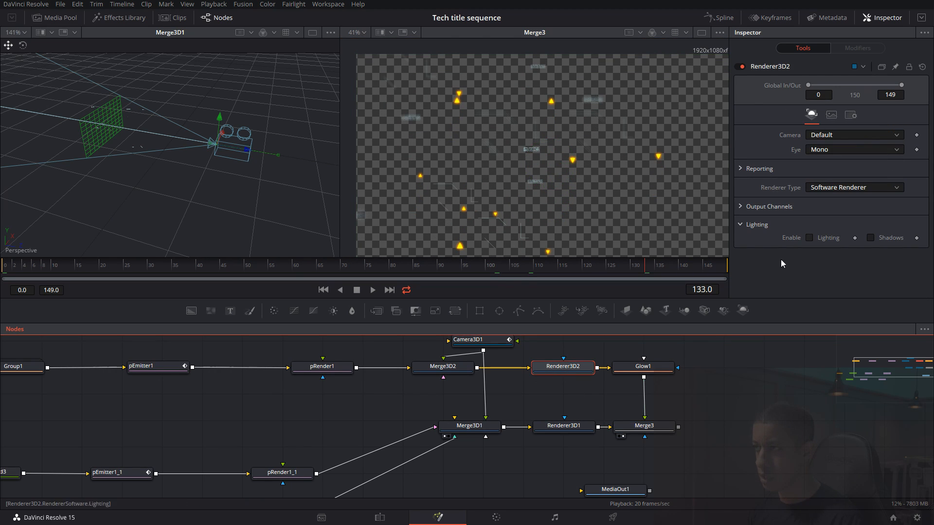
key(Delete)
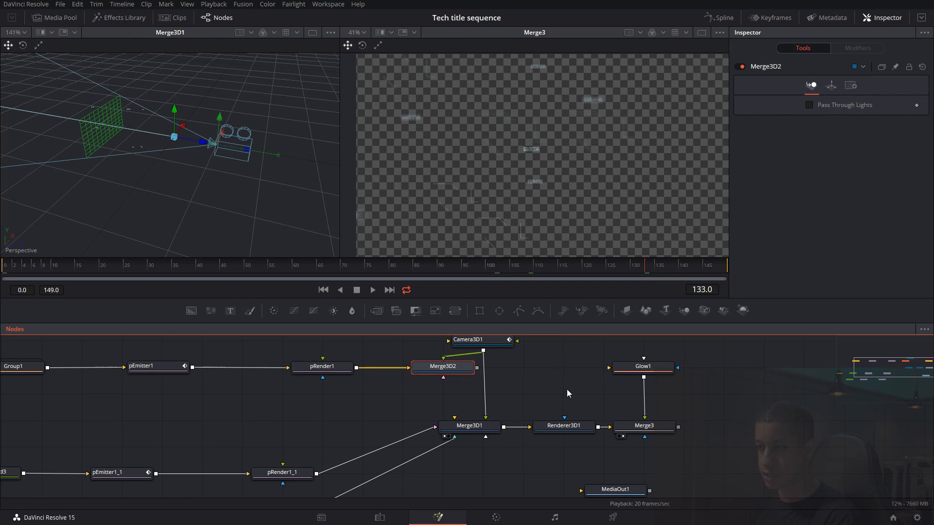
click(561, 428)
key(ctrl+c)
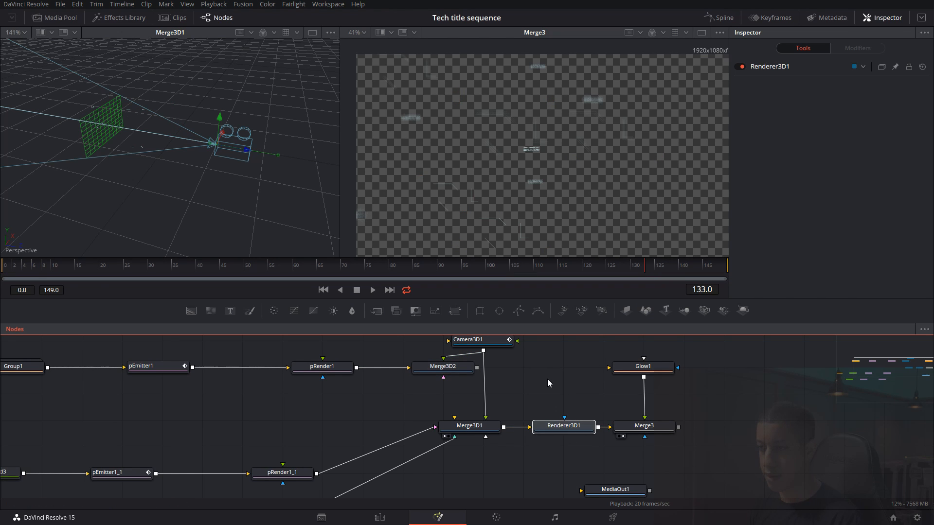
key(ctrl+v)
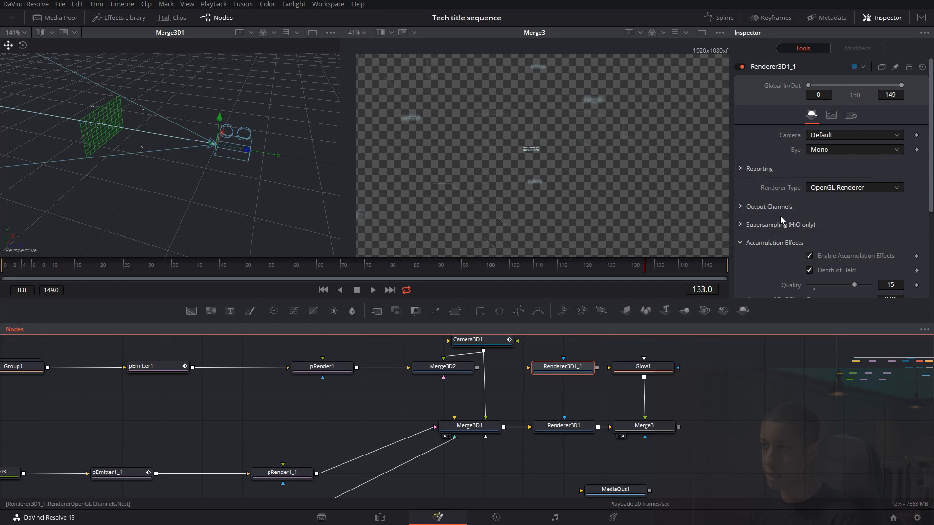
drag(476, 368, 535, 370)
drag(597, 368, 613, 368)
click(764, 420)
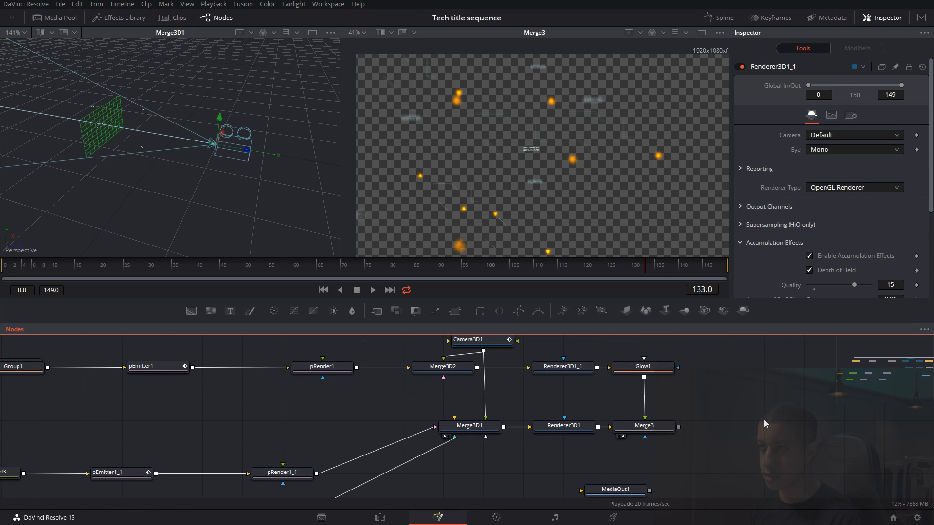
Go to frame 29 and save the project
drag(763, 419, 743, 416)
drag(549, 269, 142, 272)
key(ctrl+s)
drag(682, 428, 749, 418)
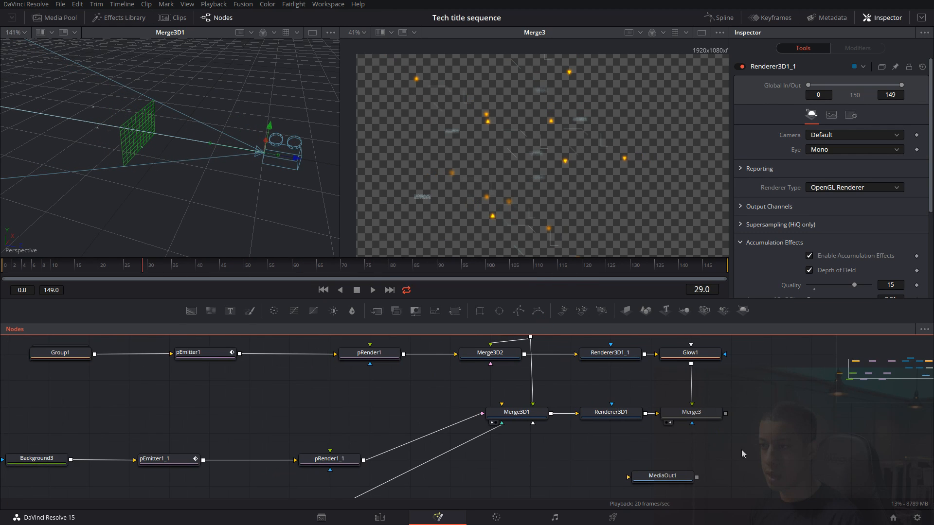
Move MediaOut1 out to the end of the graph and line up Merge3D1, Renderer3D1 and Merge3 with the text particle row
drag(732, 458, 729, 433)
drag(680, 453, 828, 409)
drag(751, 412, 751, 433)
drag(641, 438, 654, 404)
drag(712, 415, 519, 468)
scroll(647, 445, down, 3)
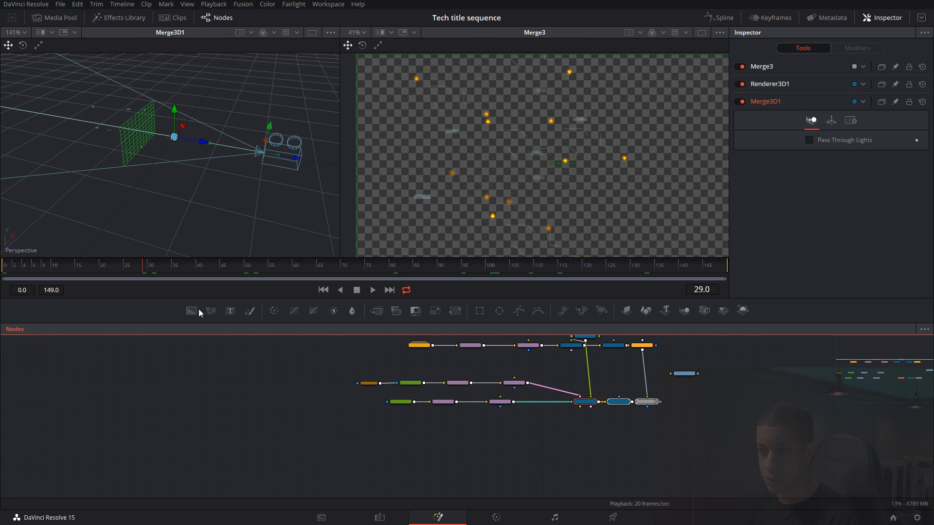
Add a Background node, and group MaskPaint1 and Background3 in line with pEmitter1_1
scroll(522, 448, up, 3)
drag(182, 308, 238, 399)
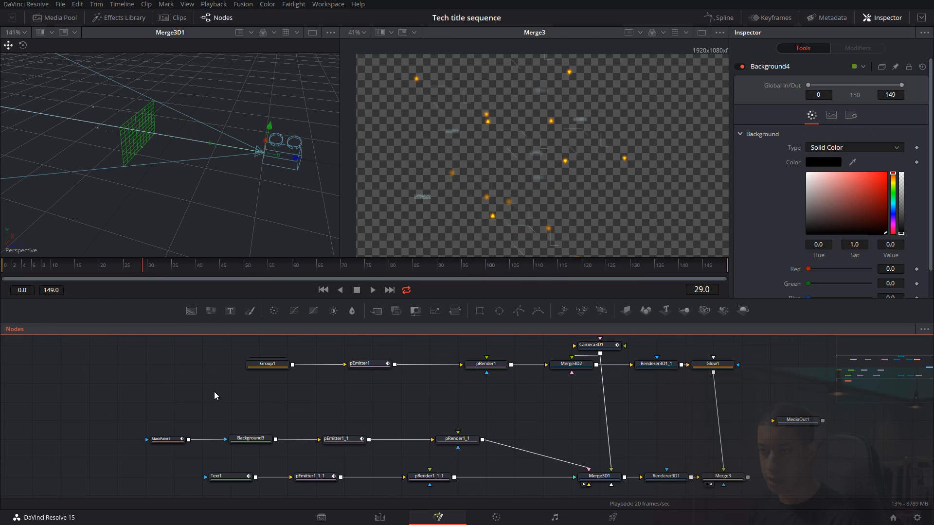
drag(144, 422, 275, 449)
key(ctrl+g)
key(ctrl+f)
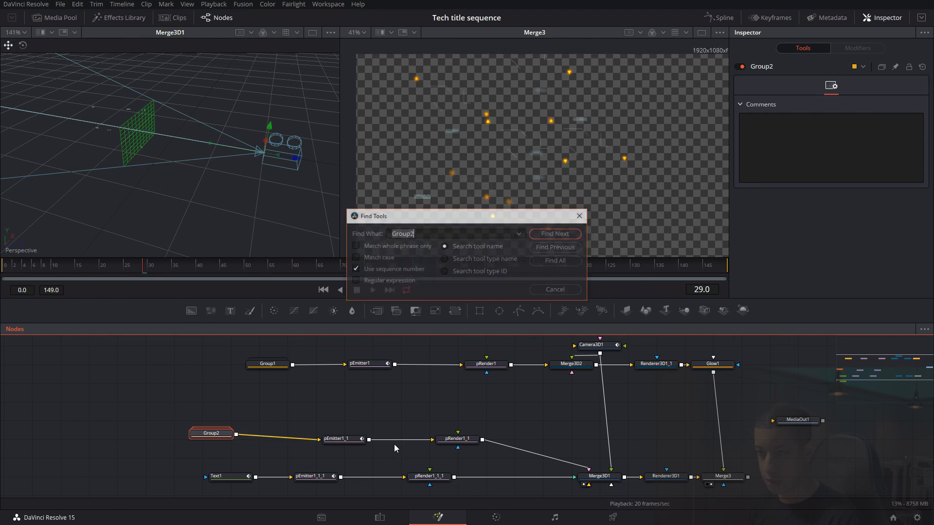
click(580, 215)
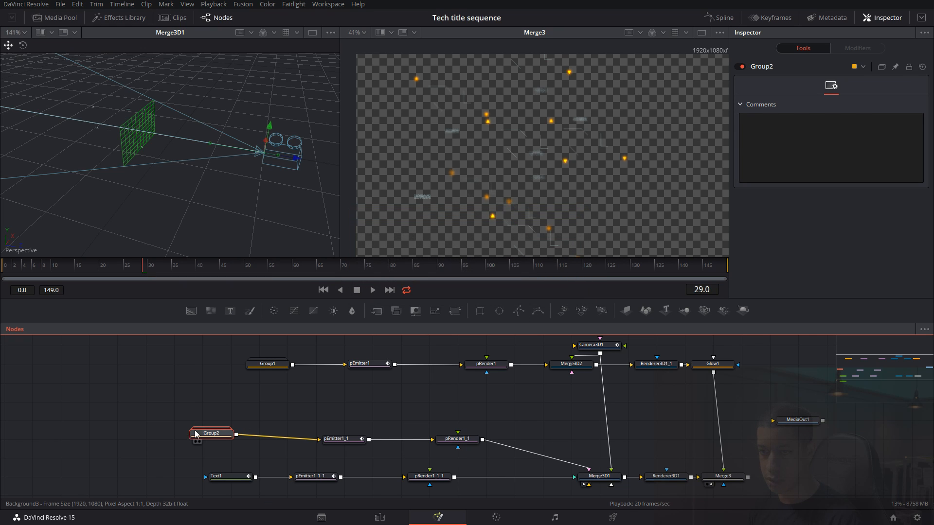
drag(229, 432, 277, 438)
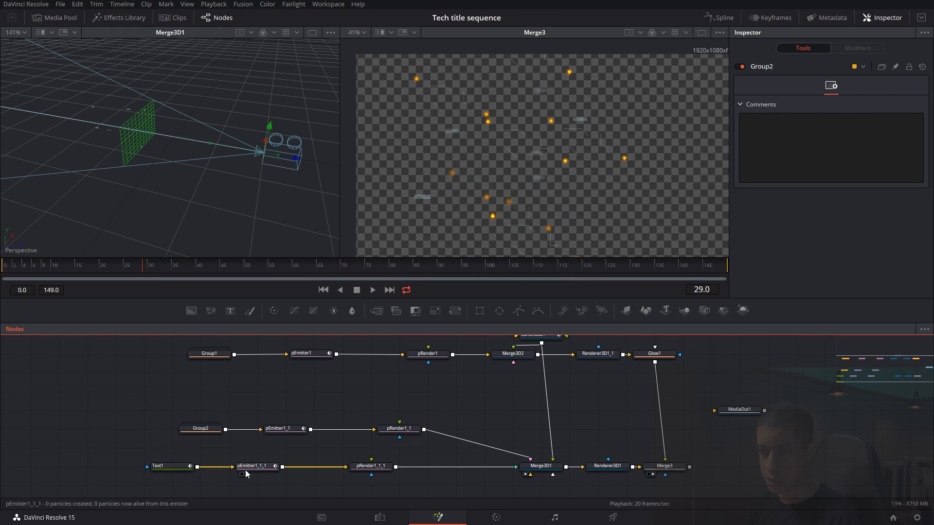
Tidy the text particle row, place Background4 below Text1, and display it in the second viewer
click(278, 467)
drag(187, 467, 215, 467)
drag(279, 496, 355, 394)
drag(239, 403, 265, 422)
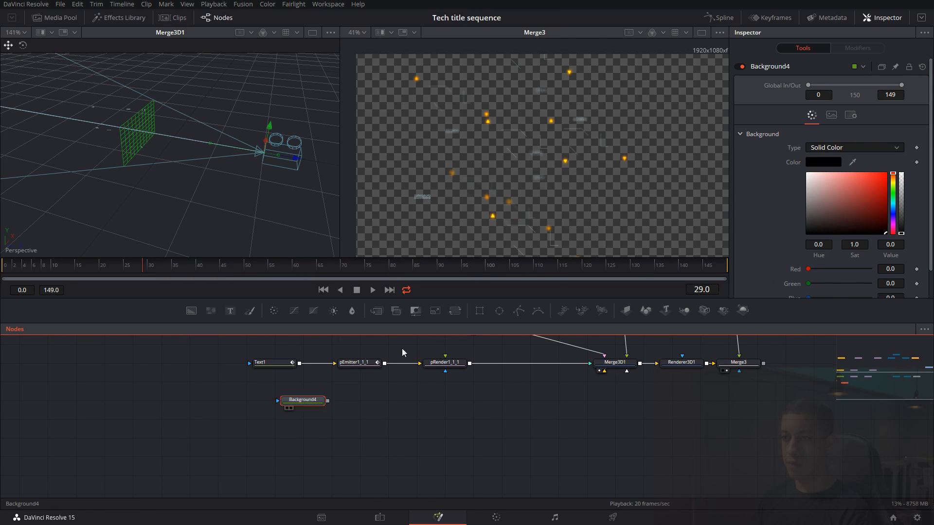
key(2)
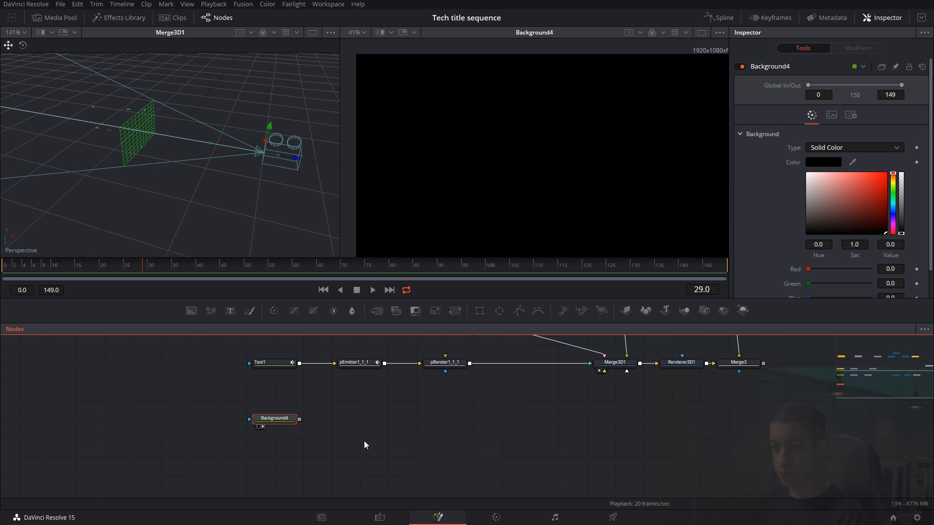
Add a Mask Paint node and connect it as the mask of Background4
key(shift+space)
text(paint)
key(Return)
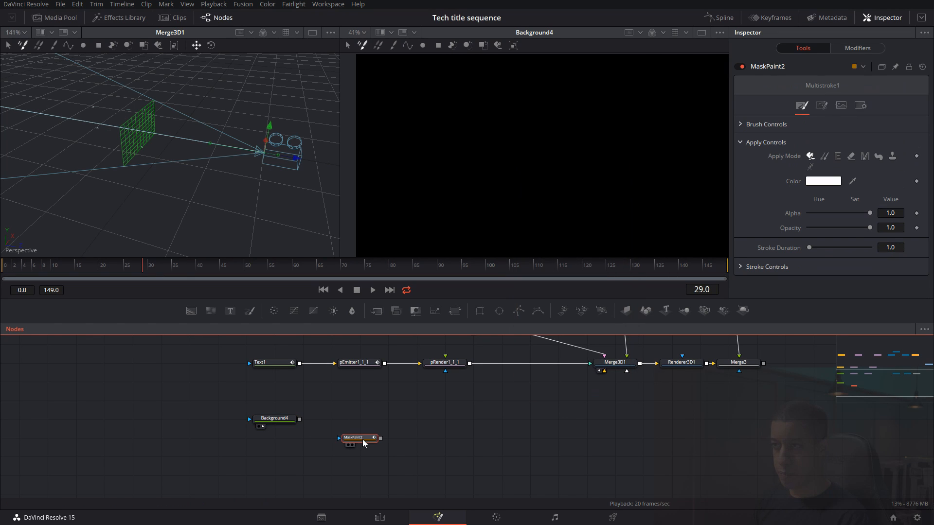
drag(364, 442, 268, 426)
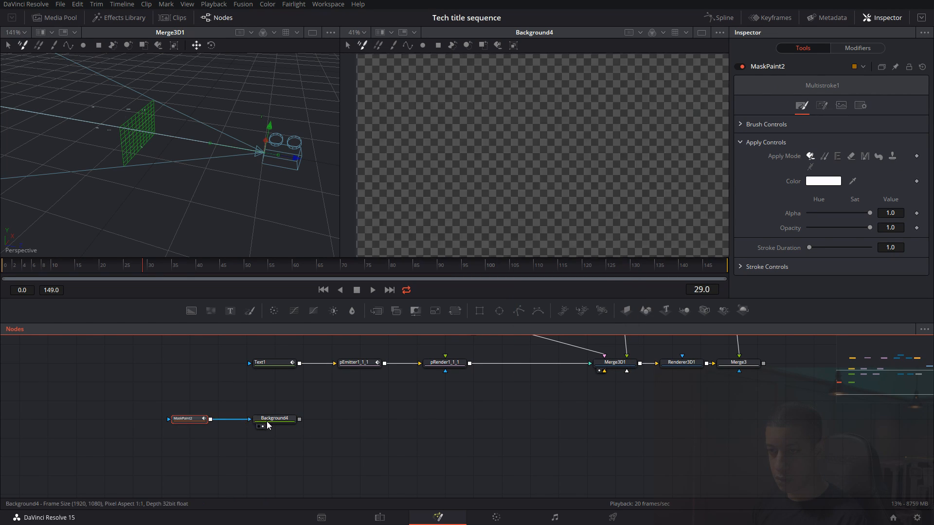
Draw a polyline stroke left of the frame's centre, running straight down, diagonally down to the left, and straight down again
click(408, 46)
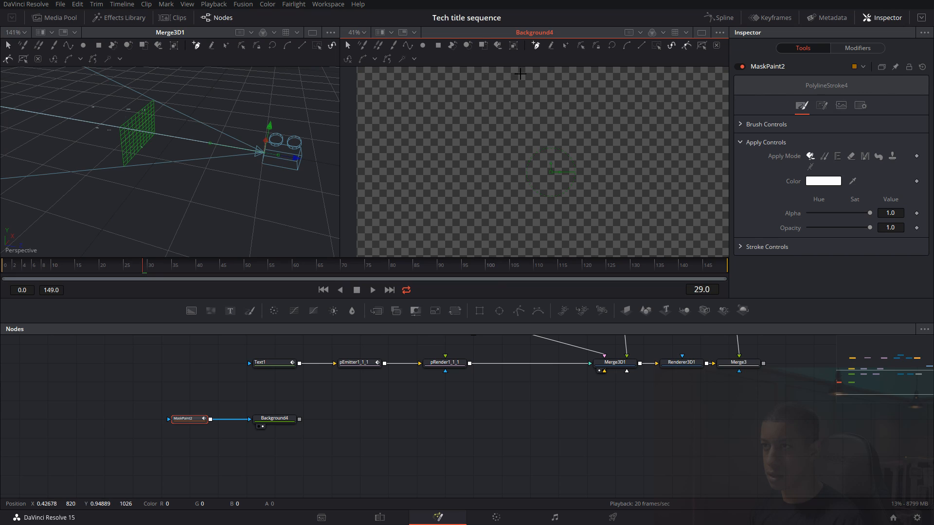
click(518, 140)
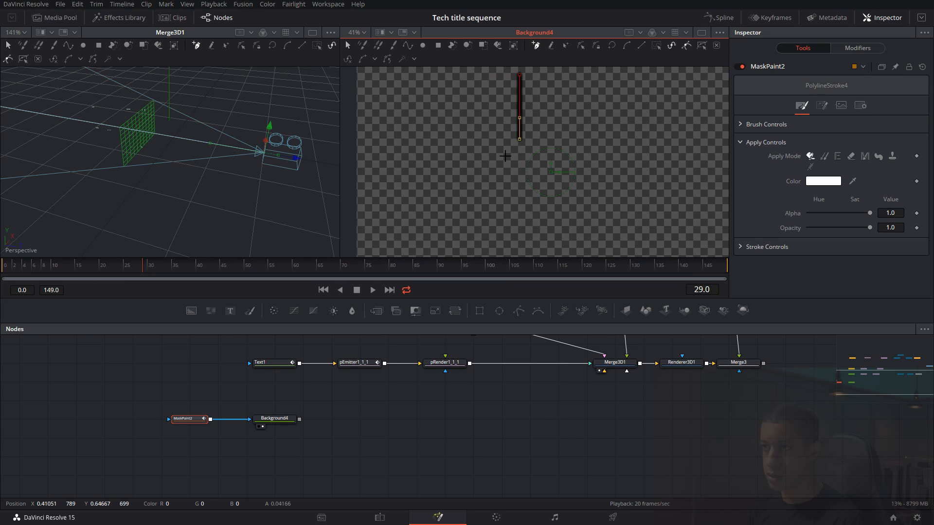
click(475, 182)
click(475, 243)
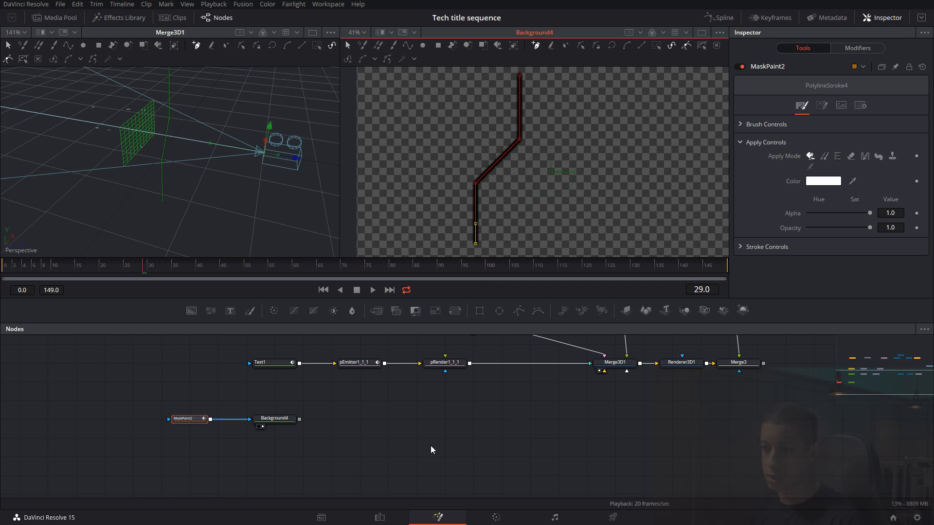
click(365, 422)
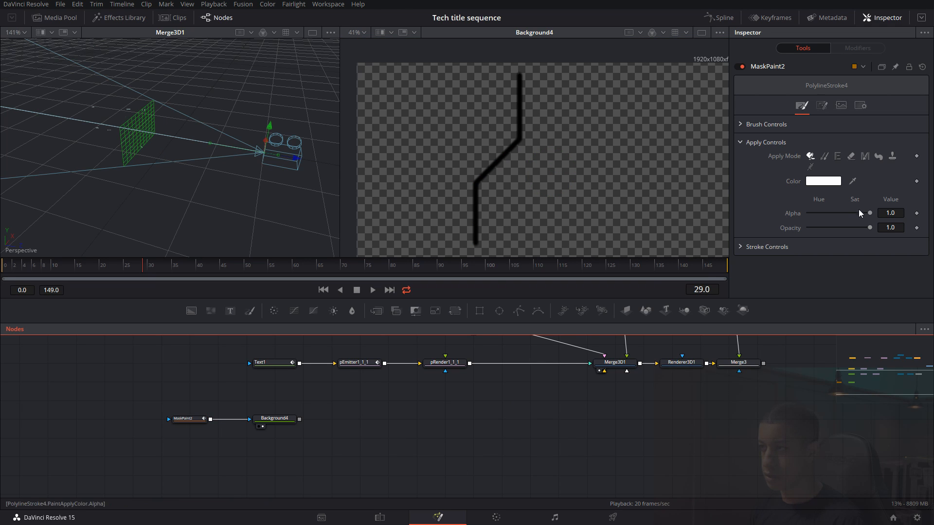
Set the polyline stroke's brush Size to 0.002 and Softness to 0.001
click(752, 126)
drag(821, 165, 810, 167)
click(899, 164)
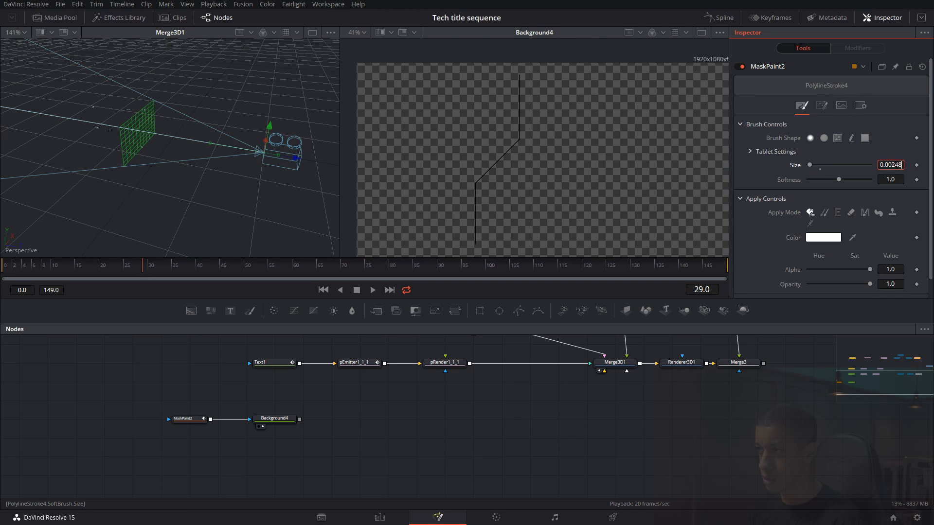
key(Tab)
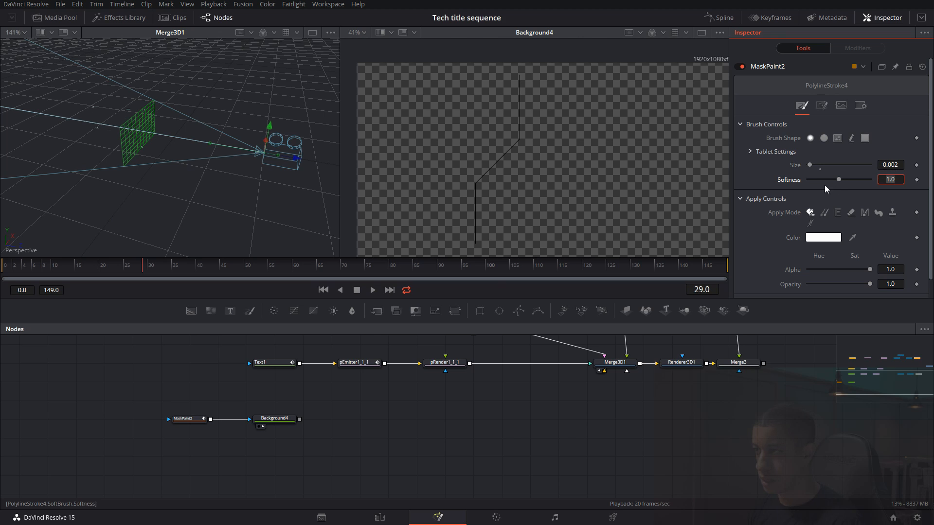
drag(837, 180, 803, 182)
click(486, 451)
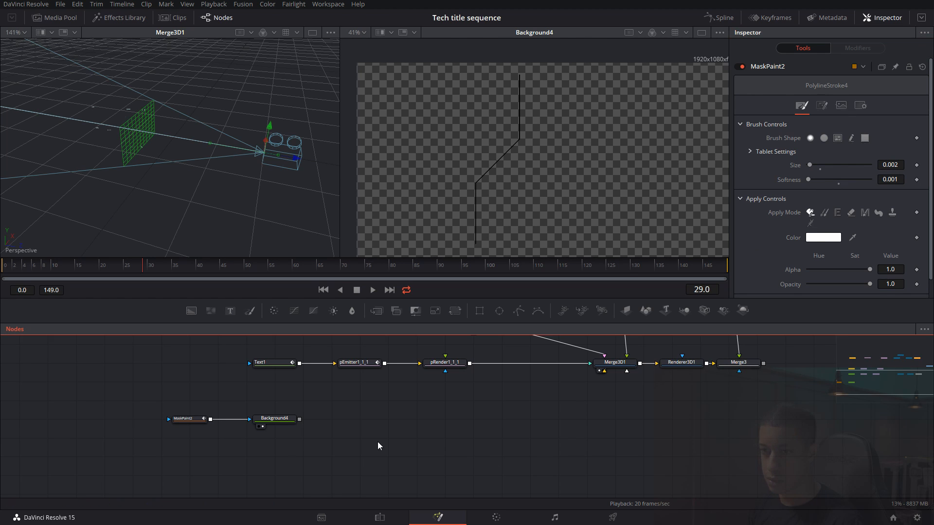
Add a Transform node after Background4
drag(365, 434, 447, 426)
click(360, 413)
key(shift+space)
text(mastran)
key(Return)
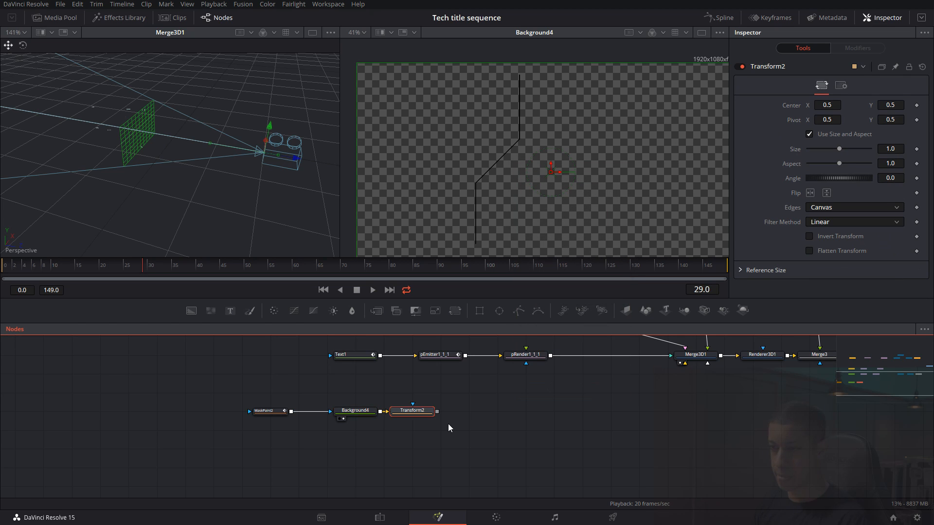
Flip Transform2 horizontally, display it in the second viewer, and merge it over Background4 in a new Merge node
drag(423, 413, 453, 411)
click(811, 194)
click(429, 418)
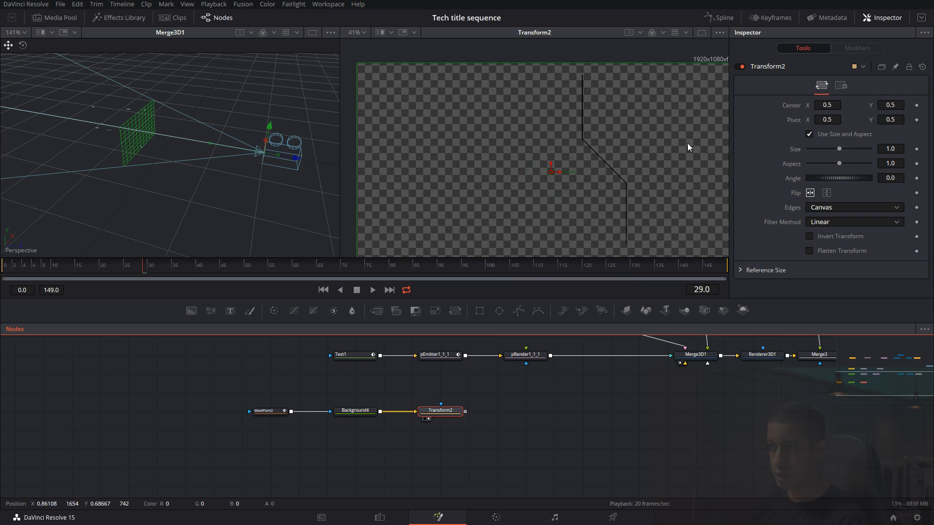
drag(433, 412, 381, 411)
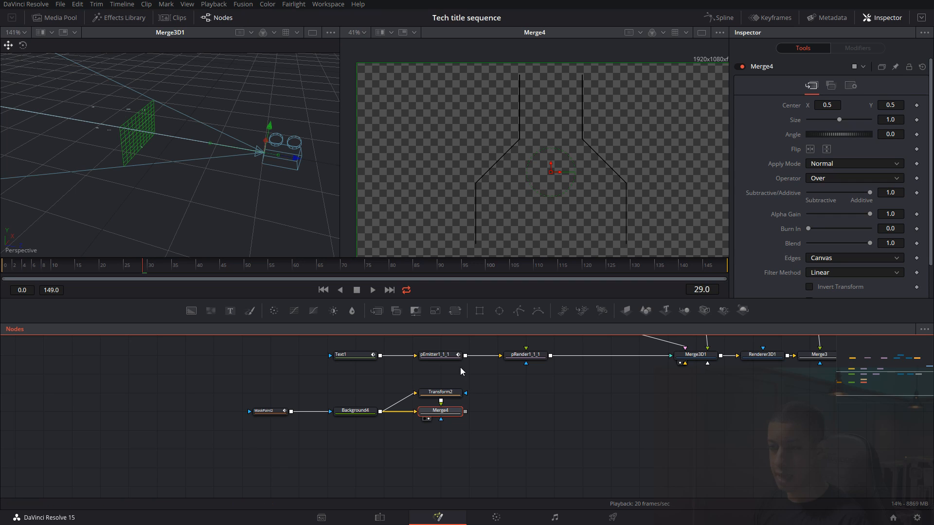
Display Background4 in the second viewer and add another Background node with an Ellipse mask below it
drag(500, 417, 588, 411)
drag(443, 404, 566, 113)
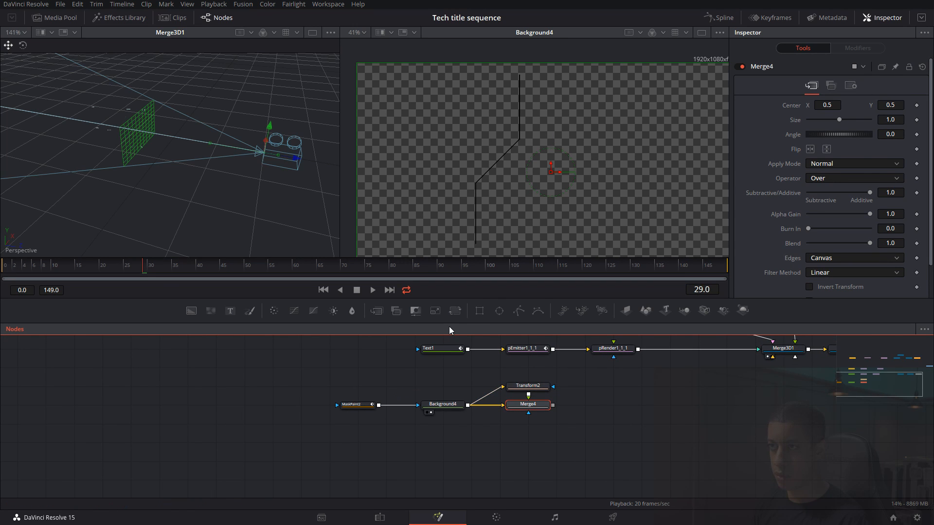
click(385, 340)
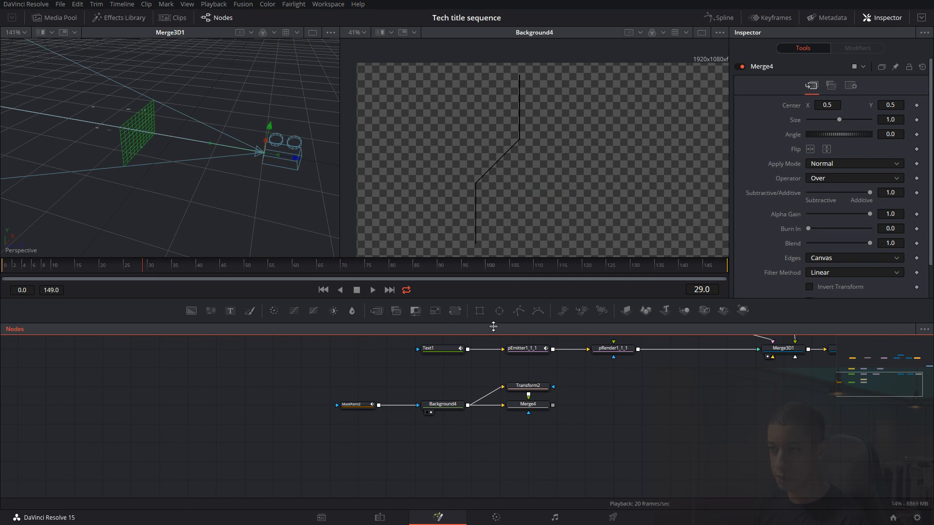
drag(499, 315, 440, 424)
drag(378, 425, 437, 430)
click(358, 424)
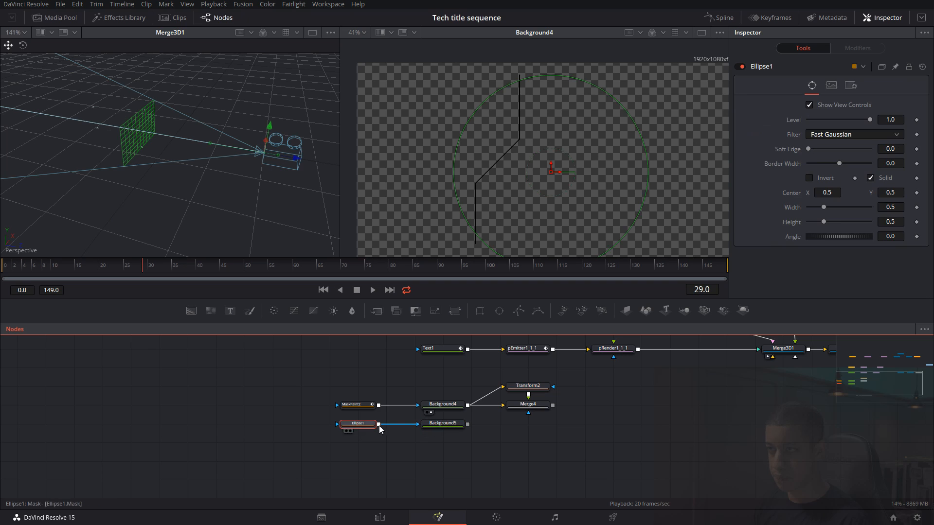
Link the ellipse mask's Width to its Height with an expression and set the Height to about 0.0217
right_click(827, 214)
click(827, 219)
mouse_move(807, 231)
mouse_down()
mouse_move(793, 236)
mouse_move(813, 236)
mouse_up()
drag(675, 243, 681, 238)
Center the ellipse on the line's upper end at about X 0.4196, Y 0.9467, and display Background5 in the second viewer
drag(551, 172, 570, 121)
scroll(519, 75, up, 5)
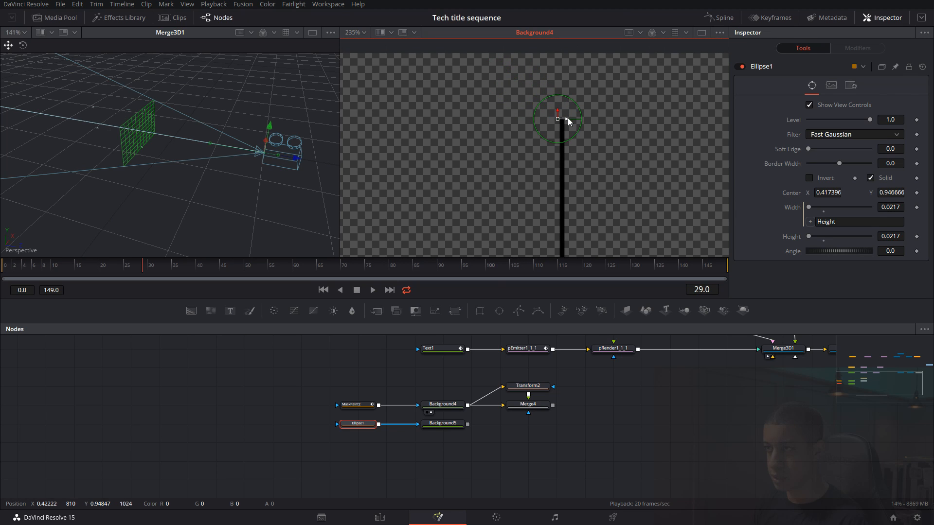
drag(442, 424, 606, 200)
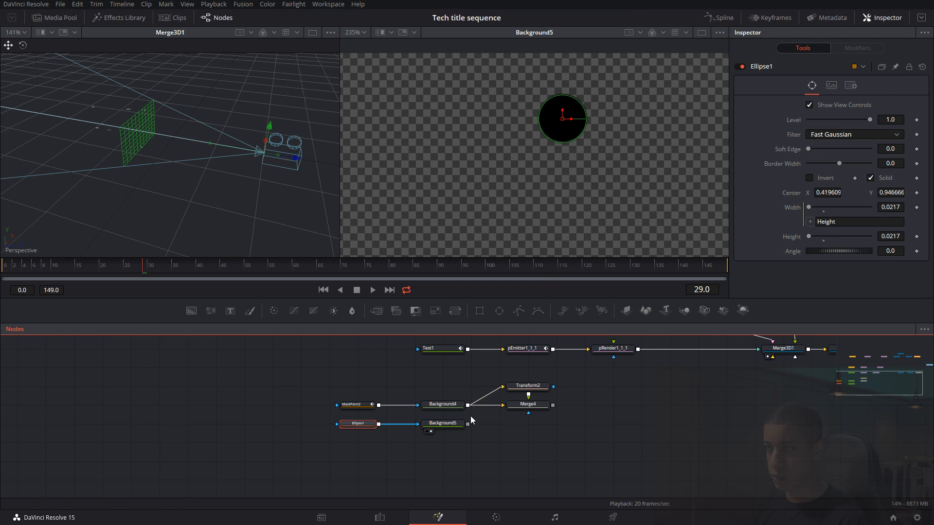
Merge Background4 over Background5 in a new Merge node, making room beside it, and display the merge in the second viewer
drag(508, 456, 511, 434)
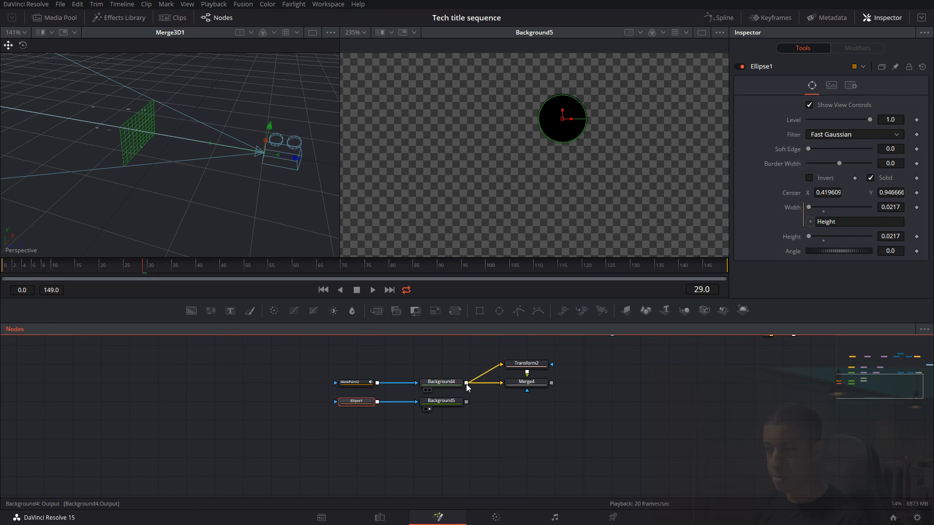
drag(473, 402, 467, 402)
drag(535, 356, 626, 384)
click(486, 409)
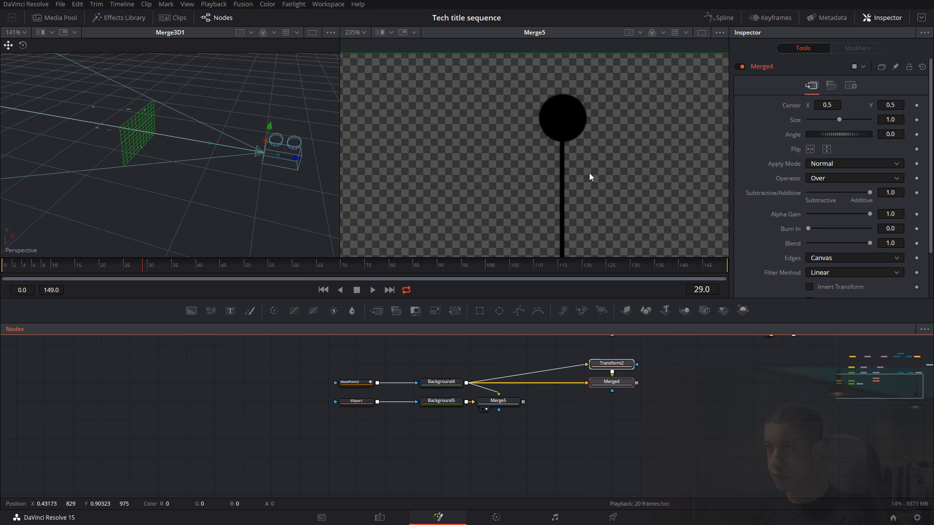
Switch to a single viewer fitted to the frame and reduce the ellipse mask's Height to about 0.0164
scroll(589, 174, down, 2)
drag(597, 187, 577, 103)
click(701, 33)
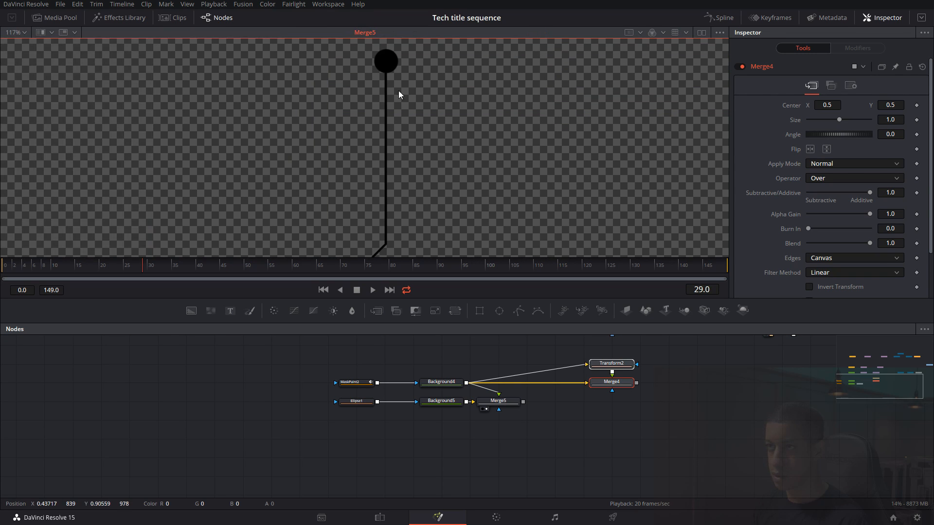
click(29, 32)
click(24, 50)
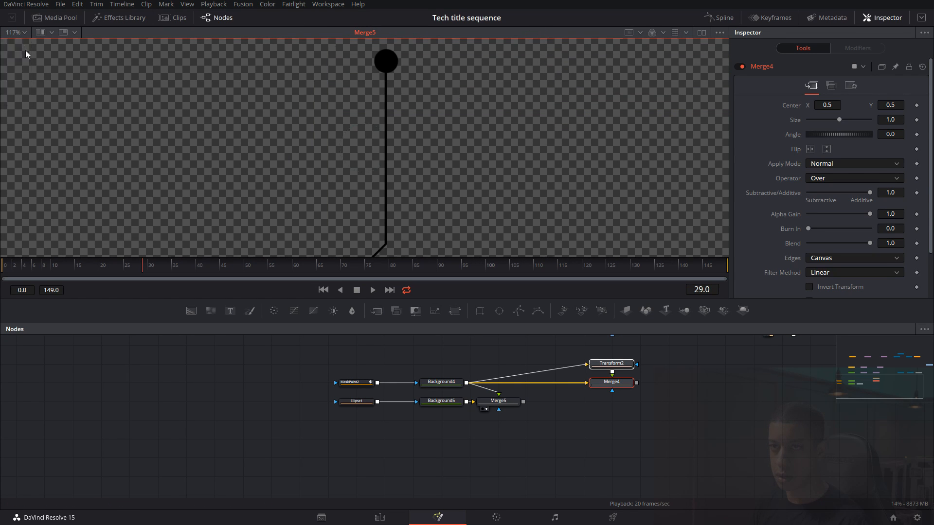
click(360, 402)
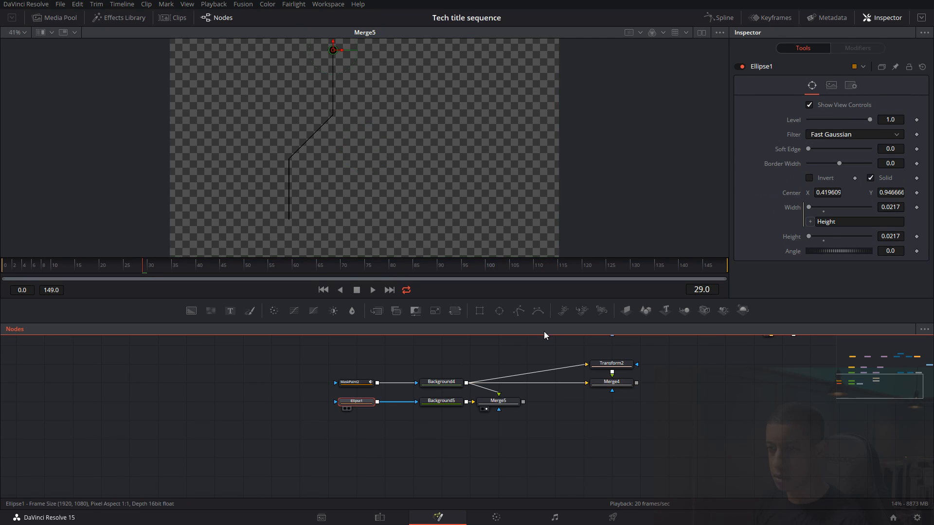
click(809, 236)
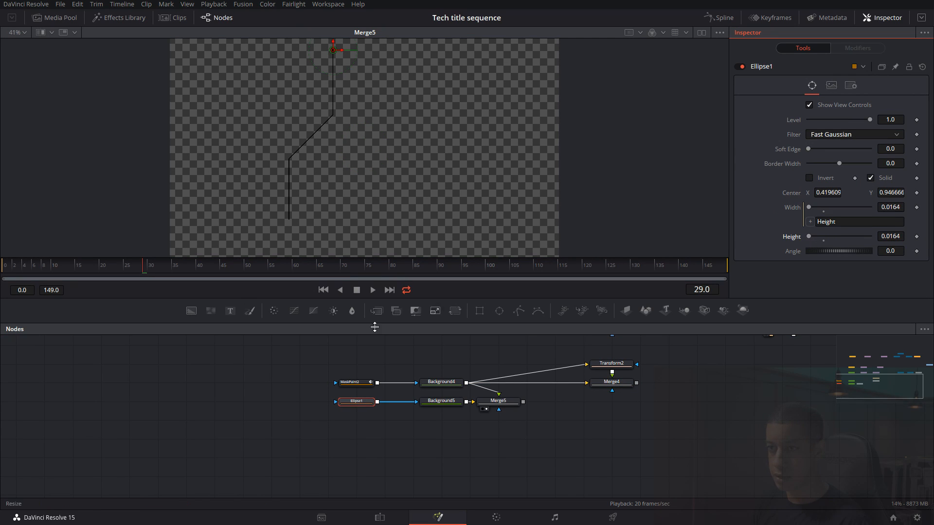
click(284, 366)
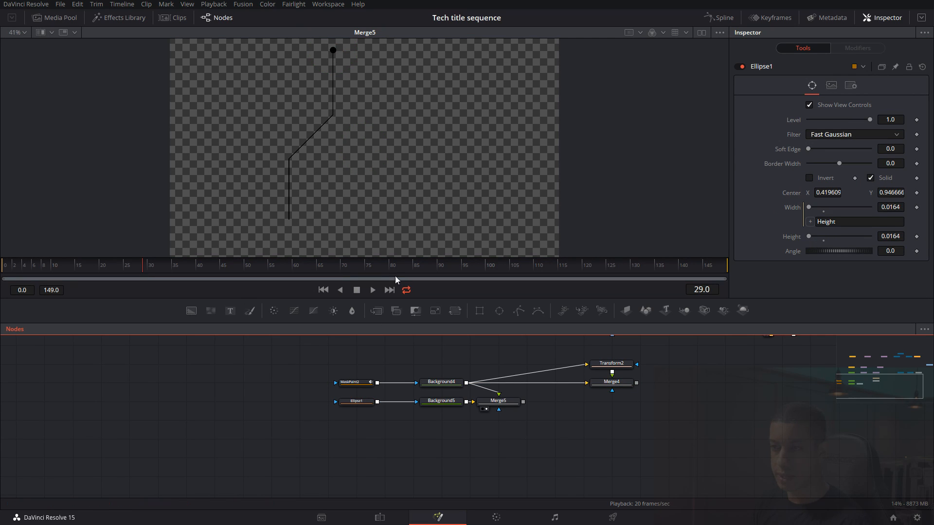
Chain a copy of Ellipse1 before Background5 and center it on the line's upper bend at about X 0.4196, Y 0.6519
drag(372, 402, 208, 399)
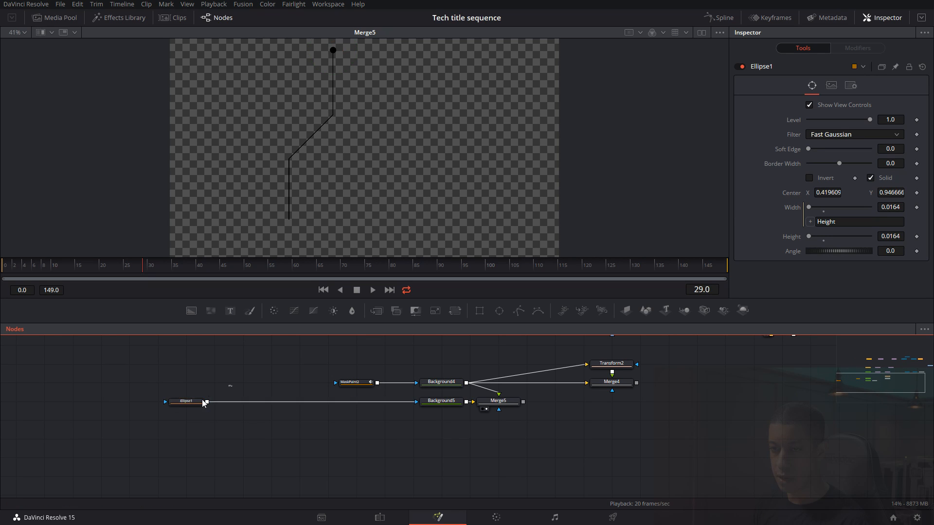
key(ctrl+v)
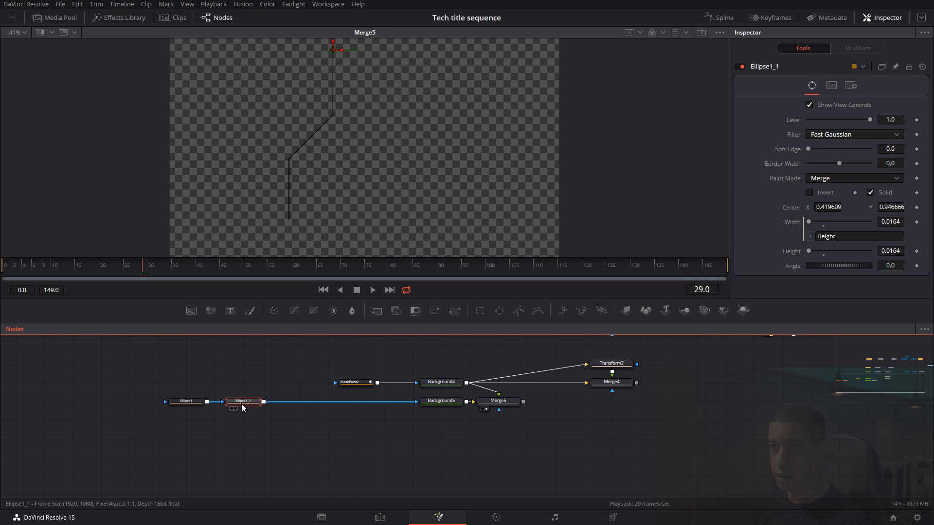
drag(334, 49, 331, 105)
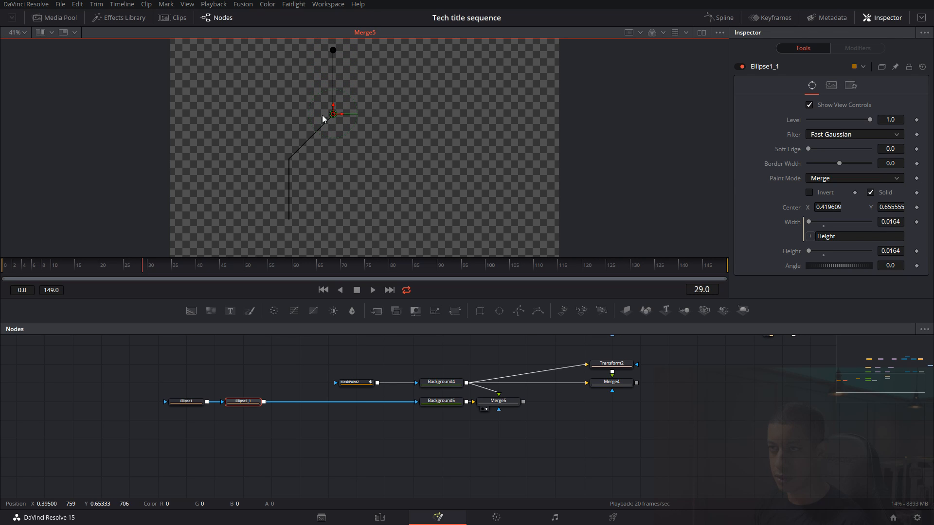
scroll(327, 116, up, 8)
drag(375, 101, 374, 107)
Chain a second ellipse copy and center it on the line's lower bend at about X 0.3064, Y 0.4504
click(252, 403)
key(ctrl+v)
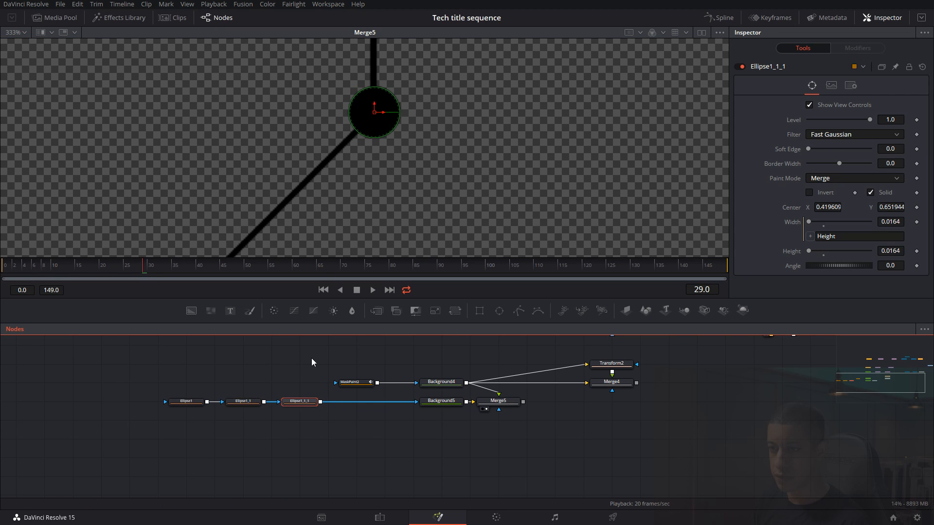
scroll(386, 189, down, 6)
drag(392, 217, 374, 159)
scroll(374, 164, up, 5)
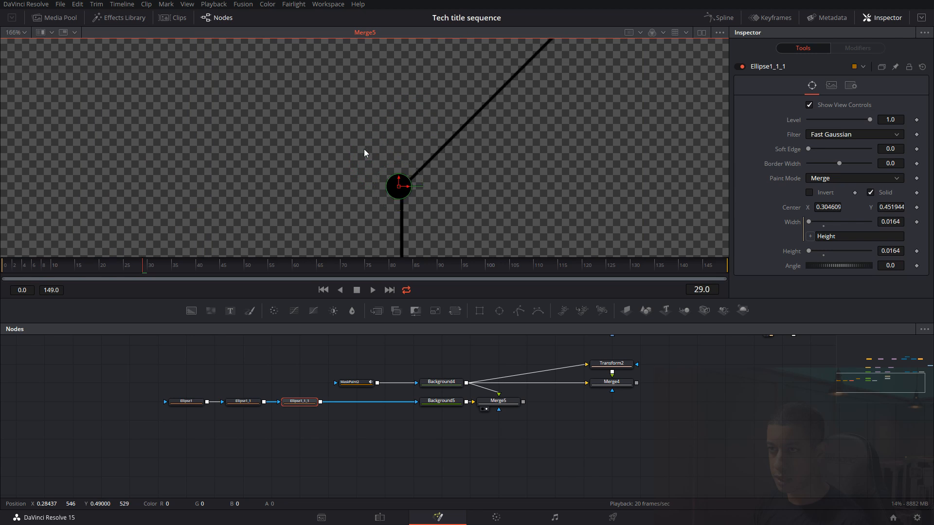
drag(414, 203, 466, 118)
scroll(369, 211, down, 3)
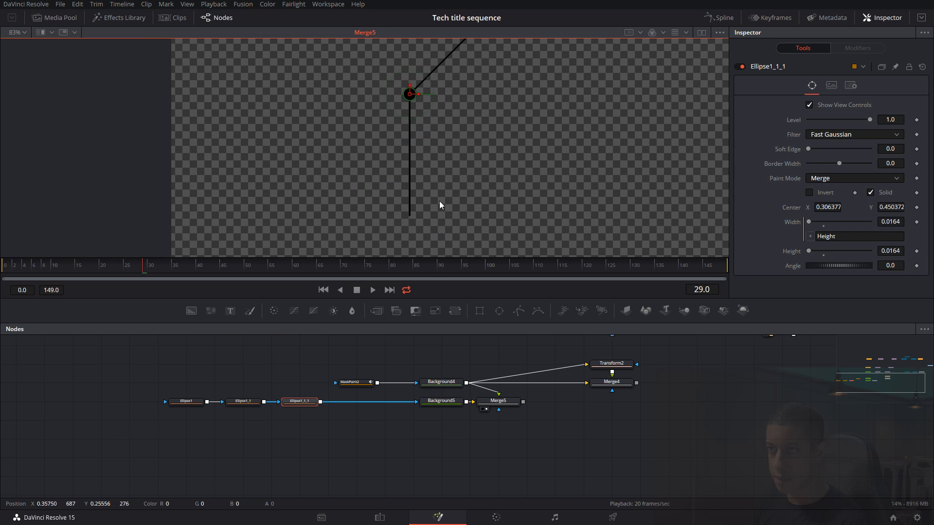
Chain a third ellipse copy and center it on the line's lower end at about X 0.3064, Y 0.1770
click(302, 400)
key(ctrl+c)
key(ctrl+v)
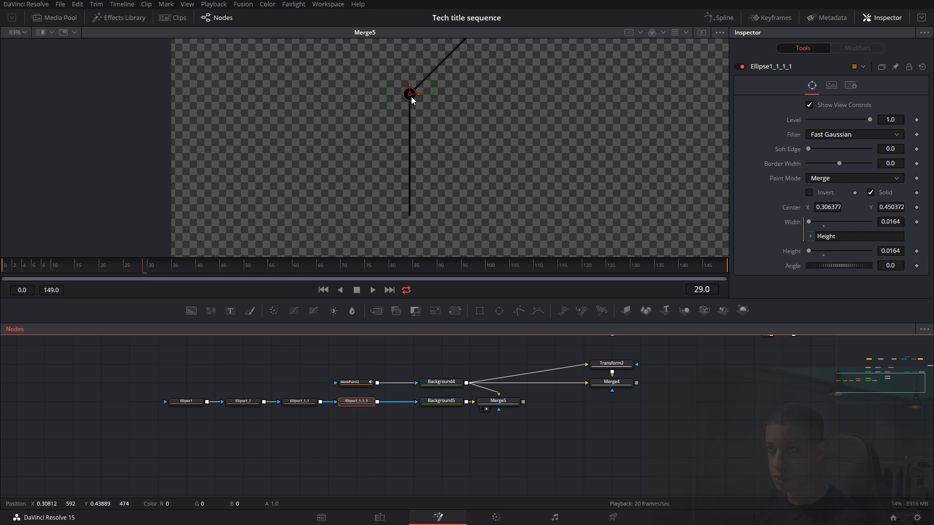
drag(410, 93, 406, 207)
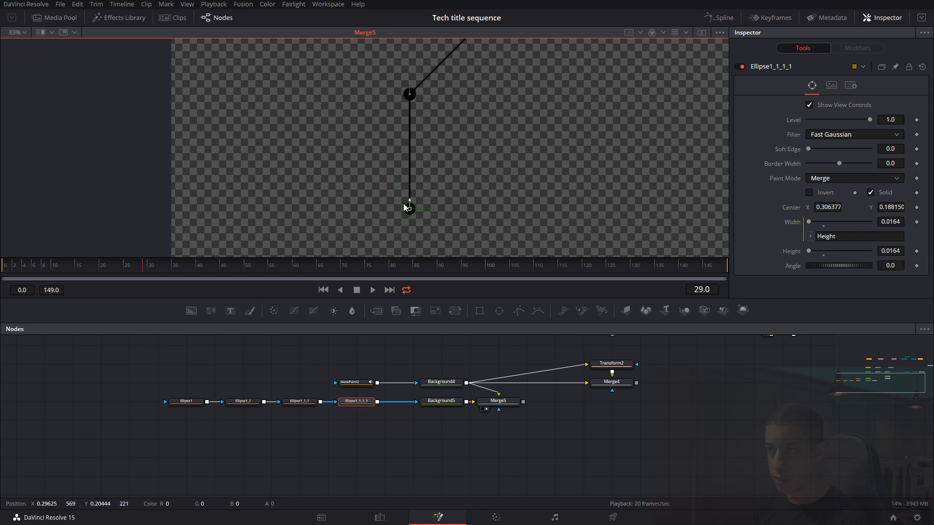
click(486, 445)
Replace Background4 with Merge5 as the input of Transform2 and Merge4, and display Merge4 in the viewer
drag(568, 443, 470, 446)
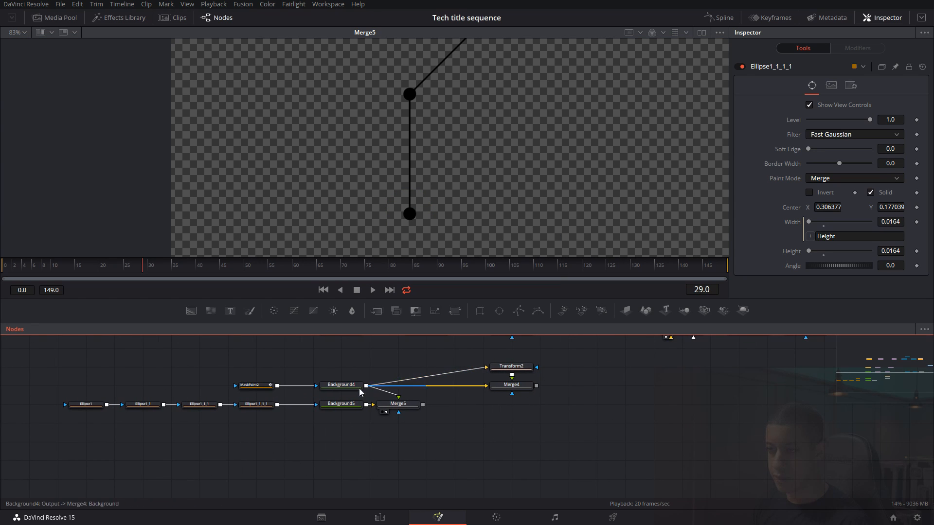
click(484, 370)
click(479, 386)
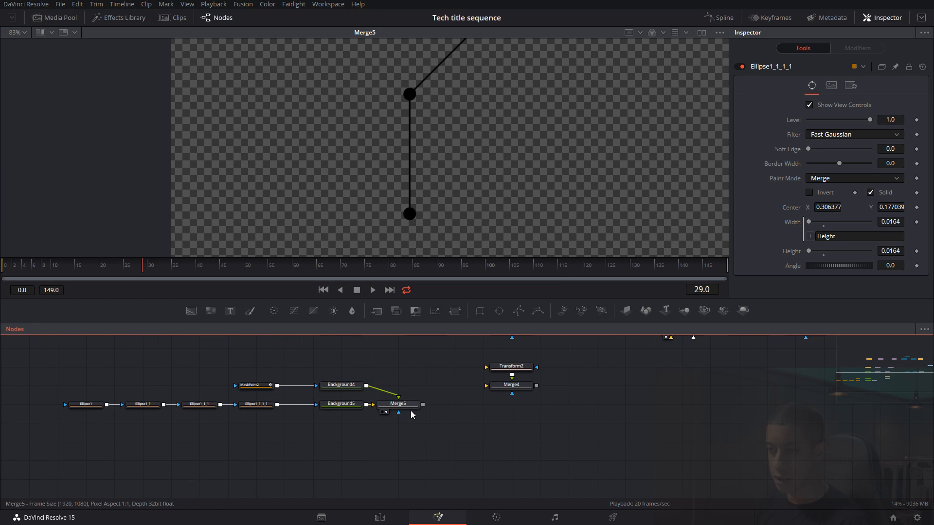
drag(422, 405, 486, 367)
drag(423, 405, 545, 144)
scroll(545, 144, down, 2)
scroll(491, 167, up, 3)
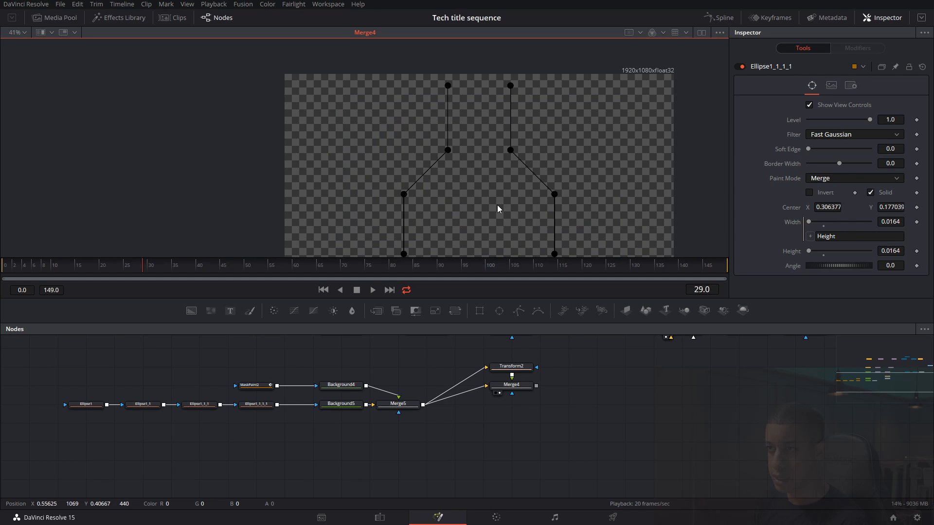
click(597, 390)
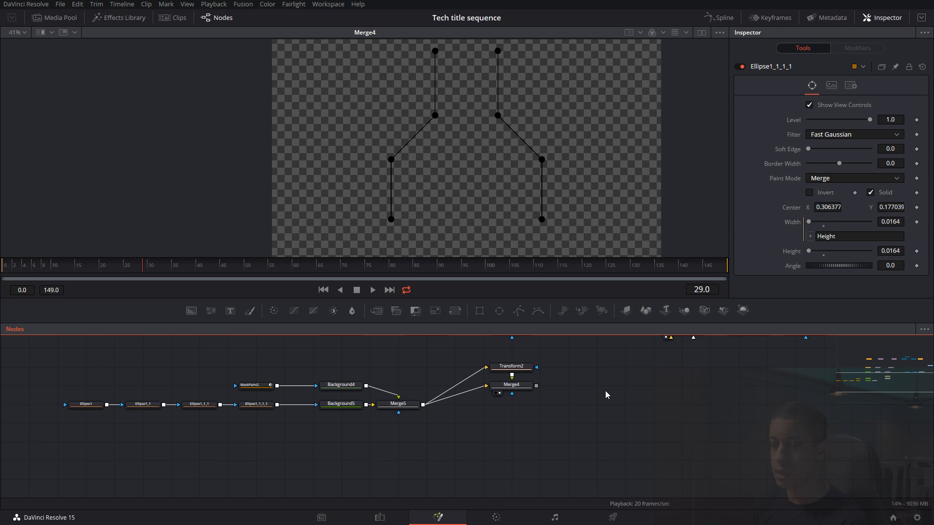
Set the color of Background4 and Background5 to white
click(342, 386)
drag(836, 191, 801, 168)
click(335, 405)
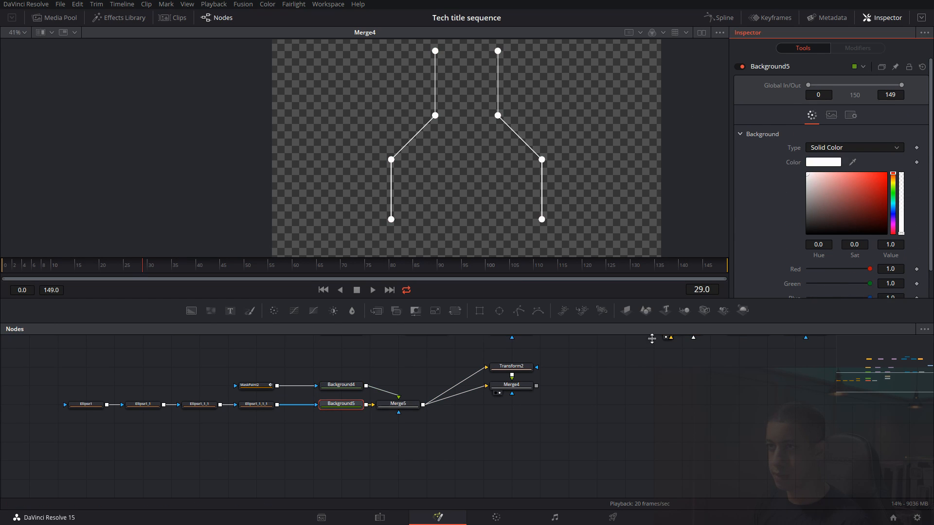
click(630, 389)
drag(643, 392, 608, 390)
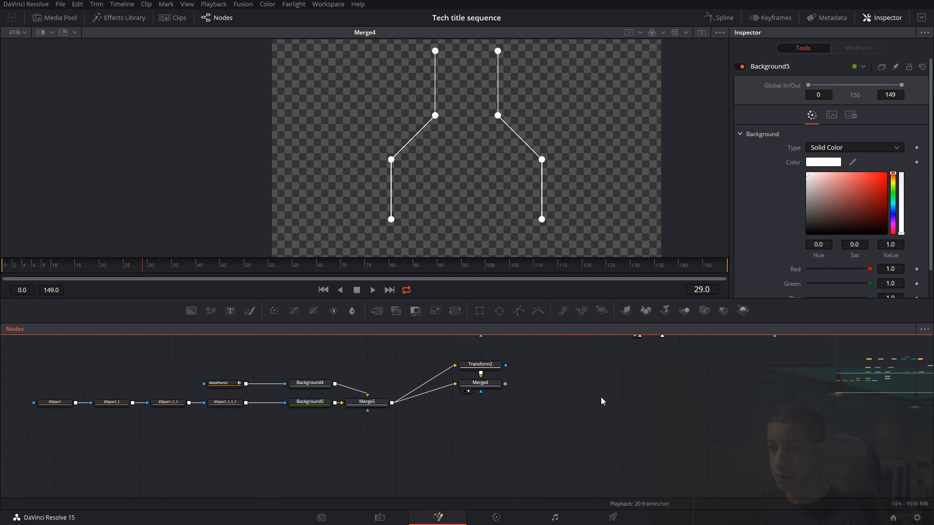
Add a new Background node below Merge4 and make it fully transparent
drag(513, 360, 497, 397)
click(491, 398)
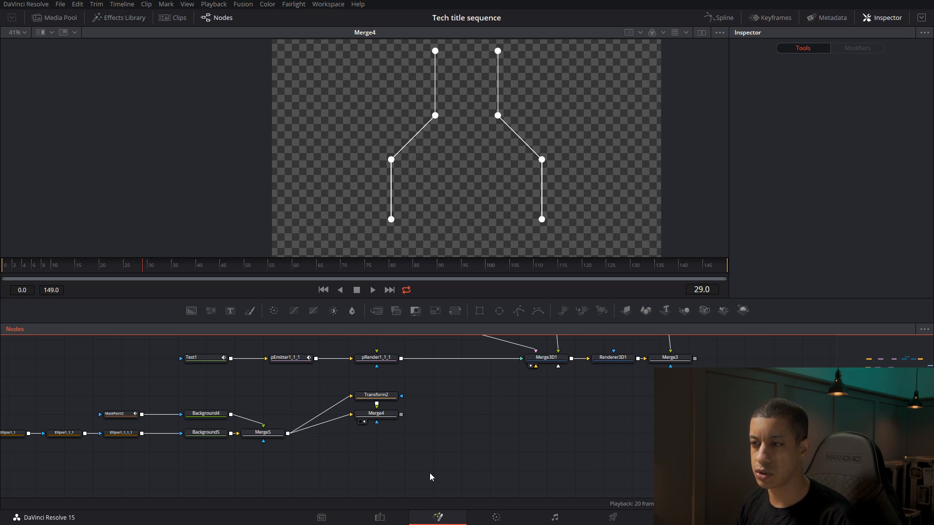
drag(191, 315, 375, 451)
scroll(802, 265, down, 2)
drag(869, 283, 759, 292)
Merge Merge4 over Background6 in a new Merge node and display that merge in the viewer
drag(400, 415, 400, 455)
drag(401, 415, 403, 459)
drag(444, 456, 539, 245)
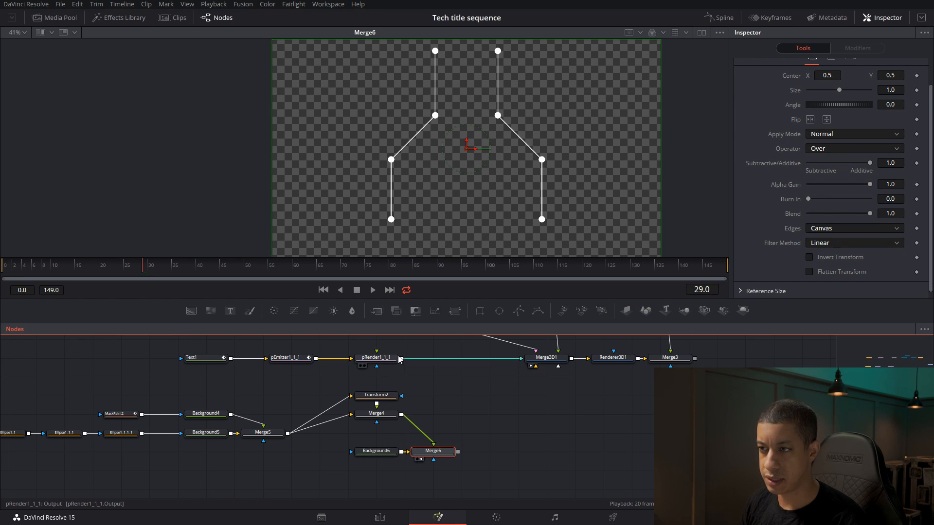
Mask Merge6 with a Rectangle set to Width 1.0, Height 0.11 and Soft Edge about 0.0189
drag(480, 313, 434, 459)
click(378, 474)
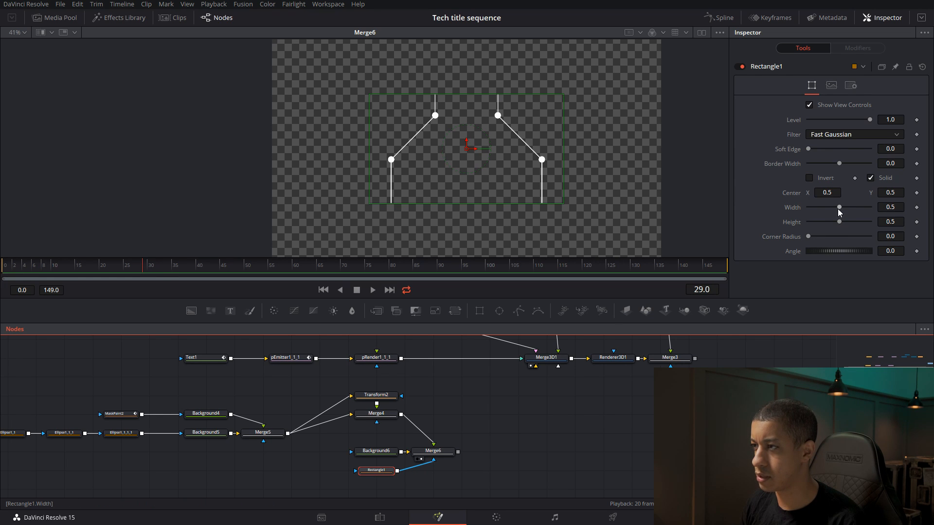
drag(839, 208, 815, 229)
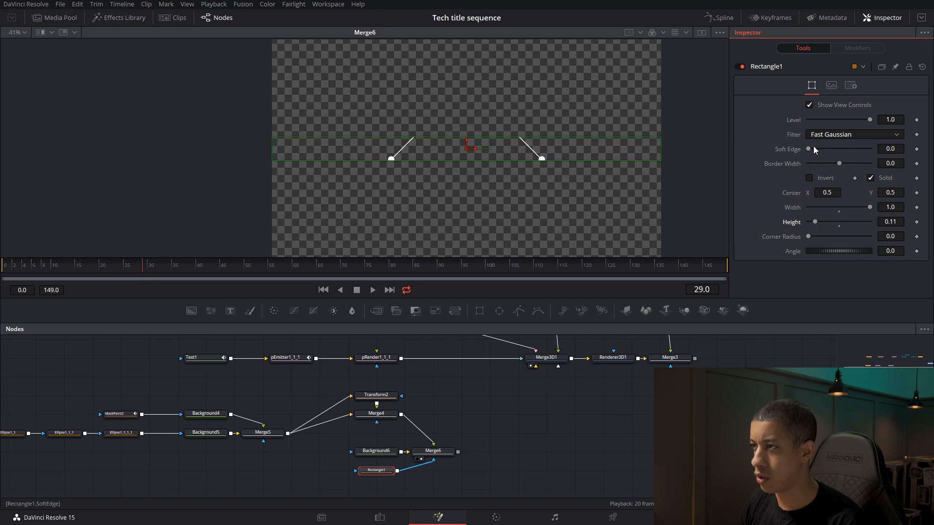
mouse_move(823, 150)
mouse_down()
mouse_move(834, 148)
mouse_move(815, 155)
mouse_up()
click(490, 449)
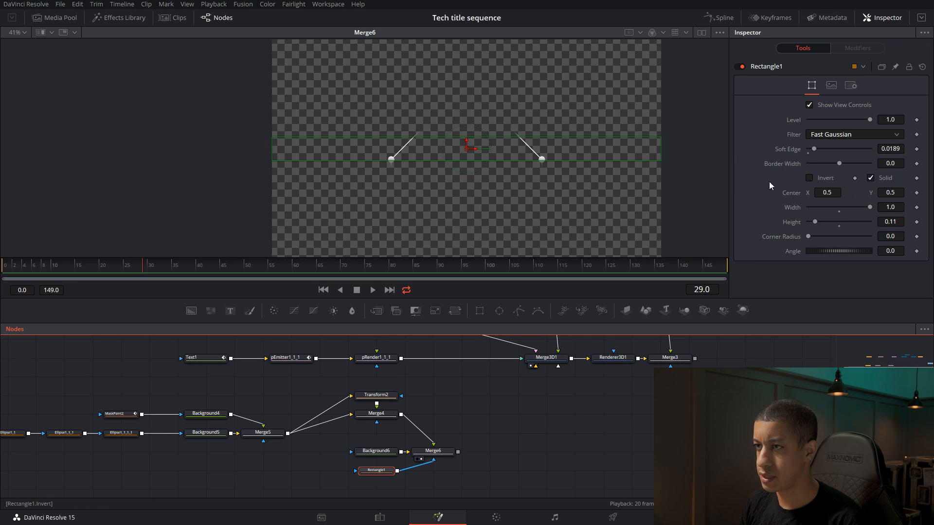
Animate the rectangle mask's Center Y from -0.04 at frame 0 to about 1.0526 at frame 10, just above the frame
drag(466, 142, 456, 258)
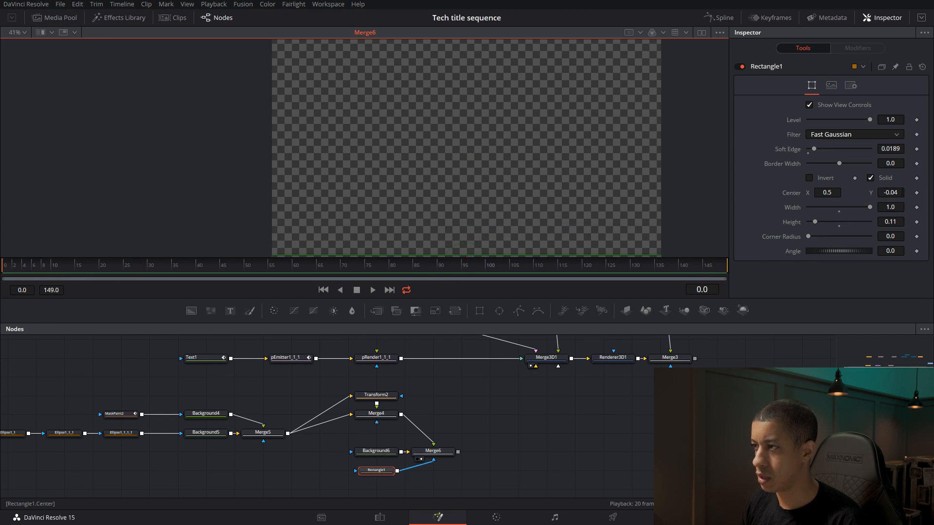
click(916, 193)
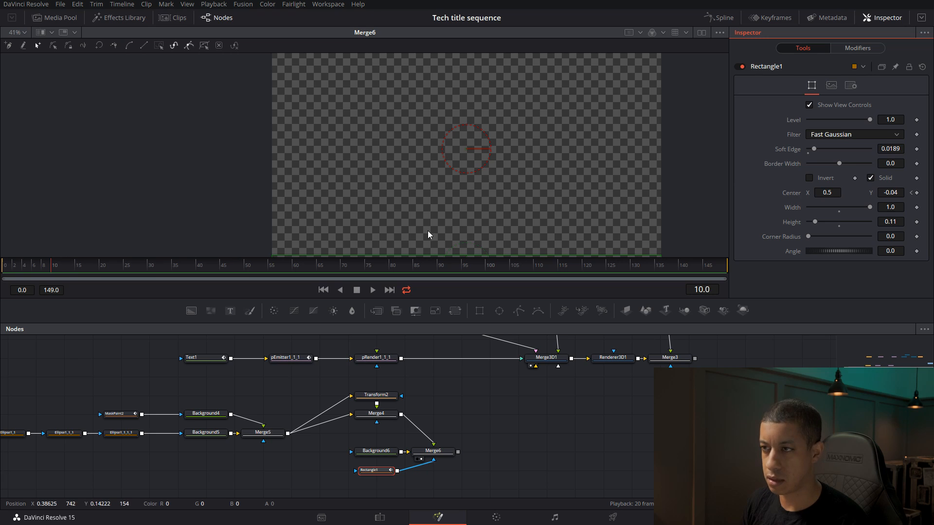
drag(896, 193, 513, 279)
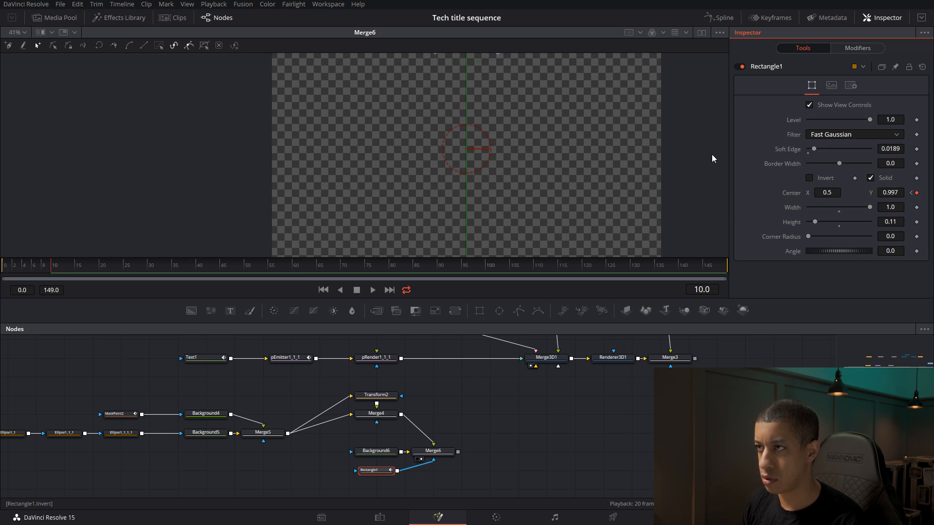
click(17, 32)
click(15, 46)
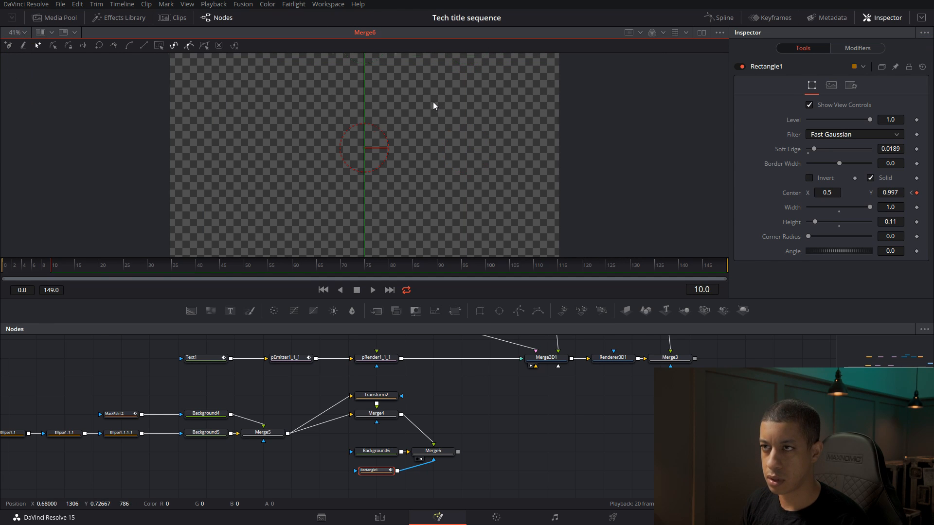
drag(365, 117, 365, 104)
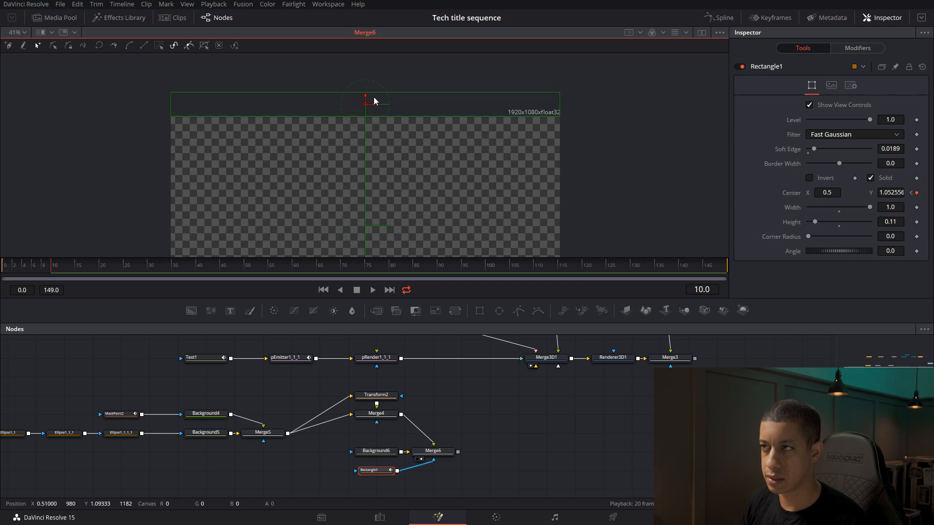
Open the Spline editor and its display options for the rectangle mask's animation
click(724, 19)
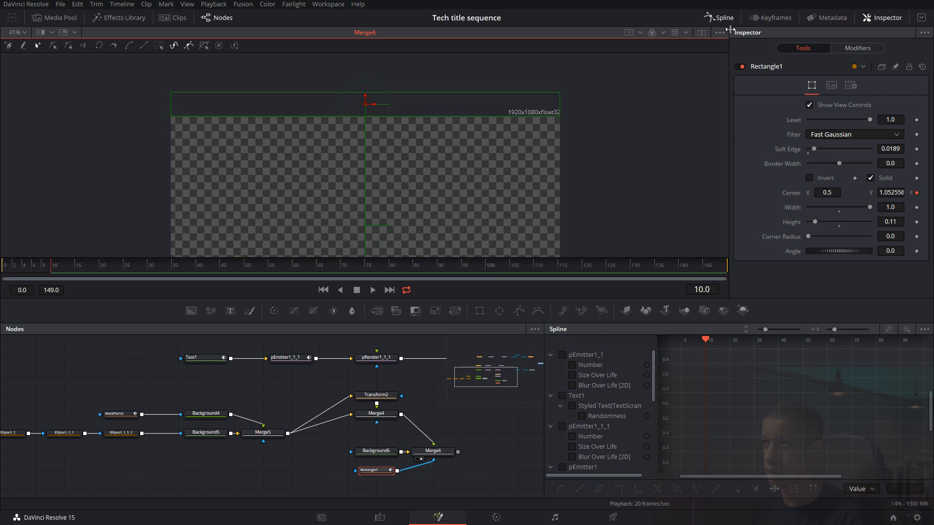
click(924, 329)
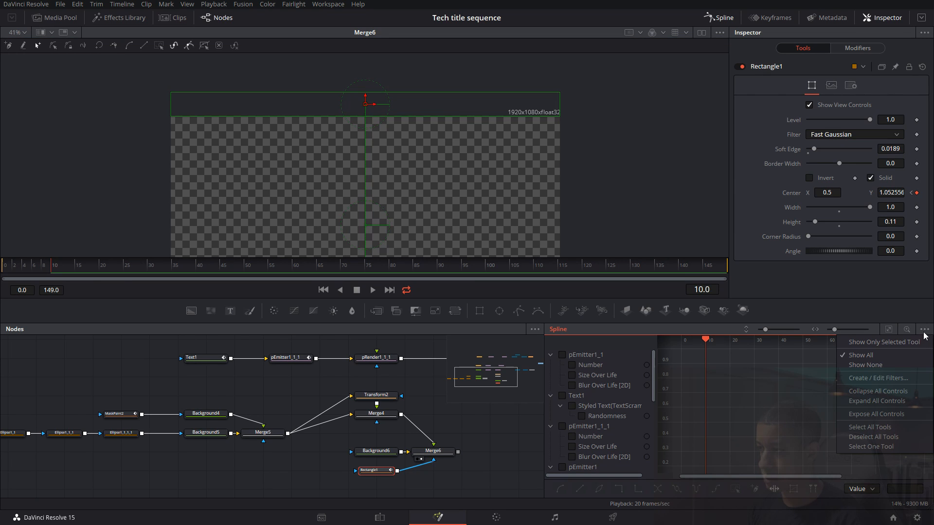
Show only the selected Rectangle1 tool's splines, enable its Displacement curve and fit the curve to the graph
click(864, 342)
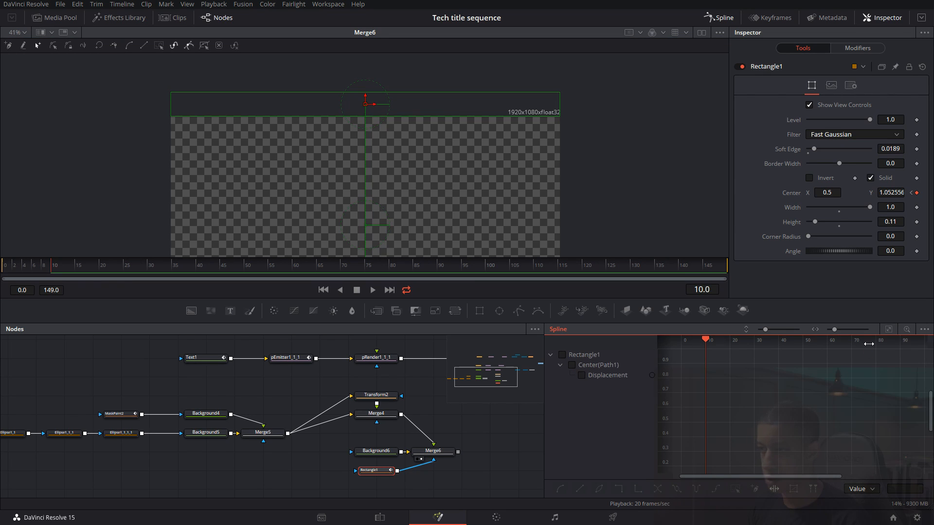
click(602, 376)
click(888, 331)
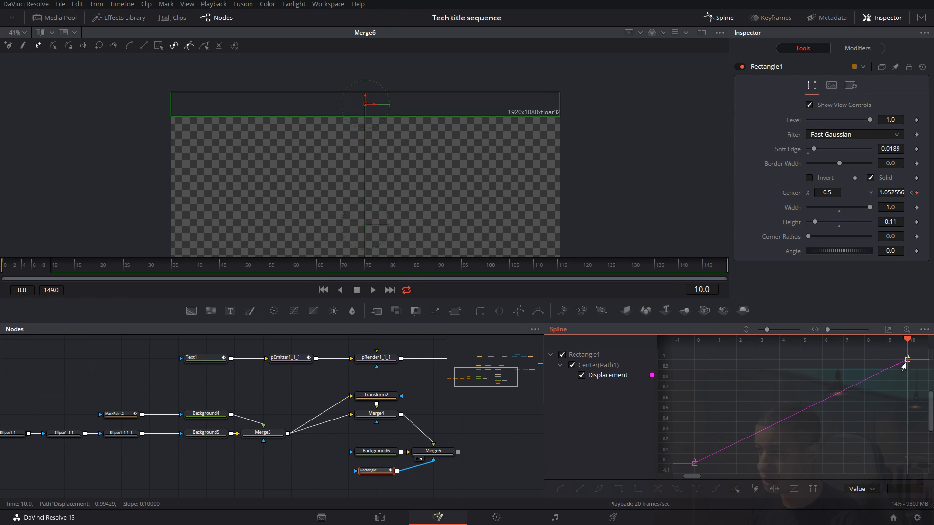
Select both Displacement keyframes of Rectangle1 and set the curve to repeat with the Loop option
drag(915, 354, 683, 481)
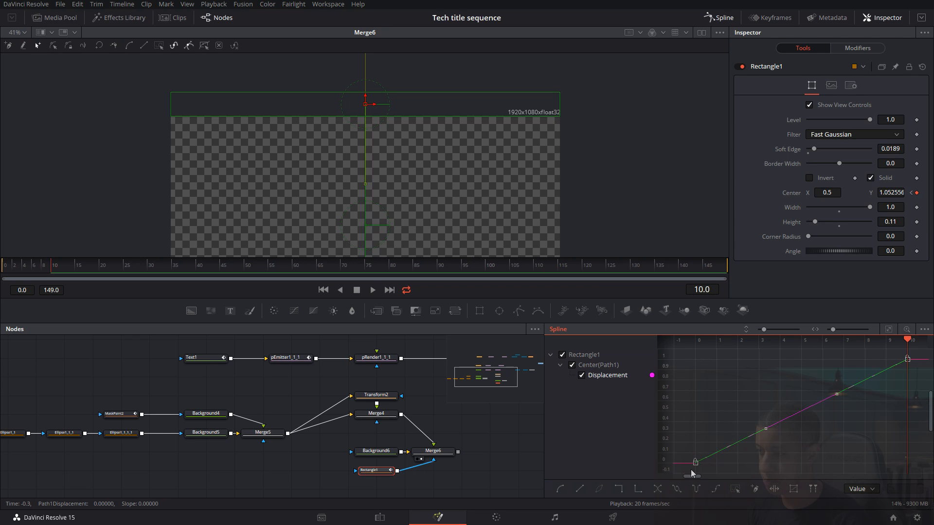
right_click(695, 466)
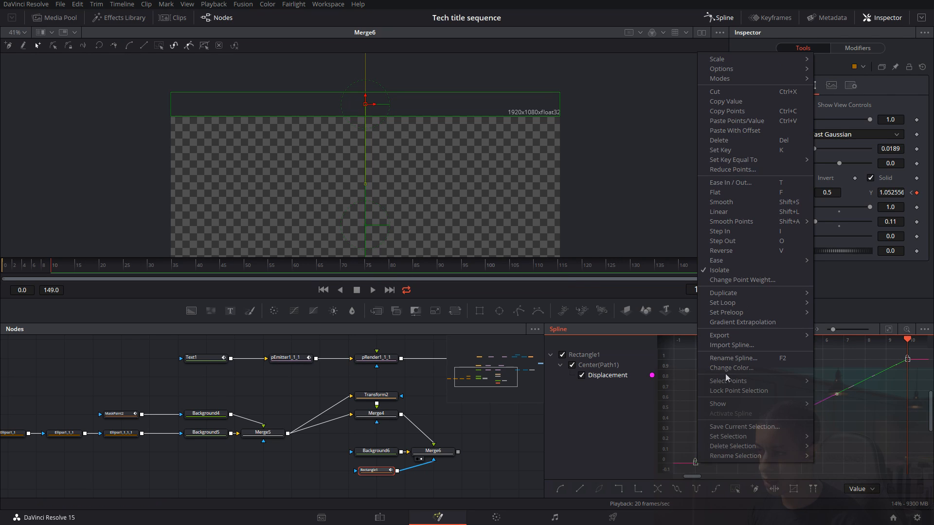
mouse_move(764, 336)
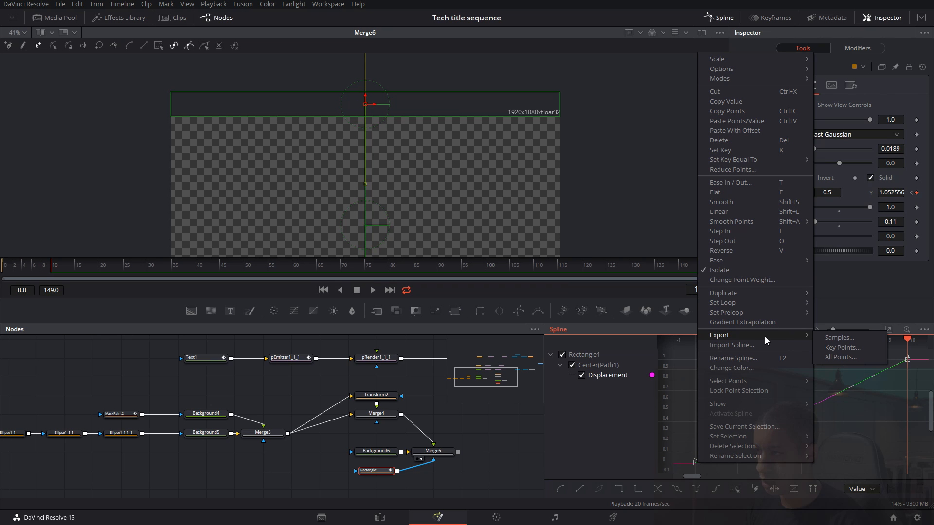
mouse_move(774, 304)
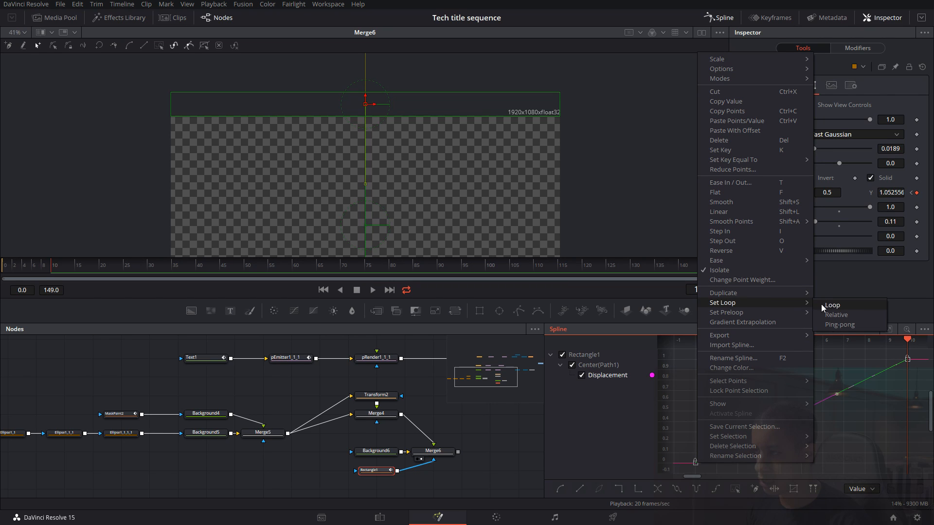
click(858, 308)
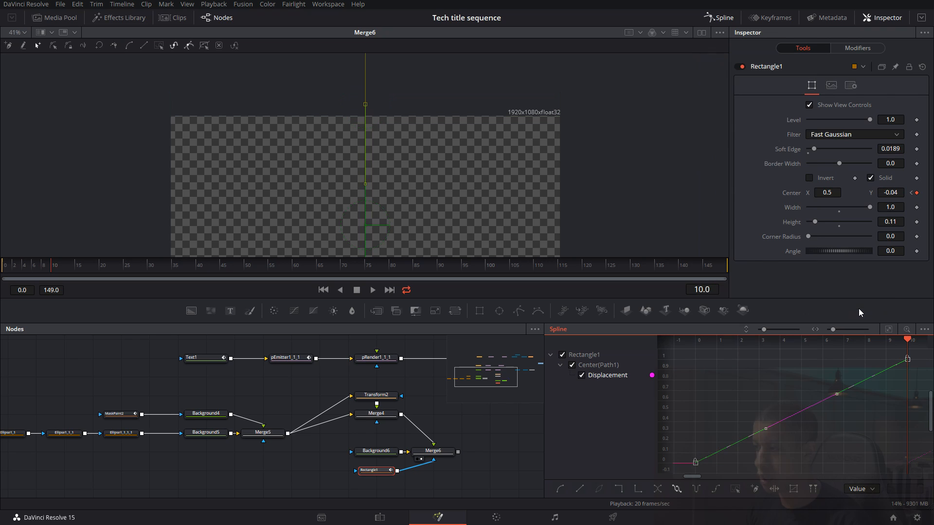
Play the Merge6 animation from frame 0 to check the looping line motion
click(2, 262)
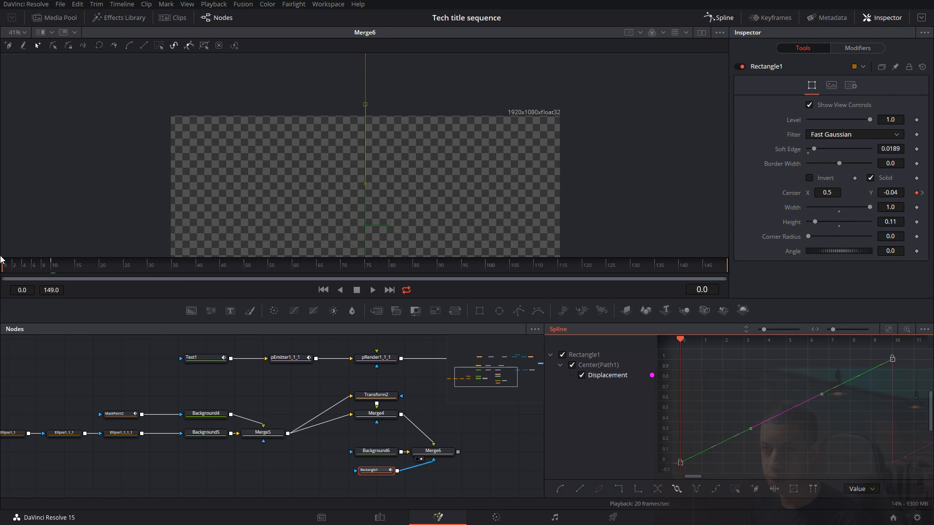
scroll(430, 224, down, 1)
drag(450, 226, 461, 171)
key(space)
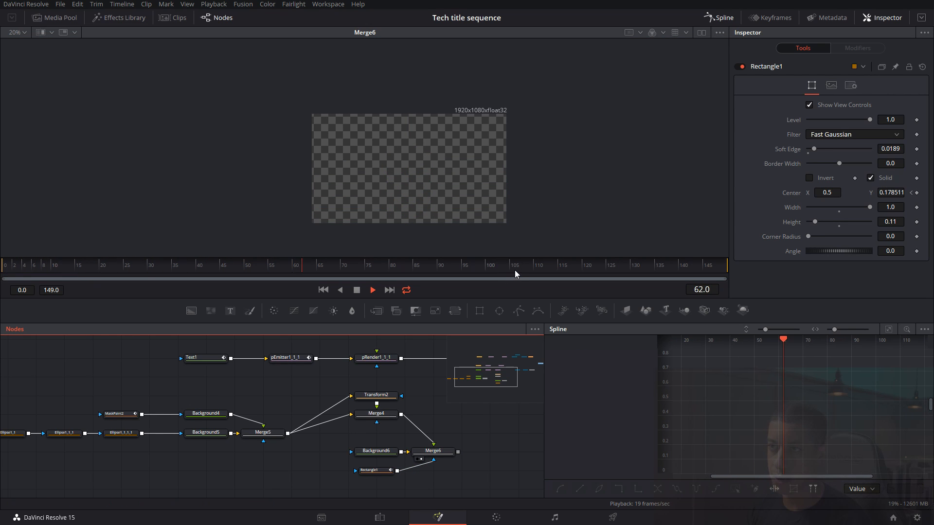
click(2, 265)
key(space)
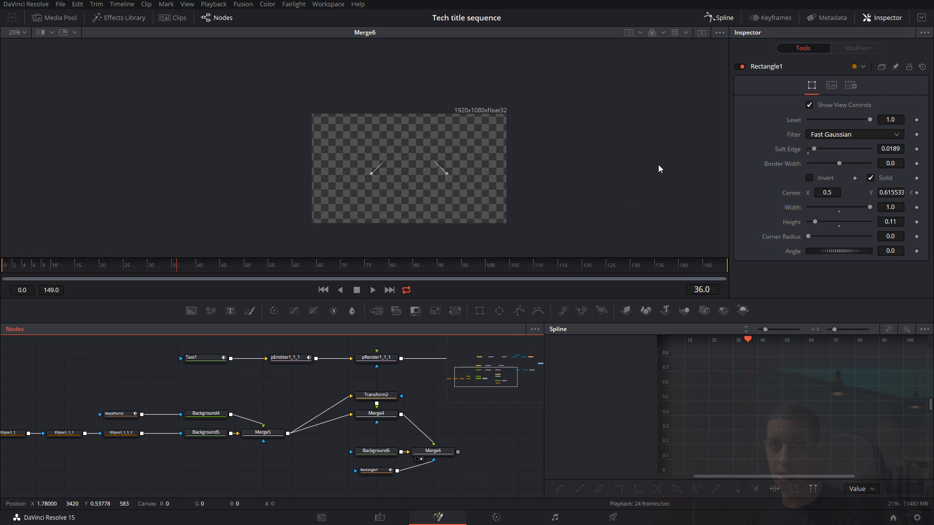
Close the spline editor, add an Image Plane 3D node beside Merge6 and feed Merge6's output into it
click(722, 18)
drag(620, 410, 610, 411)
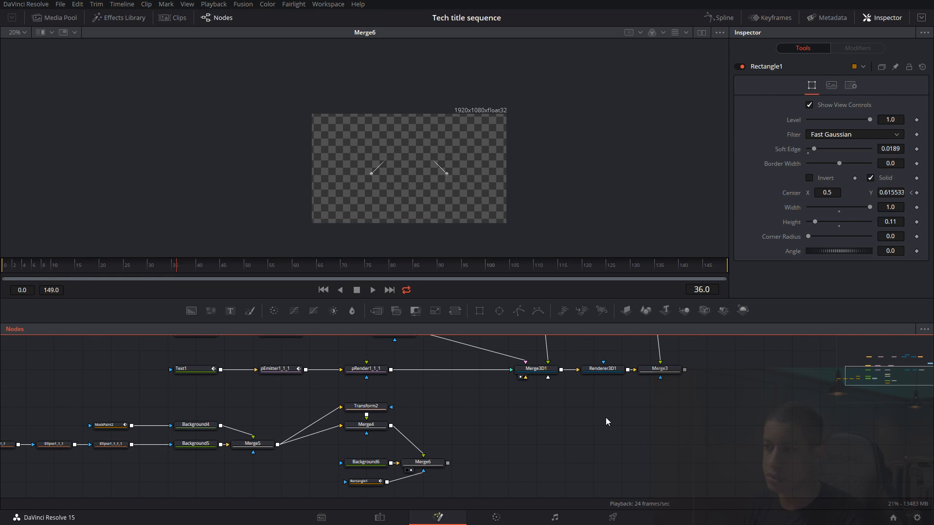
drag(631, 316, 511, 445)
drag(622, 454, 624, 447)
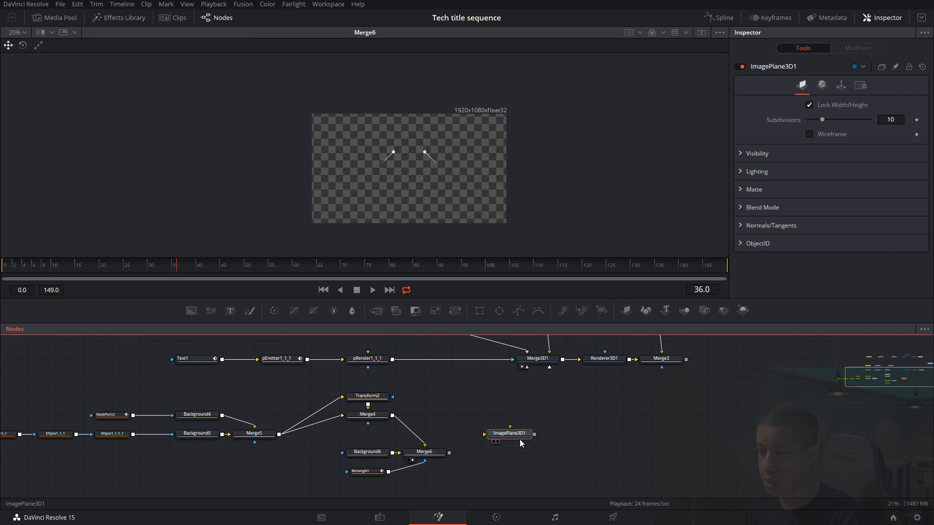
drag(500, 438, 528, 438)
drag(449, 453, 527, 440)
drag(450, 452, 528, 439)
drag(450, 452, 544, 437)
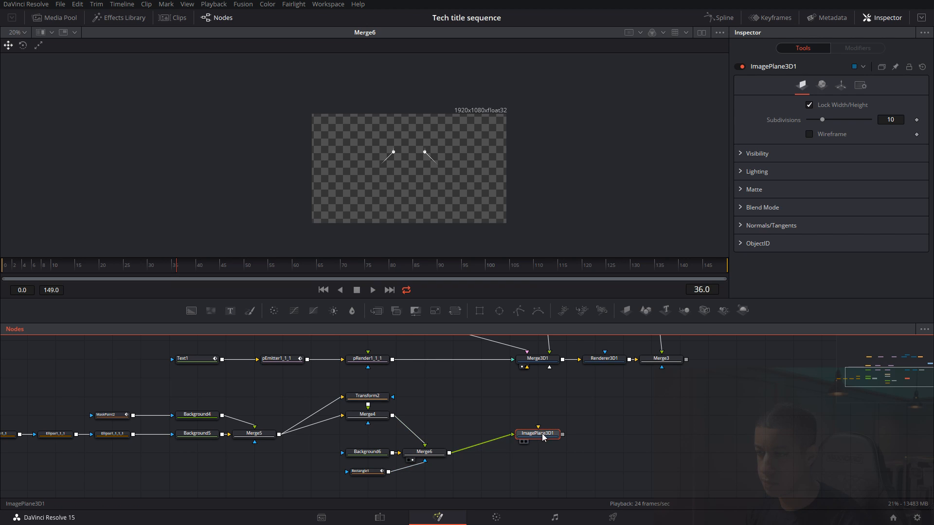
Connect the ImagePlane3D1 output to Merge3D1
drag(640, 411, 610, 435)
scroll(583, 430, down, 3)
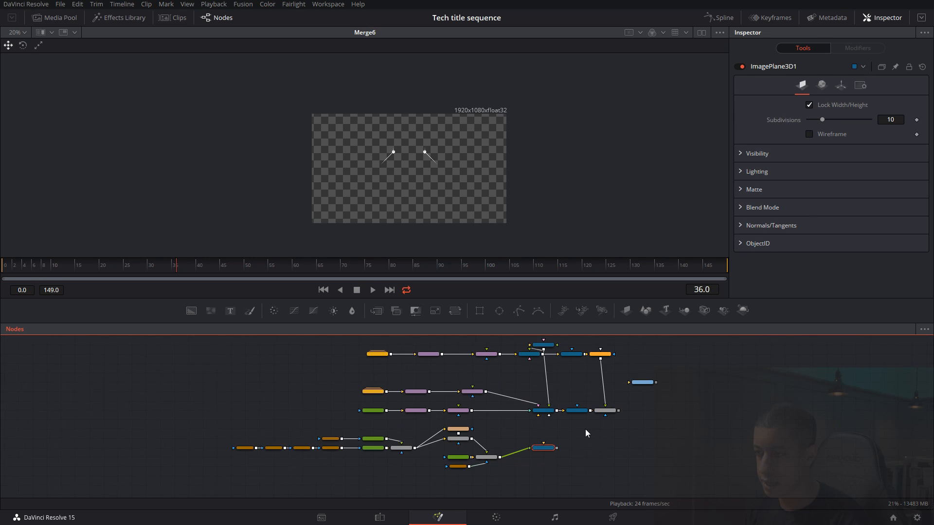
scroll(594, 427, up, 3)
drag(518, 469, 491, 396)
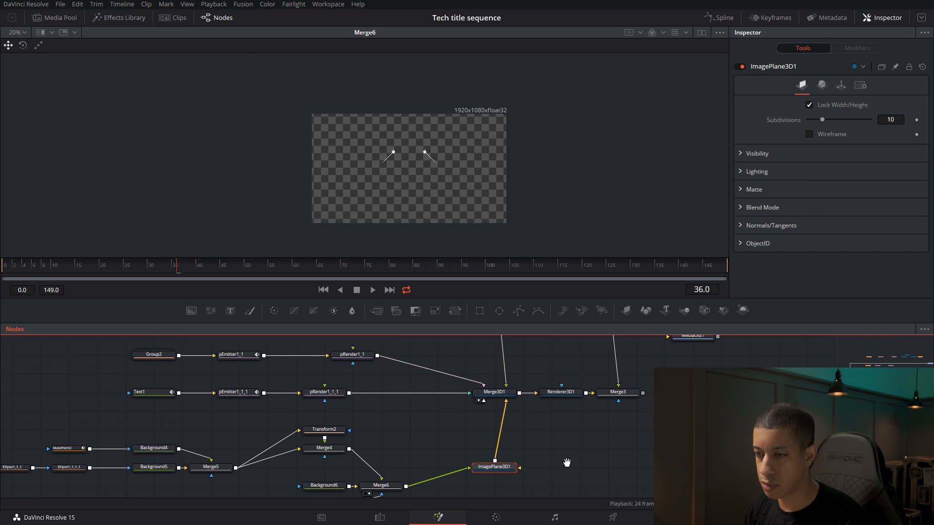
Group all the nodes that build the line graphic, from the ellipse masks through Merge6
scroll(362, 369, down, 3)
drag(120, 392, 372, 446)
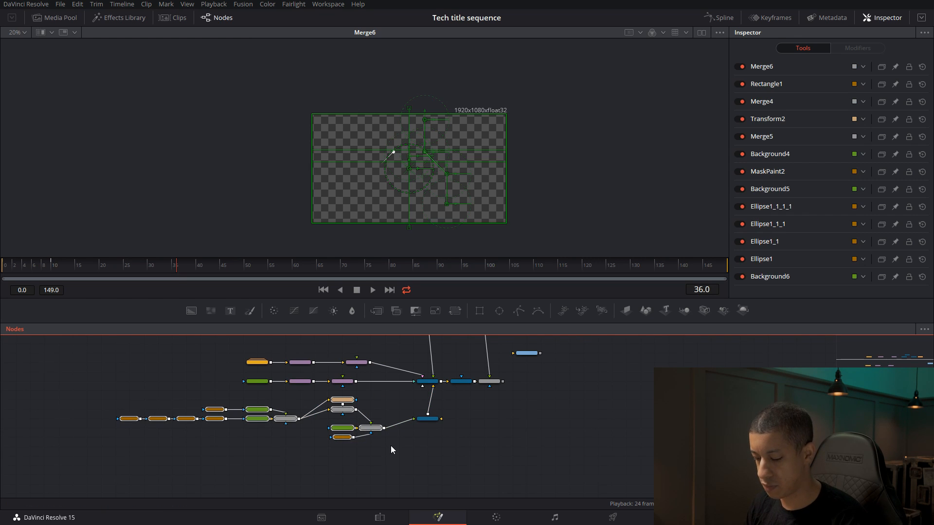
key(ctrl+g)
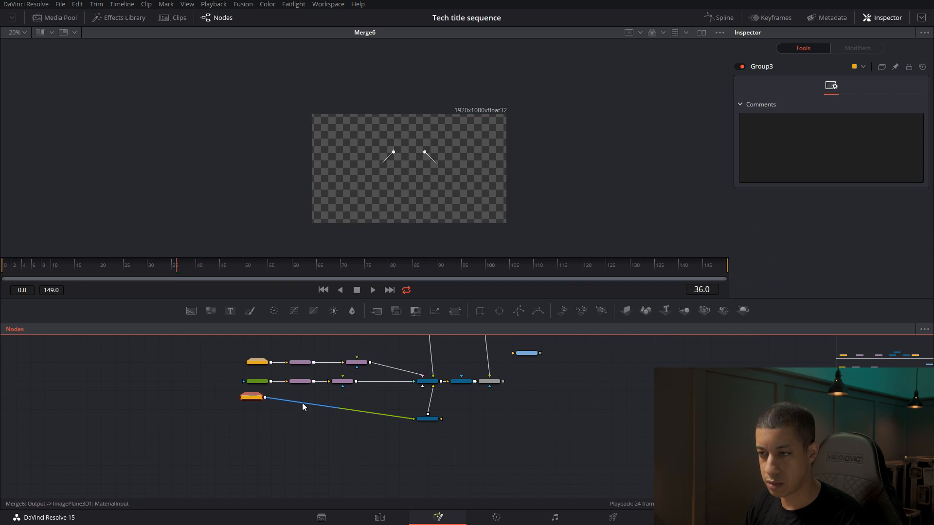
Line up the new group and the image plane node in a row below the Text1 chain
drag(428, 419, 366, 404)
click(370, 399)
scroll(335, 406, up, 3)
drag(526, 424, 521, 431)
click(170, 416)
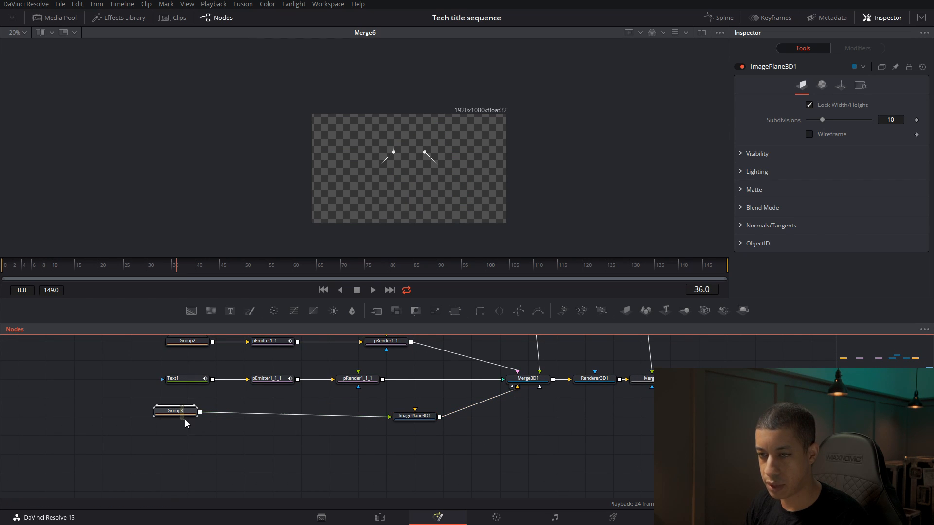
drag(171, 416, 180, 422)
click(615, 422)
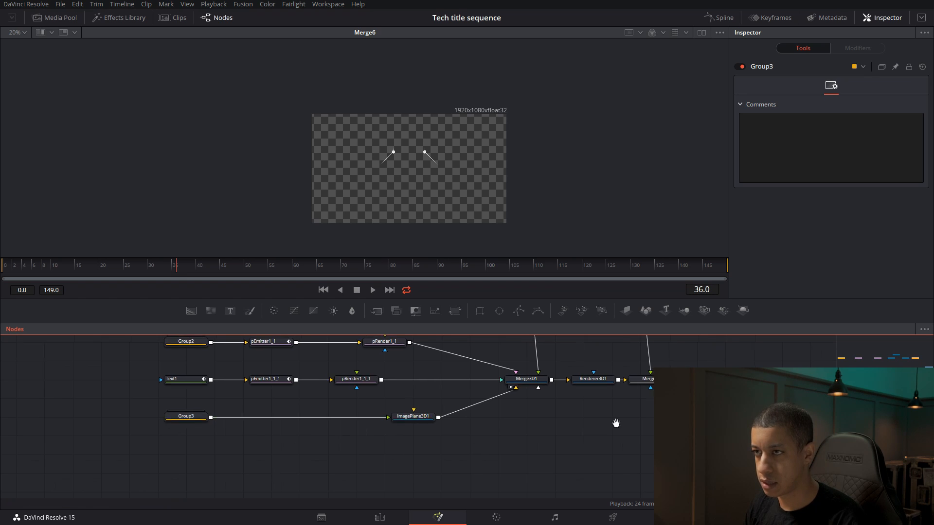
Display Merge3D1 in the viewer and set ImagePlane3D1's X Rotation to -90
drag(614, 422, 550, 444)
drag(464, 400, 452, 224)
click(350, 436)
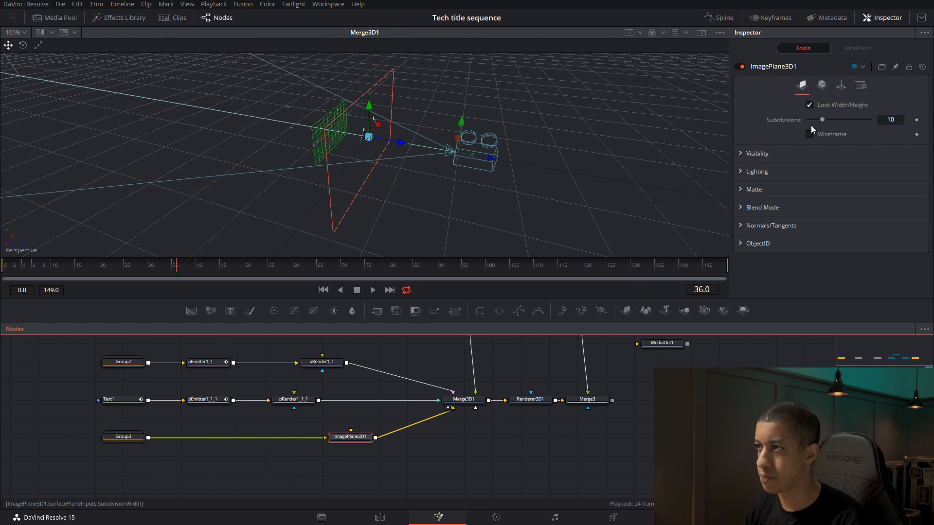
click(840, 86)
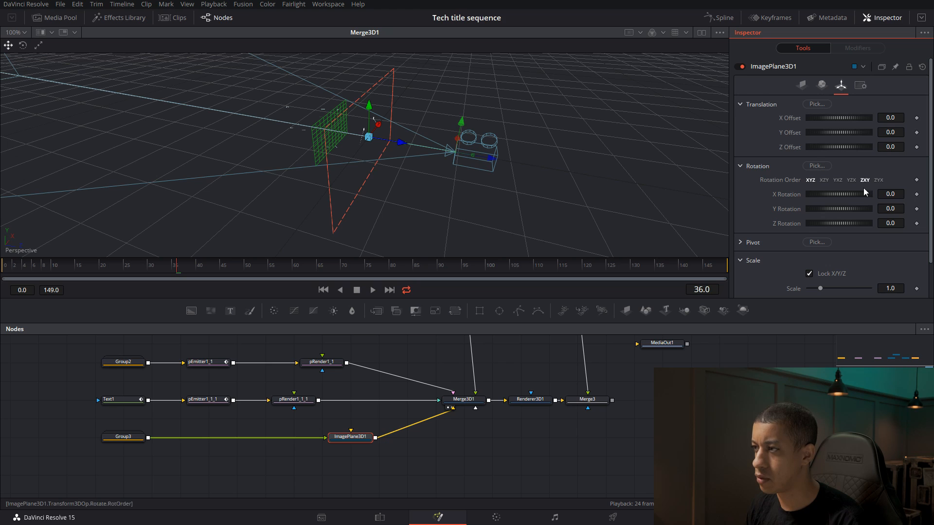
drag(838, 195, 873, 195)
text(-90)
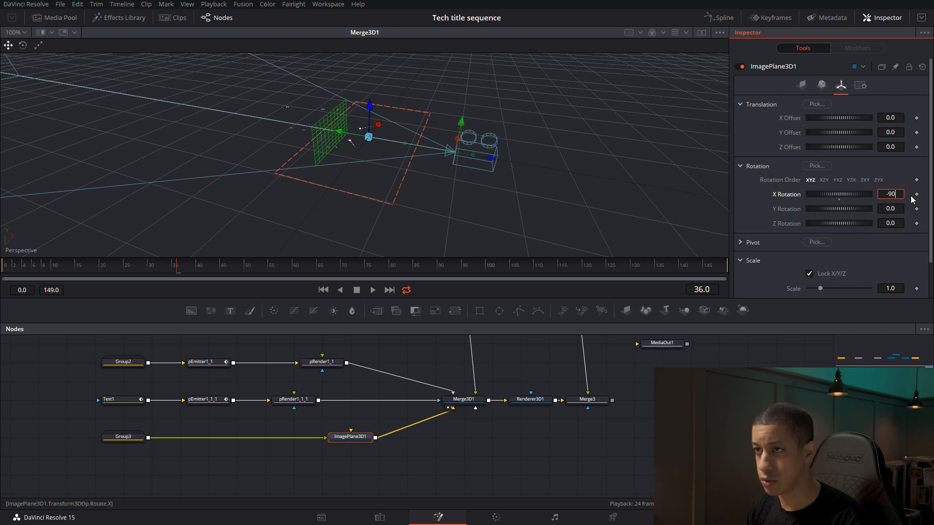
key(Tab)
Move the image plane to a Y Offset of about -0.095 and a Z Offset of about -0.258
drag(497, 126, 495, 176)
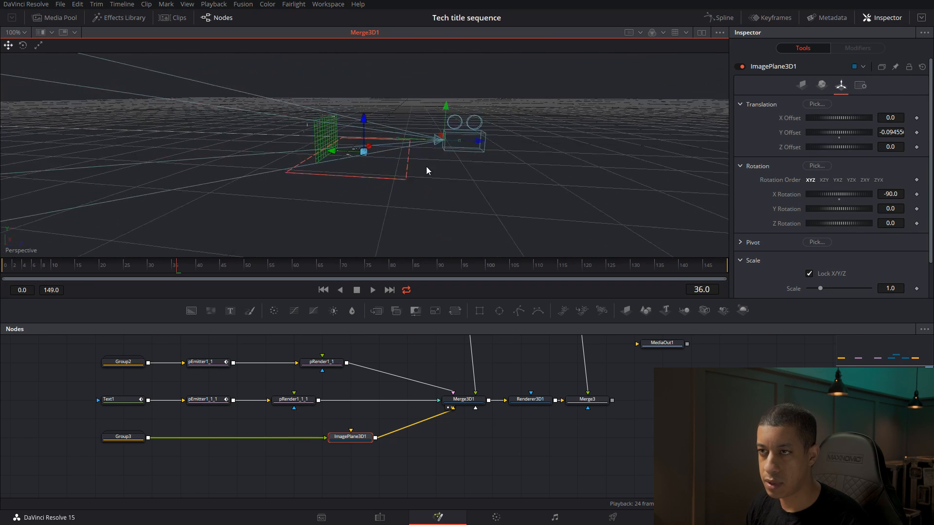
drag(334, 154, 294, 150)
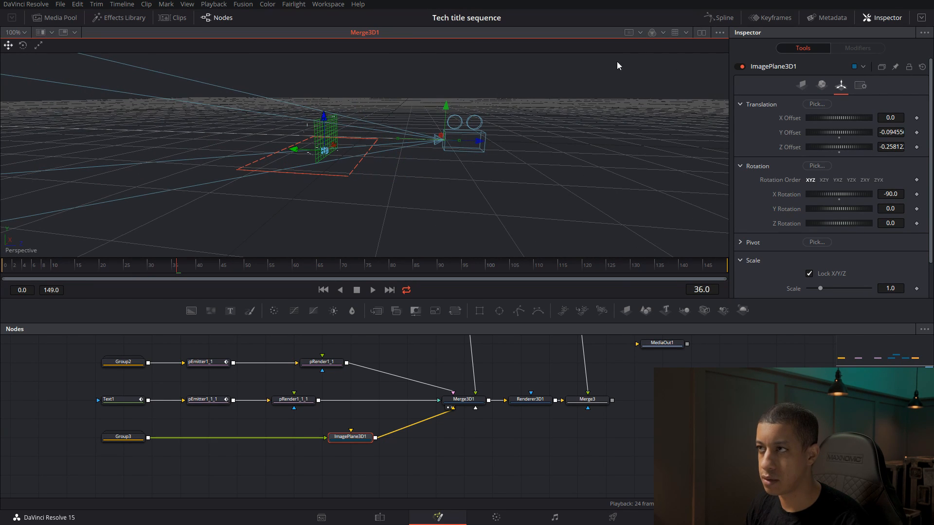
Enable dual viewers, show Merge3 in the second one and return the playhead to frame 0
click(700, 32)
drag(635, 375, 588, 402)
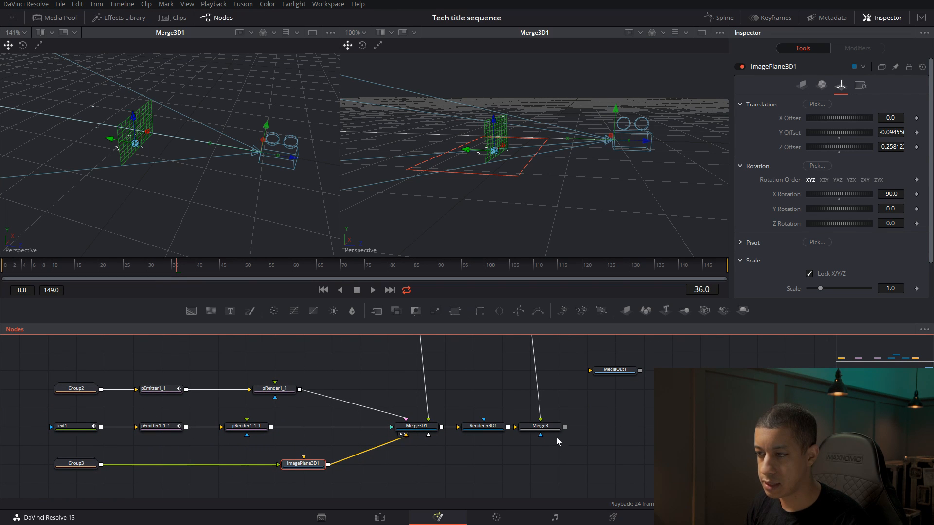
click(528, 434)
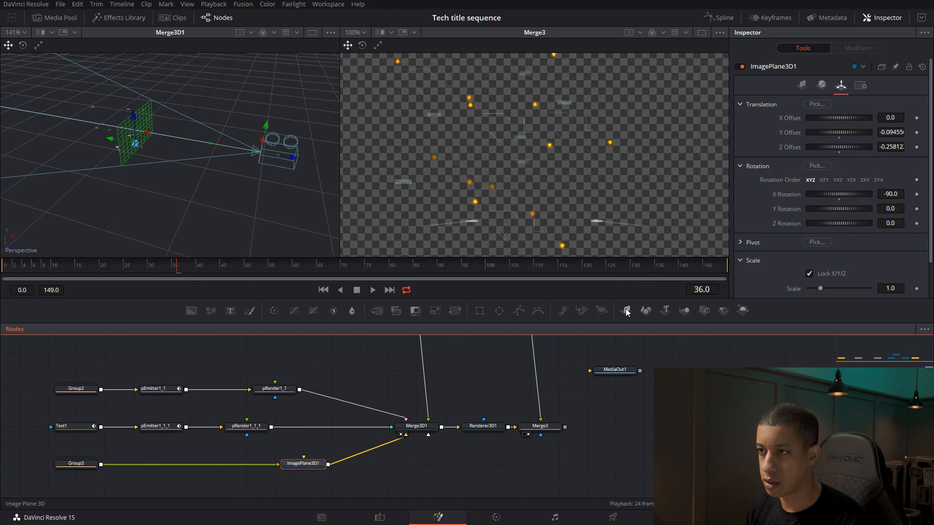
drag(162, 268, 4, 278)
Duplicate the Renderer3D1 node below the original and connect ImagePlane3D1 to the copy
drag(591, 485, 611, 444)
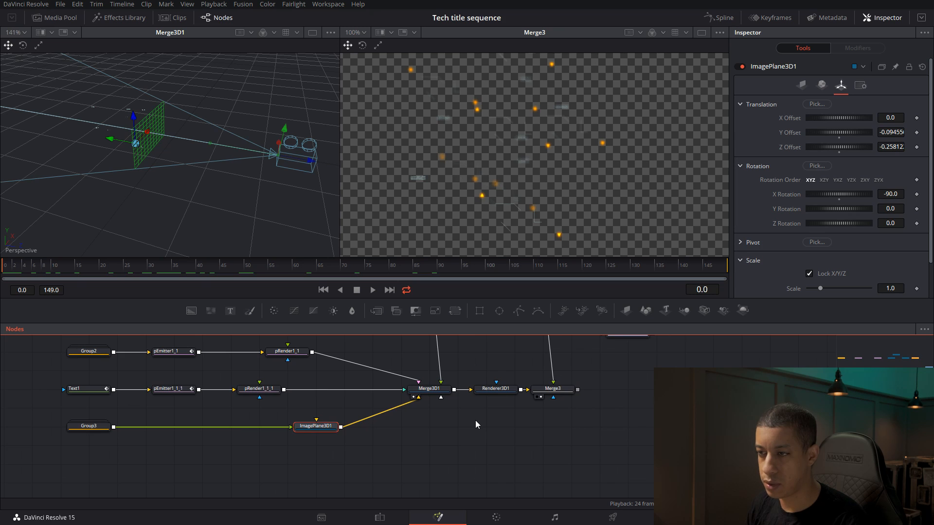
click(495, 389)
key(ctrl+v)
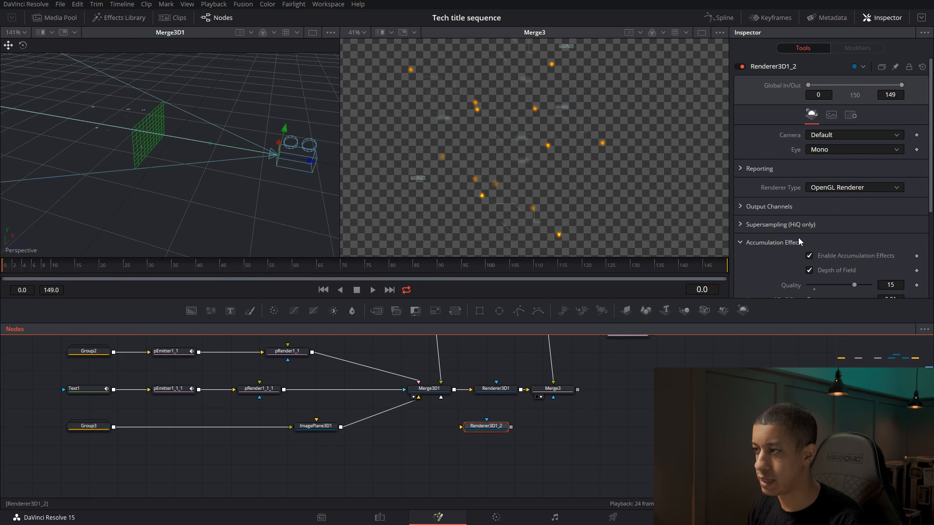
drag(340, 427, 486, 429)
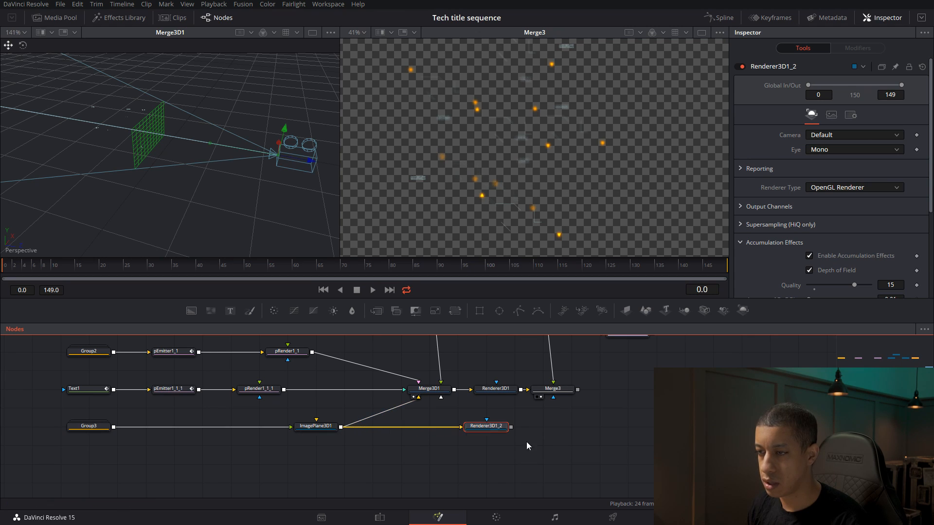
Turn off Enable Accumulation Effects on the duplicated renderer
scroll(544, 428, right, 3)
scroll(843, 235, down, 3)
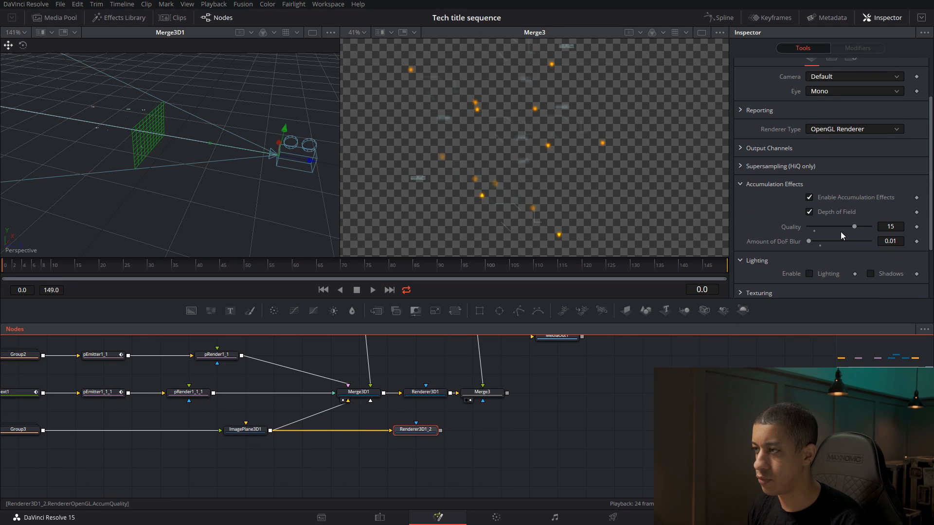
click(809, 197)
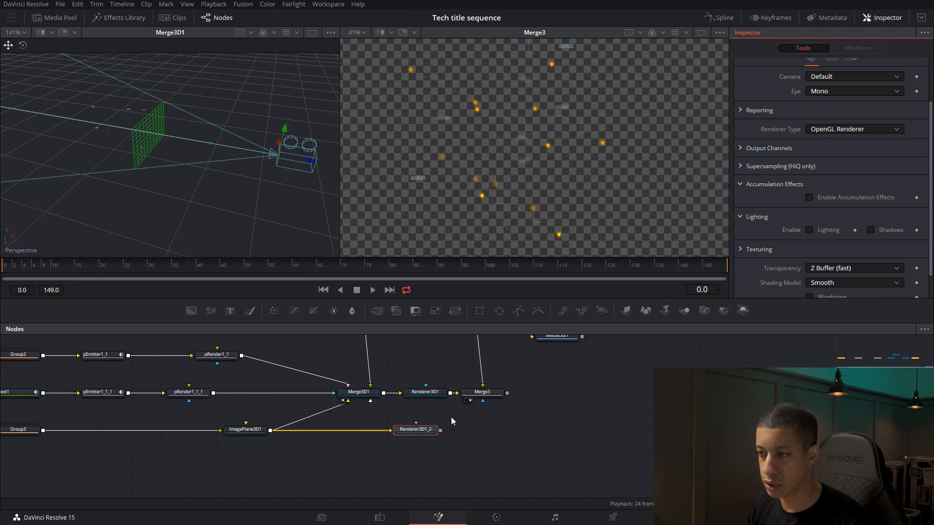
Combine Merge3 and the duplicated renderer in a new Merge node and disconnect the image plane from Merge3D1
drag(507, 392, 435, 393)
click(477, 395)
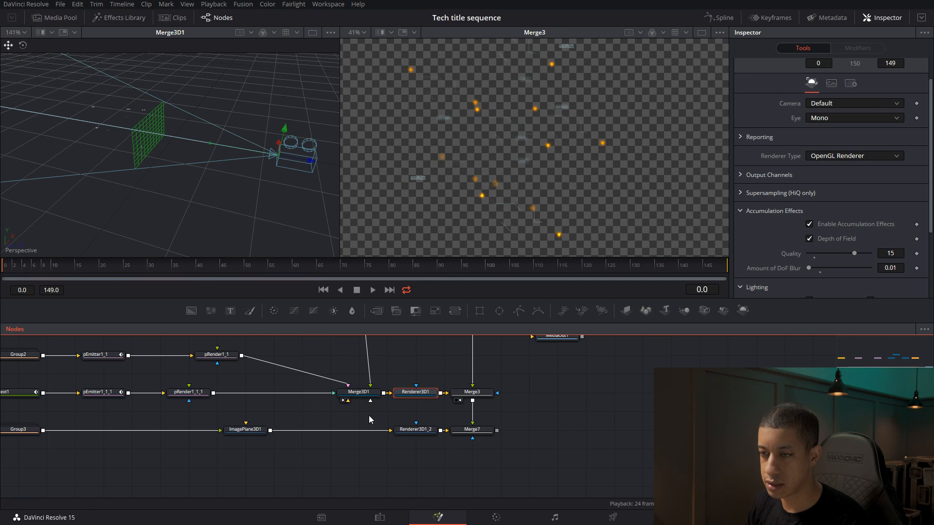
Display the new Merge7 node in the second viewer and play and scrub the timeline to check the composite
key(space)
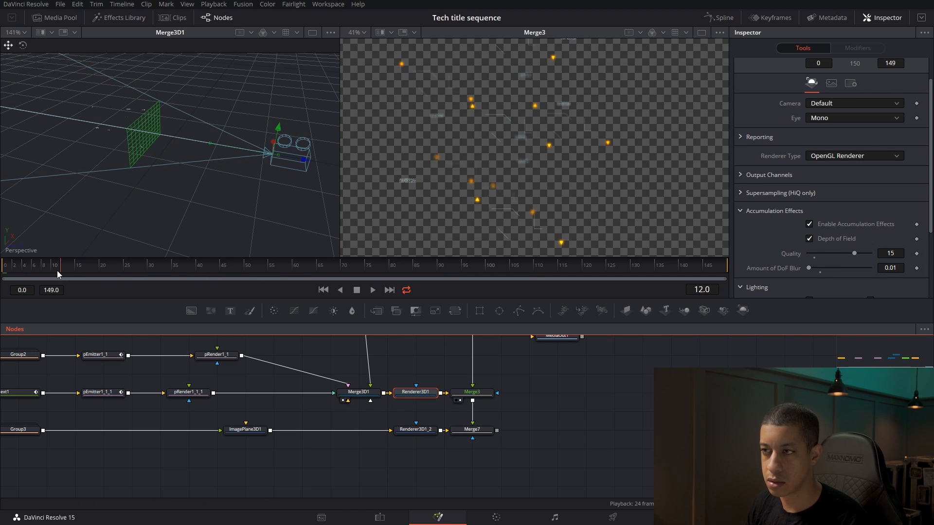
key(space)
drag(487, 431, 537, 189)
drag(105, 270, 191, 269)
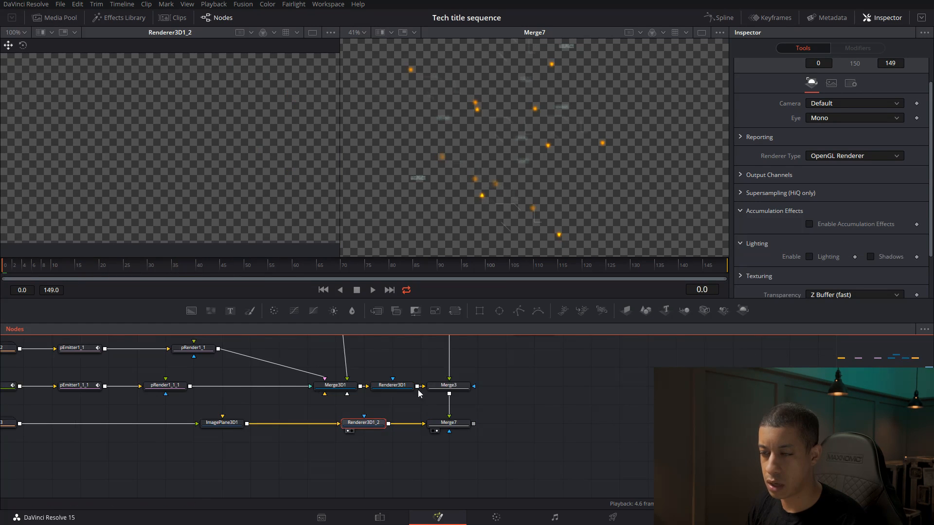
scroll(450, 377, down, 3)
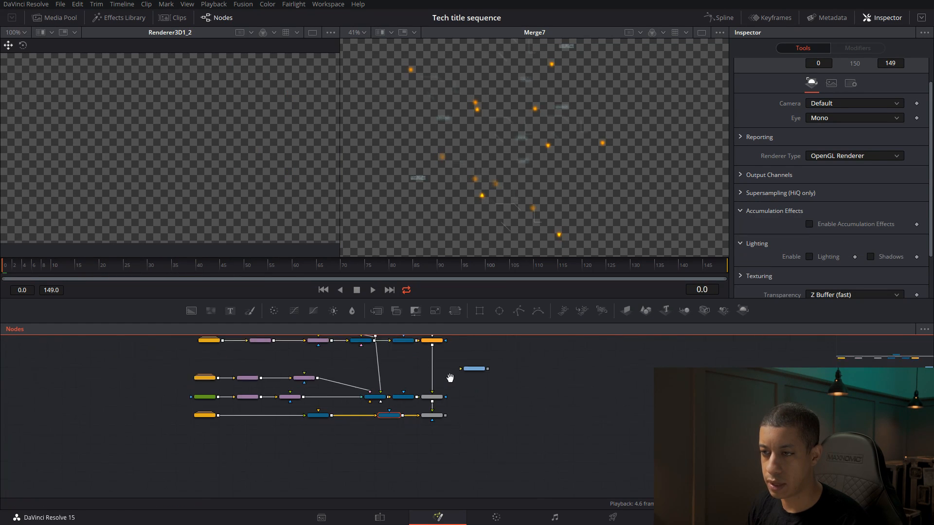
Insert a Merge 3D node between ImagePlane3D1 and the duplicated renderer and connect the scene camera to it
drag(449, 378, 459, 427)
drag(384, 381, 342, 465)
scroll(399, 471, up, 3)
drag(407, 479, 364, 438)
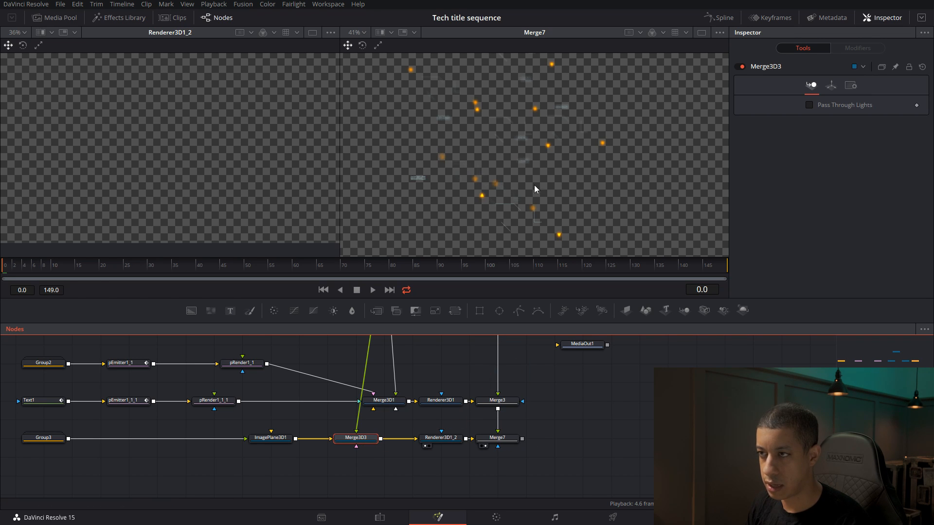
Display Merge3D3 in the first viewer and scrub the timeline to frame 56
click(439, 438)
drag(355, 438, 171, 188)
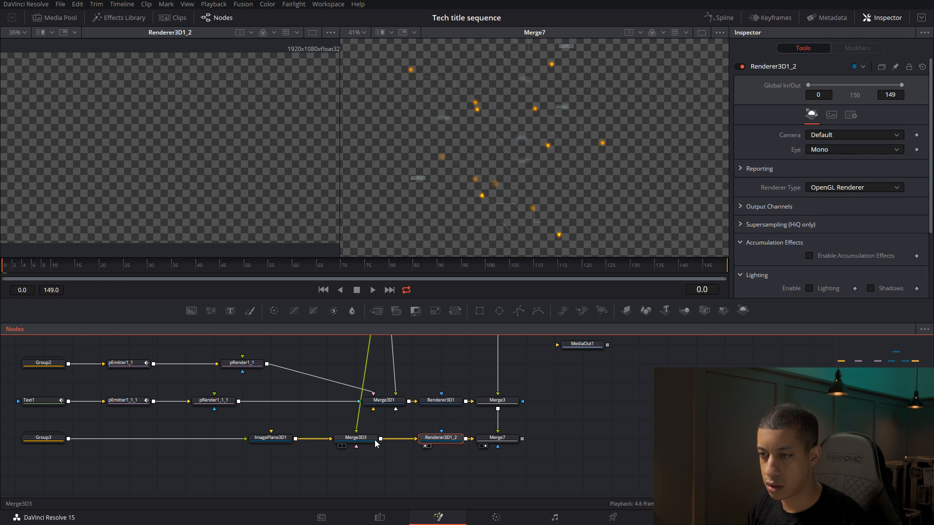
drag(169, 267, 245, 266)
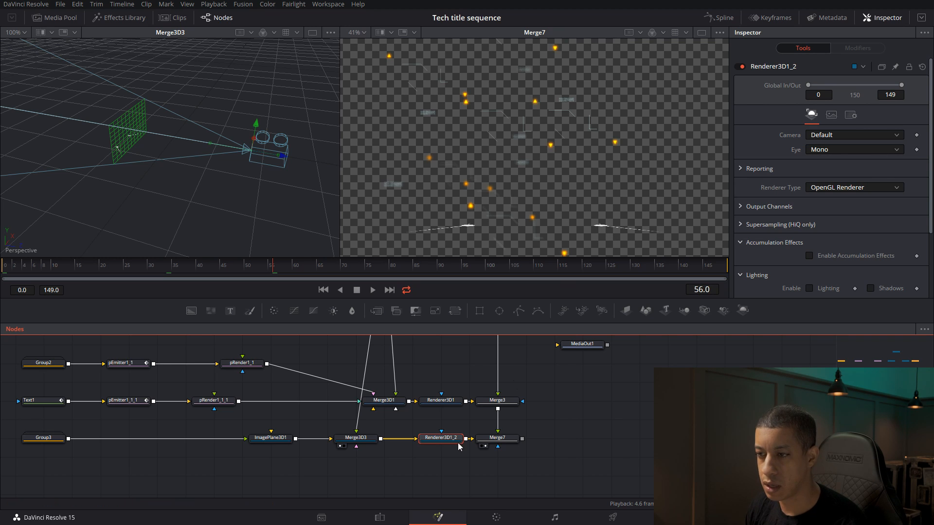
Move ImagePlane3D1 to a Z offset of about -0.32, tilt it to an X rotation of -78, and preview the playback
click(268, 438)
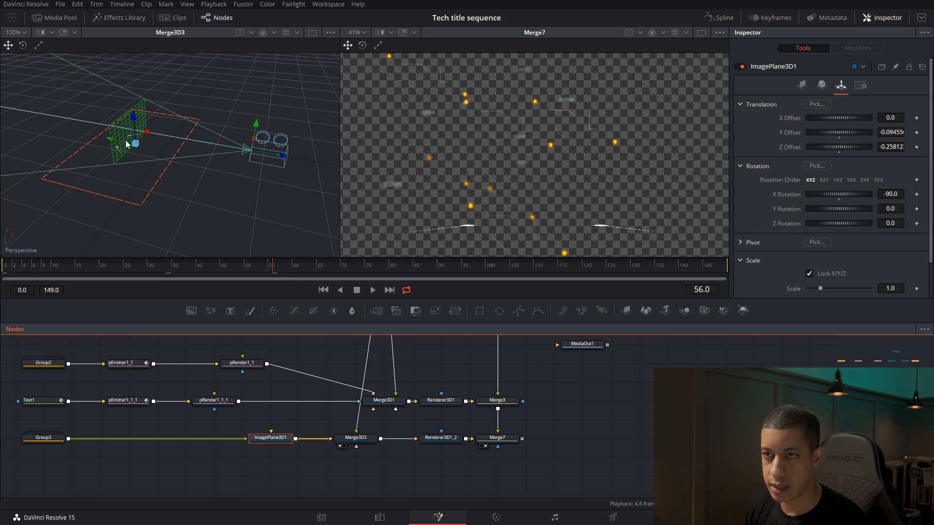
drag(112, 142, 98, 141)
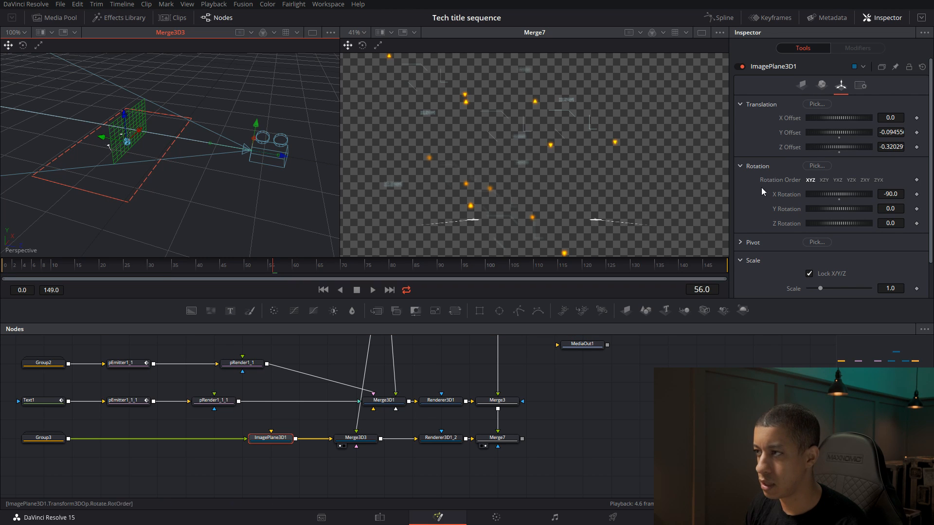
drag(847, 194, 869, 199)
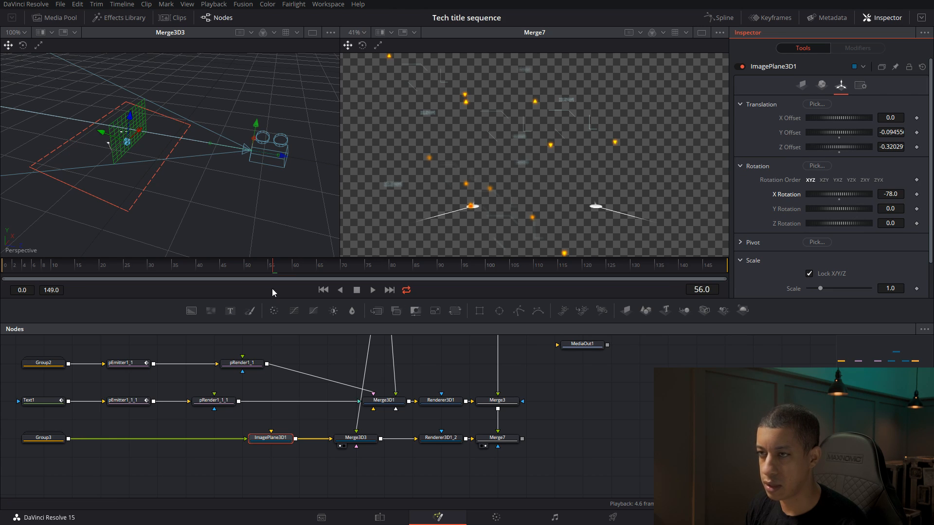
click(129, 266)
key(space)
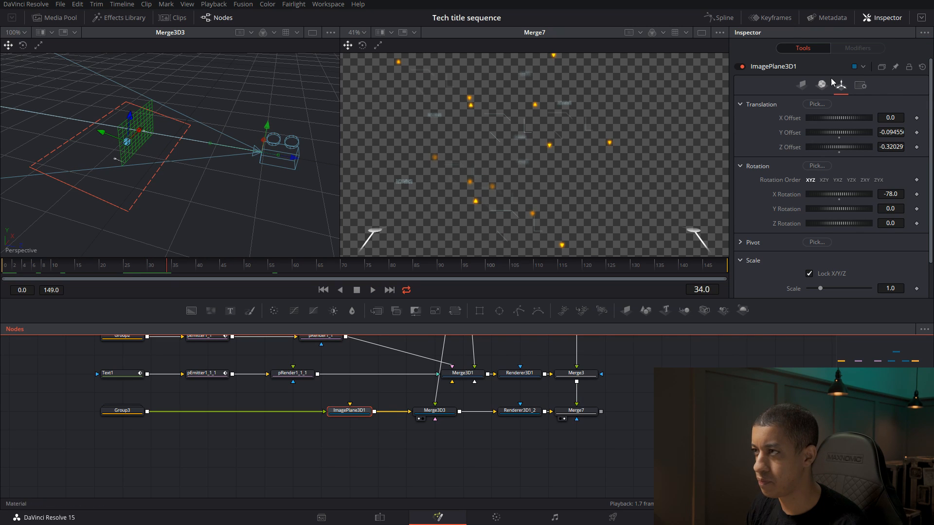
Set the ImagePlane3D1 diffuse color to light cyan with hue 0.48, saturation 0.361 and value 0.937
click(824, 86)
click(823, 86)
click(865, 138)
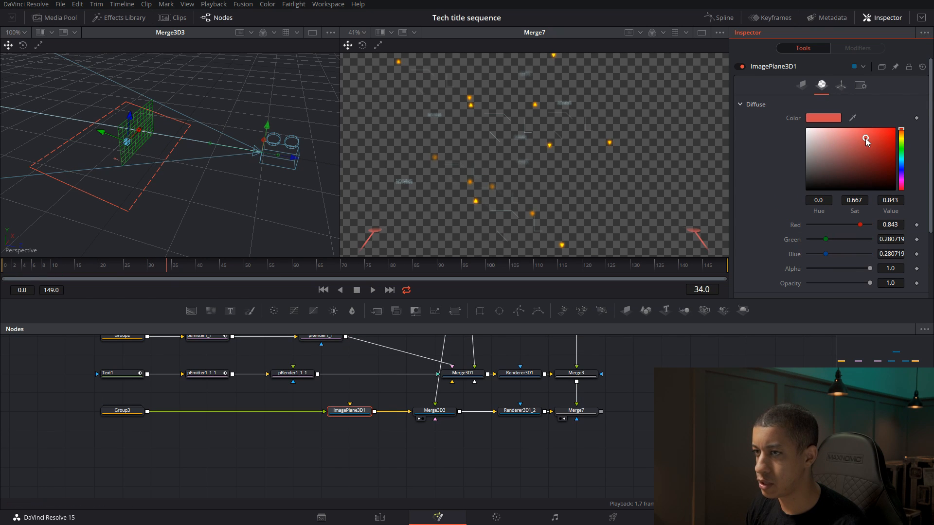
drag(902, 142, 838, 133)
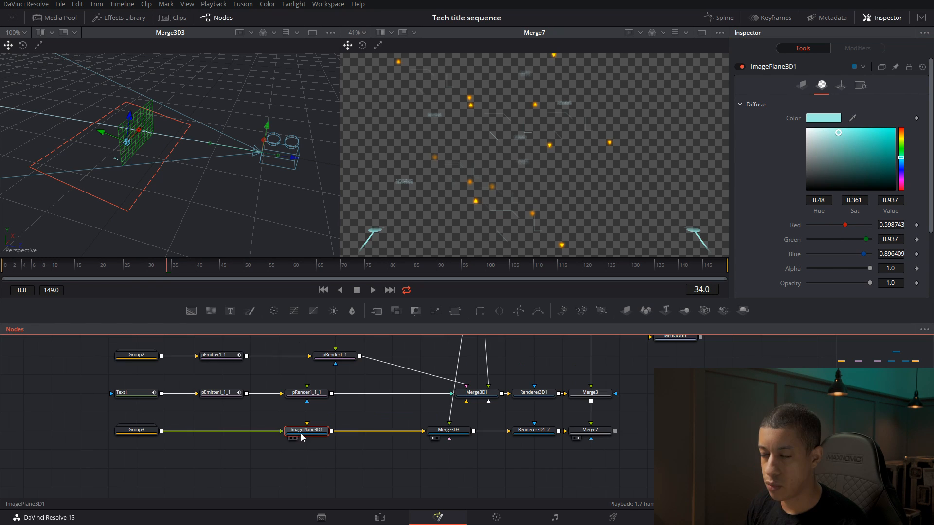
Add a Duplicate 3D node between ImagePlane3D1 and Merge3D3
click(351, 458)
click(323, 431)
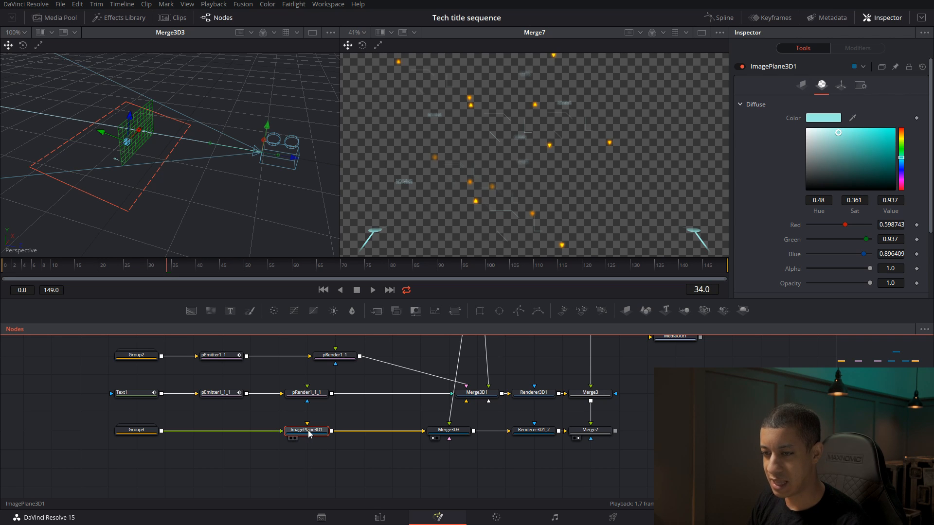
key(shift+space)
text(bit)
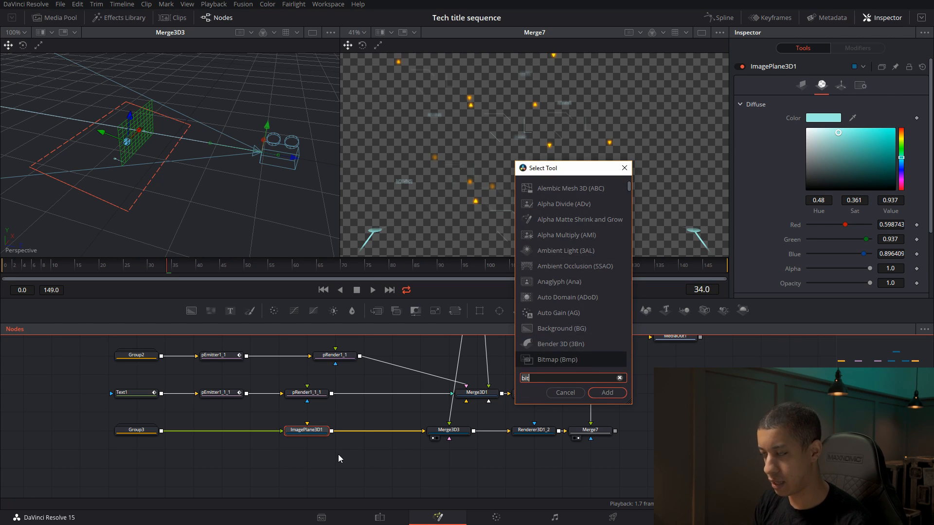
text(dup)
key(Down)
key(Return)
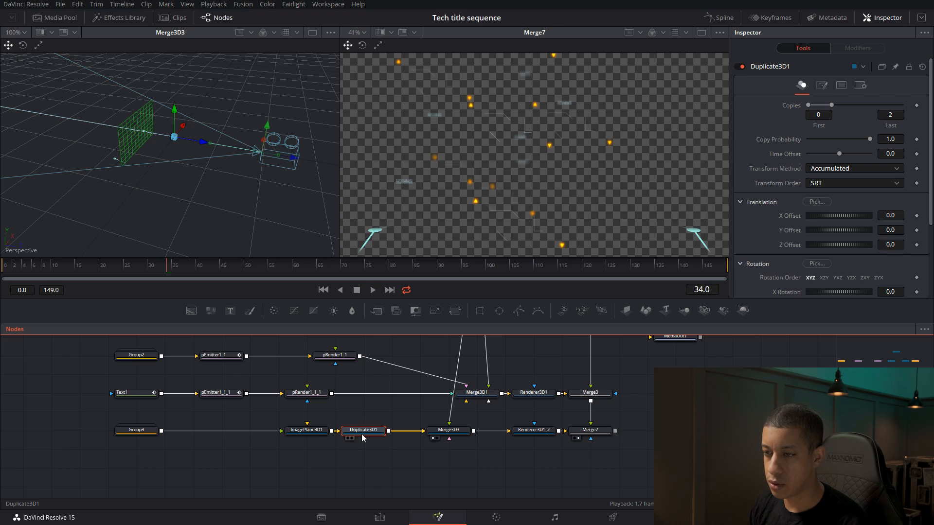
drag(366, 453, 403, 432)
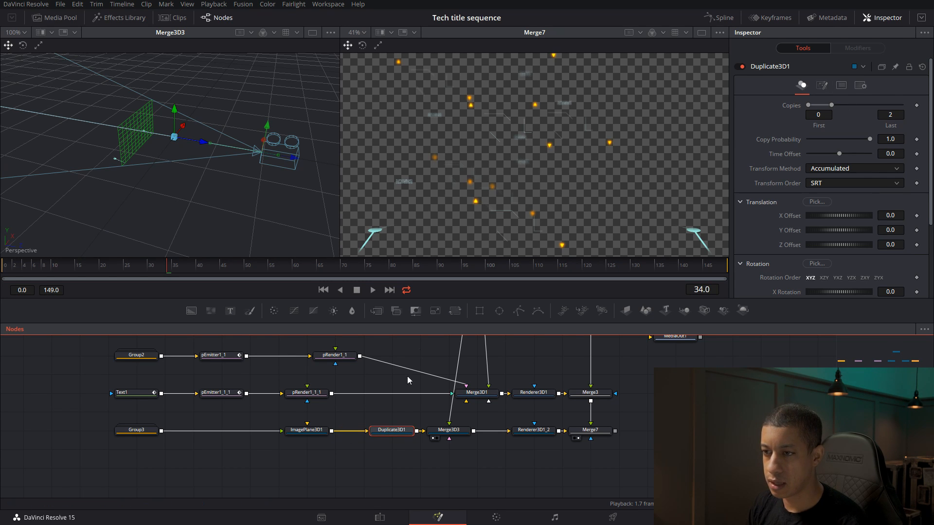
drag(389, 432, 360, 431)
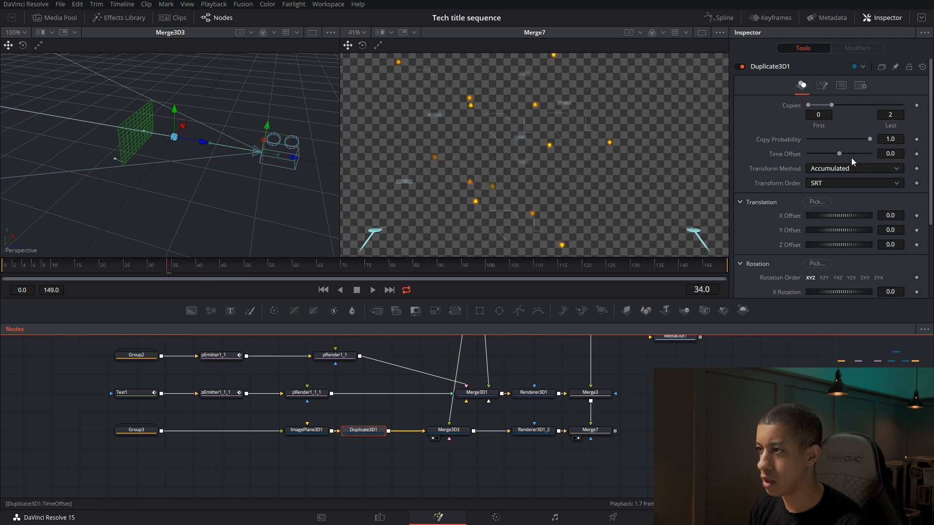
Raise the duplicated plane to a Y offset of about 0.28 and tilt it to an X rotation of -18.26, checking along the timeline
mouse_move(174, 110)
mouse_down()
mouse_move(181, 84)
mouse_move(195, 112)
mouse_move(187, 113)
mouse_up()
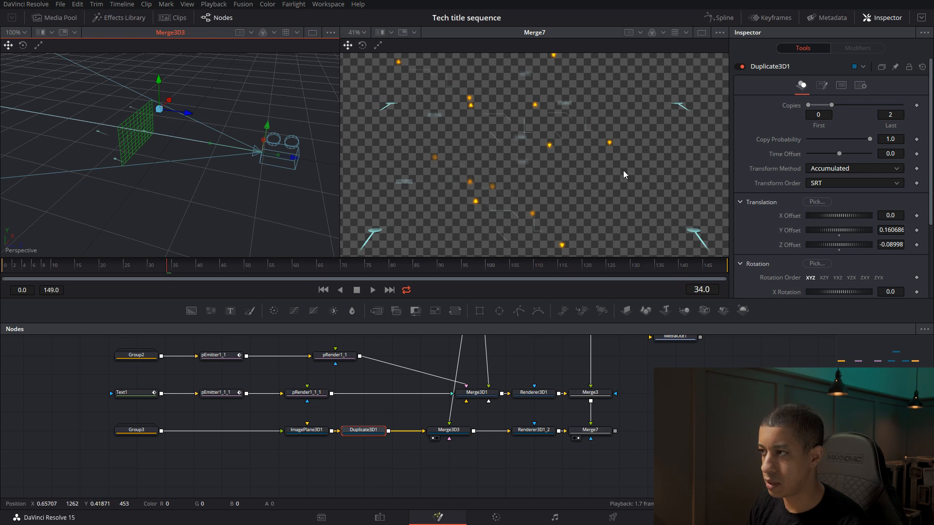
scroll(854, 243, down, 2)
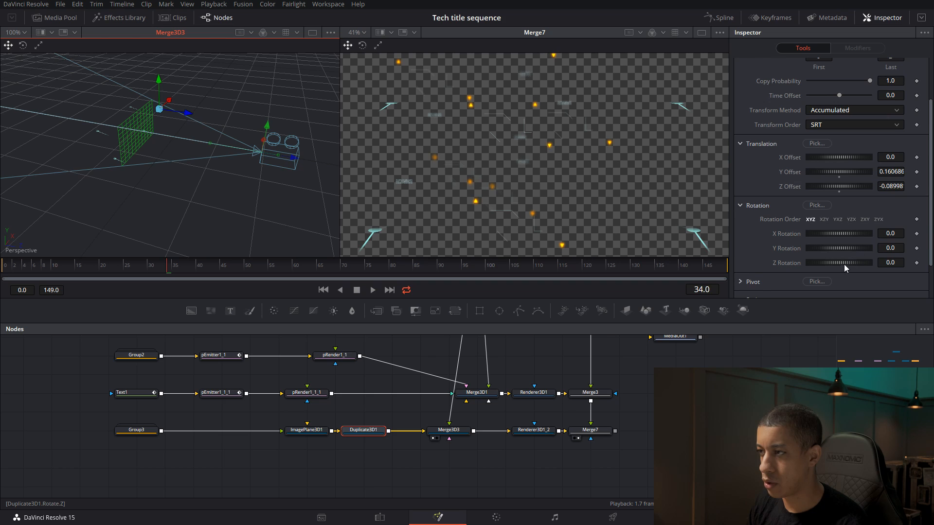
drag(838, 236, 805, 232)
drag(152, 82, 140, 63)
drag(184, 266, 352, 276)
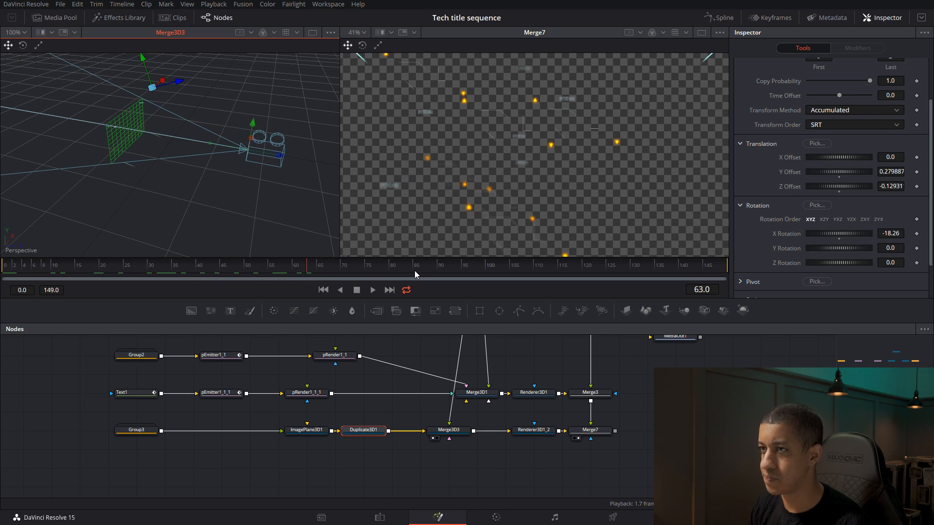
Set the Y rotation of Duplicate3D1 to 180
mouse_move(860, 261)
mouse_down()
mouse_move(843, 263)
mouse_move(835, 247)
mouse_move(824, 249)
mouse_move(866, 250)
mouse_up()
double_click(839, 266)
click(897, 248)
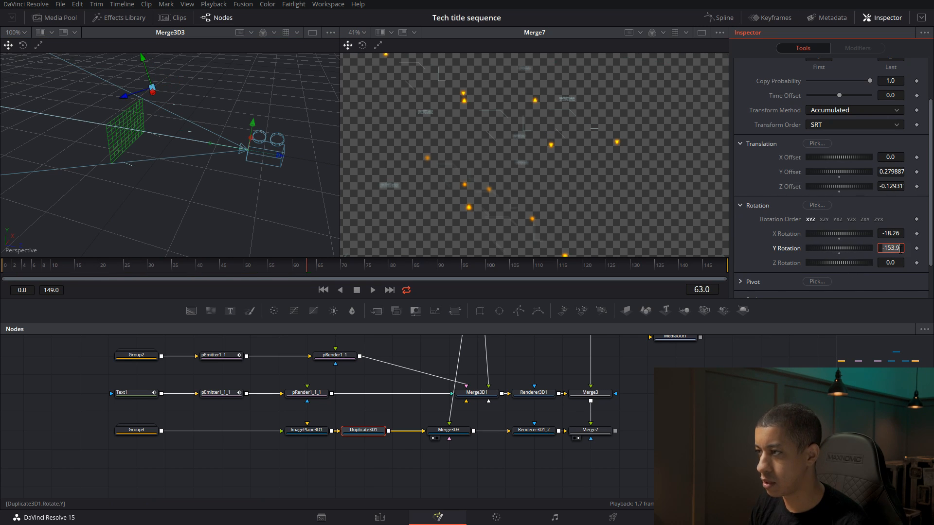
text(180)
key(Tab)
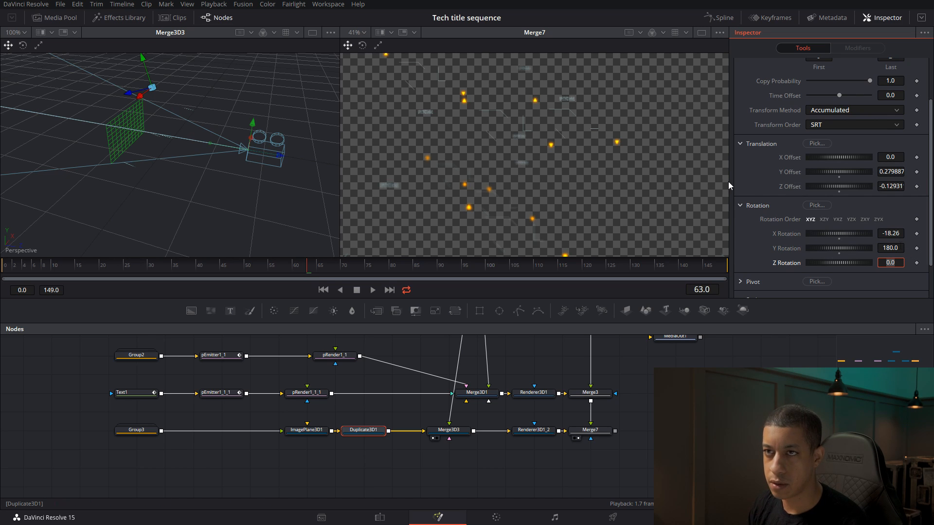
Move the duplicated plane to about Y offset 0.167 and Z offset -0.471, and check it from another angle along the timeline
drag(132, 95, 82, 104)
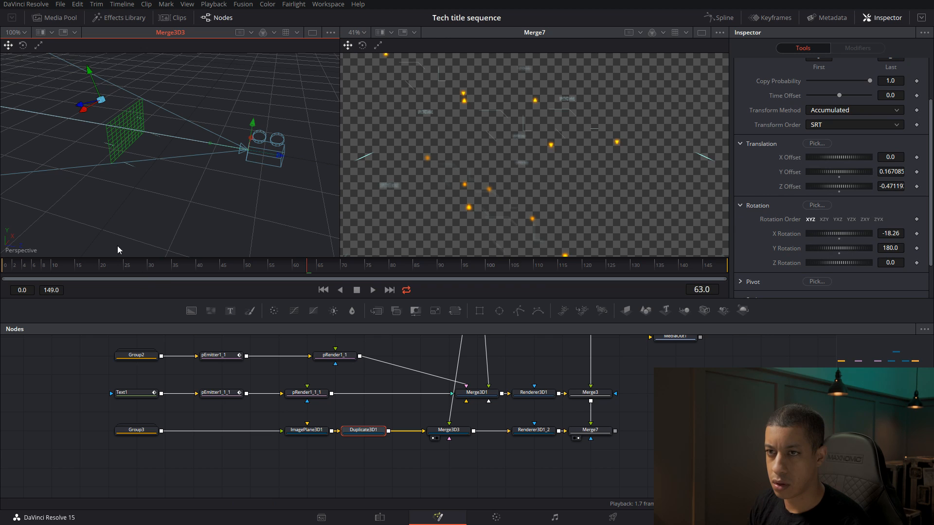
drag(231, 265, 159, 277)
click(374, 432)
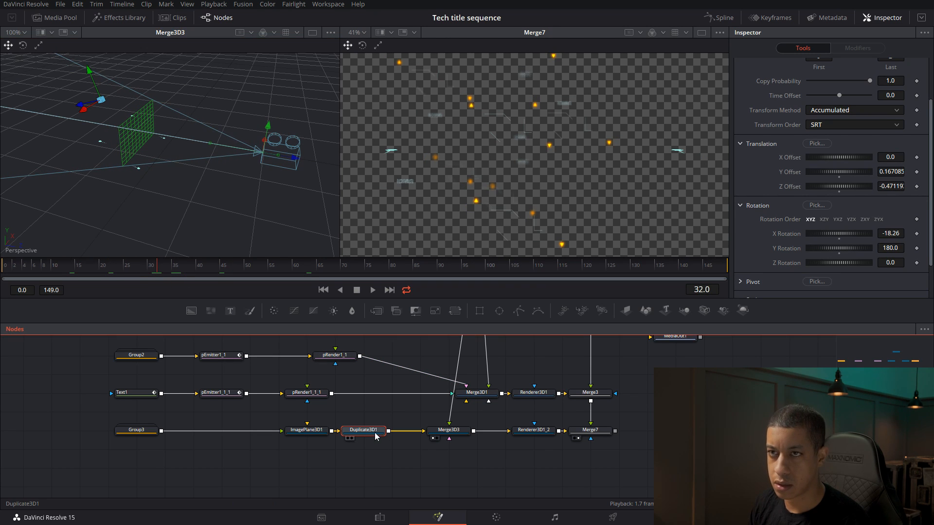
drag(161, 184, 216, 195)
drag(217, 267, 145, 270)
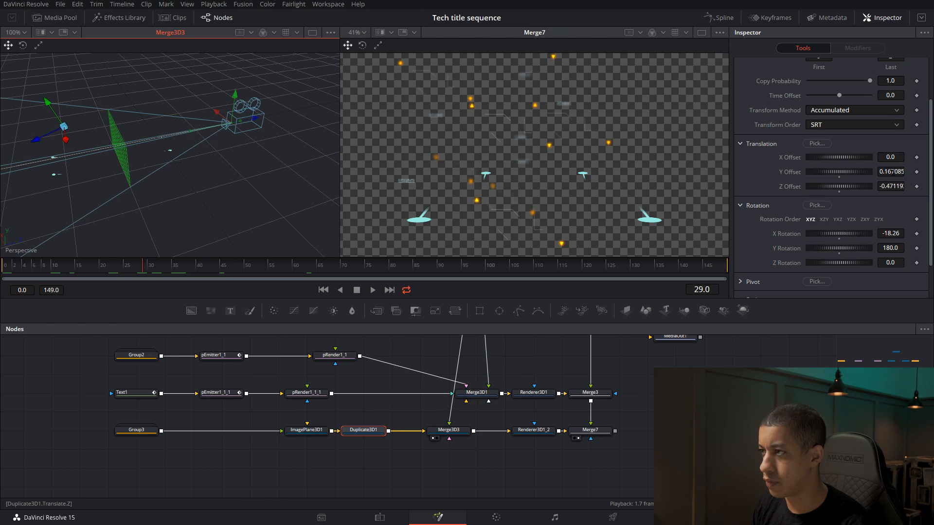
Set Duplicate3D1 to X rotation 10.4, about Y offset 0.194 and Z offset -0.619, and Time Offset 10
double_click(844, 234)
drag(844, 236, 846, 235)
drag(36, 131, 3, 138)
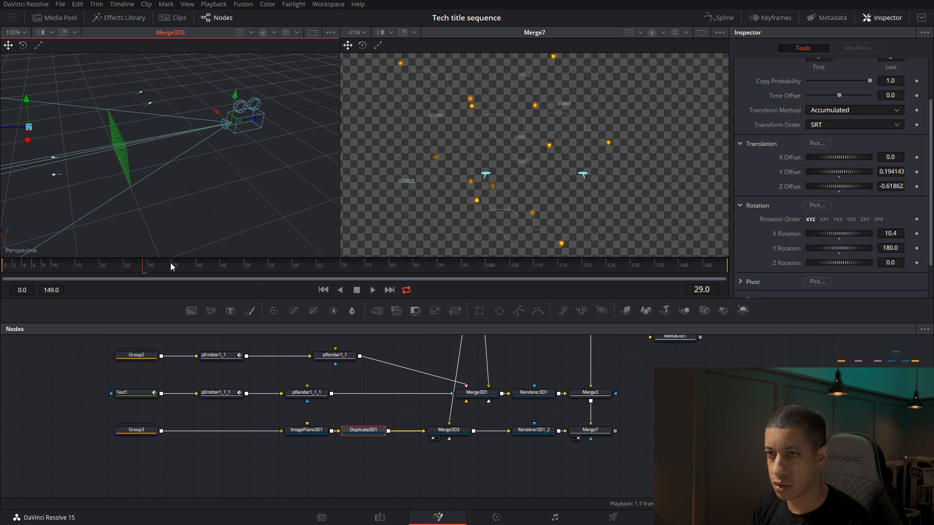
drag(157, 263, 267, 270)
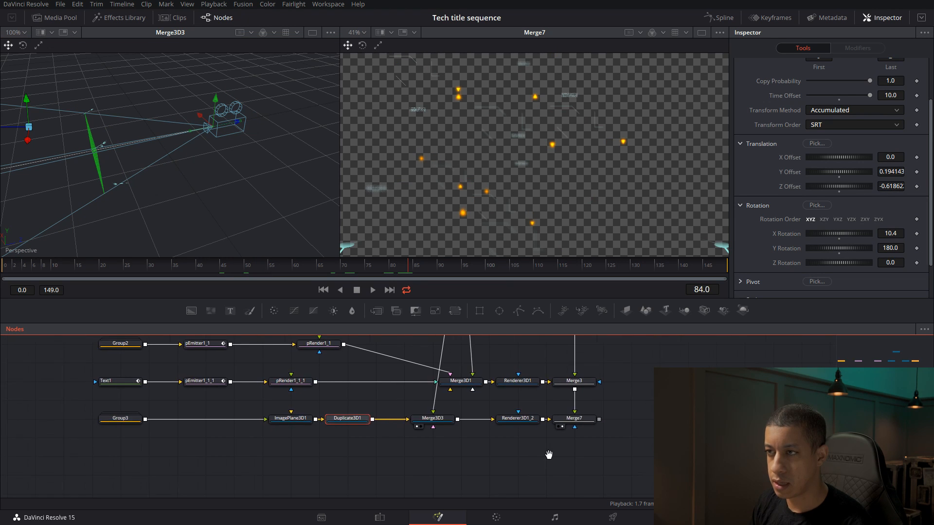
Bring the earth_lights image from the media pool into an empty area of the node graph and display it in the first viewer
drag(548, 455, 570, 450)
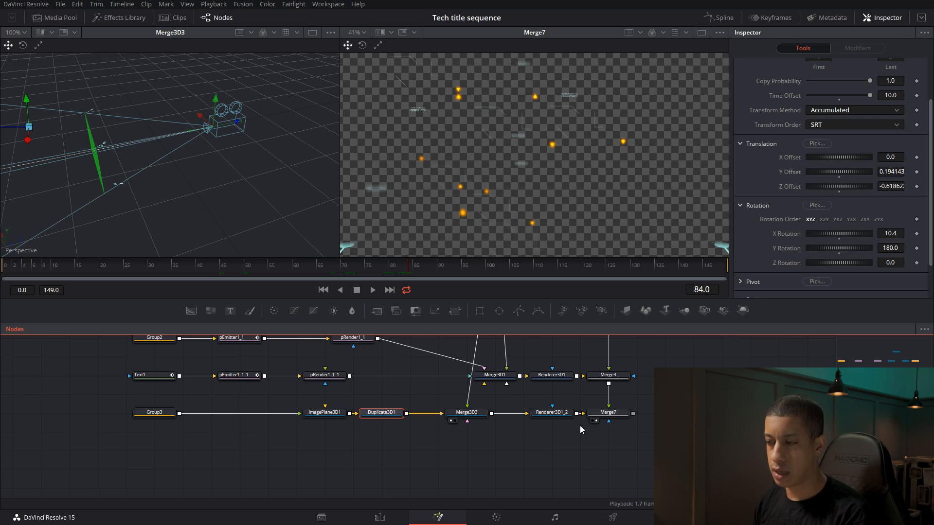
scroll(575, 436, down, 2)
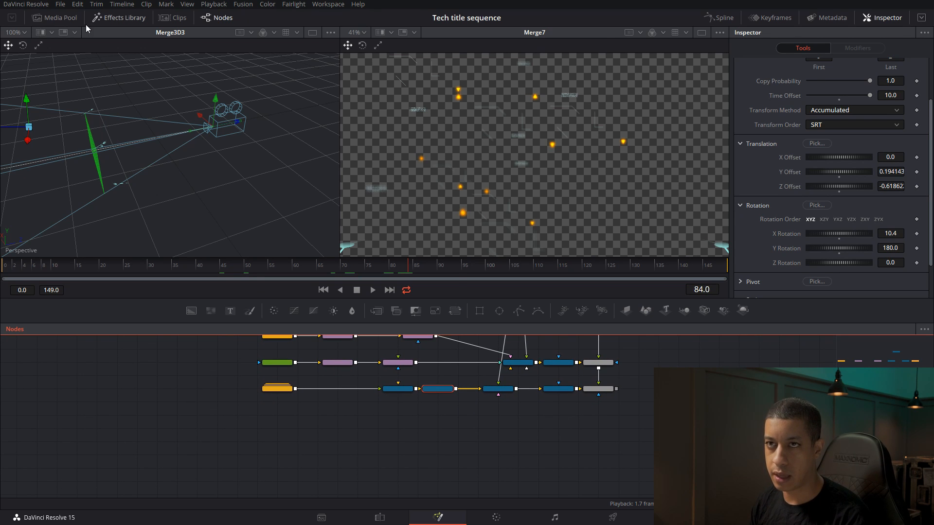
click(71, 18)
drag(109, 67, 375, 440)
scroll(326, 435, up, 3)
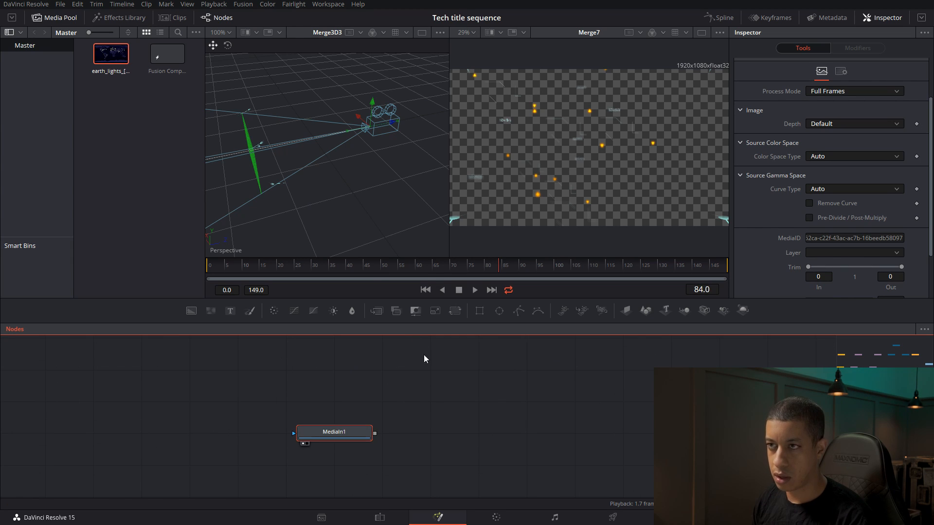
key(1)
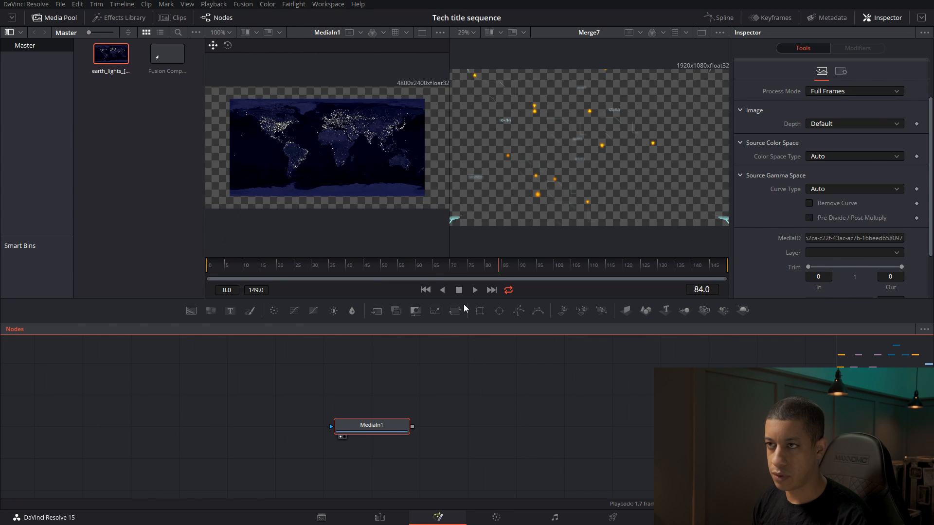
Switch to a single viewer and fit the whole earth lights image in view, leaving room beside MediaIn1
click(442, 24)
scroll(531, 396, right, 2)
scroll(558, 139, down, 2)
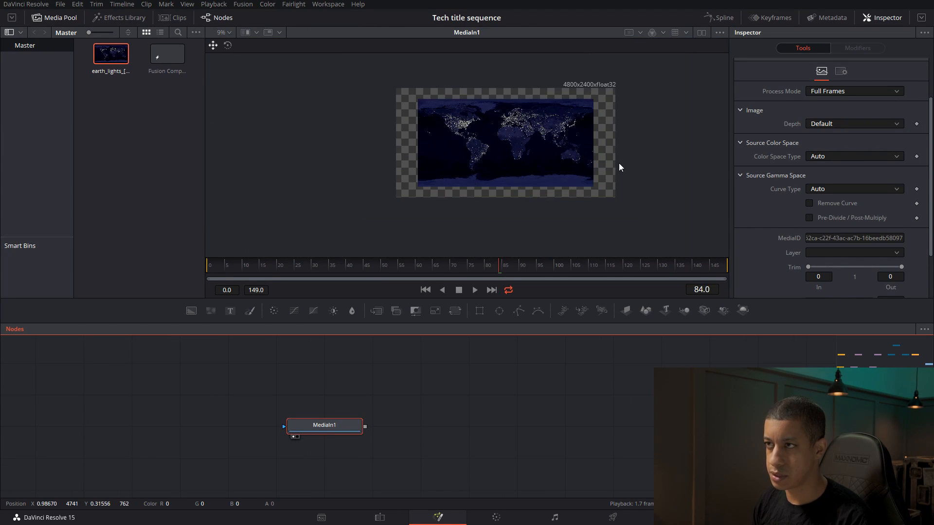
drag(619, 163, 628, 176)
drag(311, 421, 257, 419)
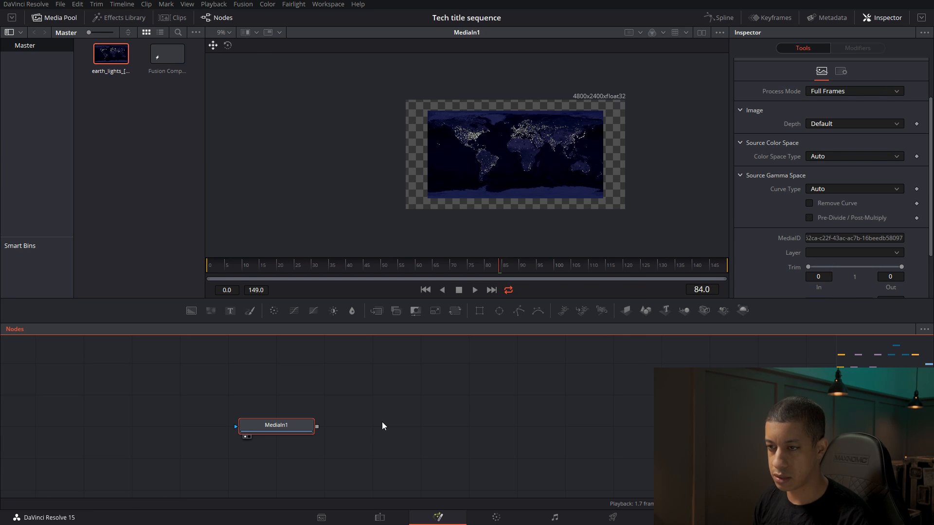
Add a Transform node after MediaIn1, display it in the viewer, and set its Size to 1.27
key(shift+space)
text(tr)
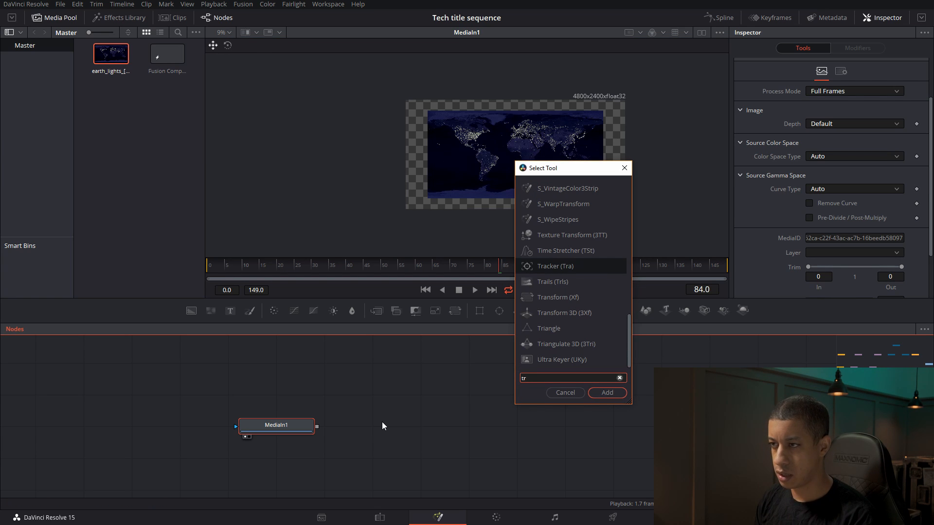
key(Down)
key(Down)
key(Return)
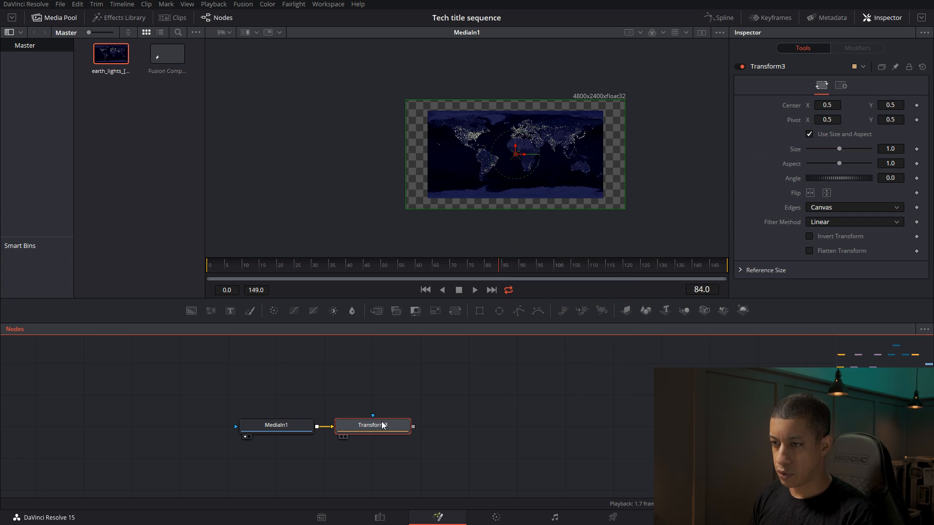
key(1)
drag(838, 148, 848, 147)
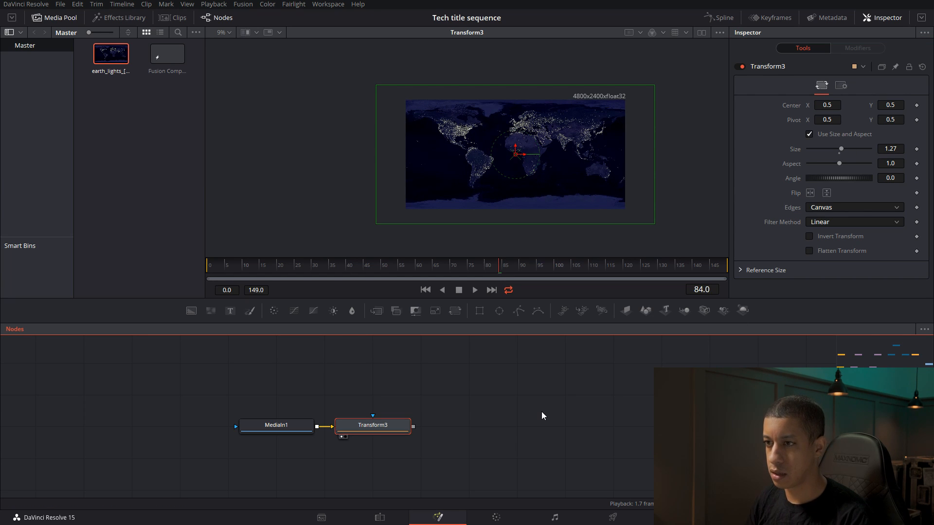
Add a Bitmap mask node to Transform3
key(shift+space)
text(tr)
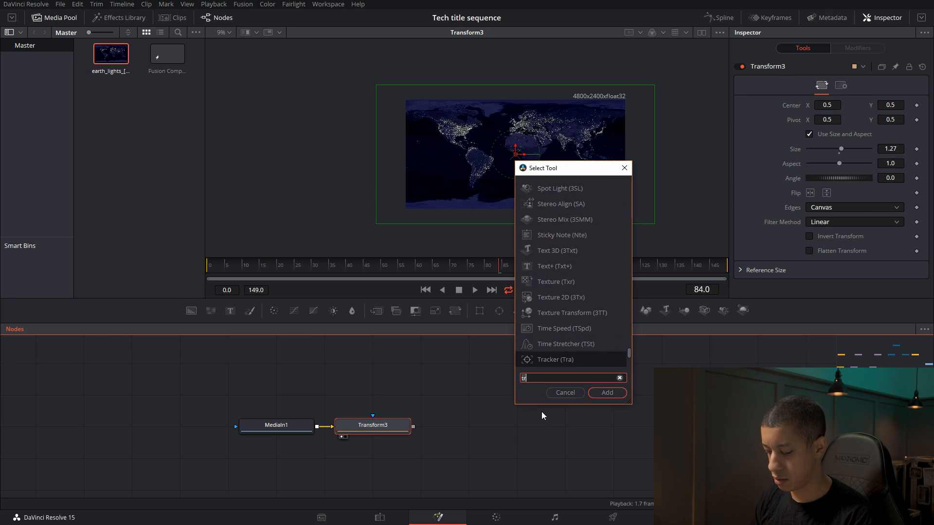
text(bit)
key(Return)
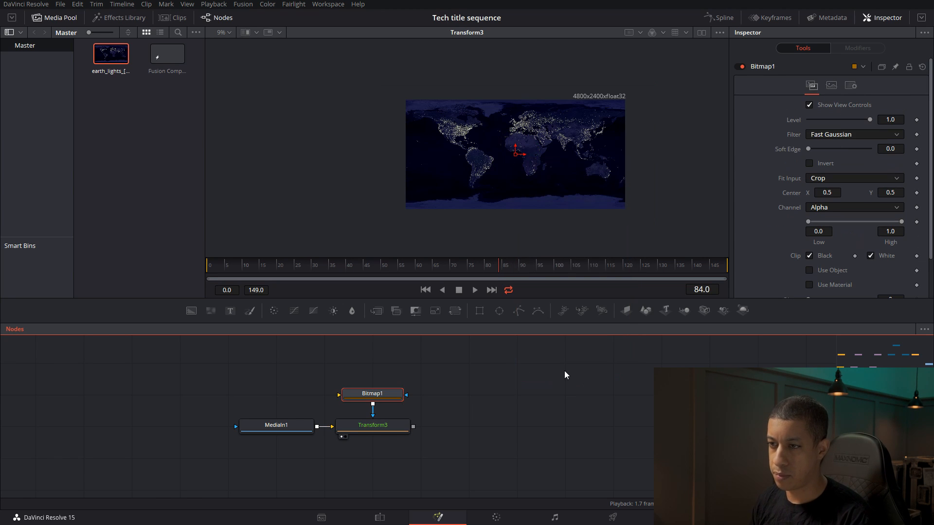
Detach Bitmap1 from Transform3's mask input, place it inline after Transform3, and display it in the viewer
click(373, 412)
drag(376, 396, 471, 398)
drag(411, 427, 425, 420)
drag(471, 398, 481, 430)
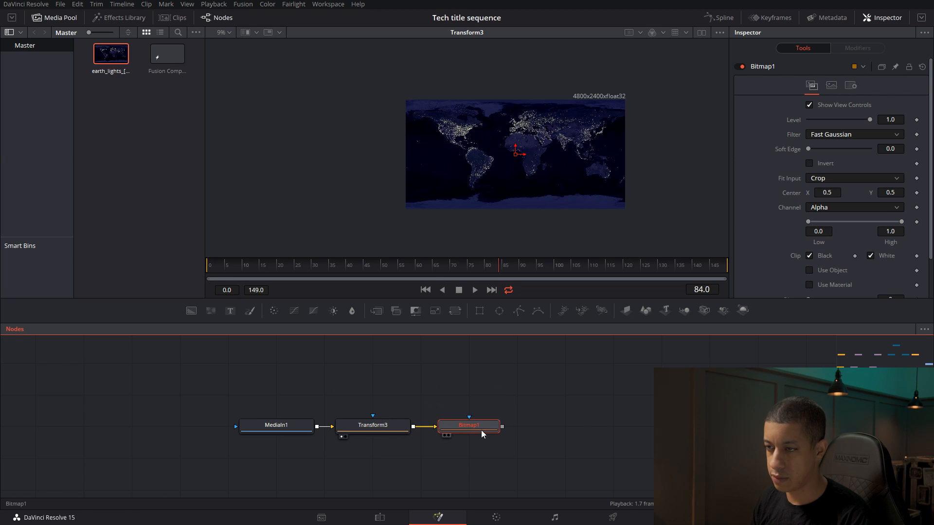
key(1)
Set Bitmap1's Channel to Luminance and raise its Low threshold to 0.122
click(817, 209)
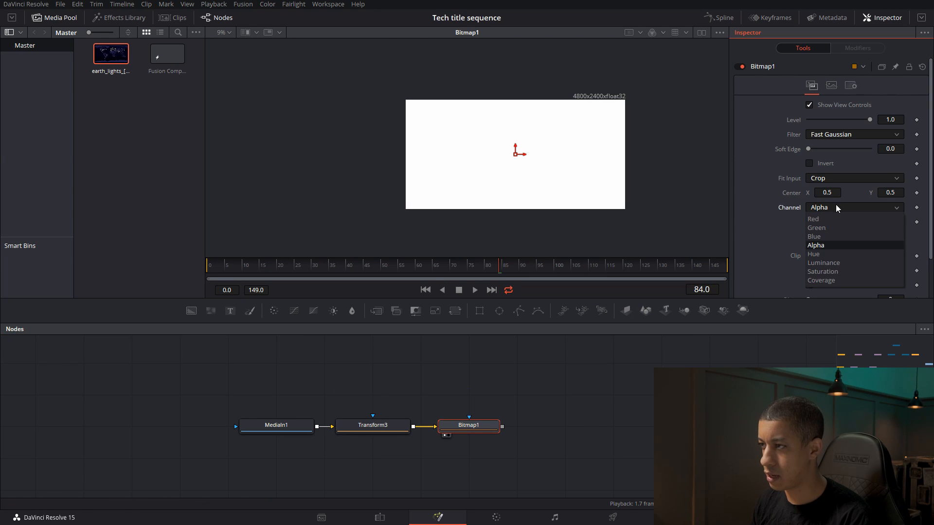
click(838, 255)
mouse_move(810, 221)
mouse_down()
mouse_move(793, 230)
mouse_move(816, 223)
mouse_up()
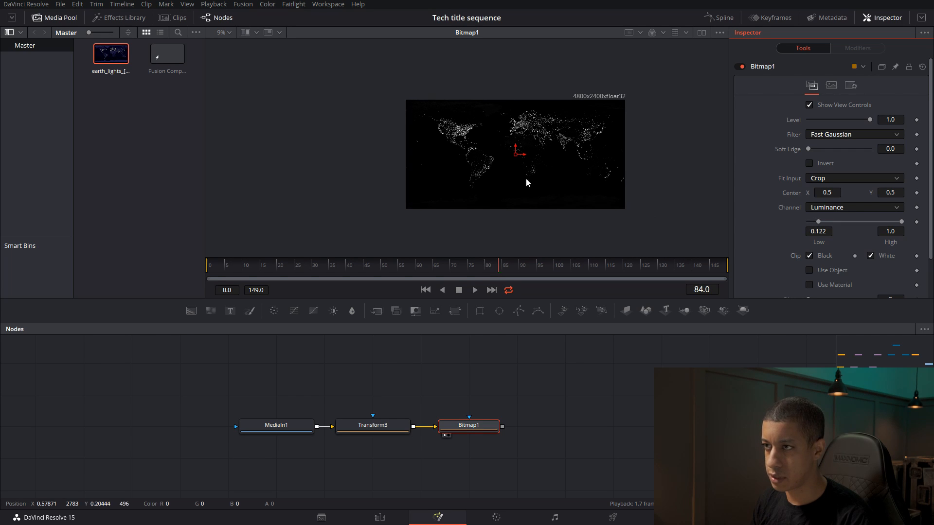
Add an Image Plane 3D node, connect Bitmap1 to its input, and display it in the viewer
click(597, 397)
scroll(597, 396, down, 2)
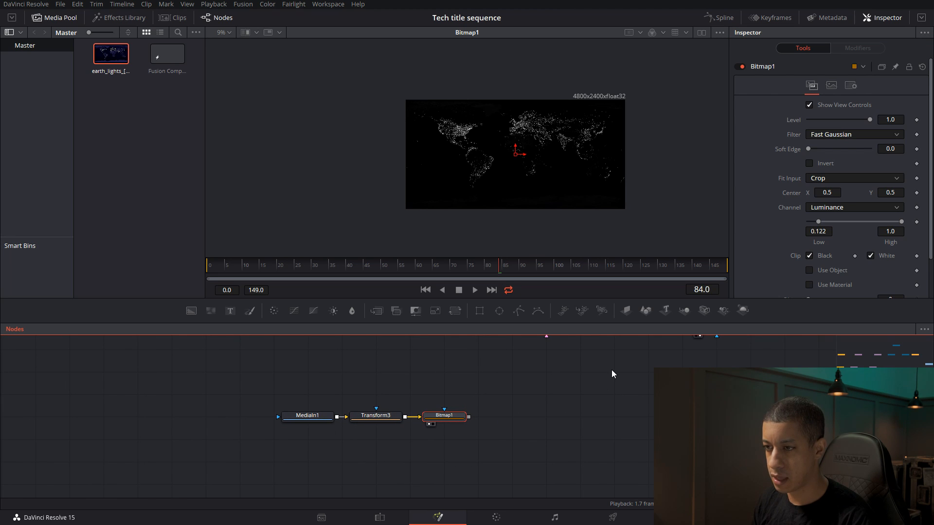
drag(631, 313, 560, 420)
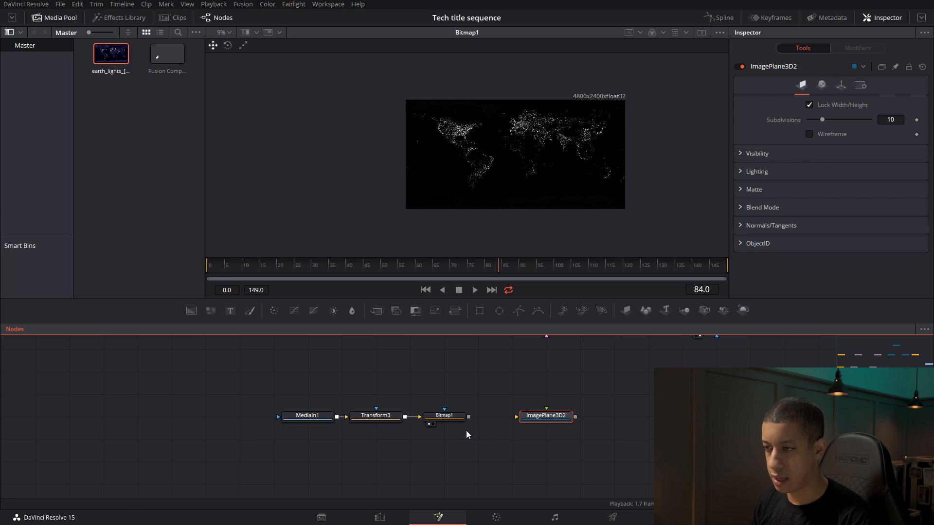
drag(468, 416, 545, 417)
key(1)
Connect ImagePlane3D2 to Merge3D3 and display Merge3D3 in the viewer
scroll(539, 447, down, 2)
drag(496, 455, 484, 393)
drag(556, 448, 584, 457)
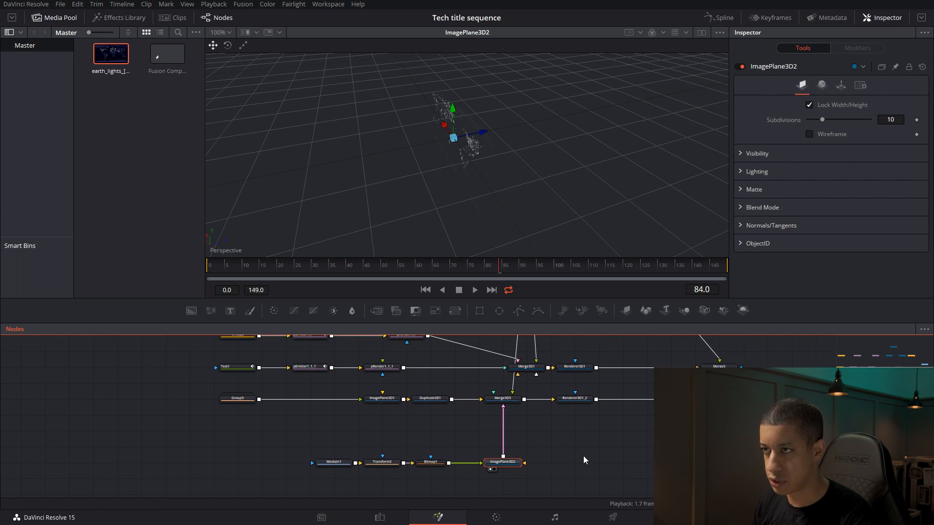
drag(515, 398, 505, 133)
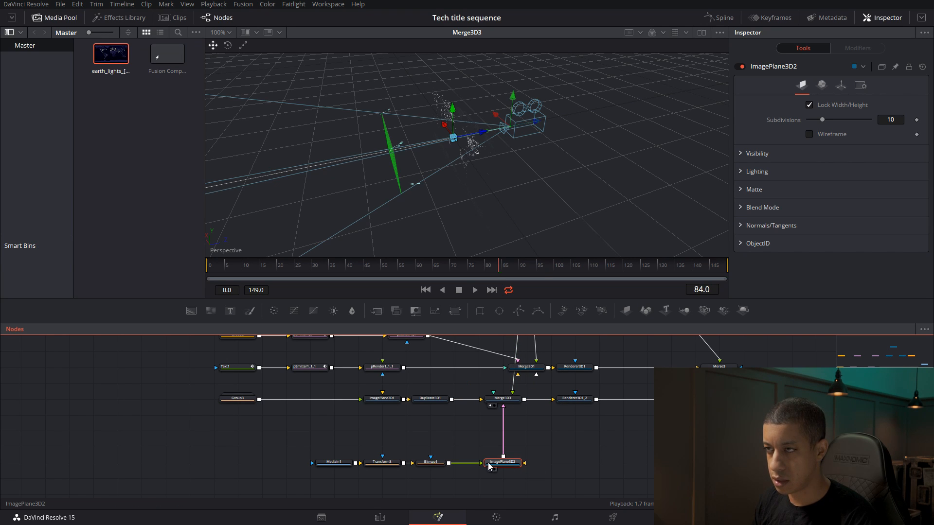
Move ImagePlane3D2 back to a Z Offset of about -0.309 and scale it down to 0.597
drag(483, 132, 427, 143)
drag(544, 197, 333, 161)
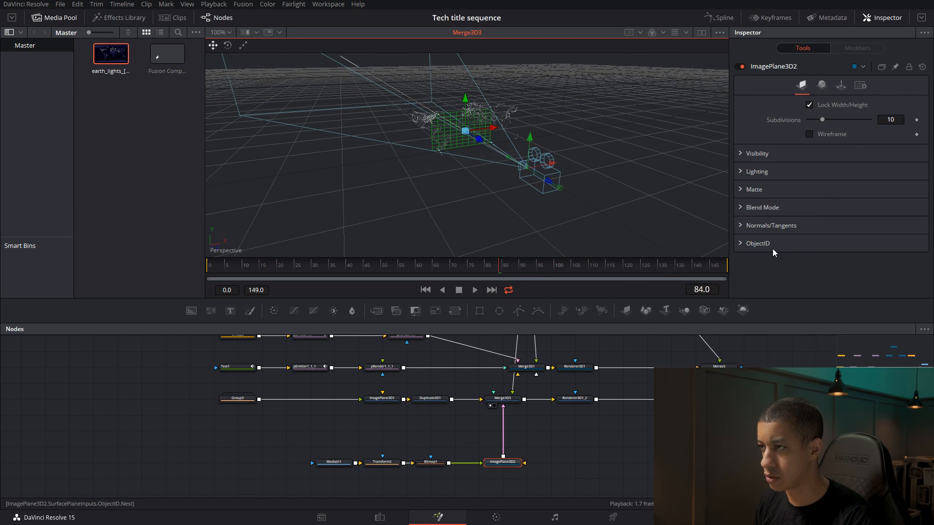
click(822, 86)
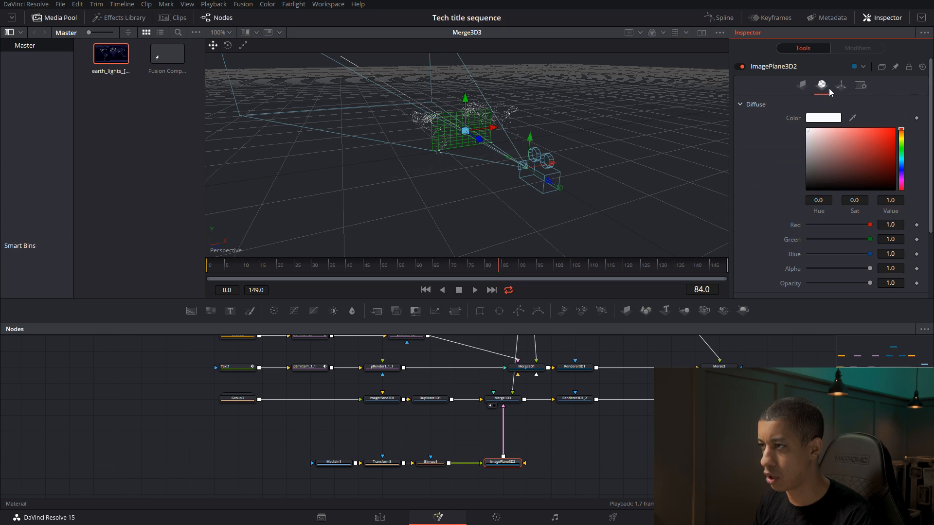
click(840, 84)
scroll(822, 253, down, 2)
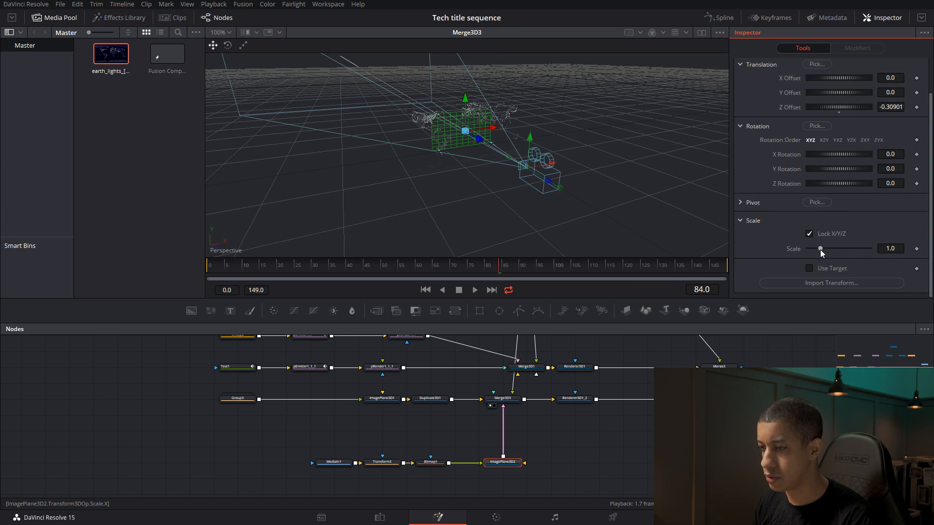
drag(819, 250, 801, 249)
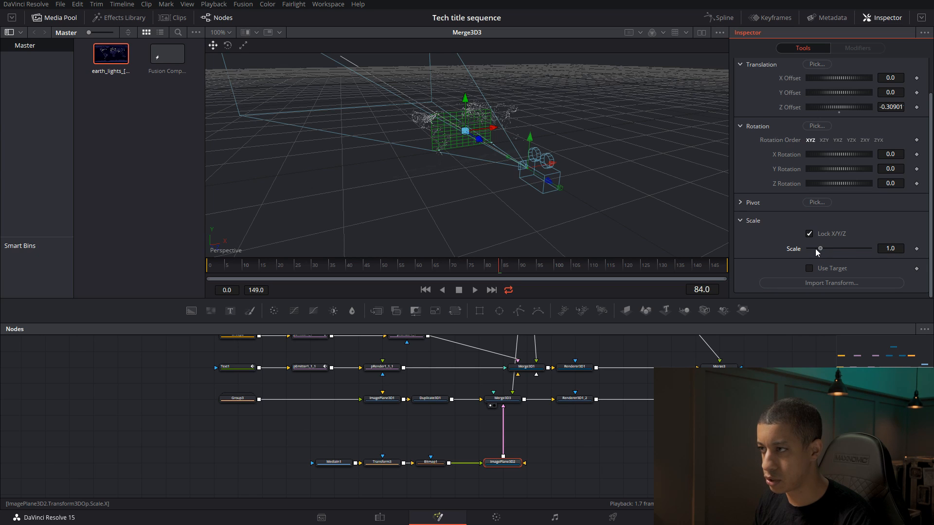
drag(815, 249, 774, 247)
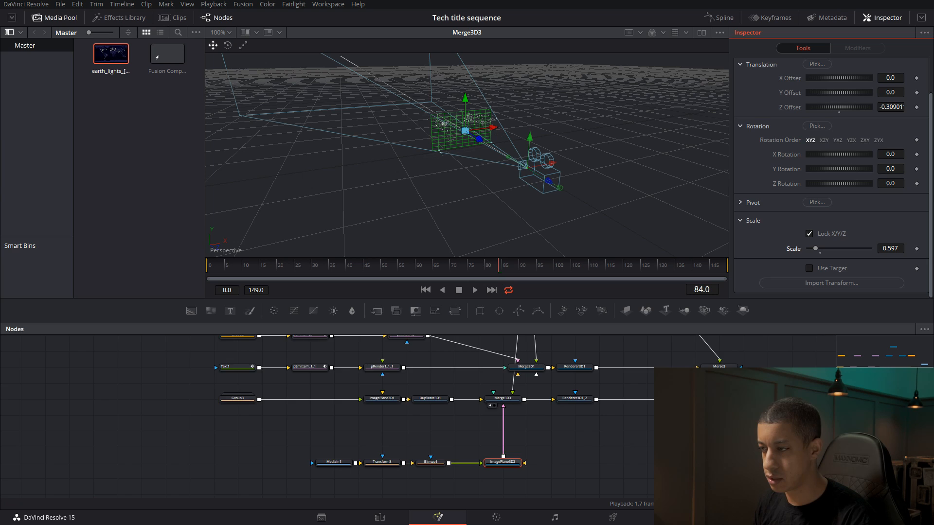
Display Merge7 in the viewer and reduce ImagePlane3D2's scale to 0.4705
drag(727, 399, 661, 408)
key(1)
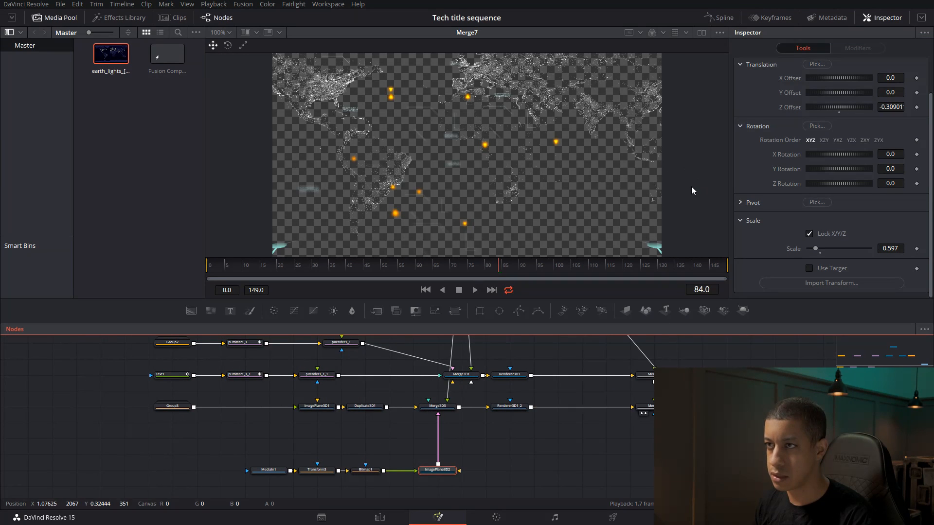
drag(815, 247, 800, 249)
Examine the map plane's placement against the camera in Merge3D3 and preview the Merge7 composite at different frames
drag(518, 433, 589, 451)
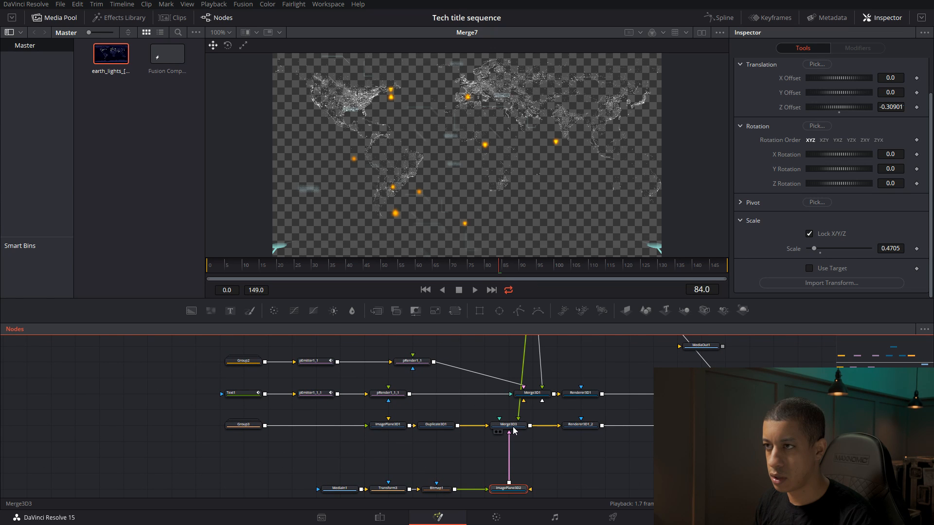
drag(516, 431, 493, 270)
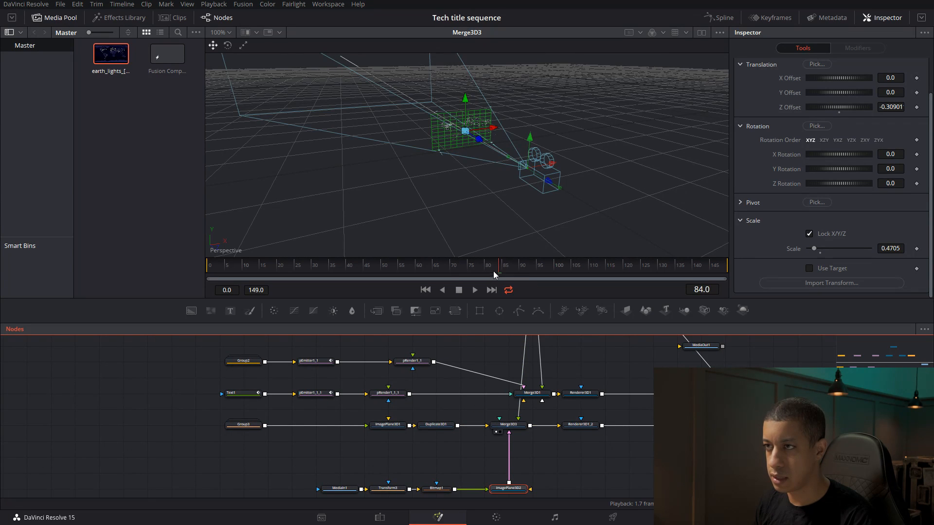
drag(464, 188, 697, 179)
drag(412, 266, 429, 283)
drag(585, 357, 463, 432)
click(384, 377)
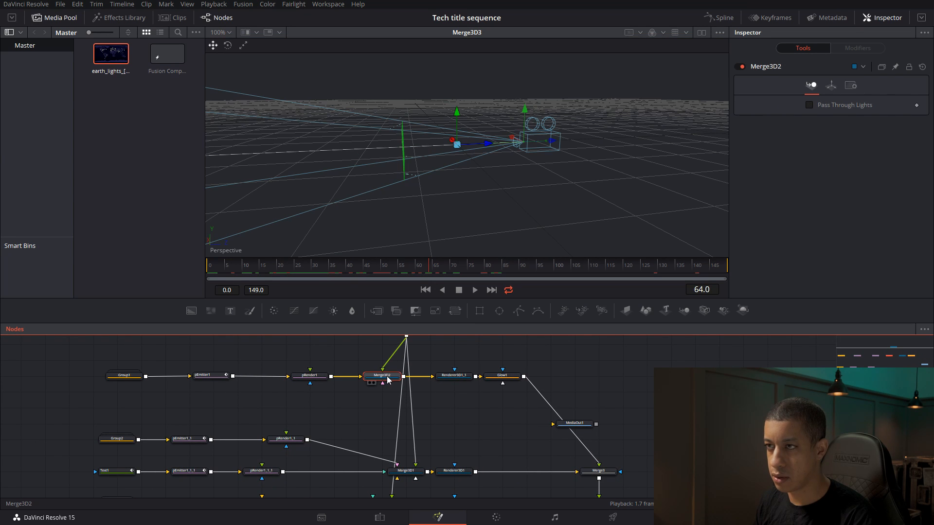
scroll(482, 412, down, 5)
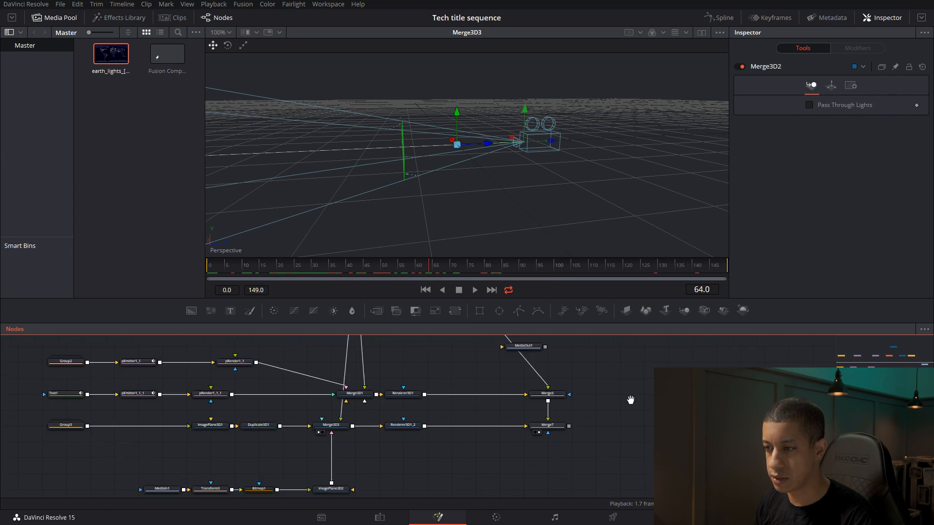
key(1)
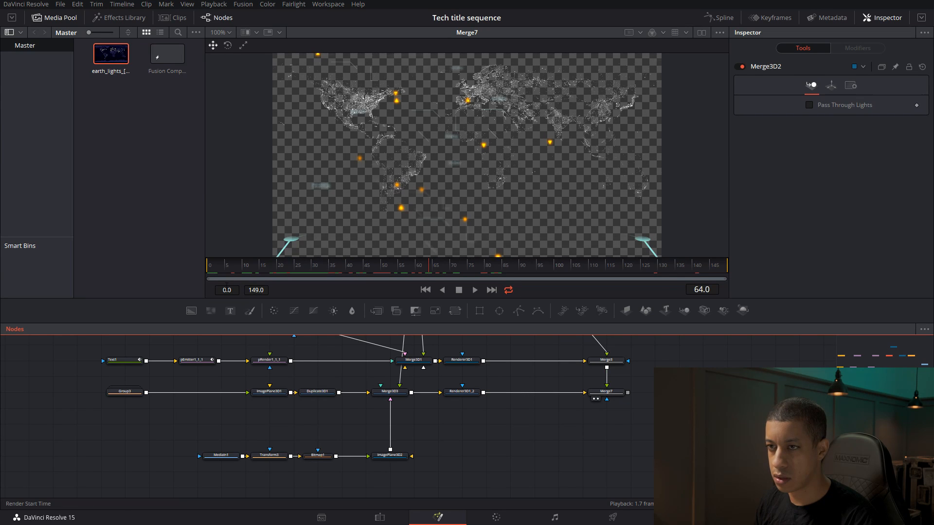
click(207, 268)
drag(254, 268, 334, 271)
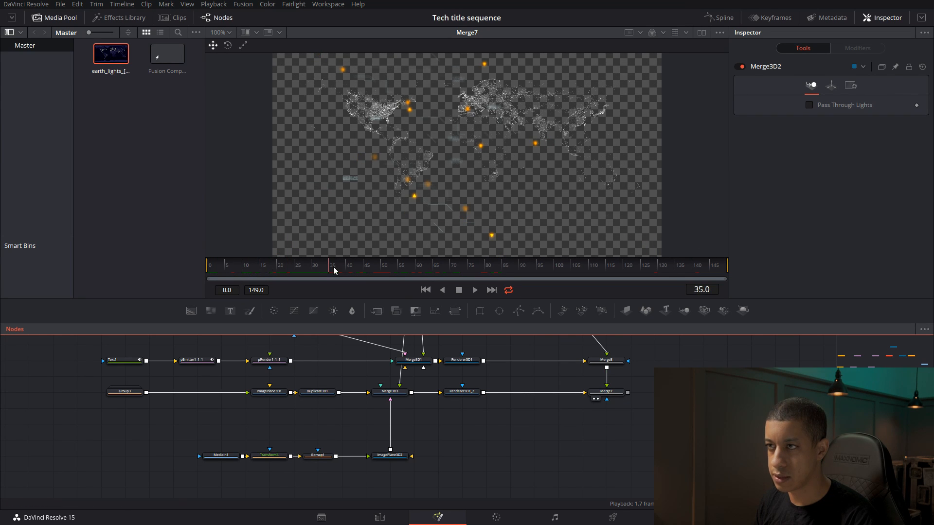
Set ImagePlane3D2's diffuse colour to cyan with Hue 0.488, Sat 0.557 and Value 0.921
drag(488, 435, 492, 430)
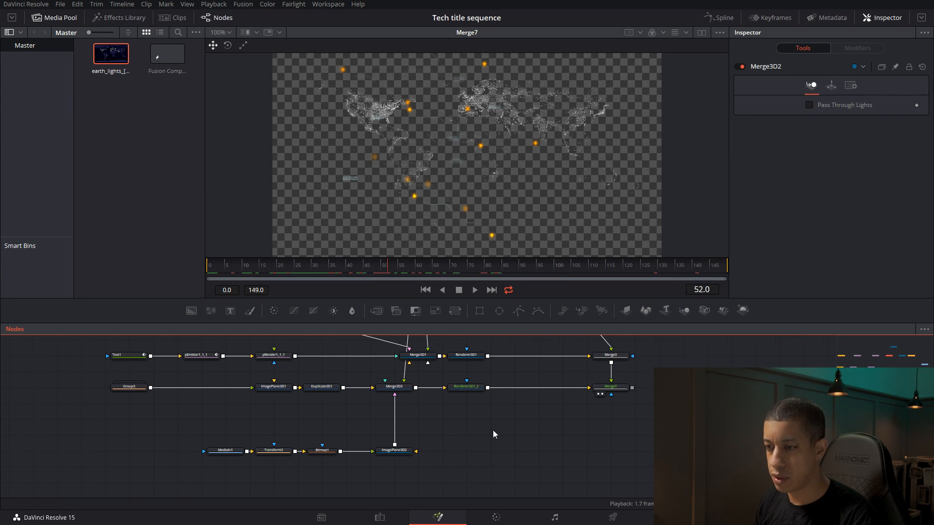
click(400, 451)
click(821, 85)
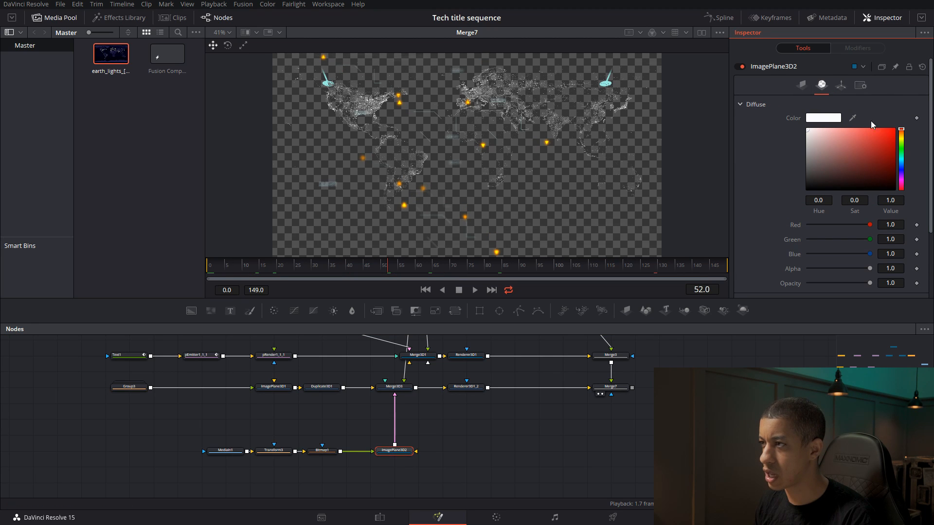
mouse_move(902, 142)
mouse_down()
mouse_move(901, 158)
mouse_move(855, 134)
mouse_up()
click(864, 135)
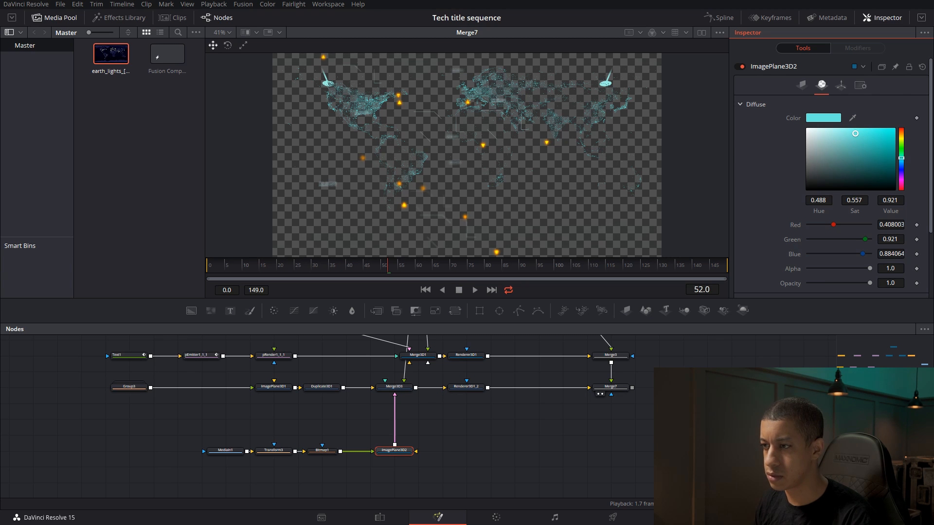
Add a Background node below Merge7 and colour it dark blue with Hue 0.68, Sat 0.759 and Value 0.173
drag(667, 436, 633, 409)
drag(191, 310, 574, 419)
mouse_move(891, 227)
mouse_down()
mouse_move(894, 215)
mouse_move(854, 223)
mouse_move(867, 226)
mouse_up()
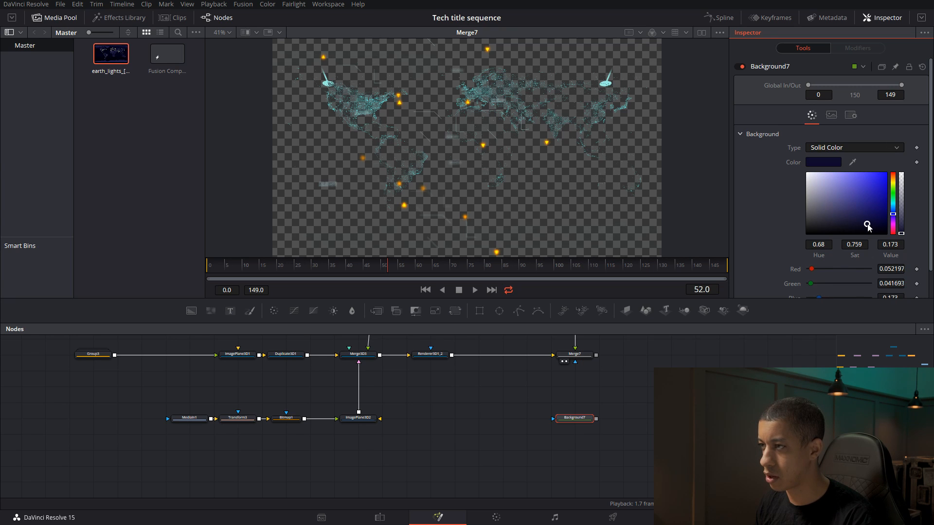
Merge Merge7's output over Background7 and display the new merge in the viewer
drag(596, 355, 596, 418)
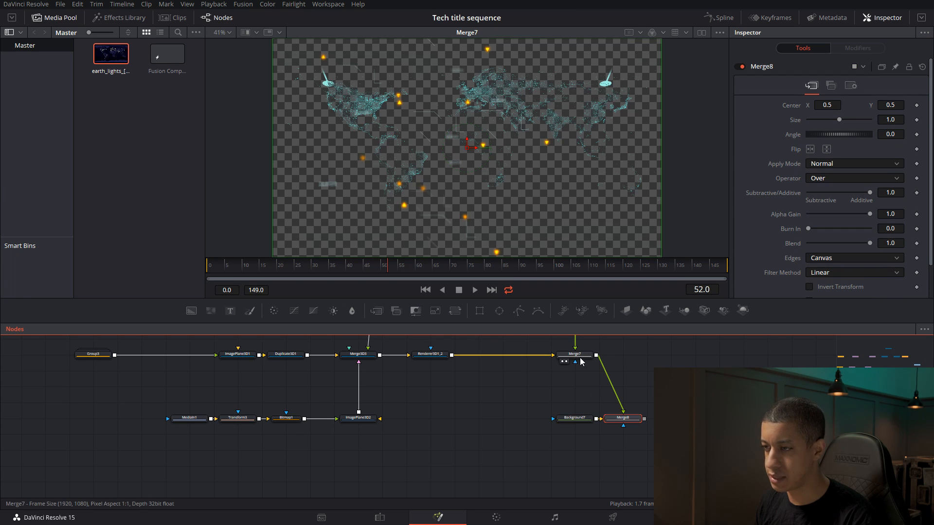
drag(584, 443, 607, 443)
key(1)
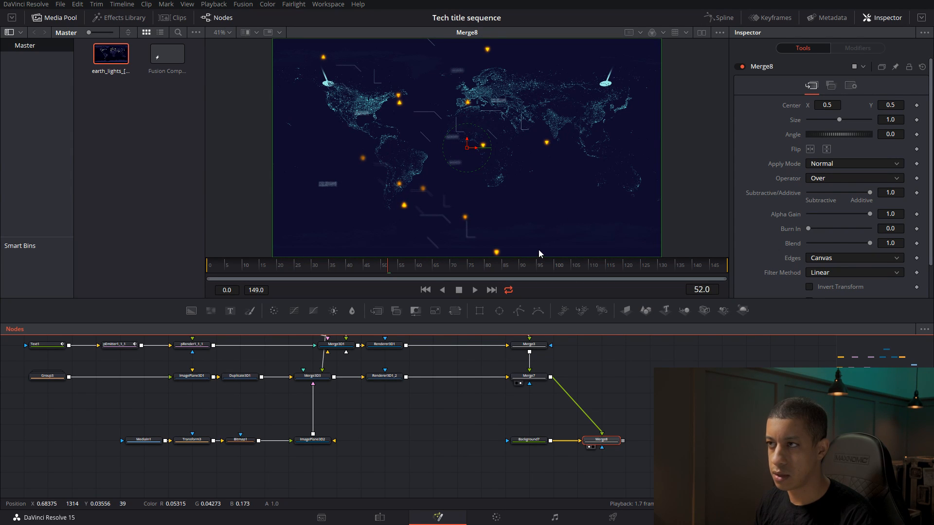
Set ImagePlane3D1's diffuse colour to pale cyan with Hue 0.48, Sat 0.175 and Value 0.921
drag(613, 383, 650, 390)
drag(358, 406, 538, 422)
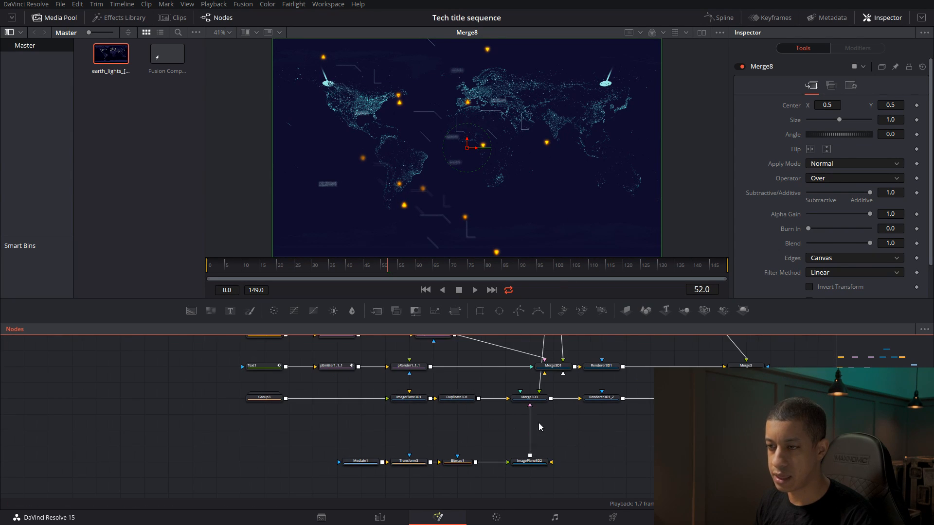
click(409, 398)
click(830, 134)
drag(826, 133, 822, 135)
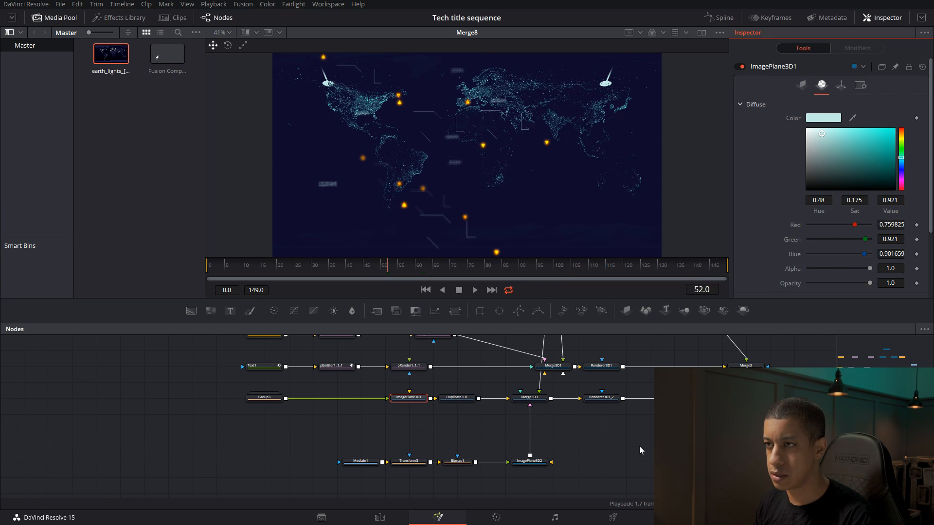
Move the earth map nodes, MediaIn1 through ImagePlane3D2, further below the Group3 row
drag(633, 446, 419, 414)
drag(603, 431, 602, 462)
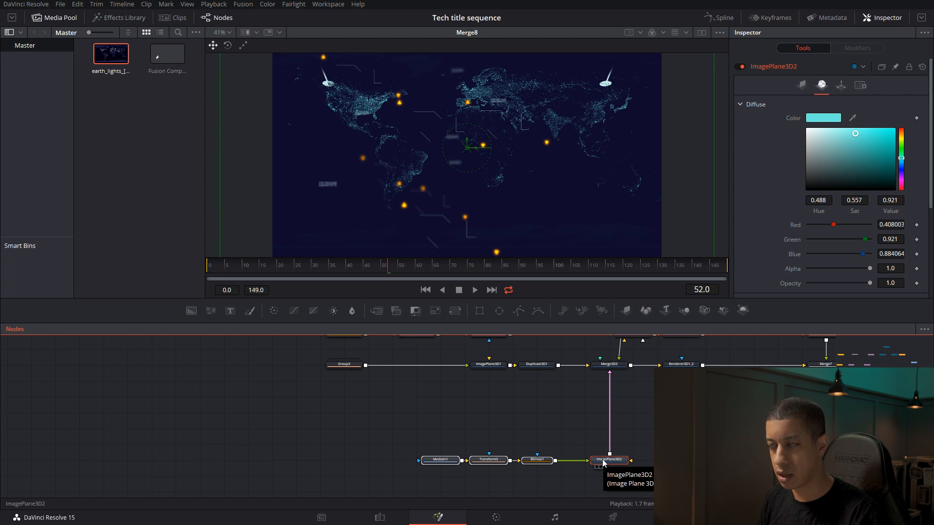
drag(494, 413, 571, 412)
Add another Background node in an empty area and move the Group3, earth map and final merge nodes down to free space
drag(193, 315, 139, 388)
scroll(566, 444, down, 4)
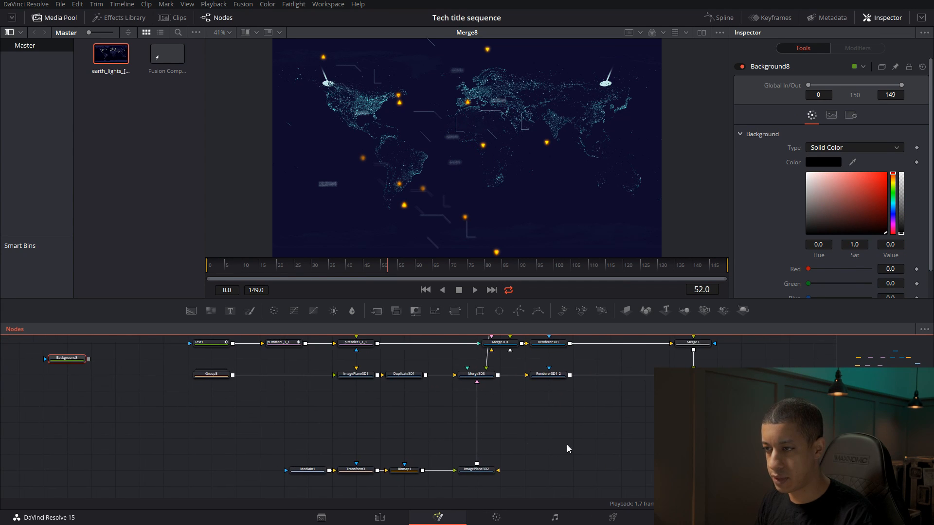
drag(695, 398, 370, 473)
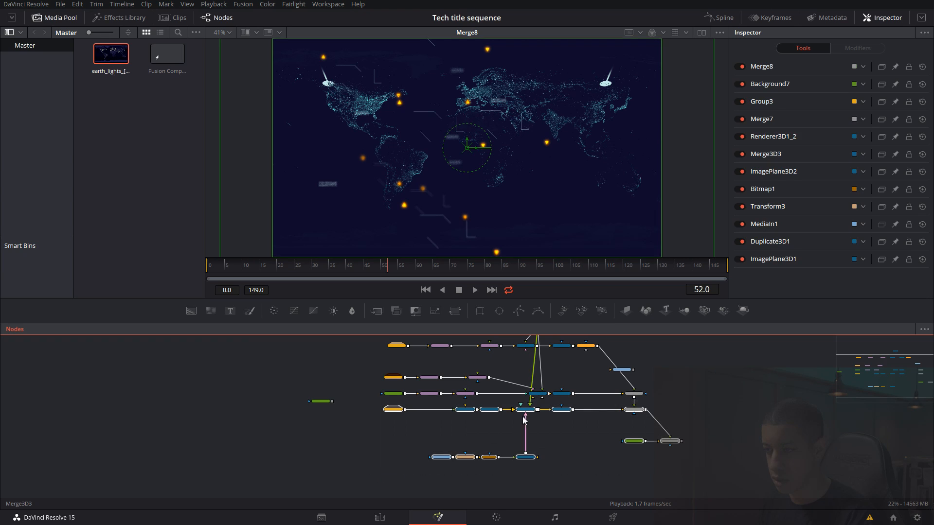
drag(530, 413, 533, 493)
drag(617, 453, 619, 388)
drag(683, 380, 392, 505)
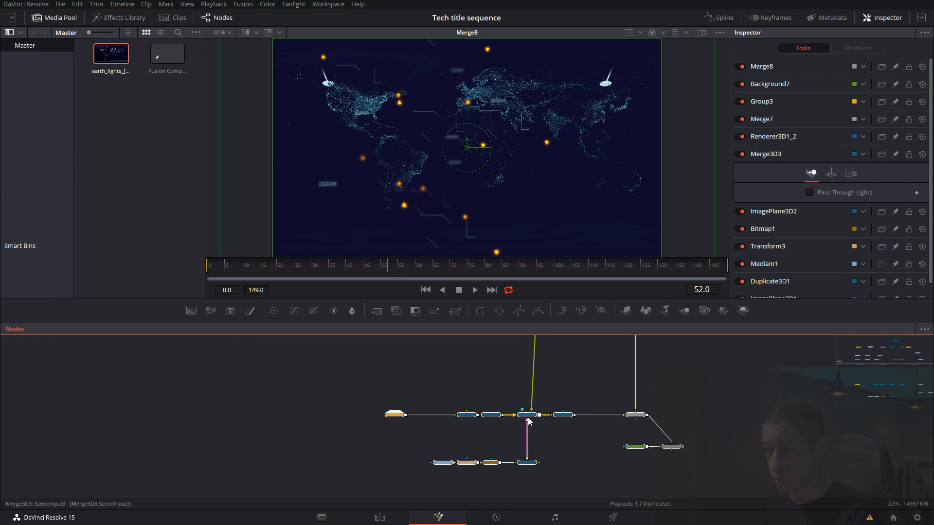
click(528, 415)
Place Background8 in the free space below the Text1 particle row and display it in the viewer
scroll(515, 413, up, 4)
drag(565, 438, 599, 427)
drag(104, 421, 404, 445)
key(1)
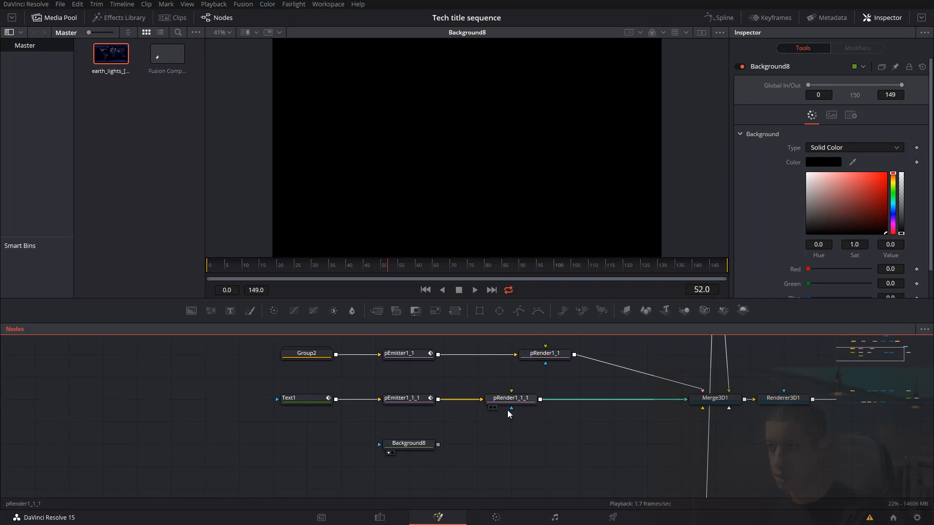
Turn off Auto Resolution on Background8 and set its width and height to 10
click(830, 116)
click(902, 166)
key(Tab)
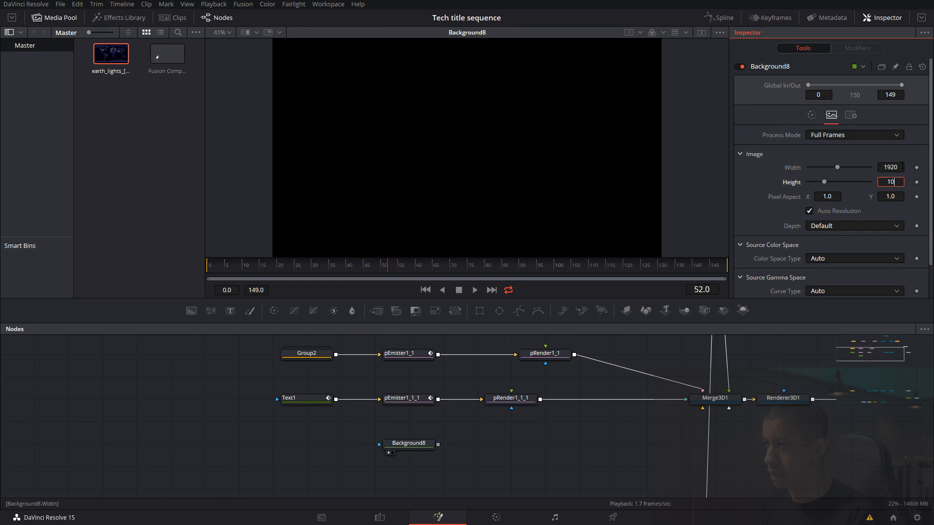
click(849, 211)
double_click(897, 167)
text(10)
key(Tab)
text(10)
key(Tab)
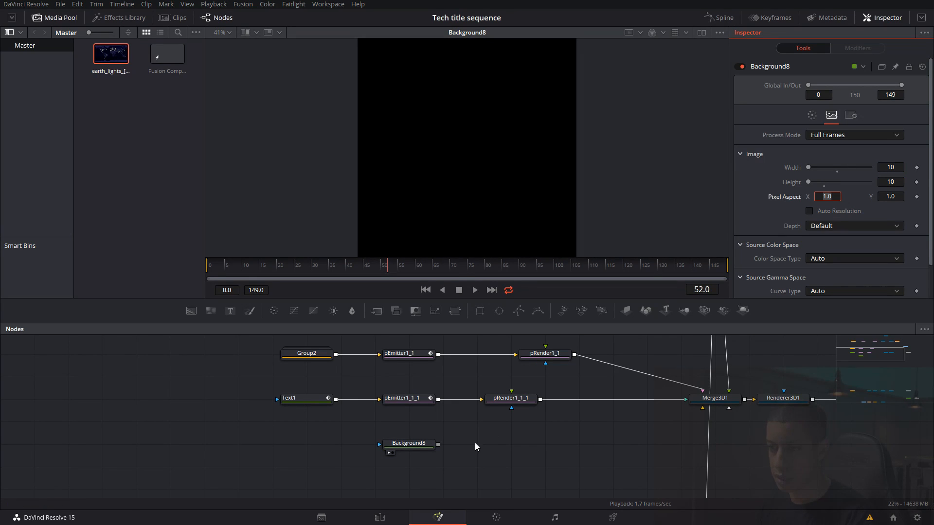
Add another Background node below Background8, set its Alpha to 0, and merge Background8 over it
drag(417, 452, 314, 452)
drag(191, 310, 334, 468)
scroll(861, 268, down, 1)
drag(863, 280, 786, 282)
drag(420, 474, 451, 423)
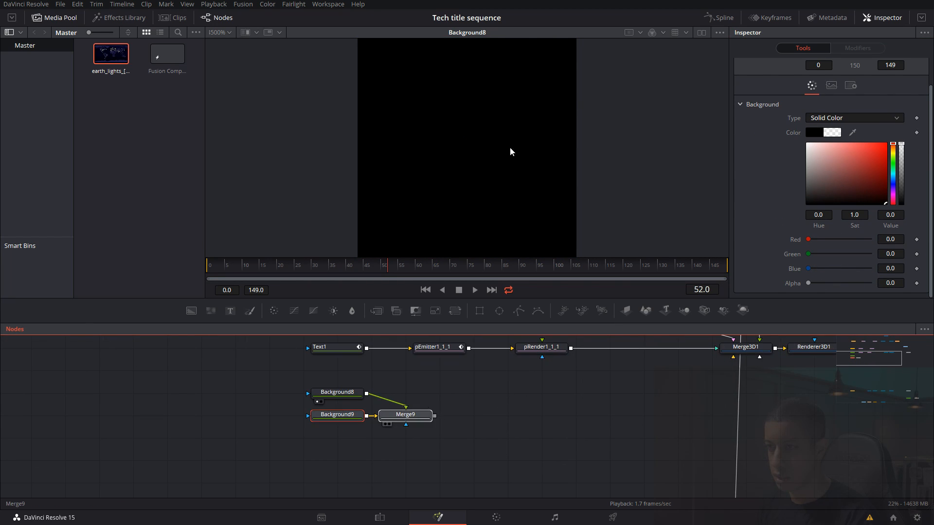
Display Merge9 in the viewer and change the Background8 colour to white
key(1)
click(542, 397)
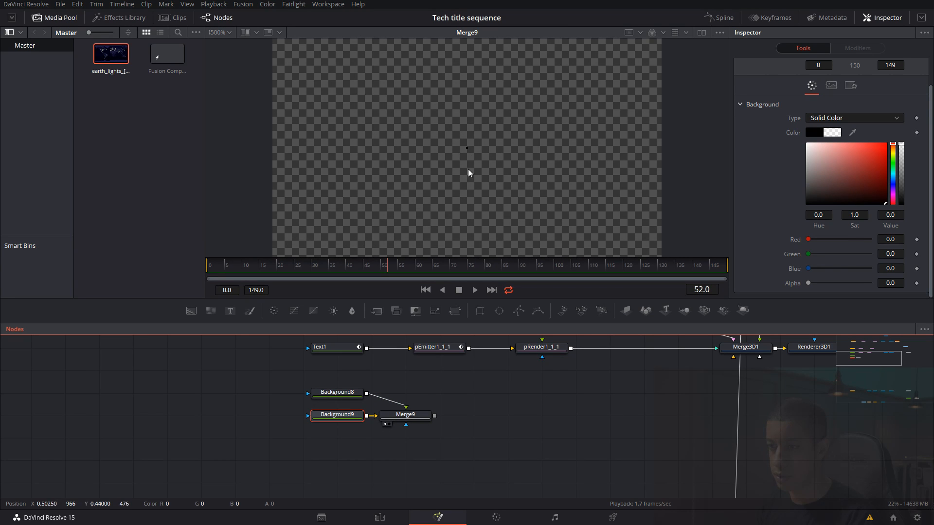
click(324, 393)
click(812, 85)
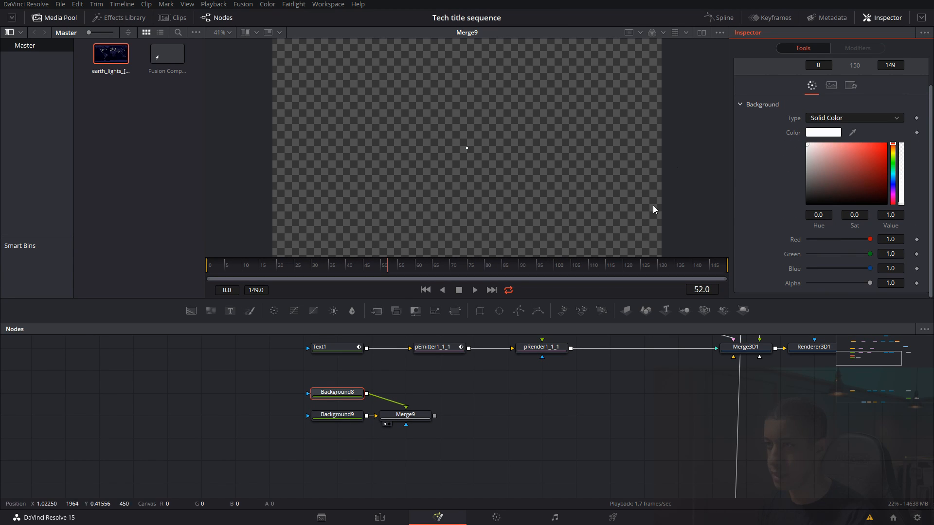
Add a Duplicate node after Merge9 and place it level with Background8
click(417, 418)
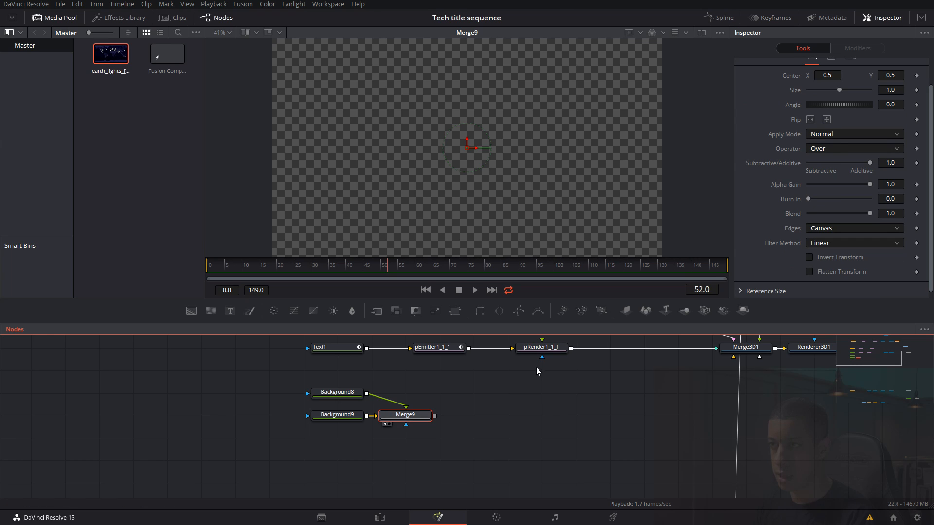
click(479, 418)
click(427, 418)
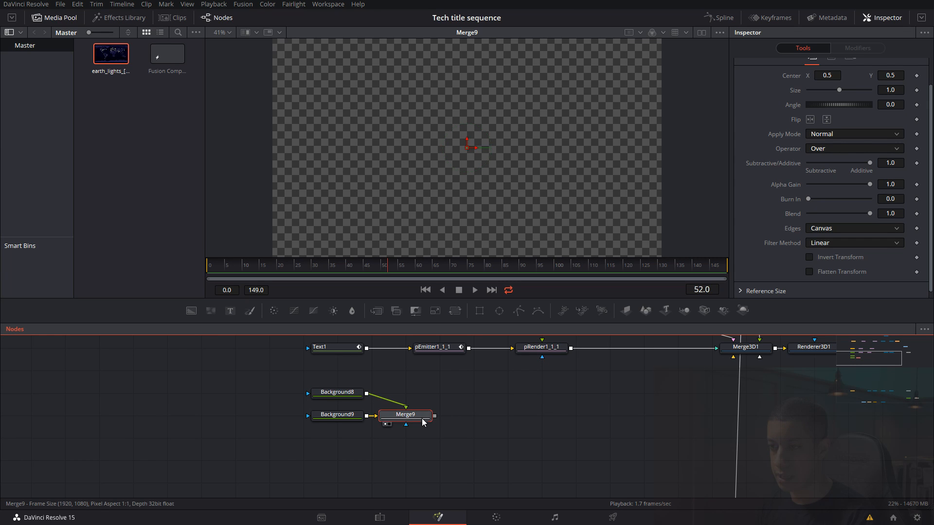
key(shift+space)
text(bit)
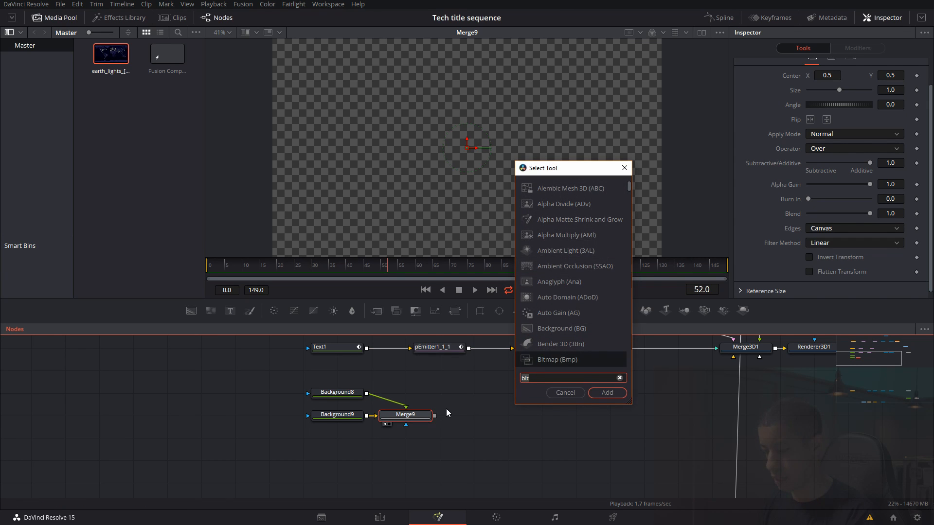
text(dup)
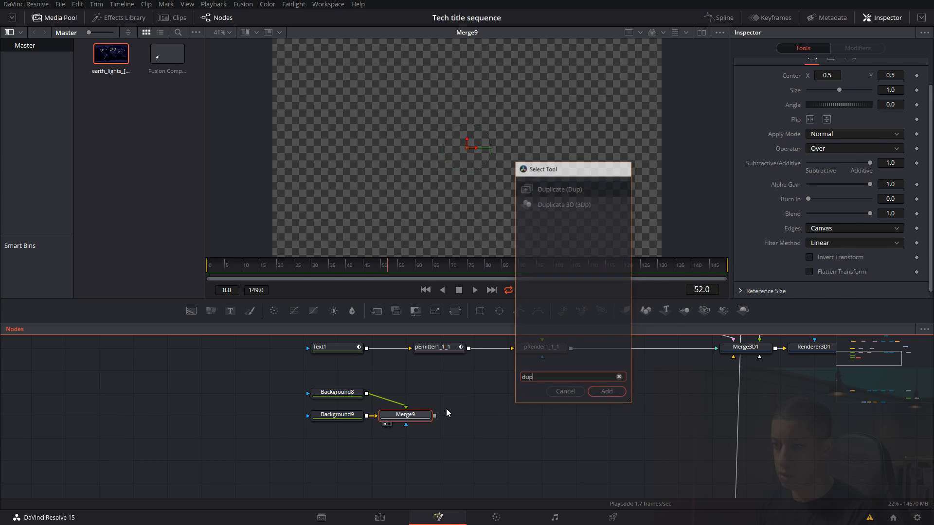
drag(466, 418, 466, 397)
Move the Merge9 centre to the upper-left corner of the frame, at about X 0.016, Y 0.978
click(425, 415)
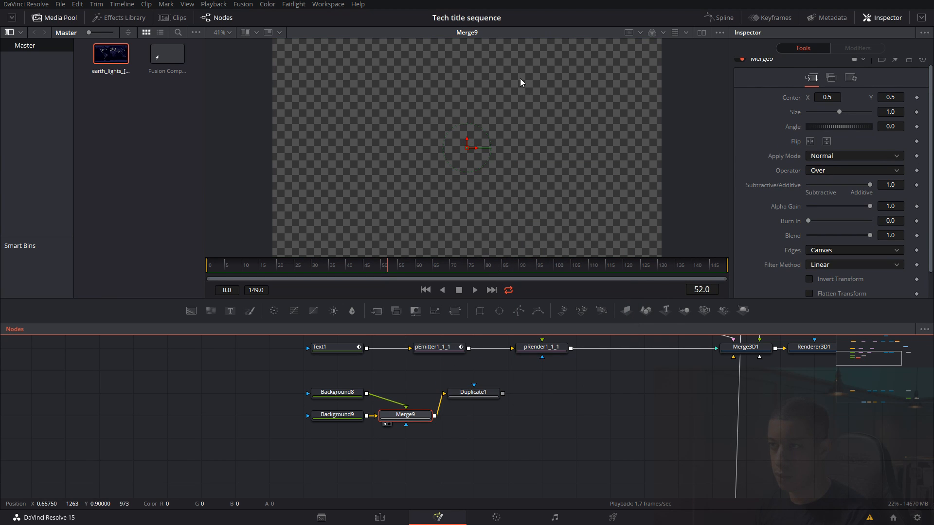
drag(468, 151, 287, 49)
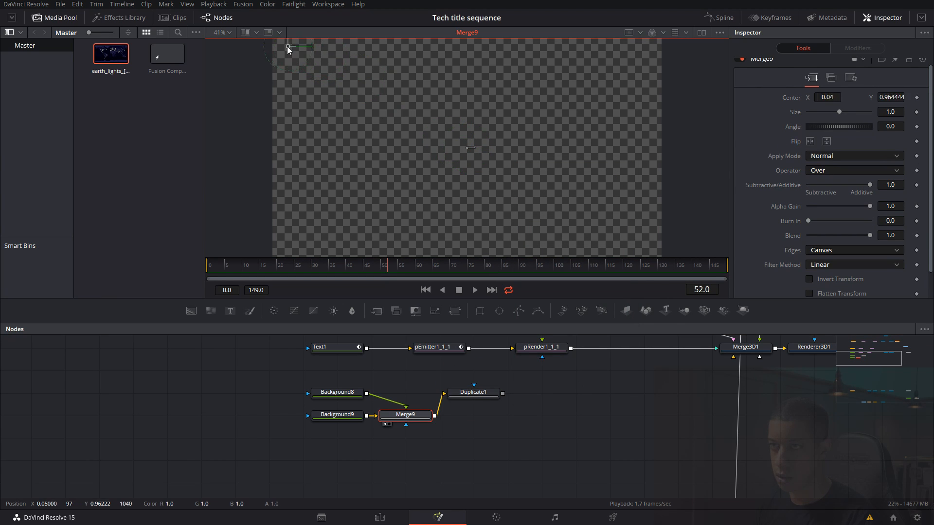
click(563, 455)
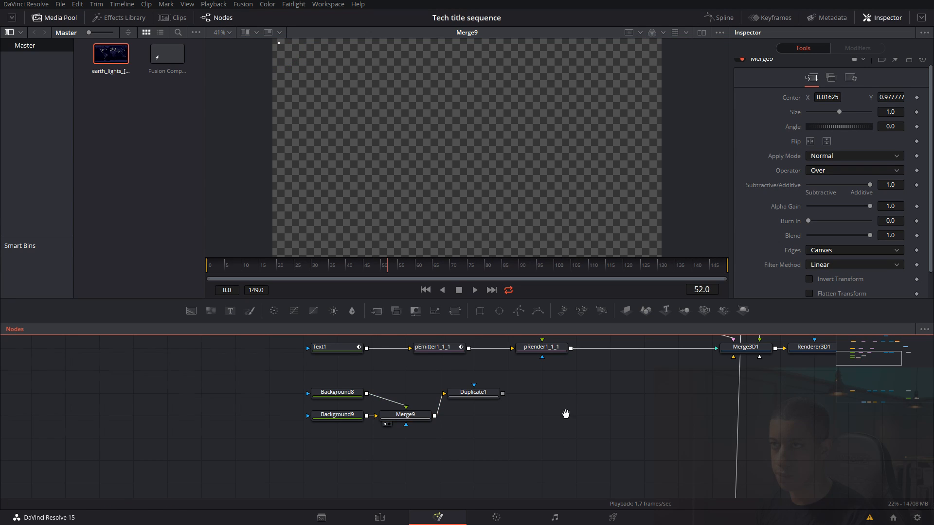
drag(564, 412, 585, 431)
Set Duplicate1 to 25 copies, display it, and shift its Center X to 0.54 to spread a row of dots
click(504, 413)
click(895, 97)
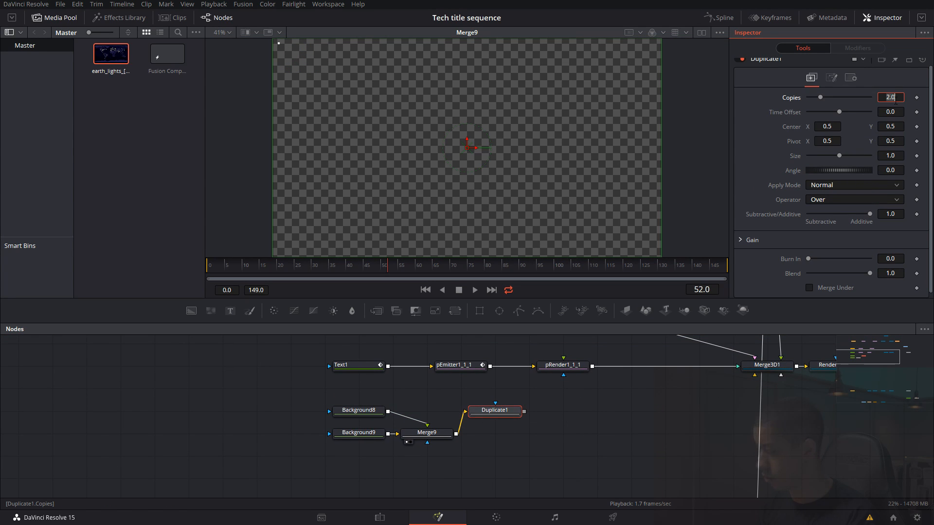
text(25)
key(Tab)
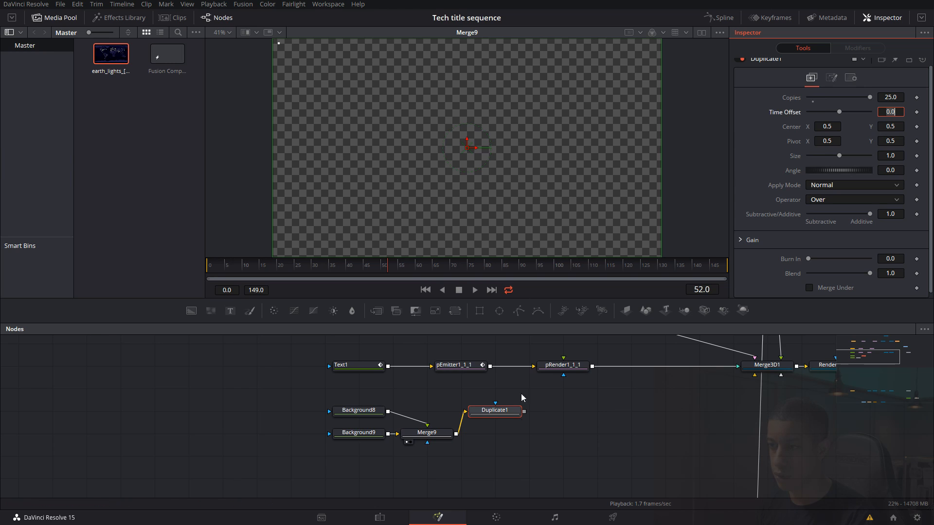
click(502, 417)
key(1)
drag(474, 149, 492, 148)
click(589, 410)
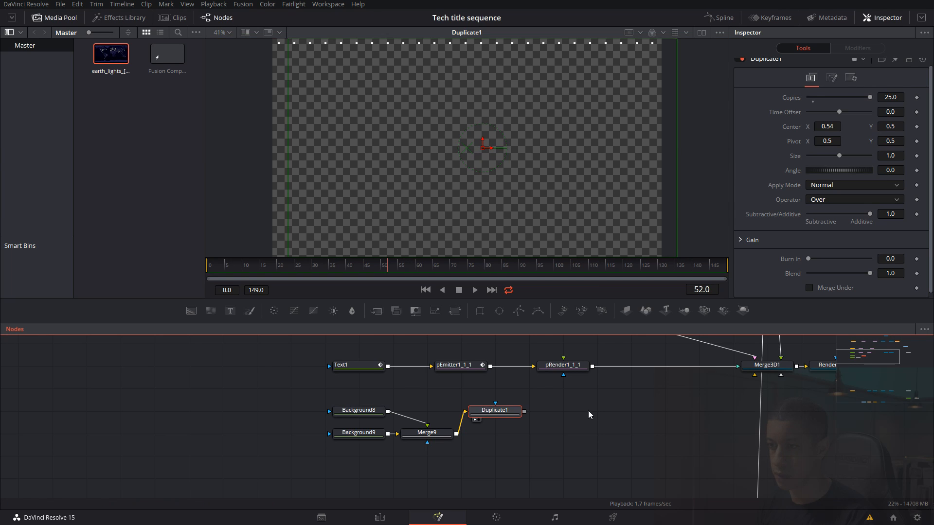
Add a second Duplicate node after Duplicate1
click(487, 413)
key(shift+space)
text(dup)
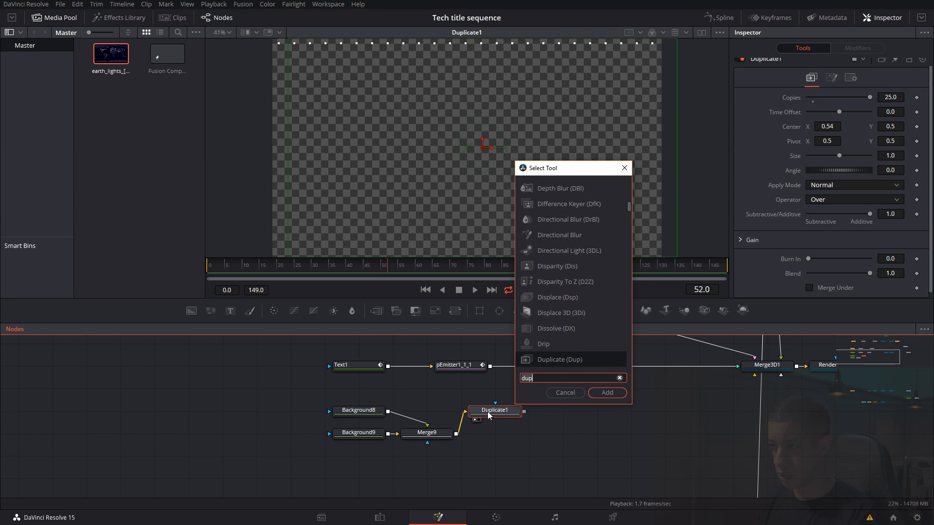
key(Return)
Set Duplicate2 to 20 copies, display it, and shift its centre slightly downward to repeat the dot row over the frame
click(899, 100)
text(20)
key(Tab)
click(576, 411)
key(1)
drag(468, 146, 467, 157)
click(659, 405)
Line up Merge9 and the two Duplicate nodes in one row and place an unconnected Rectangle mask node near them
drag(664, 421, 568, 377)
drag(374, 354, 472, 378)
click(497, 409)
drag(565, 370, 546, 394)
click(495, 393)
click(436, 396)
drag(407, 373, 486, 411)
drag(424, 395, 428, 414)
click(477, 395)
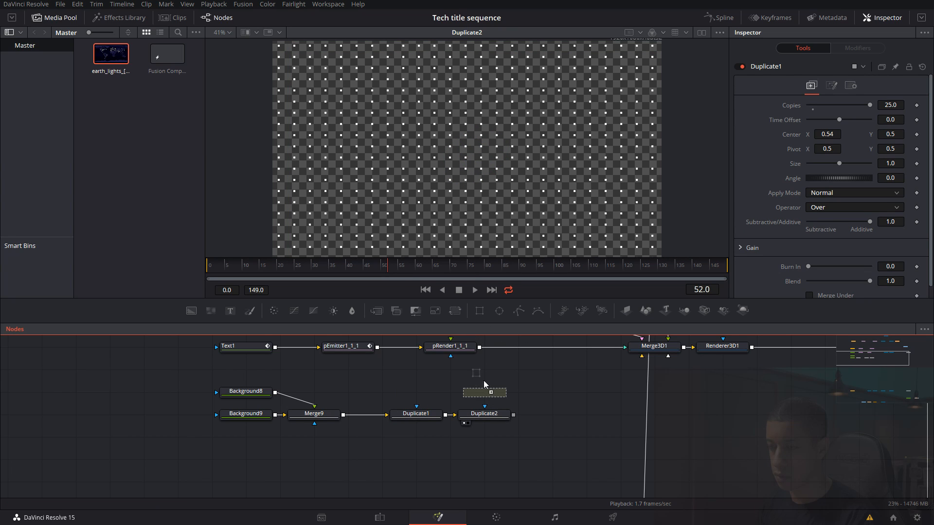
drag(491, 384, 591, 398)
Move Merge9 and both Duplicate nodes level with Background8, merge Duplicate2 over Background9, and display the new merge
drag(309, 432, 499, 414)
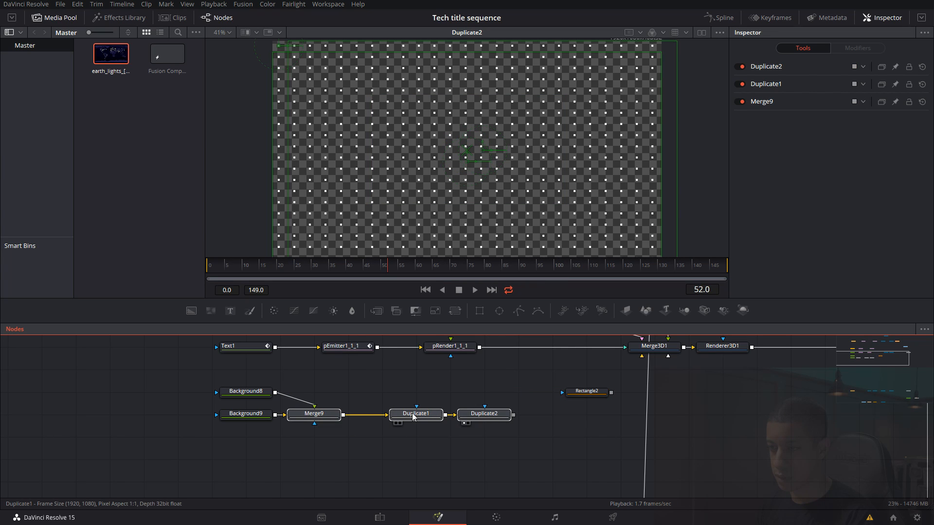
drag(415, 418, 415, 394)
click(415, 395)
drag(514, 393, 275, 417)
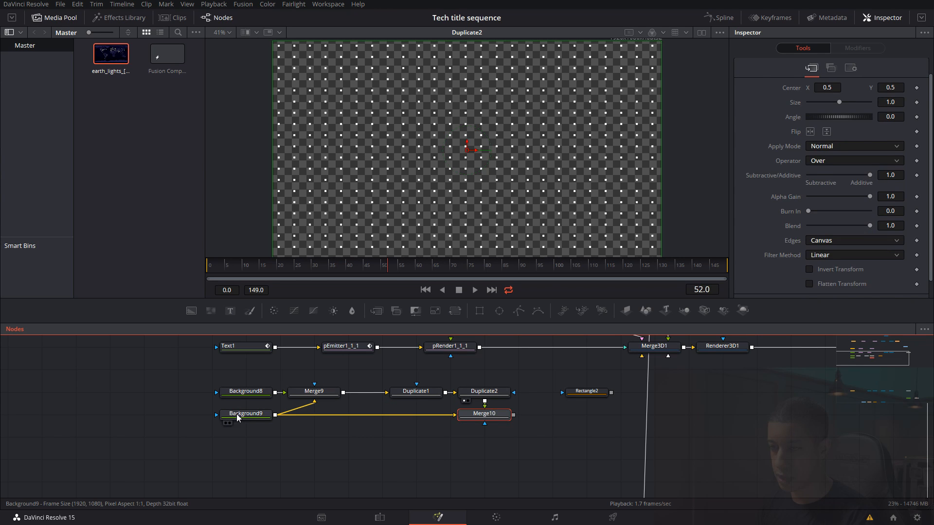
click(237, 416)
key(1)
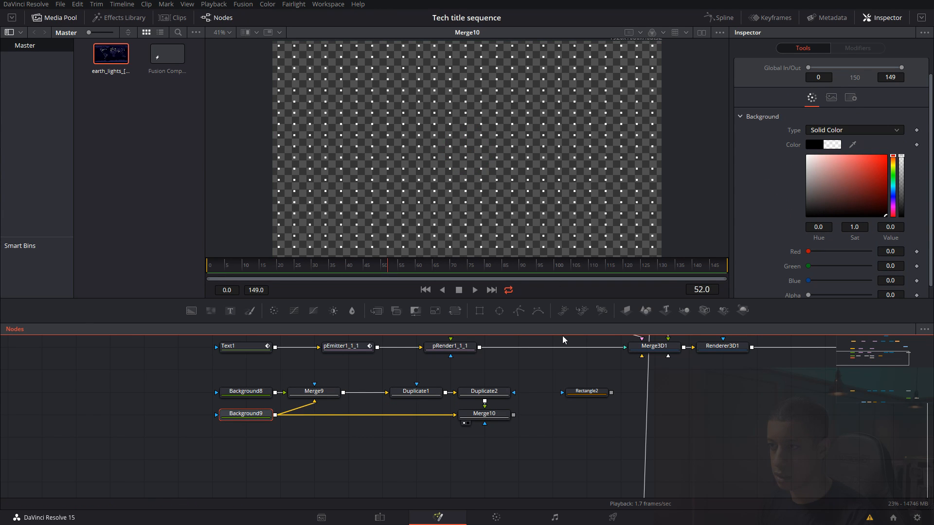
Mask Merge10 with Rectangle2, invert the mask, shift its Center X to about 0.734, and align the node below Merge10
drag(594, 390, 484, 423)
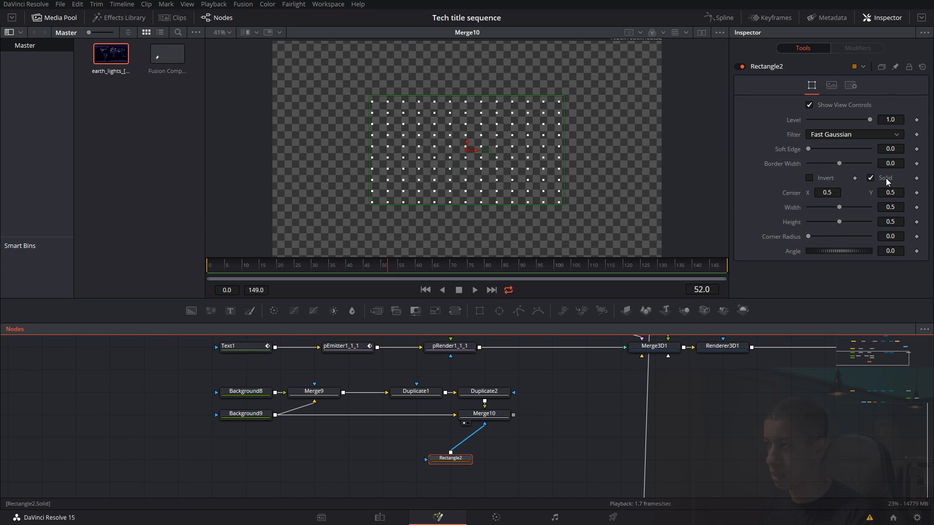
click(809, 178)
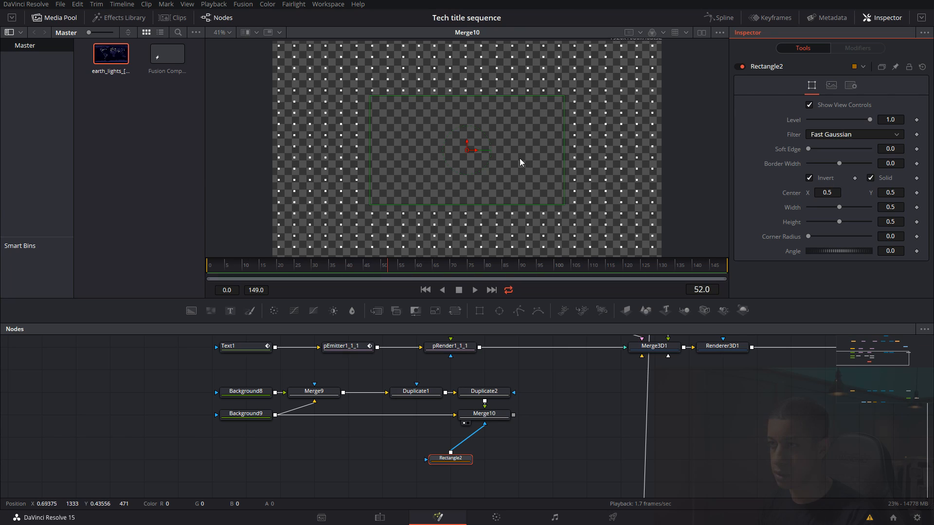
drag(527, 152, 567, 152)
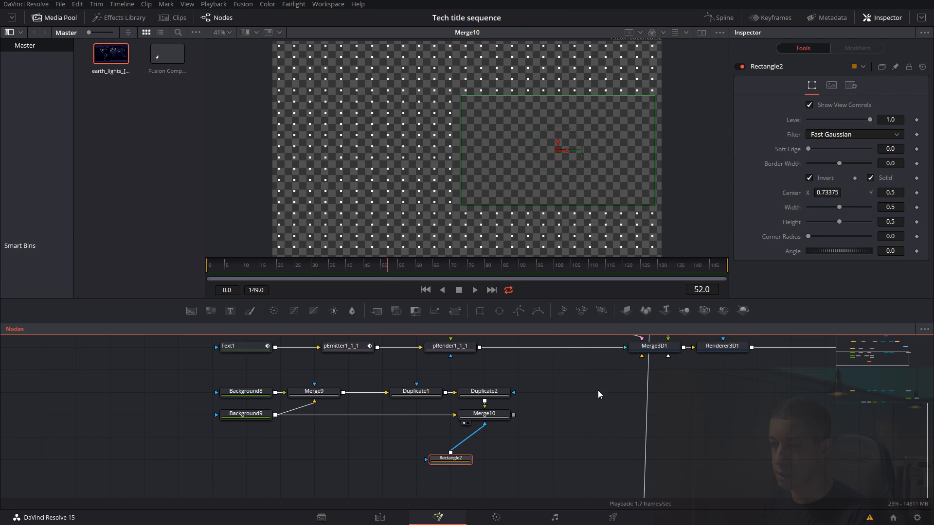
drag(457, 456, 491, 455)
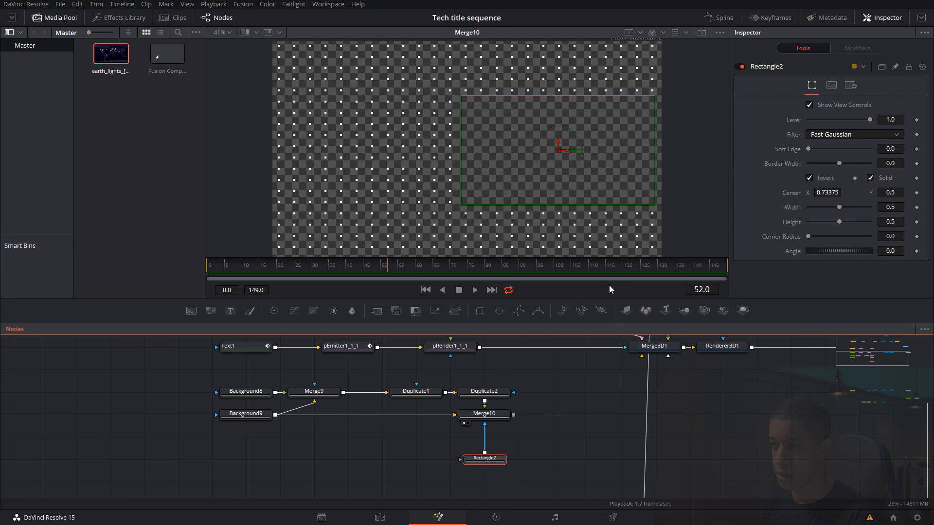
Add another Rectangle mask feeding into Rectangle2 and set the Rectangle2 Paint Mode to Multiply
drag(479, 311, 481, 460)
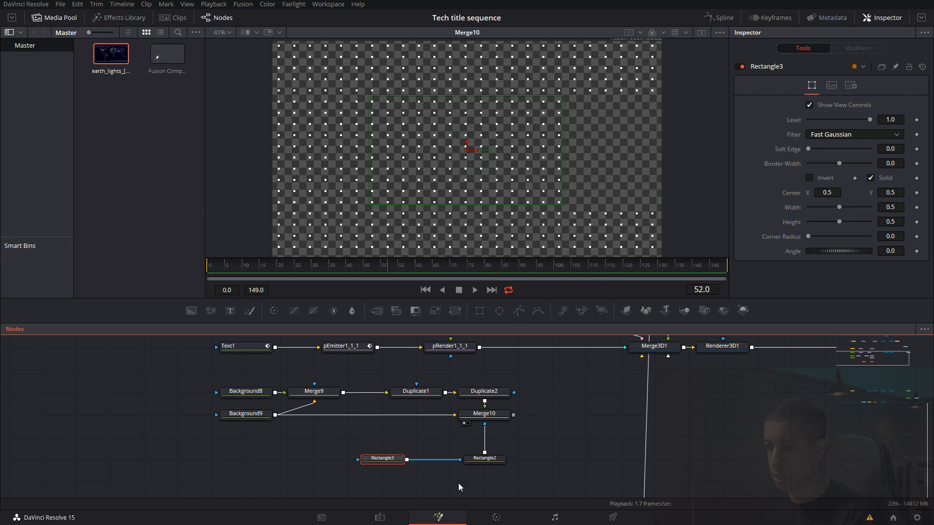
click(481, 460)
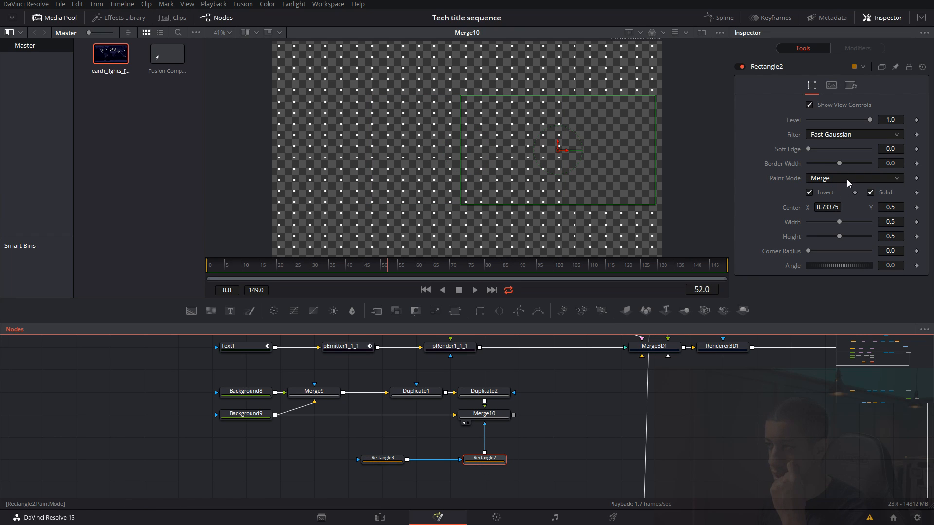
click(847, 179)
click(844, 242)
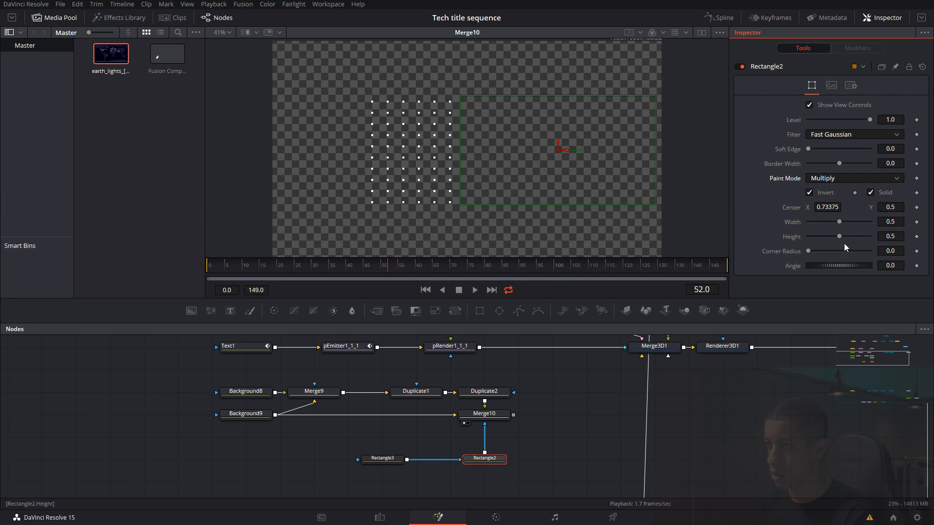
Try disabling Solid on Rectangle3 and Rectangle2, and turn it back on for both masks
click(377, 462)
click(871, 177)
click(484, 459)
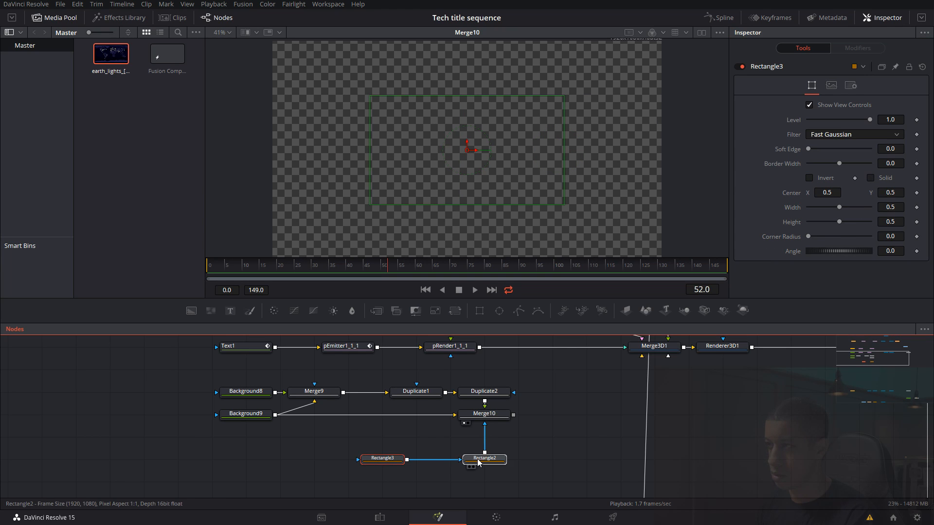
click(871, 193)
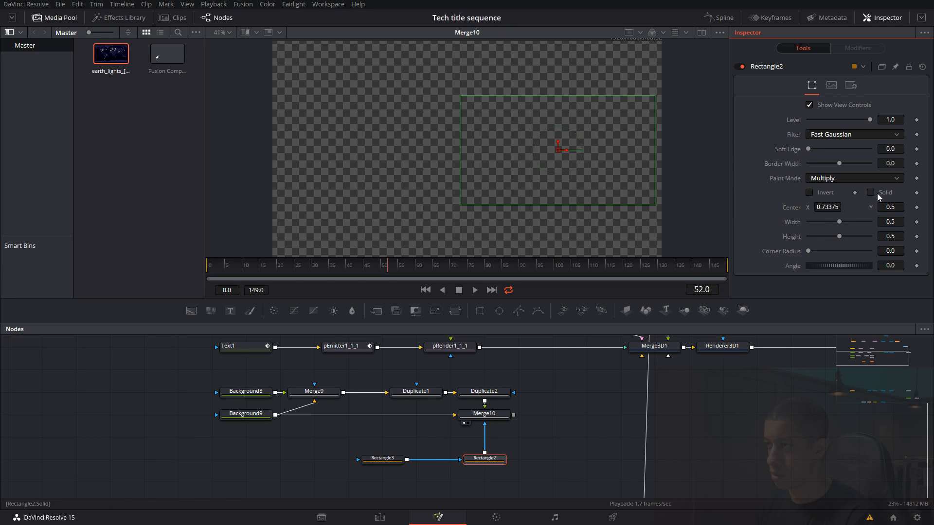
click(382, 459)
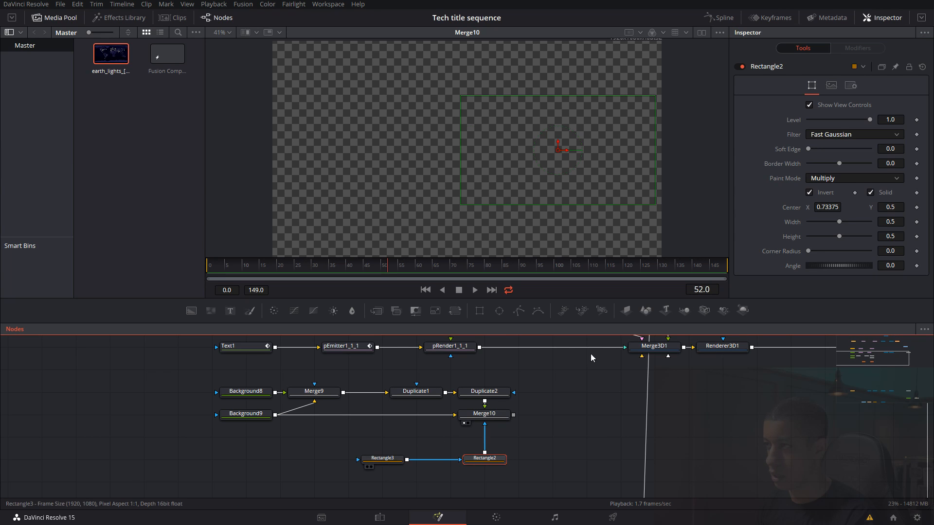
click(871, 178)
Invert the Rectangle3 mask, set its Height to 1.0, and shift its Center X to 0.475
click(826, 178)
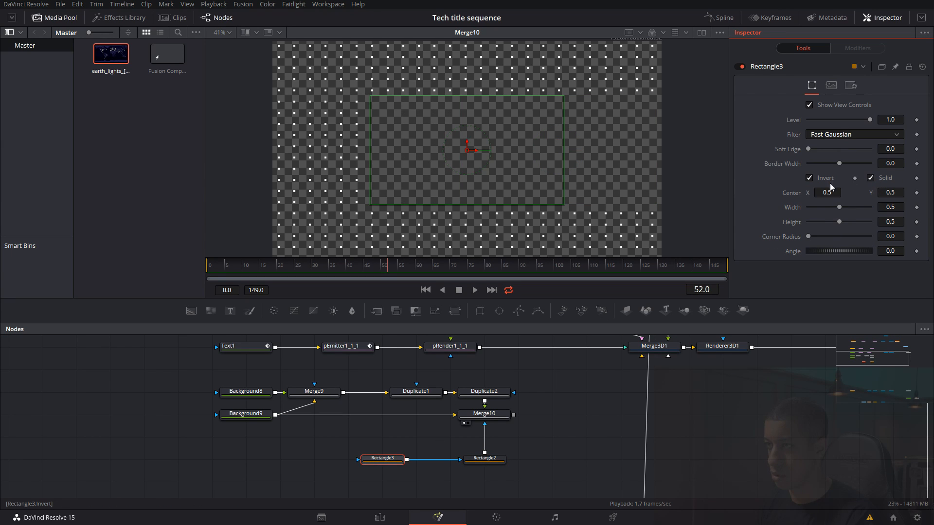
drag(468, 151, 610, 97)
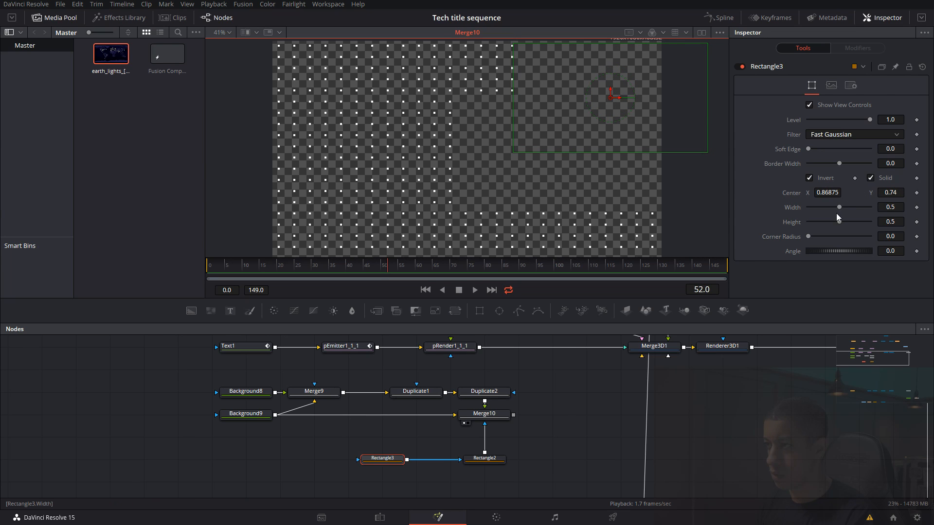
drag(839, 222, 911, 226)
double_click(799, 194)
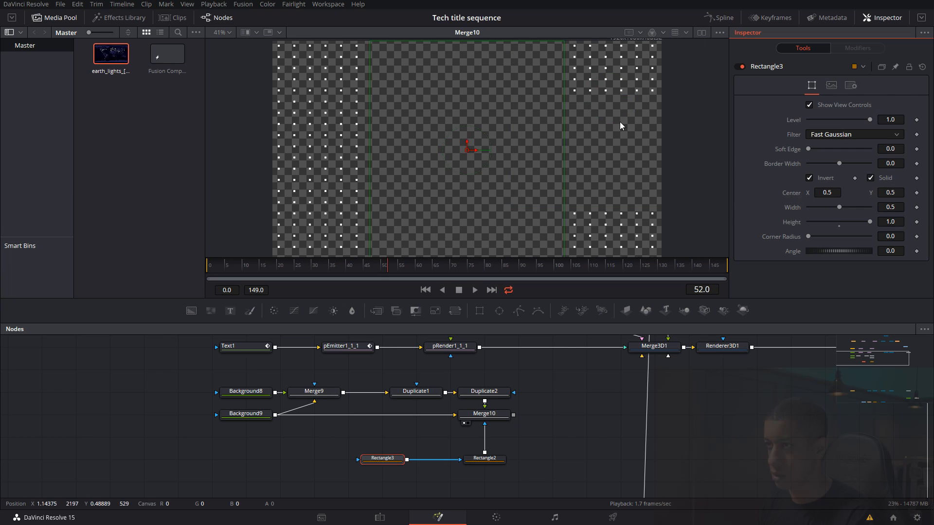
mouse_move(474, 152)
mouse_down()
mouse_move(700, 152)
mouse_move(284, 145)
mouse_move(464, 151)
mouse_up()
click(546, 367)
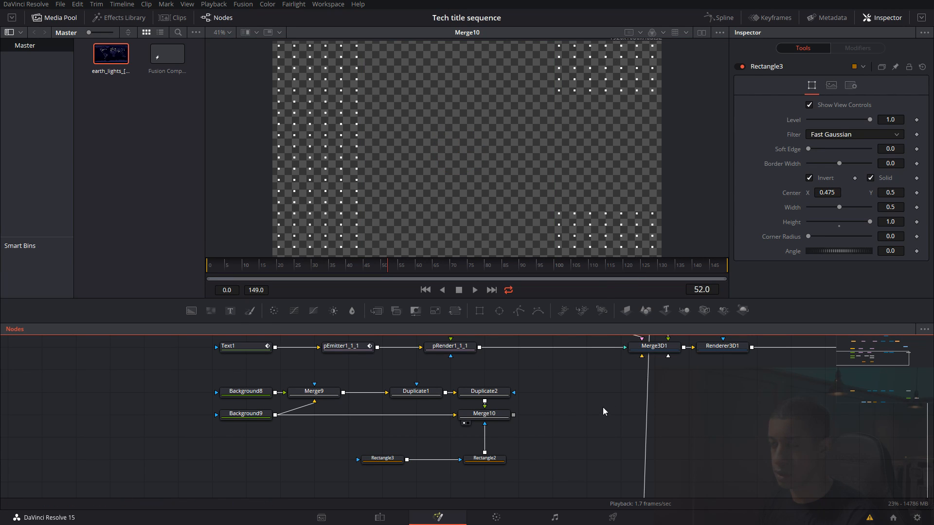
Copy the pEmitter and pRender nodes of the Text1 row, paste them beside Merge10, and feed Merge10 into the pasted emitter
drag(601, 398, 472, 397)
drag(246, 380, 396, 363)
key(ctrl+c)
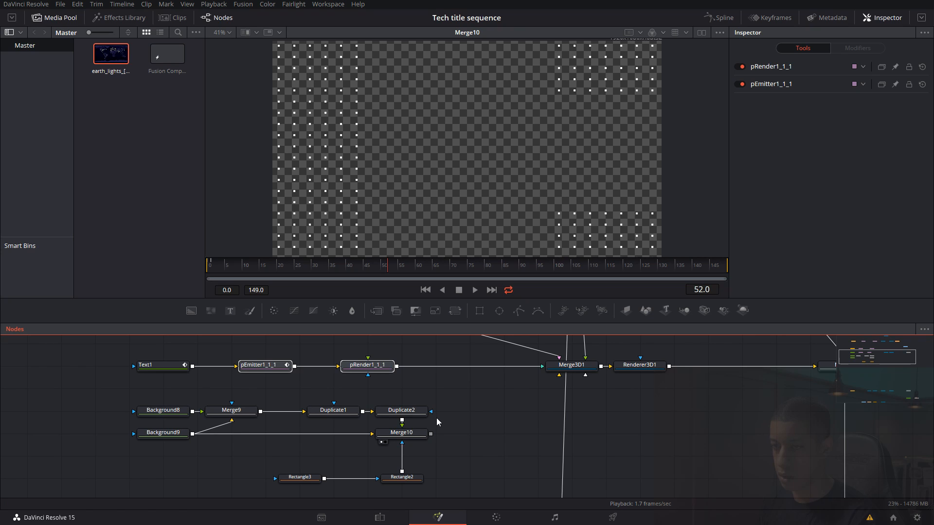
key(ctrl+v)
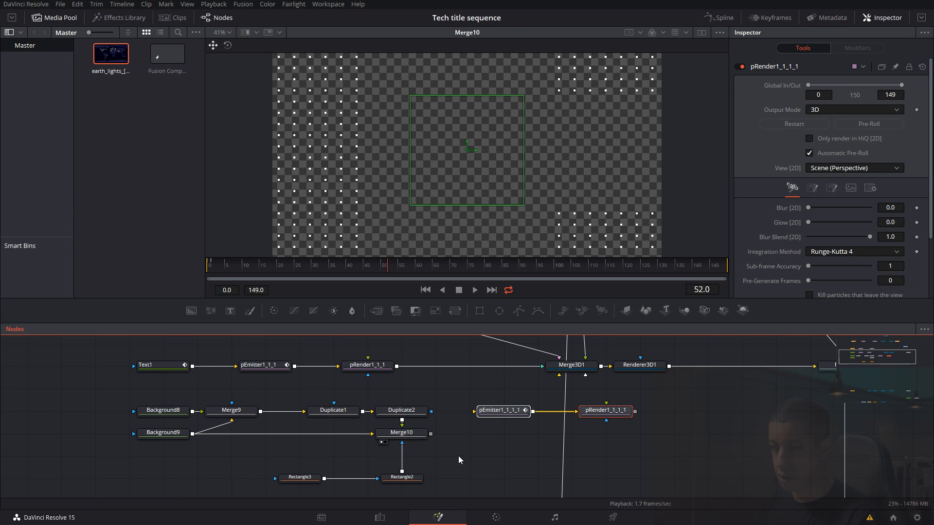
click(437, 397)
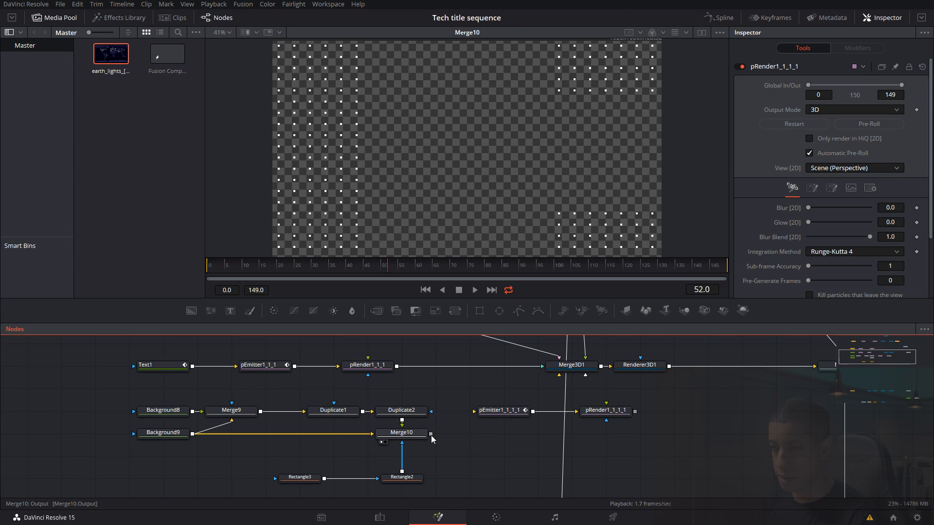
drag(430, 434, 475, 411)
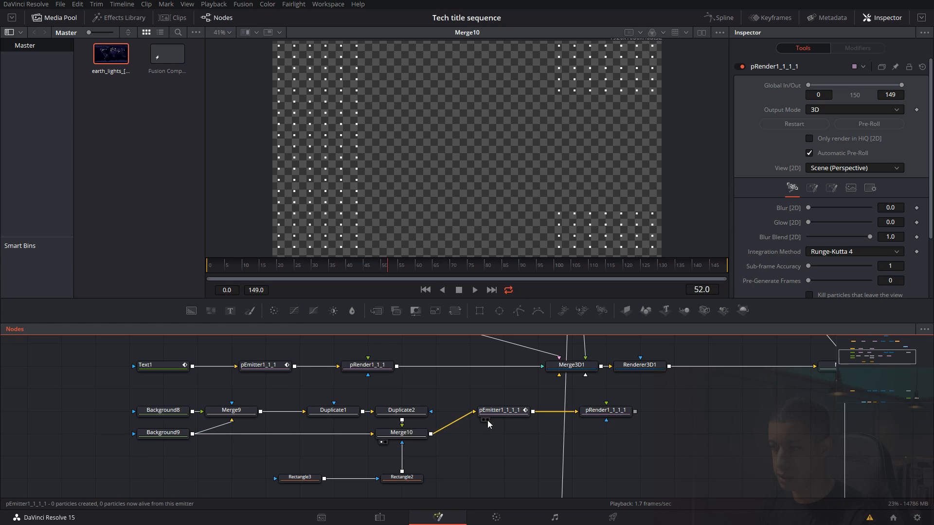
Group the dot-grid source nodes and masks, and arrange the group, pEmitter and pRender as a compact row beneath the Text1 row
drag(565, 420, 581, 412)
drag(212, 365, 549, 465)
key(ctrl+g)
drag(364, 372, 274, 387)
drag(593, 377, 354, 377)
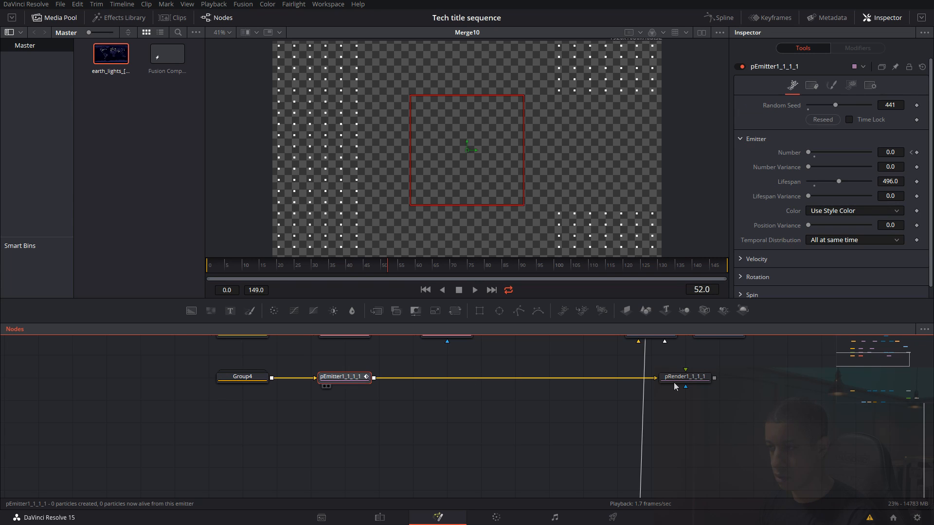
drag(681, 380, 477, 381)
drag(539, 375, 506, 429)
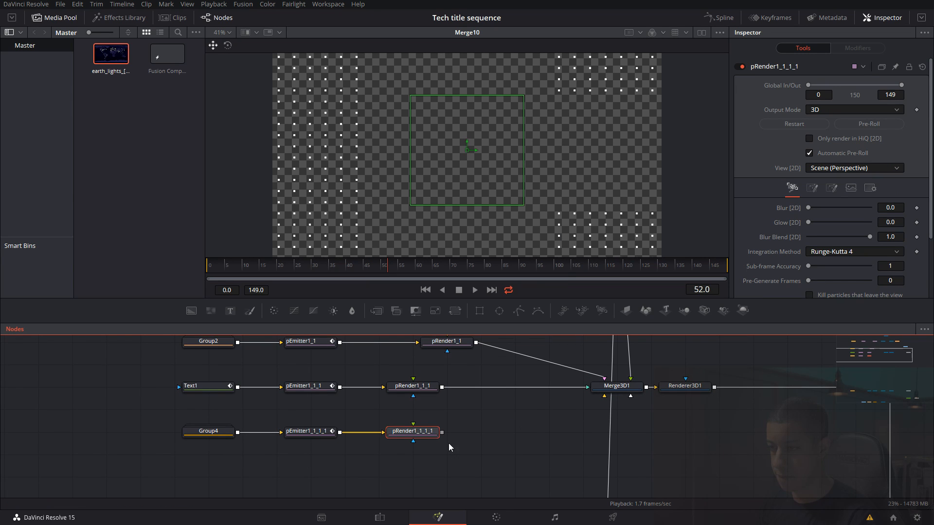
Connect the dot-grid pRender1_1_1_1 output to Merge3D1
drag(442, 431, 404, 198)
scroll(690, 458, down, 3)
drag(719, 472, 553, 166)
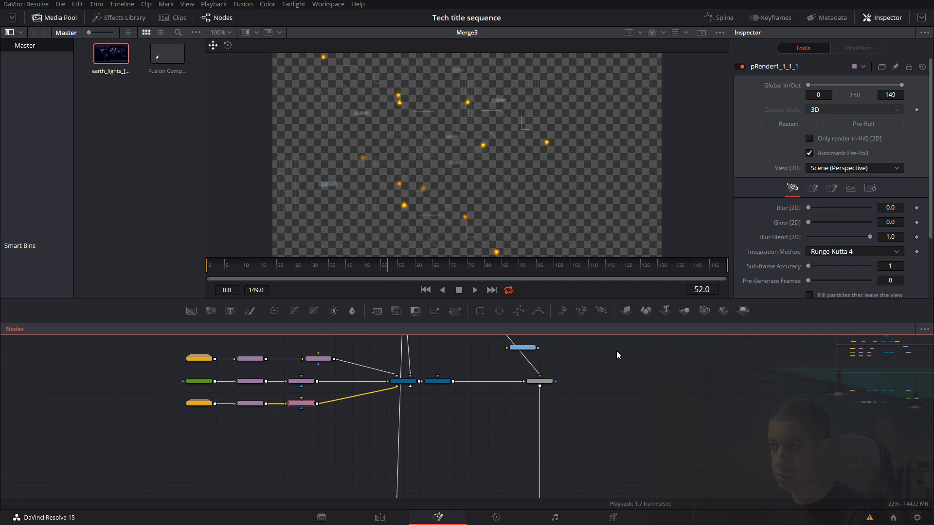
drag(450, 433, 581, 438)
click(442, 430)
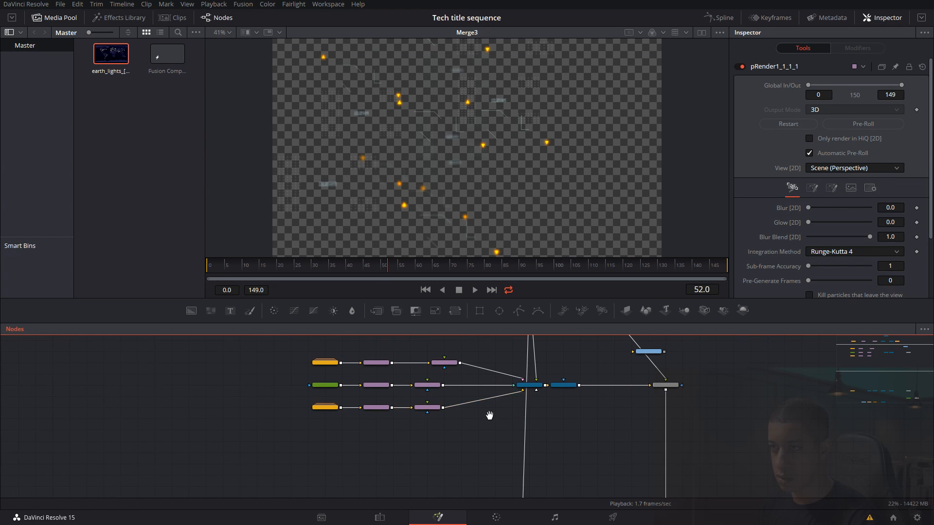
drag(485, 412, 504, 429)
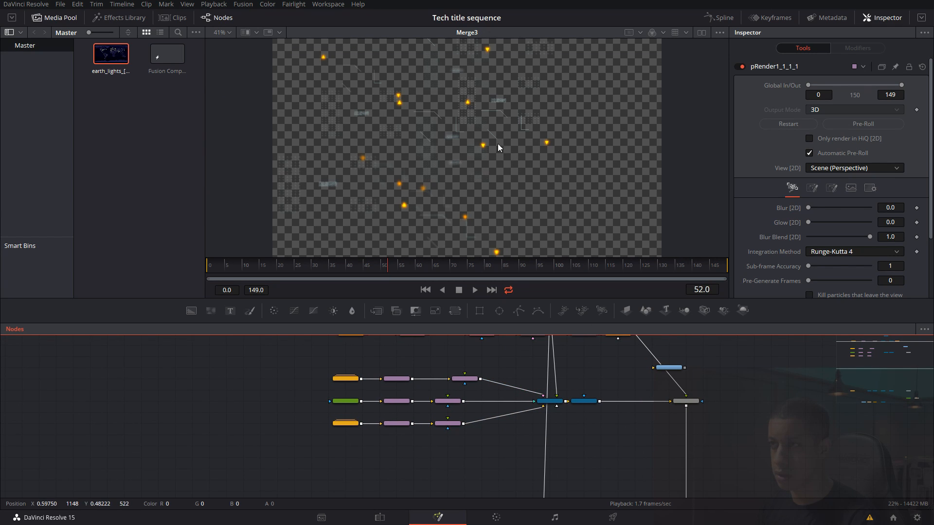
Inspect the dot-grid particles in the perspective view, alone and within Merge3D1, and check their emitter at frame 0
click(450, 428)
drag(524, 195, 325, 233)
click(400, 424)
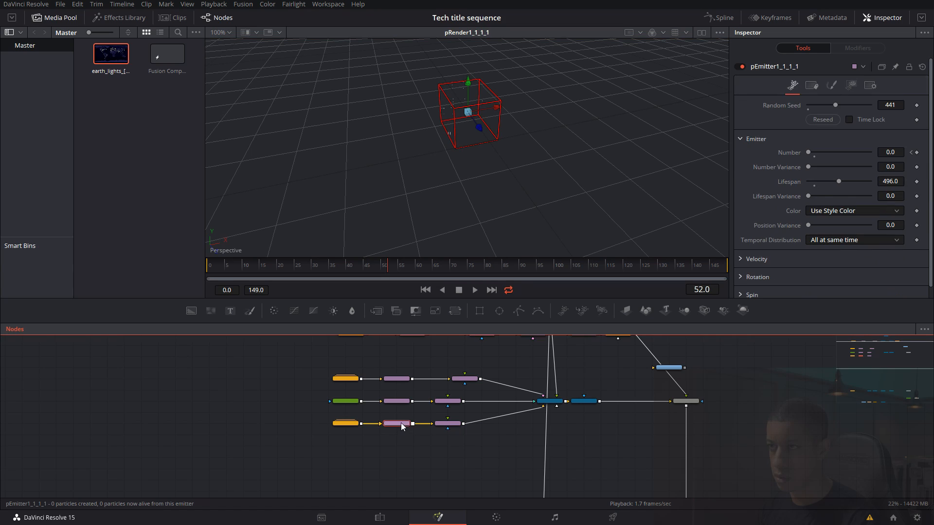
click(557, 403)
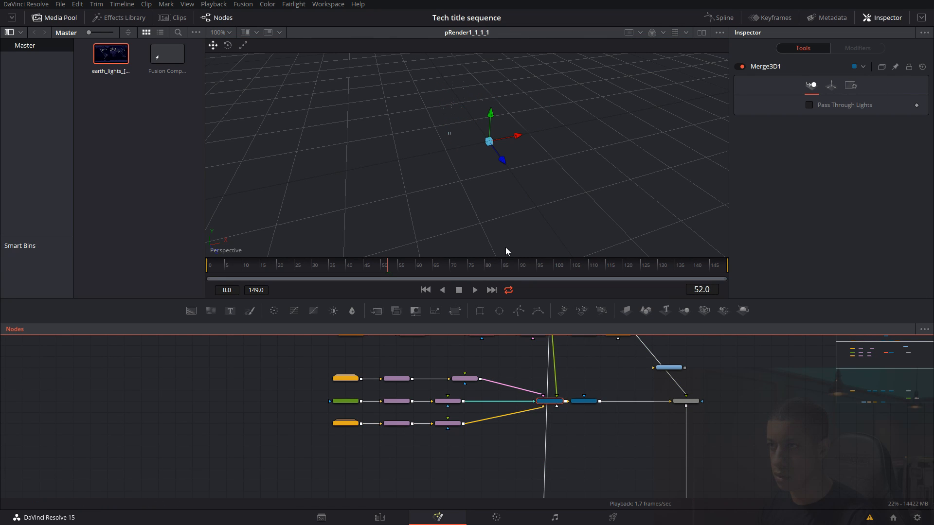
drag(550, 400, 460, 155)
drag(562, 181, 528, 155)
click(447, 423)
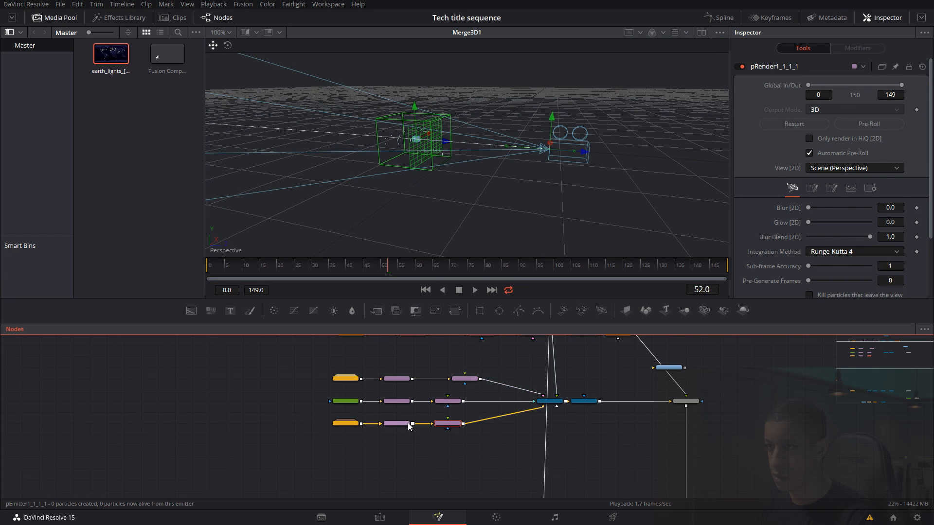
click(407, 424)
drag(545, 204, 640, 210)
drag(385, 268, 182, 259)
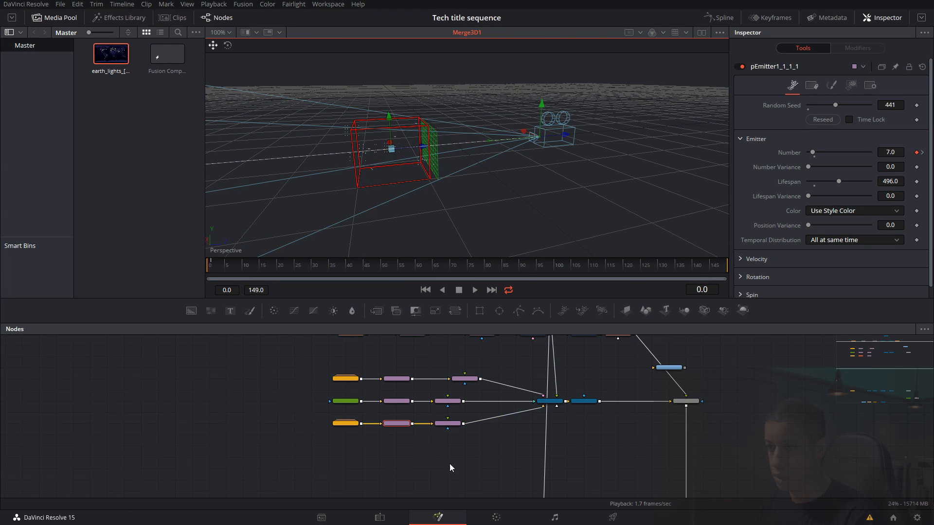
Shift the dot-grid particle row away from Merge3D1 and insert a Duplicate 3D node between pRender1_1_1_1 and Merge3D1
drag(336, 442, 413, 428)
click(412, 425)
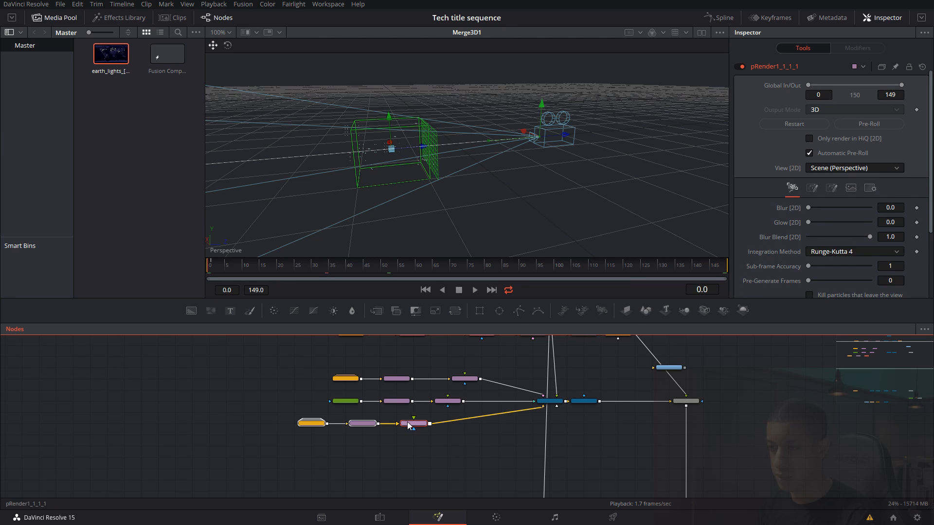
key(shift+space)
text(dup)
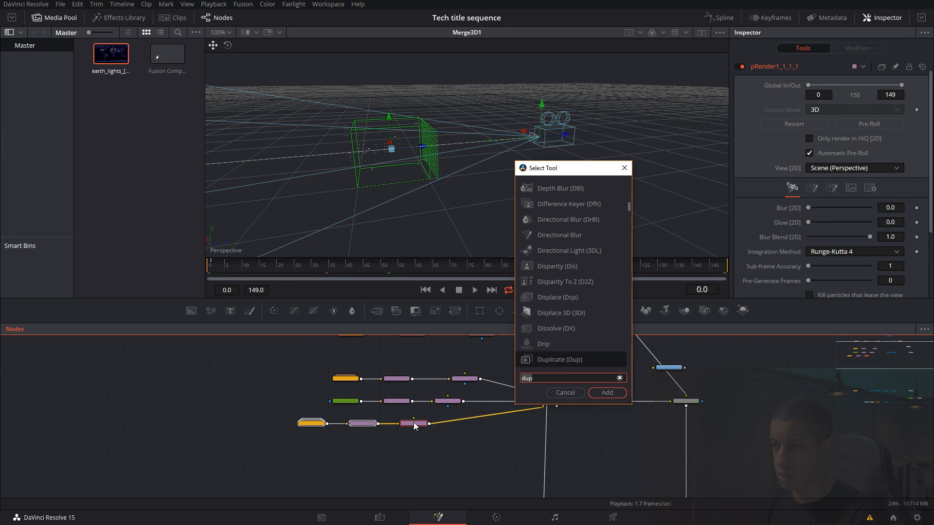
key(Down)
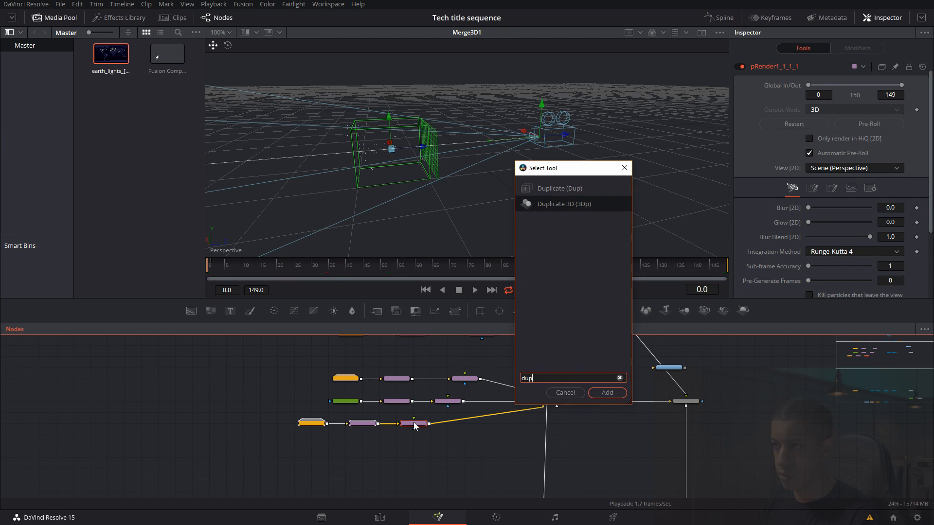
key(Return)
drag(444, 427, 478, 427)
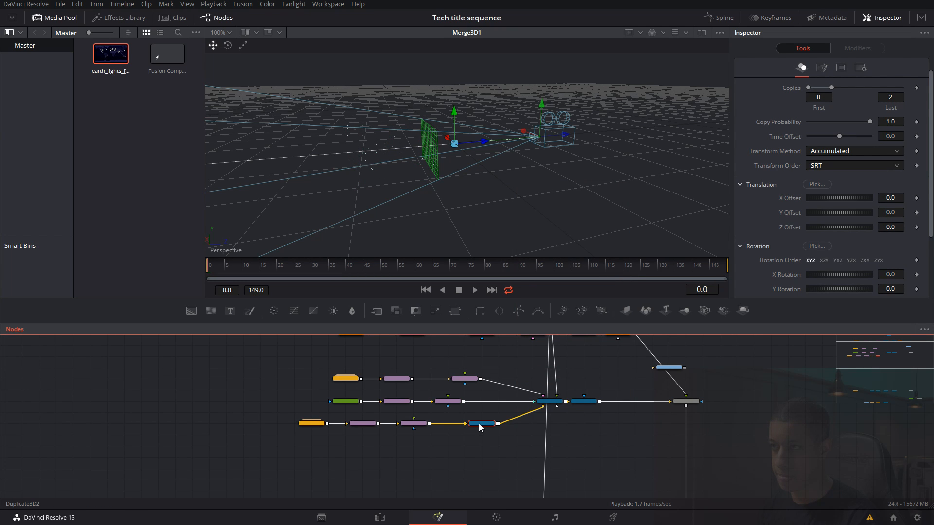
key(1)
drag(475, 425, 459, 425)
Offset the Duplicate 3D copies about 0.275 in X, -0.019 in Y and 0.124 in Z, and rotate them 20.9 in X and 90 in Z
drag(551, 401, 434, 114)
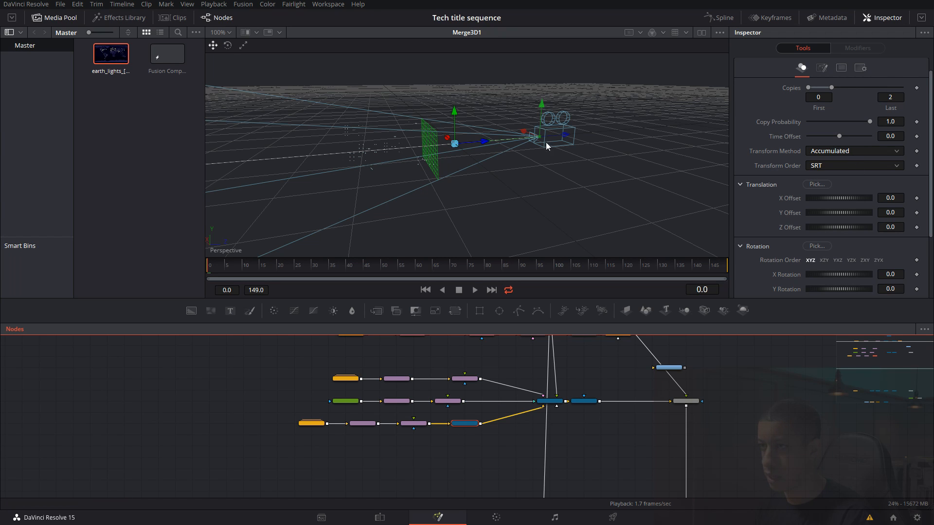
drag(488, 141, 509, 153)
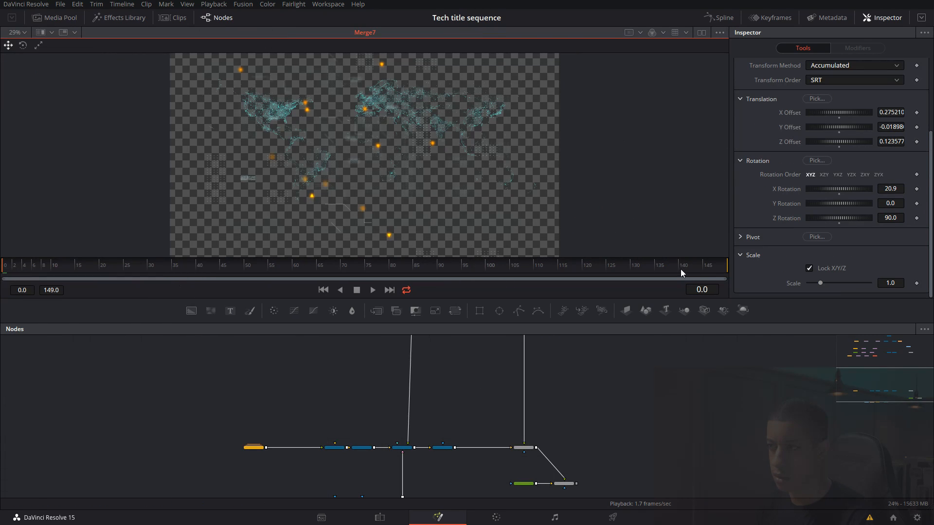
drag(734, 306, 743, 427)
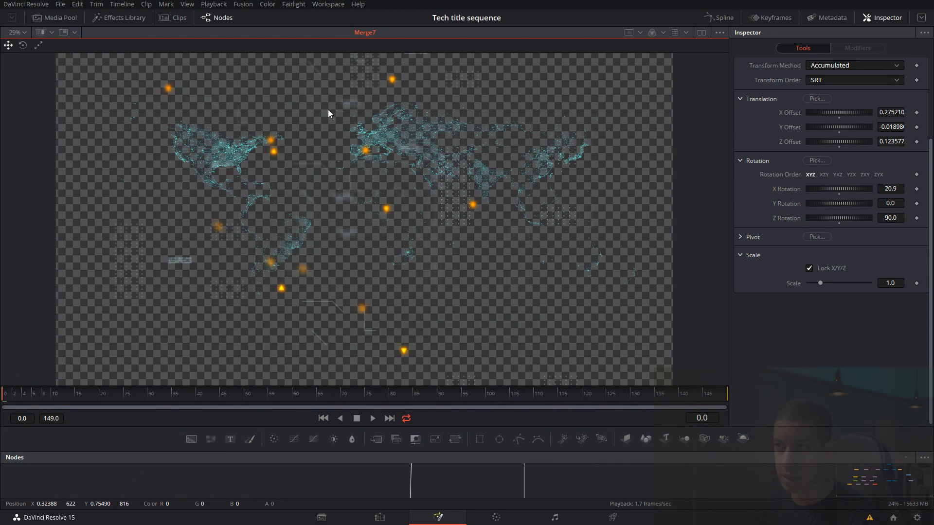
drag(731, 427, 713, 252)
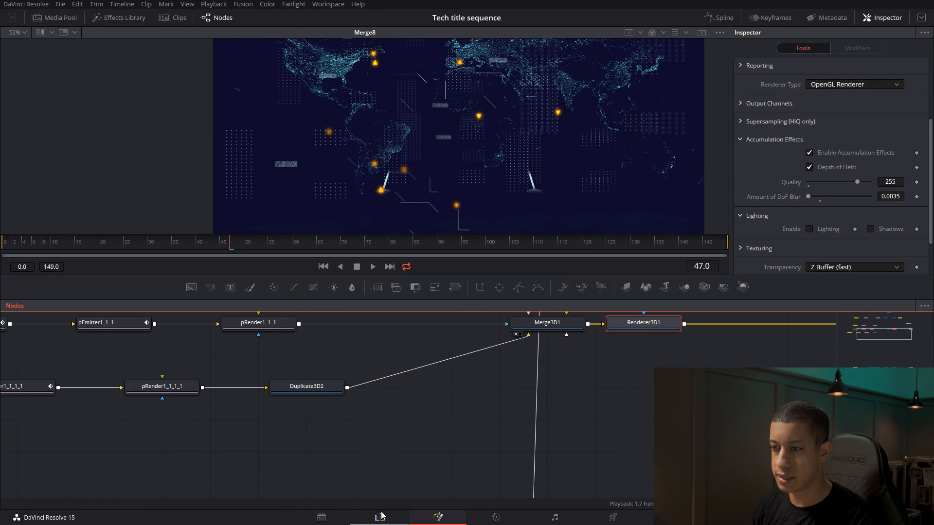
Move MediaOut1 beside Merge8, feed Merge8 into it, and save the project
scroll(642, 443, down, 5)
drag(651, 446, 553, 368)
drag(600, 462, 525, 471)
scroll(505, 376, down, 2)
drag(533, 414, 406, 411)
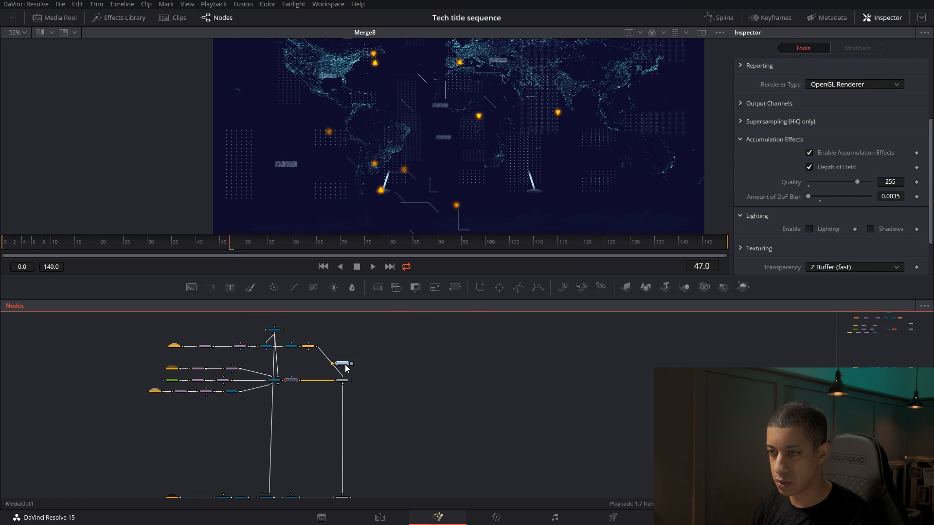
click(344, 365)
scroll(402, 464, up, 3)
drag(415, 474, 414, 413)
scroll(480, 465, down, 2)
drag(480, 465, 473, 364)
drag(437, 322, 457, 461)
drag(388, 460, 489, 462)
key(ctrl+s)
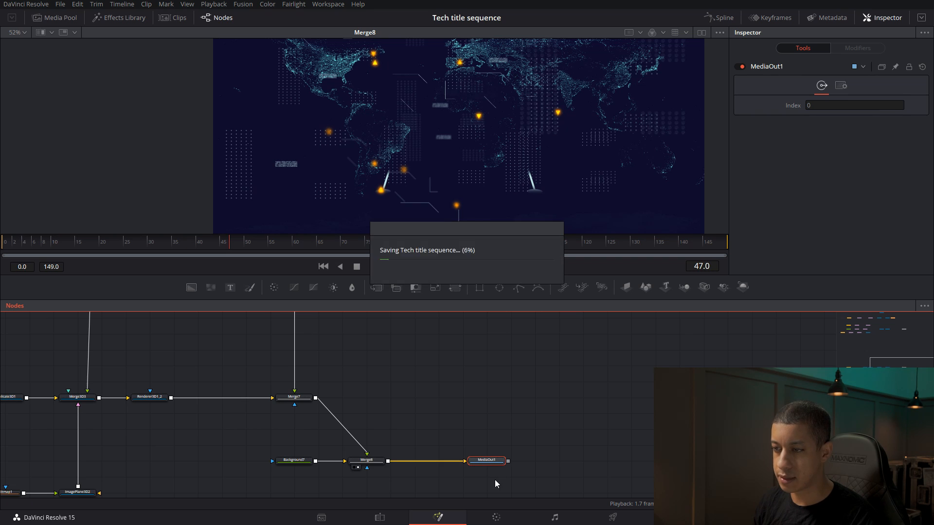
On the Edit page, place the Fusion Composition clip at the start of a new timeline and go to 01:00:02:03
click(380, 518)
drag(102, 62, 111, 394)
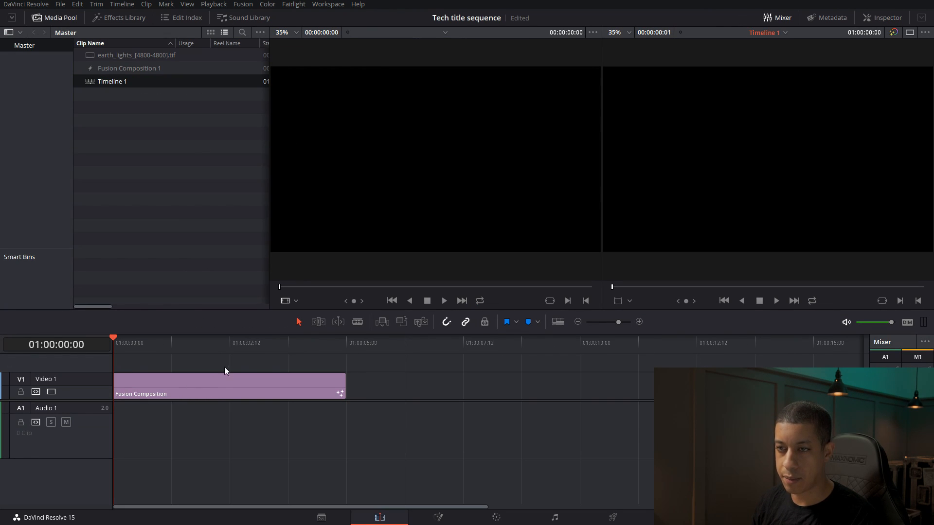
click(213, 343)
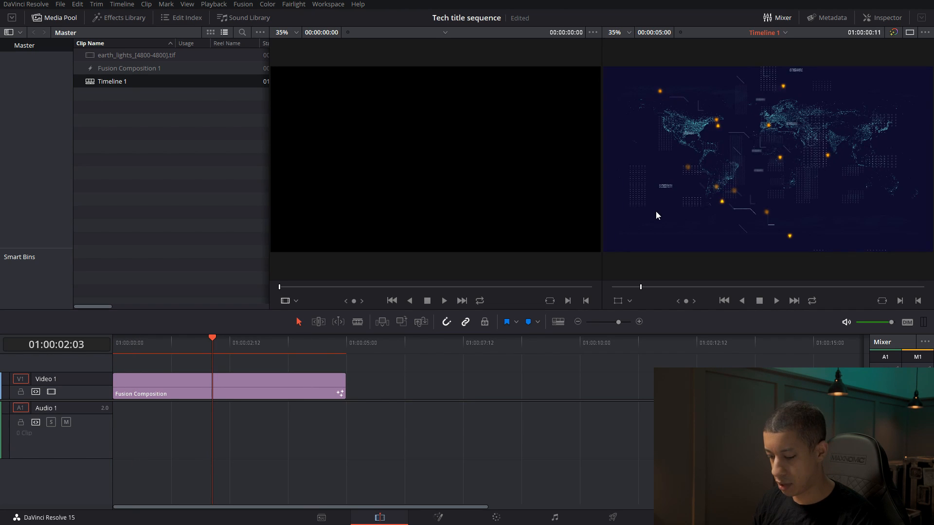
Review the composition's current frame in full screen and return to the editing view
key(ctrl+f)
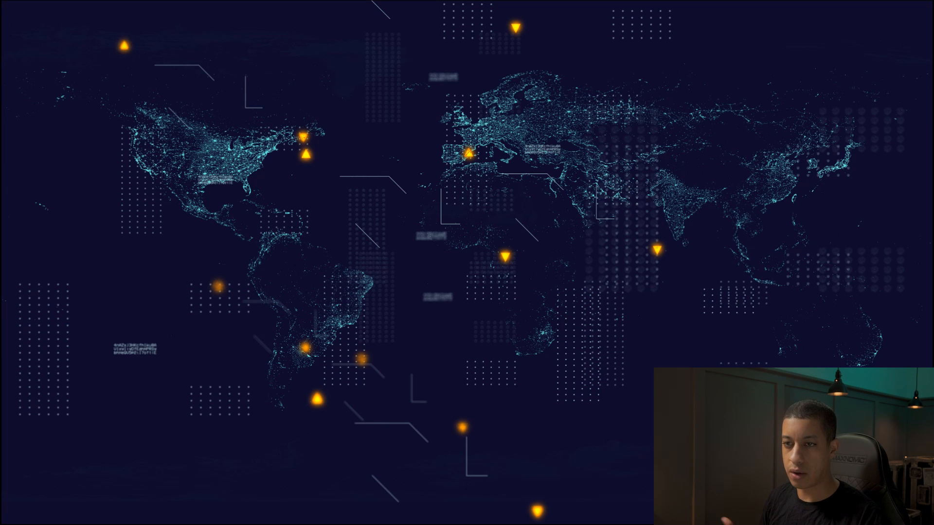
mouse_move(63, 322)
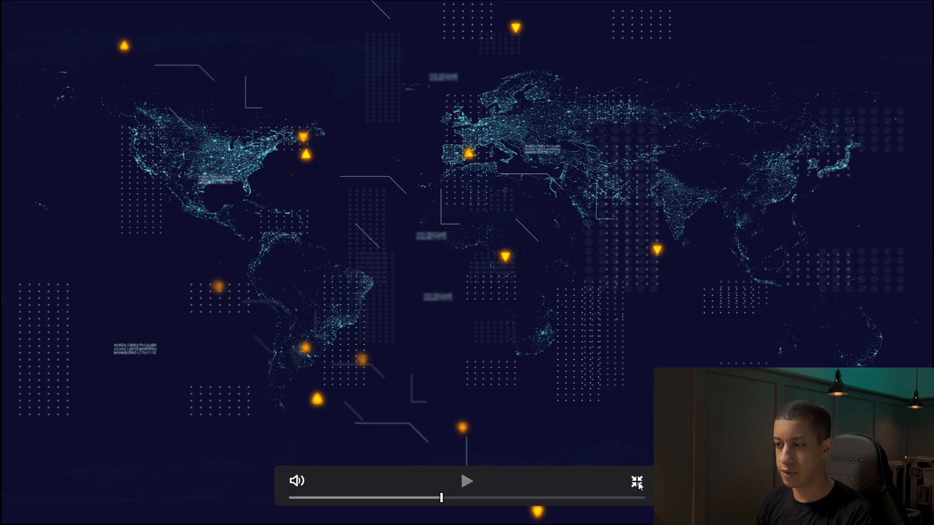
click(637, 482)
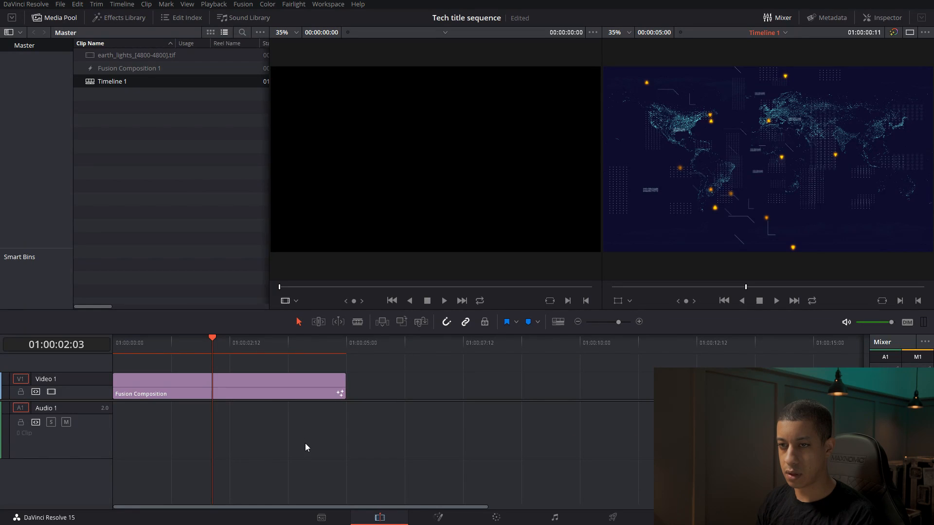
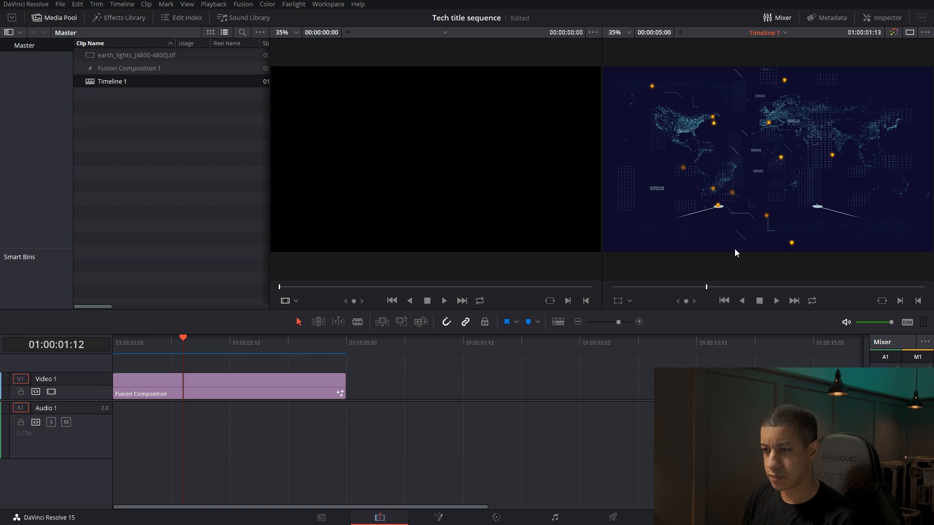
Play the composition full screen, replaying the middle section and pausing to examine the animated light streaks
key(ctrl+f)
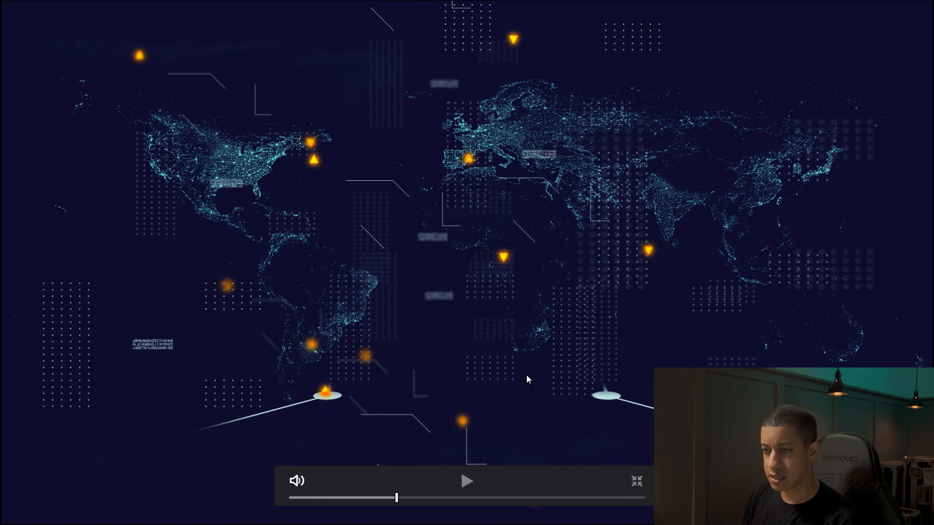
click(467, 481)
key(space)
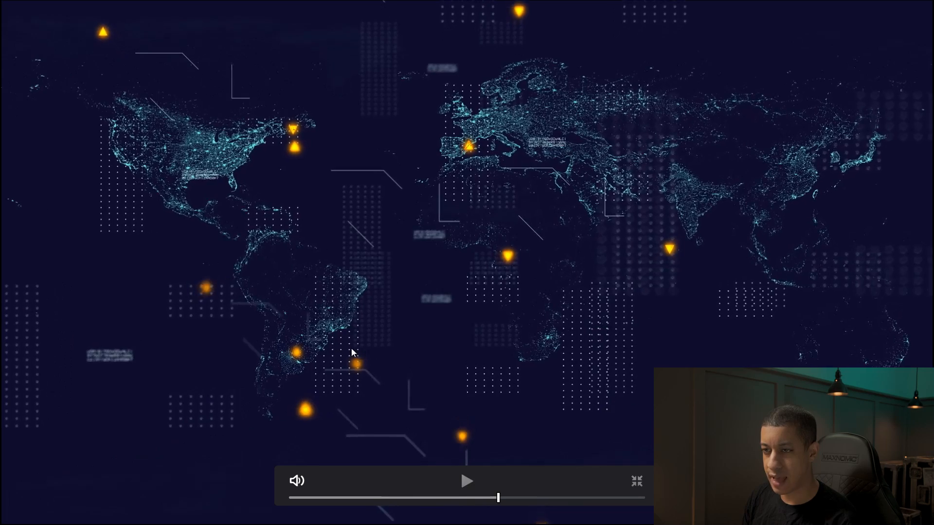
key(space)
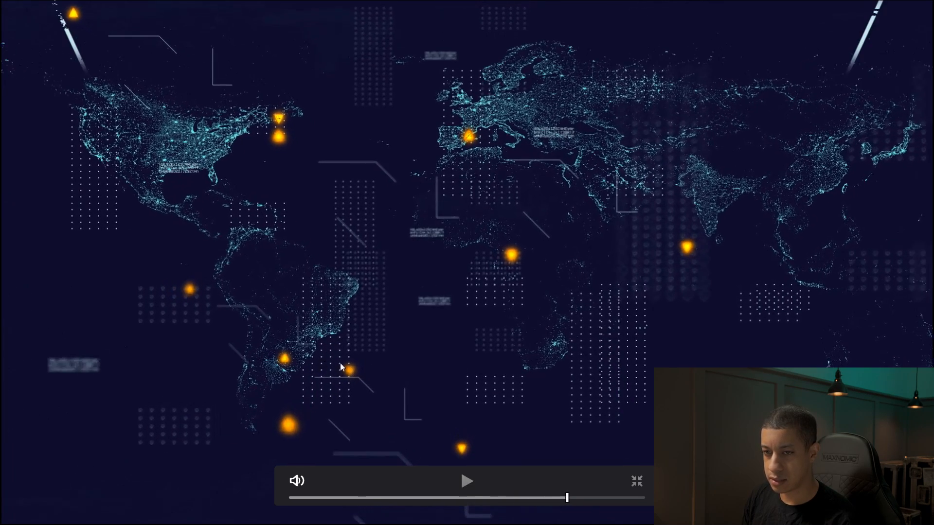
drag(471, 497, 420, 496)
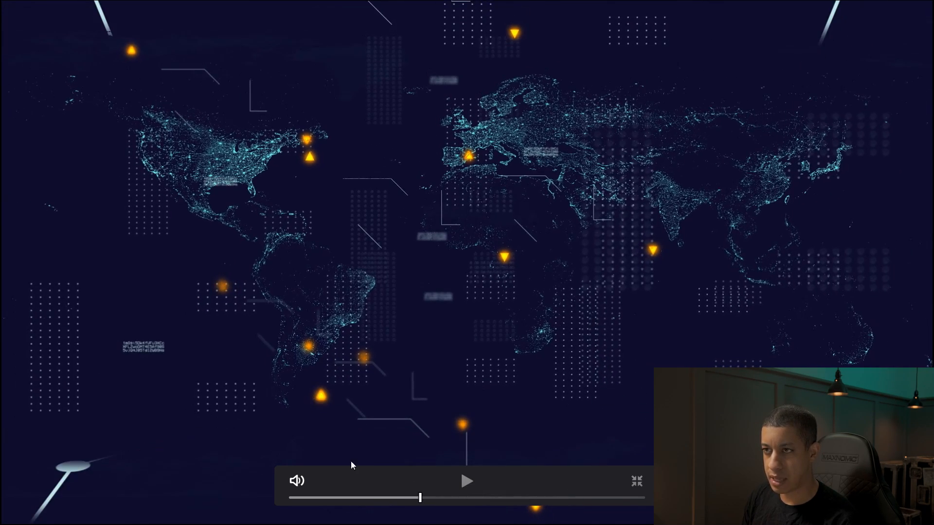
key(space)
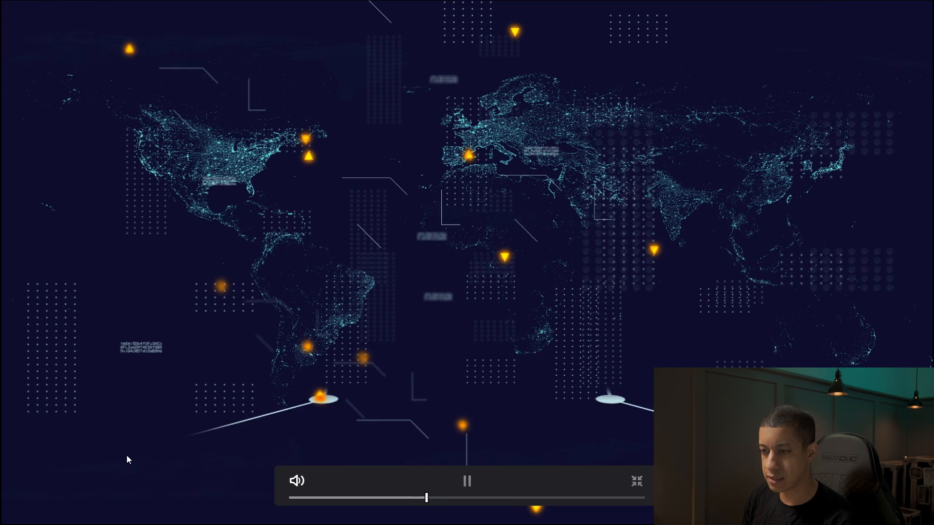
key(space)
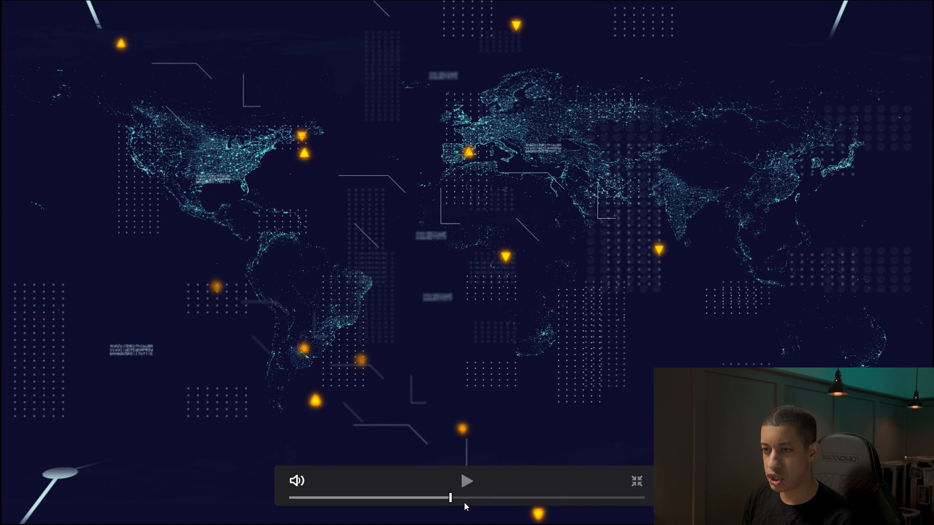
mouse_move(427, 501)
mouse_down()
mouse_move(414, 501)
mouse_move(426, 503)
mouse_up()
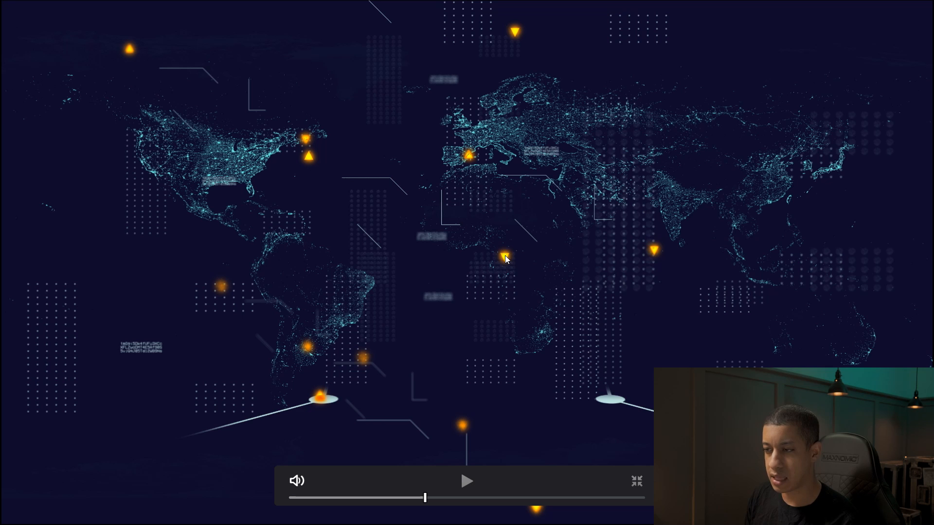
key(Left)
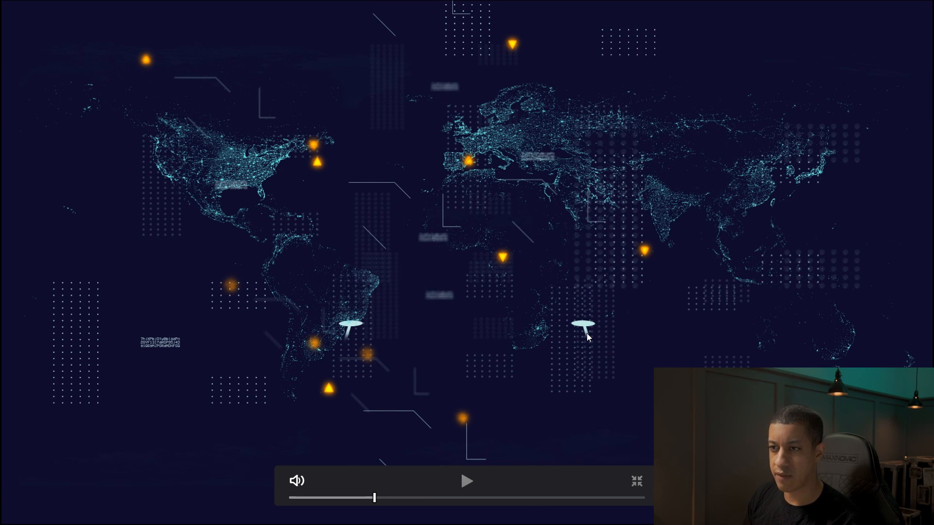
key(space)
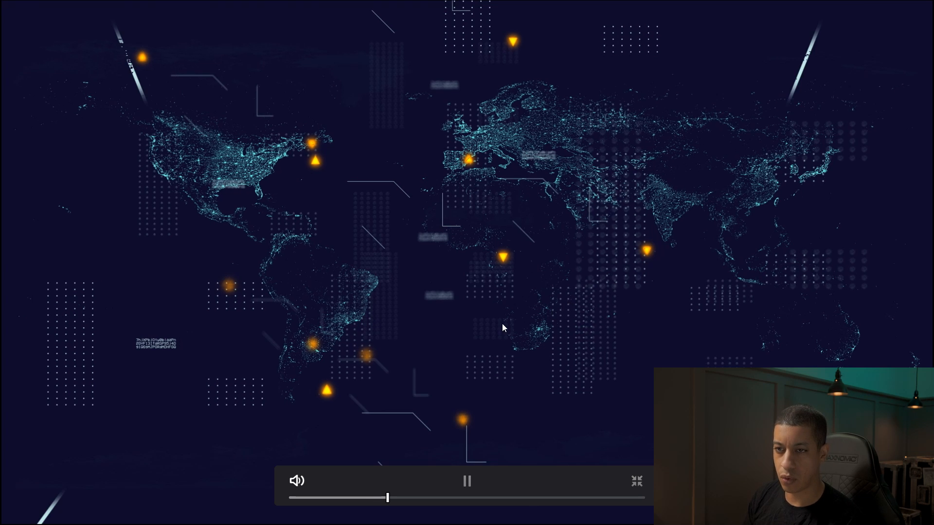
key(space)
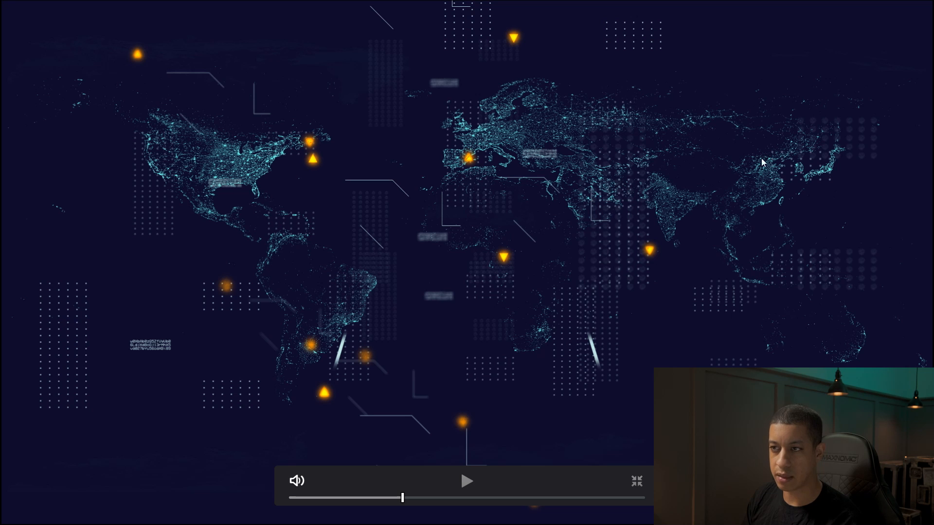
Leave full screen, show Group3 in the viewer and expand the group in the node graph
key(Escape)
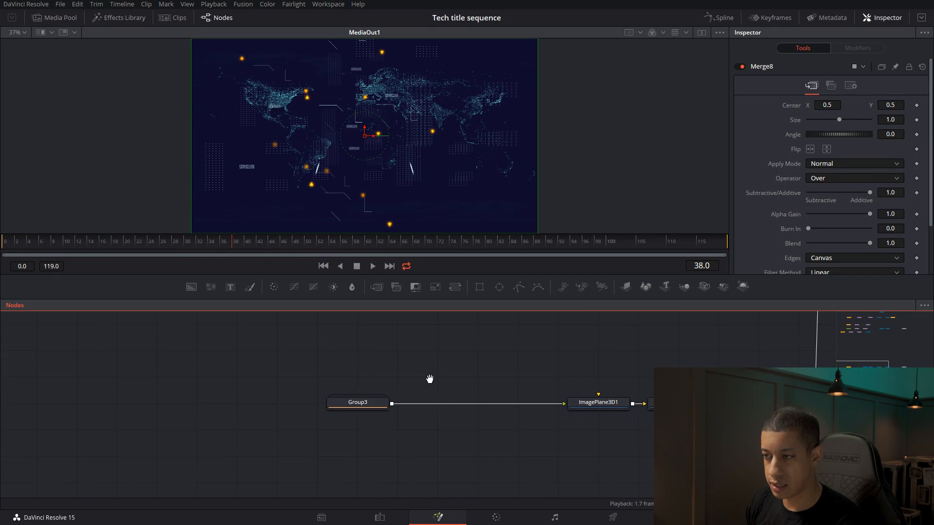
click(368, 406)
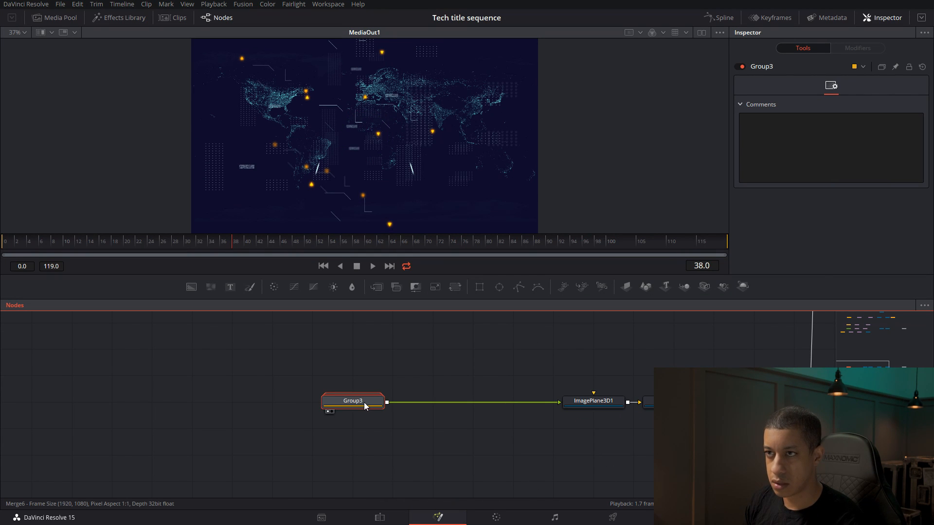
key(1)
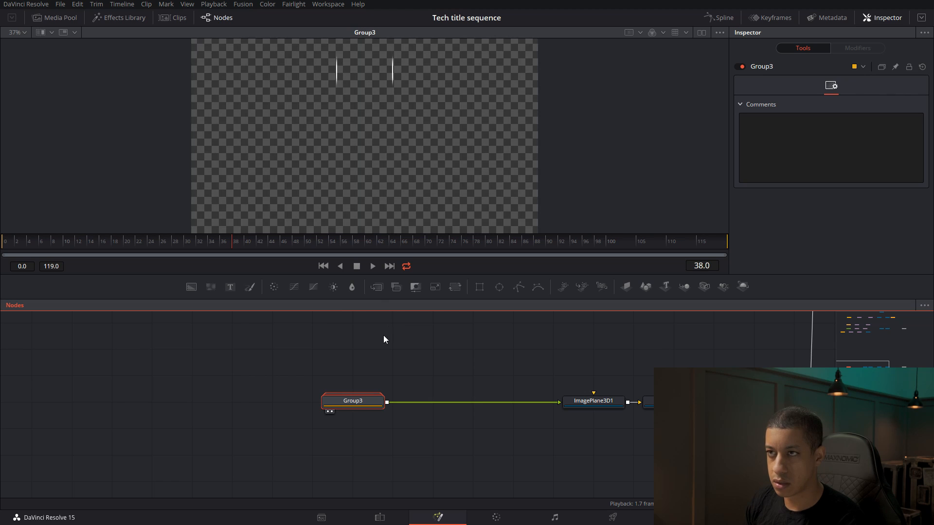
double_click(360, 402)
drag(478, 378, 614, 323)
Set the brush size of MaskPaint2's PolylineStroke4 to 0.001
click(397, 386)
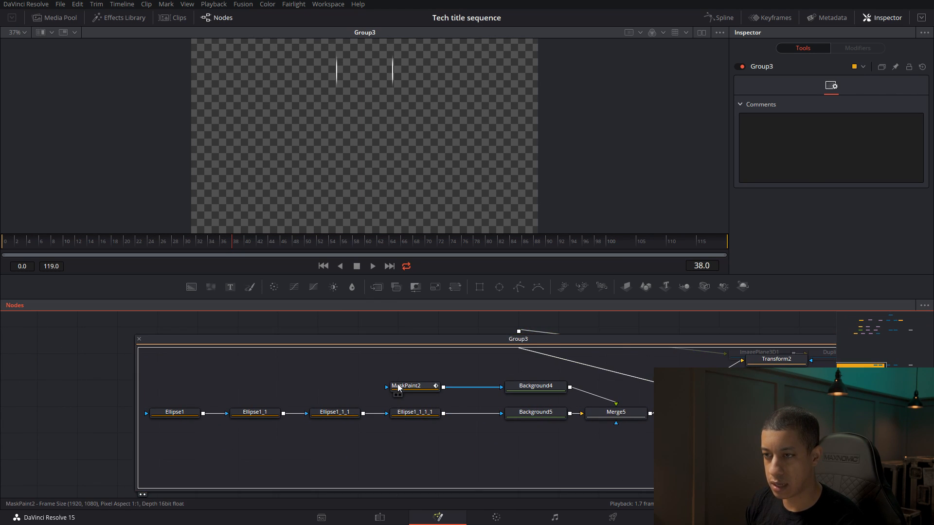
drag(397, 386, 282, 383)
click(872, 47)
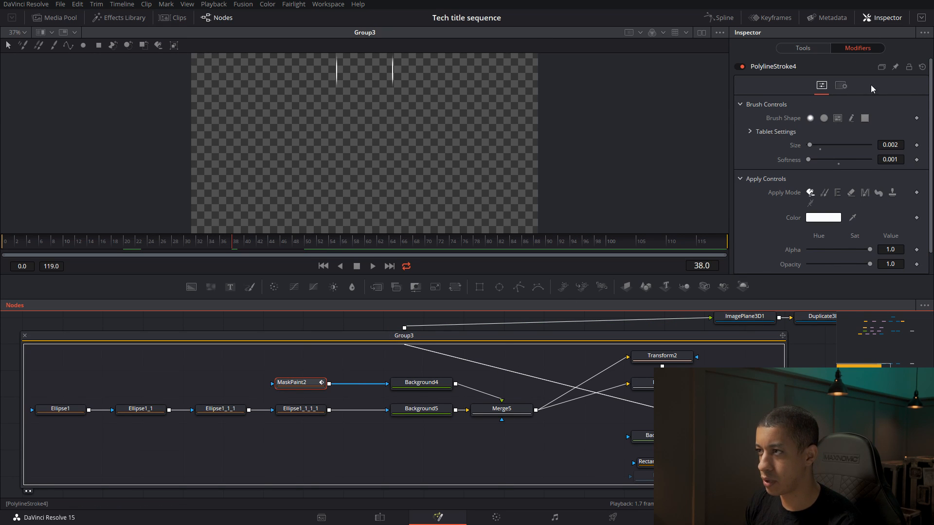
click(900, 145)
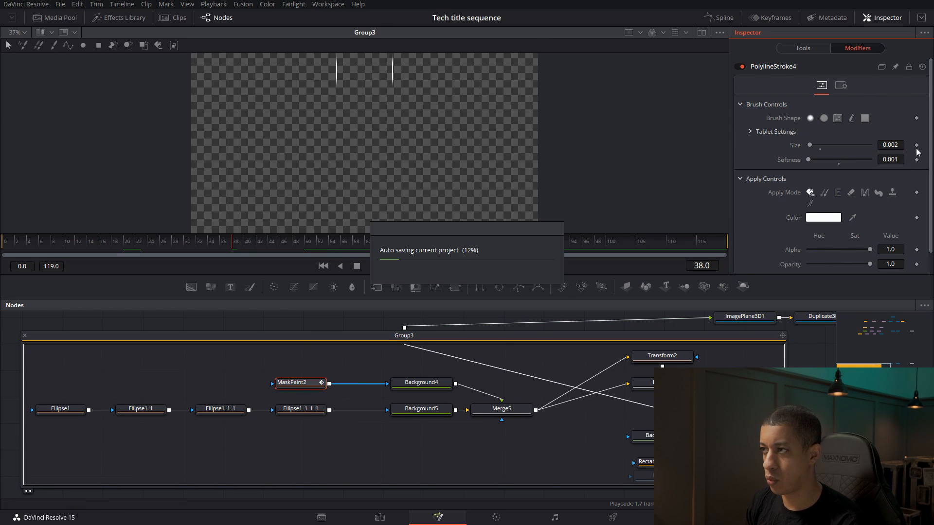
click(899, 145)
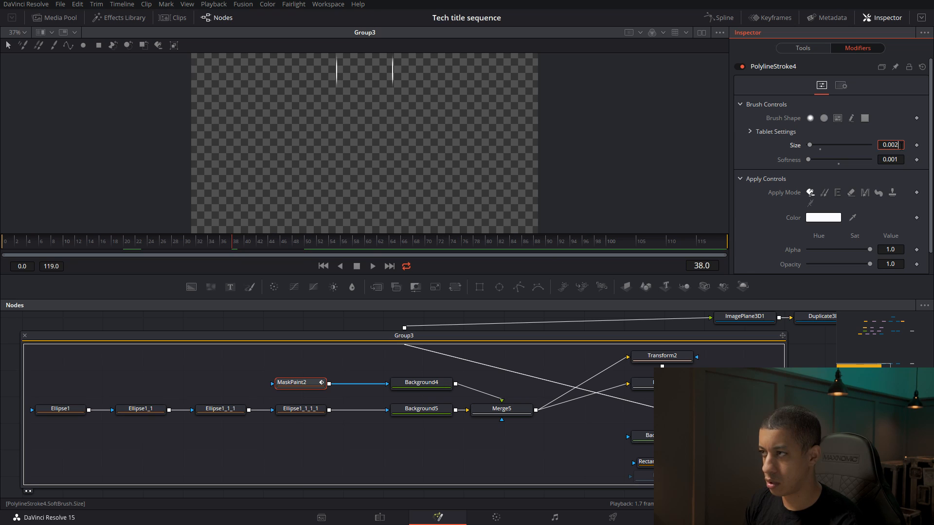
text(1)
key(Tab)
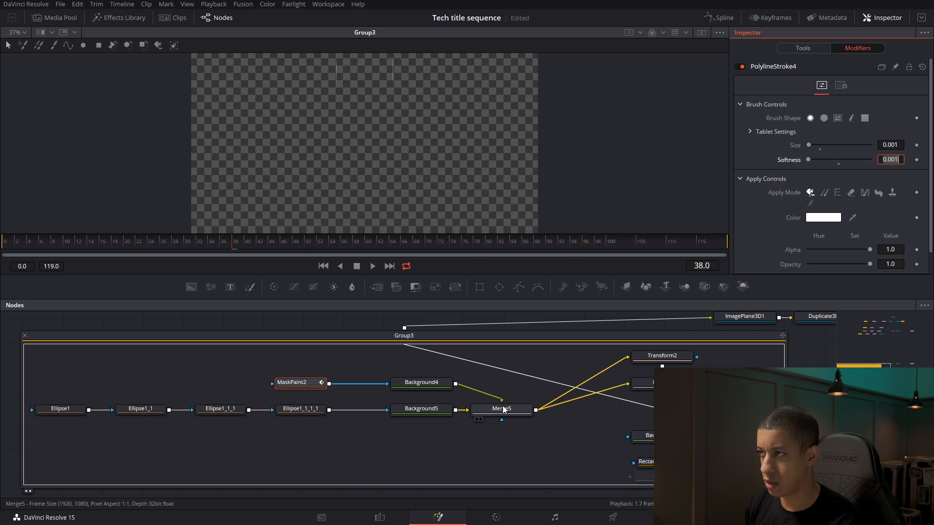
Show Merge5's output in the viewer to check the thinner line and its end dots
drag(445, 445, 550, 441)
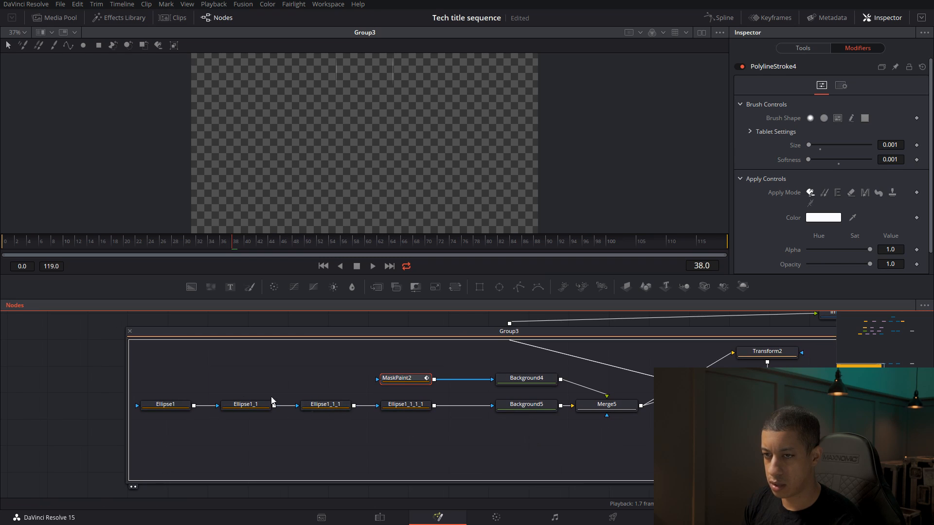
drag(600, 405, 409, 144)
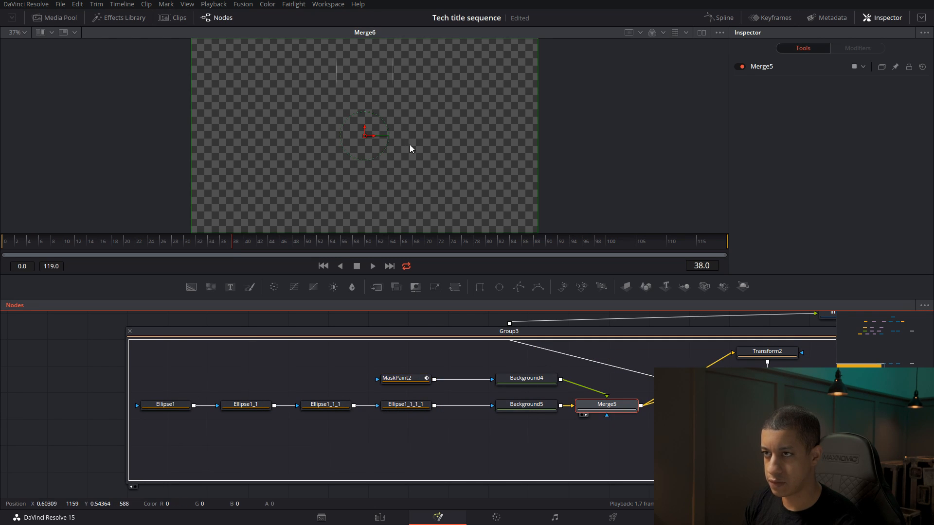
click(392, 434)
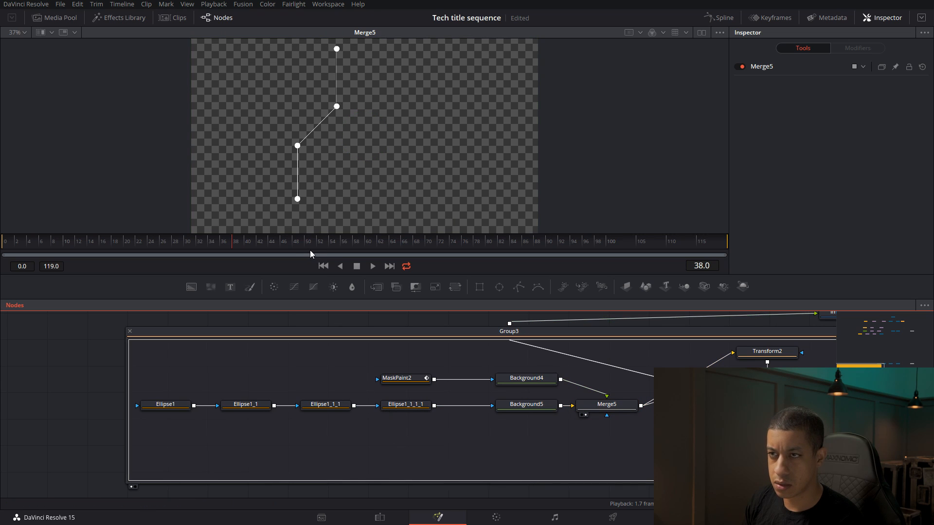
Reduce the linked width and height of the Ellipse1 mask to 0.0079
click(165, 405)
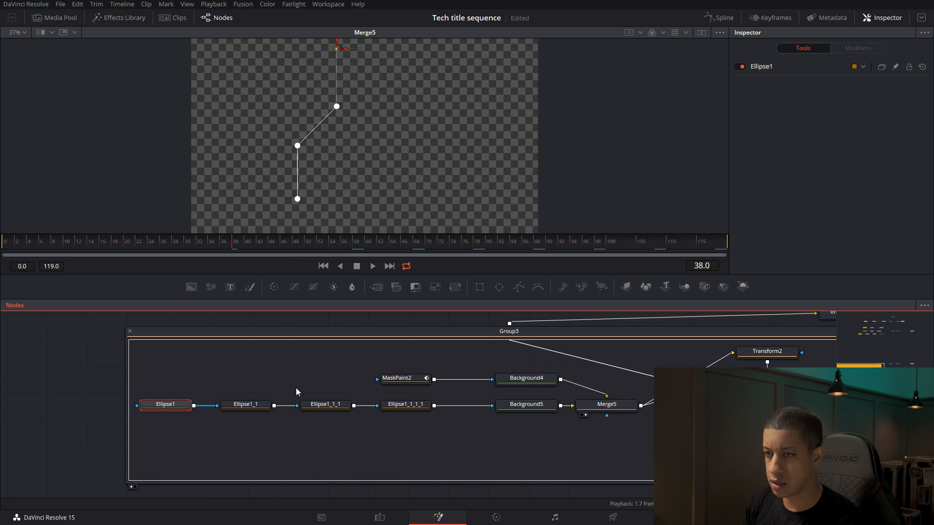
click(780, 66)
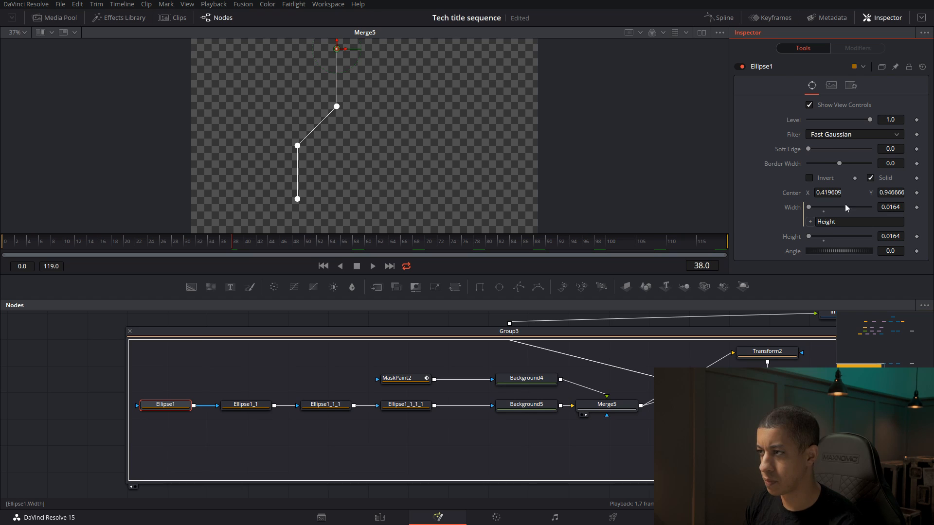
drag(809, 239, 804, 239)
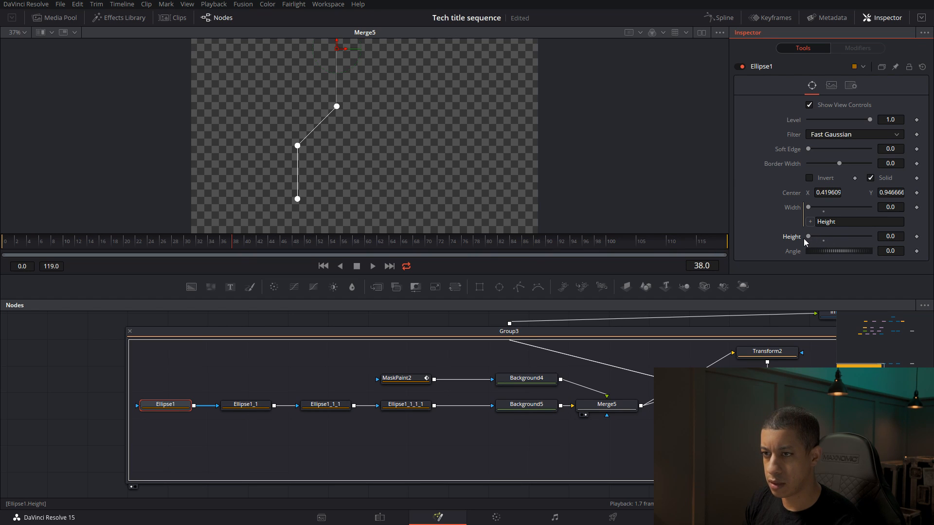
click(306, 363)
click(162, 407)
click(810, 236)
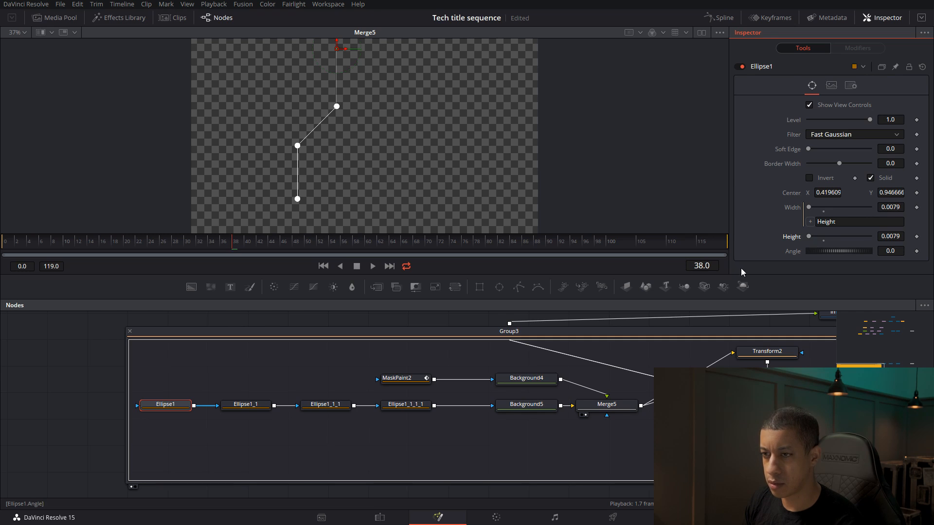
click(260, 380)
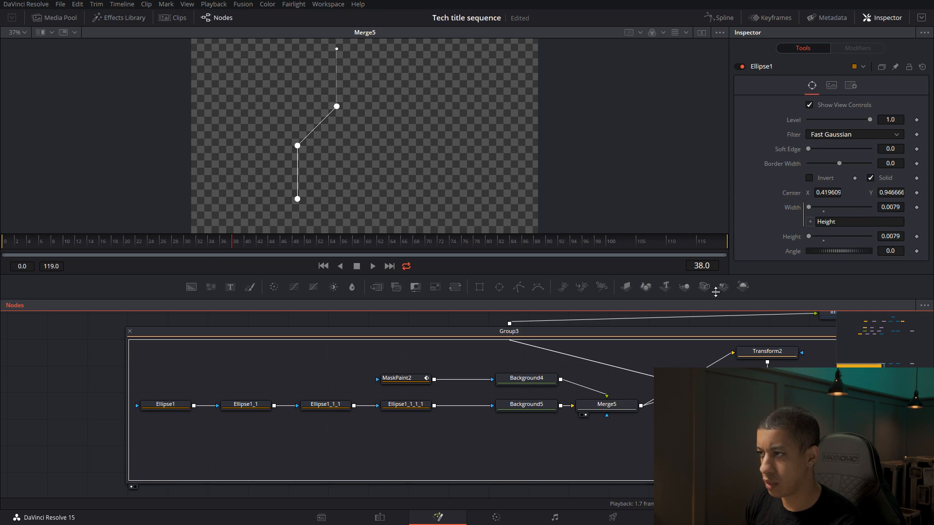
Apply Ellipse1's height of 0.0079 to the Ellipse1_1 mask
click(897, 236)
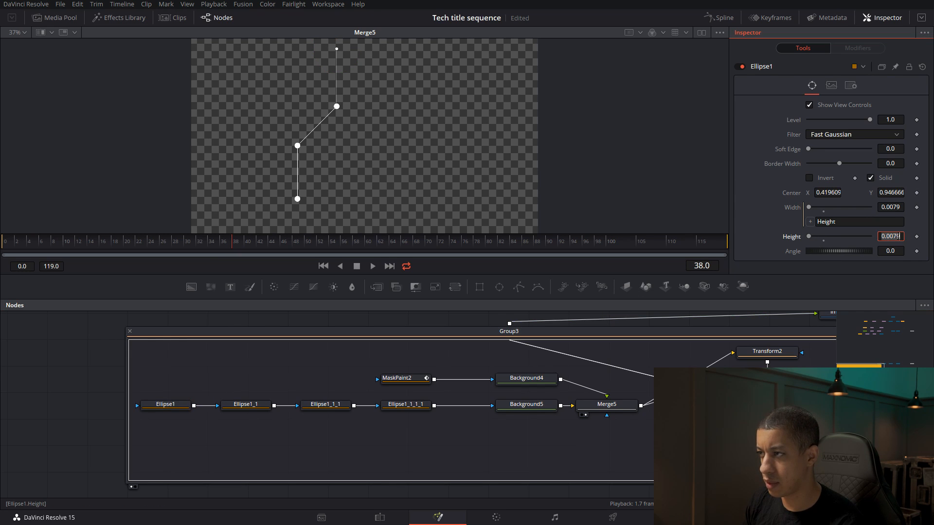
click(263, 407)
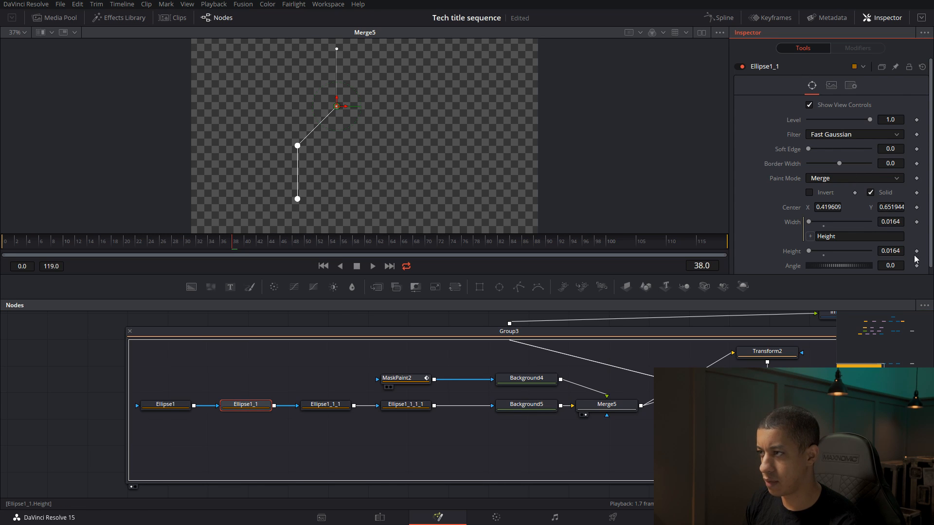
click(890, 251)
text(0.0079)
key(Tab)
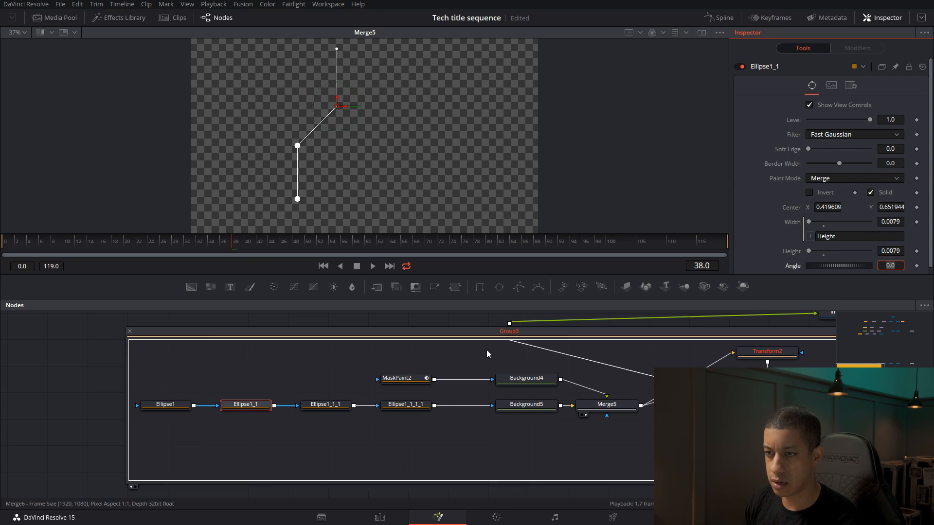
Set the height of the Ellipse1_1_1 mask to 0.0079
click(333, 408)
click(803, 68)
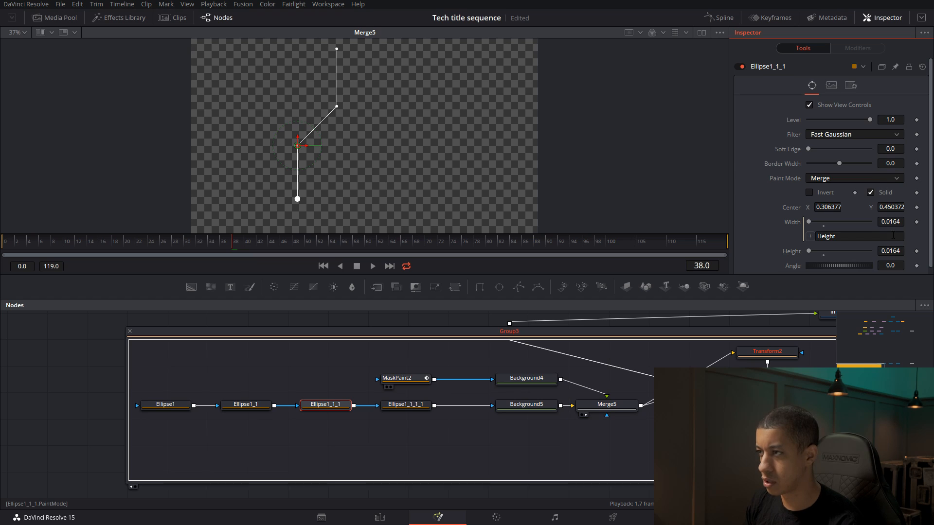
click(890, 250)
text(0.0079)
key(Tab)
Set the height of the last mask in the chain, Ellipse1_1_1_1, to 0.00794
click(406, 404)
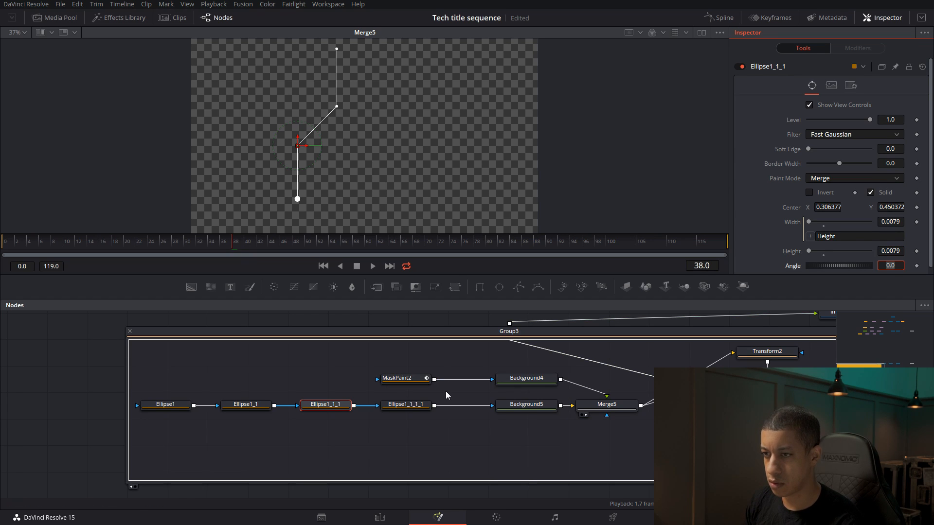
click(803, 71)
click(889, 251)
text(0.00794)
key(Tab)
click(211, 377)
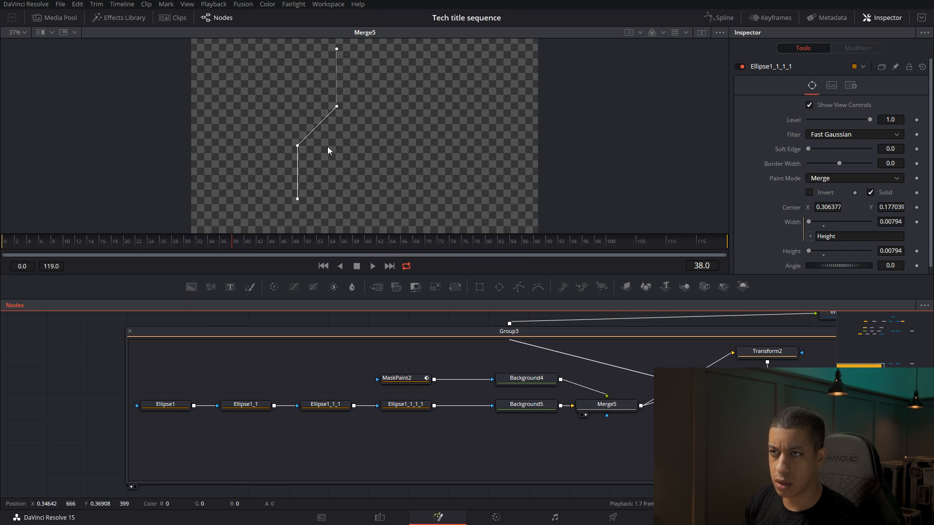
Inspect the line and dots up close at frame 27, then collapse Group3 and save the project
drag(185, 246, 171, 250)
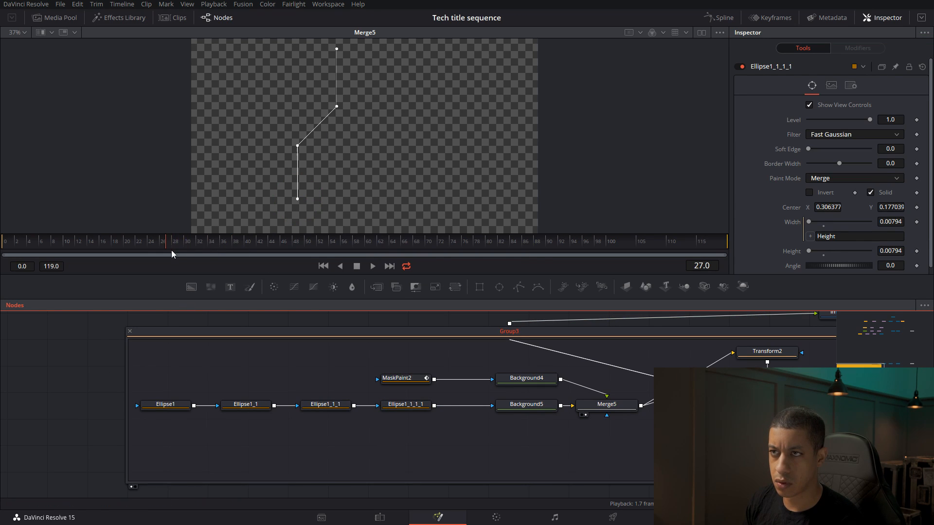
scroll(331, 126, up, 2)
drag(318, 153, 362, 160)
click(130, 331)
drag(571, 415, 414, 404)
key(ctrl+s)
Show the full MediaOut1 output in the viewer and save the project
drag(660, 373, 364, 410)
scroll(516, 401, down, 3)
drag(573, 412, 505, 419)
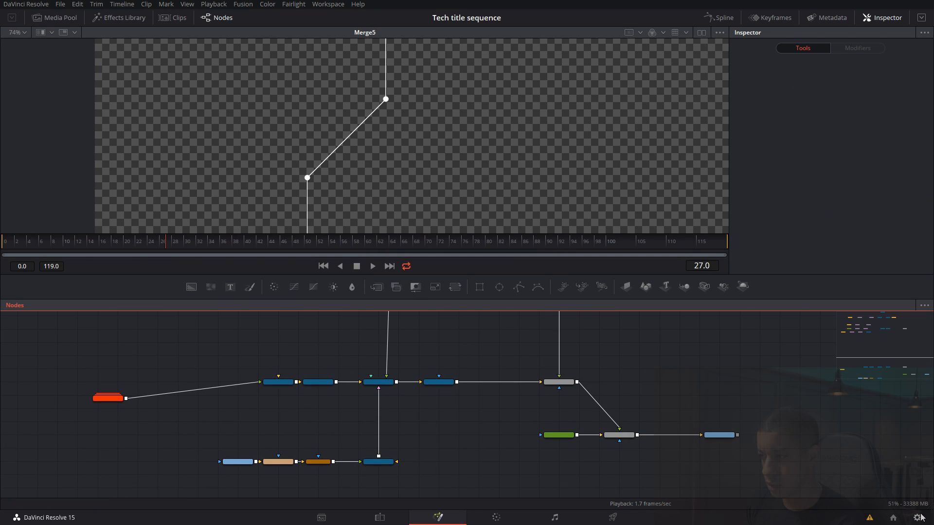
drag(728, 434, 610, 219)
drag(638, 375, 741, 404)
scroll(555, 184, down, 3)
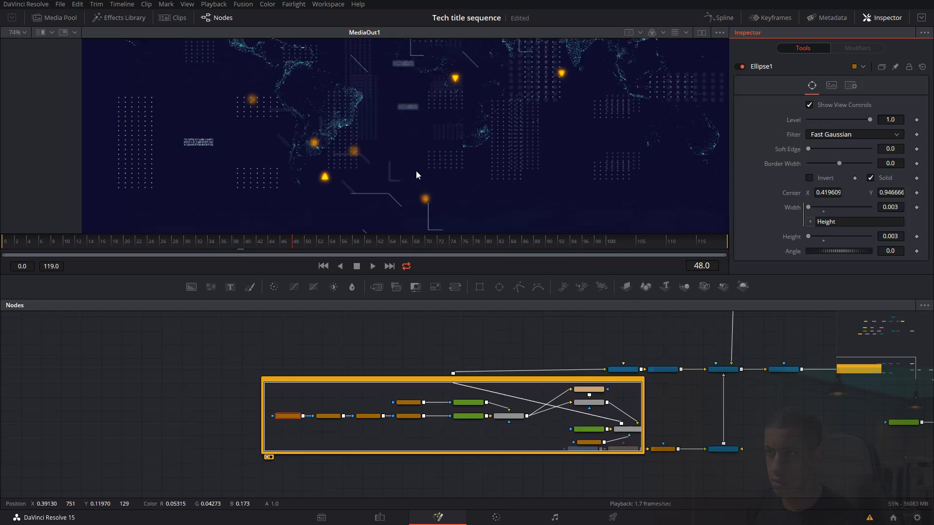
scroll(437, 182, down, 5)
key(ctrl+s)
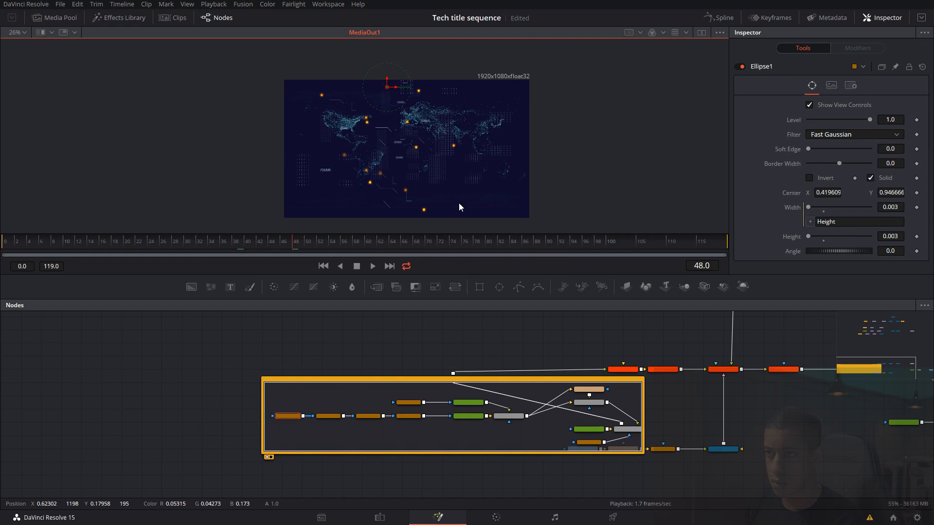
Review the light streaks in the final output at frames 41, 53, 66 and 67, including a close-up
scroll(423, 187, up, 3)
click(256, 243)
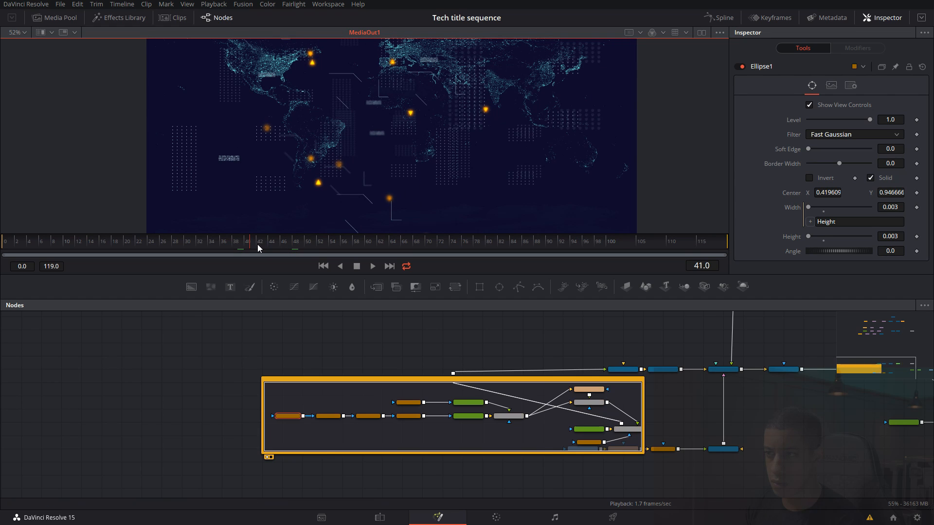
scroll(363, 184, down, 4)
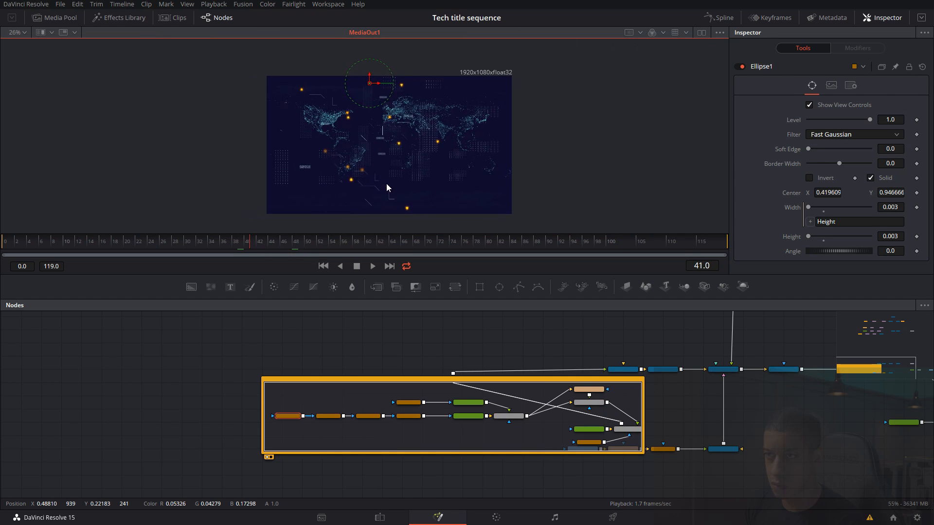
scroll(389, 161, up, 2)
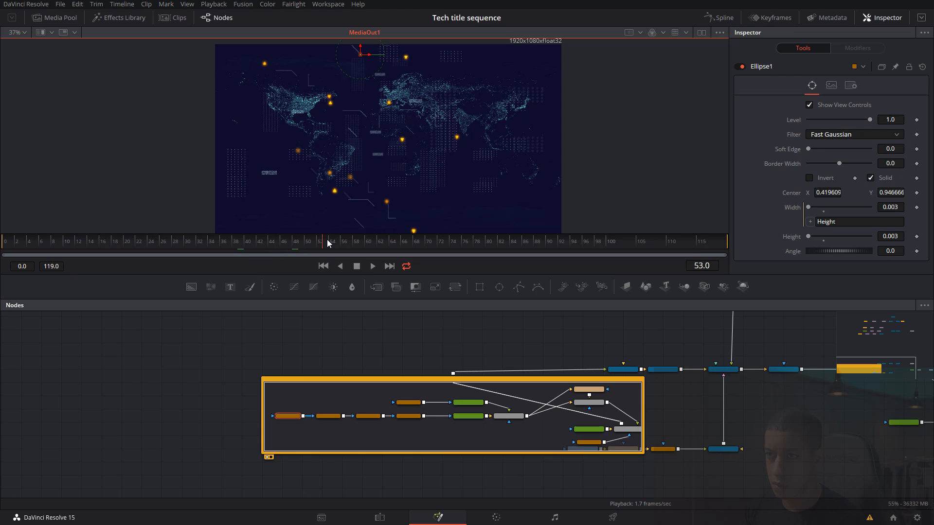
click(398, 244)
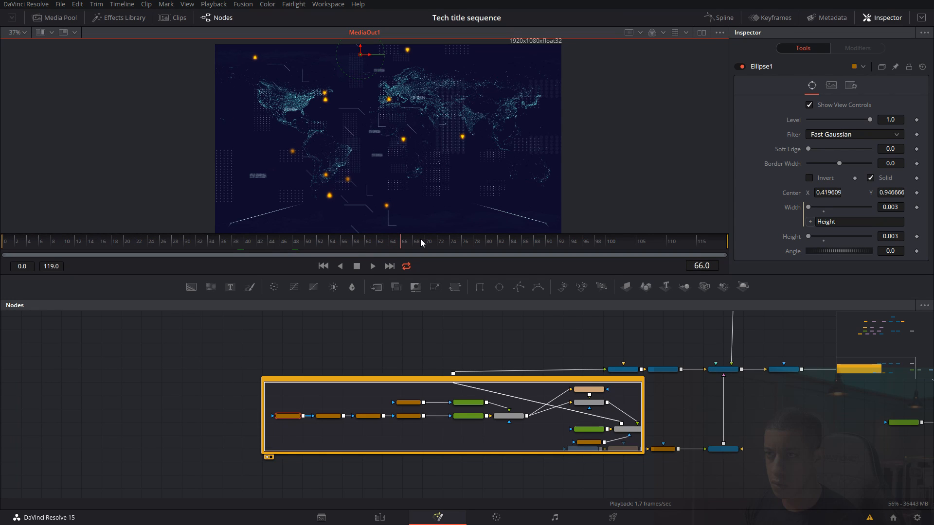
scroll(489, 207, up, 2)
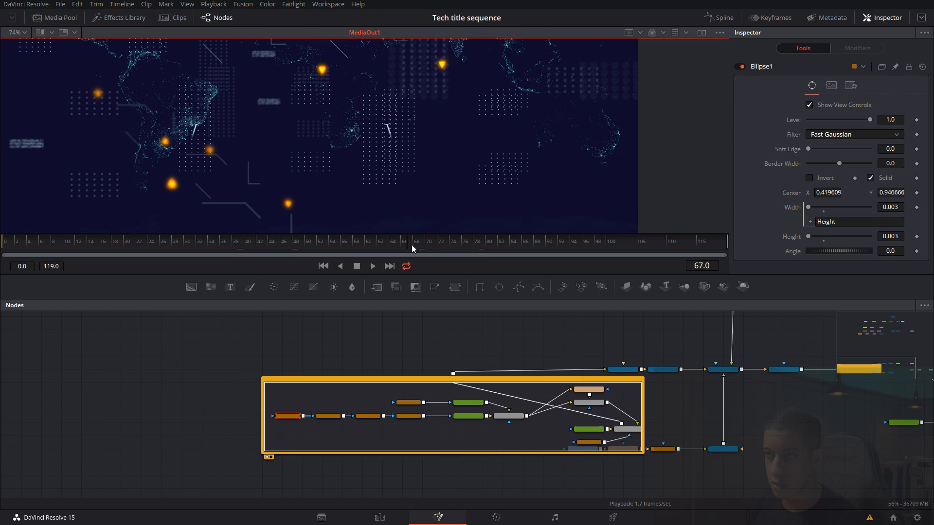
Show Group3's Merge6 output in the viewer at full-frame size
drag(509, 333, 413, 315)
drag(518, 357, 408, 342)
drag(469, 393, 486, 230)
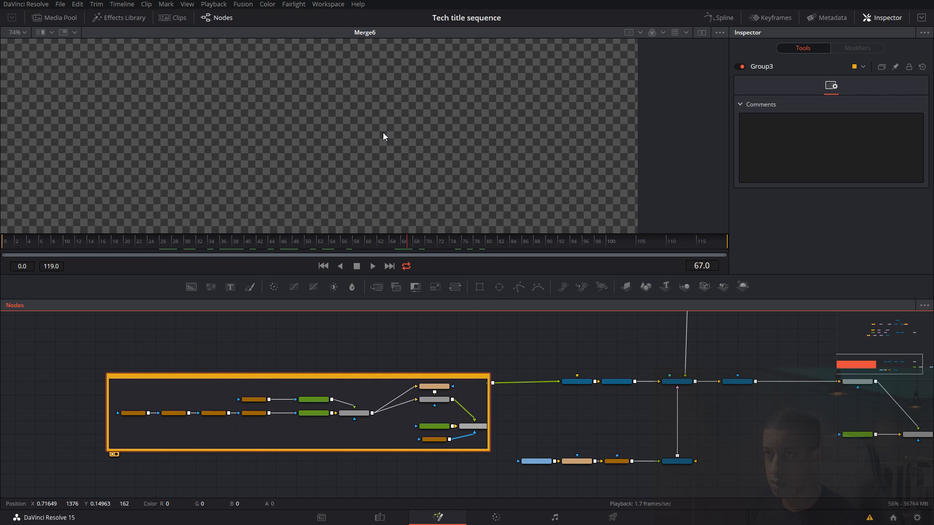
scroll(383, 135, down, 5)
Go to frame 10 and display the Displacement curve of Rectangle1's center path in the Spline editor
click(434, 439)
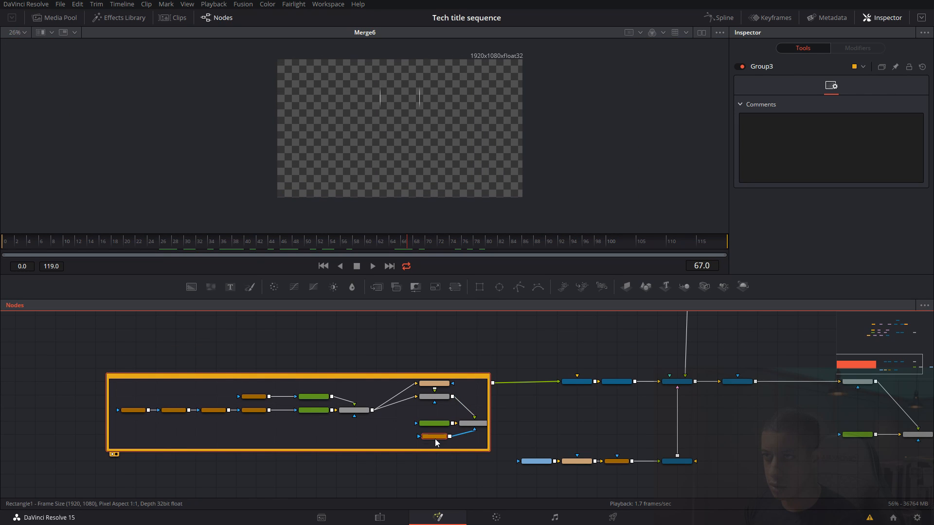
click(64, 243)
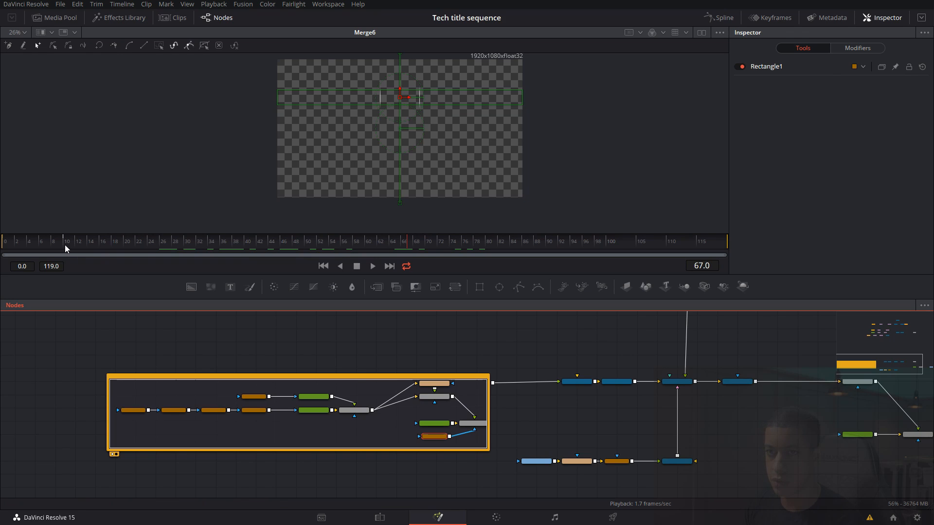
click(722, 18)
click(924, 305)
click(870, 344)
click(617, 361)
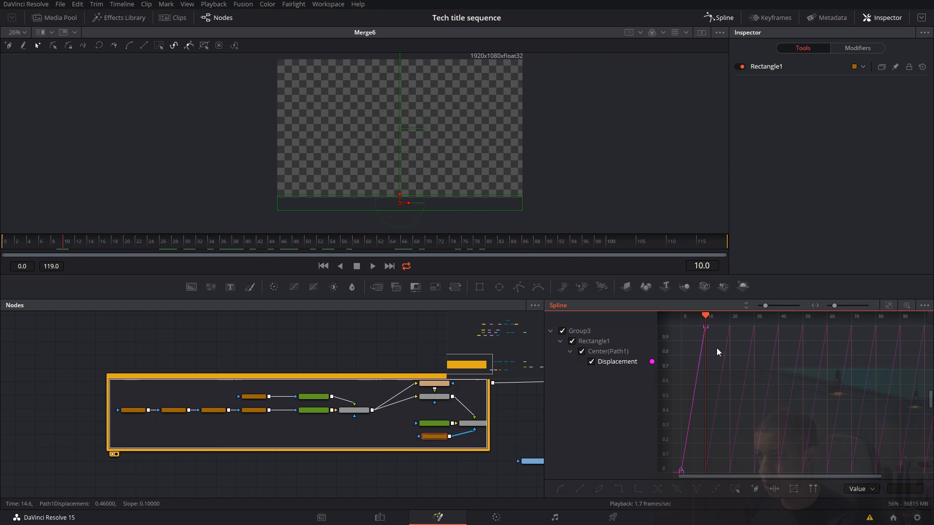
Slow the light streaks by moving the end keyframe of Rectangle1's Displacement curve to frame 20, and save the project
scroll(720, 350, up, 3)
drag(706, 323, 780, 328)
key(ctrl+s)
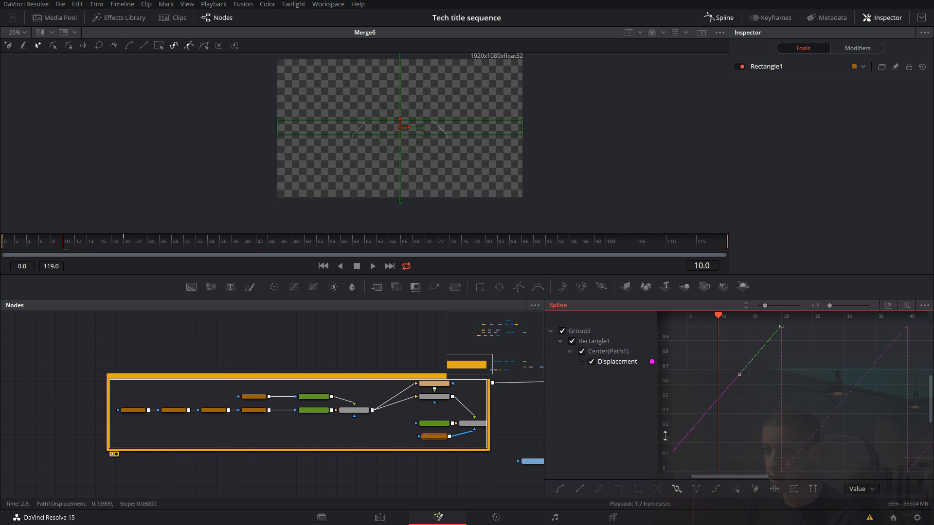
Play back Group3's slowed light streaks and examine them close up at frame 12
drag(302, 340, 323, 343)
drag(102, 248, 127, 249)
key(space)
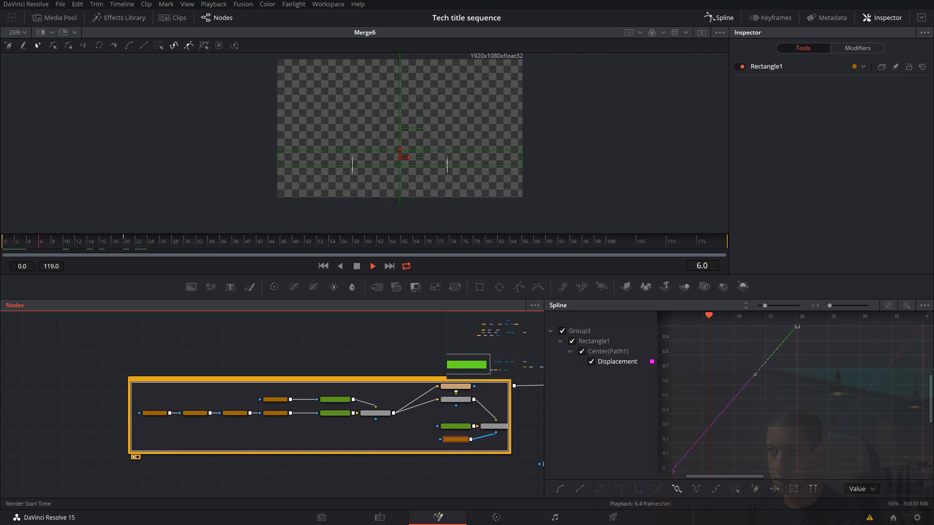
key(space)
drag(104, 248, 78, 249)
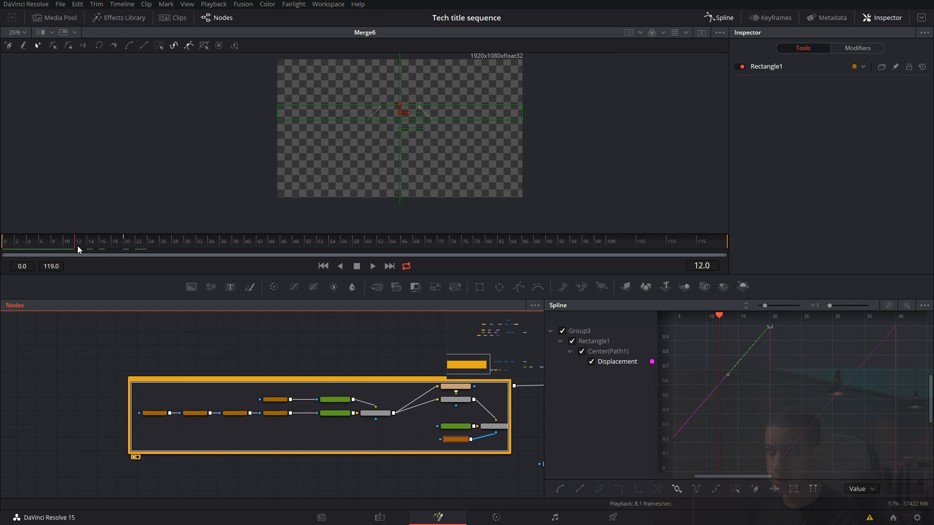
scroll(375, 123, up, 5)
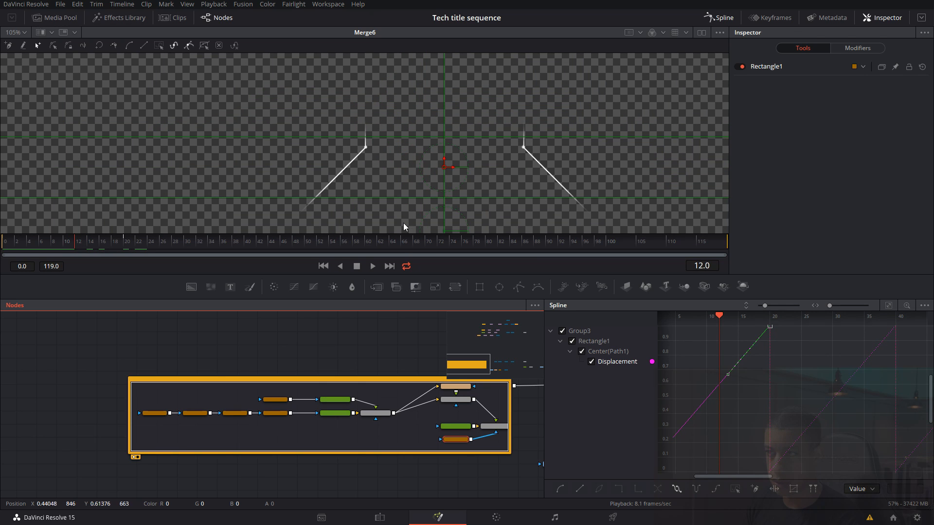
Find MediaOut1 at the end of the node tree and show its output in the viewer
drag(507, 380, 302, 368)
drag(373, 424, 344, 424)
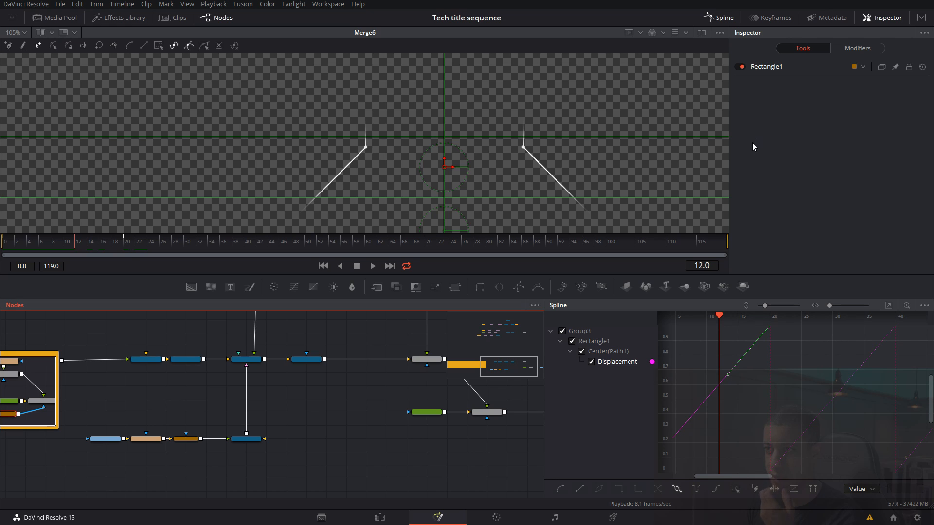
drag(527, 368, 274, 376)
drag(434, 438, 397, 440)
drag(331, 353, 361, 360)
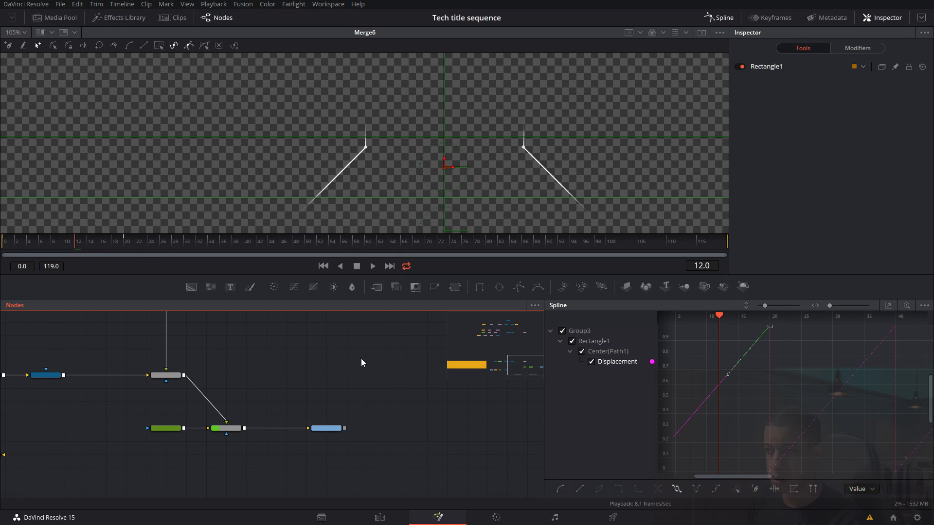
scroll(491, 178, down, 3)
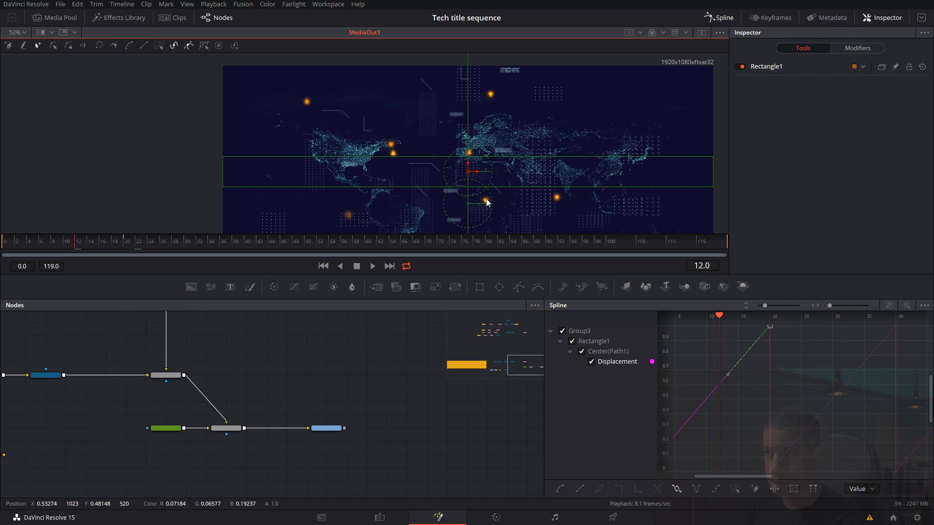
Review the light streaks in the final output at frames 76, 71 and 69, including a close-up of the lower corner
drag(485, 209, 484, 179)
drag(357, 242, 463, 249)
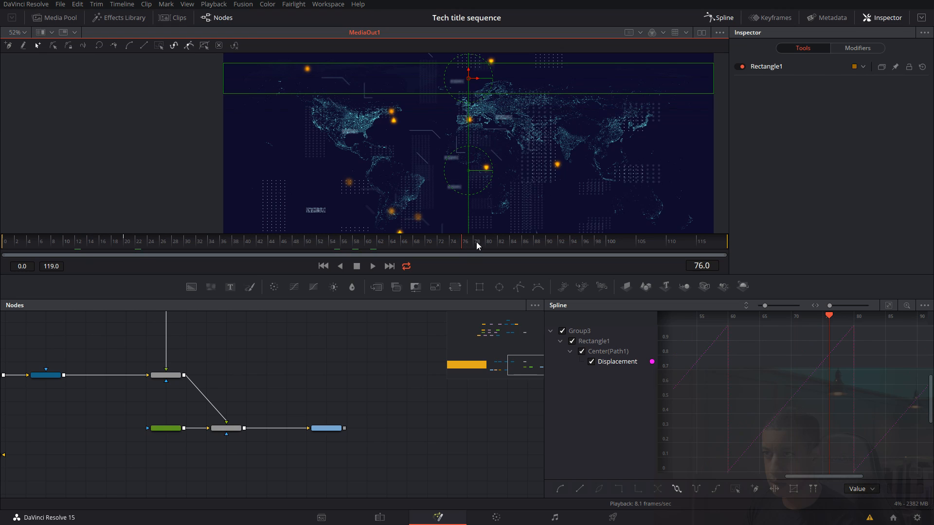
scroll(494, 191, down, 3)
click(435, 245)
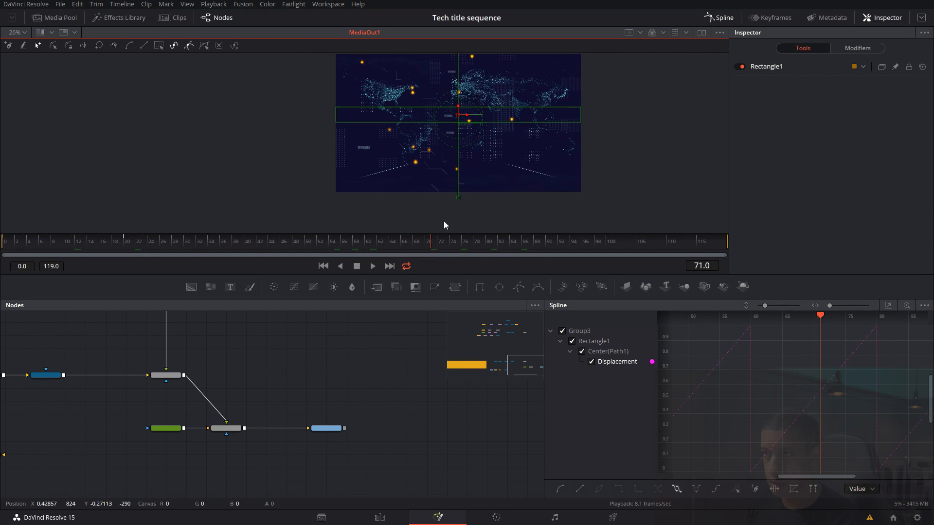
scroll(413, 170, up, 3)
click(425, 246)
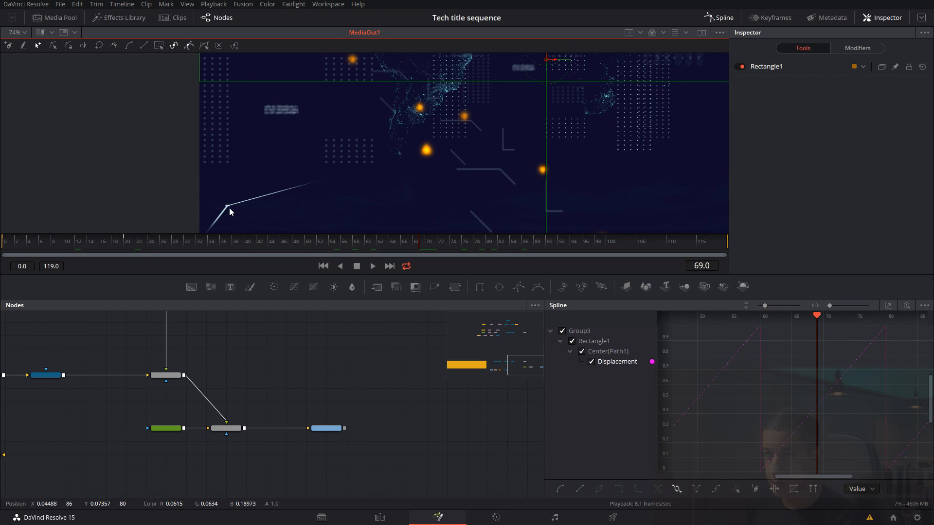
scroll(419, 181, down, 2)
scroll(313, 376, down, 2)
Move Group3 up from the lower node row toward the particle emitter rows
scroll(312, 375, down, 5)
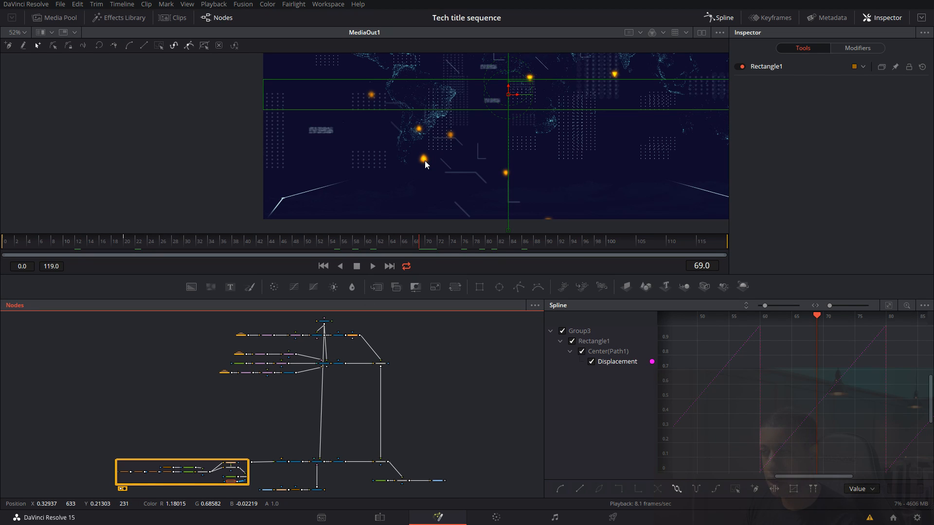
drag(245, 463, 199, 400)
scroll(293, 452, up, 3)
scroll(293, 456, up, 2)
drag(288, 438, 241, 369)
scroll(261, 390, up, 4)
scroll(271, 392, down, 6)
scroll(255, 414, up, 3)
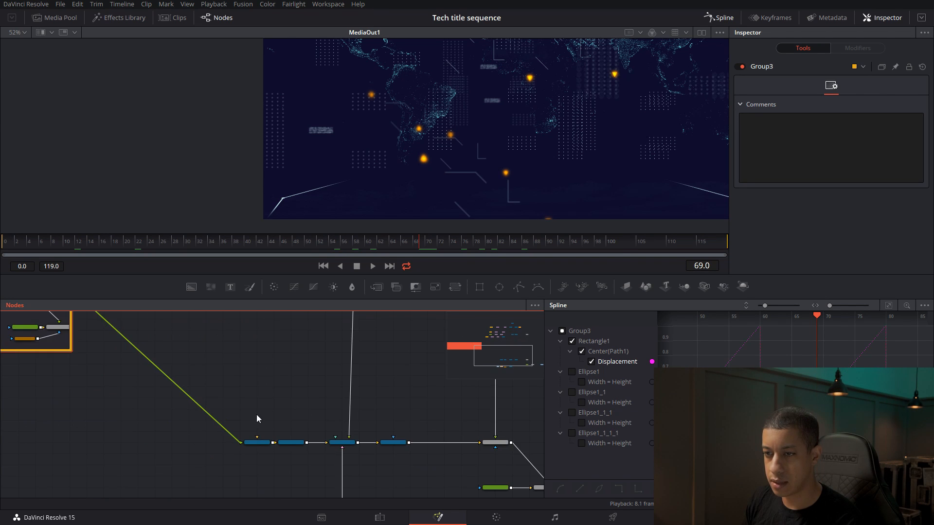
scroll(316, 429, down, 3)
drag(288, 393, 350, 422)
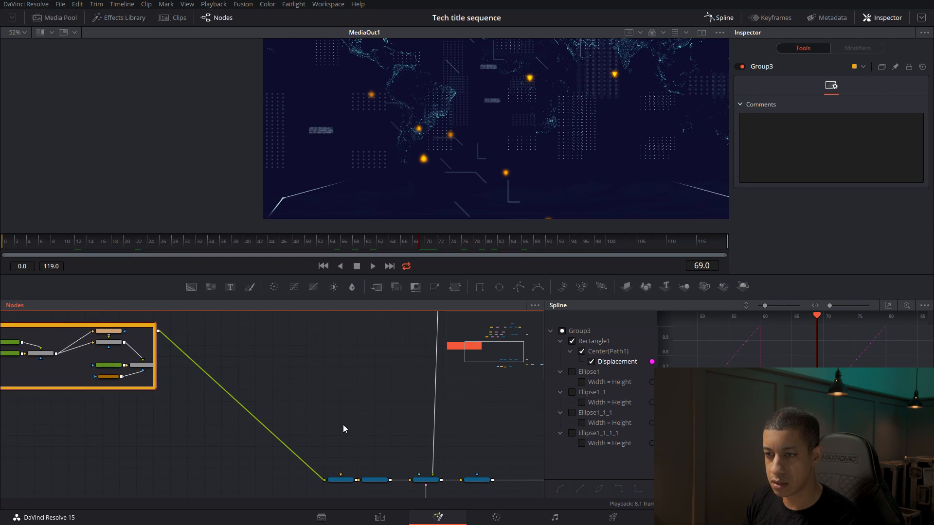
click(320, 479)
drag(280, 385, 365, 470)
drag(207, 411, 216, 314)
drag(279, 391, 273, 489)
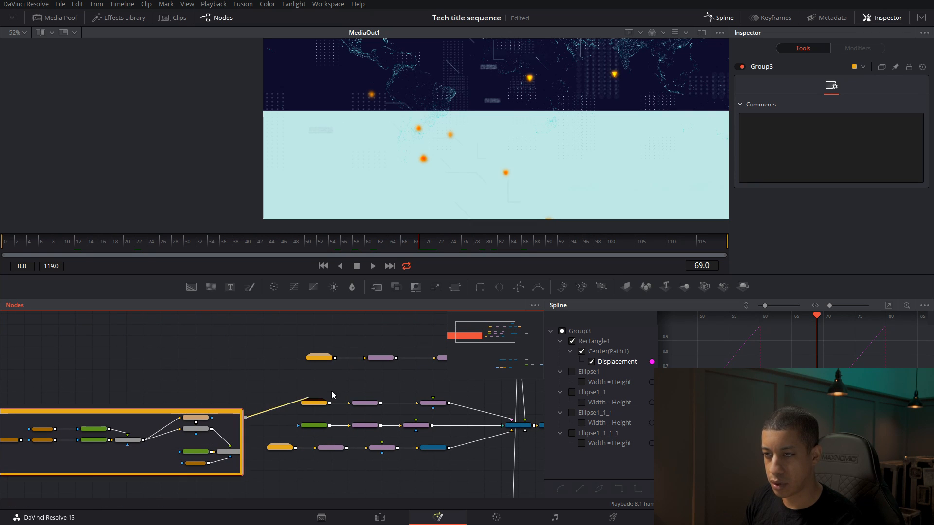
drag(332, 385, 258, 322)
scroll(265, 421, down, 3)
key(ctrl+z)
drag(267, 459, 278, 340)
key(ctrl+z)
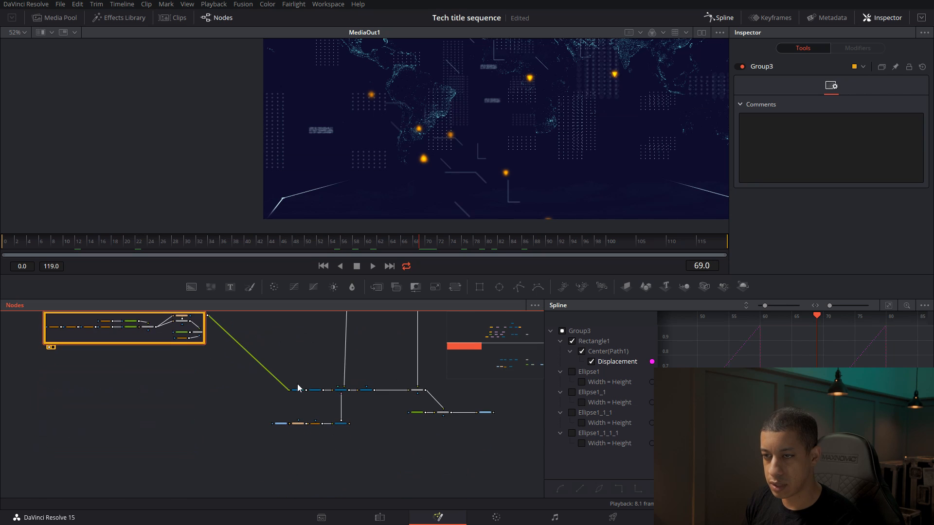
Detach ImagePlane3D1 and Duplicate3D1 from Merge3D3 and place them beside Group3's output
scroll(297, 389, up, 5)
scroll(332, 428, up, 2)
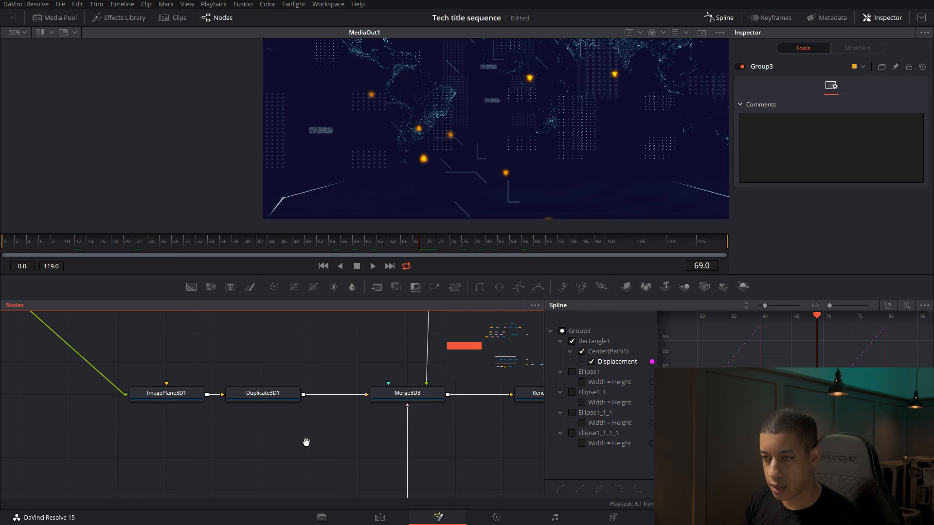
drag(311, 426, 124, 382)
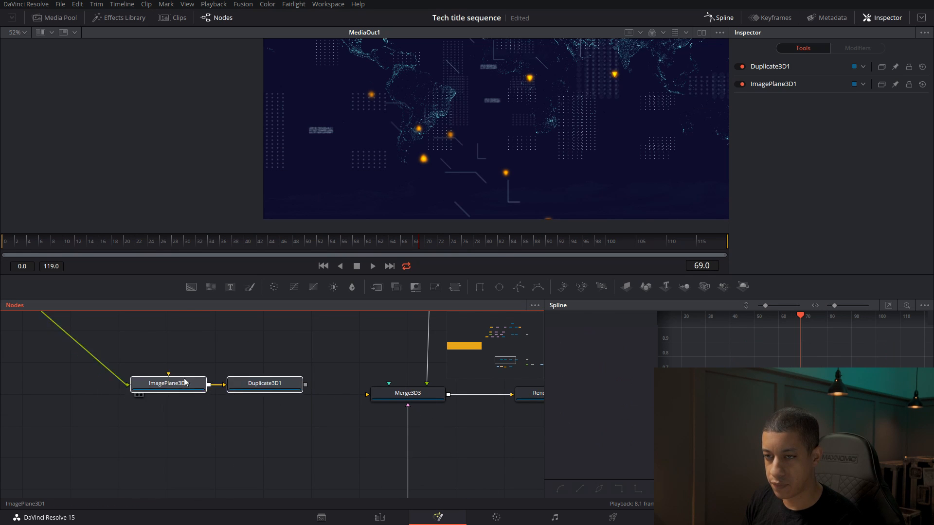
scroll(290, 350, down, 6)
drag(290, 349, 351, 420)
drag(309, 443, 208, 335)
drag(254, 378, 451, 412)
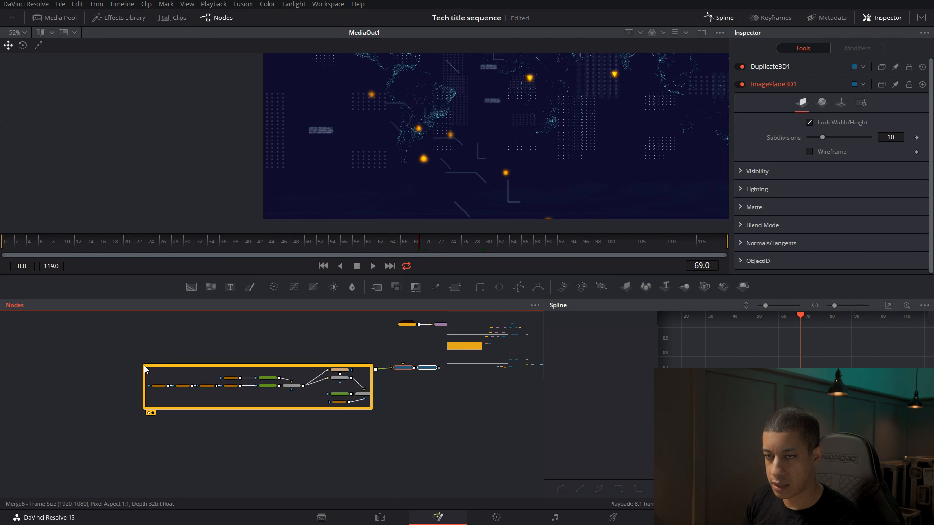
Collapse Group3 and move it with ImagePlane3D1 and Duplicate3D1 to just above the Group1 emitter row
click(146, 368)
scroll(130, 366, up, 5)
click(187, 363)
scroll(227, 363, down, 3)
drag(472, 391, 189, 402)
scroll(188, 402, down, 1)
drag(133, 381, 246, 327)
click(246, 331)
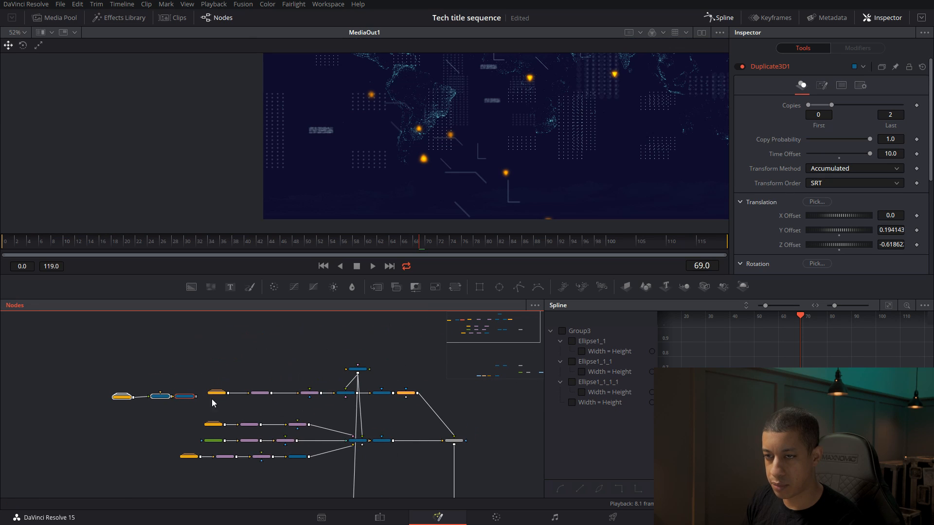
Connect Duplicate3D1 to Merge3D2 so the streaks pass through Glow1, and tidy the Group3 row above Group1
scroll(258, 355, up, 5)
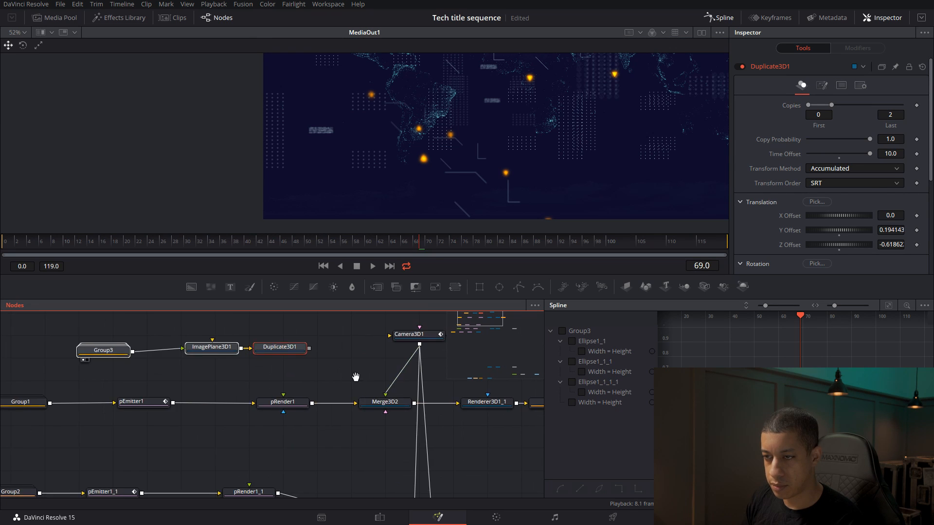
drag(252, 343, 313, 394)
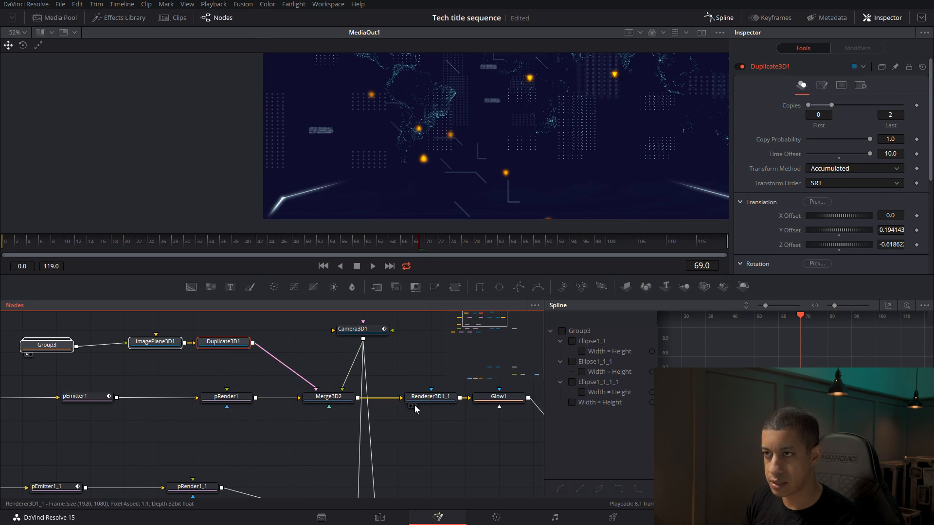
click(209, 365)
drag(209, 364, 330, 389)
drag(173, 367, 160, 363)
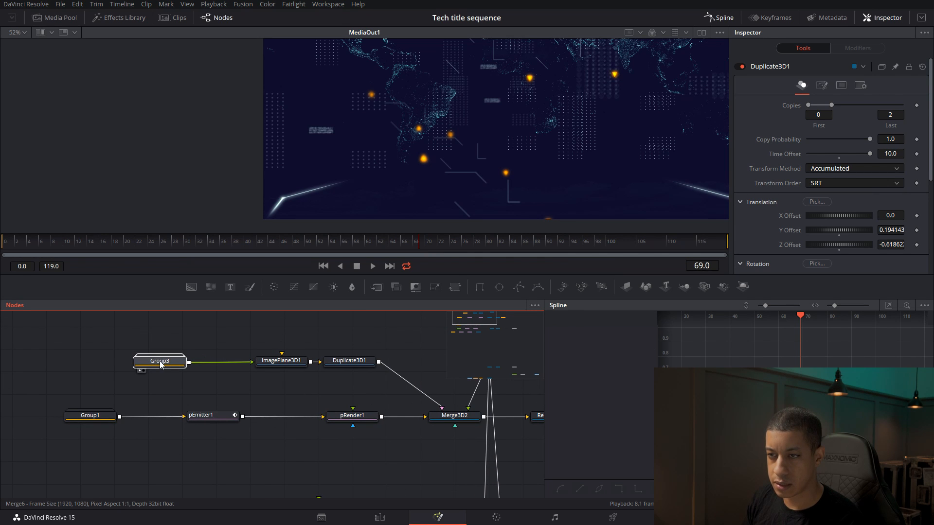
Copy the HTML code of pEmitter1's orange particle color from its style settings
click(281, 361)
drag(460, 405, 379, 402)
click(132, 413)
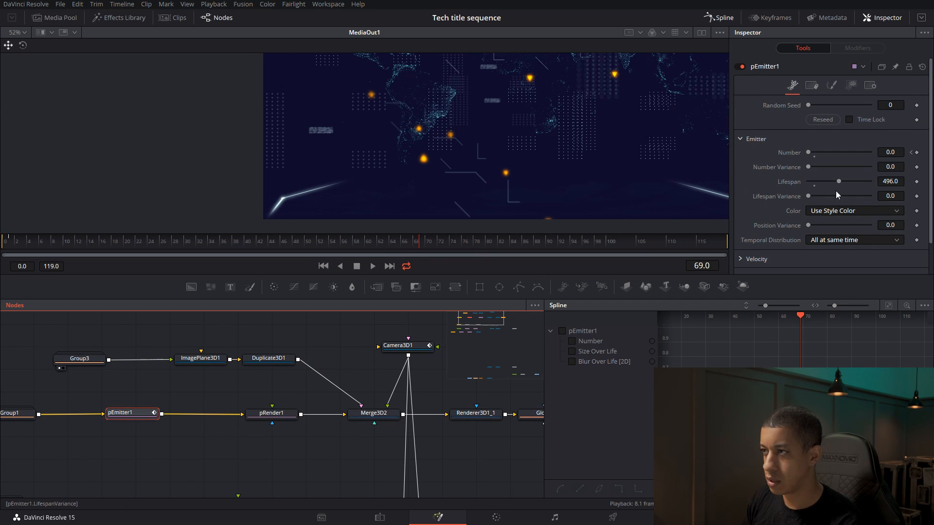
click(831, 85)
click(823, 223)
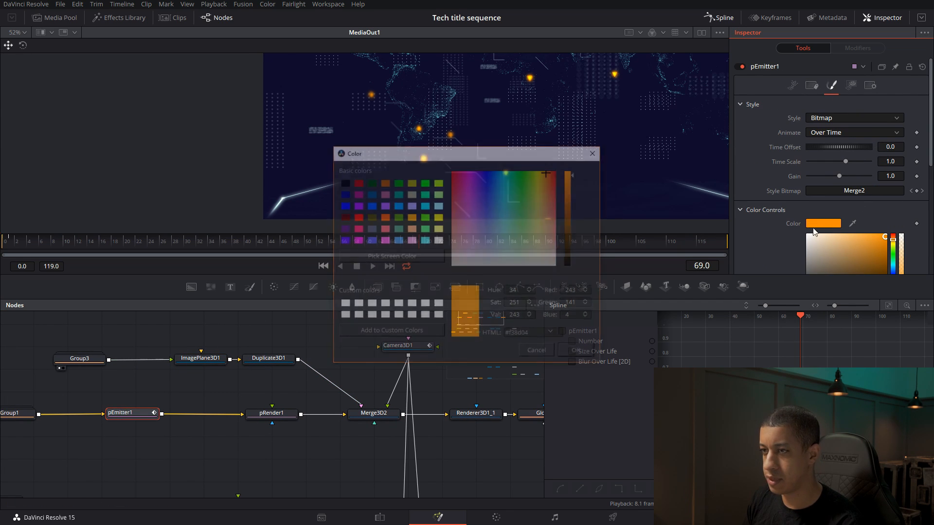
click(579, 352)
Set ImagePlane3D1's diffuse color to #f38d04
click(200, 358)
click(822, 86)
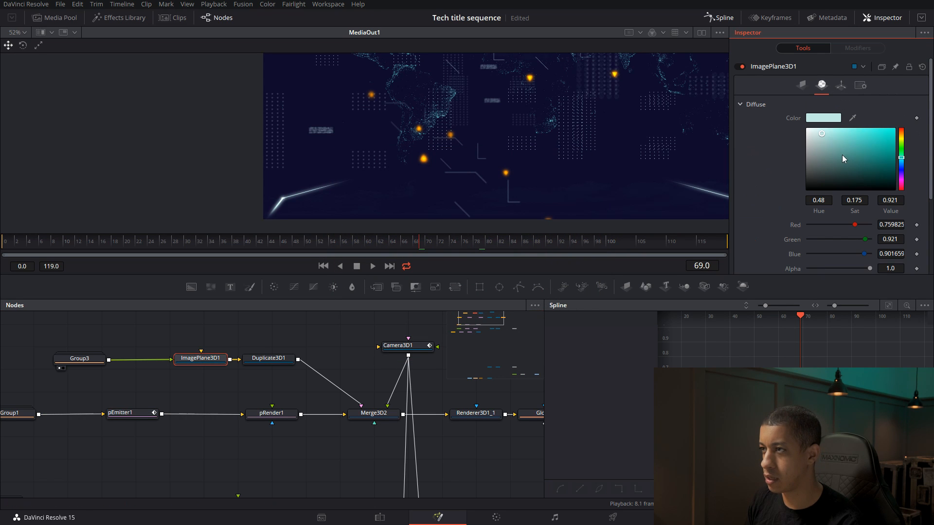
click(832, 118)
triple_click(534, 335)
text(#f38d04)
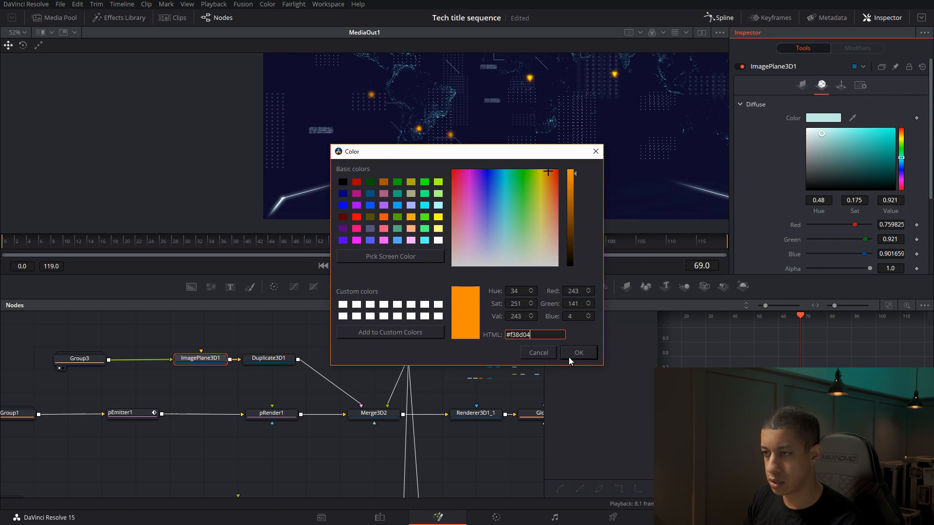
click(569, 354)
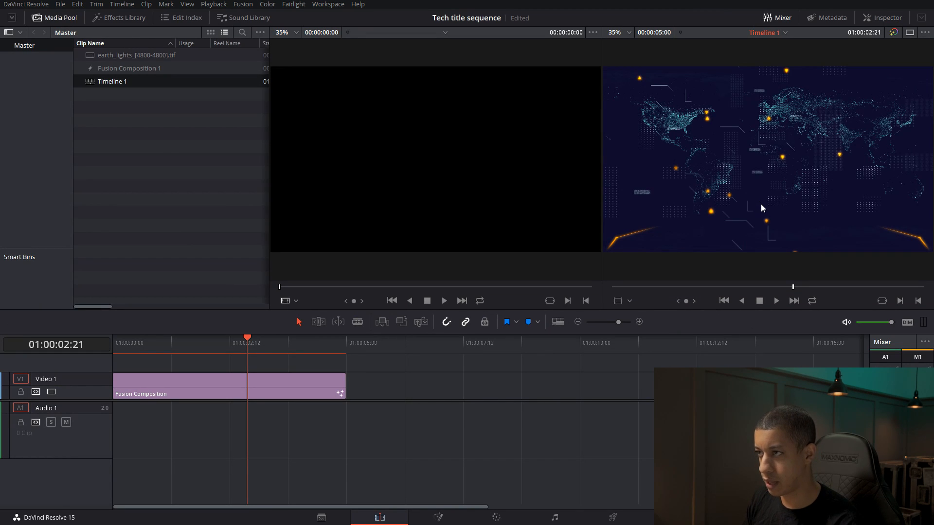
Review the current timeline frame full screen from the Edit page and return to the Fusion page
key(ctrl+f)
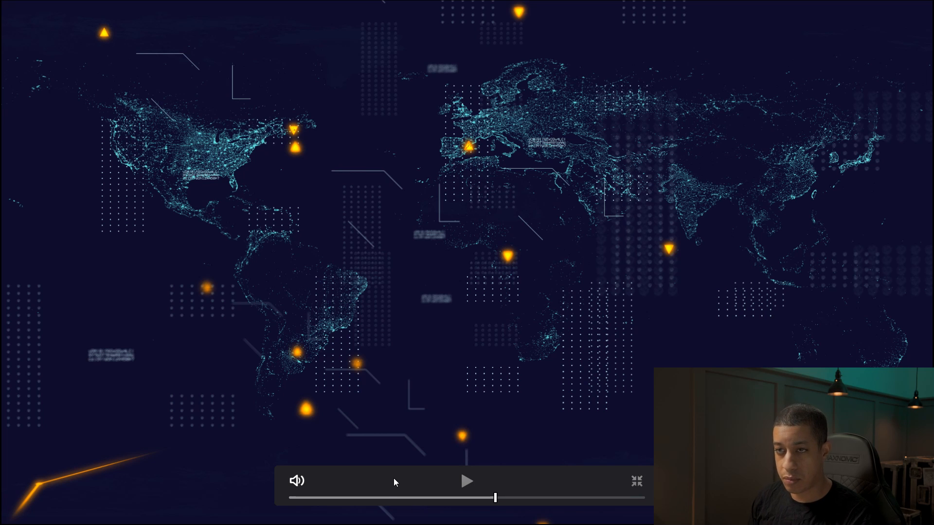
click(630, 480)
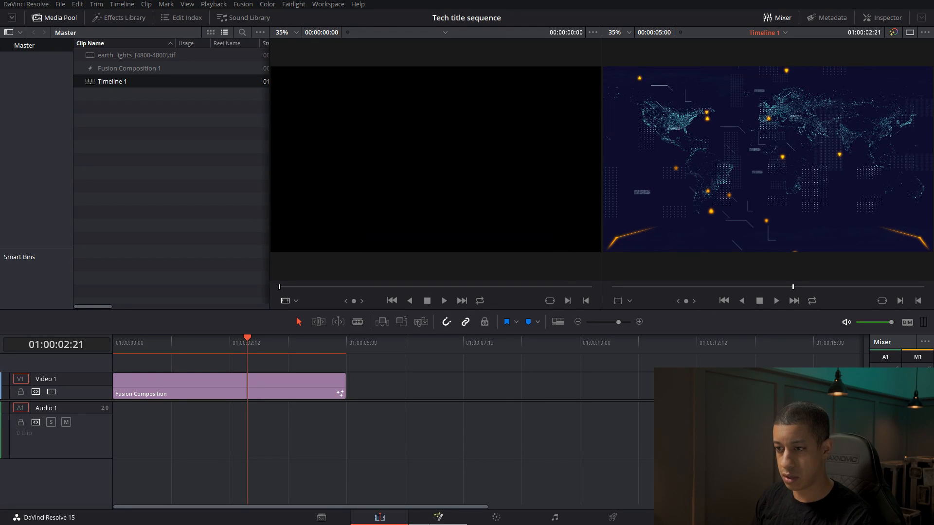
click(446, 516)
Duplicate the Text1, pEmitter1_1_1 and pRender1_1_1 chain, place the copy below the Group4 row, and open the copied text node's settings
scroll(359, 413, down, 6)
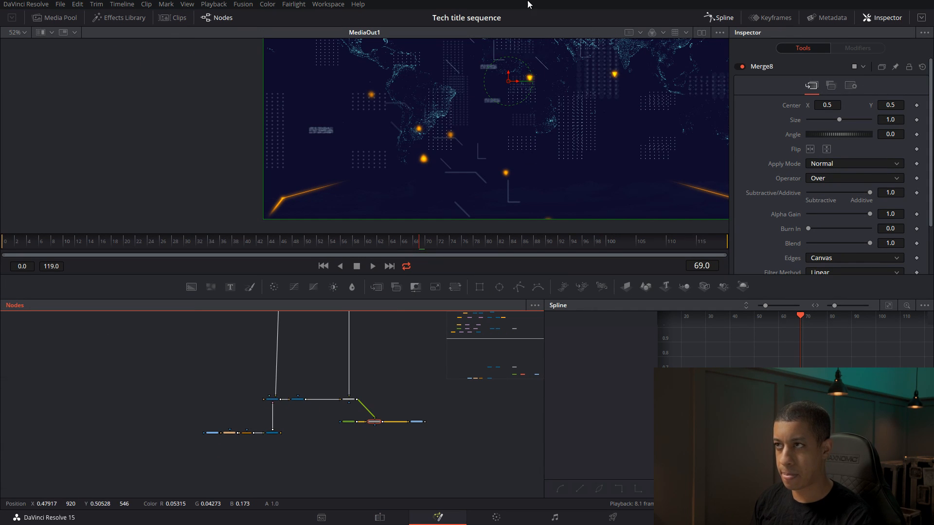
drag(415, 123, 334, 151)
scroll(322, 340, up, 5)
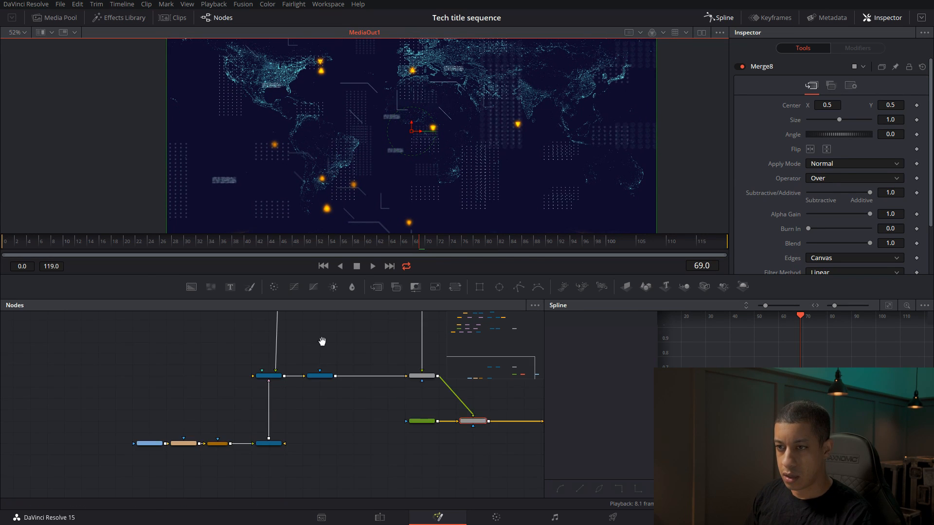
drag(337, 341, 336, 438)
scroll(336, 437, up, 4)
drag(95, 455, 373, 457)
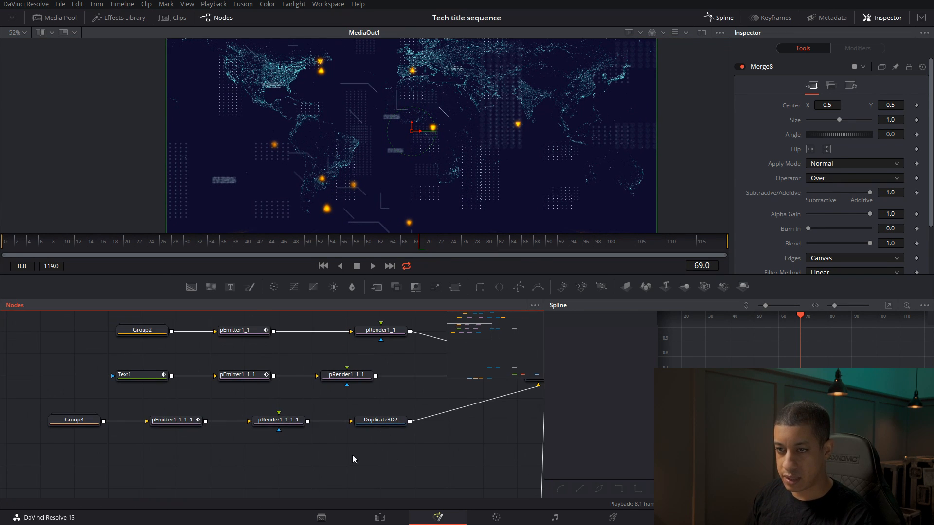
drag(242, 450, 228, 446)
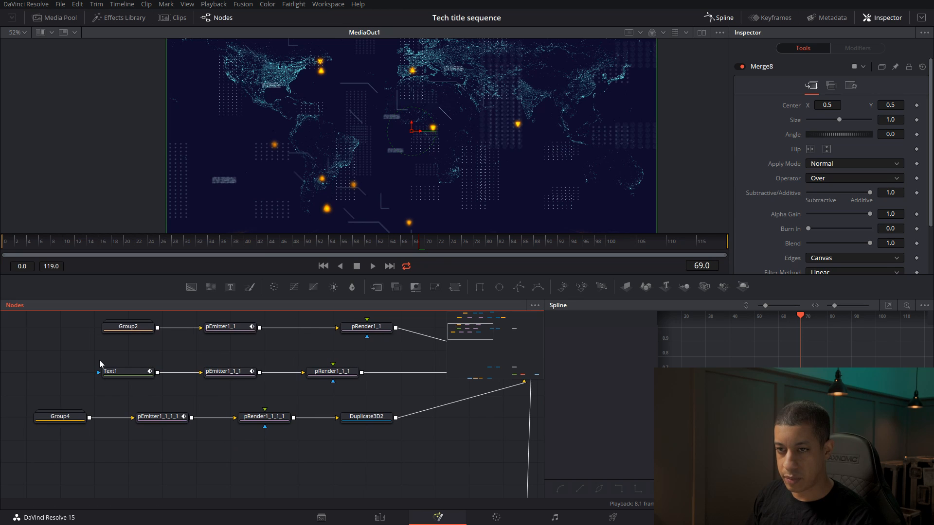
drag(96, 361, 330, 393)
key(ctrl+c)
drag(344, 464, 350, 407)
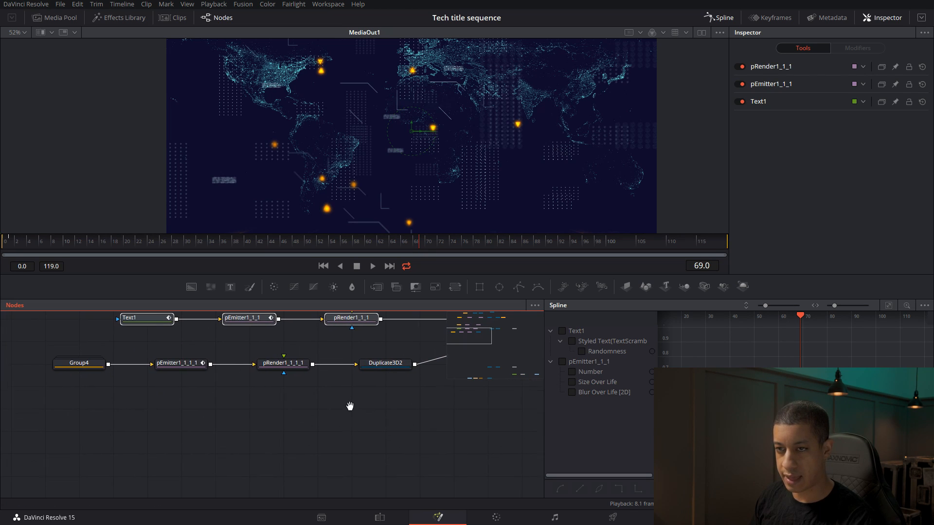
key(ctrl+v)
drag(409, 404, 239, 411)
click(117, 409)
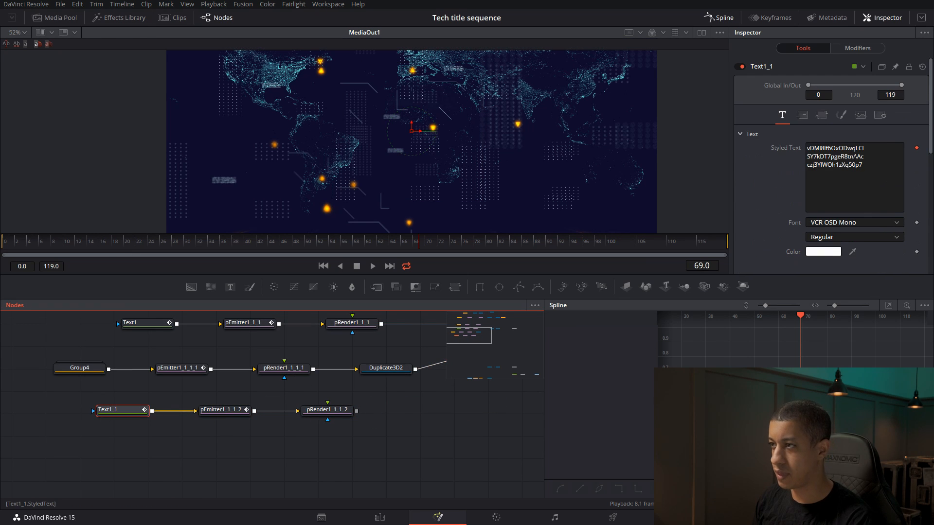
Replace the three-line scramble input text of Text1_1 with one long single line of 1s
click(862, 48)
click(868, 143)
drag(844, 137, 784, 128)
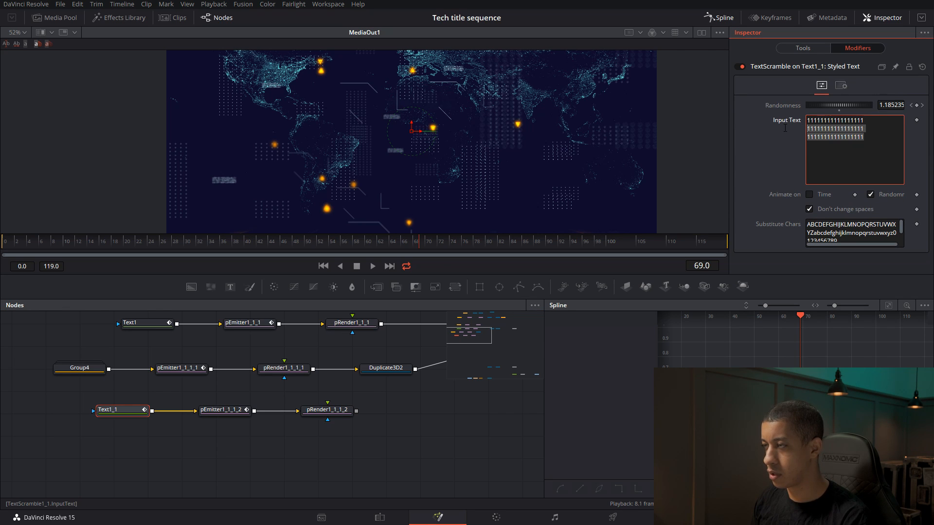
click(871, 136)
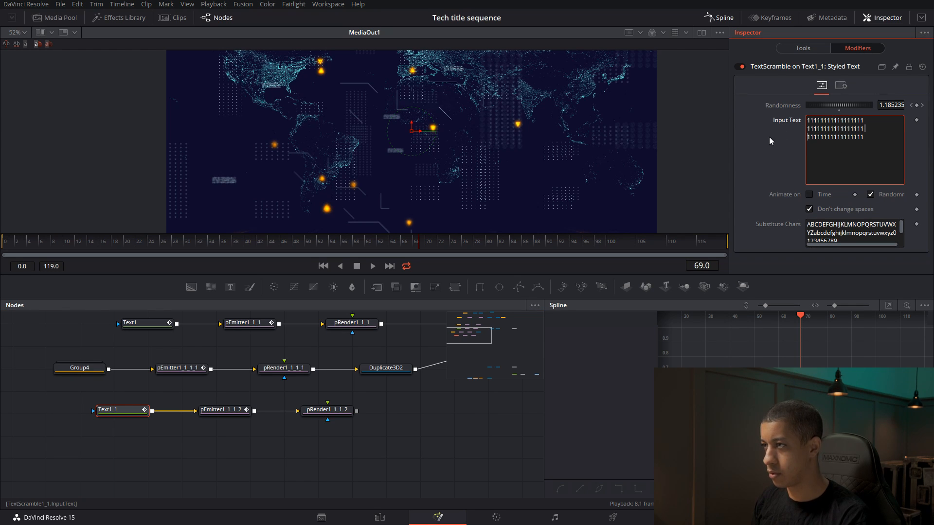
drag(866, 137, 807, 129)
key(BackSpace)
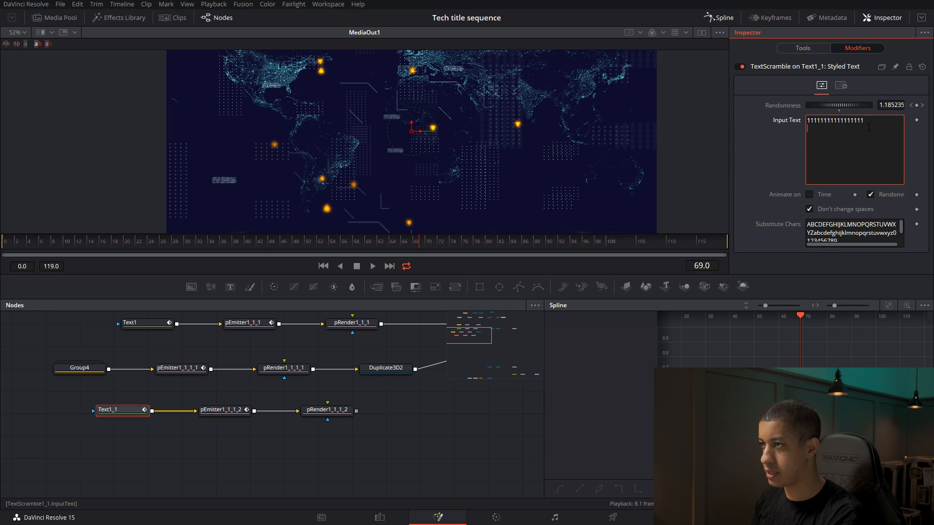
drag(871, 122, 790, 118)
click(873, 121)
key(ctrl+v)
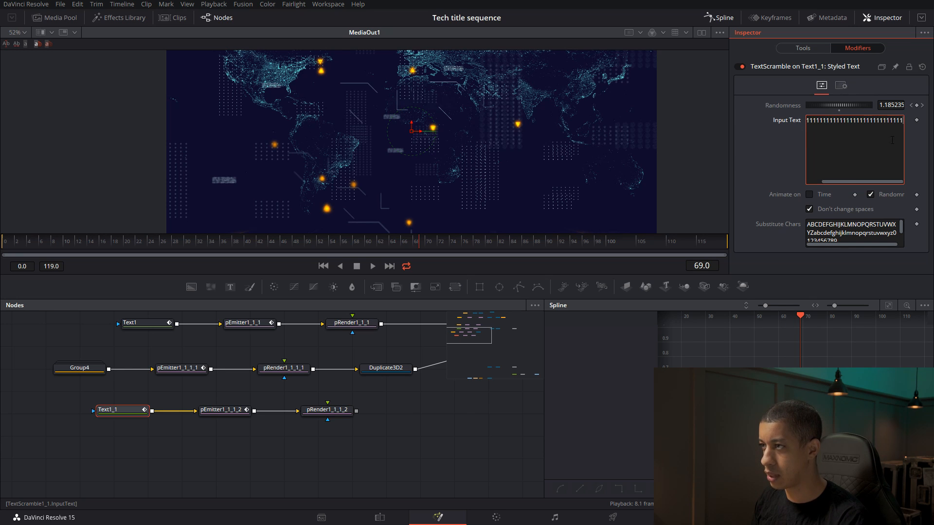
key(ctrl+v)
Connect the output of pRender1_1_1_2 to Merge3D1
click(471, 390)
drag(428, 430, 302, 444)
drag(231, 425, 428, 338)
drag(350, 446, 434, 434)
drag(329, 431, 421, 431)
Set pEmitter1_1_1_2's random seed to 913 and its emitted number to 9 at frame 0
click(307, 421)
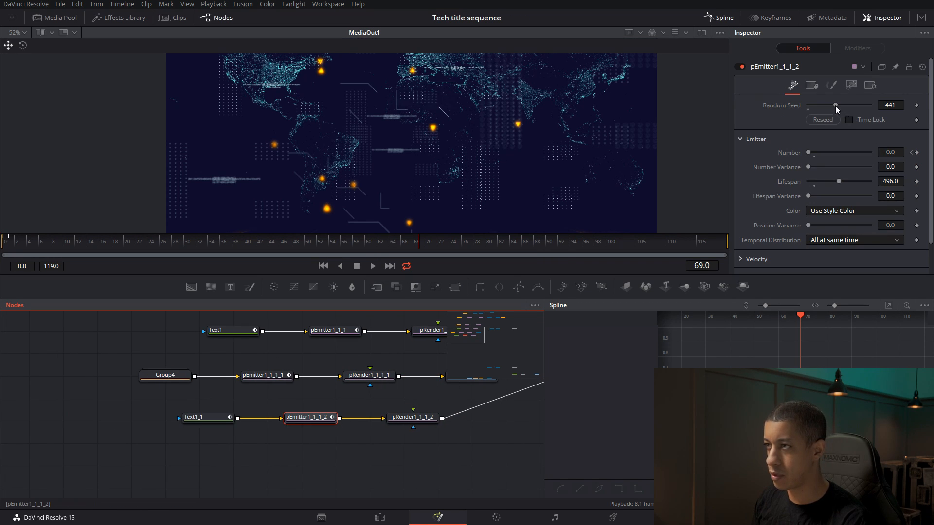
drag(837, 105, 862, 107)
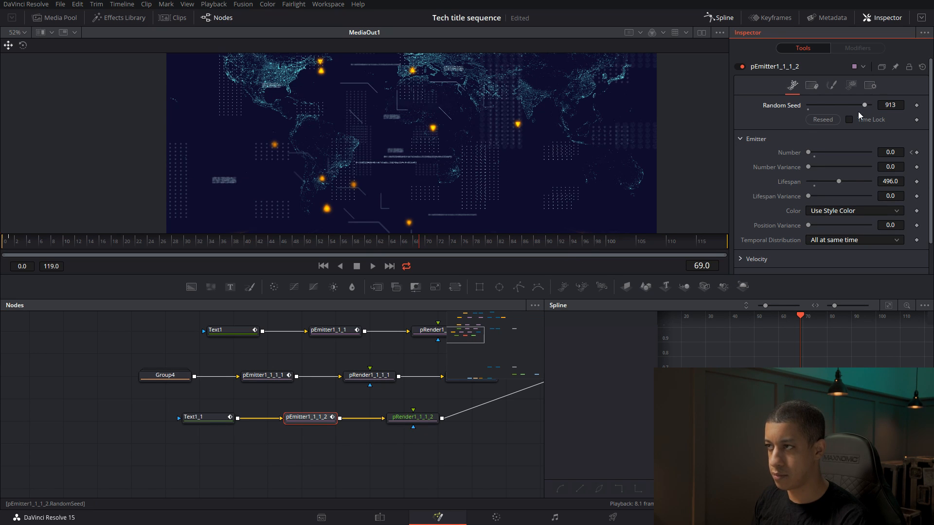
drag(419, 454, 385, 428)
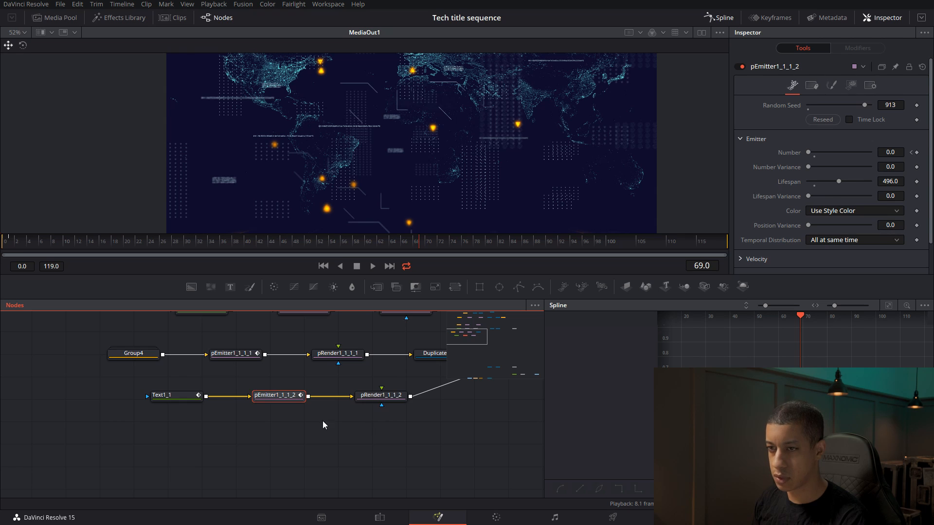
drag(281, 409, 319, 416)
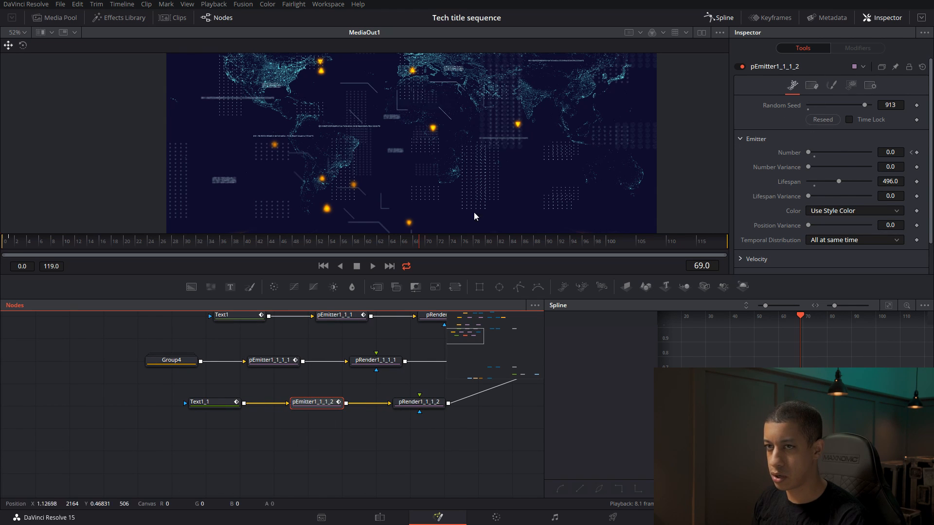
drag(9, 245, 2, 245)
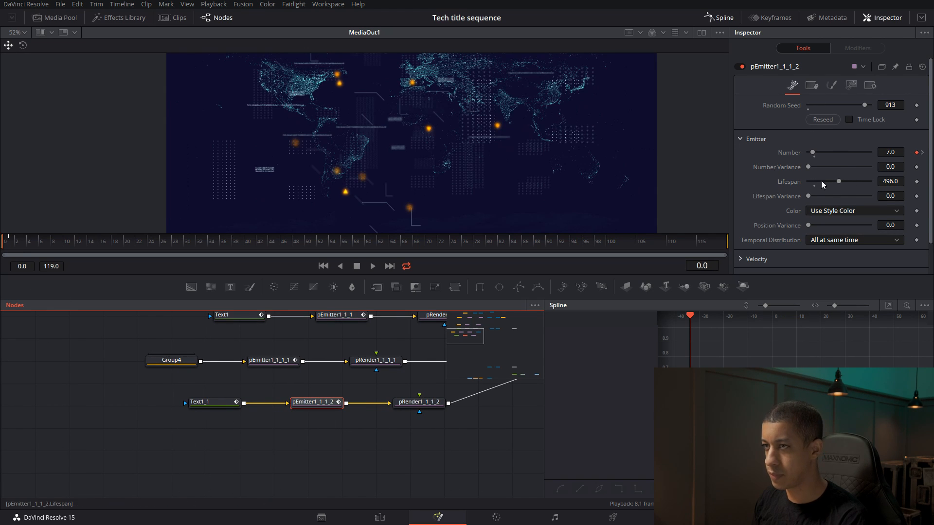
click(890, 153)
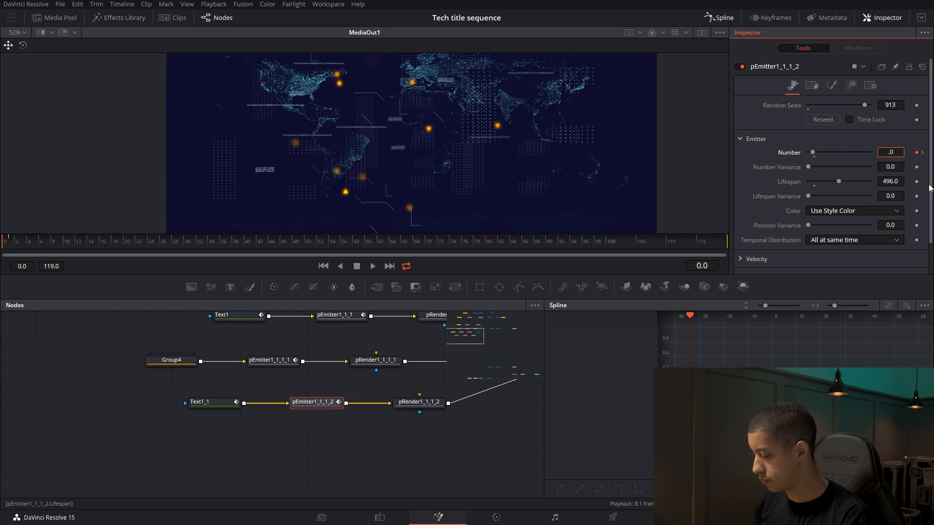
text(9)
click(442, 462)
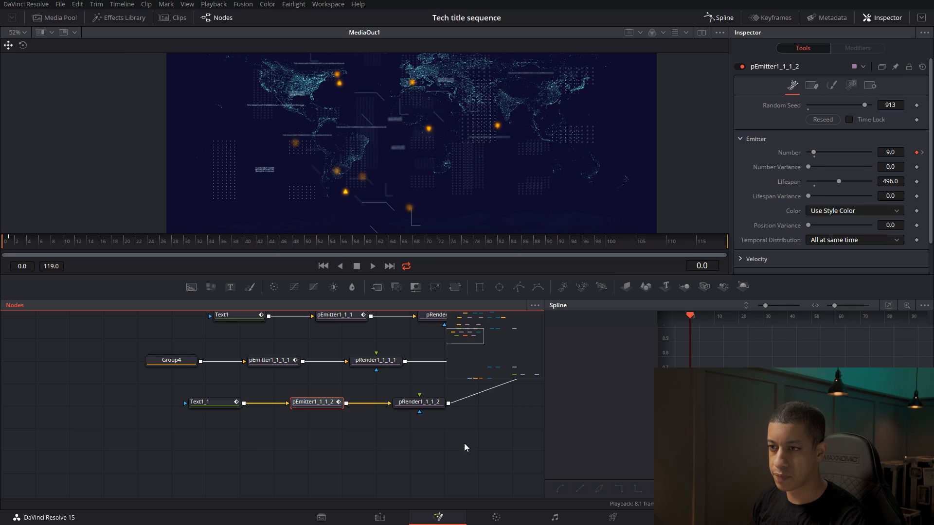
Display Merge3D1 in the viewer and inspect the emitter region relative to the camera from the side
drag(410, 415, 346, 417)
drag(478, 411, 329, 432)
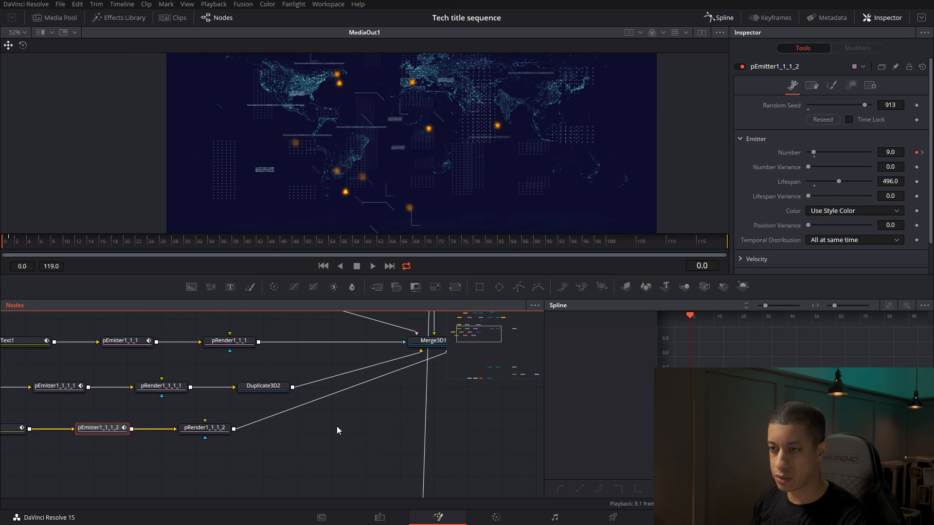
scroll(330, 433, down, 2)
drag(411, 372, 398, 97)
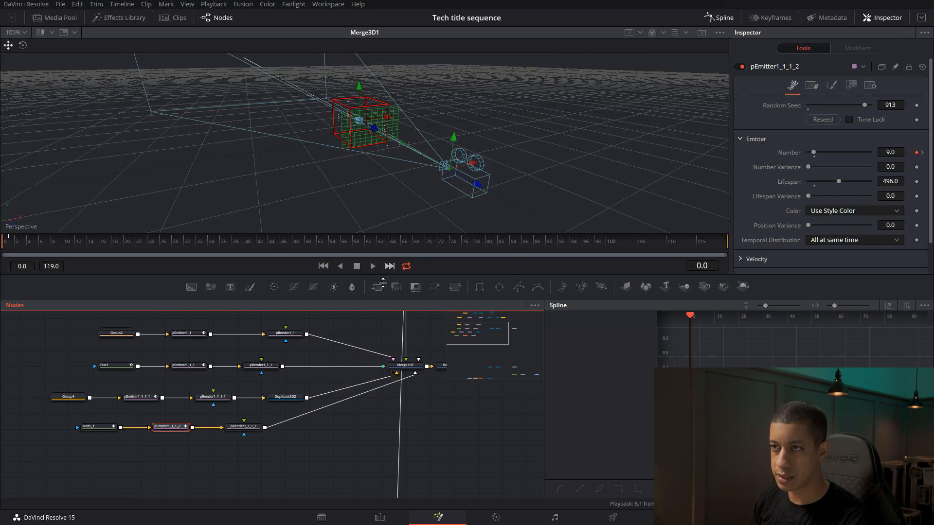
drag(341, 204, 495, 189)
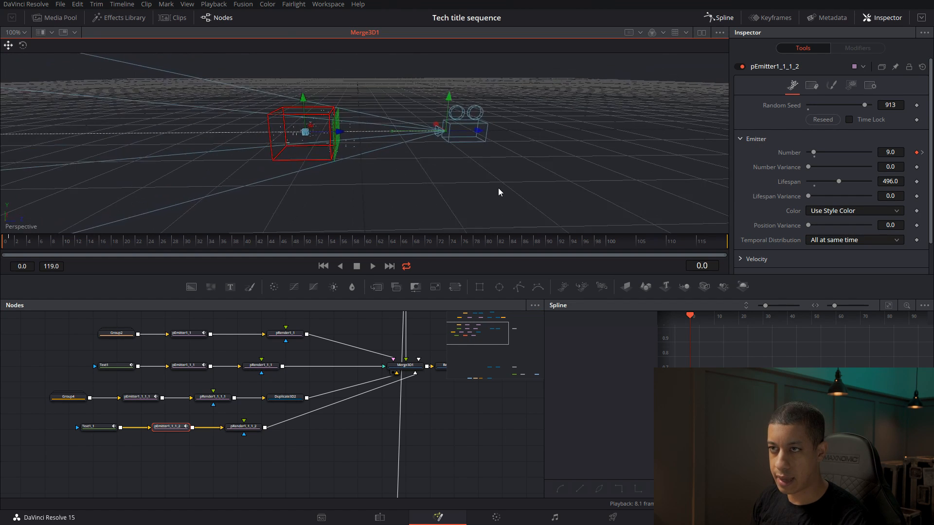
drag(273, 451, 361, 456)
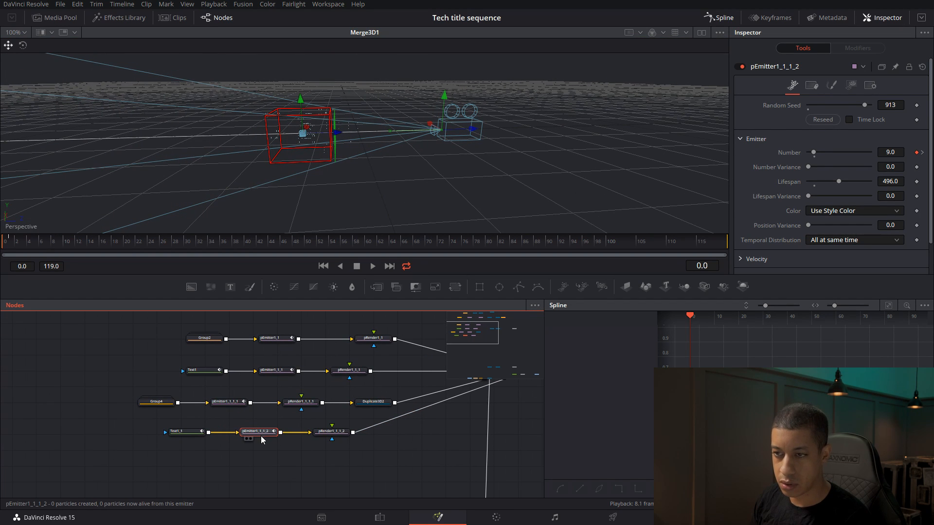
Set the cube region depth of pEmitter1_1_1_2 to 0.772 and move the region back to a Z offset of about -0.468
click(831, 85)
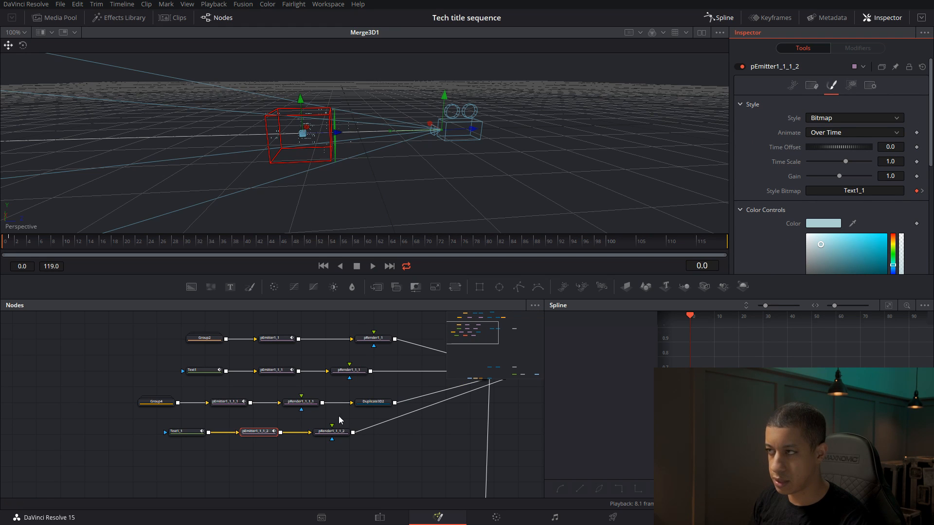
click(851, 85)
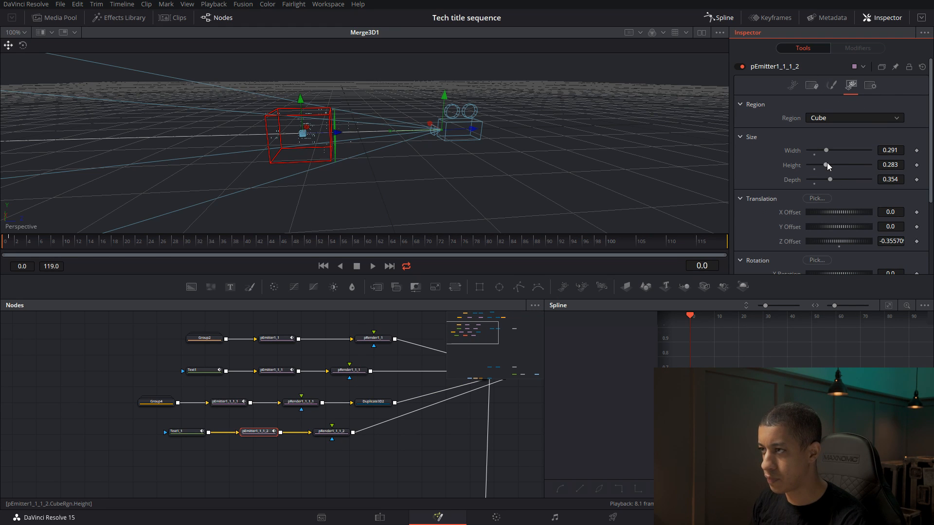
drag(830, 179, 854, 182)
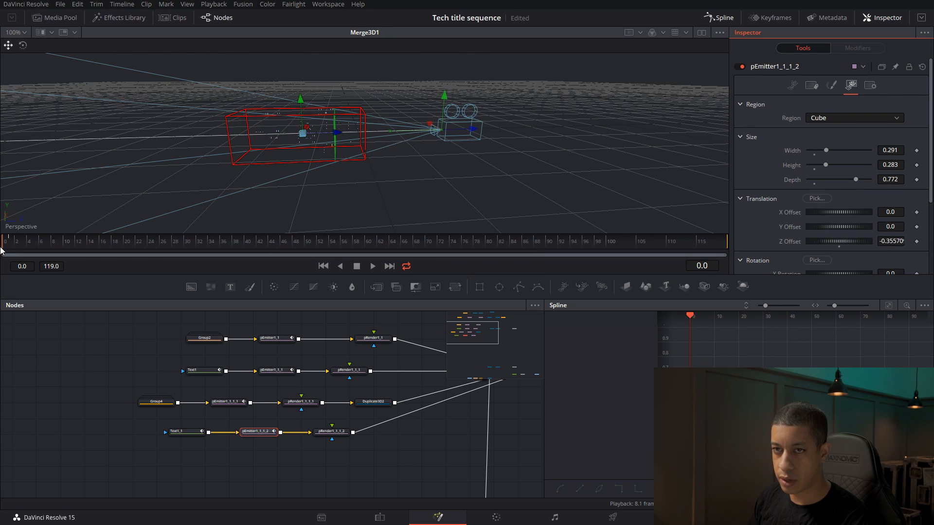
drag(337, 133, 319, 134)
drag(417, 155, 464, 146)
drag(390, 158, 214, 159)
drag(367, 153, 386, 158)
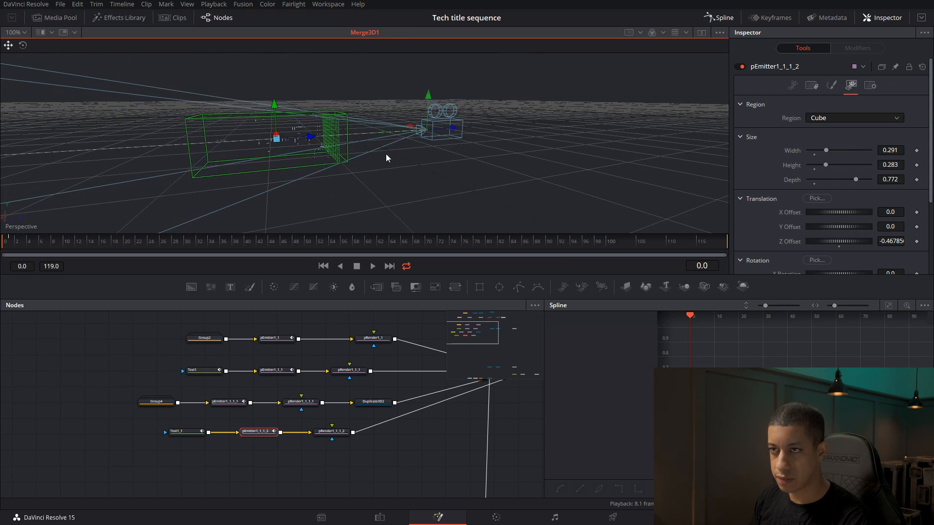
drag(302, 198, 389, 191)
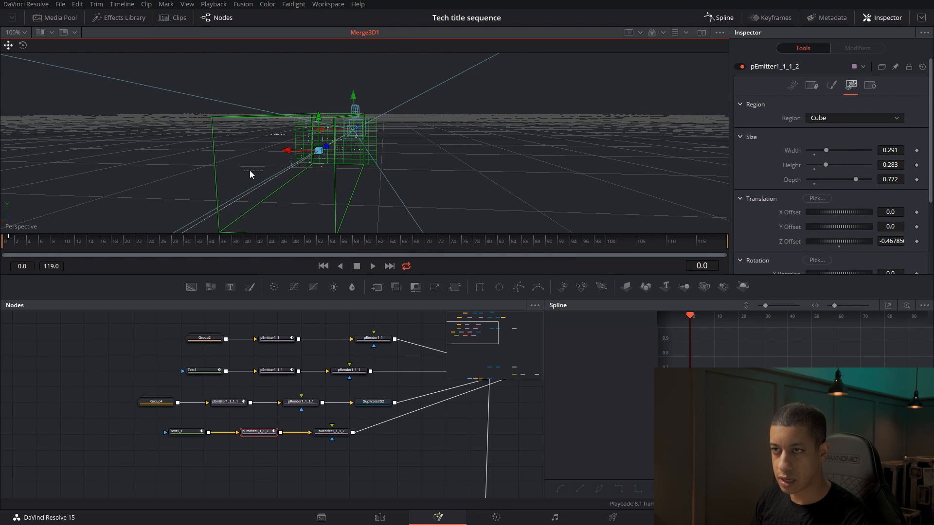
drag(207, 157, 417, 134)
drag(363, 196, 462, 215)
Duplicate the Text1_1, pEmitter1_1_1_2 and pRender1_1_1_2 chain and place the copy directly below the original
drag(359, 472, 288, 418)
click(164, 421)
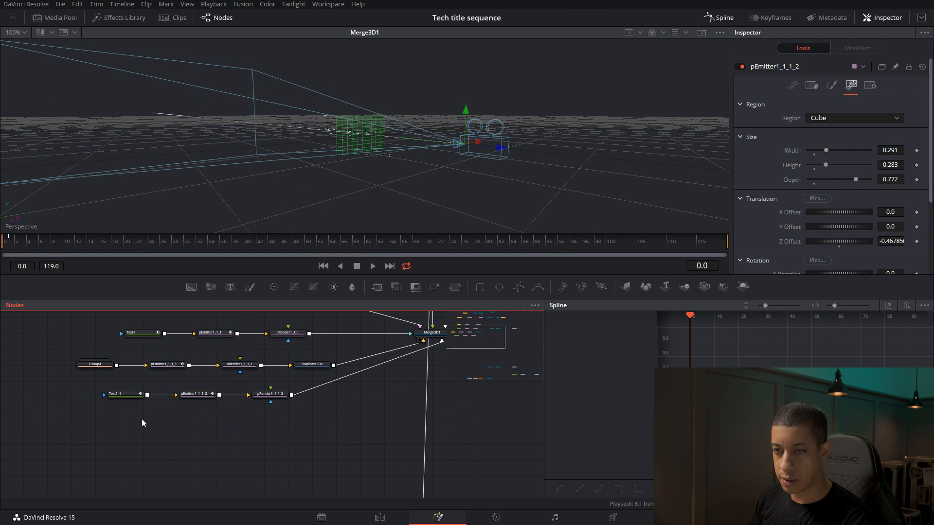
drag(122, 400, 318, 387)
key(ctrl+c)
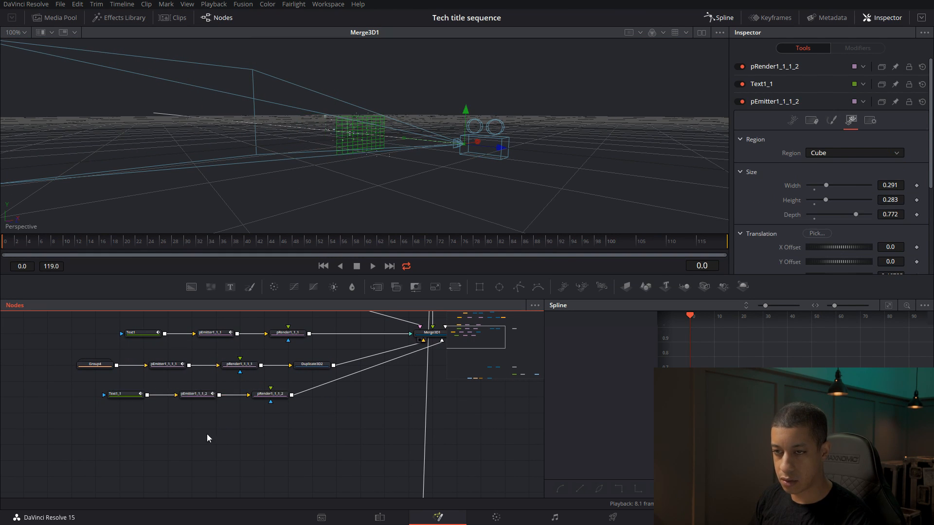
key(ctrl+v)
drag(275, 427, 189, 421)
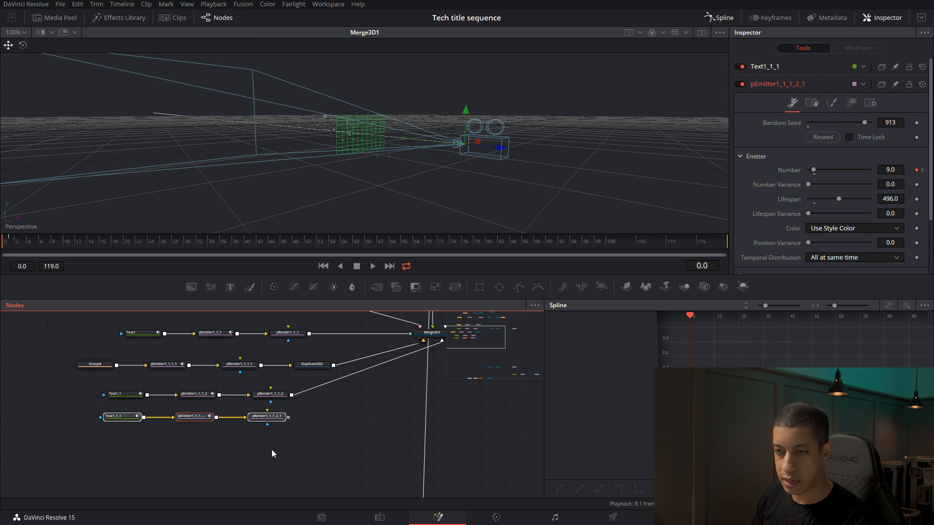
Change the scramble input text of Text1_1_1 to seven short lines of 111
click(136, 416)
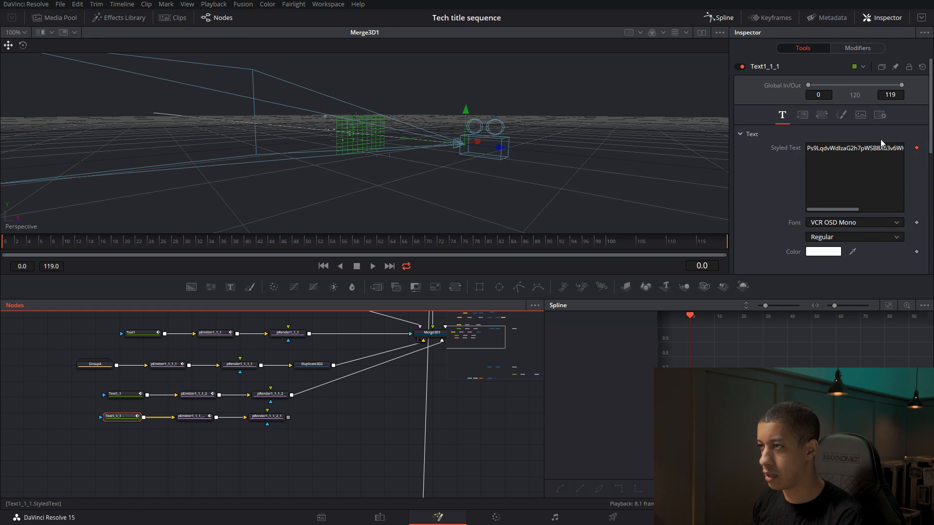
click(857, 47)
click(892, 122)
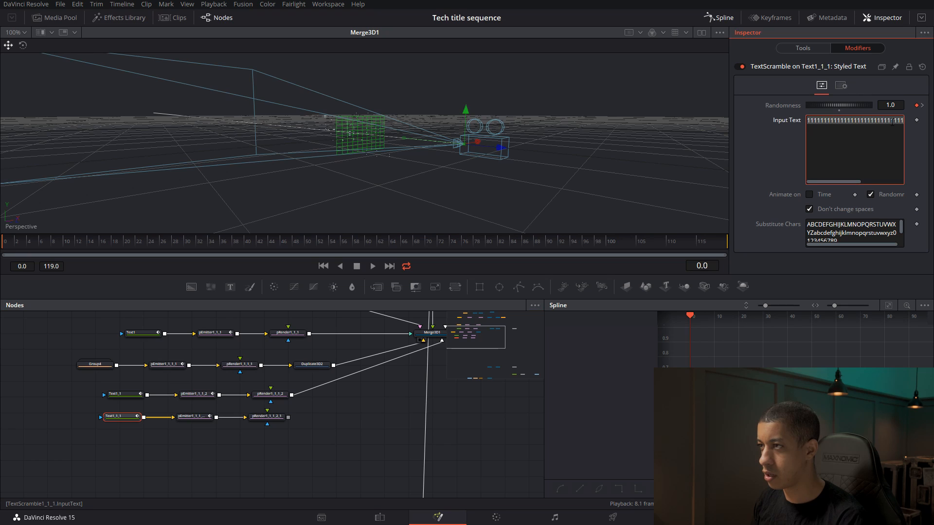
click(888, 135)
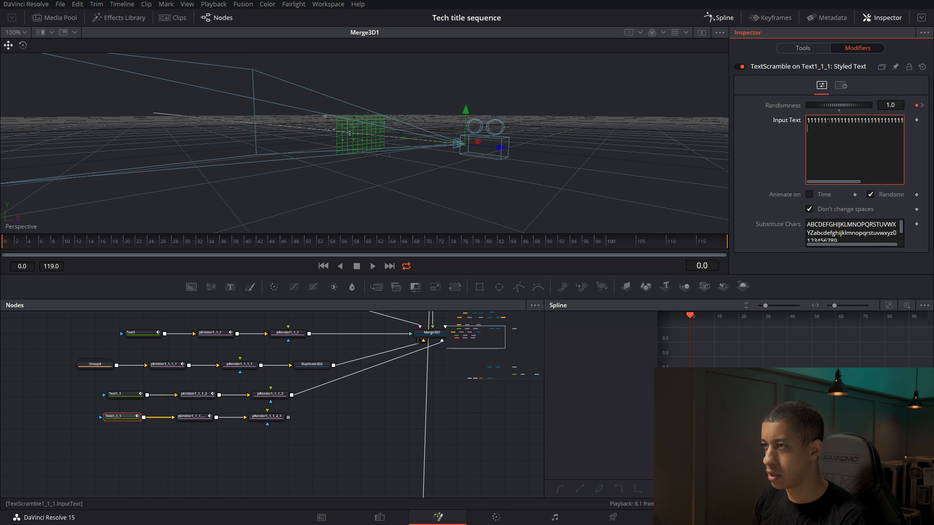
key(shift+End)
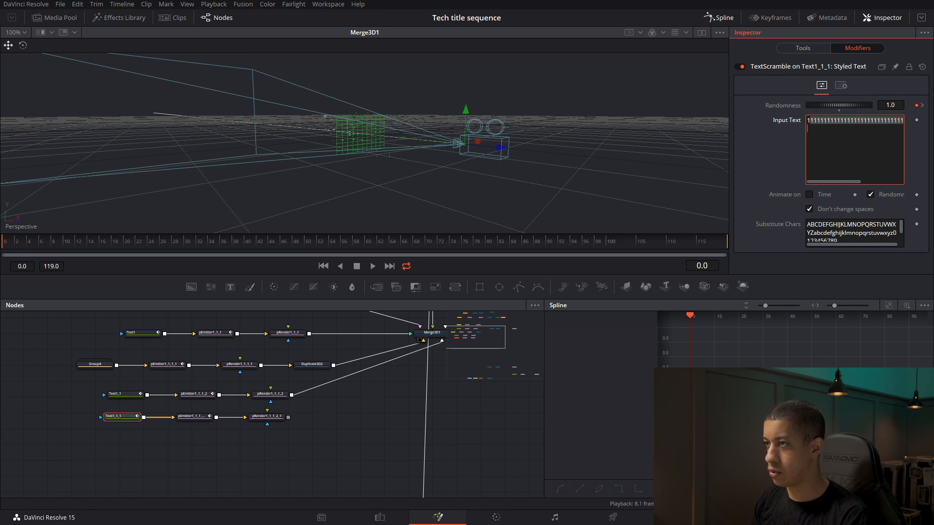
key(Delete)
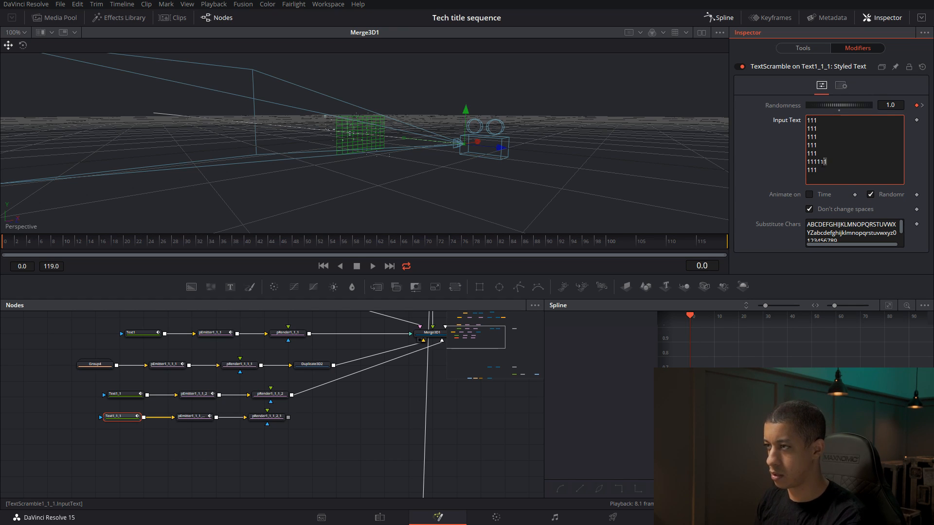
key(BackSpace)
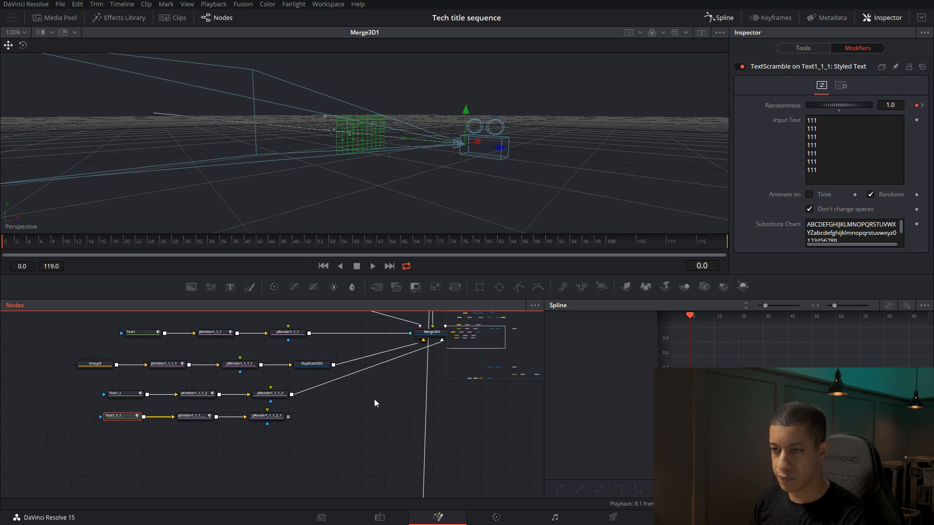
Connect the output of pRender1_1_1_2_1 to Merge3D1
drag(375, 398, 333, 440)
drag(247, 460, 401, 386)
drag(309, 474, 342, 467)
Set pEmitter1_1_1_2_1's random seed to 370 and save the project
click(246, 437)
drag(862, 107, 830, 106)
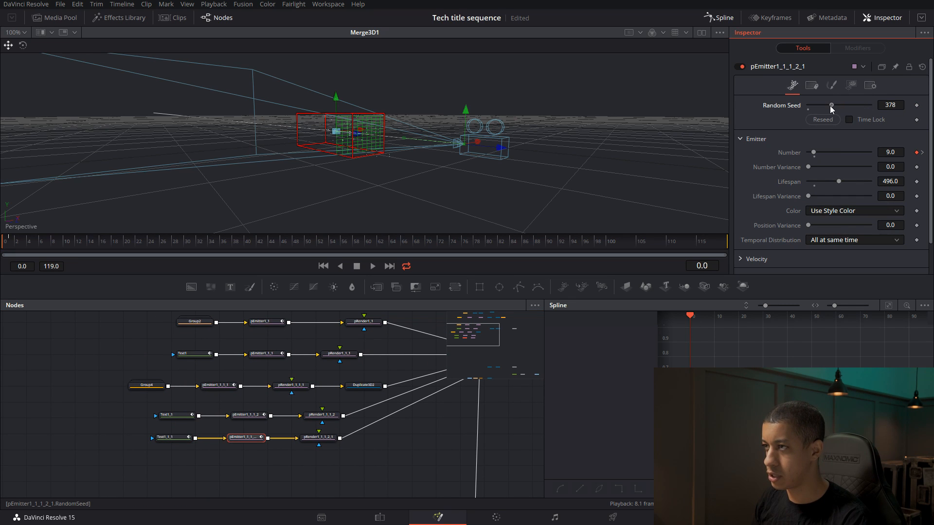
key(ctrl+s)
Display MediaOut1 in the viewer to check the composite with the new text particles
drag(470, 422, 299, 394)
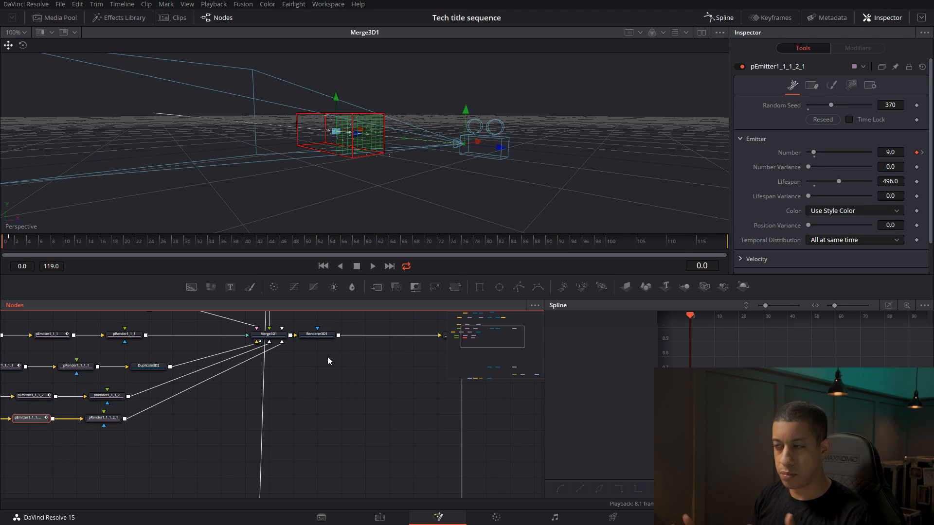
drag(391, 415, 263, 340)
drag(297, 437, 411, 196)
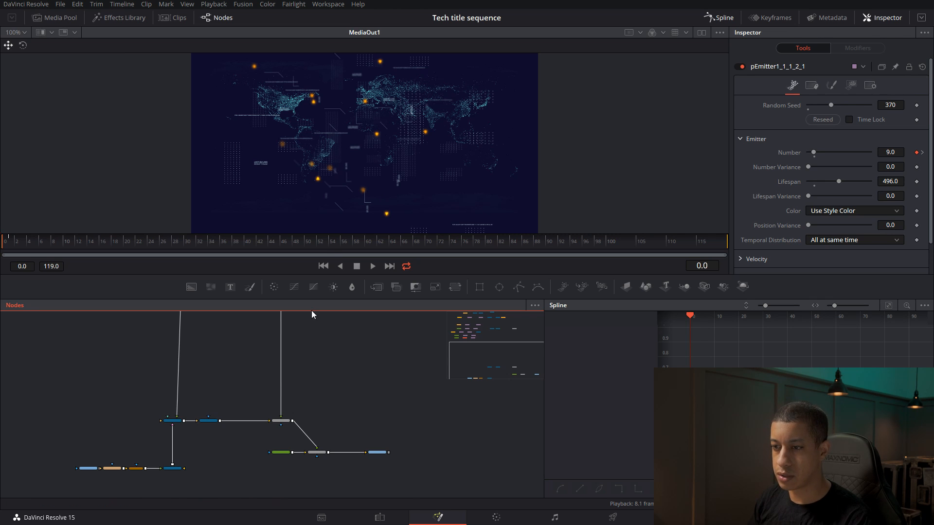
Review the title sequence full screen from the Edit page at two later points in the timeline
click(380, 518)
key(ctrl+f)
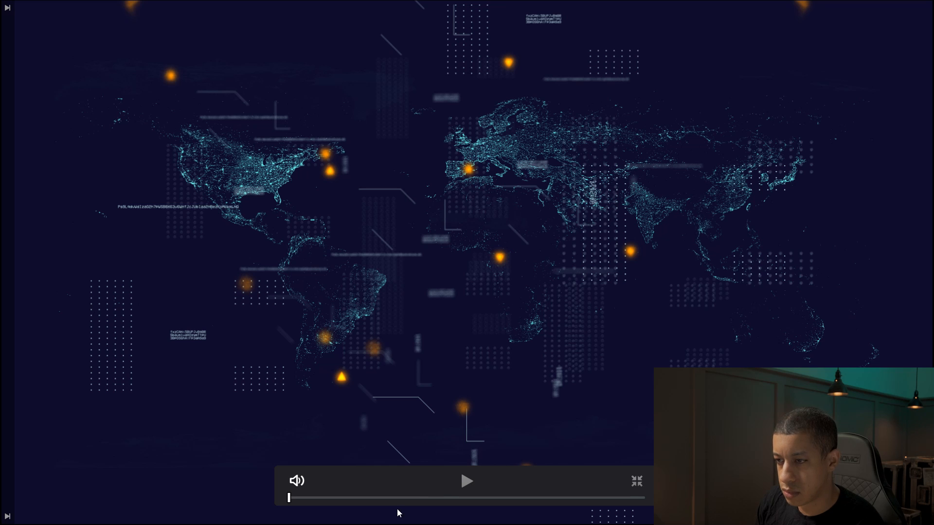
click(410, 497)
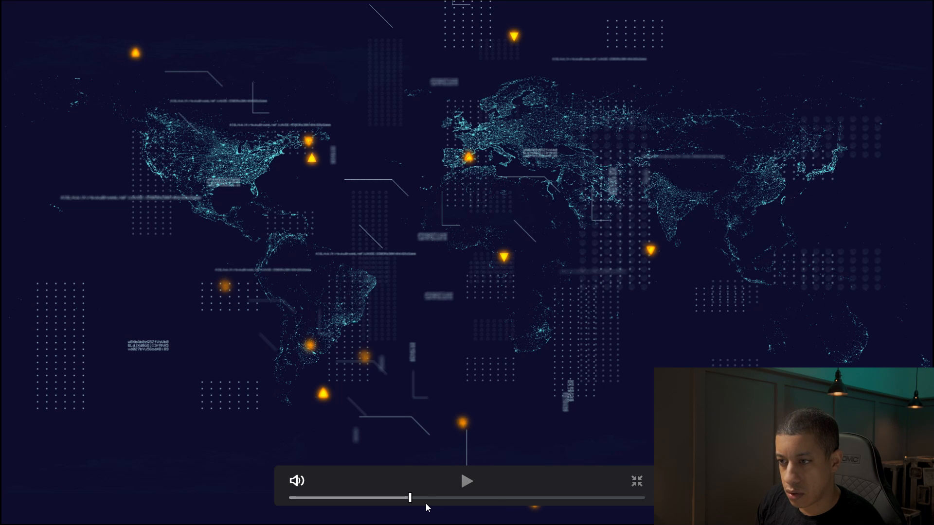
click(494, 498)
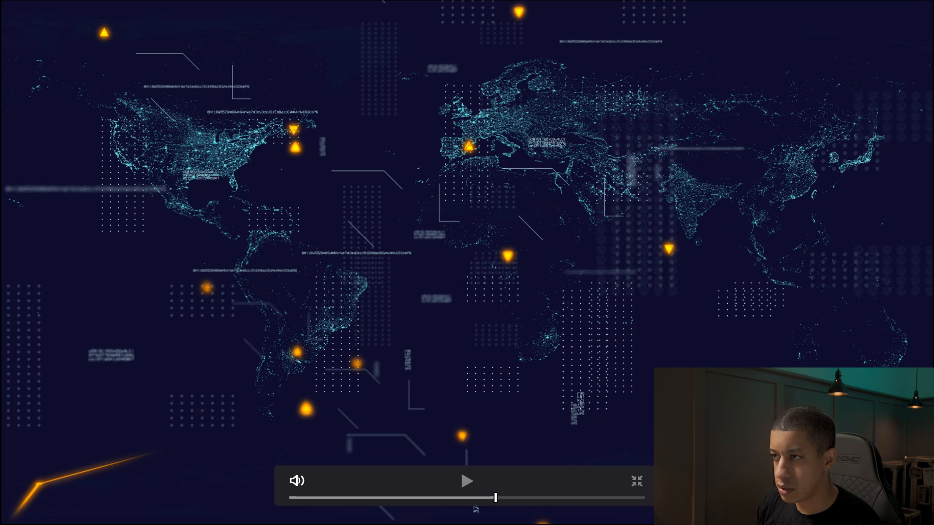
Leave the full-screen preview and display Background10 alone in a single viewer
key(Escape)
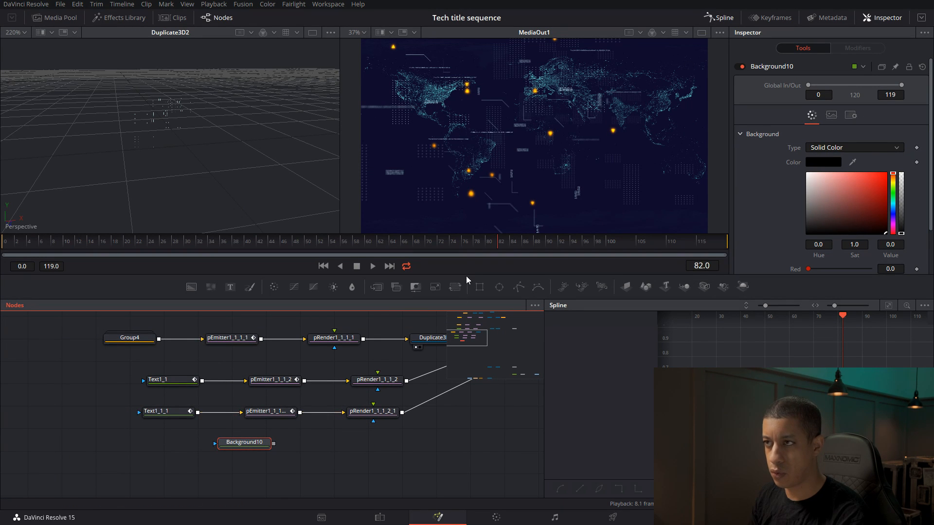
key(1)
key(2)
click(701, 32)
key(2)
drag(251, 442, 352, 204)
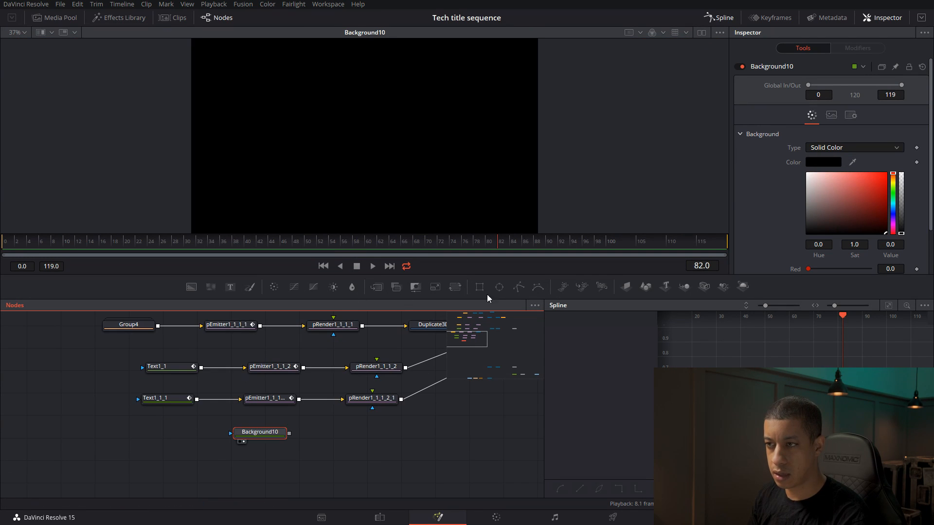
Mask Background10 with a non-solid rectangle of border width 0.01, width 0.22 and height 0.827
drag(480, 287, 197, 431)
drag(204, 429, 231, 434)
drag(176, 428, 173, 434)
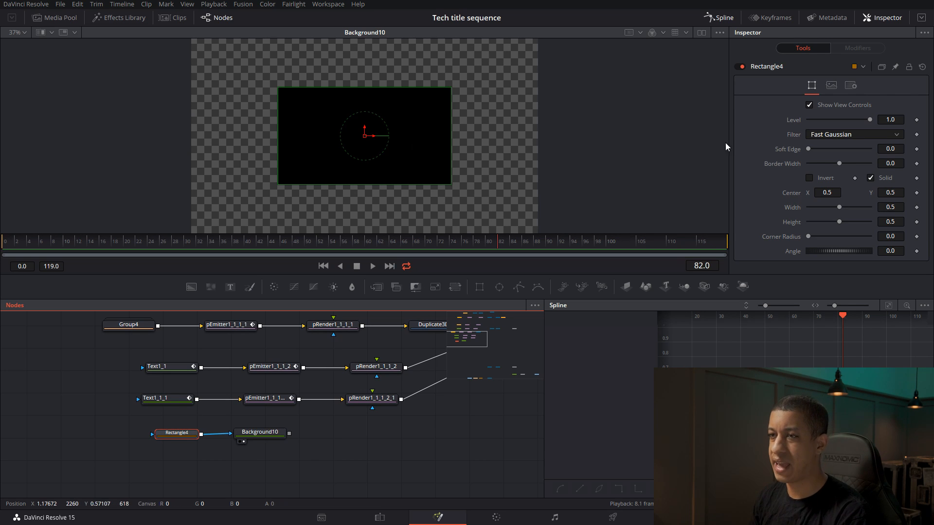
click(871, 179)
drag(839, 163, 840, 162)
drag(839, 207, 859, 223)
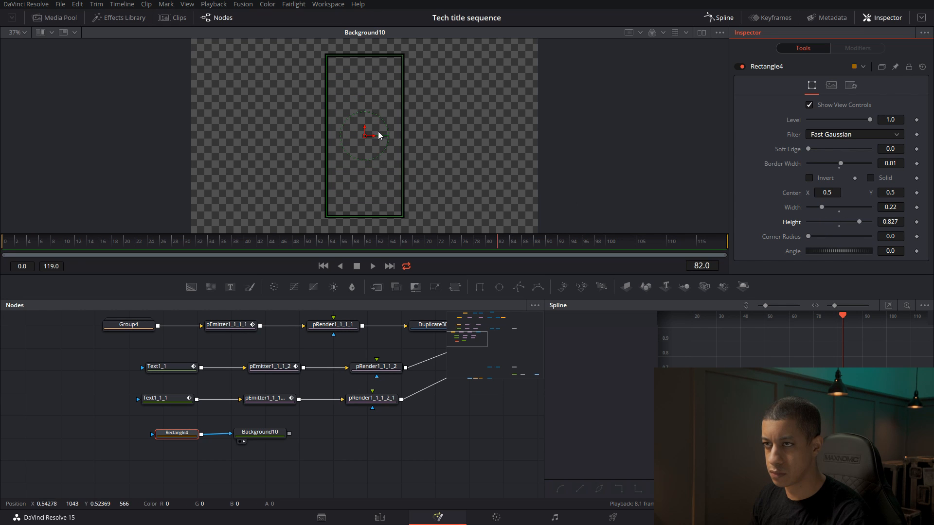
Duplicate the rectangle mask between Rectangle4 and Background10, and set the copy's width to 0.2413 and height to 0.8624
click(260, 432)
click(153, 439)
key(ctrl+c)
key(ctrl+v)
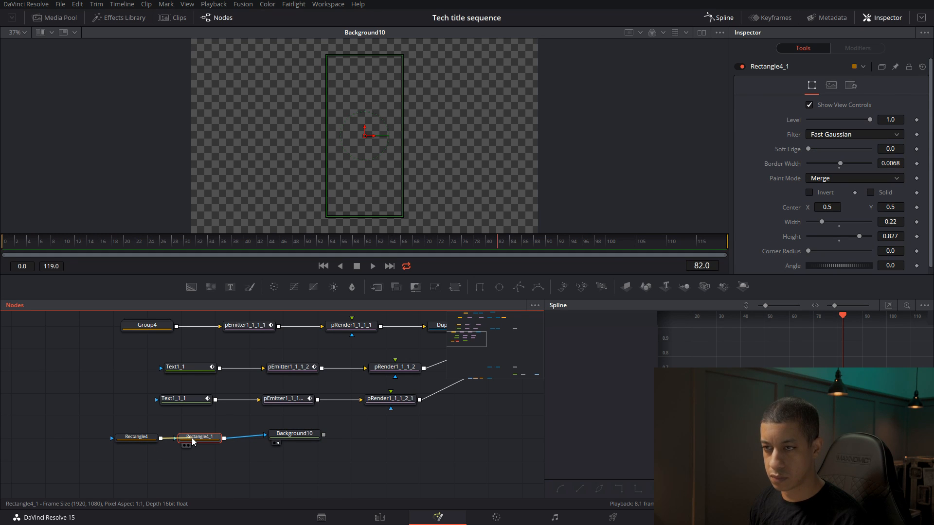
click(243, 462)
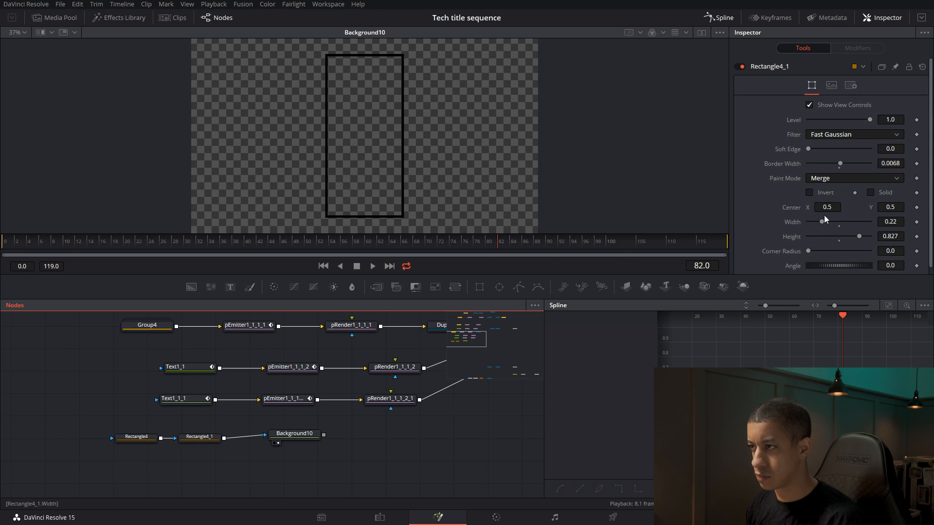
drag(819, 220, 879, 237)
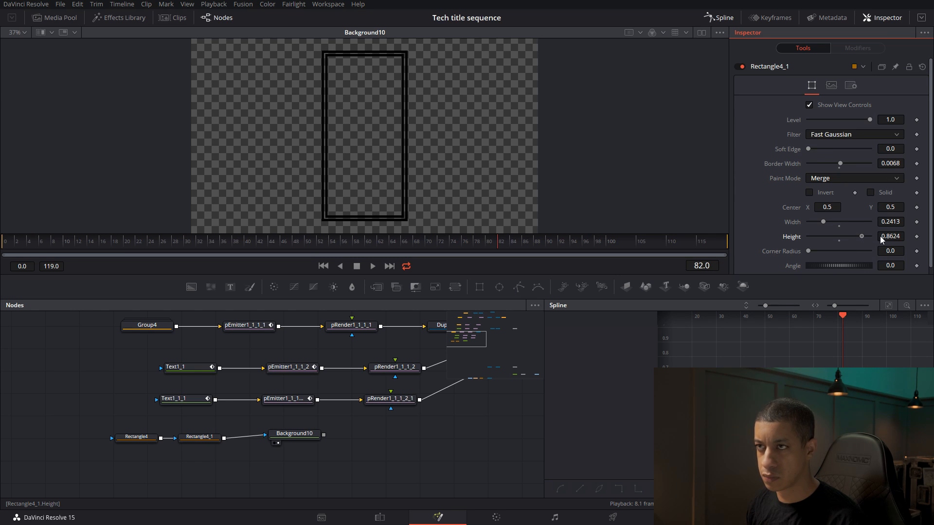
Add a Text node below Background10 and merge Background10 over it
drag(294, 433, 322, 437)
drag(230, 287, 253, 412)
drag(276, 468, 319, 467)
drag(352, 438, 349, 471)
click(318, 467)
Enter five lines of 1s with varying lengths as Text2's styled text
click(855, 152)
text(111)
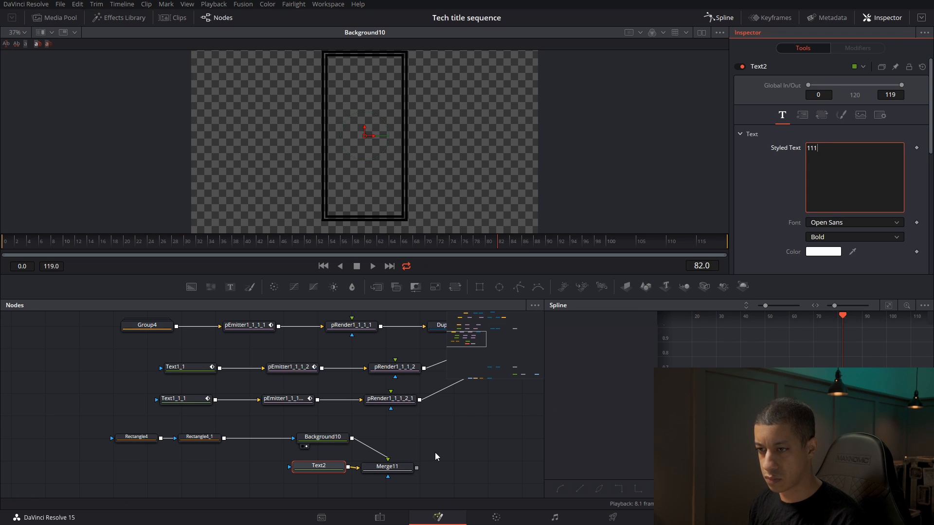
text(11111)
key(Return)
text(11111111)
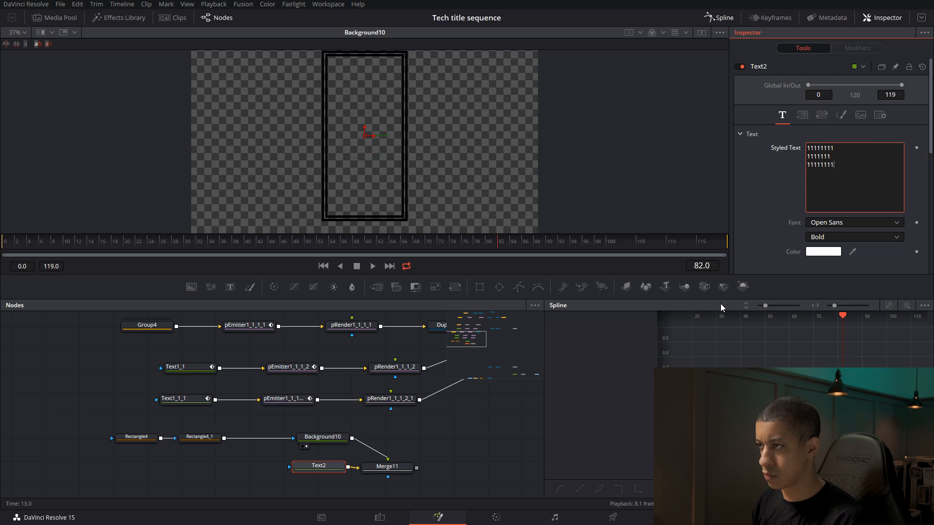
text( 1111)
click(418, 478)
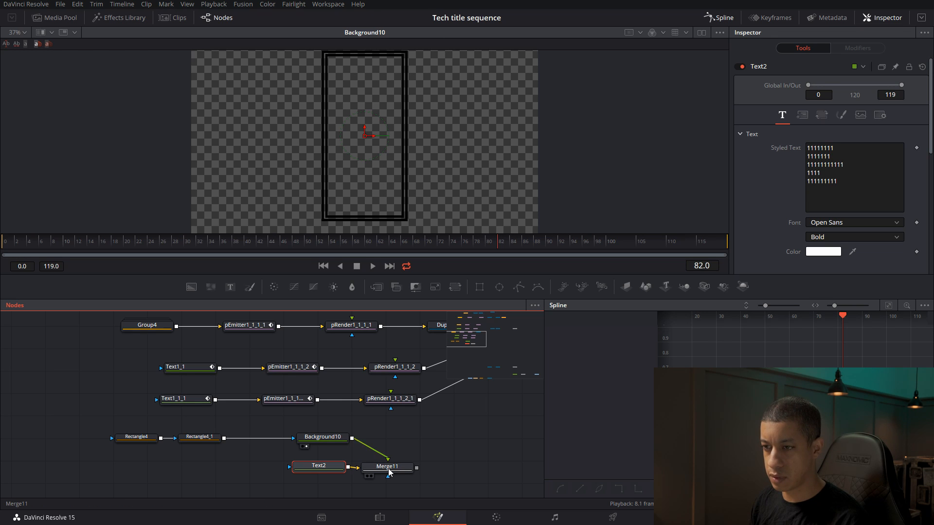
Display Merge11 in the viewer, anchor Text2 horizontally left and move it to the rectangle's inner left edge
drag(389, 469, 379, 201)
scroll(831, 204, down, 4)
click(810, 203)
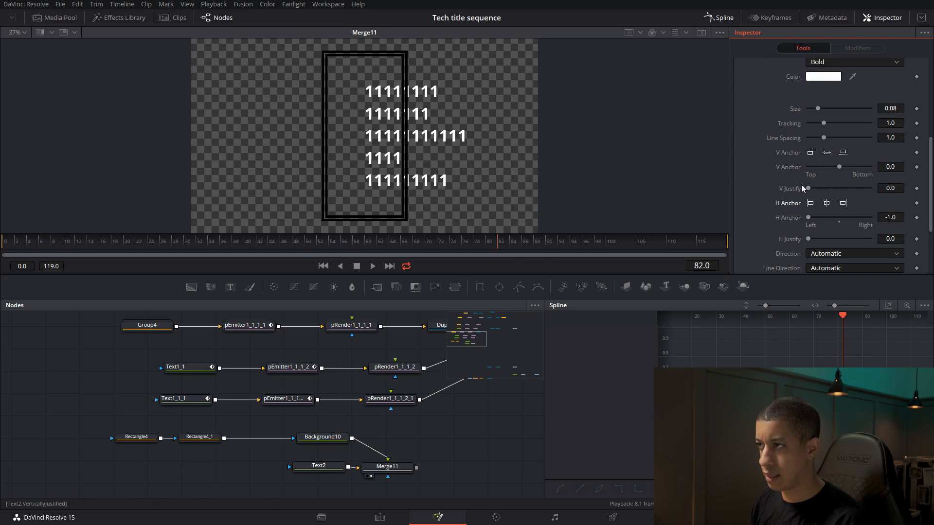
scroll(801, 175, up, 5)
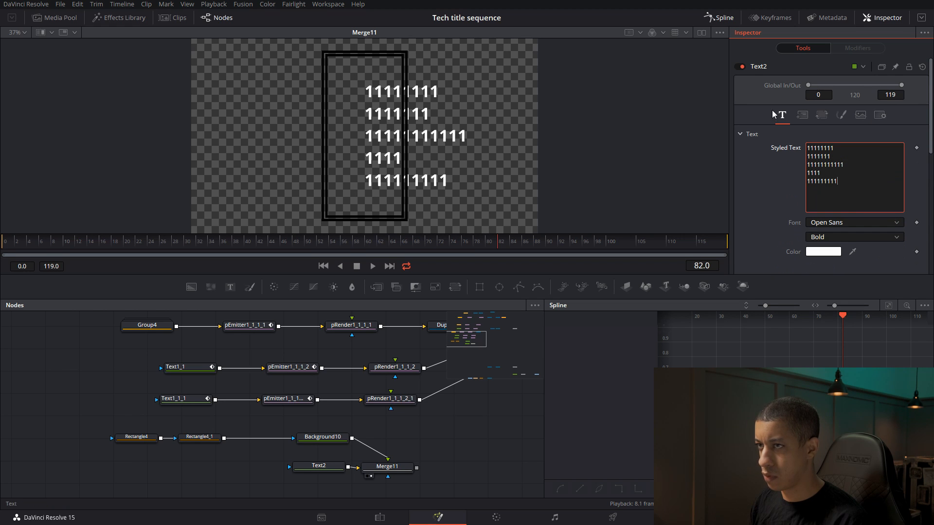
click(313, 466)
drag(372, 141, 338, 141)
Change Text2's font to VCR OSD Mono and its size to 0.02117, and move the text near the rectangle's upper edge
scroll(845, 207, down, 3)
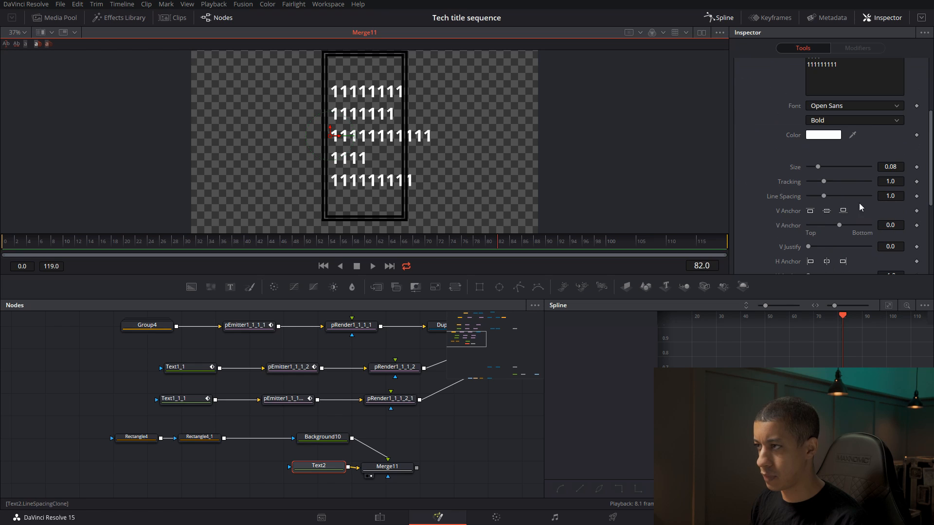
drag(818, 168, 774, 165)
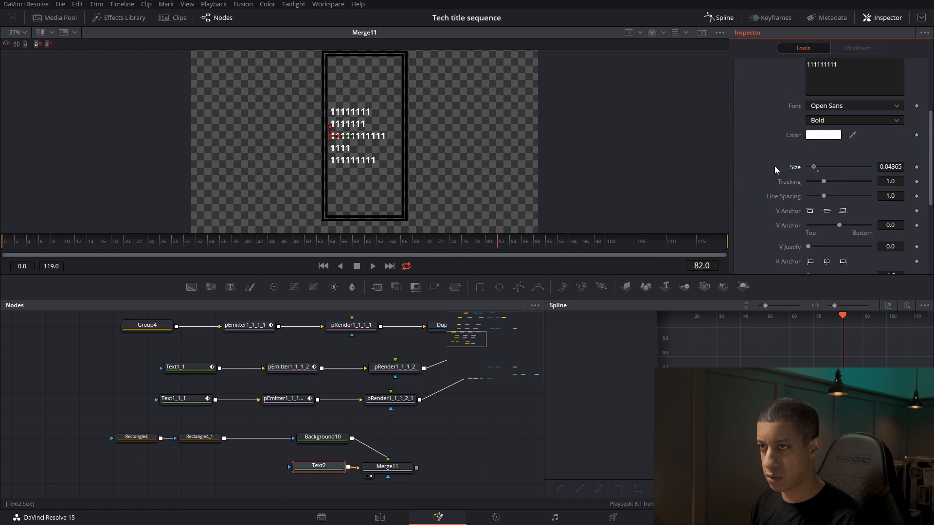
click(859, 105)
scroll(863, 213, down, 6)
scroll(863, 219, down, 2)
click(848, 220)
drag(334, 136, 335, 88)
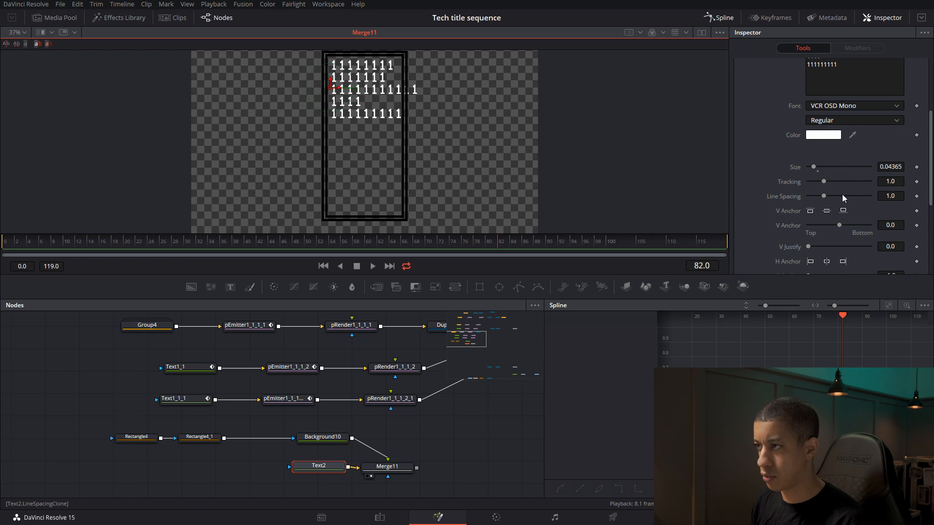
drag(812, 166, 786, 169)
drag(332, 84, 334, 70)
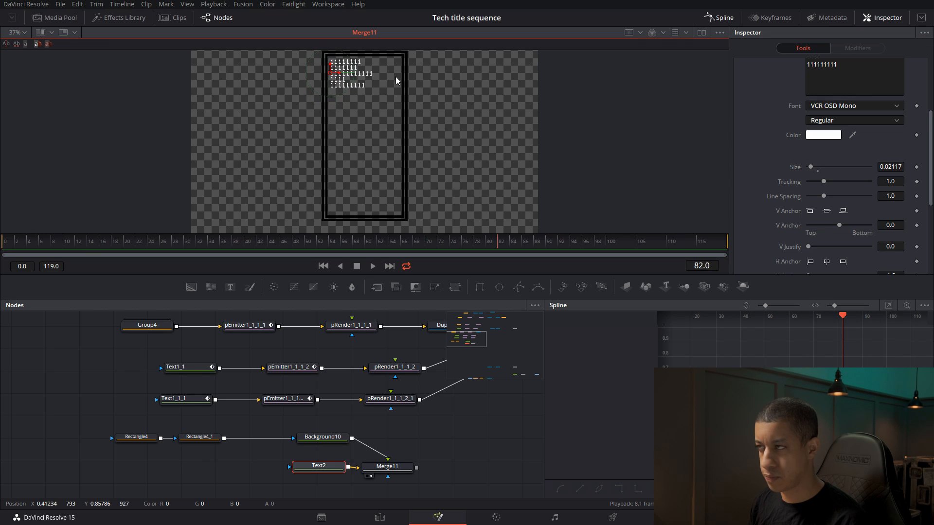
Append a copy of the last three lines of 1s to Text2's styled text
scroll(851, 146, up, 5)
drag(838, 181, 802, 169)
click(845, 183)
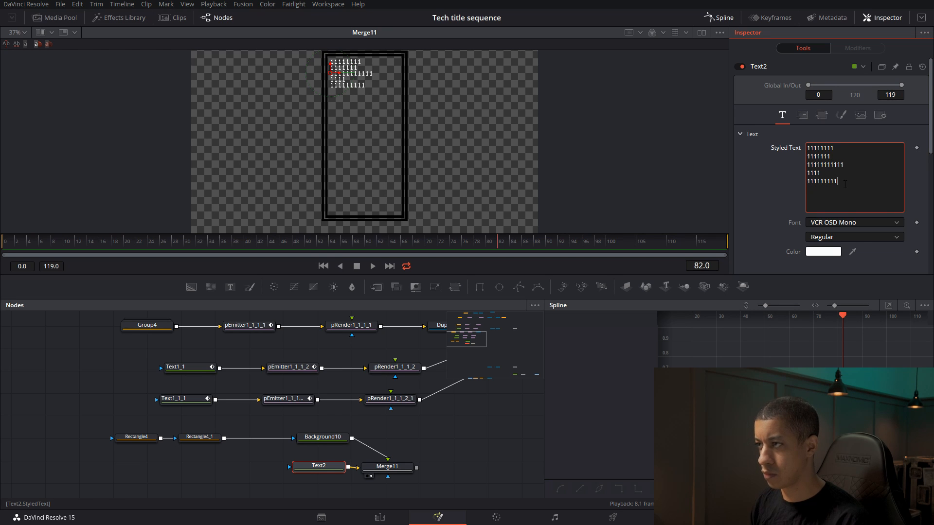
key(Return)
key(ctrl+v)
Add a blank line and a line of twelve 1s at the end of Text2's styled text
drag(840, 208, 818, 206)
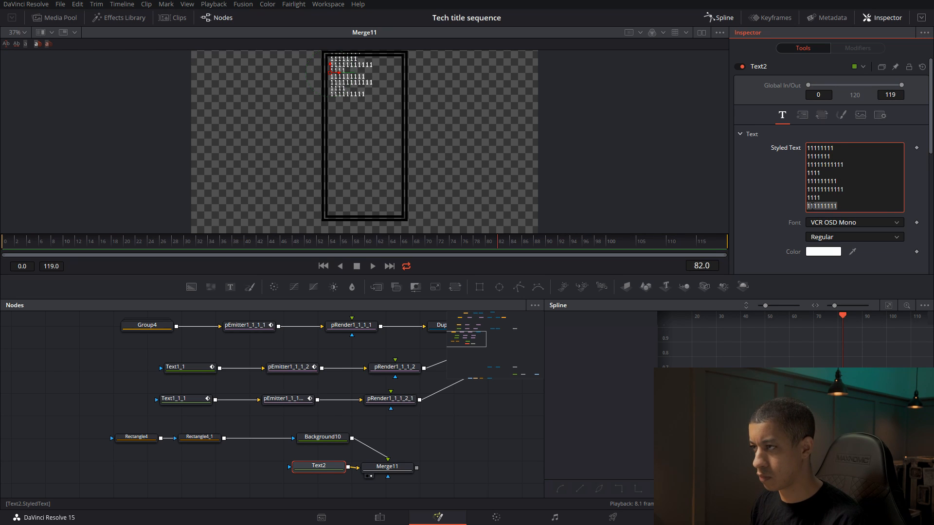
click(849, 203)
key(Return)
key(ctrl+v)
drag(846, 205, 804, 208)
key(Return)
text(111111111111111111)
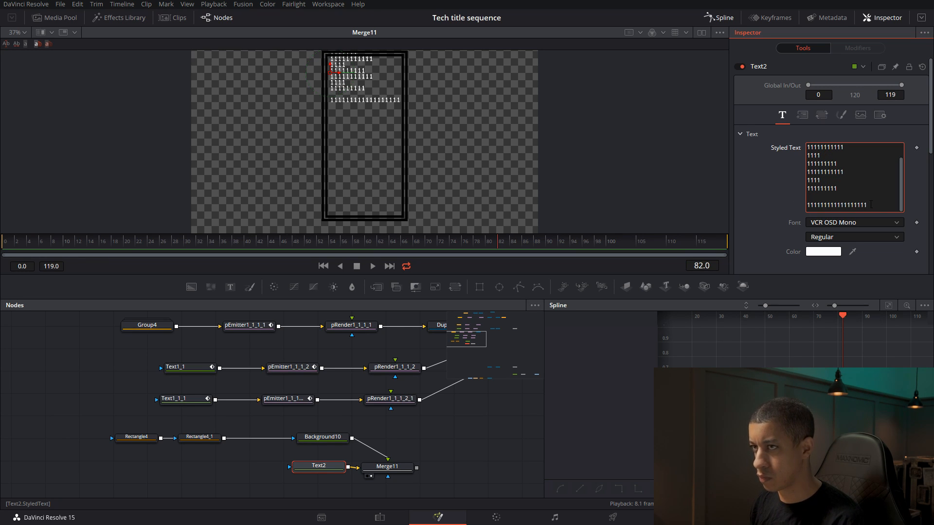
drag(871, 204, 774, 204)
text(111111111111)
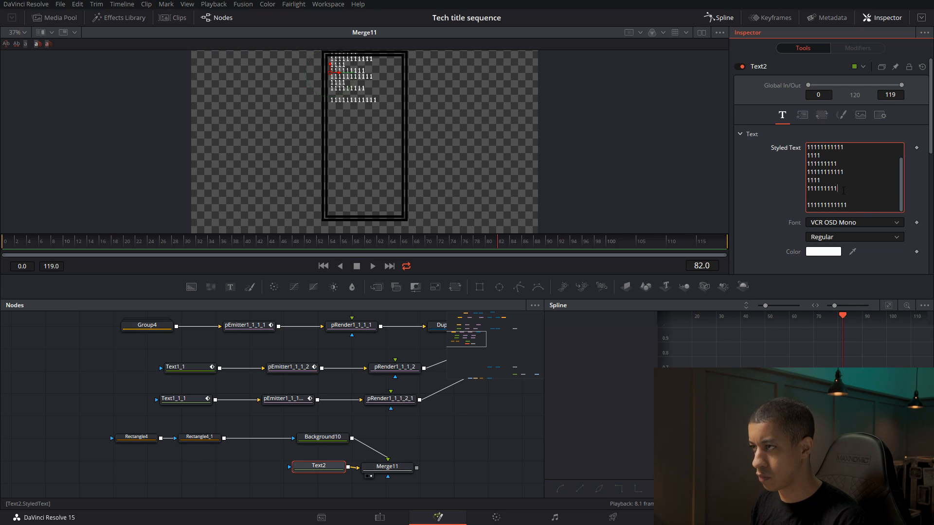
Copy the block of lines above the blank line and paste it after the line of twelve 1s
drag(803, 196, 805, 154)
click(856, 205)
key(Return)
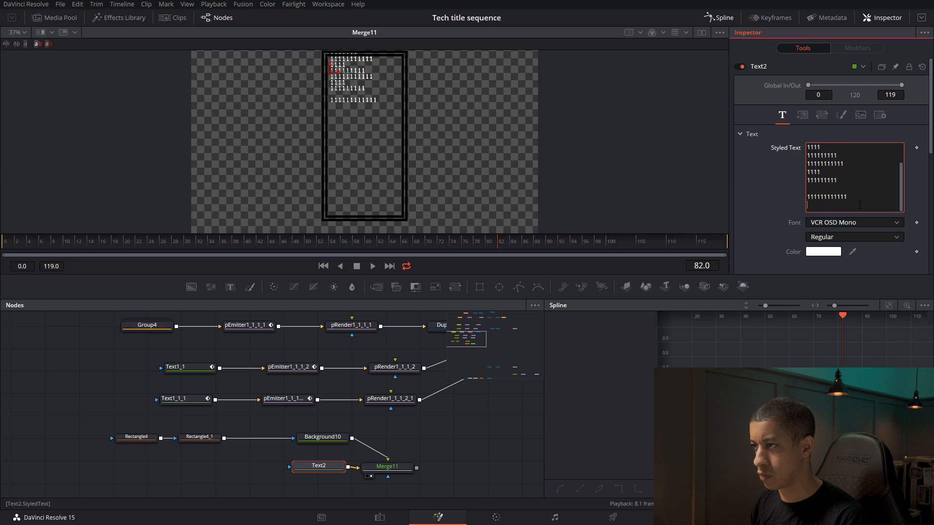
key(ctrl+v)
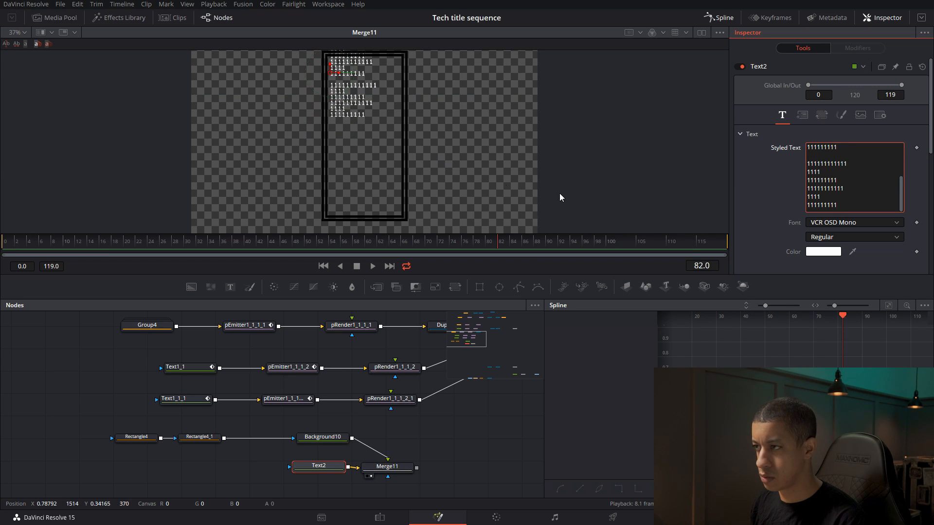
Set Text2's vertical anchor to top and move the text block up to the rectangle's inner upper edge
scroll(793, 216, down, 10)
scroll(814, 166, up, 4)
click(810, 176)
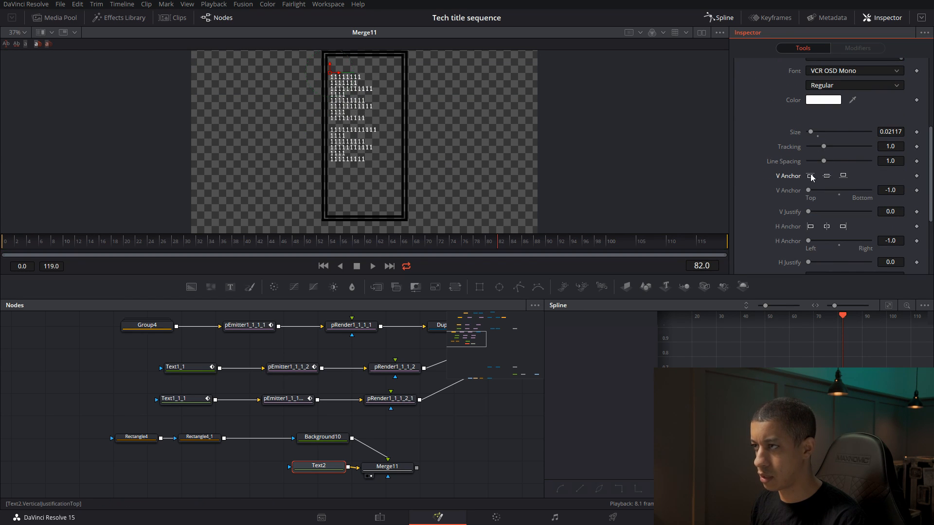
scroll(334, 70, up, 1)
drag(328, 94, 329, 79)
click(442, 453)
Apply a Text Scramble modifier to Text2's styled text and turn off its animation on time
click(318, 466)
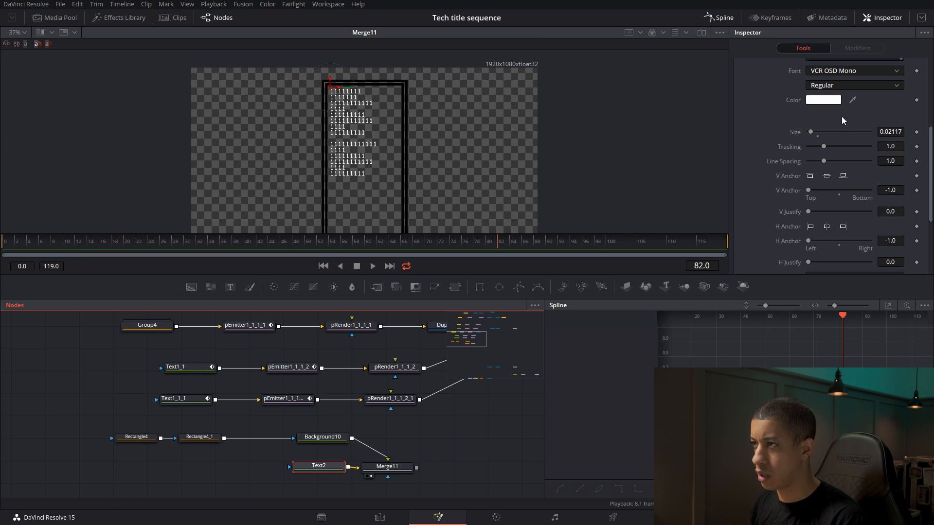
right_click(871, 179)
click(892, 255)
click(858, 48)
click(809, 194)
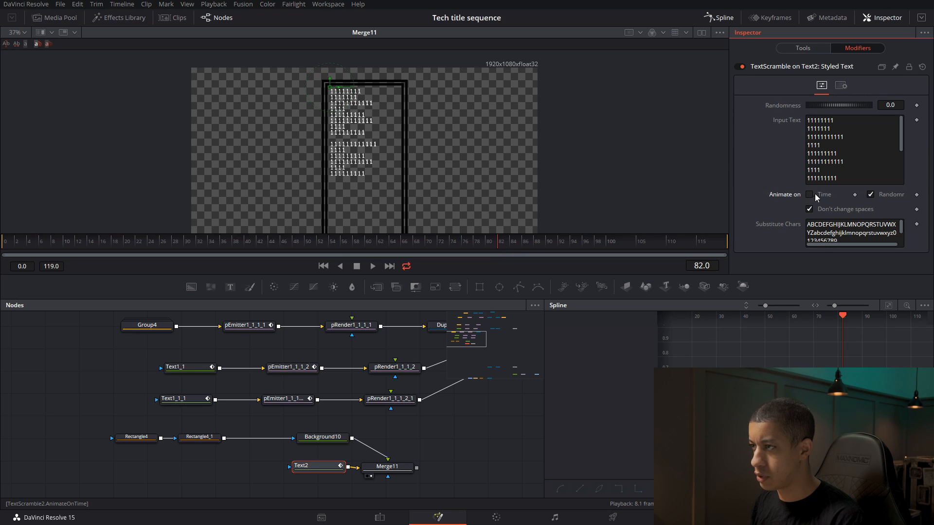
Set the scramble randomness to 1 at frame 0 and 1.4 at frame 119, and preview playback from the start
click(4, 243)
double_click(889, 106)
text(1)
key(Tab)
drag(710, 241, 752, 246)
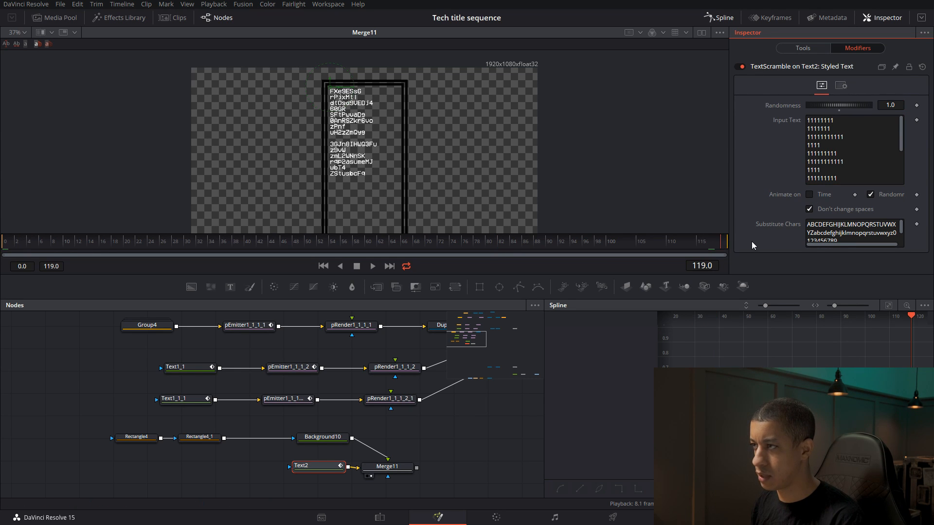
double_click(900, 108)
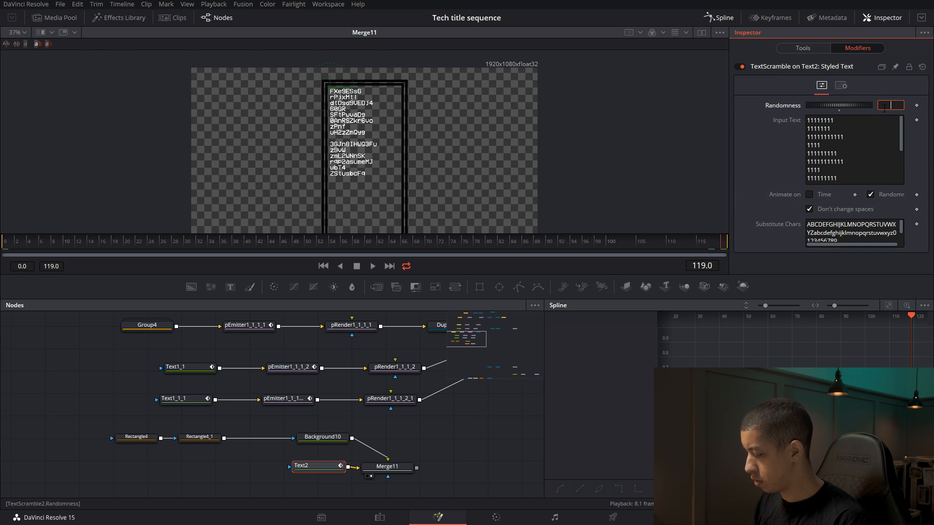
text(4)
key(Return)
click(2, 242)
key(space)
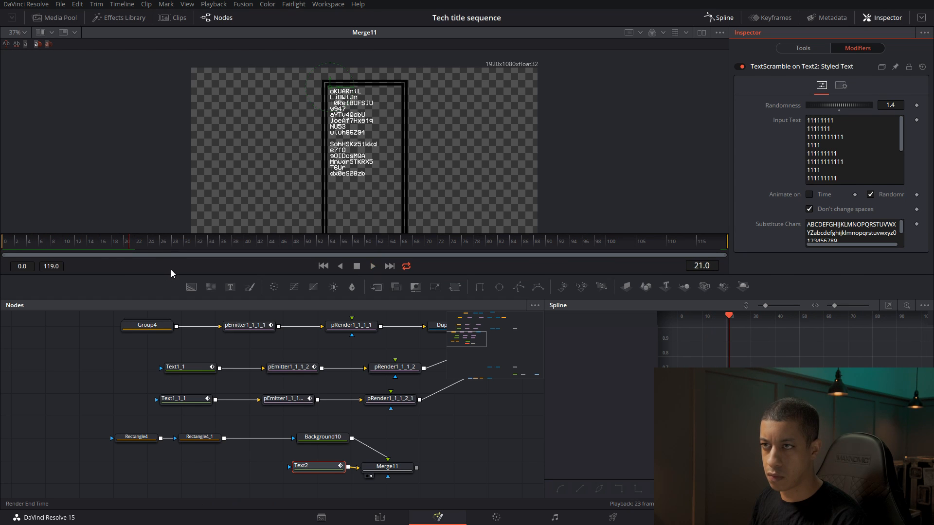
key(space)
Keyframe the scramble randomness at 1.4 on frame 119 and 1.0 on frame 0
drag(437, 230, 745, 242)
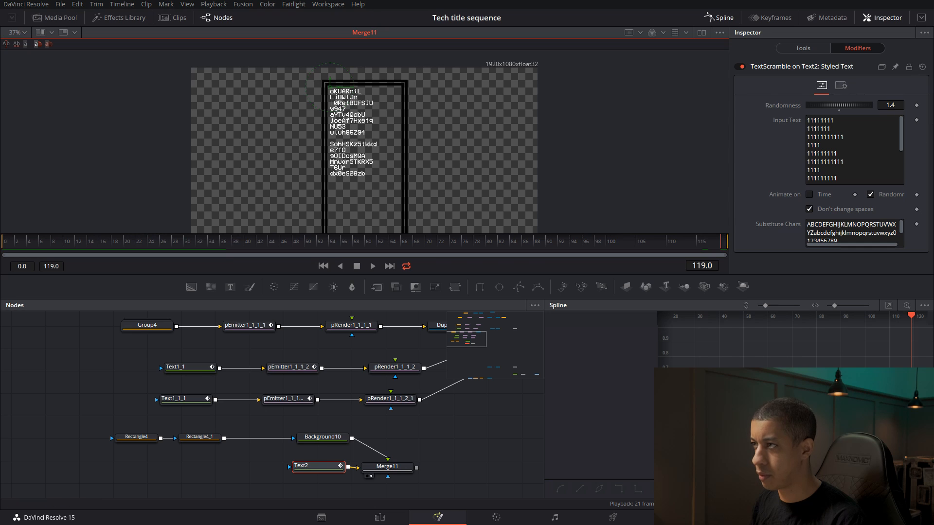
click(916, 105)
drag(459, 246, 1, 252)
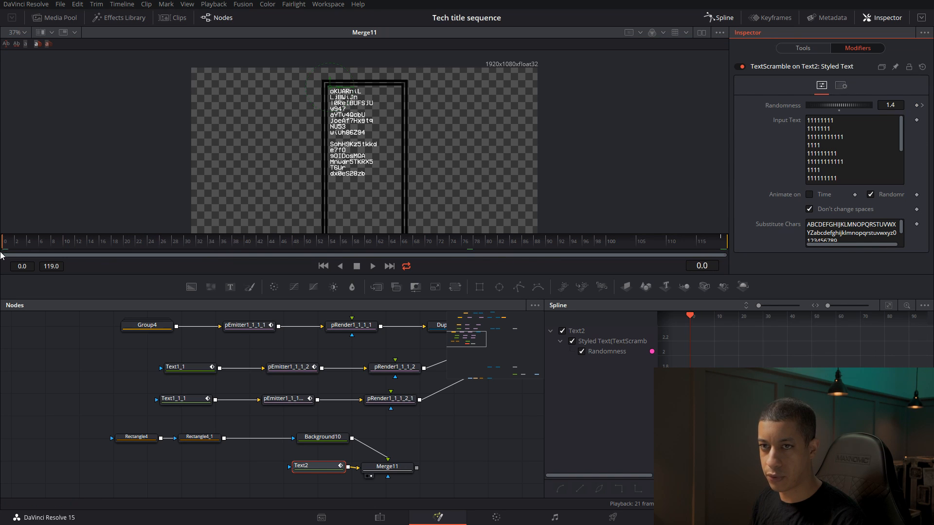
key(Return)
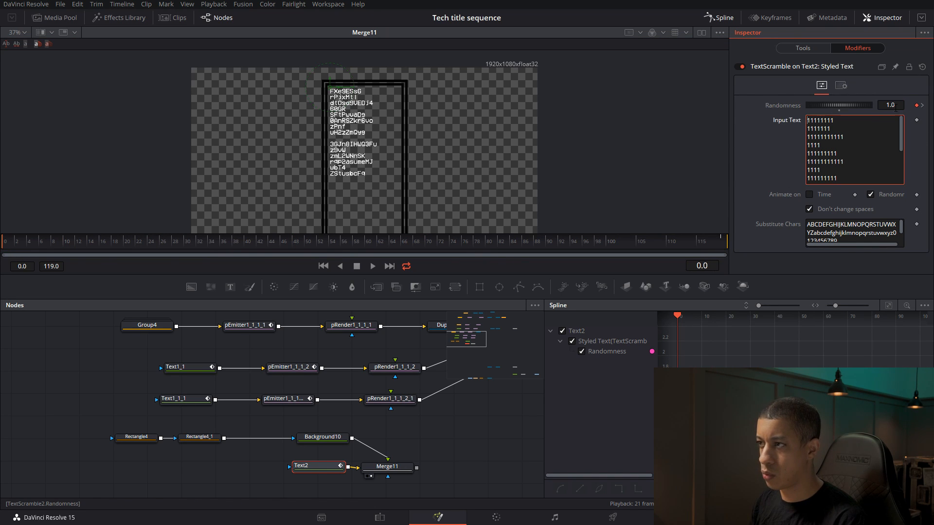
Play the scrambled text animation from near the start and save the project
click(14, 246)
key(space)
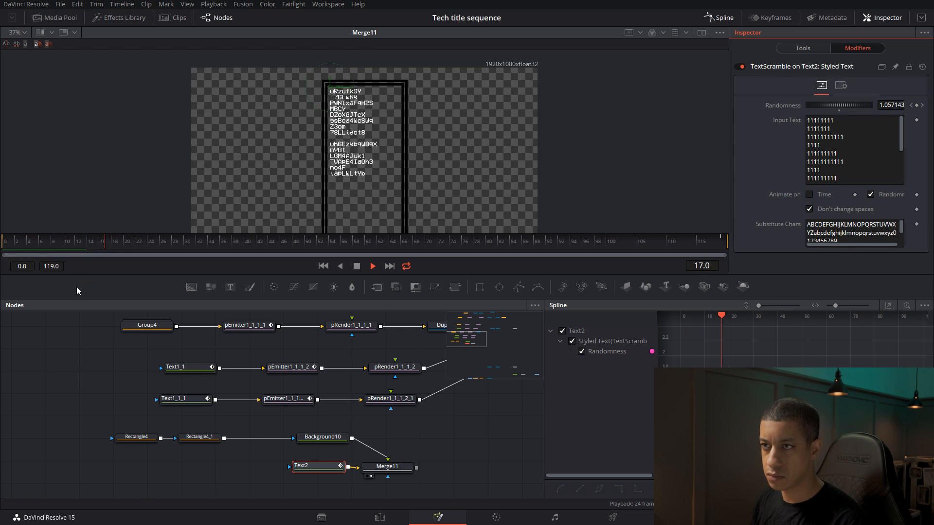
key(ctrl+s)
Change Background10's color to white
drag(442, 460, 415, 454)
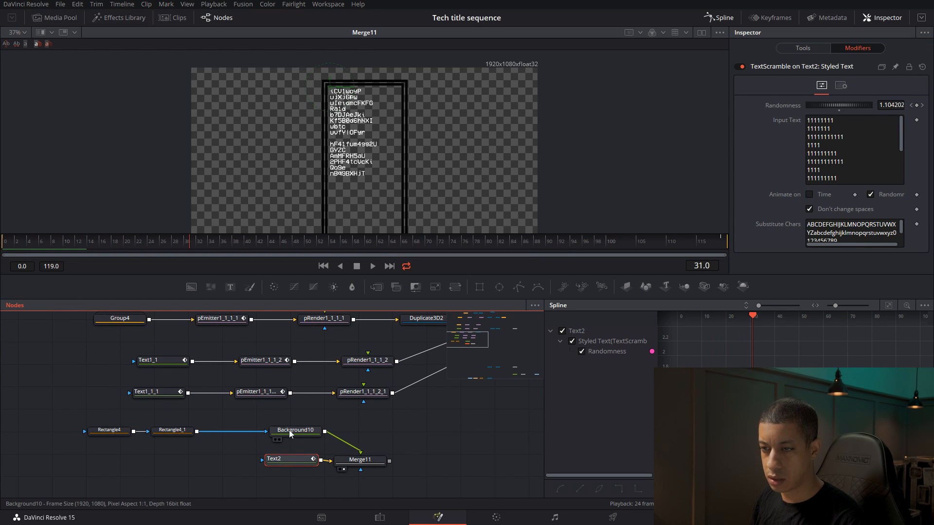
click(293, 432)
drag(833, 206, 655, 146)
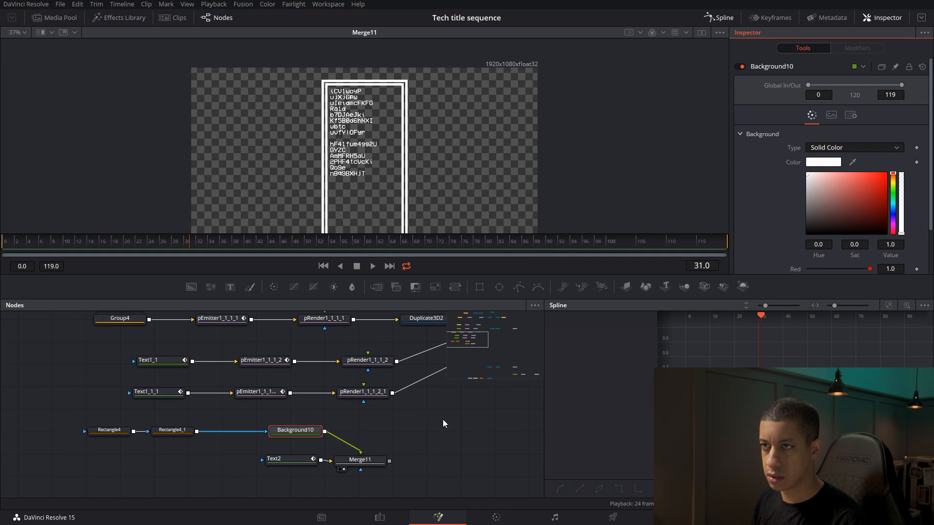
Duplicate pEmitter1_1_1_2_1 and pRender1_1_1_2_1 beside Merge11, and connect Merge11 through the copies to Merge3D1
scroll(389, 407, down, 5)
drag(391, 381, 369, 388)
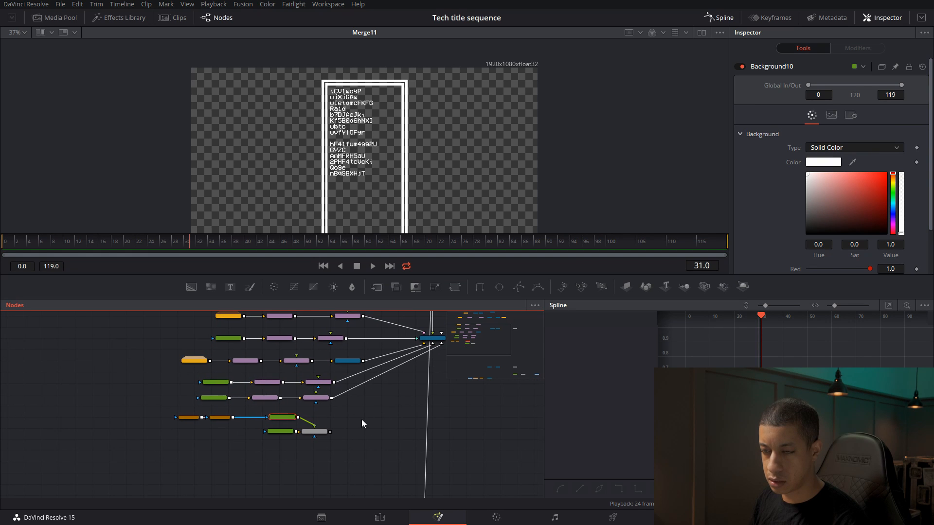
drag(159, 412, 244, 430)
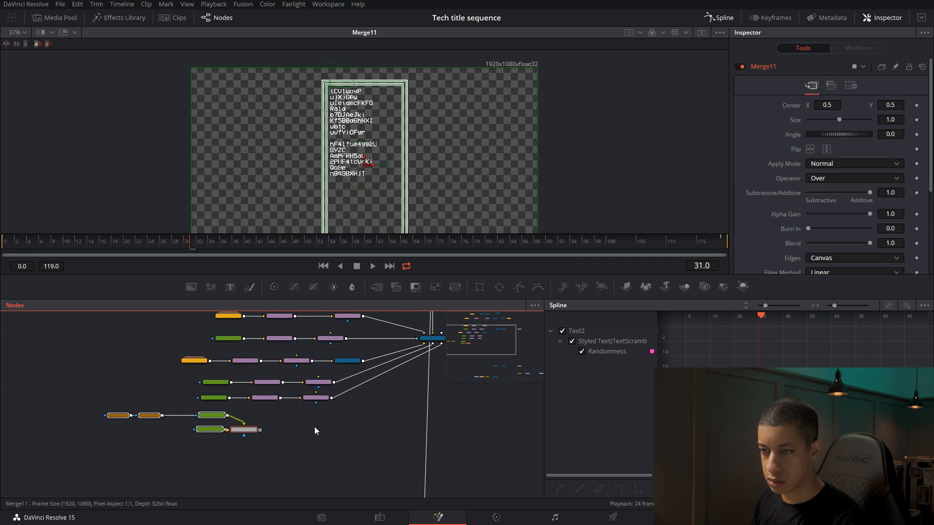
drag(331, 407, 292, 424)
key(ctrl+c)
key(ctrl+v)
drag(360, 411, 280, 429)
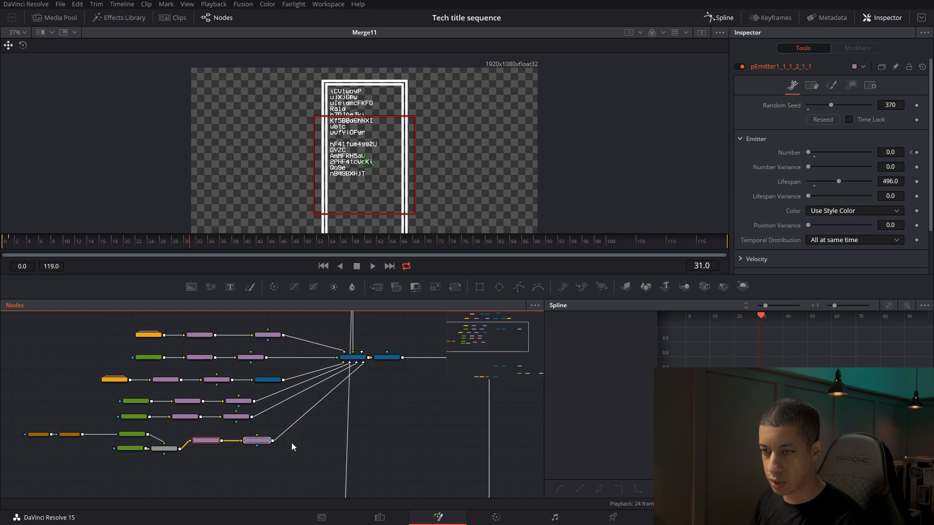
Select the copied emitter pEmitter1_1_1_2_1_1 to show its settings
scroll(291, 443, up, 3)
scroll(297, 431, up, 1)
click(252, 408)
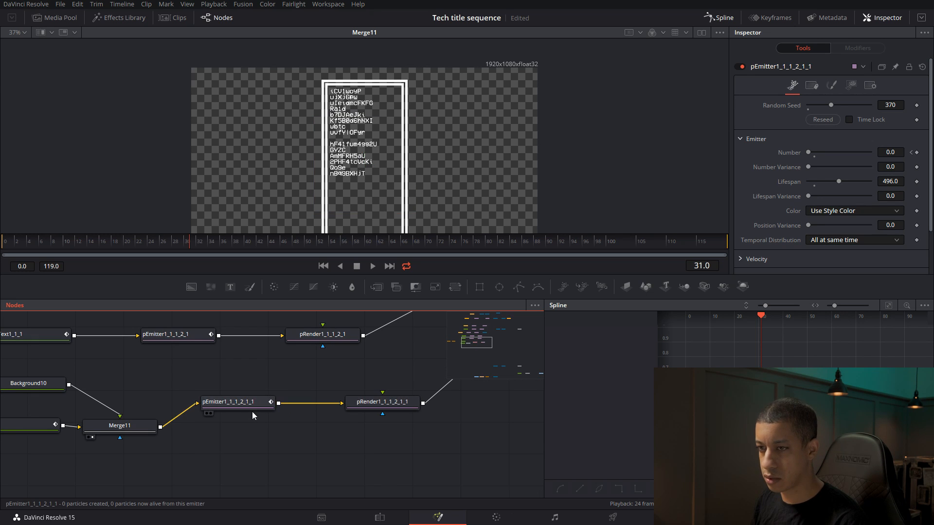
Check the sets, region and style settings of pEmitter1_1_1_2_1_1 and the settings of its connected render node
click(811, 86)
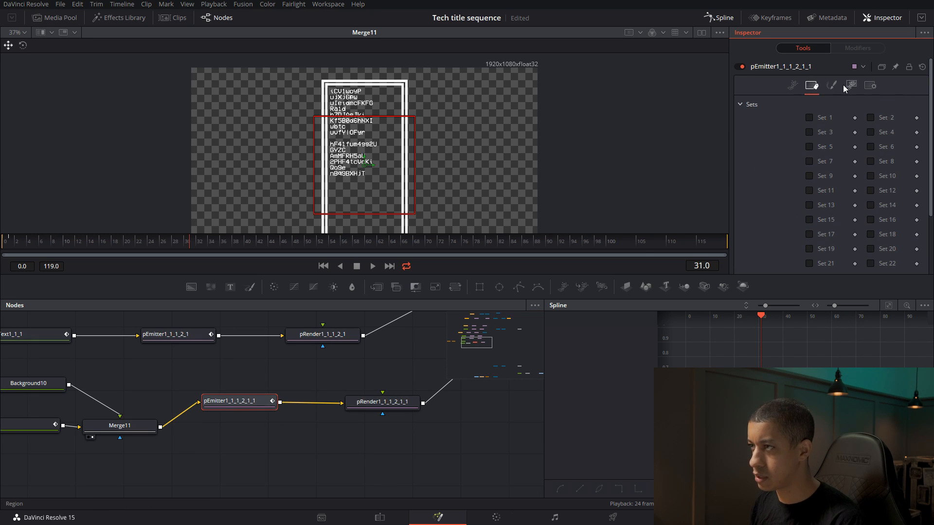
click(848, 86)
click(831, 86)
scroll(519, 363, right, 2)
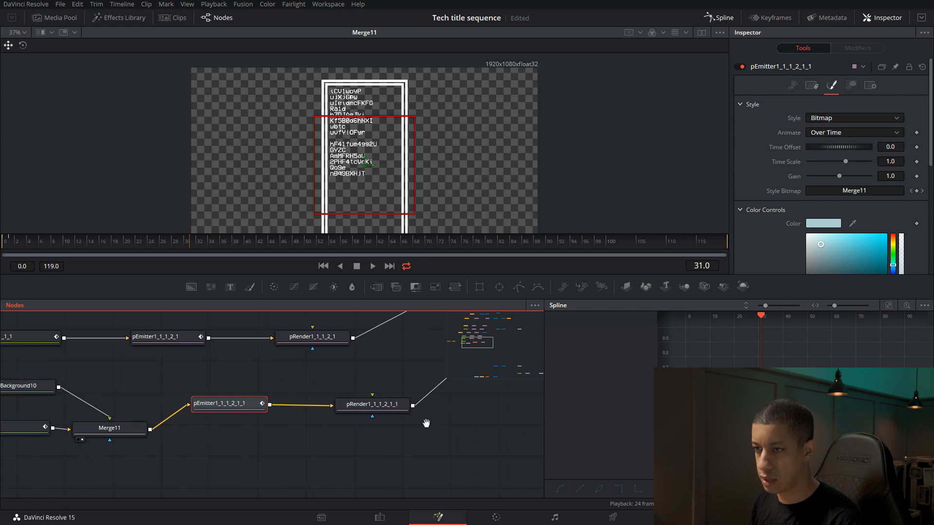
click(331, 406)
click(210, 405)
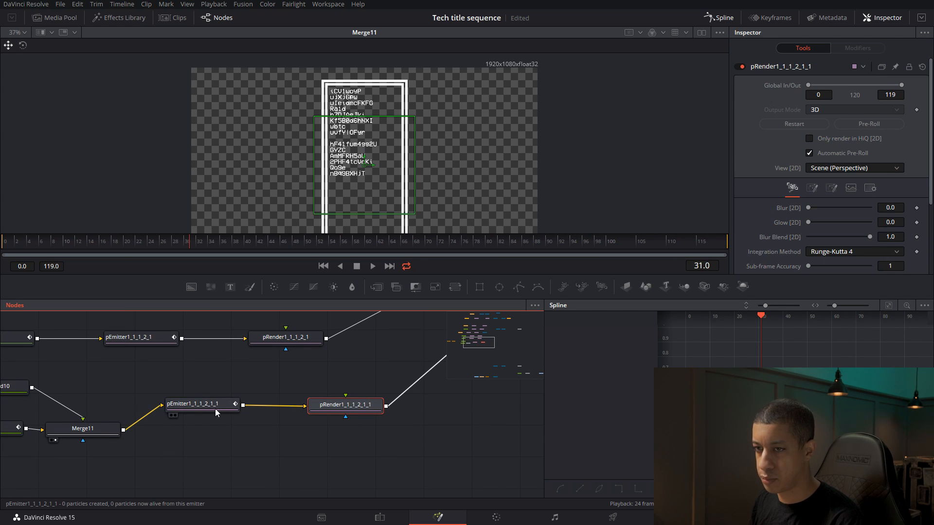
click(360, 406)
Display the combined 3D scene of Merge3D1 in the viewer
scroll(323, 401, down, 4)
drag(385, 414, 400, 440)
drag(413, 357, 317, 219)
drag(372, 444, 436, 420)
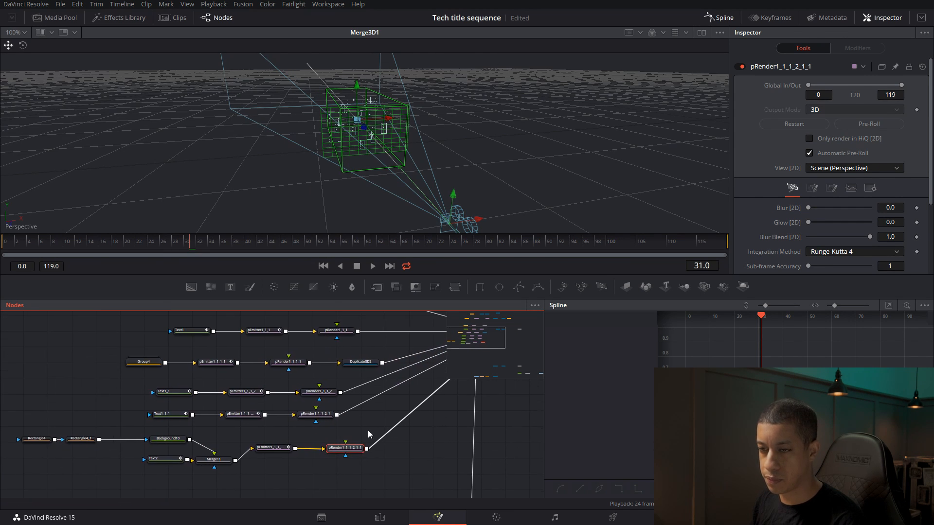
Show Background10 in the viewer and set the border width of its Rectangle4_1 mask to 0.001
click(168, 440)
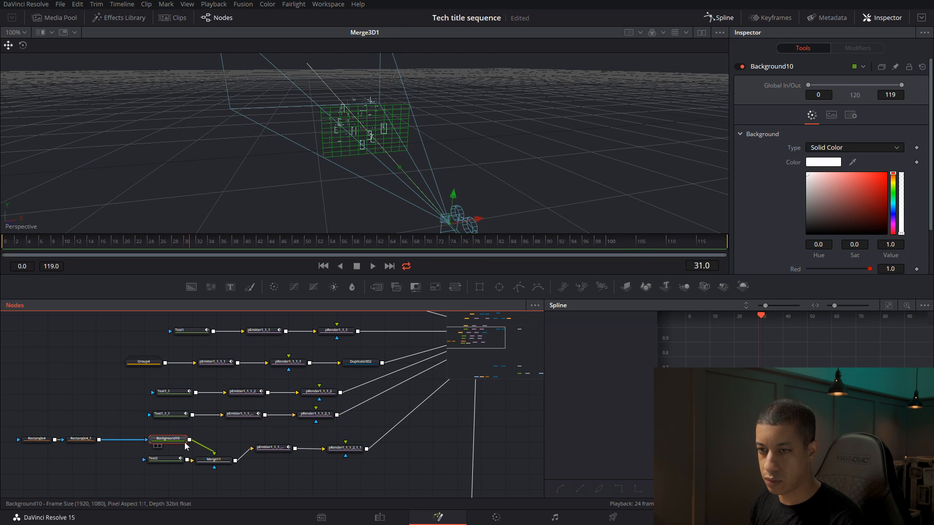
key(1)
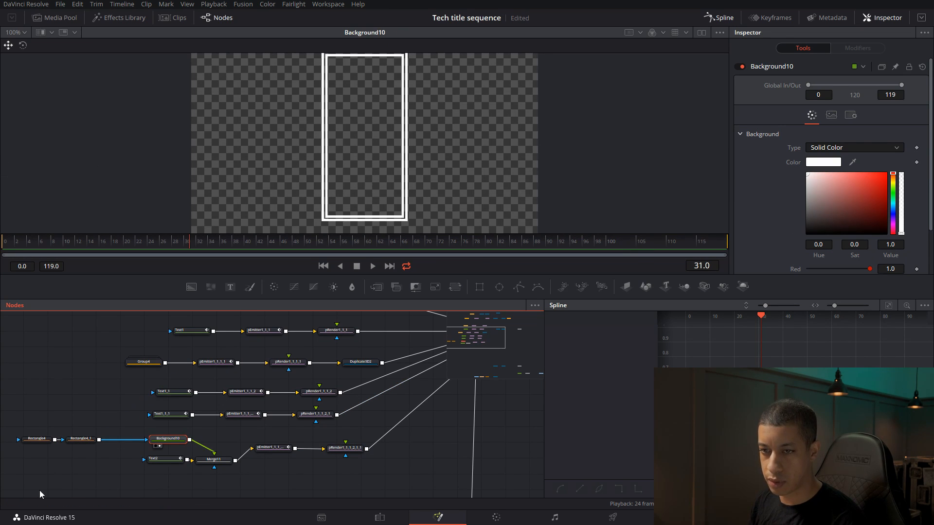
click(80, 438)
click(902, 162)
text(0.001)
key(Return)
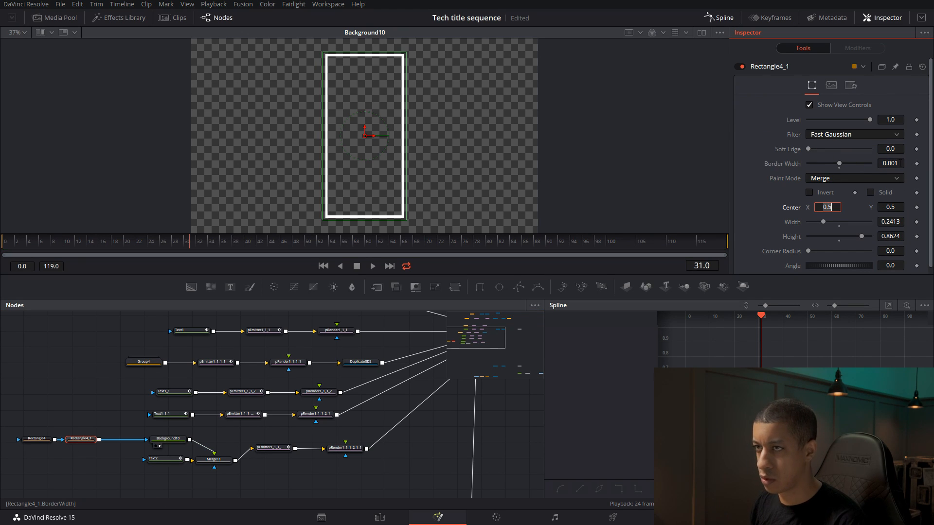
Set the border width of the Rectangle4 mask to 0.001 and save the project
click(43, 441)
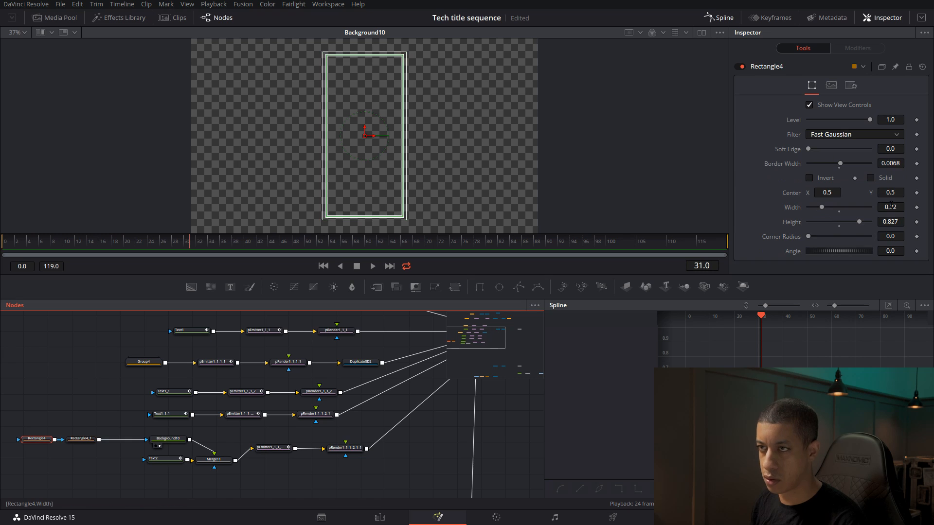
click(890, 163)
text(0.001)
key(Return)
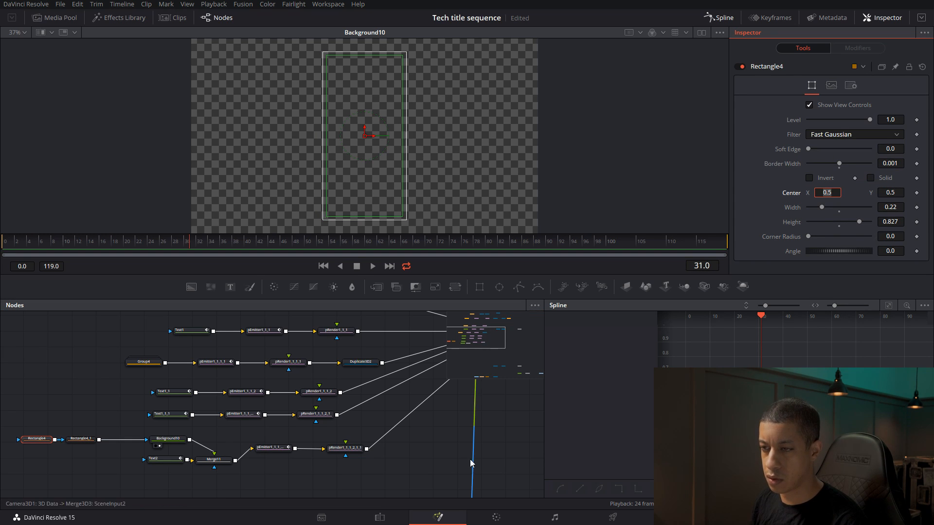
key(ctrl+s)
With Merge3D1 shown in the viewer, set the Number keyframe of pEmitter1_1_1_2_1_1 at frame 0 to 4
drag(433, 426, 352, 459)
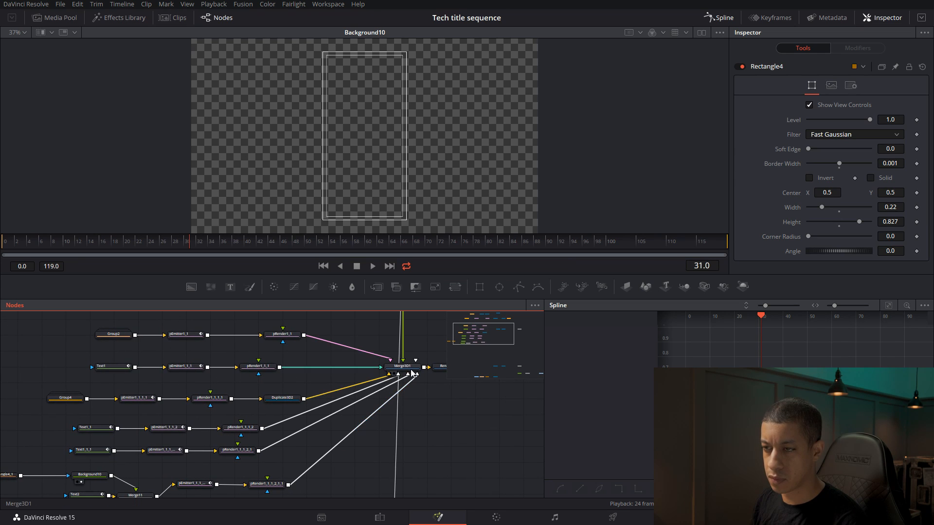
drag(402, 366, 415, 176)
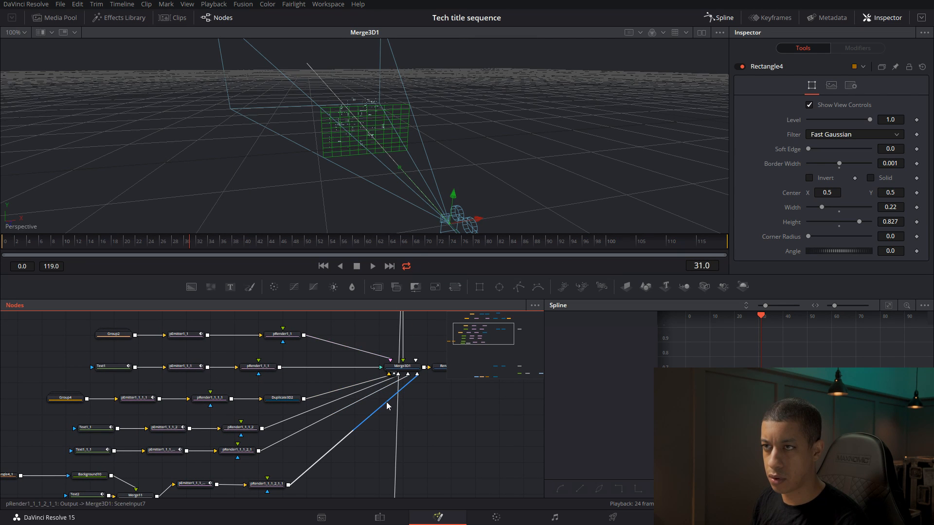
drag(280, 462, 373, 439)
click(290, 461)
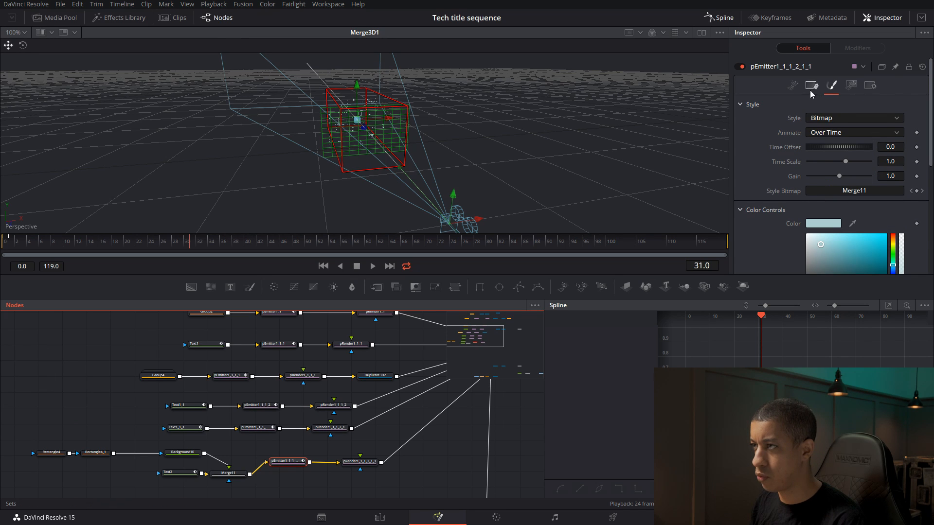
click(793, 86)
click(916, 152)
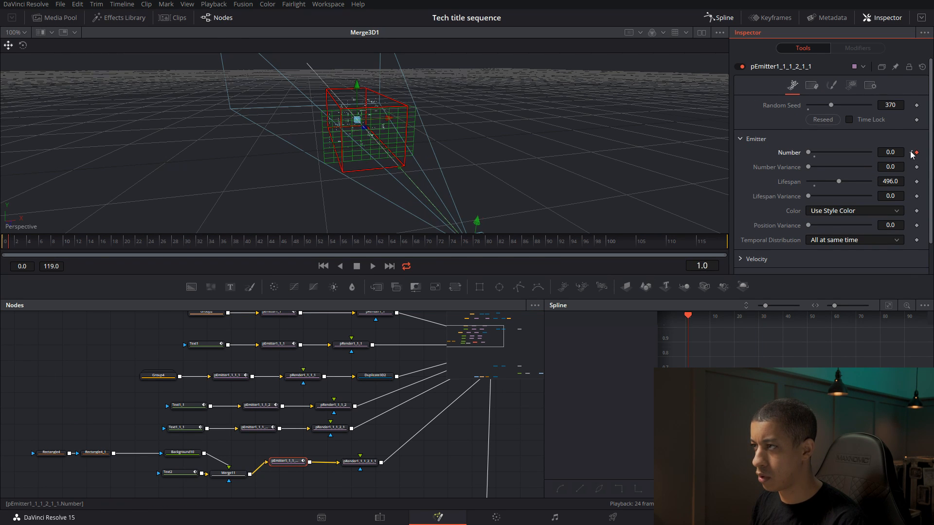
click(910, 153)
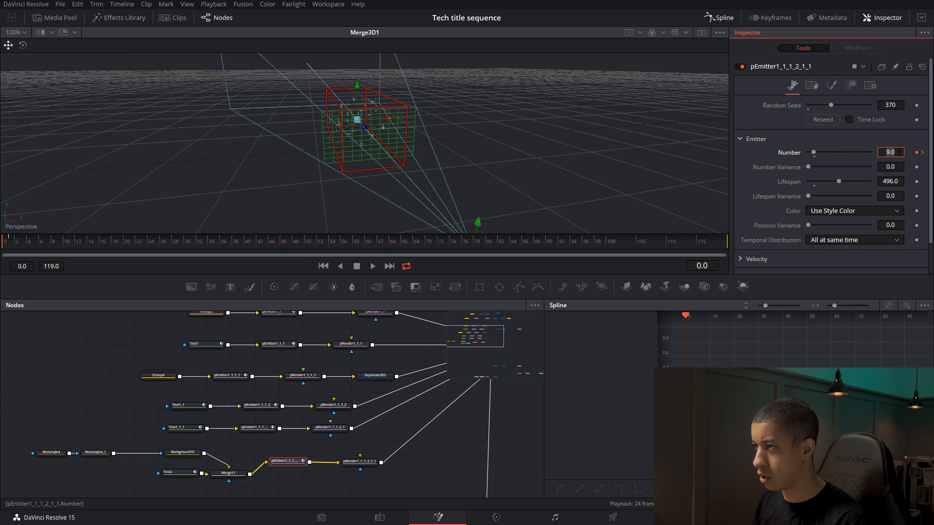
text(4)
key(Tab)
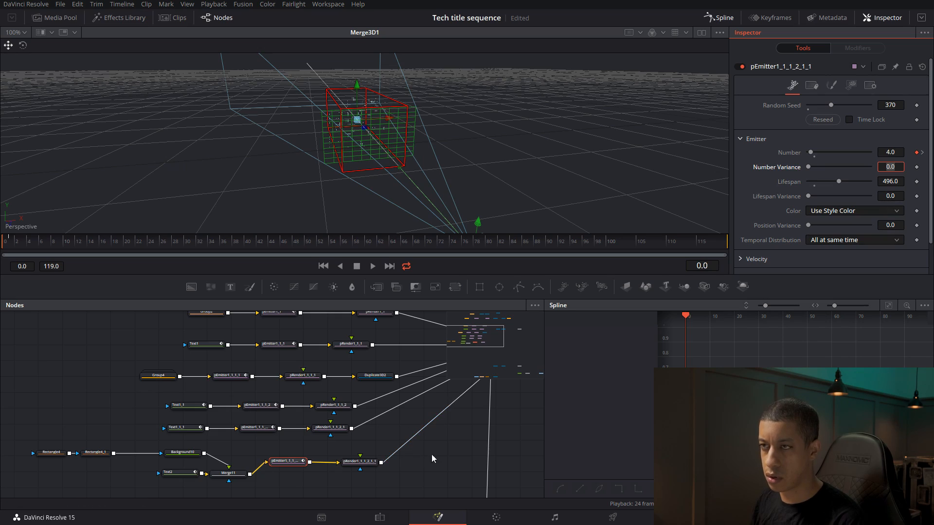
View the 3D scene from the side and display the final composite of MediaOut1 in the viewer
drag(423, 459, 476, 441)
drag(399, 159, 443, 205)
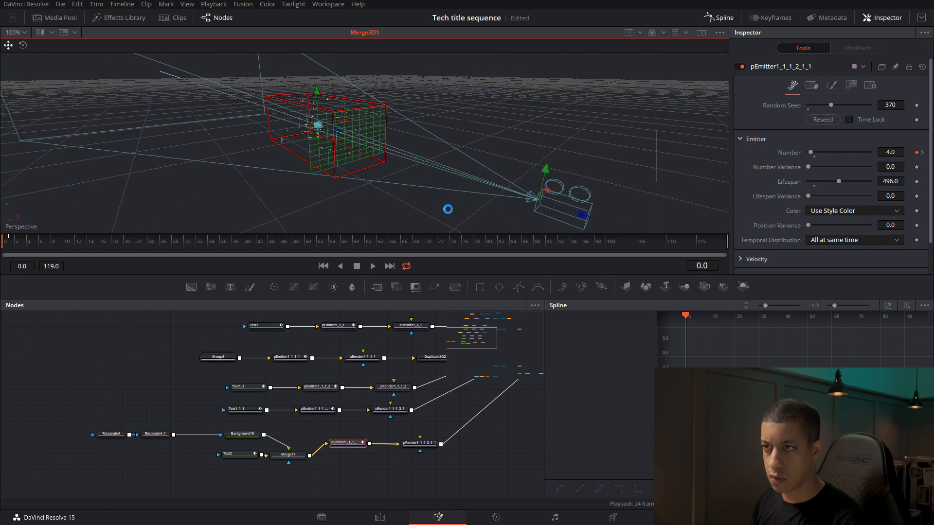
drag(511, 441, 205, 381)
drag(309, 422, 289, 303)
scroll(317, 338, down, 5)
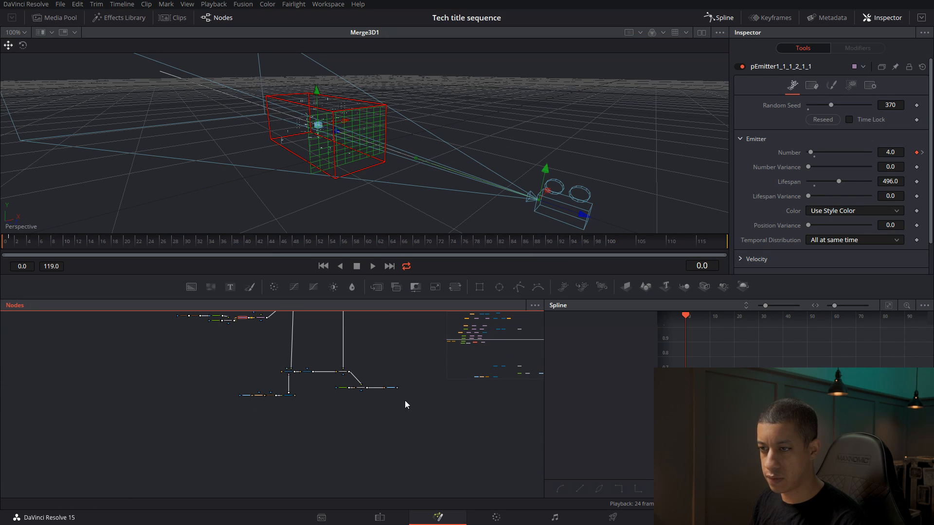
click(365, 392)
click(390, 389)
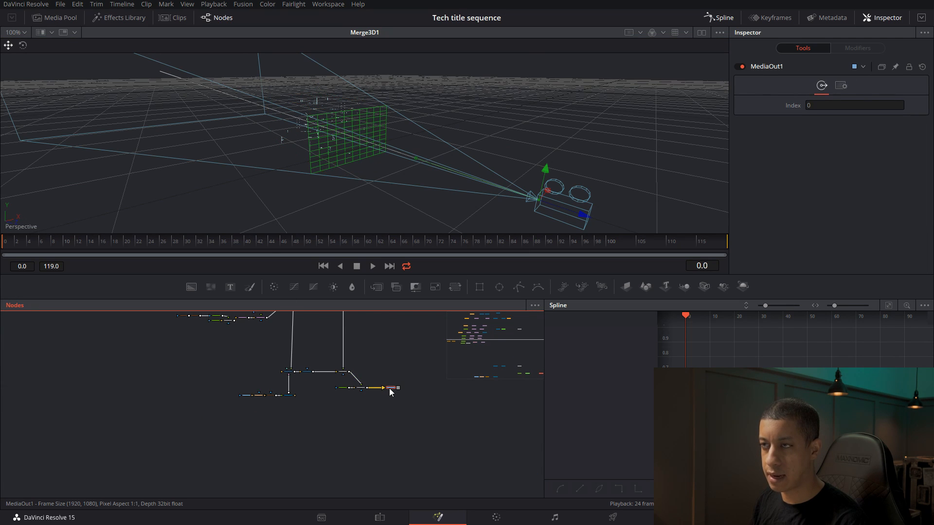
key(1)
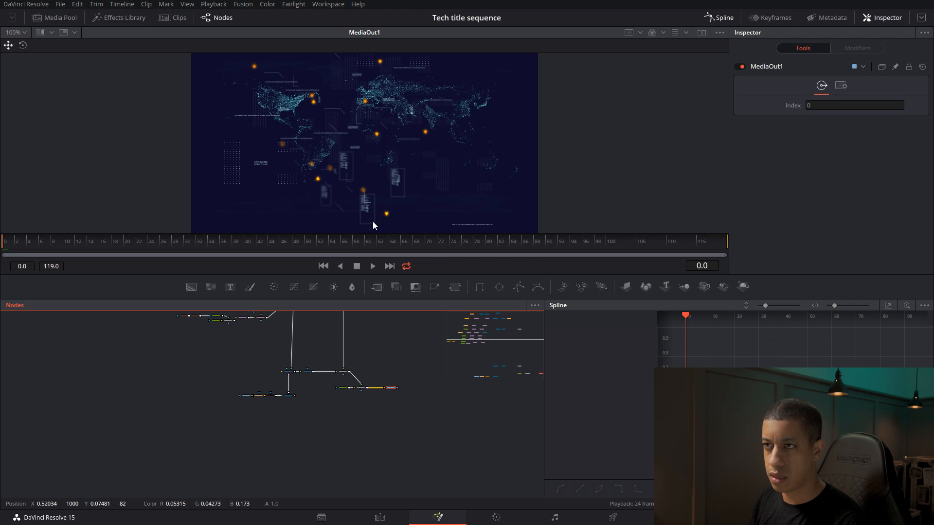
Examine pRender1_1_1_2_1_1 on its own, and compare its particles with the camera position in the Merge3D1 scene
drag(243, 360, 303, 432)
scroll(295, 363, up, 3)
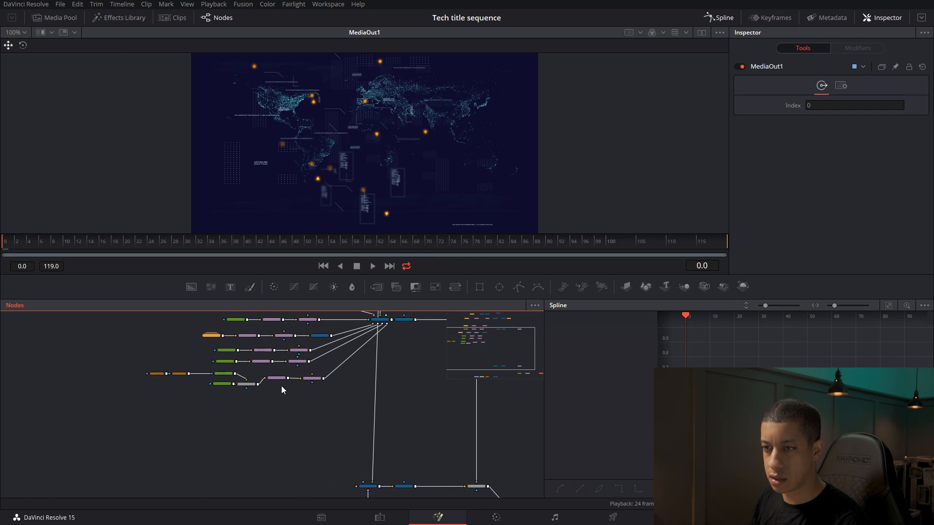
key(1)
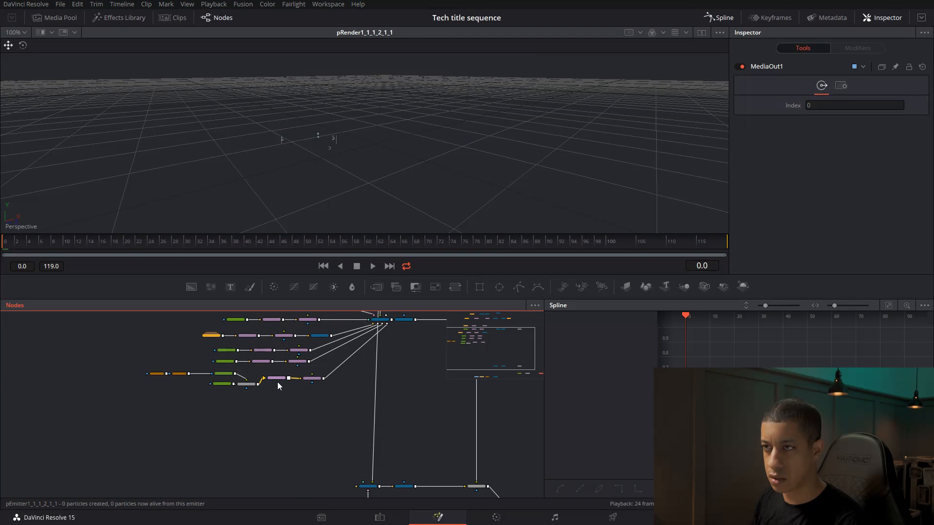
click(309, 380)
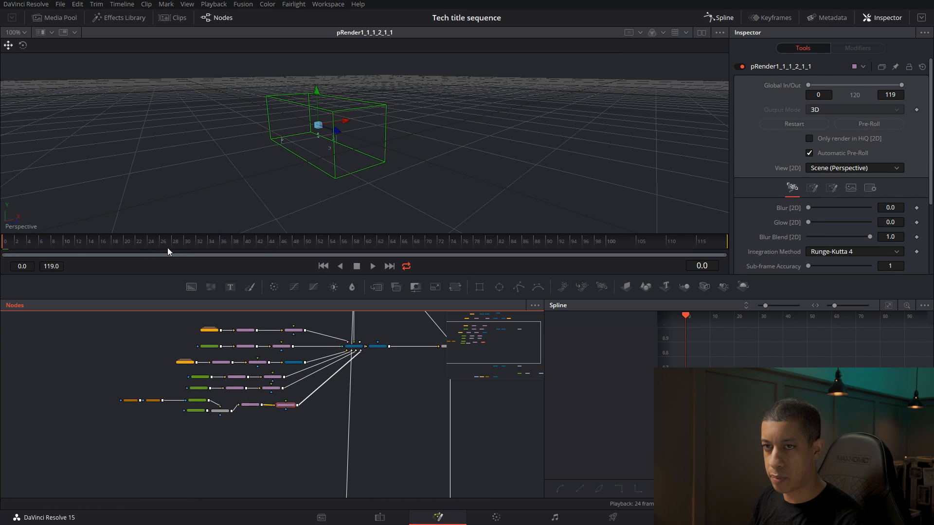
drag(352, 351, 332, 184)
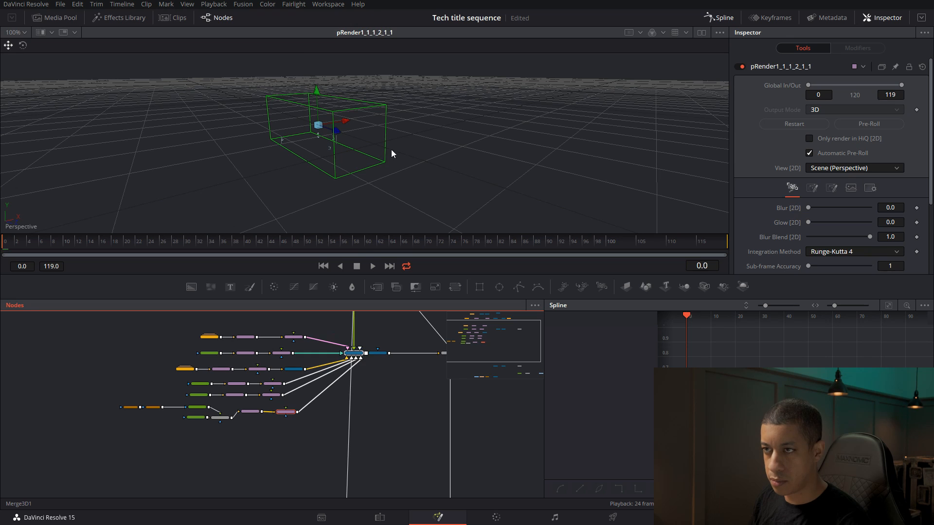
drag(391, 153, 392, 154)
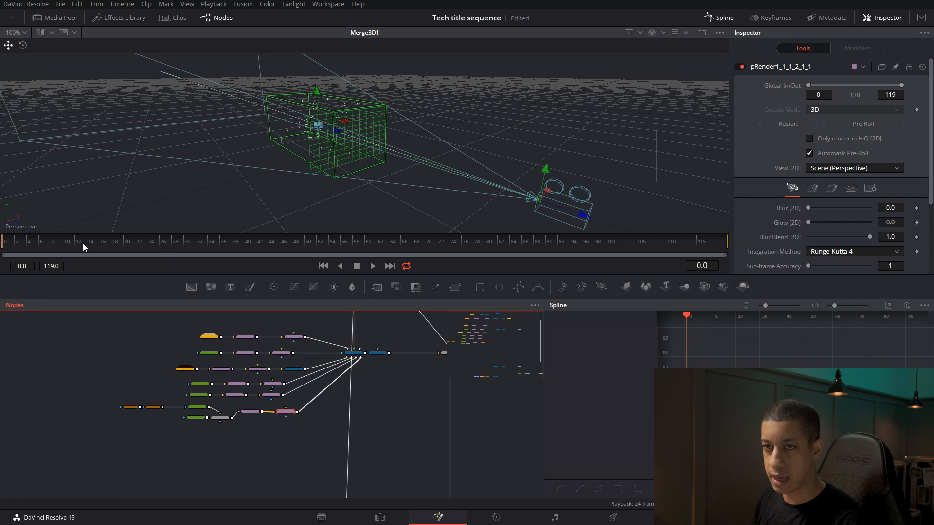
drag(281, 215, 451, 189)
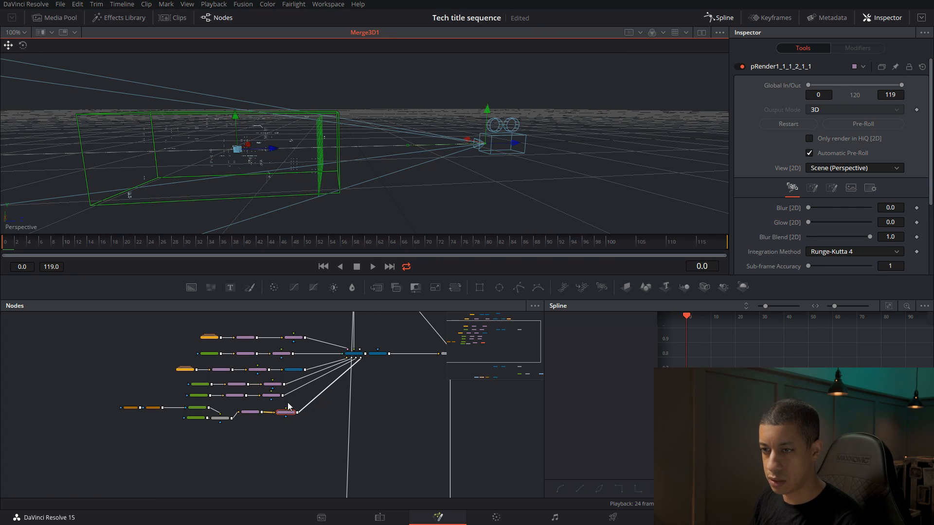
Set the cube region of pEmitter1_1_1_2_1_1 to depth 0.315 and Z offset -0.31813, check it over the timeline and save
click(252, 412)
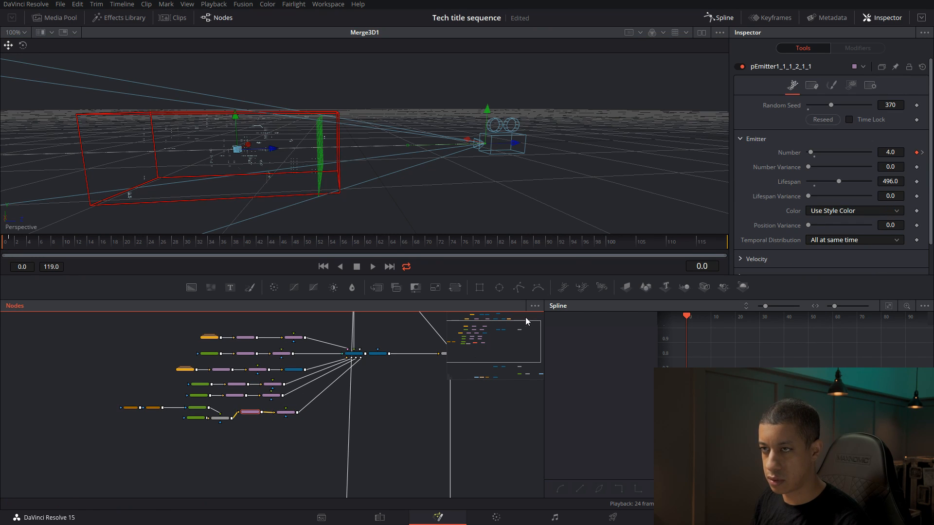
click(851, 86)
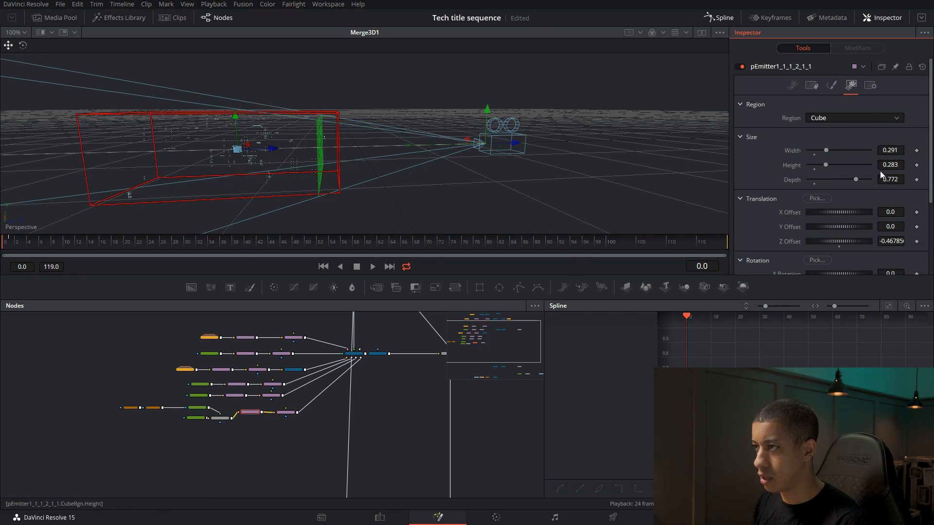
drag(854, 180, 844, 180)
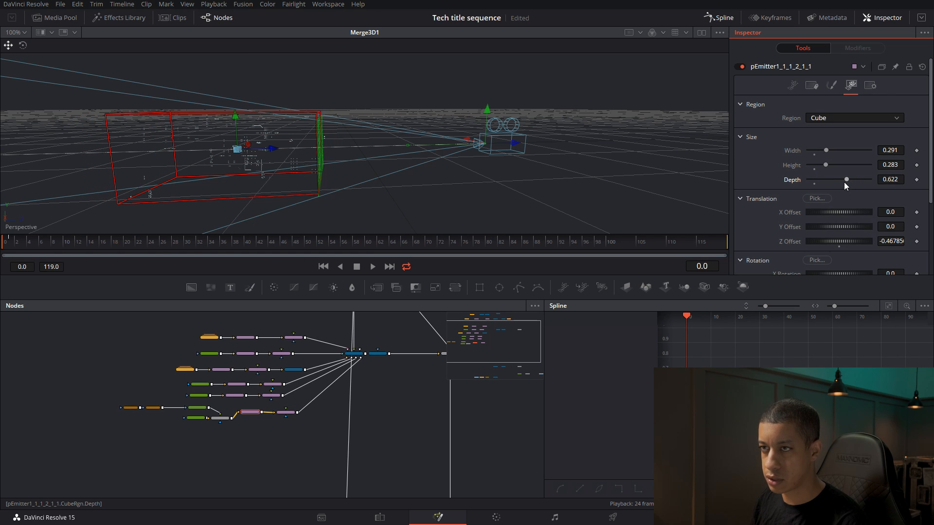
drag(35, 245, 713, 248)
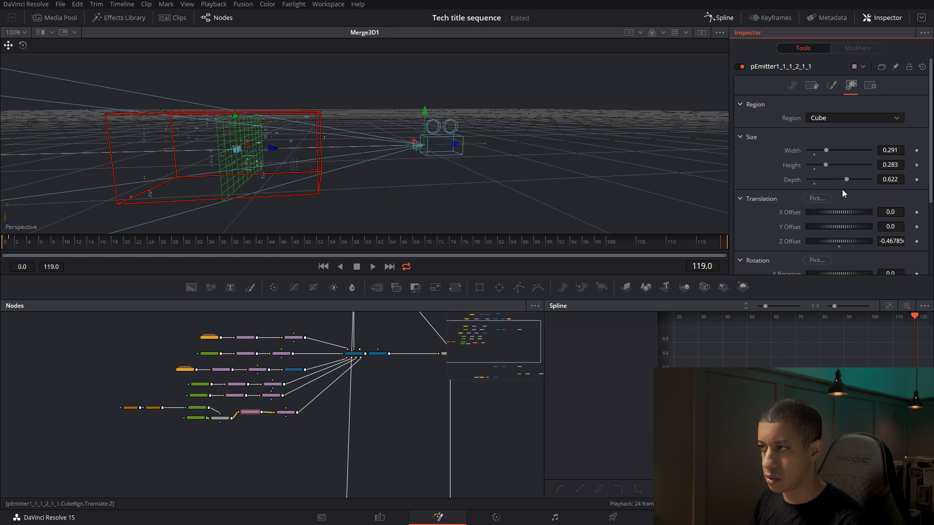
drag(846, 179, 827, 180)
drag(273, 150, 315, 151)
click(28, 242)
drag(29, 243, 850, 269)
key(ctrl+s)
Display MediaOut1 in the viewer and check the composite between frames 0 and 47
drag(416, 437, 243, 361)
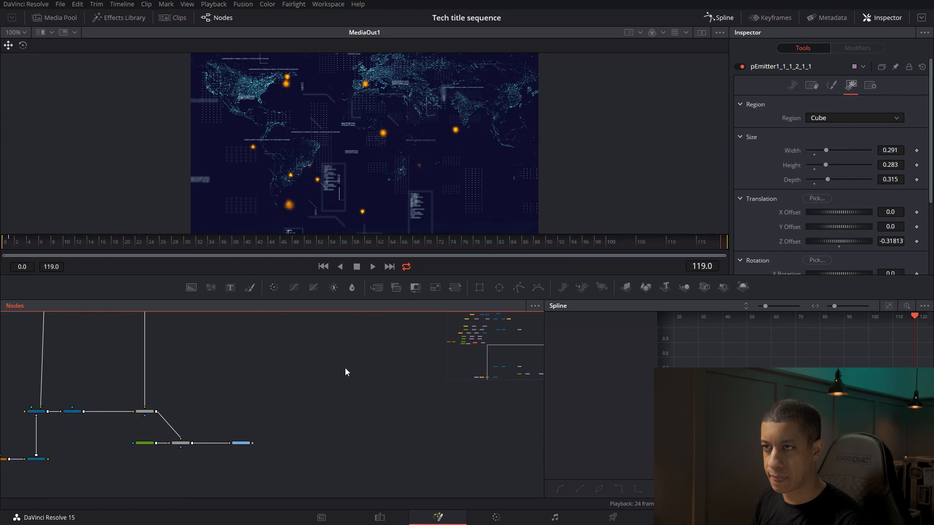
click(1, 239)
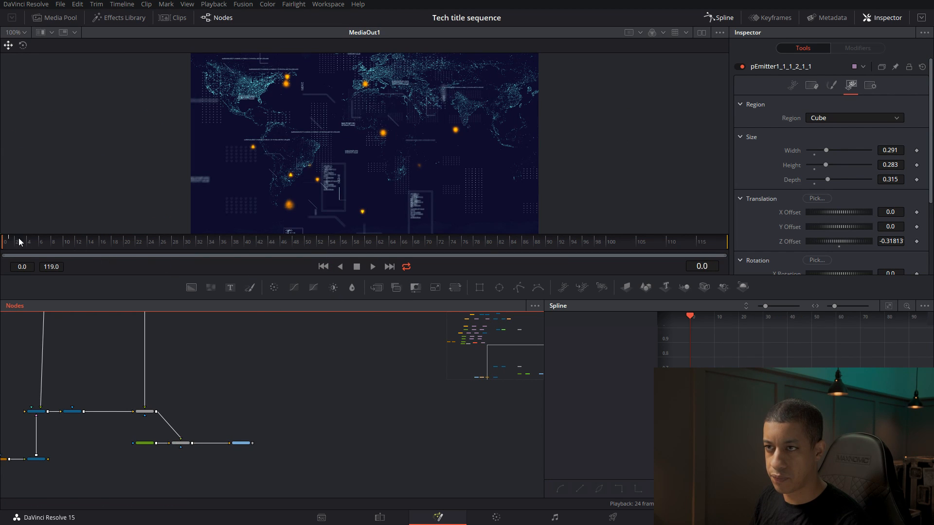
drag(207, 248, 287, 249)
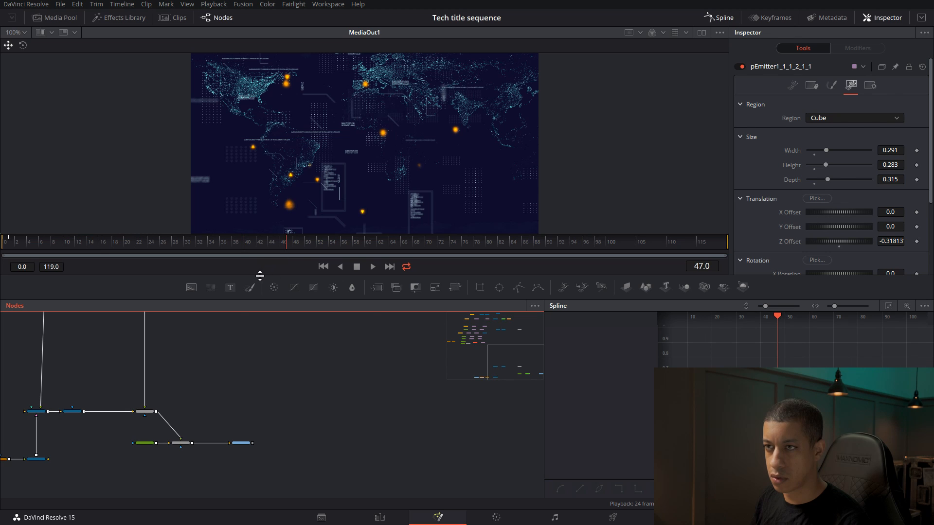
Set pEmitter1_1_1_2_1_1's Number keyframe at frame 0 to 2 and its random seed to 764
drag(307, 364, 468, 366)
drag(356, 352, 410, 383)
drag(316, 369, 361, 406)
scroll(201, 389, up, 10)
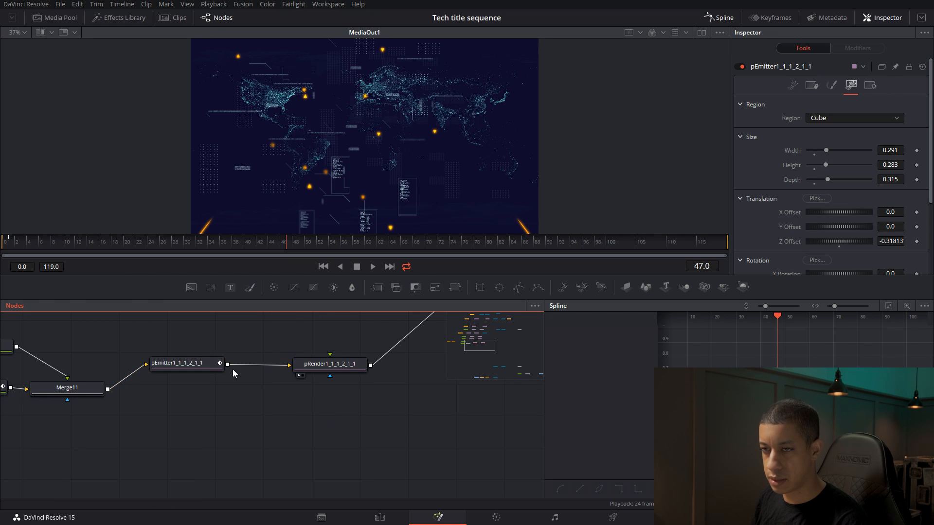
drag(208, 398, 311, 415)
click(792, 85)
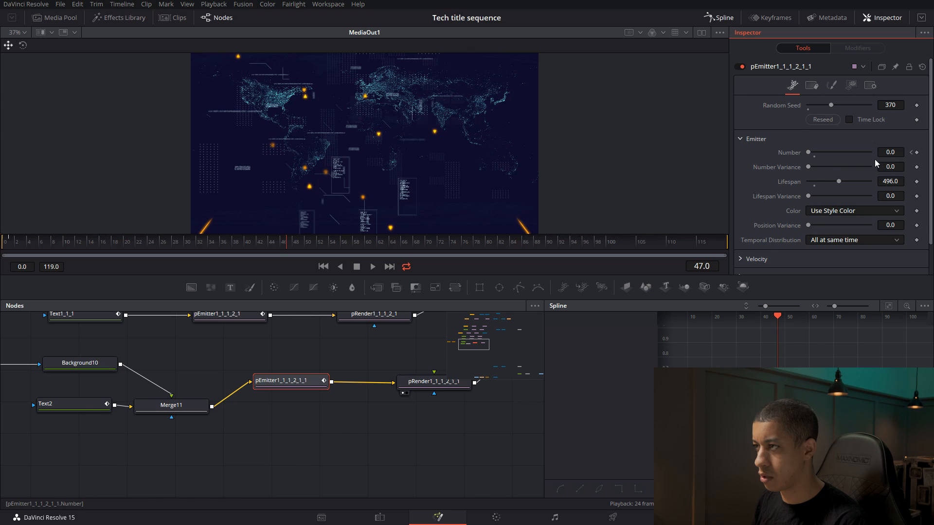
click(910, 153)
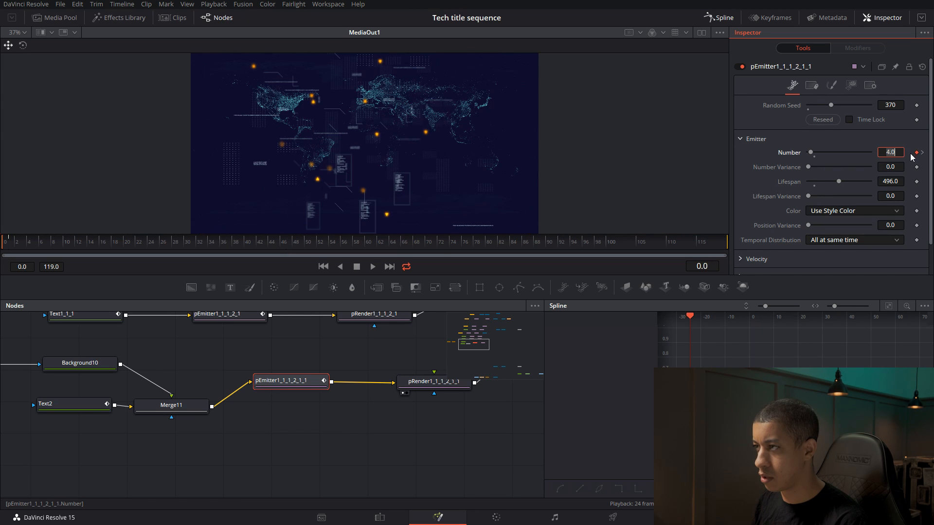
key(Return)
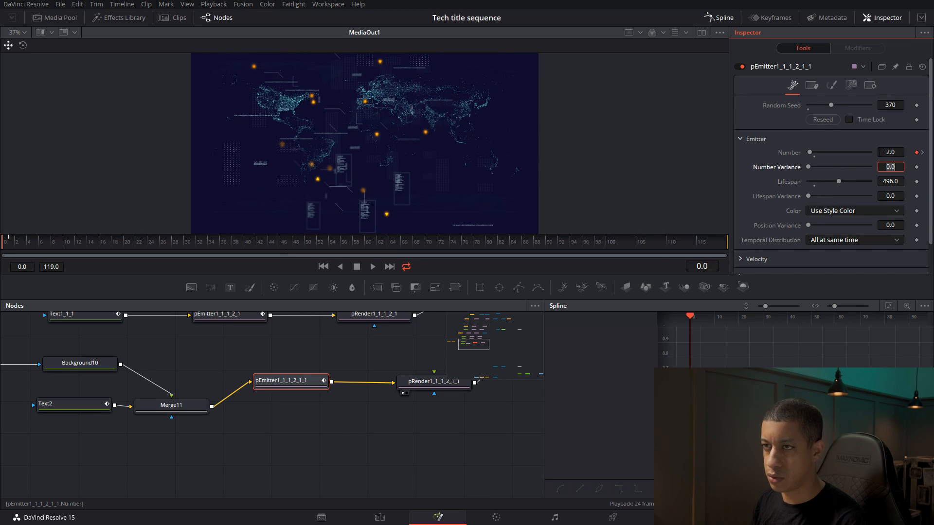
click(460, 413)
drag(833, 105, 857, 105)
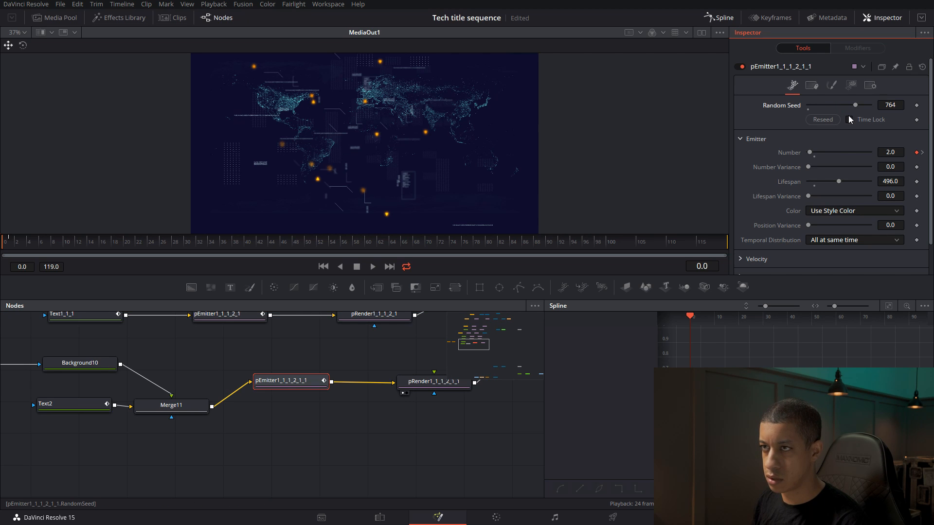
Group the Rectangle4, Rectangle4_1, Background10, Text2 and Merge11 nodes into a single group
drag(340, 435, 363, 427)
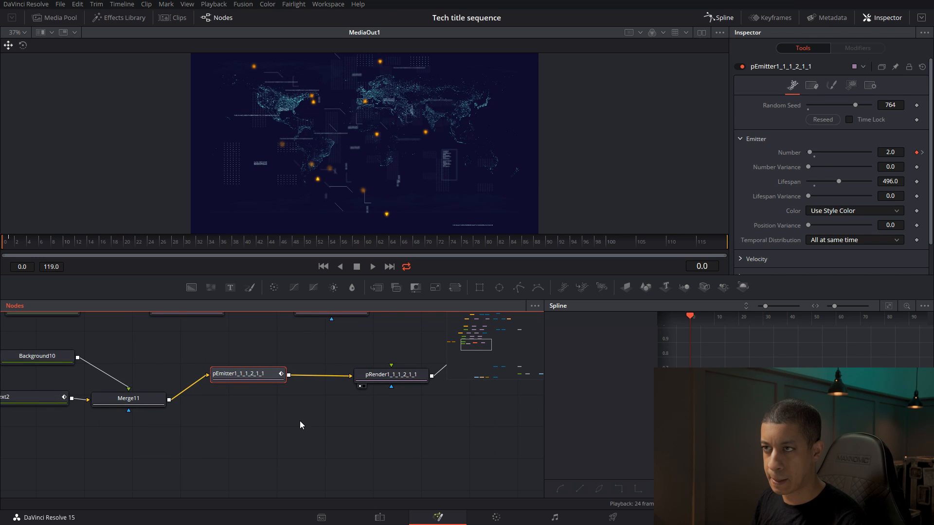
scroll(299, 423, down, 5)
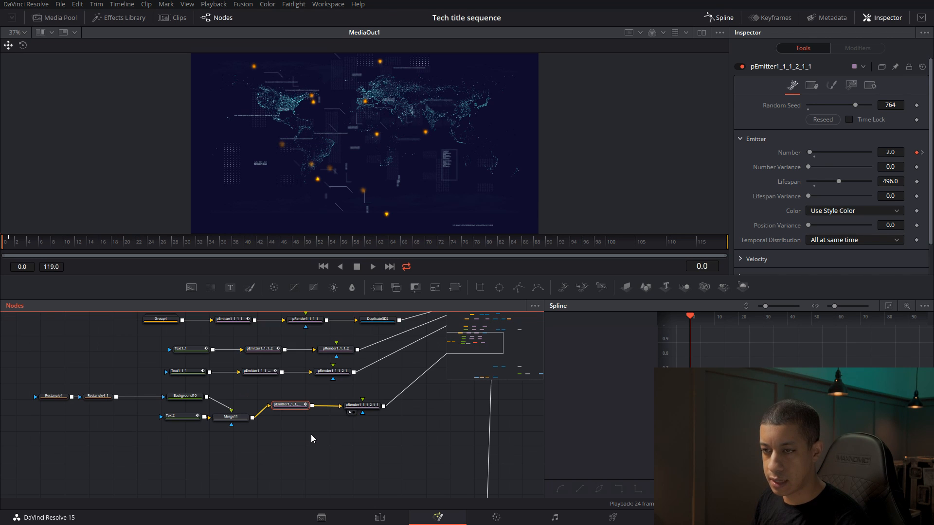
drag(38, 384, 235, 426)
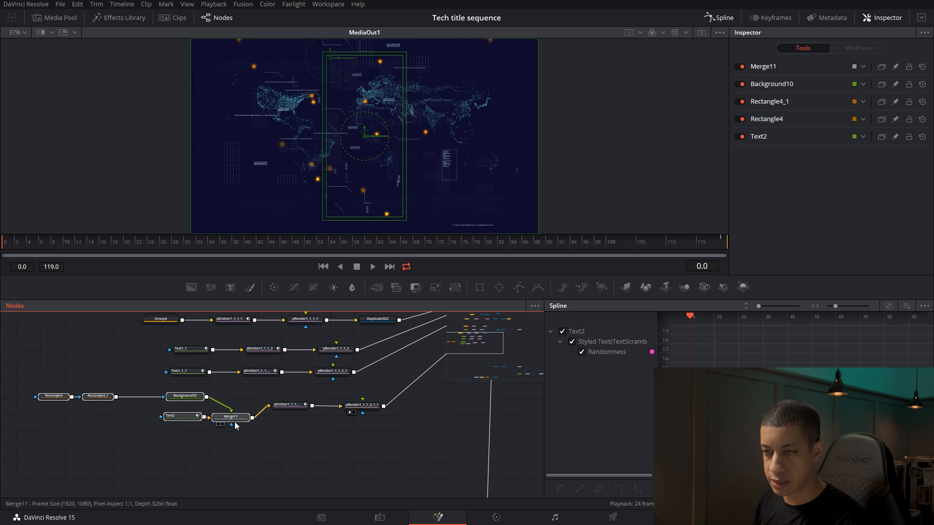
right_click(233, 421)
click(265, 461)
drag(37, 375, 241, 428)
key(ctrl+g)
Duplicate the Group5, pEmitter1_1_1_2_1_1 and pRender1_1_1_2_1_1 chain and arrange the copy just below the original
drag(137, 395, 383, 402)
key(ctrl+c)
key(ctrl+v)
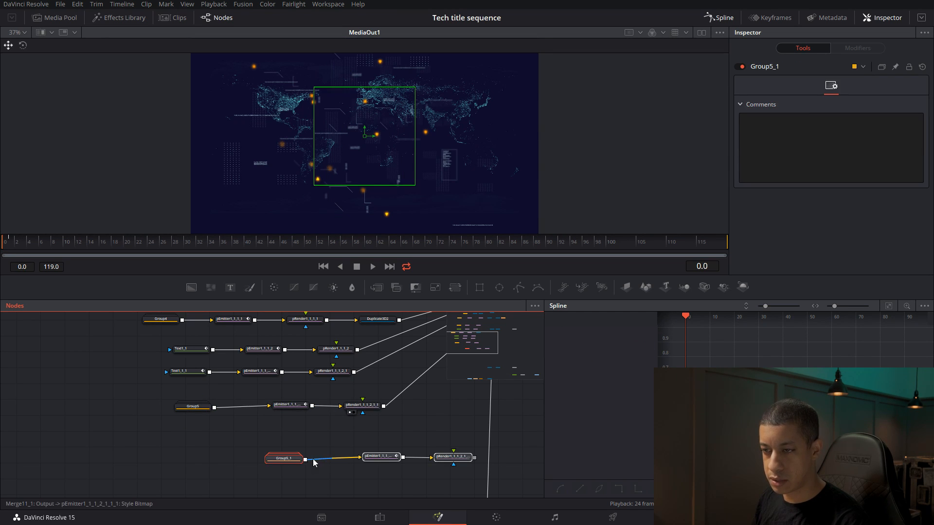
drag(380, 456, 272, 434)
drag(222, 453, 282, 426)
Expand Group5_1, delete its two rectangles, background and merge so only Text2_1 remains, and collapse the group
double_click(249, 411)
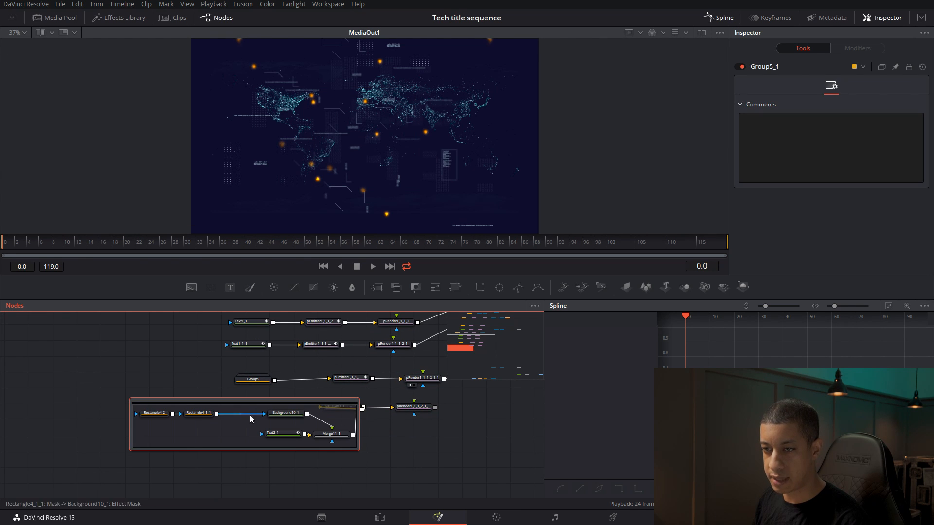
drag(214, 428, 150, 414)
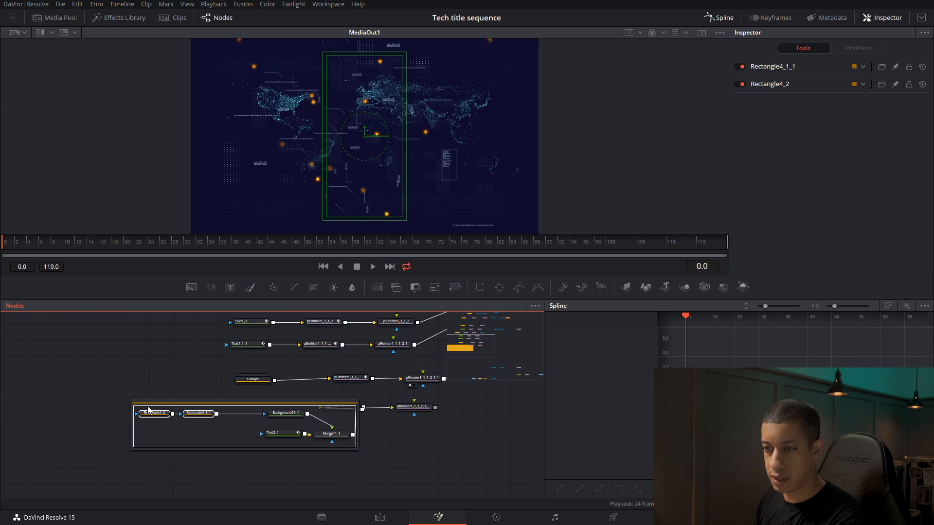
drag(298, 417, 171, 427)
key(Delete)
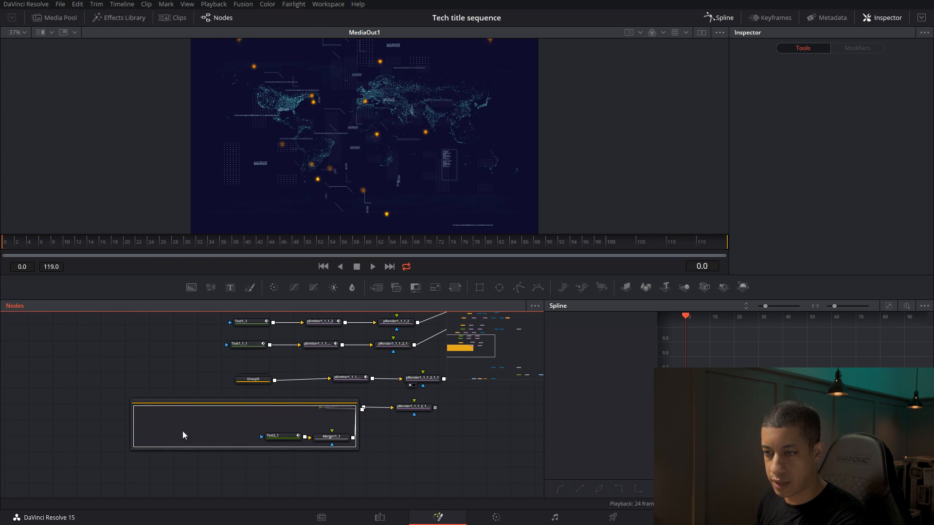
click(340, 441)
key(Delete)
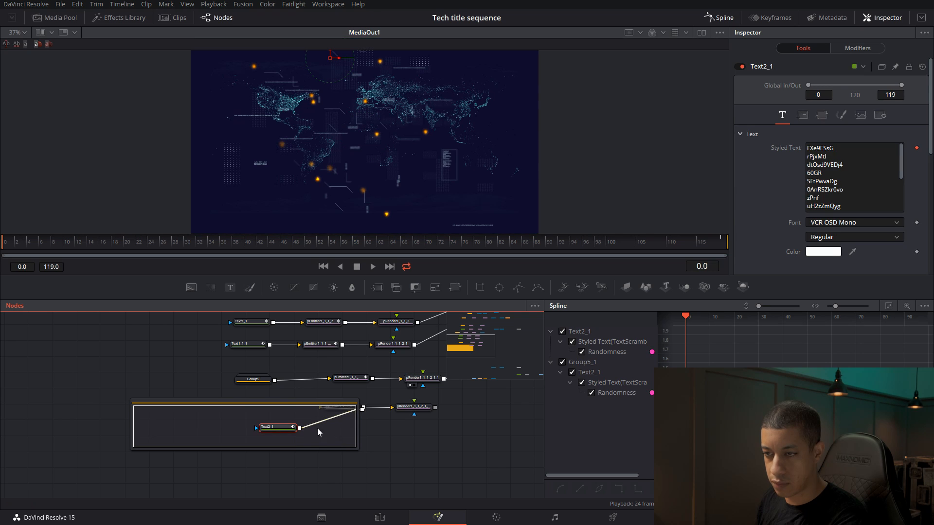
drag(281, 403, 215, 402)
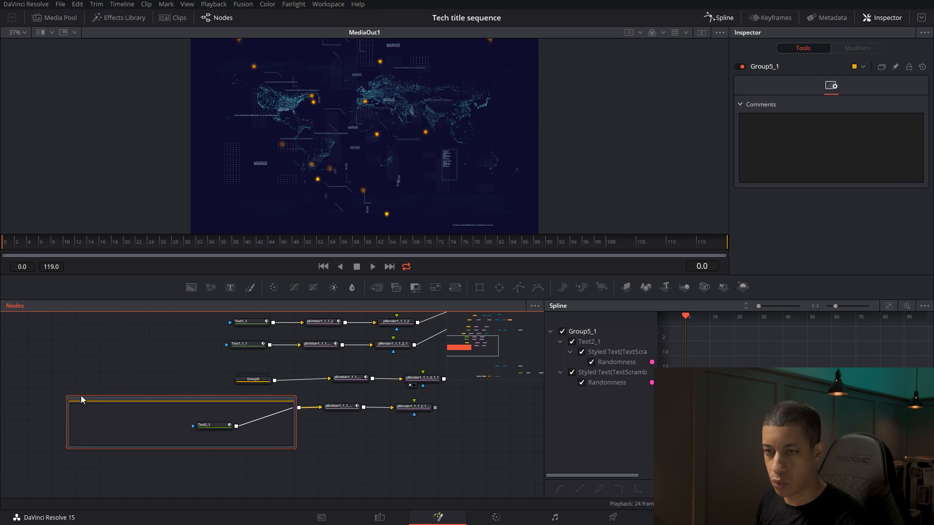
scroll(67, 397, up, 3)
click(70, 401)
Set the random seed of pEmitter1_1_1_2_1_1_1 to 157 and return the playhead to frame 1
scroll(384, 446, right, 10)
click(328, 404)
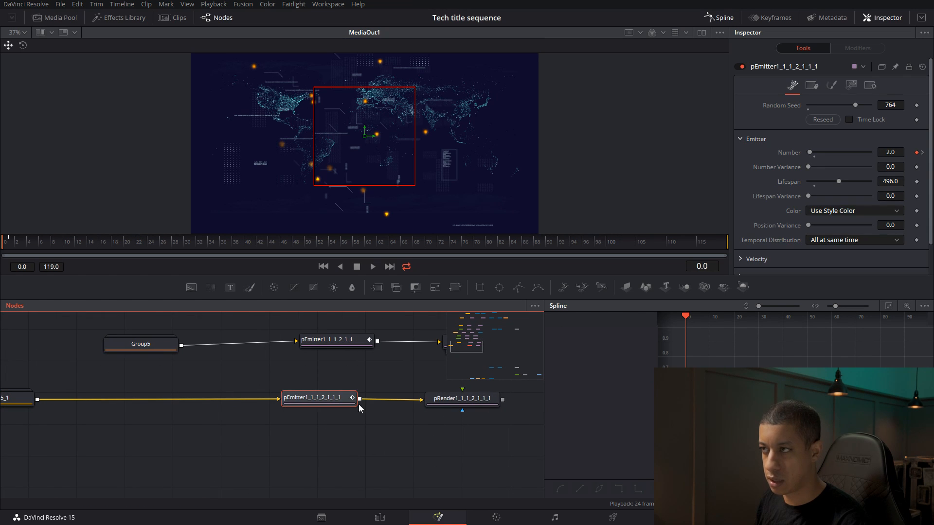
drag(820, 109, 819, 109)
click(481, 417)
drag(464, 416, 354, 405)
drag(186, 238, 9, 242)
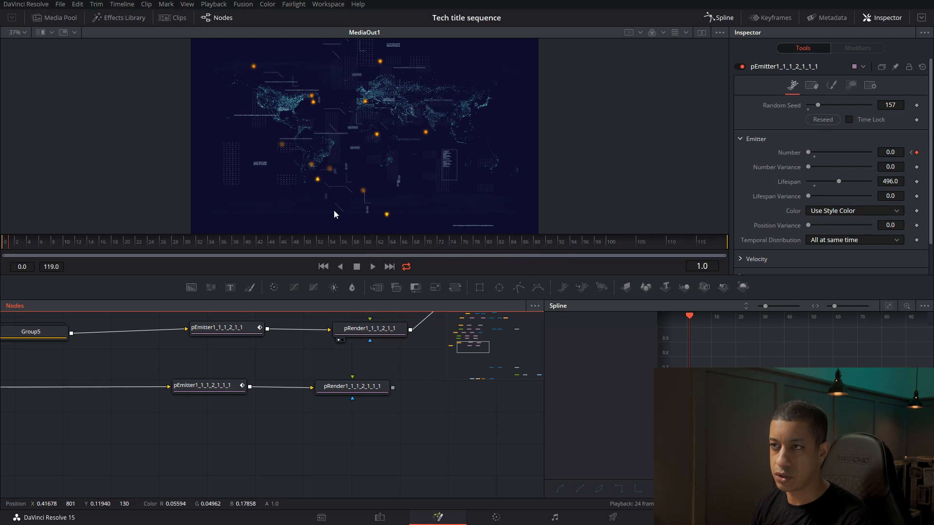
Move the Group5_1 node closer to its emitter so the duplicated chain lines up under the original
drag(186, 450, 425, 450)
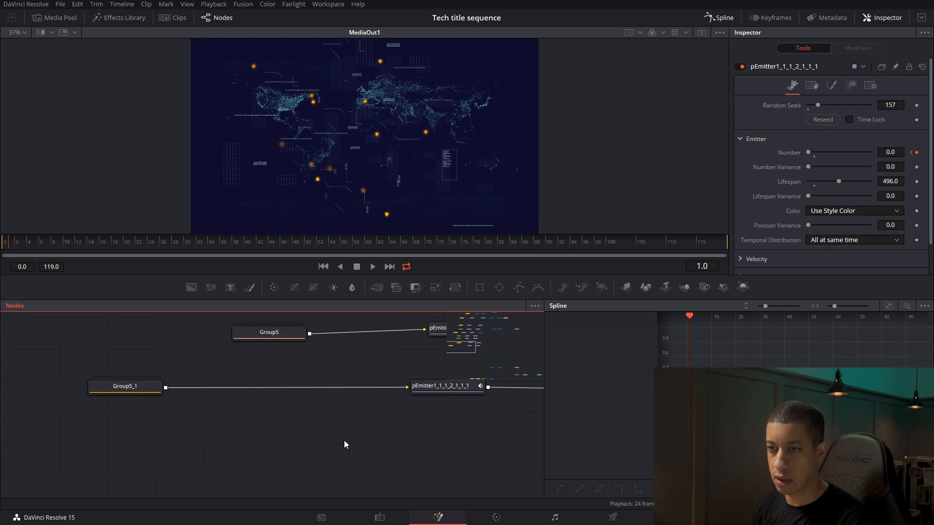
drag(125, 386, 249, 386)
drag(357, 427, 291, 412)
scroll(326, 418, down, 2)
drag(406, 429, 342, 419)
scroll(381, 416, down, 2)
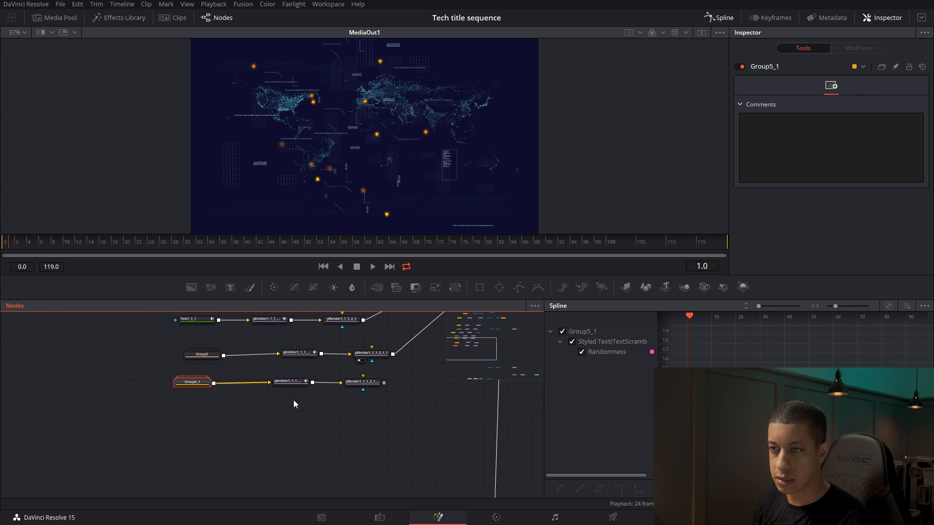
Add a Background node and a Mask Paint node below the duplicated particle chain
drag(195, 288, 267, 410)
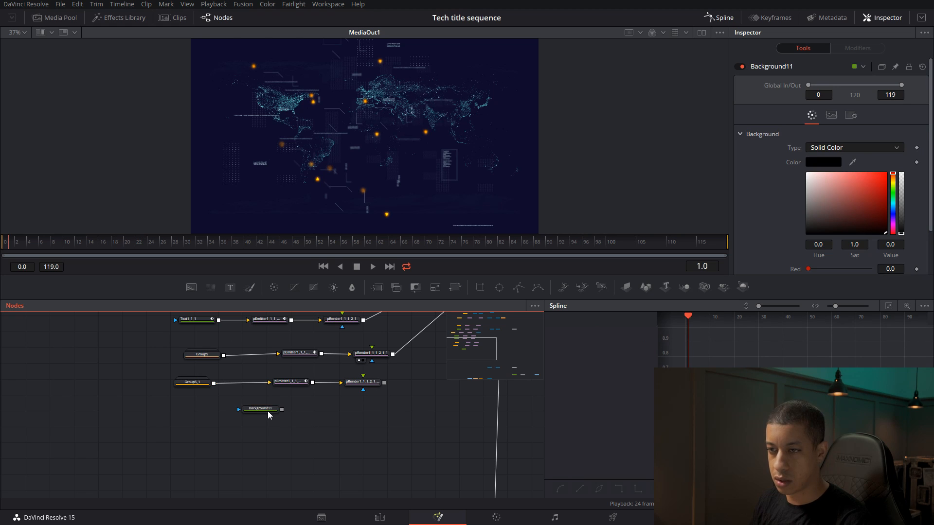
click(165, 416)
key(shift+space)
text(dup)
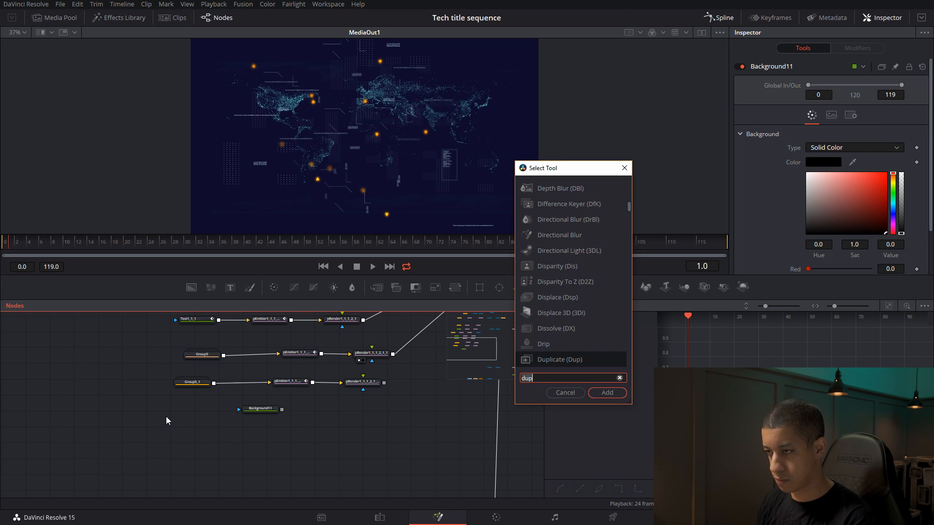
key(BackSpace)
key(BackSpace)
key(BackSpace)
text(m)
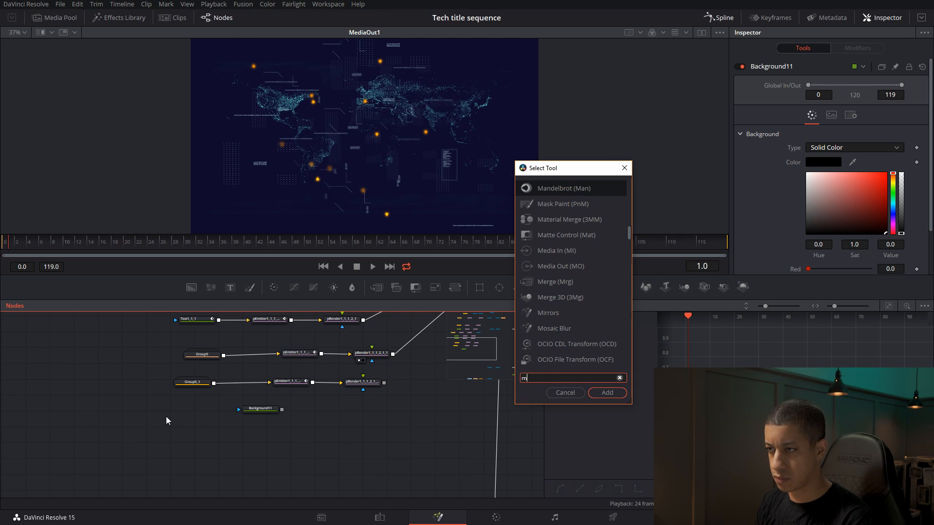
text(ask)
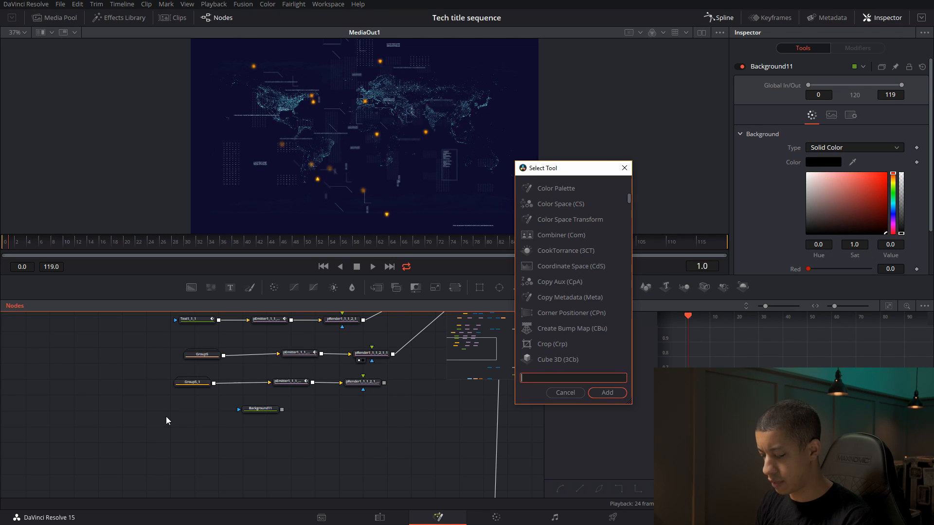
key(Return)
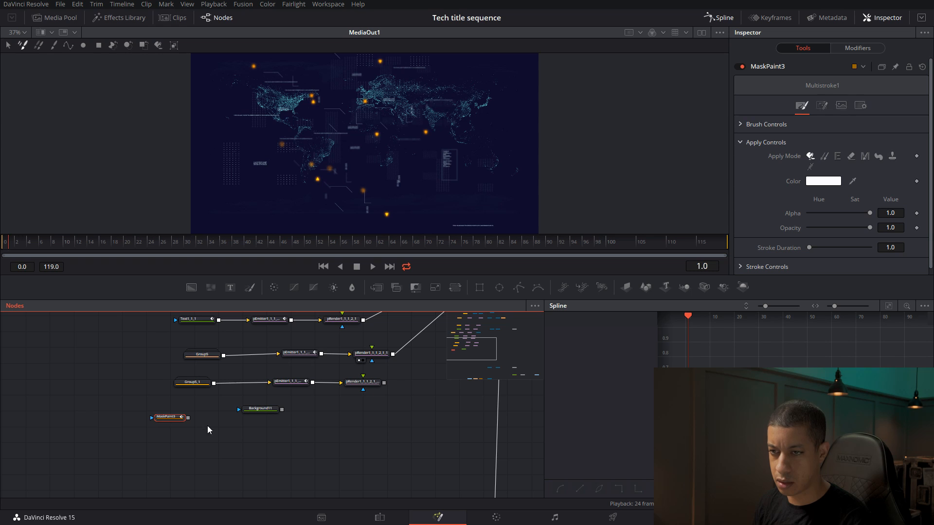
Connect MaskPaint3 to Background11 as its effect mask and display Background11 in the viewer
drag(188, 417, 257, 409)
drag(170, 418, 176, 410)
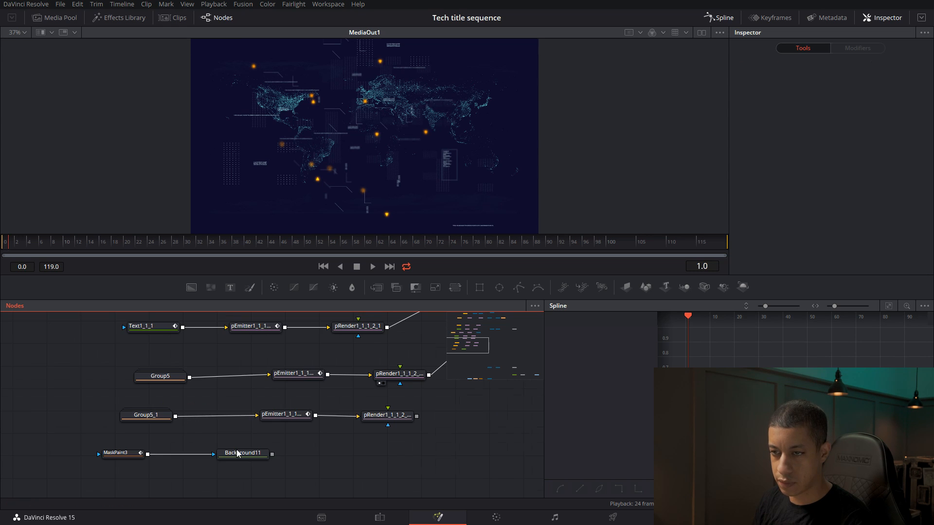
drag(237, 452, 347, 108)
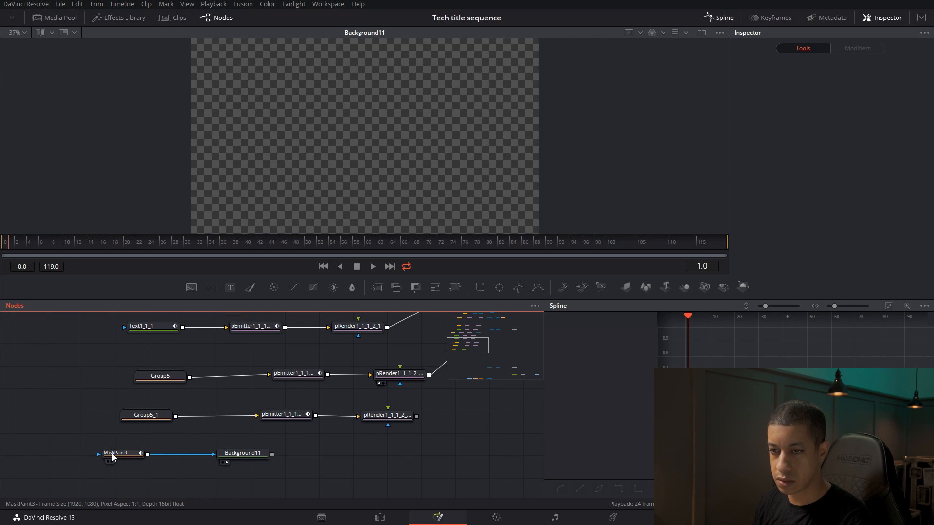
Paint a horizontal polyline stroke in MaskPaint3 near the frame's upper-left area, undoing the extra third point
click(117, 452)
click(68, 45)
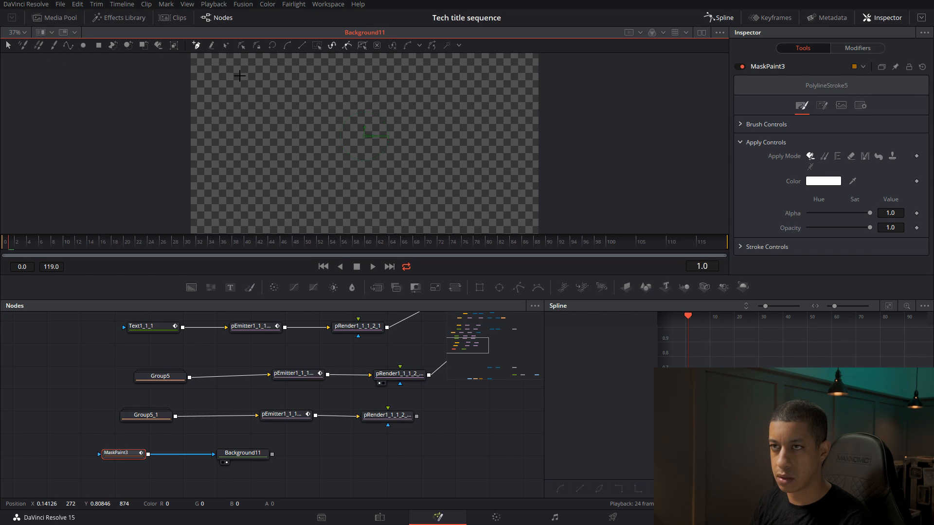
click(232, 71)
click(335, 71)
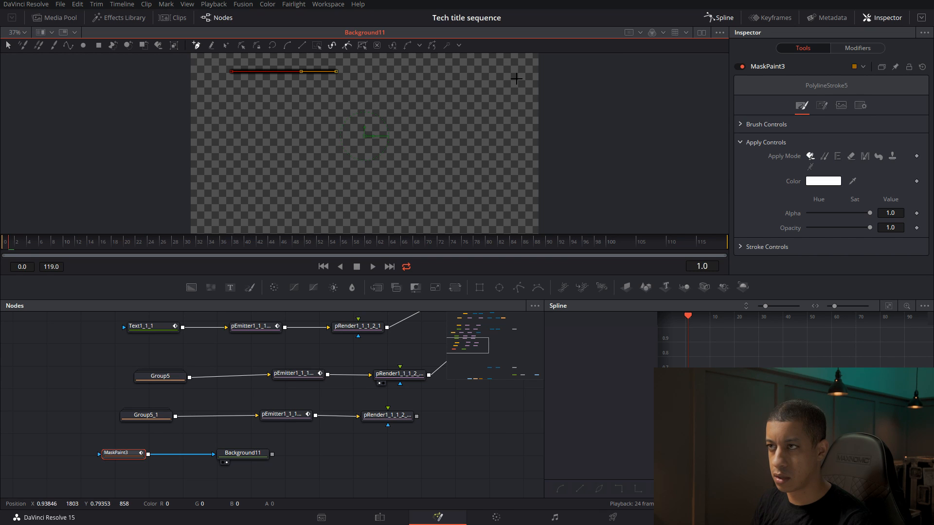
click(509, 77)
key(ctrl+z)
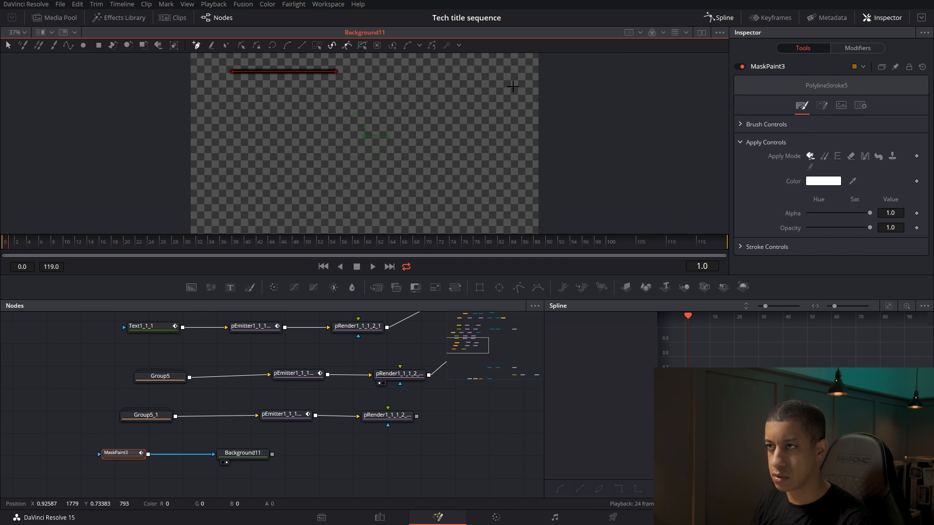
Paint a separate vertical polyline stroke in MaskPaint3 along the right side of the frame
click(68, 45)
click(507, 99)
click(508, 216)
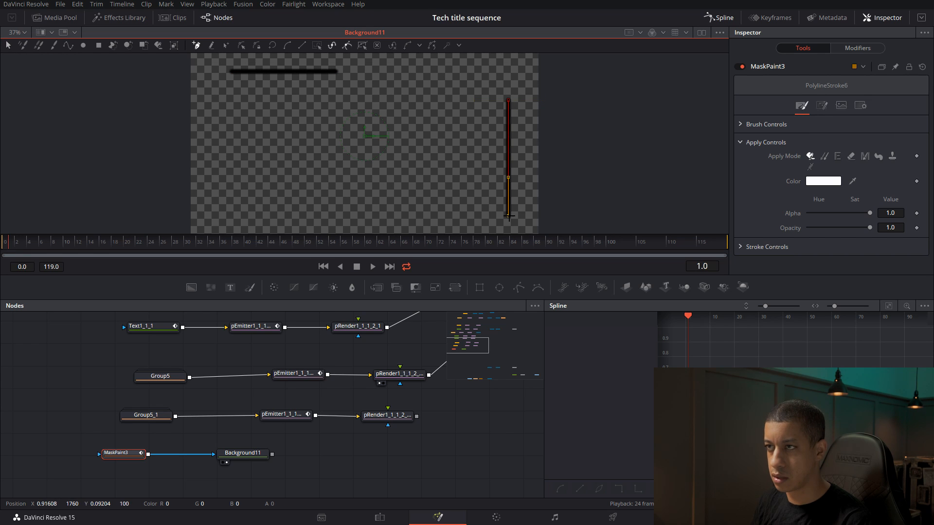
Adjust the brush size of the vertical stroke PolylineStroke6 and lower its softness to the minimum
click(745, 124)
click(856, 48)
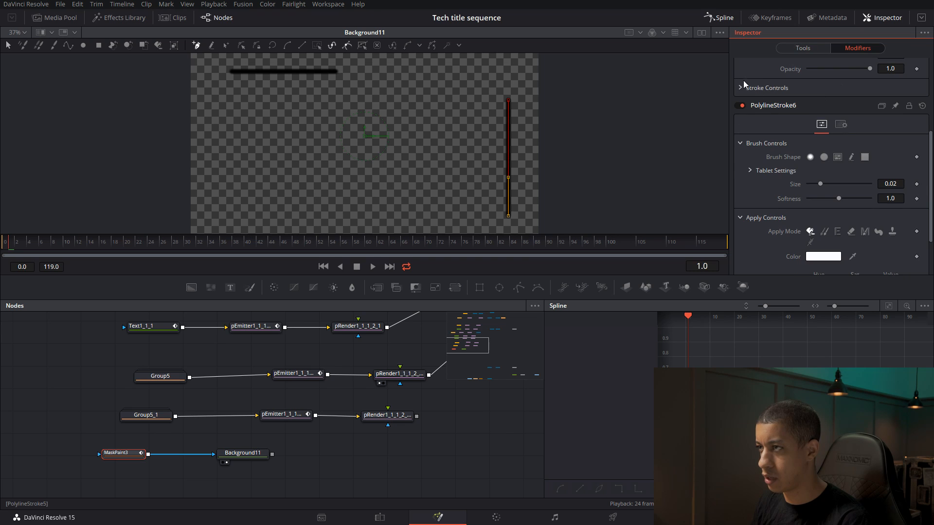
click(895, 184)
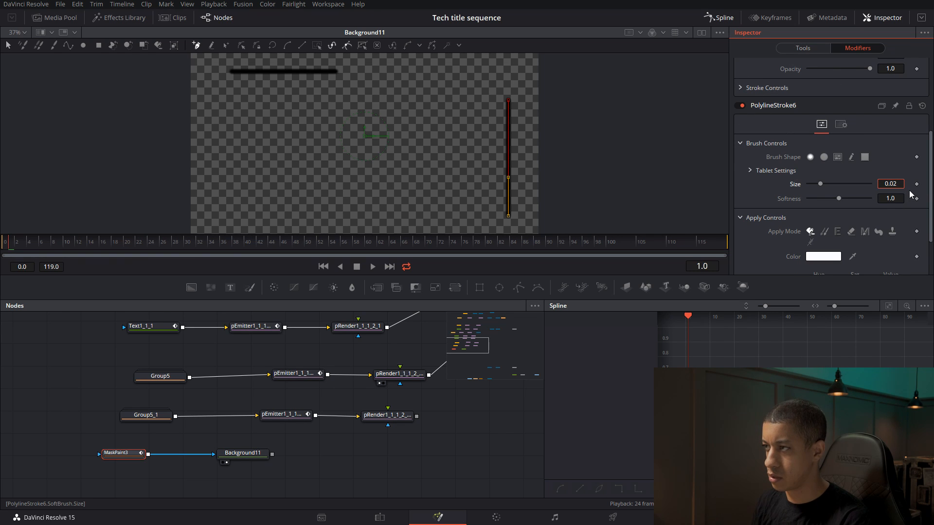
key(Tab)
drag(838, 199, 803, 196)
Set the horizontal stroke PolylineStroke5's brush size to 0.002, try a softness of 0.001 and undo the softness change
scroll(802, 173, up, 3)
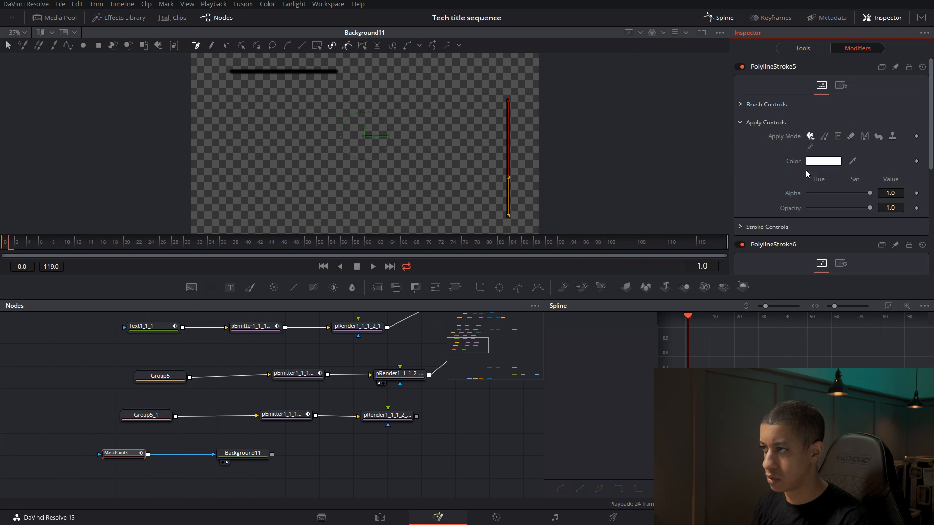
click(746, 105)
click(897, 145)
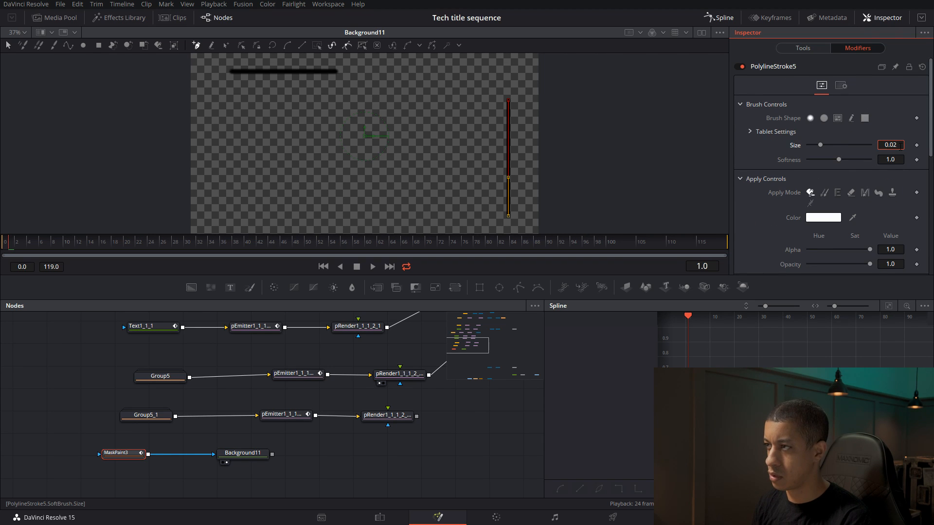
click(774, 165)
drag(839, 160, 750, 161)
key(Escape)
click(816, 163)
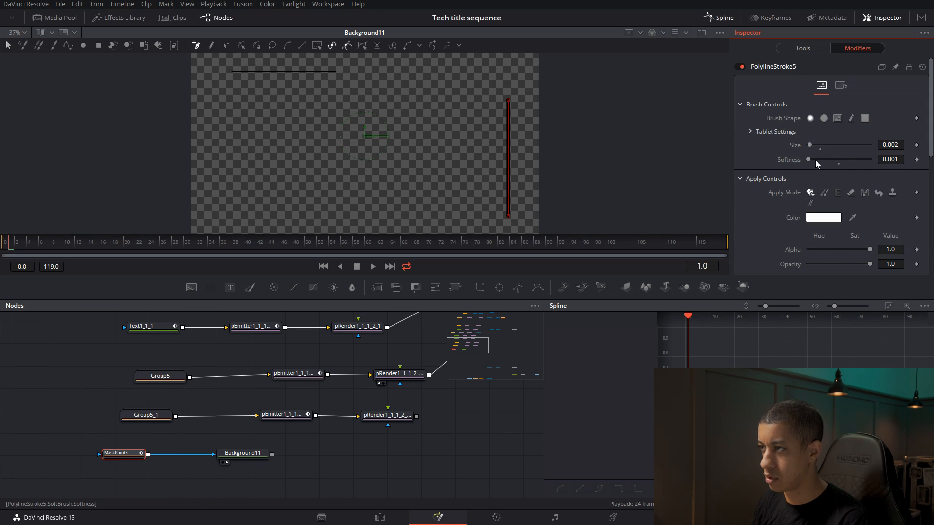
key(ctrl+z)
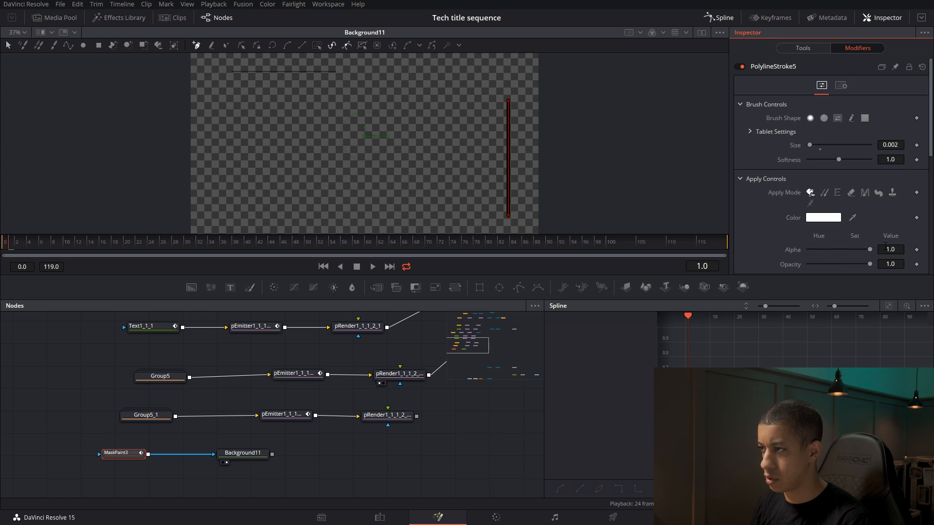
Set the vertical stroke's brush size to 0.002 and lower the horizontal stroke's softness to 0.001
scroll(859, 245, down, 5)
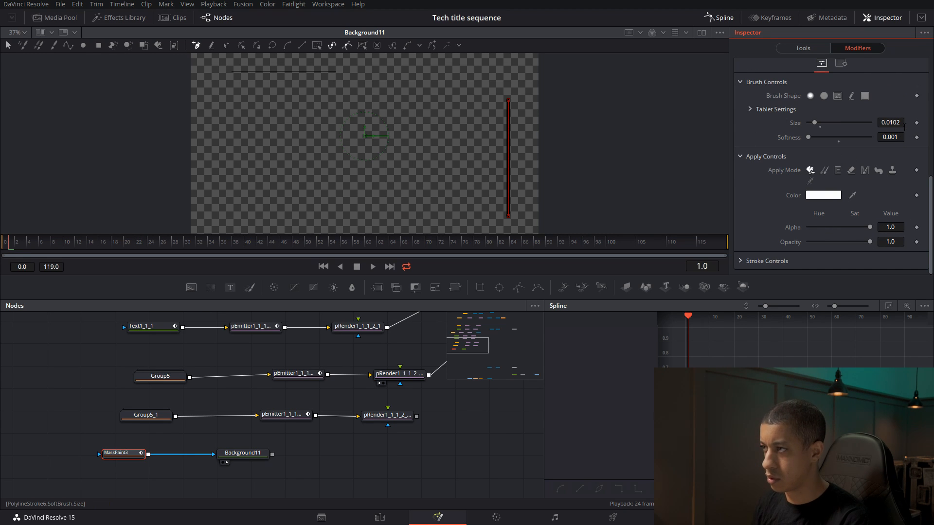
click(900, 123)
text(02)
key(Tab)
click(753, 141)
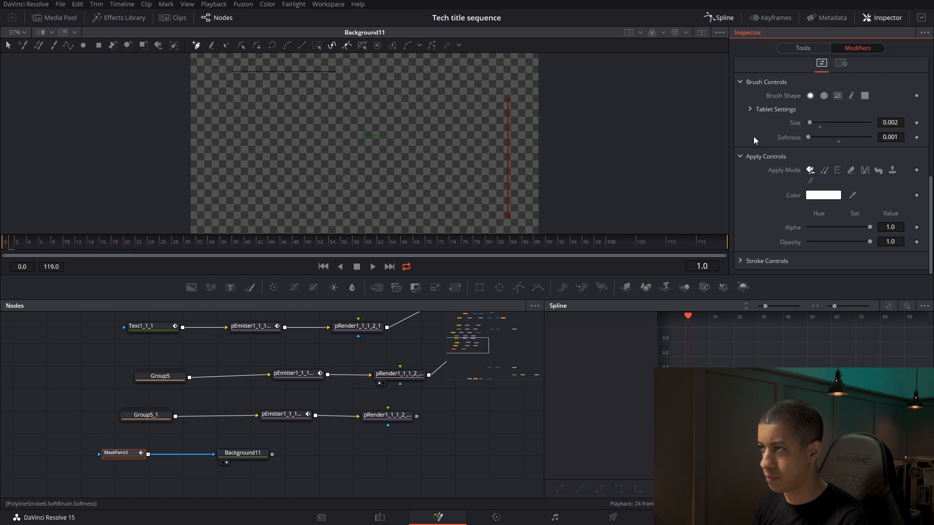
scroll(781, 132, up, 5)
drag(844, 138, 788, 136)
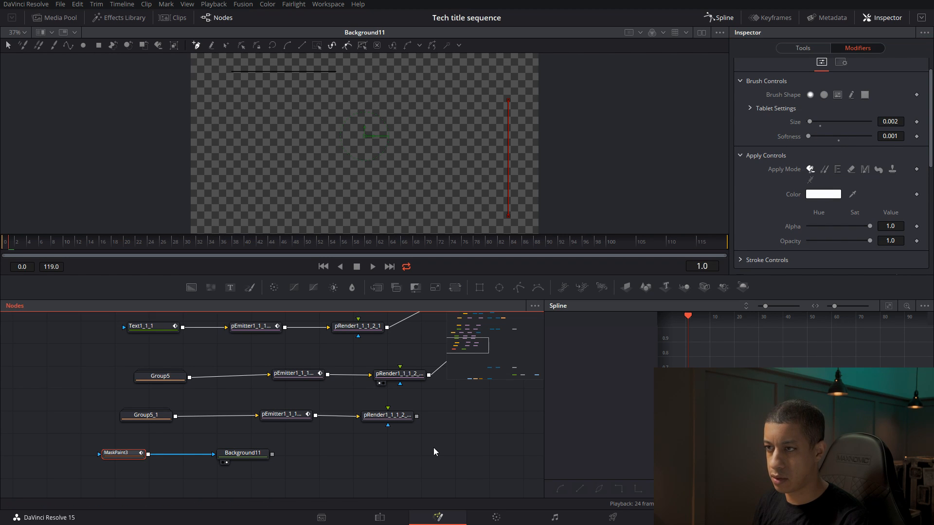
Change the solid color of Background11 from black to white for the painted lines
click(434, 447)
click(231, 456)
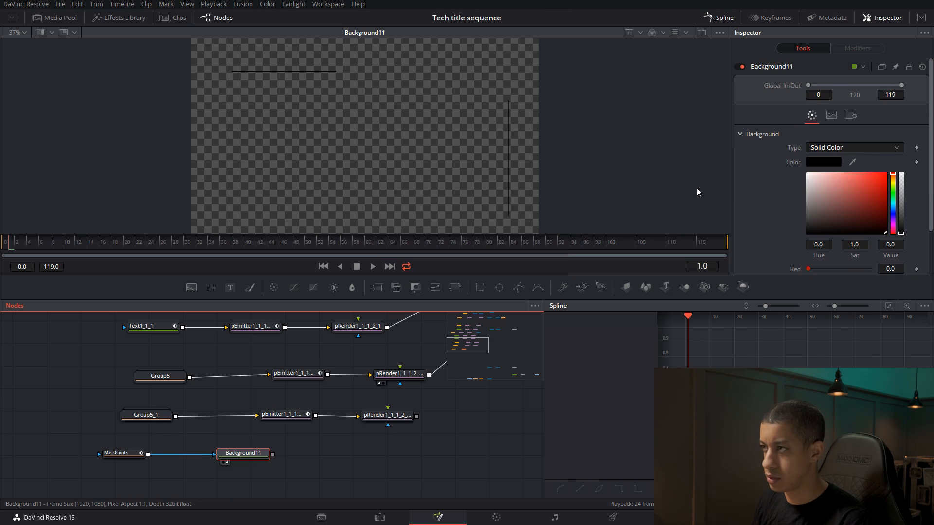
drag(837, 182, 804, 171)
click(235, 457)
Duplicate the pEmitter and pRender pair from the Group5_1 chain and feed Background11 into the copied emitter
drag(347, 434, 300, 428)
scroll(395, 413, down, 5)
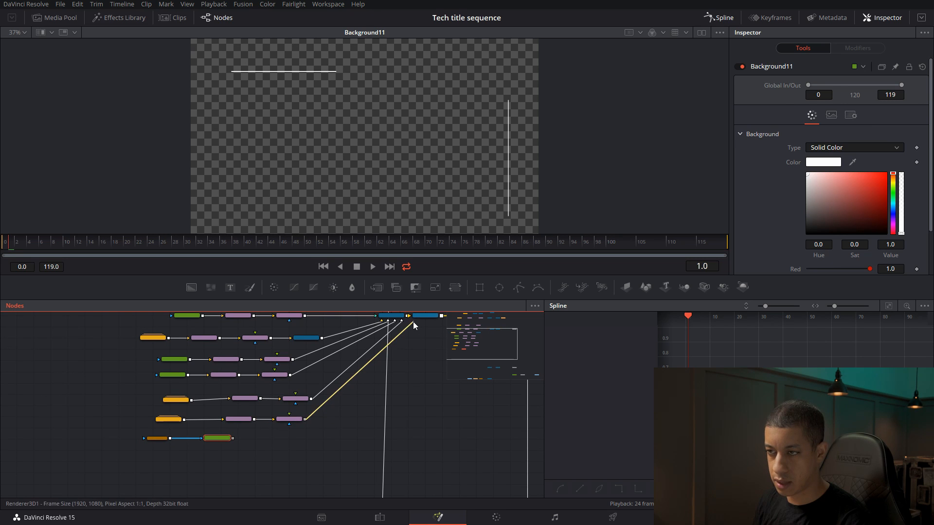
scroll(319, 428, up, 4)
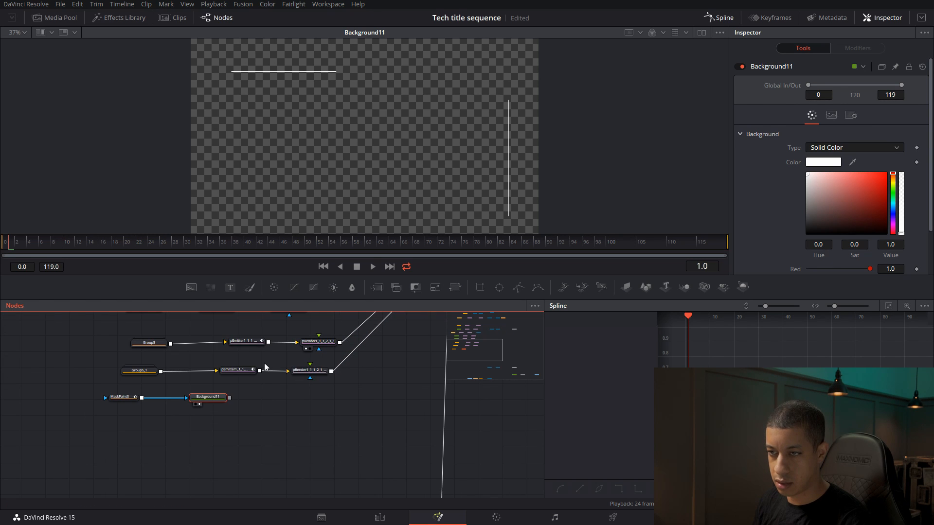
click(308, 371)
ctrl+click(227, 372)
key(ctrl+c)
click(279, 408)
key(ctrl+v)
drag(230, 398, 289, 399)
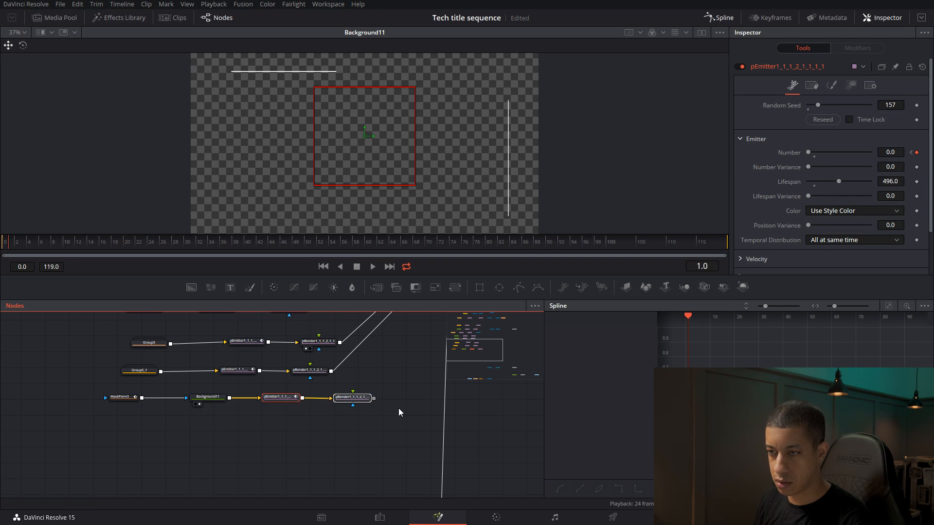
Tidy the layout of the new line-graphics chain and connect its pRender output to Merge3D1
click(387, 417)
drag(311, 428, 325, 441)
drag(115, 400, 229, 413)
drag(221, 412, 178, 410)
click(178, 410)
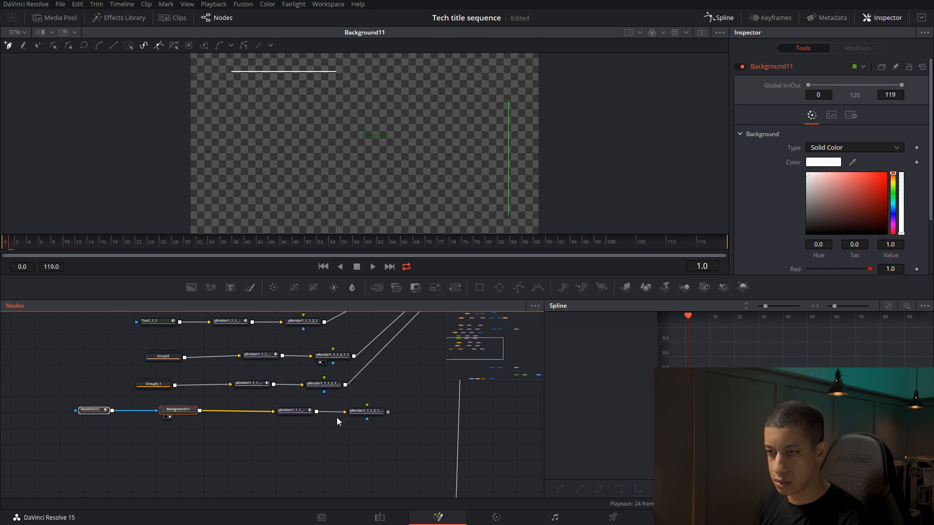
drag(272, 402, 374, 338)
click(307, 419)
scroll(306, 422, down, 4)
drag(396, 391, 339, 388)
scroll(238, 432, up, 5)
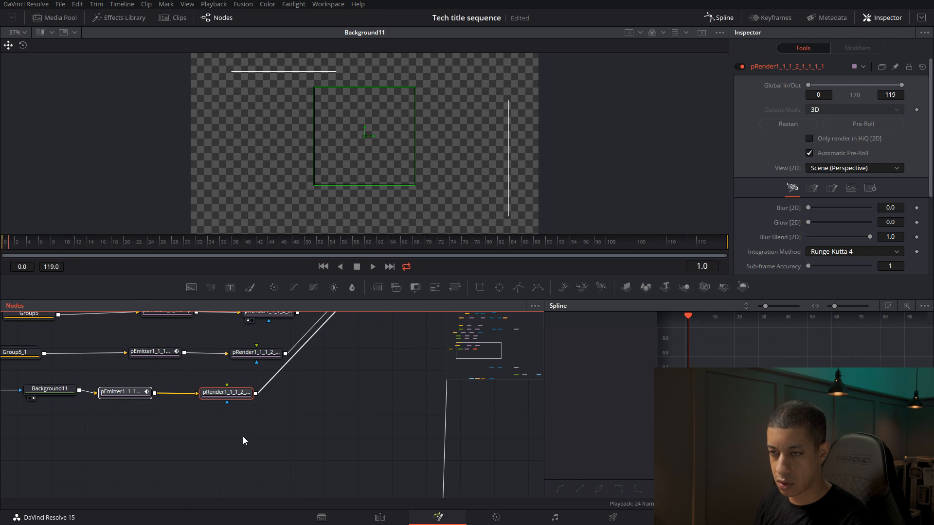
click(317, 423)
Insert a Duplicate 3D node between the line-graphics pRender and Merge3D1
click(236, 398)
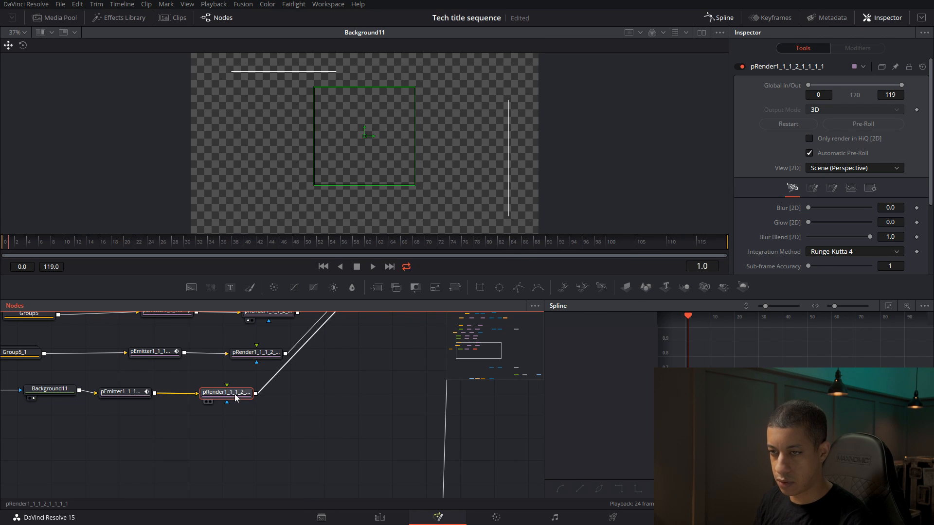
key(shift+space)
text(mask)
key(BackSpace)
key(BackSpace)
key(BackSpace)
key(BackSpace)
text(dupl)
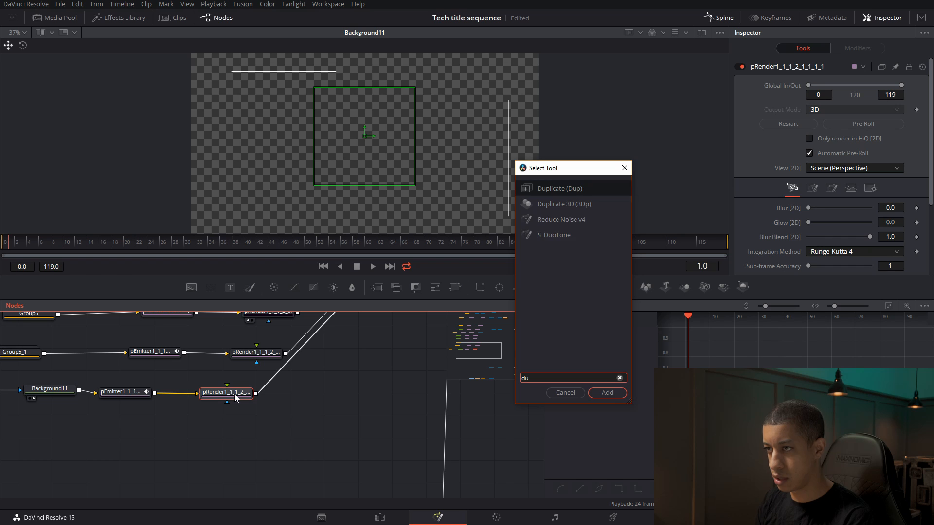
key(Down)
key(Return)
drag(332, 417, 305, 394)
drag(412, 407, 301, 390)
Show MediaOut1 in the viewer and examine the new line graphics up close in the composite
scroll(302, 390, down, 5)
drag(465, 488, 412, 177)
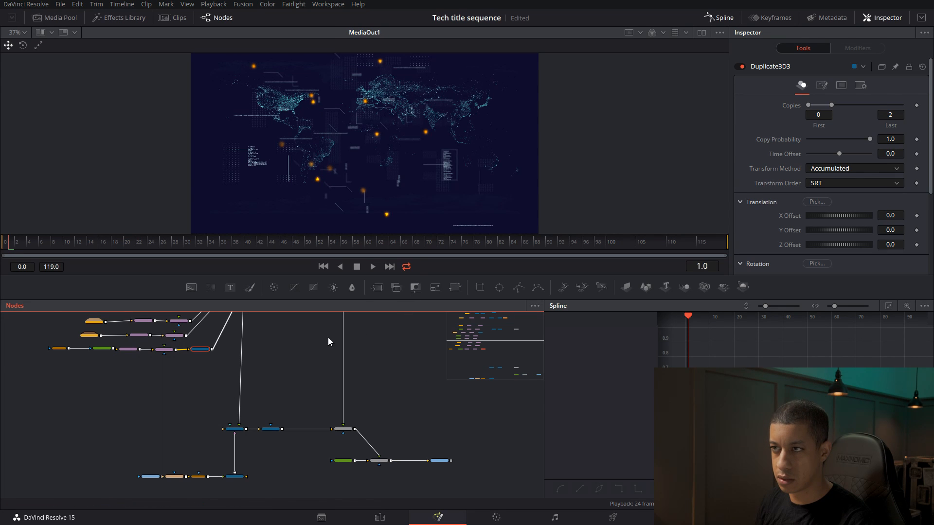
drag(328, 338, 387, 339)
scroll(289, 174, up, 10)
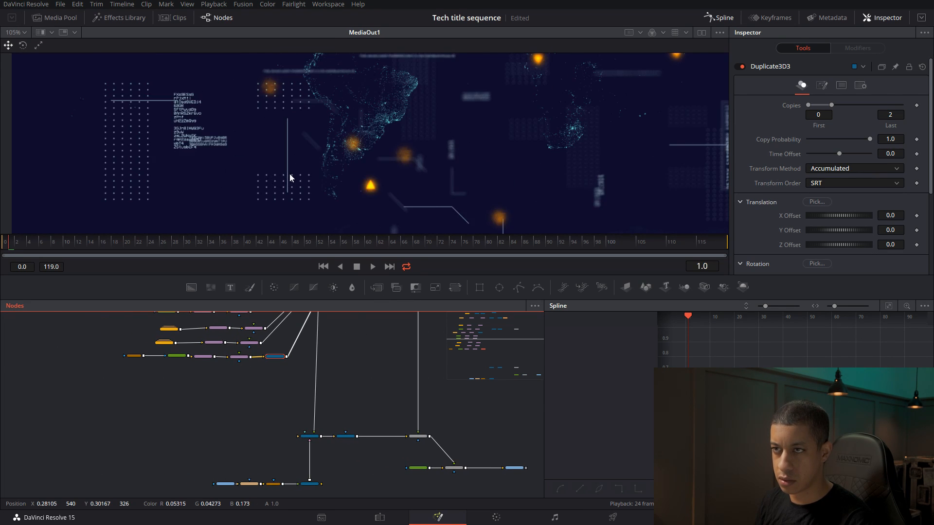
scroll(418, 167, down, 2)
scroll(416, 167, down, 8)
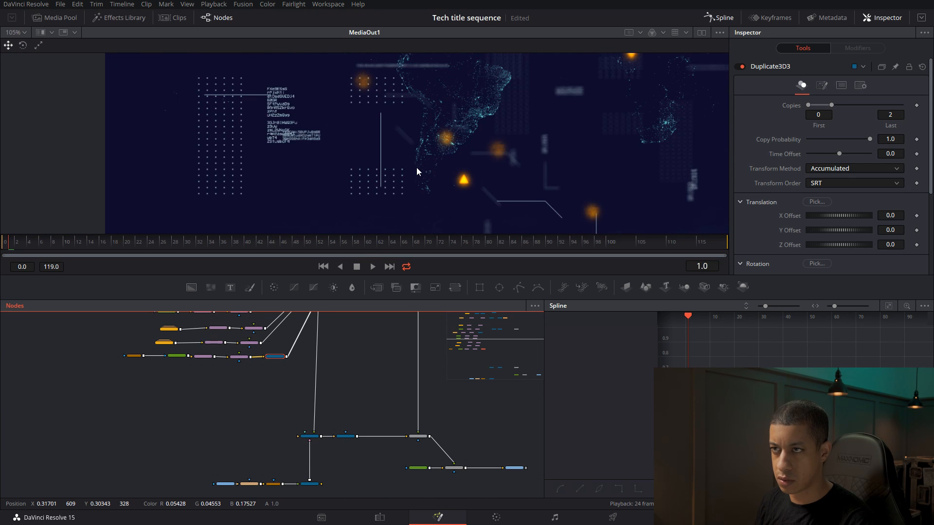
scroll(271, 358, up, 3)
scroll(270, 358, up, 1)
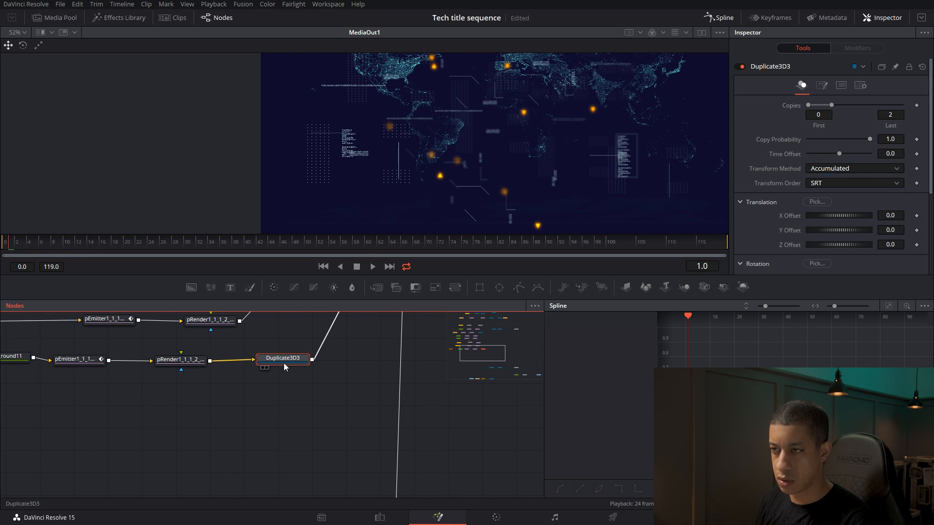
In the Merge3D1 view, set Duplicate3D3's last copy to 5 and move the line-graphics emitter farther from the camera
scroll(424, 331, down, 2)
drag(425, 327, 422, 418)
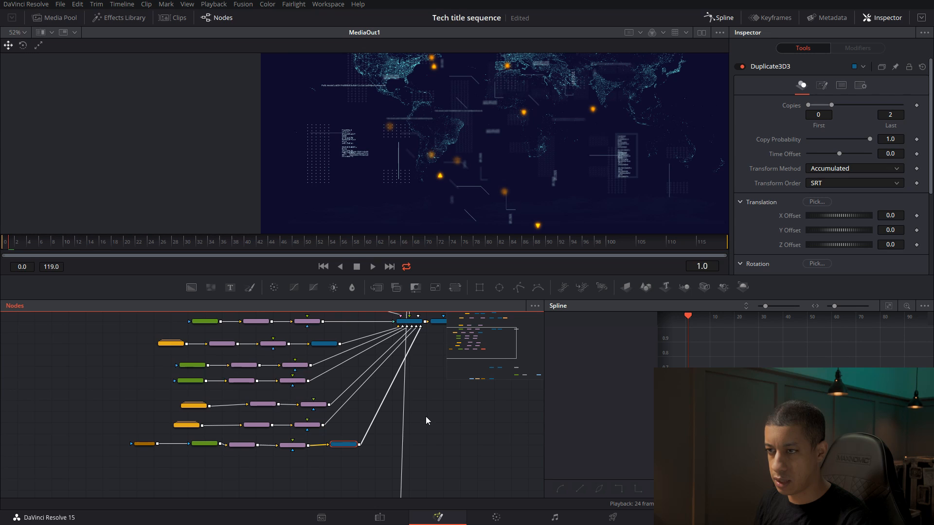
drag(417, 326, 495, 211)
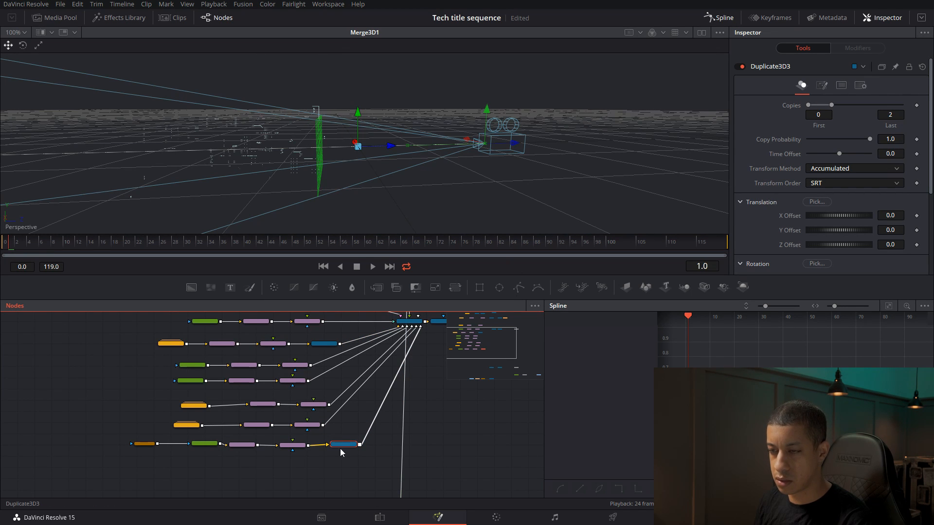
click(899, 115)
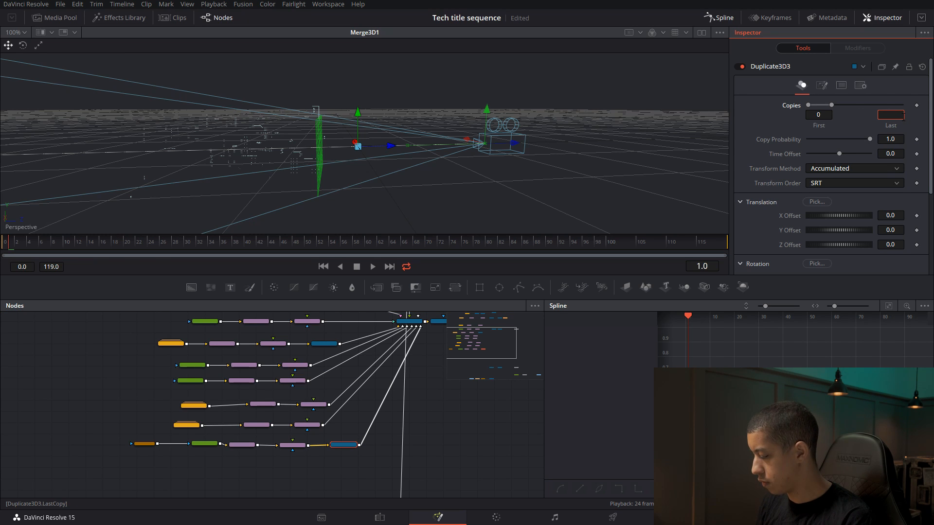
text(5)
key(Tab)
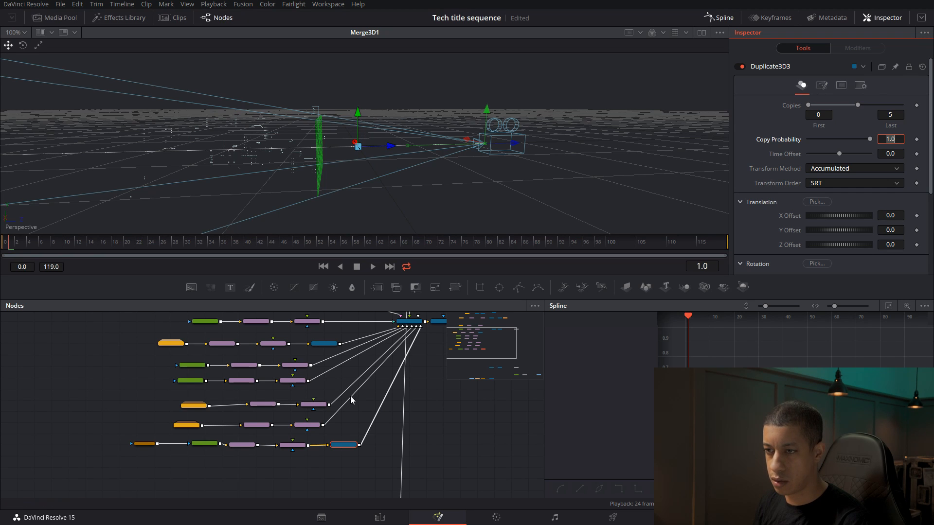
click(242, 444)
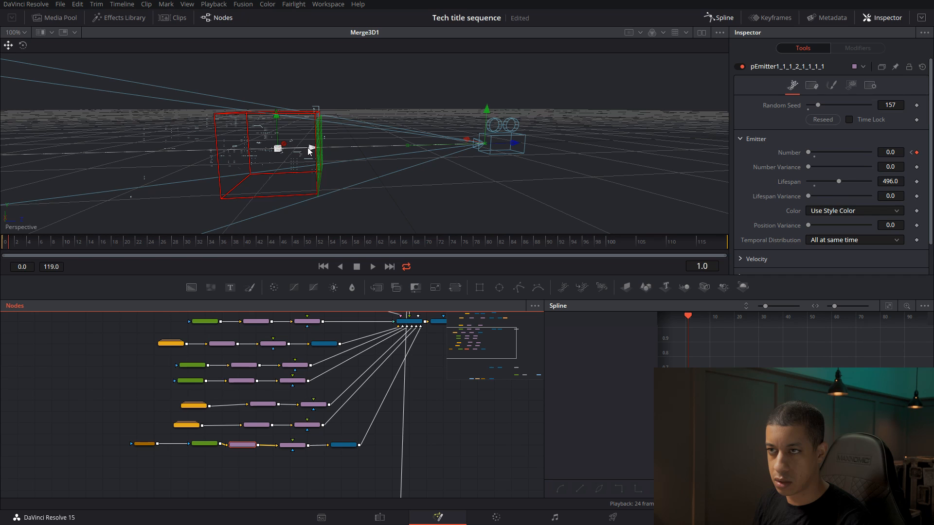
drag(311, 151, 192, 150)
Offset the Duplicate3D3 copies by about 0.054 in X, 0.053 in Y and 0.111 in Z
click(343, 444)
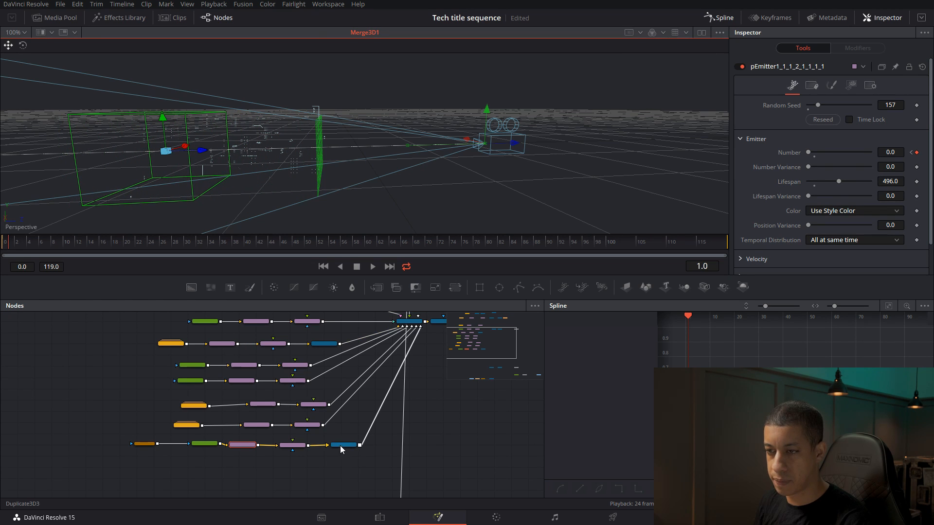
drag(389, 148, 416, 148)
drag(383, 113, 381, 101)
drag(439, 104, 263, 172)
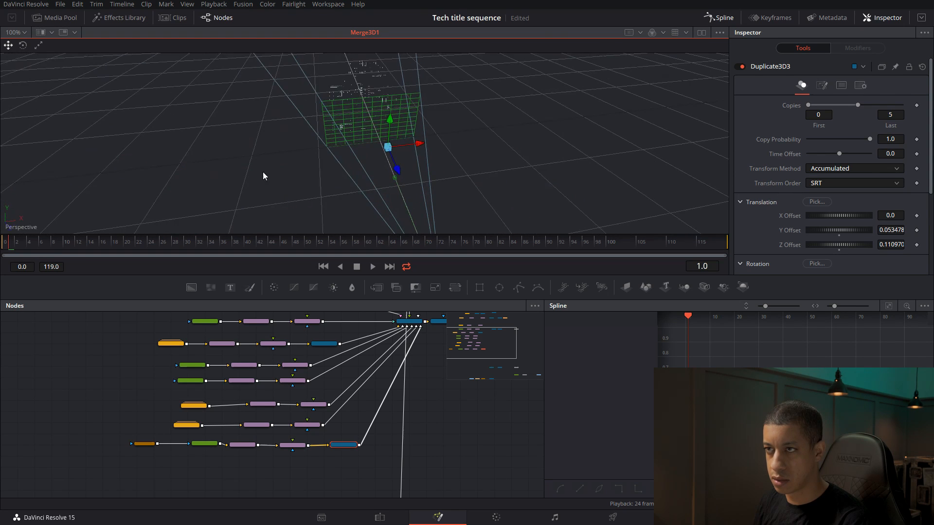
drag(410, 148, 432, 142)
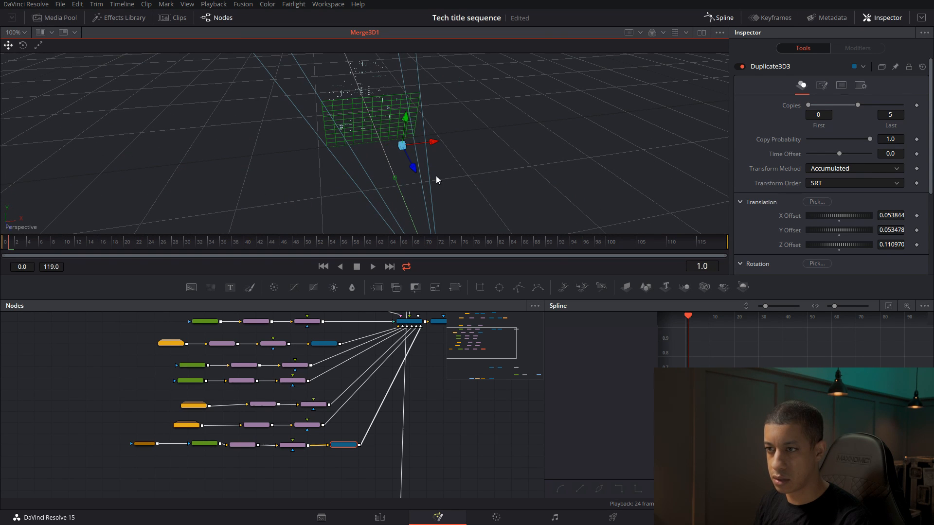
Show MediaOut1 in the viewer to check the duplicated lines and save the project
drag(444, 436, 237, 327)
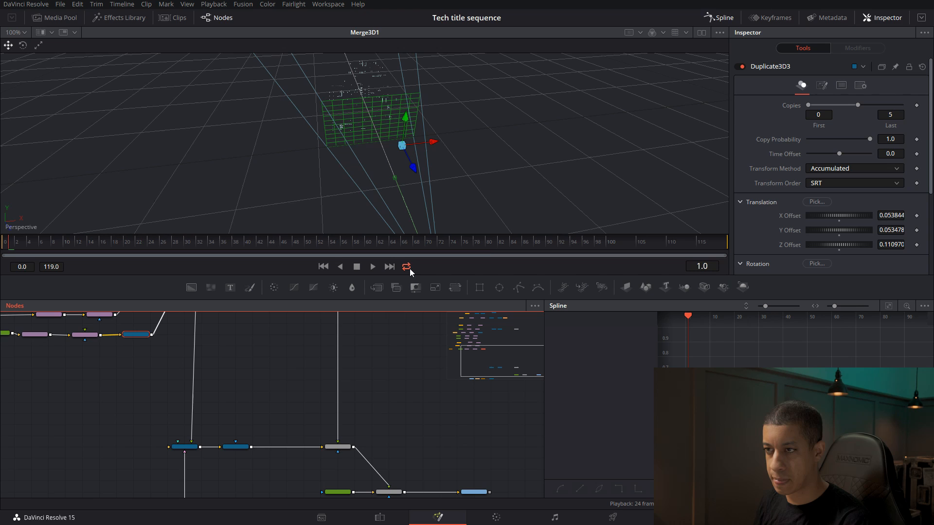
click(472, 492)
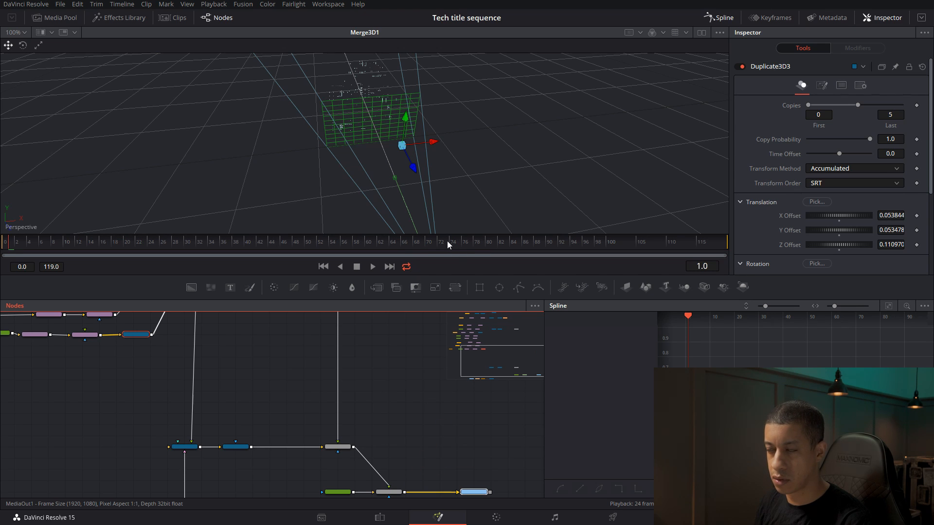
drag(472, 492, 447, 242)
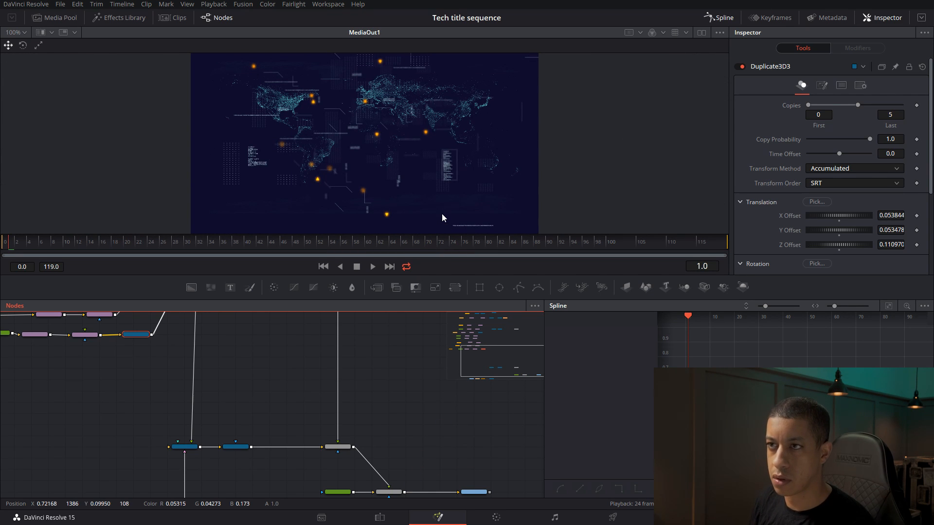
key(ctrl+s)
Switch to the Edit page and check the composition on the timeline at 01:00:02:15
drag(266, 360, 316, 398)
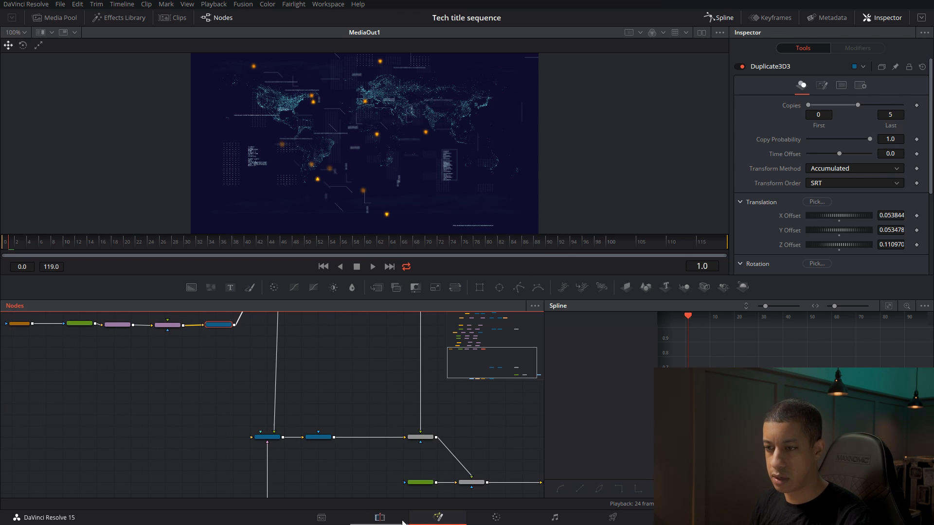
click(384, 520)
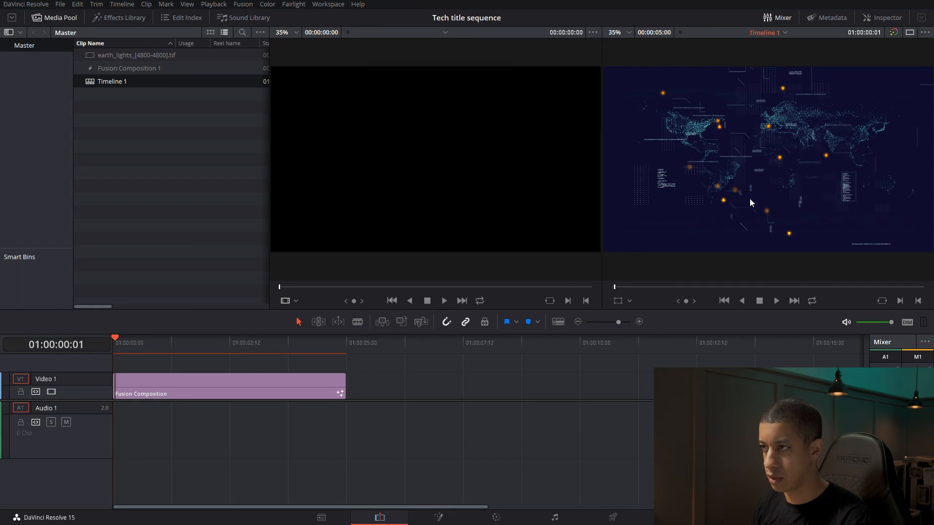
click(235, 344)
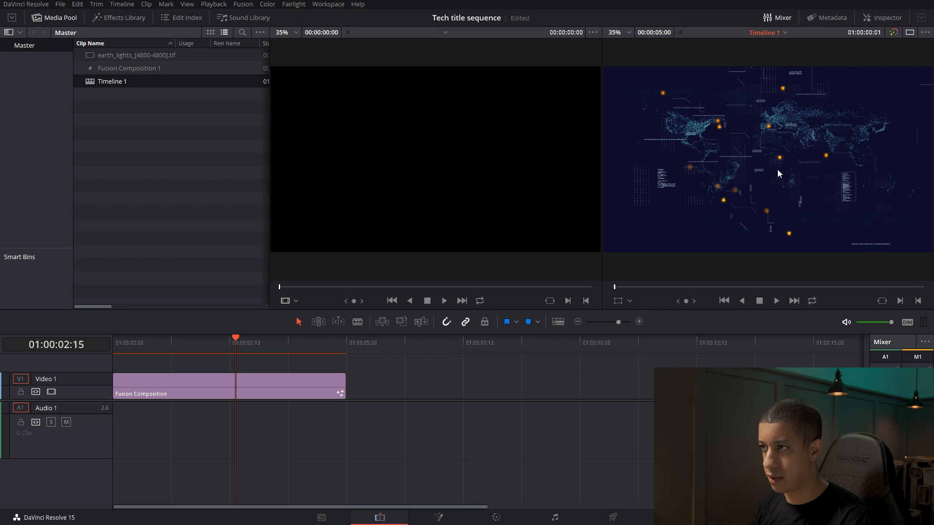
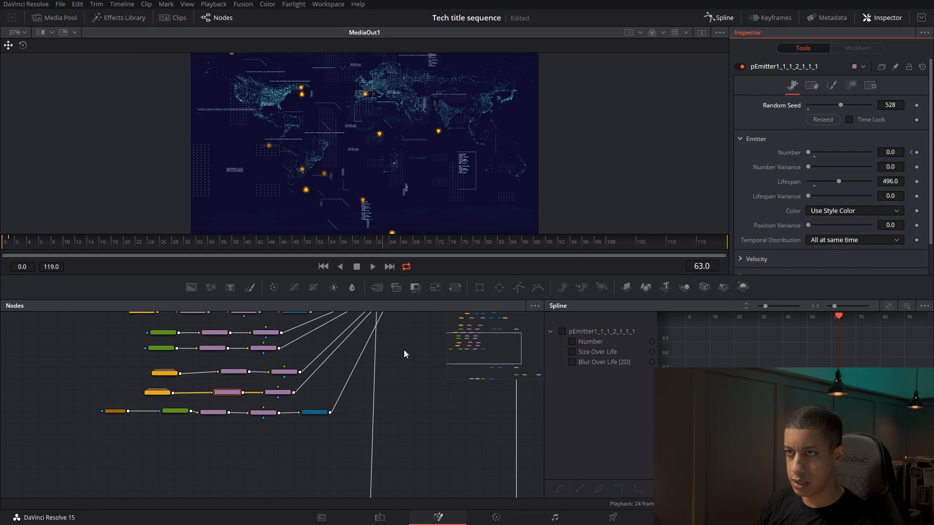
Save the project, set the Group5_1 emitter's random seed to 811 and preview the result on the Edit page
key(ctrl+s)
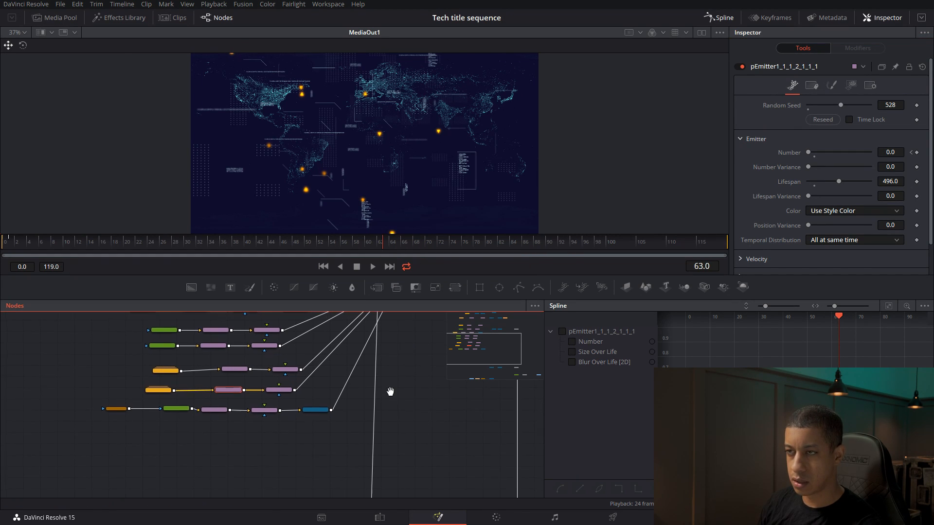
drag(841, 106, 851, 108)
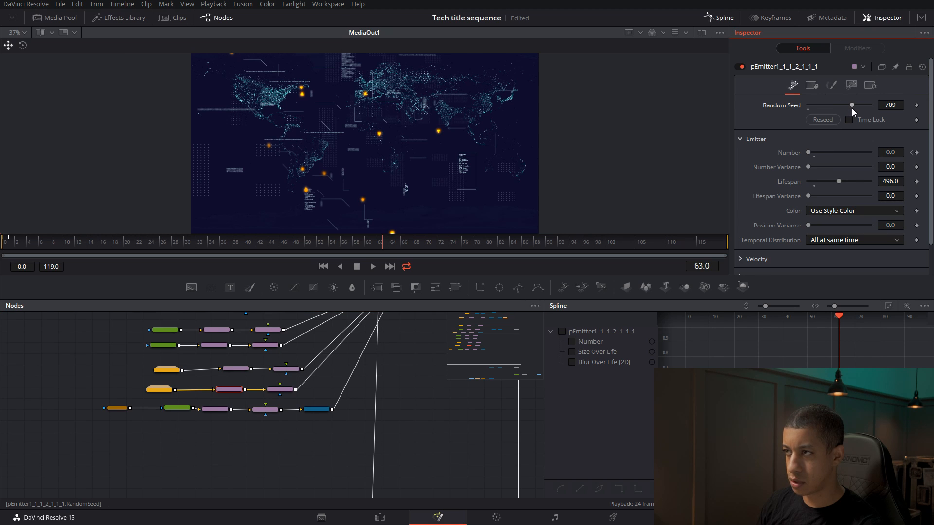
drag(851, 108, 858, 109)
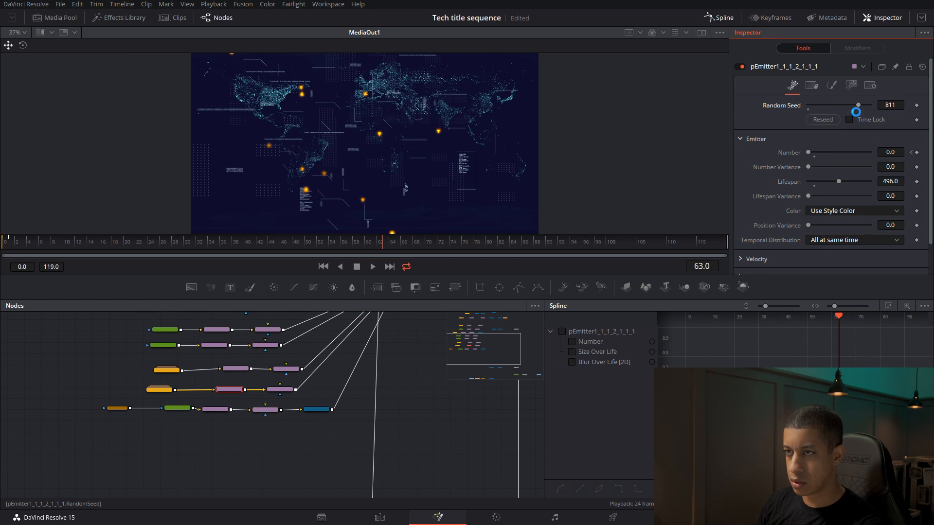
click(380, 517)
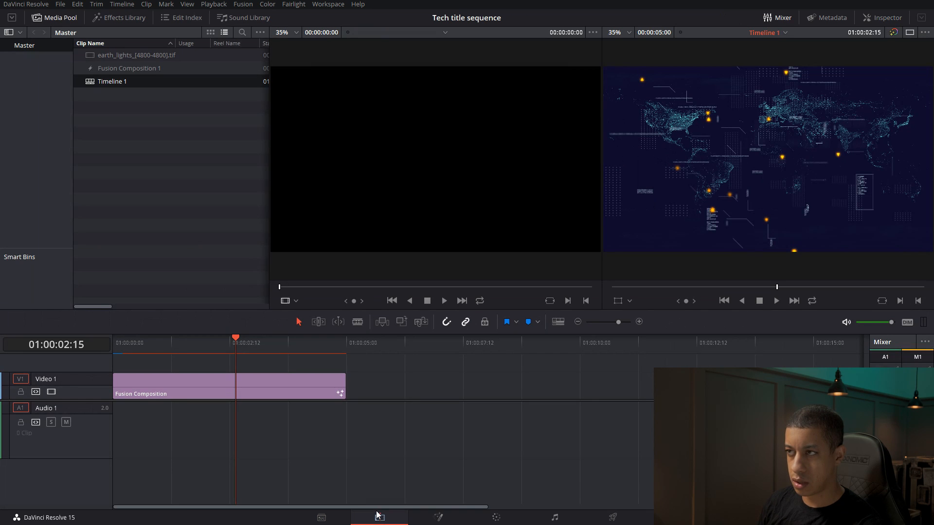
key(p)
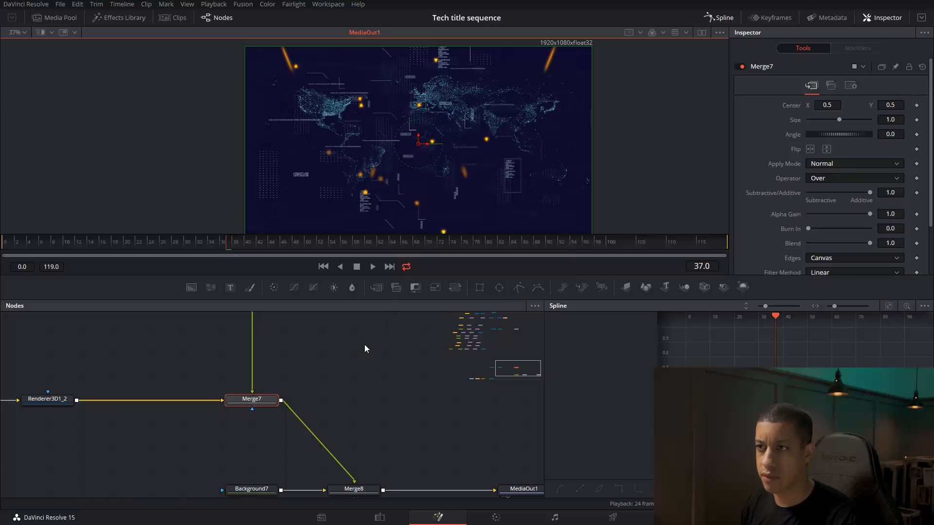
Show Merge3D1 in the viewer and scrub the whole frame range to examine the camera's travel through the 3D scene
scroll(378, 343, down, 2)
drag(378, 343, 456, 410)
scroll(363, 374, down, 5)
drag(340, 340, 359, 423)
click(343, 378)
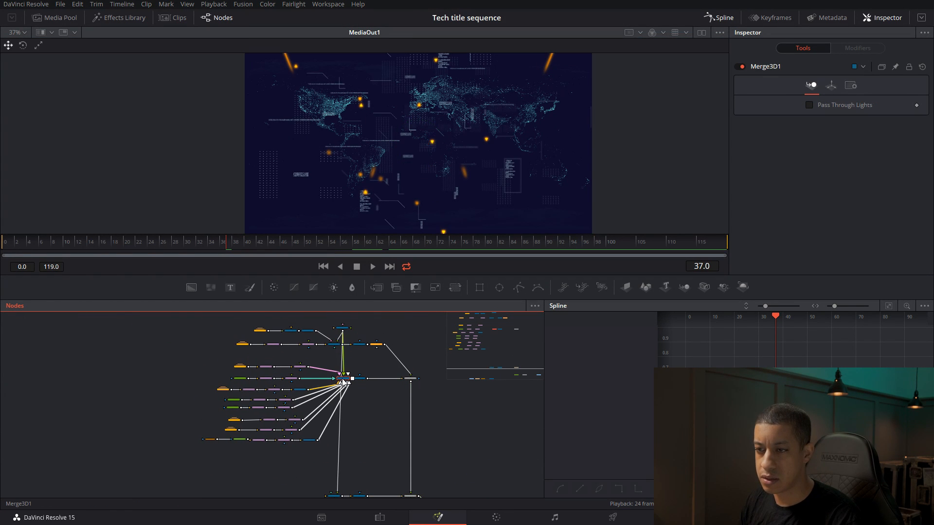
key(1)
drag(365, 190, 627, 128)
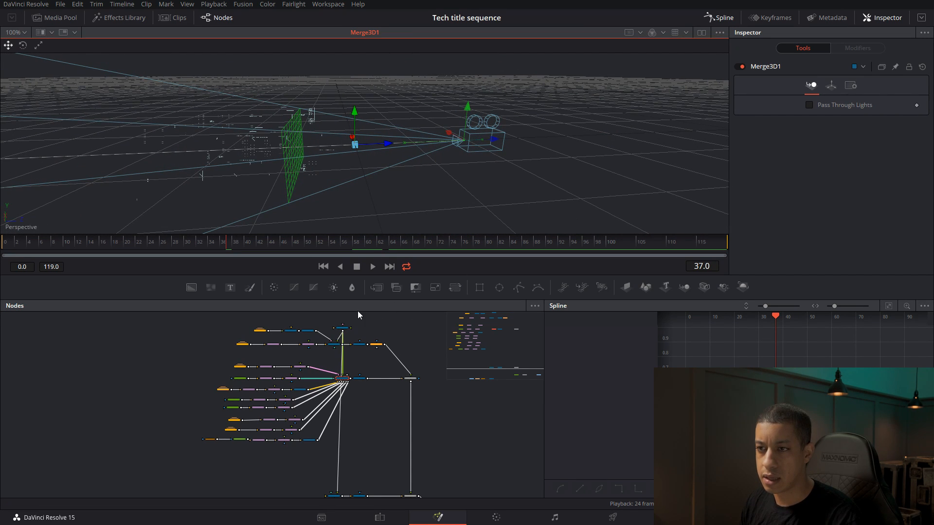
drag(267, 246, 733, 244)
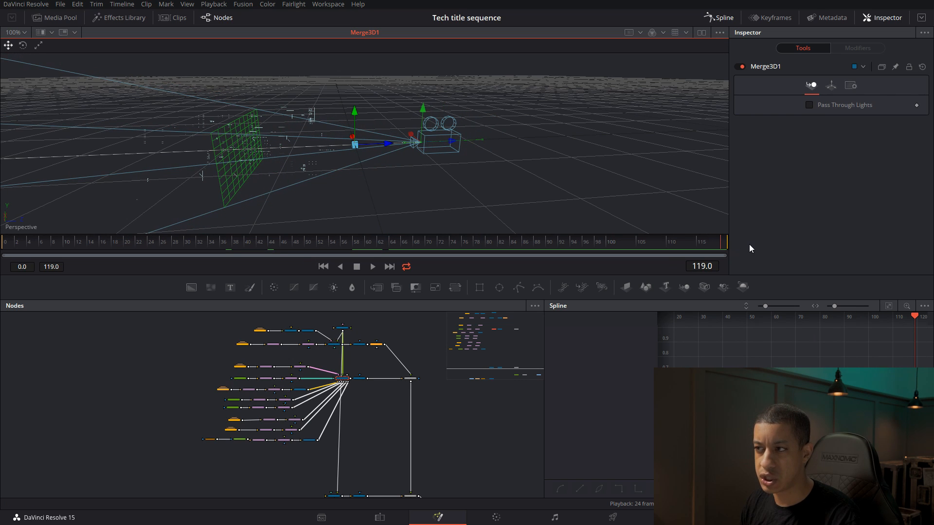
drag(748, 248, 1, 262)
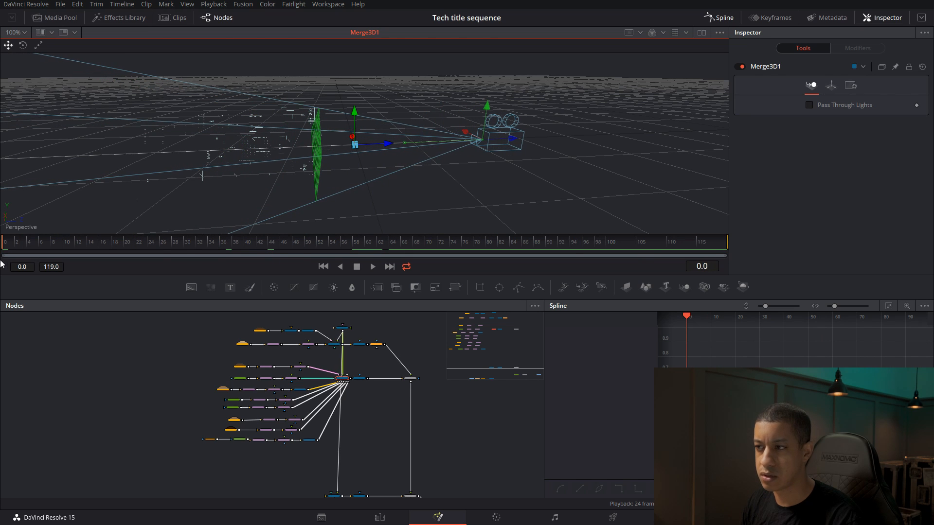
At frame 0, pull Camera3D1 back from the particles to a Z Offset of about 2.065
click(342, 329)
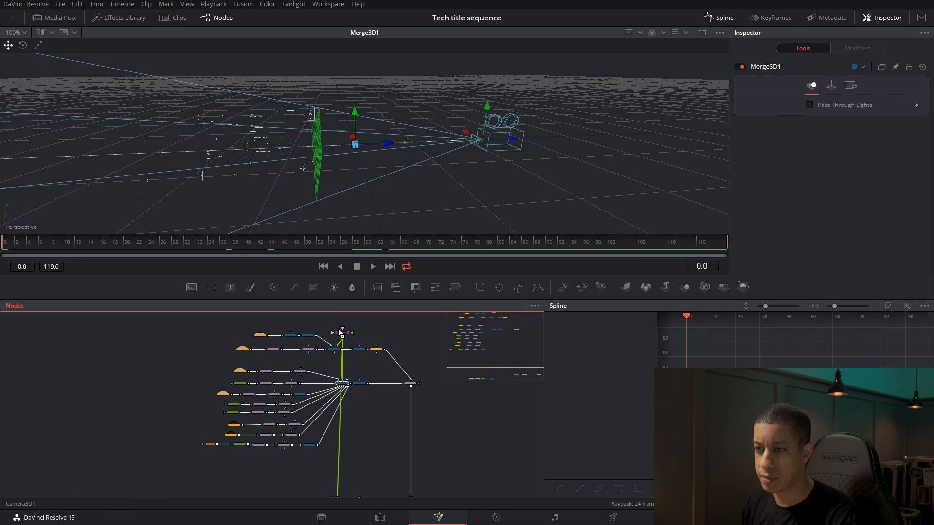
click(831, 86)
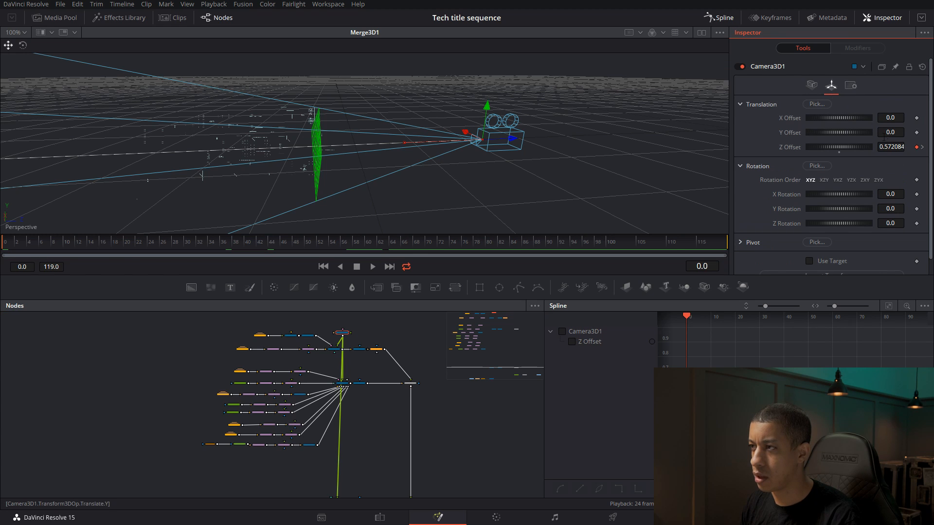
drag(511, 141, 773, 123)
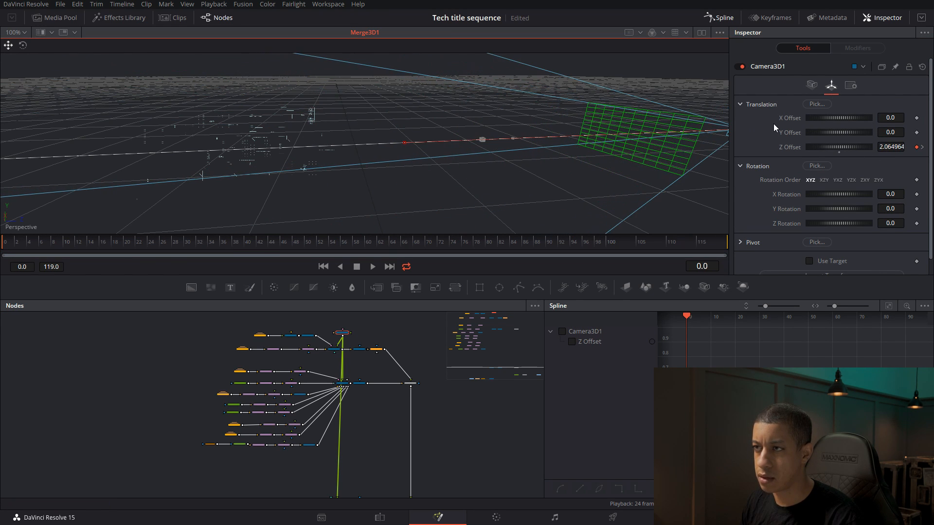
drag(620, 201, 593, 182)
scroll(595, 175, down, 2)
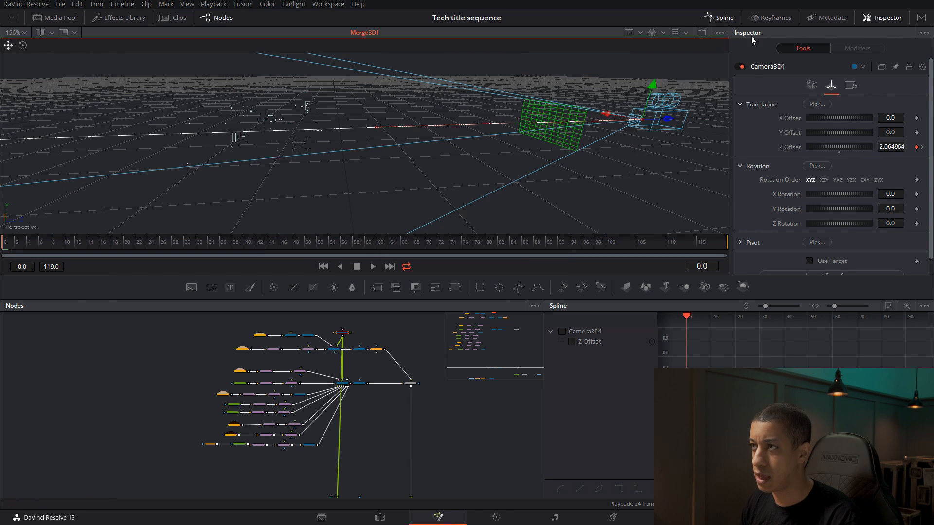
Smooth Camera3D1's Z Offset curve with Ease In 100 and Ease Out 50, scrub the move and return to frame 0
click(587, 343)
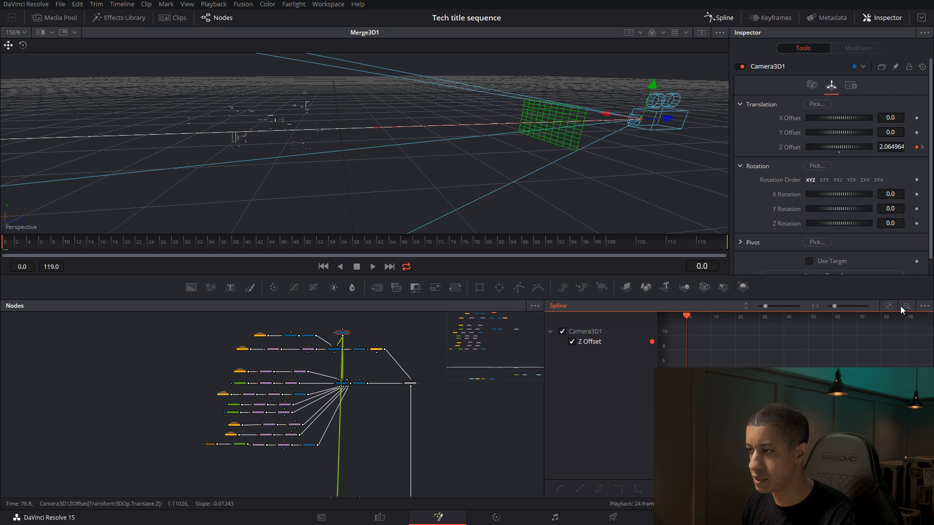
drag(915, 436, 887, 468)
key(s)
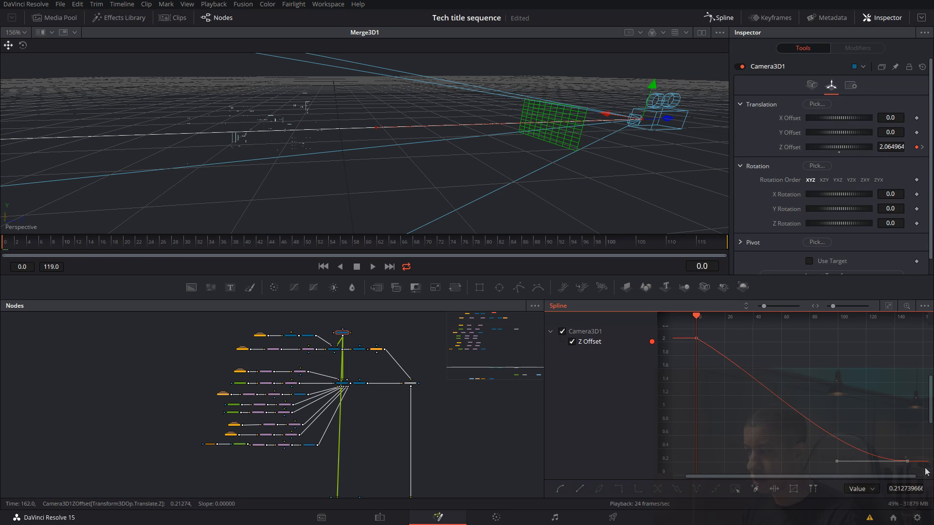
key(t)
drag(836, 320, 836, 318)
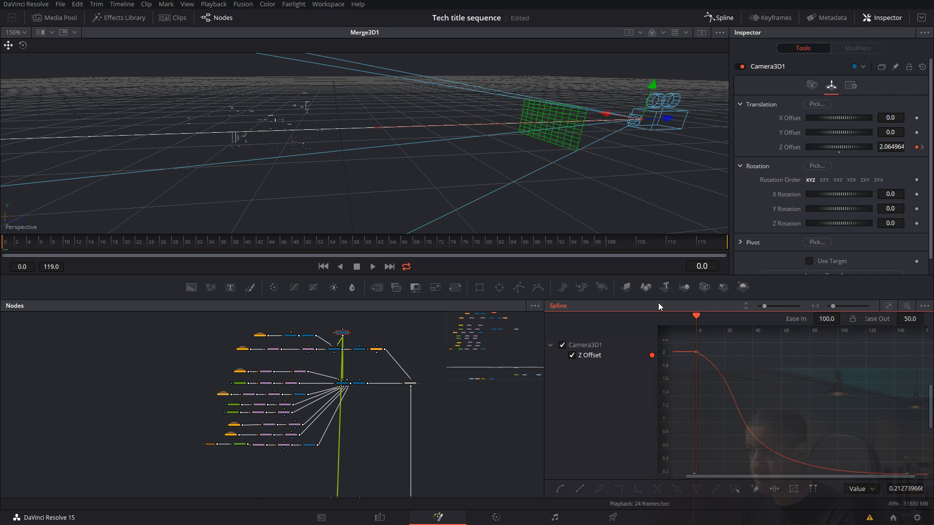
drag(93, 242, 44, 269)
drag(171, 398, 221, 401)
click(2, 242)
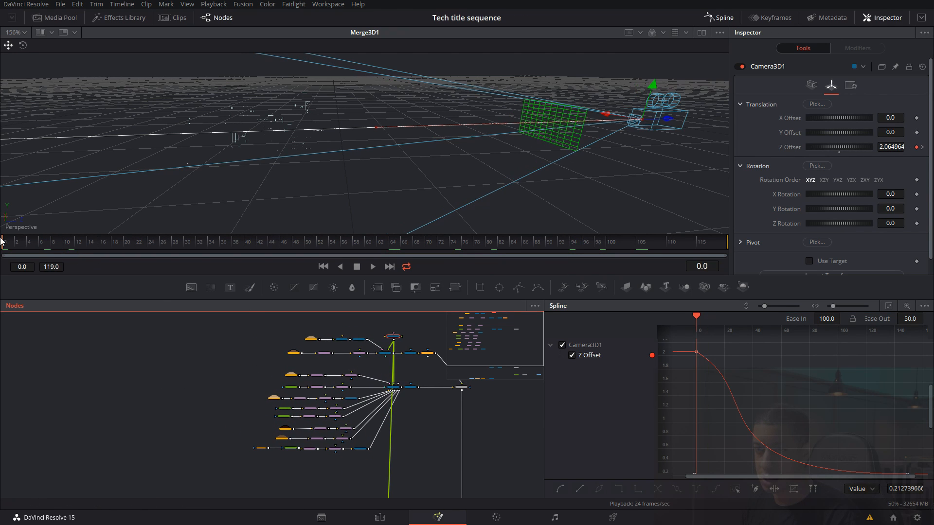
Extend pEmitter1_1's cube region to a depth of 1.2 and move it toward the camera to a Z Offset of about 0.141
scroll(279, 371, up, 2)
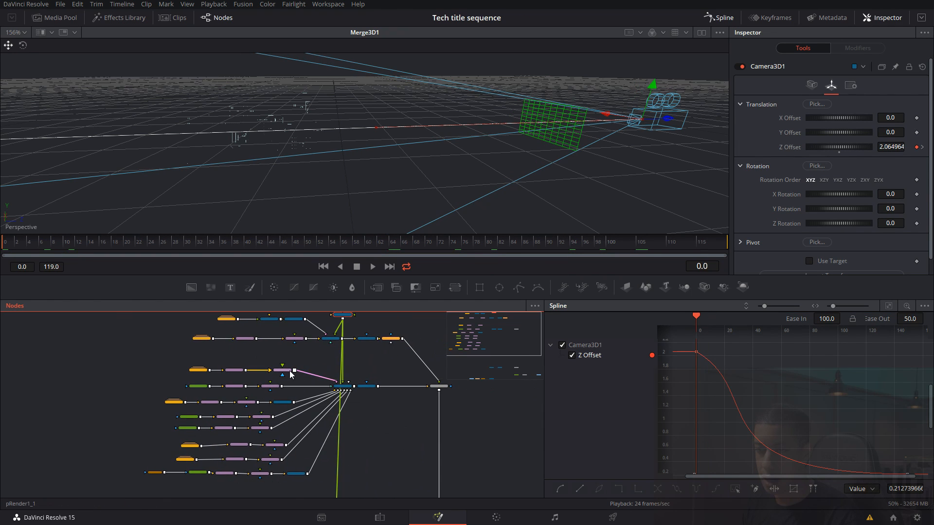
click(234, 371)
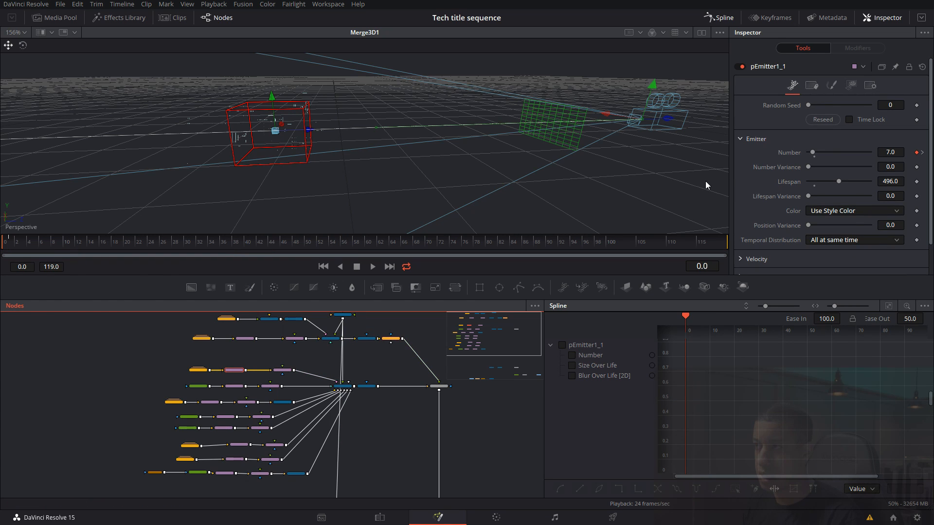
click(851, 86)
drag(830, 180, 848, 180)
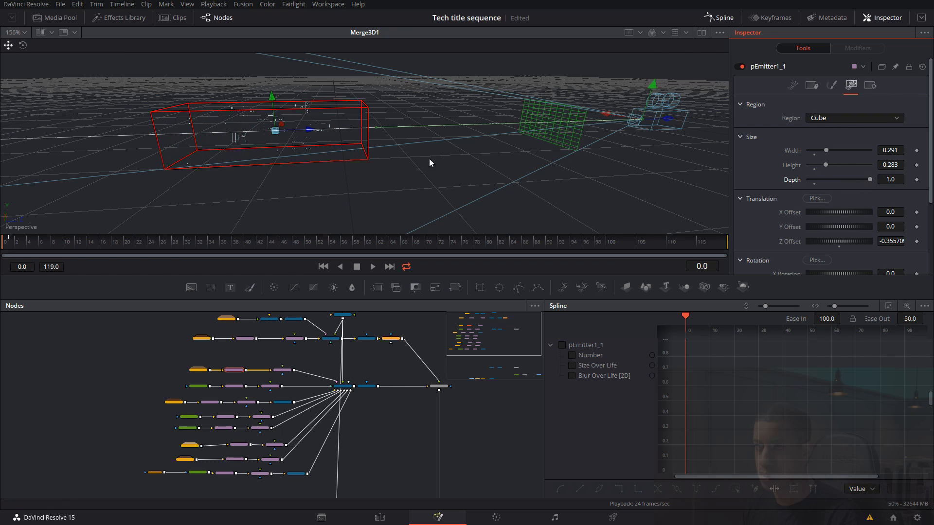
drag(305, 130, 386, 131)
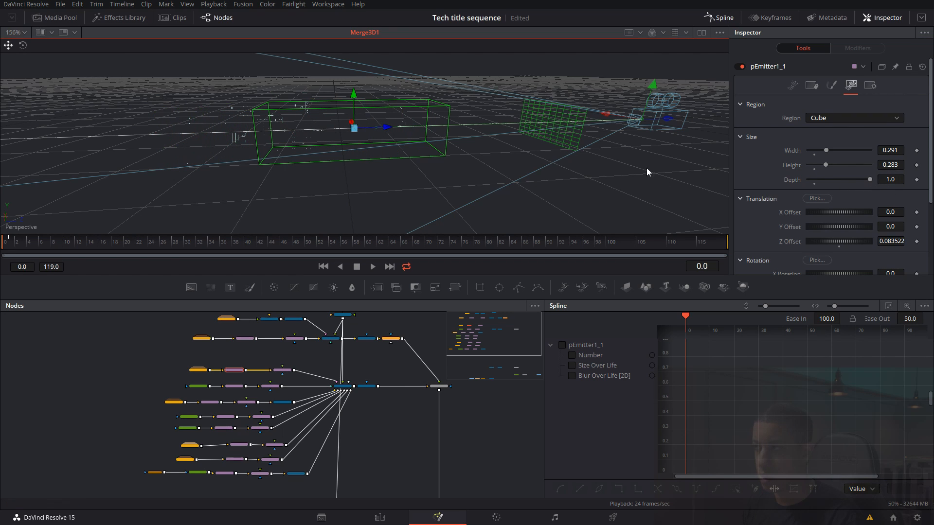
click(891, 180)
key(BackSpace)
text(2)
key(Tab)
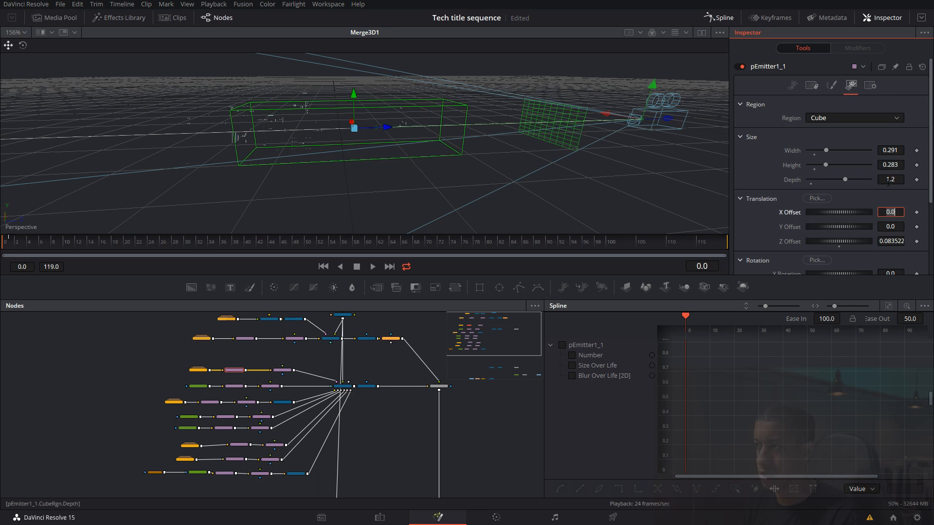
mouse_move(390, 130)
mouse_down()
mouse_move(413, 127)
mouse_move(401, 128)
mouse_up()
Increase pEmitter1_1's cube region depth to 1.6 and move the region farther toward the camera along Z
click(894, 180)
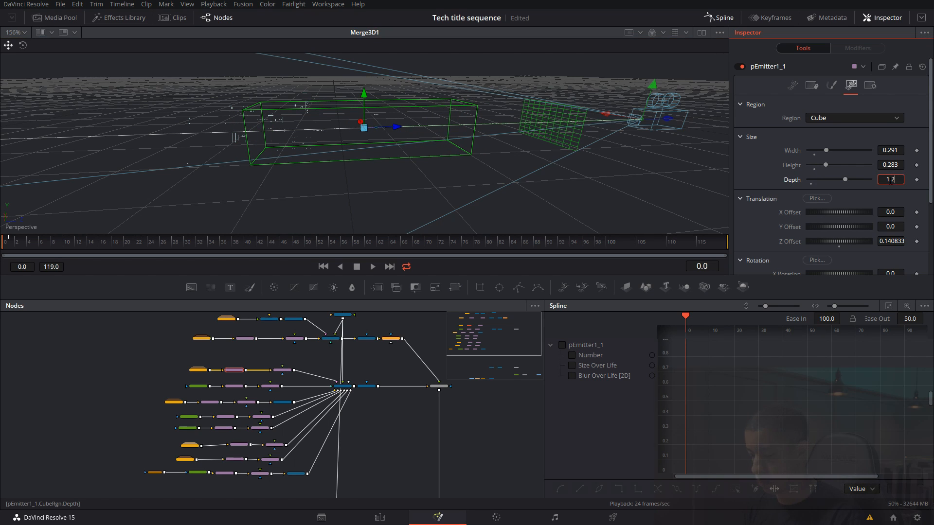
text(6)
key(Tab)
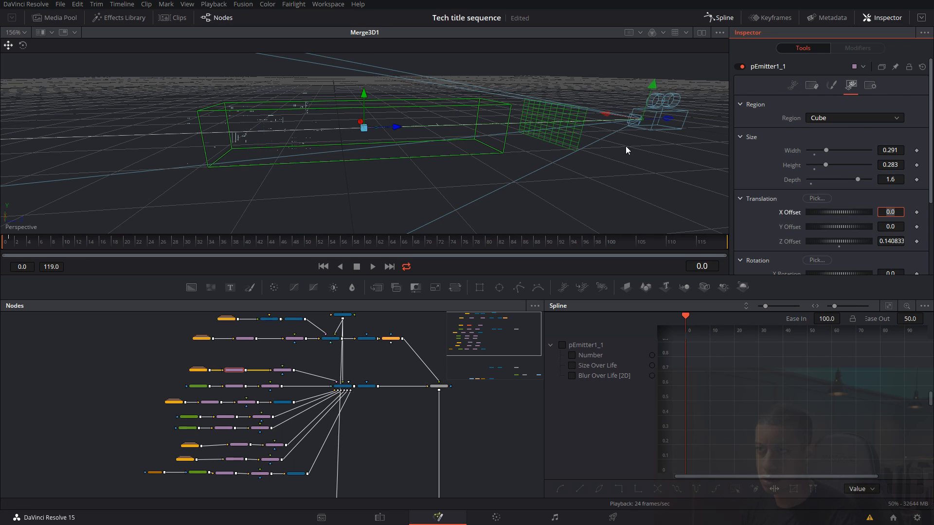
drag(390, 131, 449, 136)
mouse_move(586, 186)
mouse_down()
mouse_move(518, 191)
mouse_move(580, 180)
mouse_up()
Go through the other Merge3D1 emitters, check their cube regions against the camera from the side, and save the project
click(225, 417)
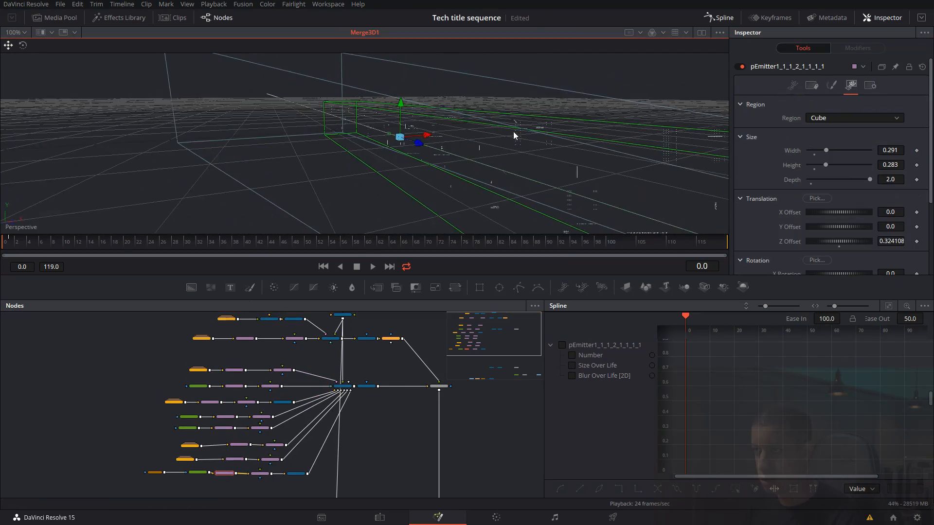
scroll(515, 131, down, 3)
drag(450, 185, 610, 197)
key(ctrl+s)
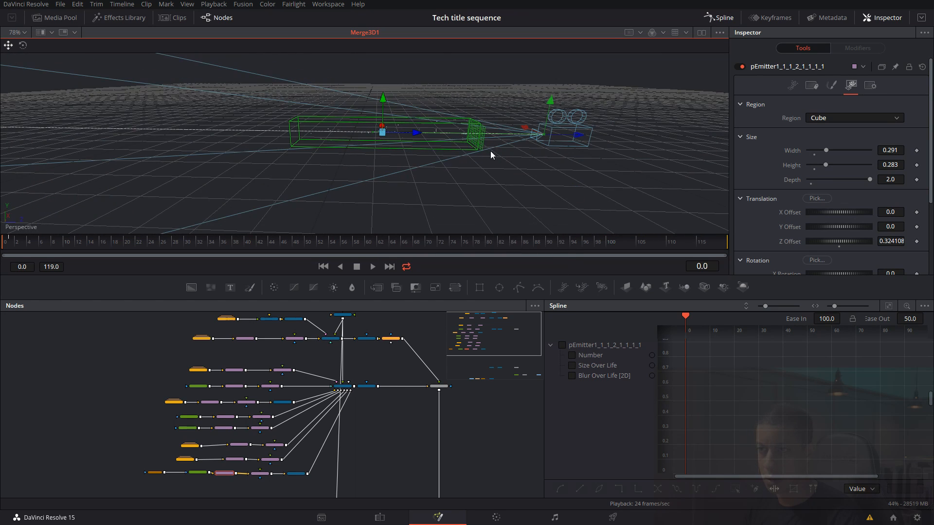
Show MediaOut1 in the viewer, save the project and check the composite at frame 10
drag(489, 474, 407, 462)
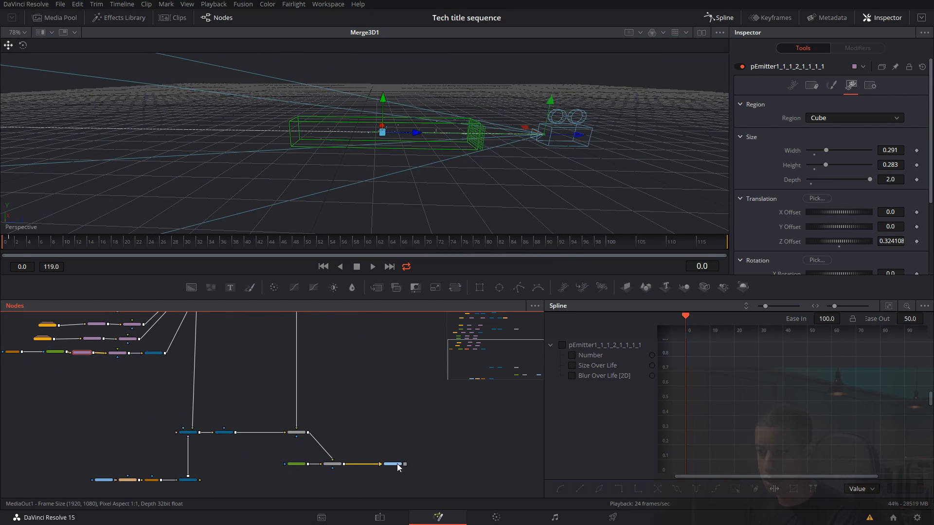
key(2)
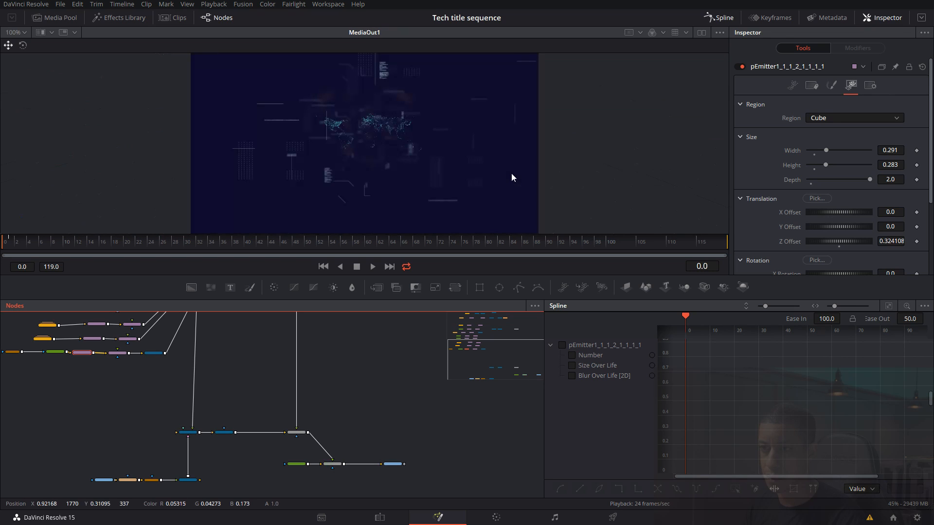
key(ctrl+s)
click(29, 244)
drag(65, 243, 70, 244)
Select pEmitter1 in the Group1 branch and show Merge3D1 in the viewer
drag(298, 428, 331, 459)
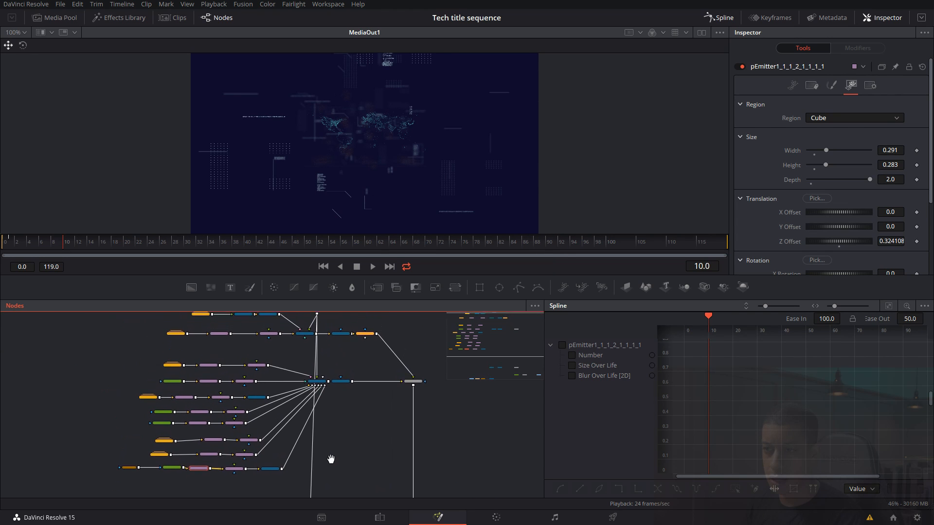
scroll(306, 345, up, 5)
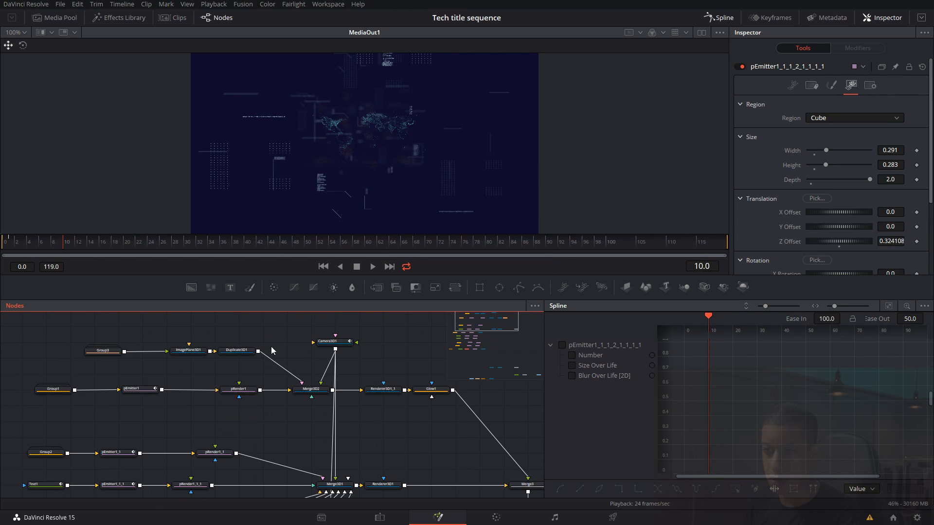
click(145, 390)
drag(302, 429, 293, 408)
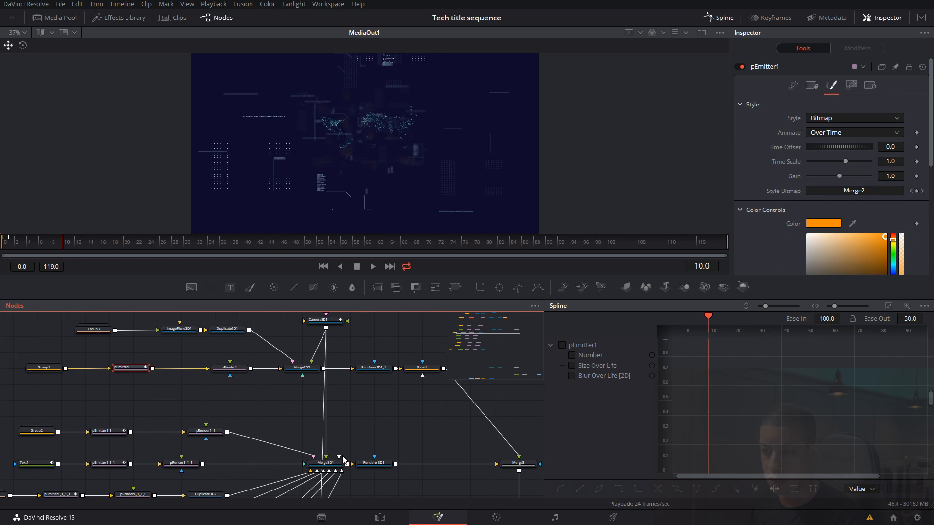
drag(335, 463, 343, 200)
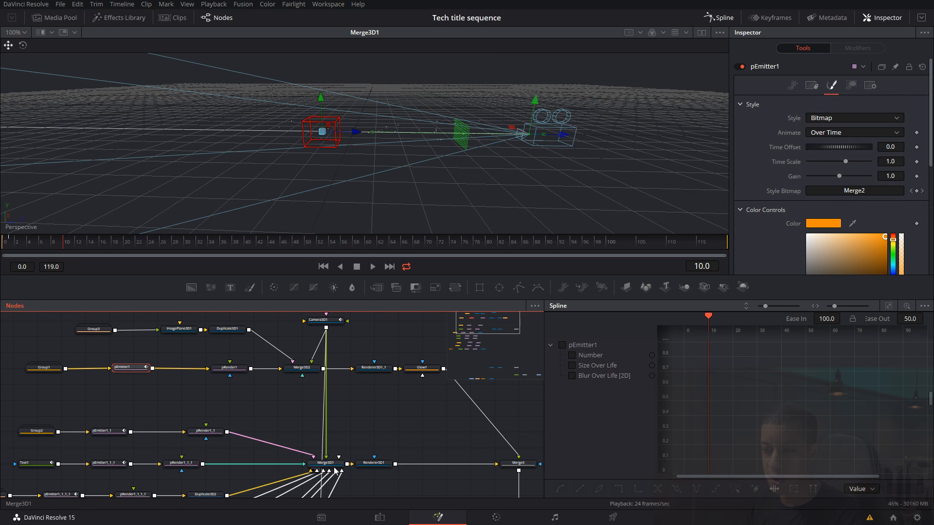
drag(258, 412, 311, 432)
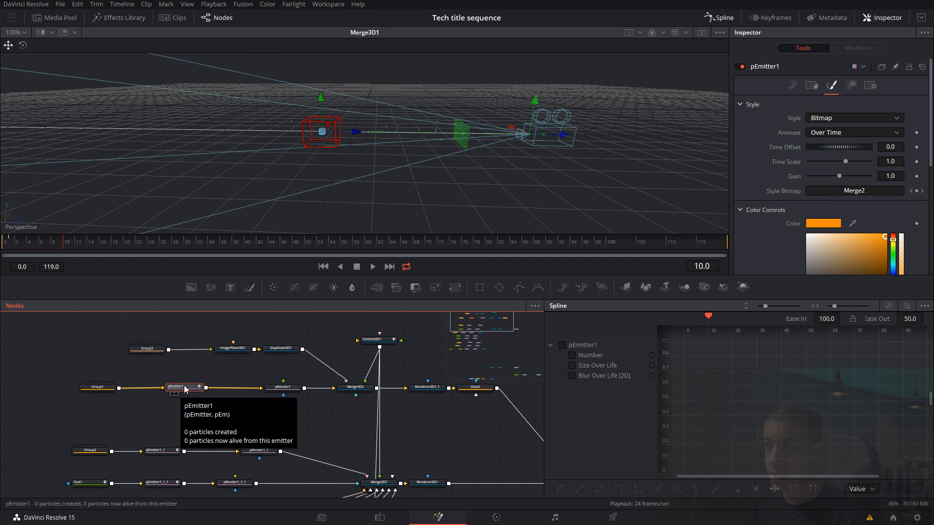
Set pEmitter1's cube region depth to 2.0 and move it toward the camera to a Z Offset of about 0.176
click(850, 85)
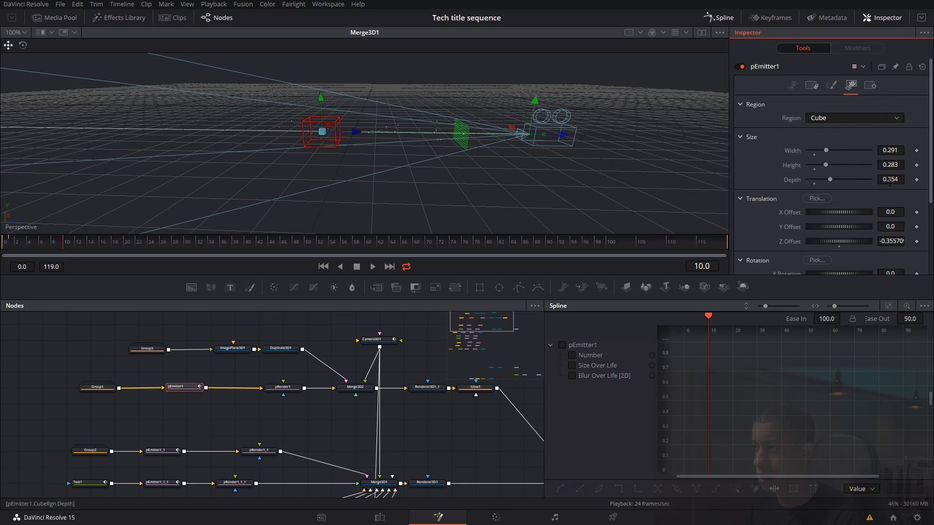
click(900, 180)
text(2)
key(Tab)
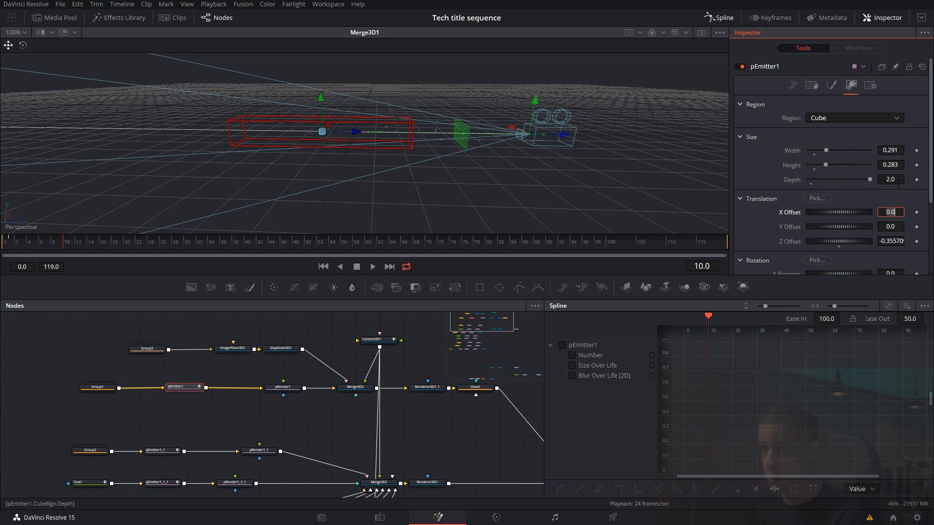
drag(357, 133, 401, 139)
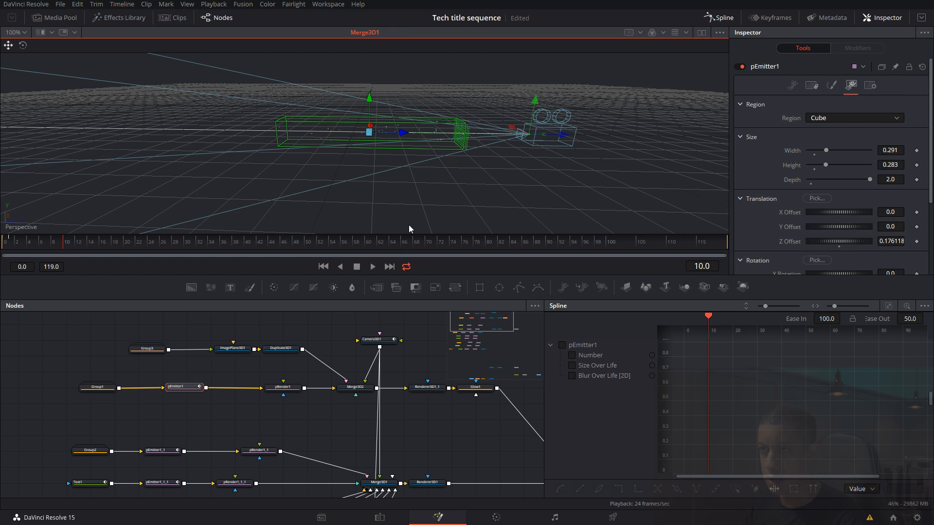
Check pEmitter1's region against the camera in the Merge3D2 and Merge3D1 views, and save the project
click(343, 394)
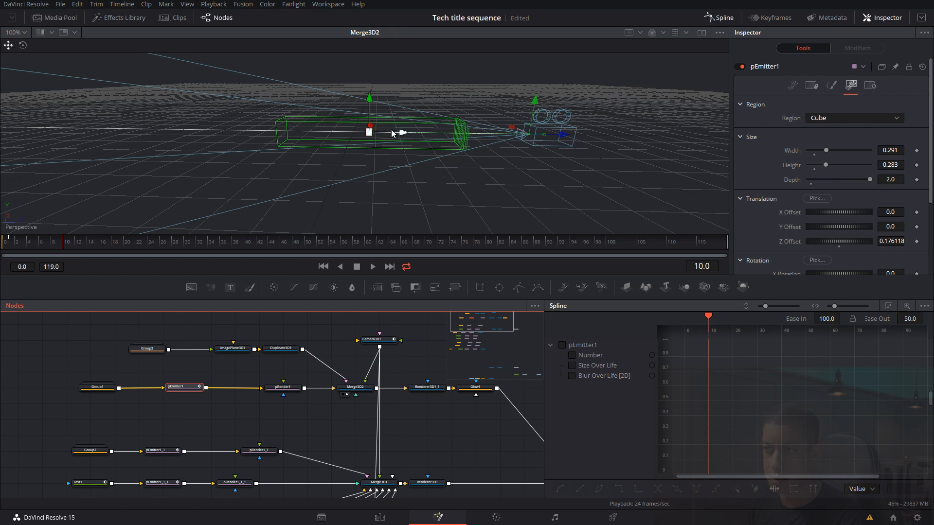
click(368, 490)
drag(301, 211, 261, 141)
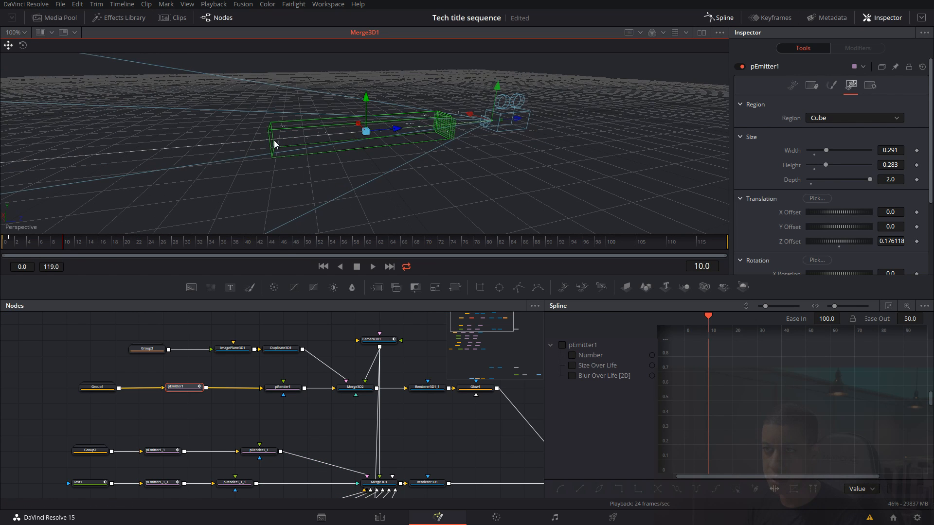
drag(444, 131, 439, 138)
middle_click(334, 432)
key(ctrl+s)
drag(318, 429, 283, 403)
key(ctrl+s)
Show MediaOut1 in the viewer and scrub the composite up to about frame 47 and back to frame 0
drag(397, 409, 354, 401)
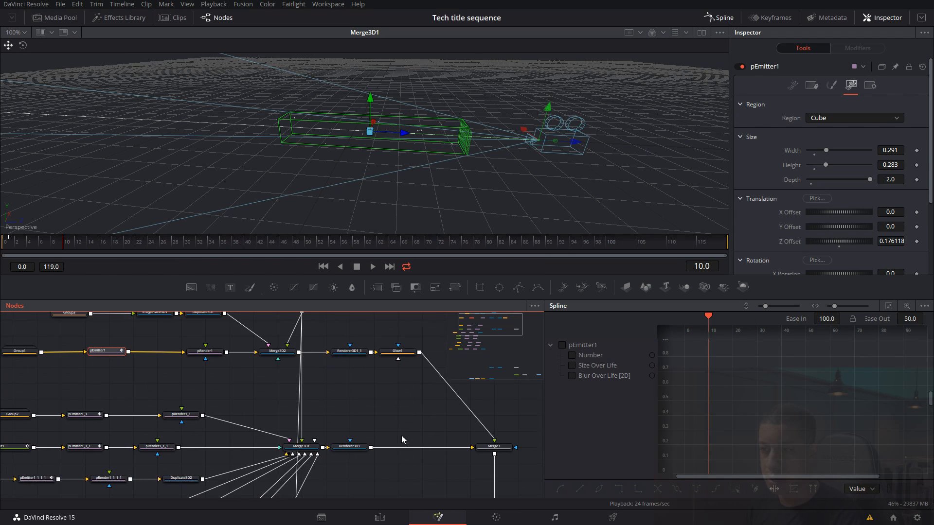
drag(401, 435, 328, 379)
scroll(369, 438, down, 5)
drag(367, 440, 340, 369)
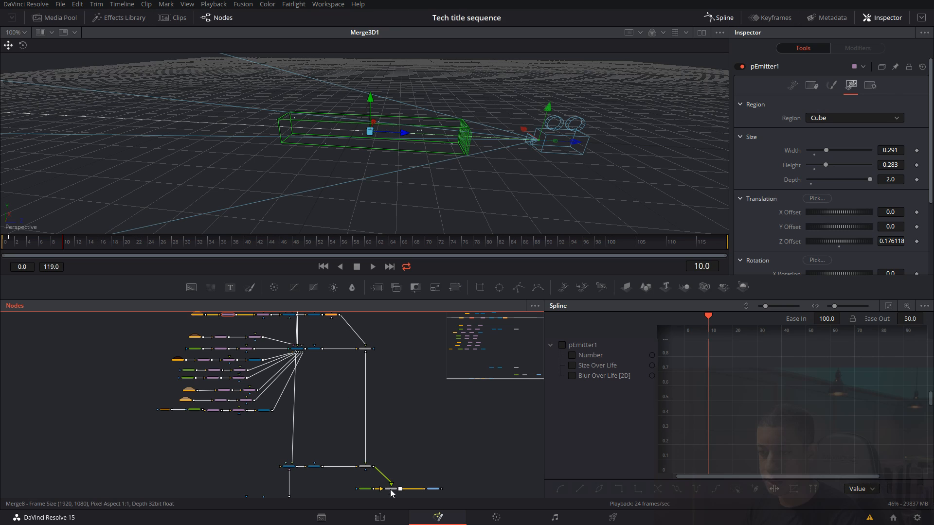
drag(428, 489, 389, 160)
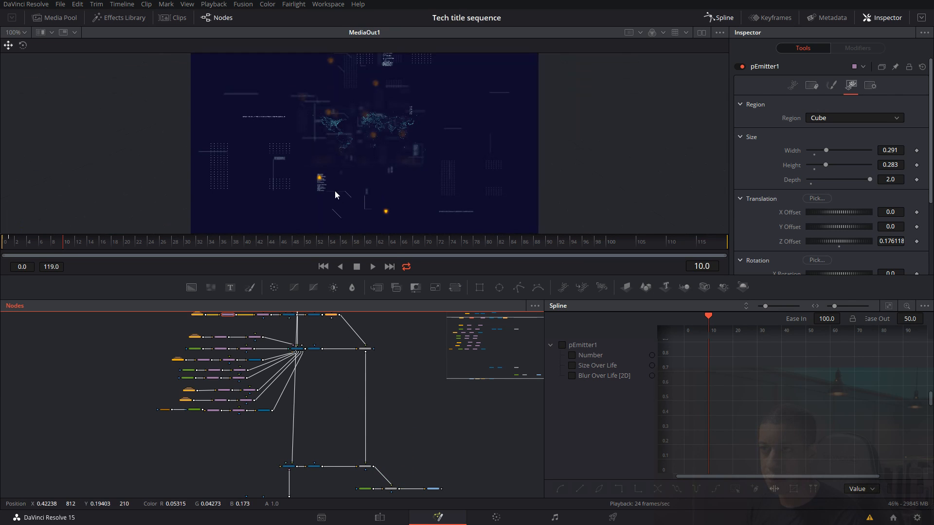
drag(37, 244, 22, 248)
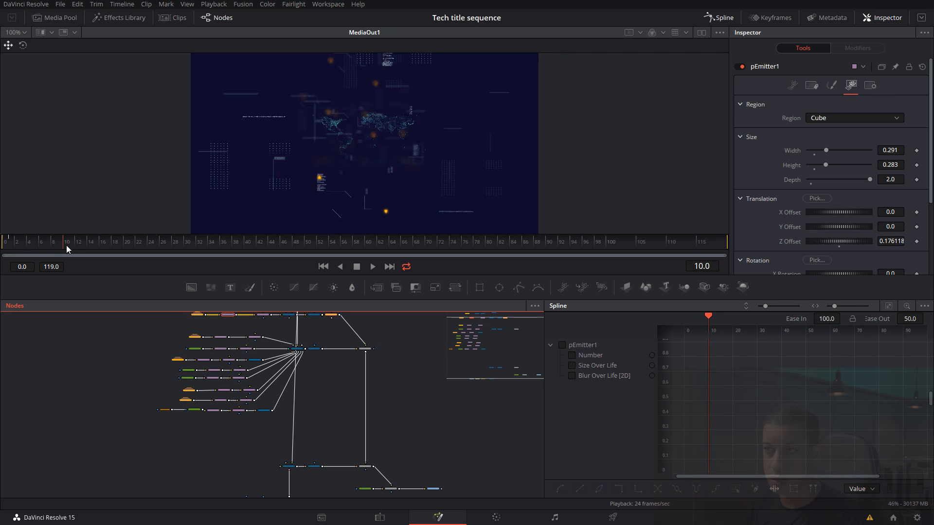
drag(80, 246, 121, 244)
drag(208, 241, 294, 243)
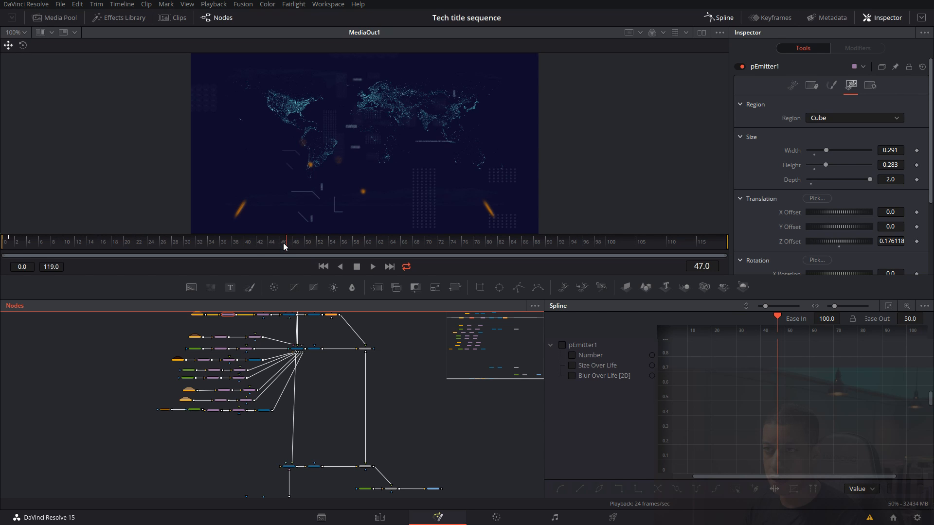
drag(272, 244, 1, 246)
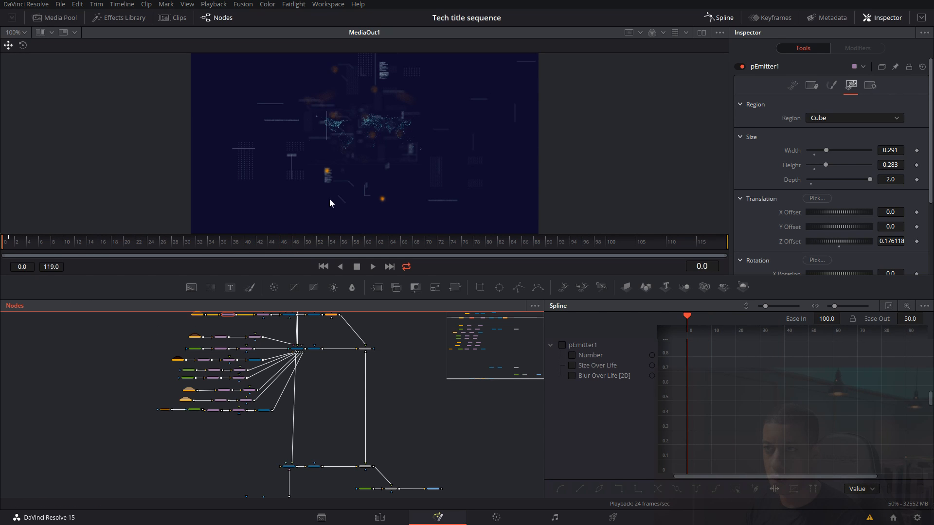
Select ImagePlane3D2 in the MediaIn1 world map branch and set its locked transform scale to about 1.097
scroll(249, 343, down, 4)
drag(243, 348, 236, 323)
scroll(263, 366, up, 4)
drag(334, 432, 279, 398)
scroll(280, 408, up, 4)
drag(316, 445, 267, 406)
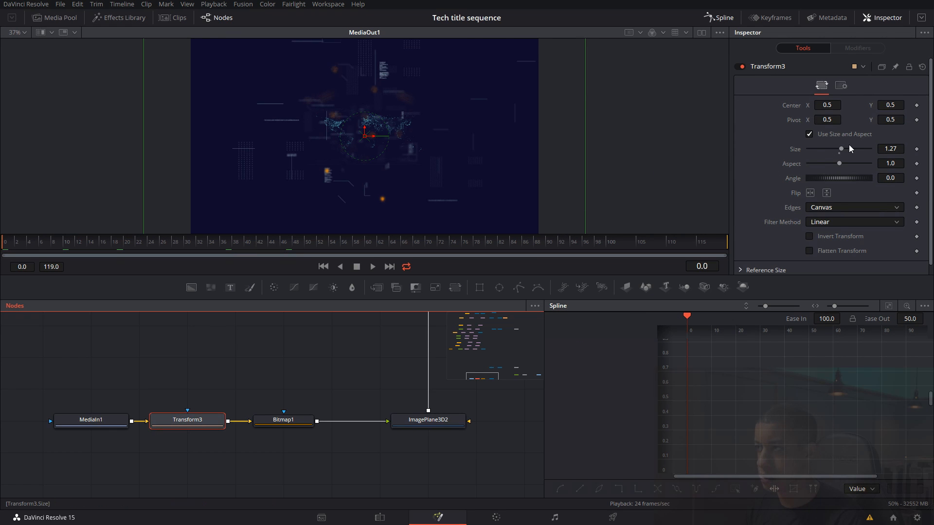
click(445, 418)
click(841, 85)
scroll(863, 214, down, 3)
drag(813, 224, 891, 232)
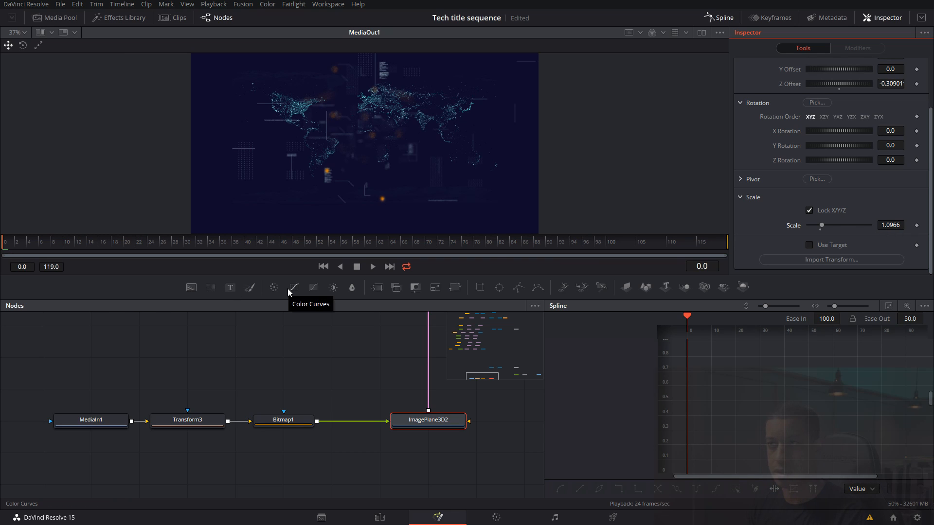
Compare the map at frames 119 and 0, and set ImagePlane3D2's scale to about 1.418
drag(99, 247, 738, 245)
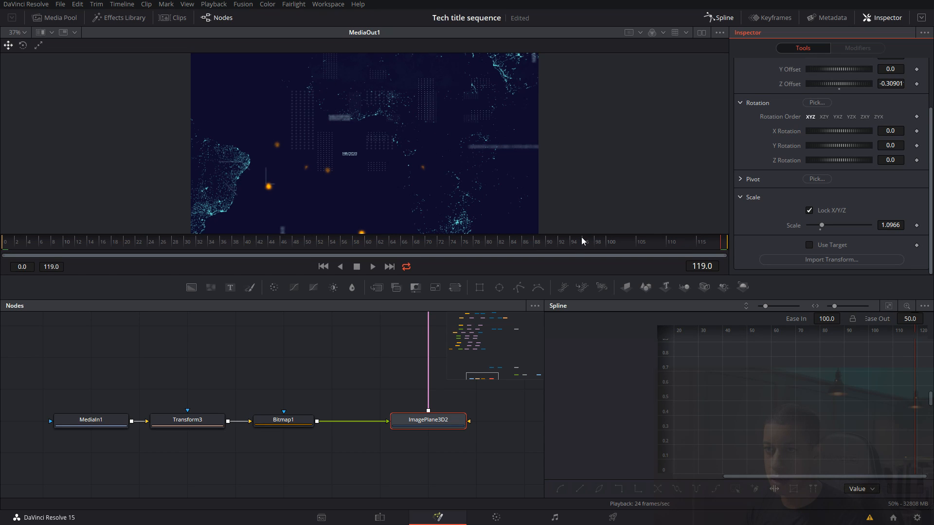
click(820, 231)
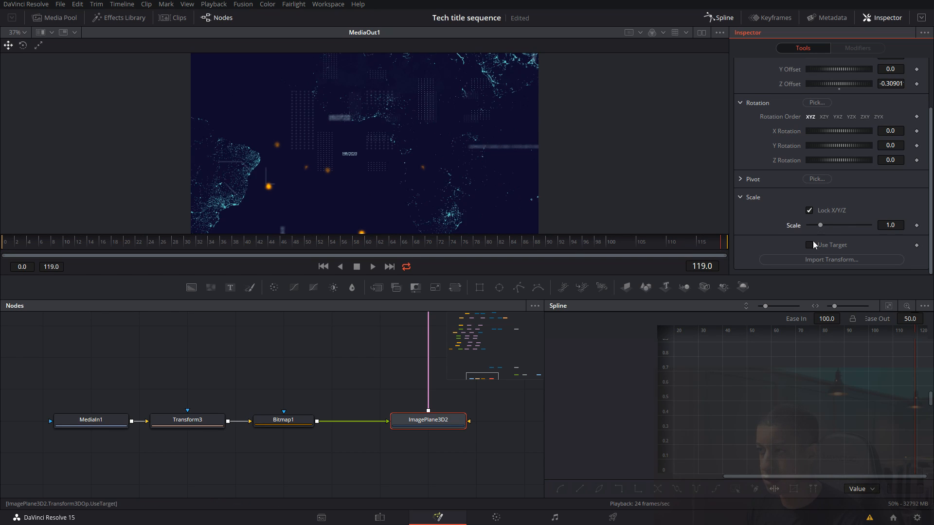
drag(452, 245, 1, 249)
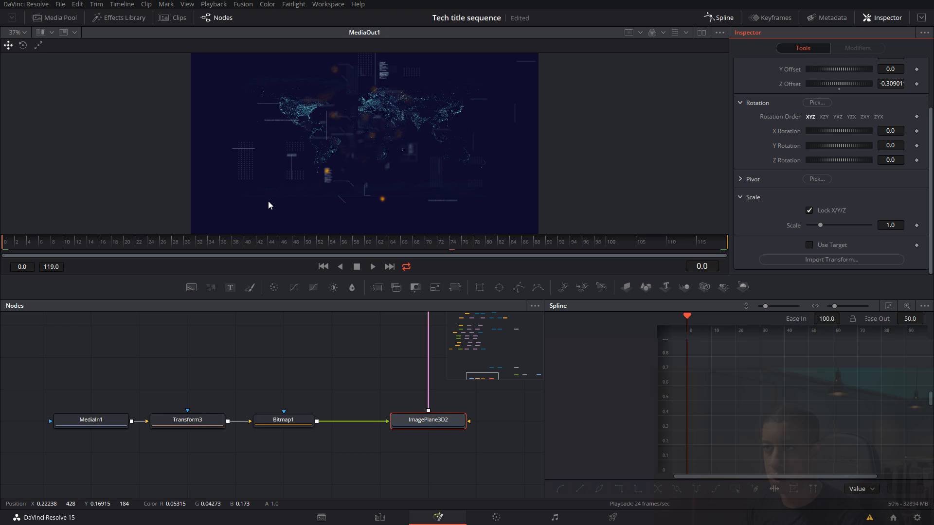
drag(821, 225, 826, 225)
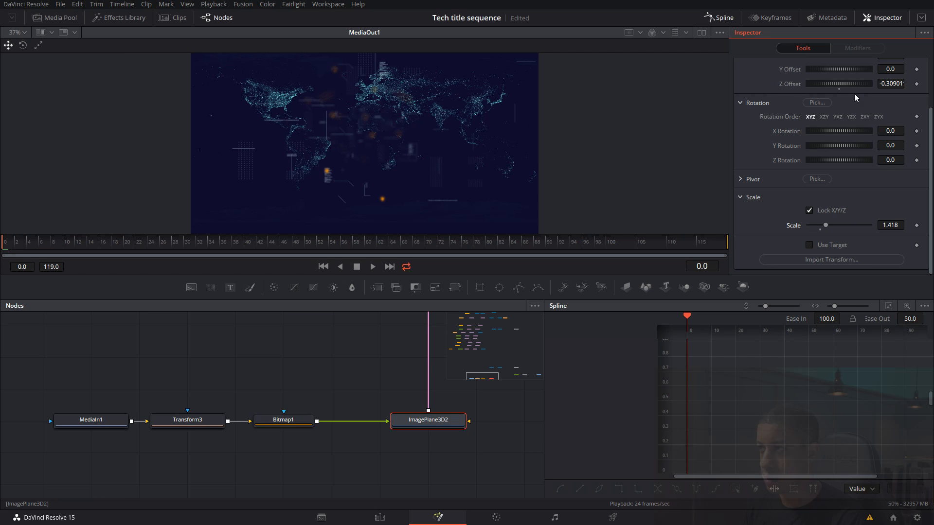
Set ImagePlane3D2's Y Offset to about -0.055 and scrub the composite to check the map, ending at frame 0
scroll(851, 98, up, 2)
mouse_move(841, 115)
mouse_down()
mouse_move(839, 127)
mouse_move(853, 127)
mouse_up()
click(839, 118)
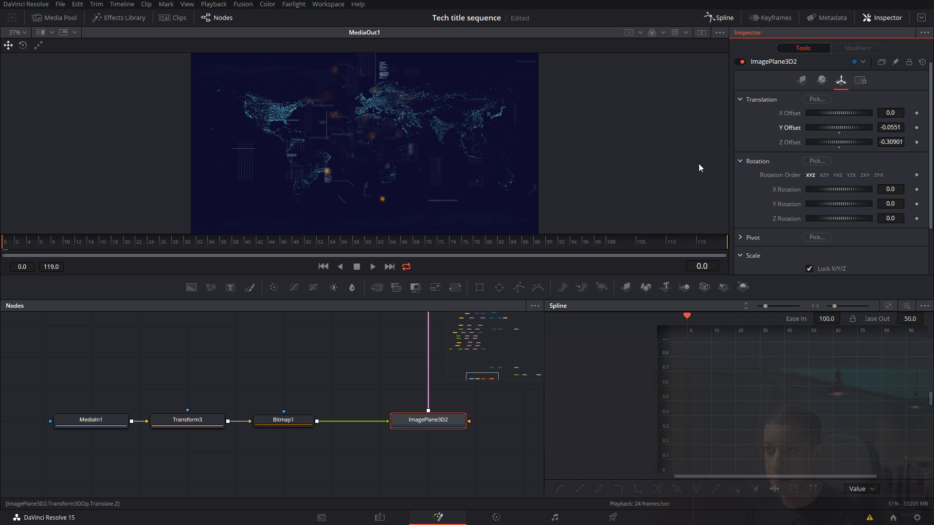
mouse_move(364, 246)
mouse_down()
mouse_move(729, 249)
mouse_move(244, 247)
mouse_up()
drag(21, 244, 4, 246)
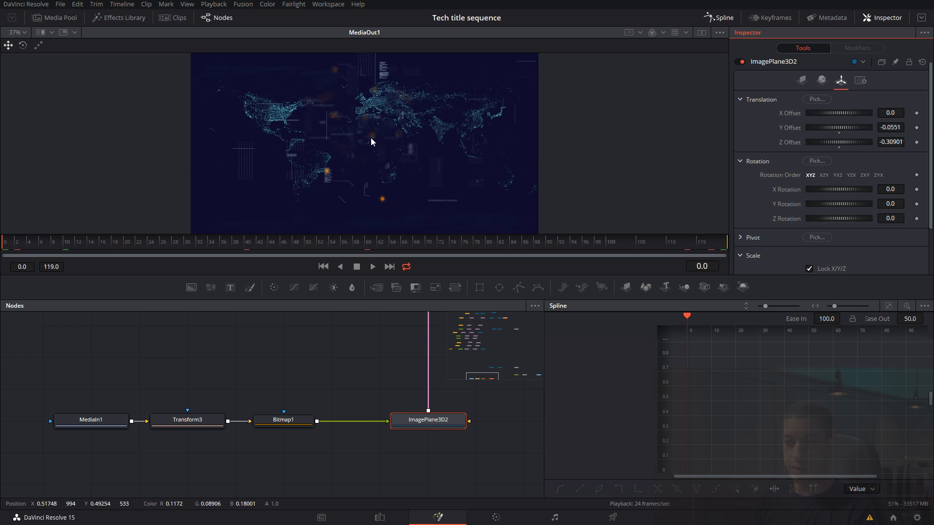
Merge a new text node over Merge8's output, with the text JAYARETV in Futura PT Heavy Italic
scroll(340, 362, down, 4)
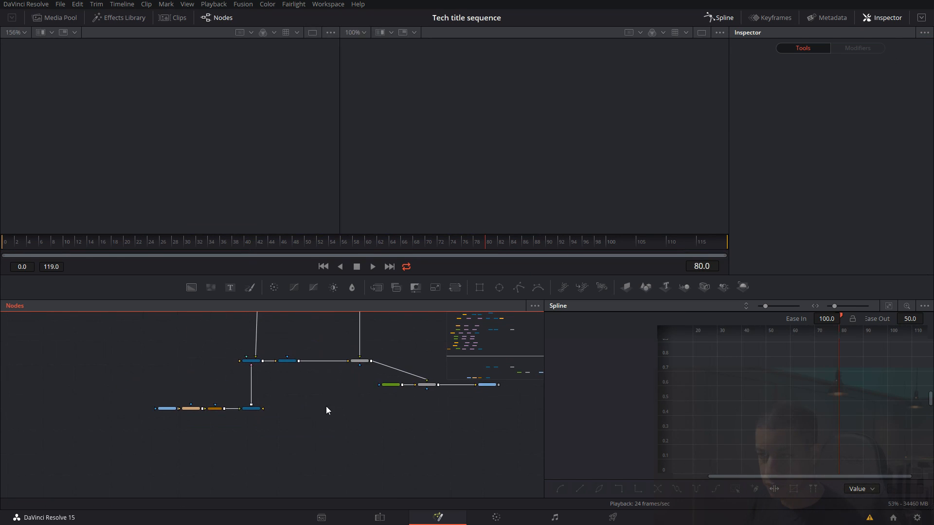
scroll(326, 409, up, 5)
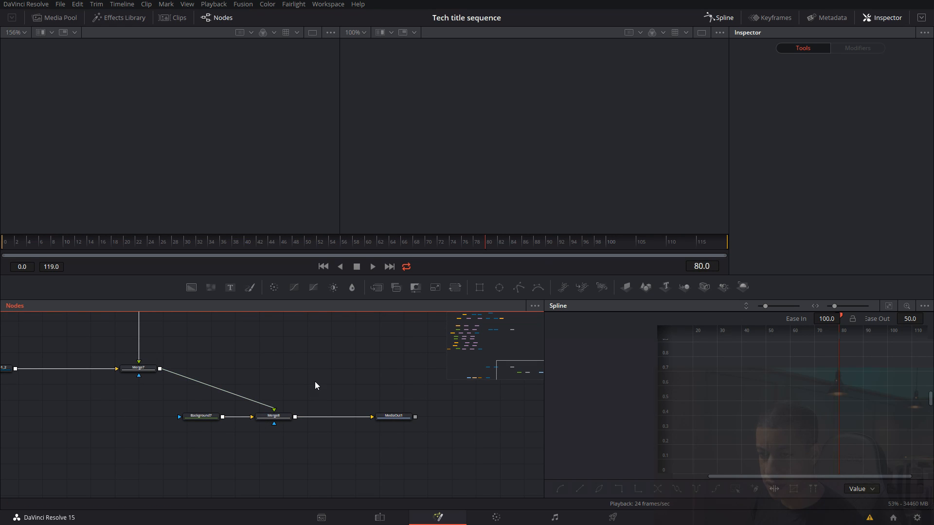
drag(260, 325, 296, 418)
click(841, 162)
text(JAYARETV)
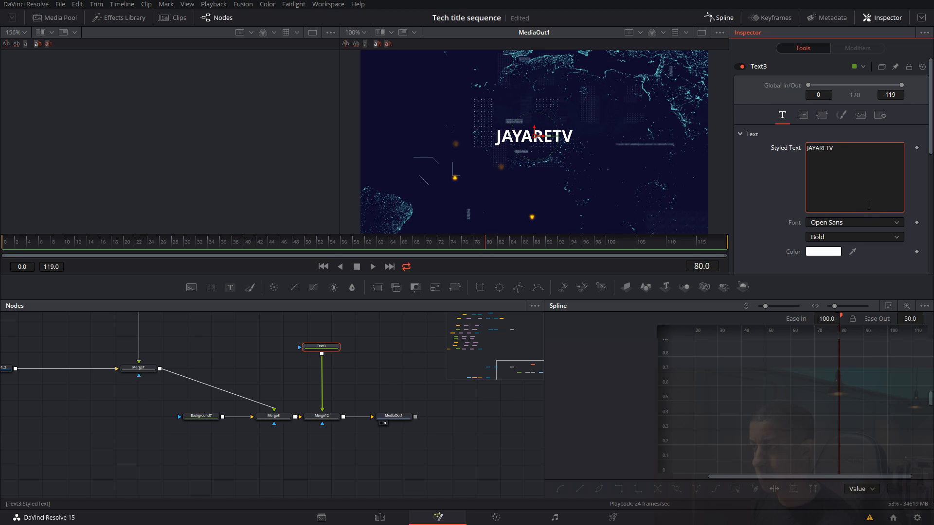
click(861, 223)
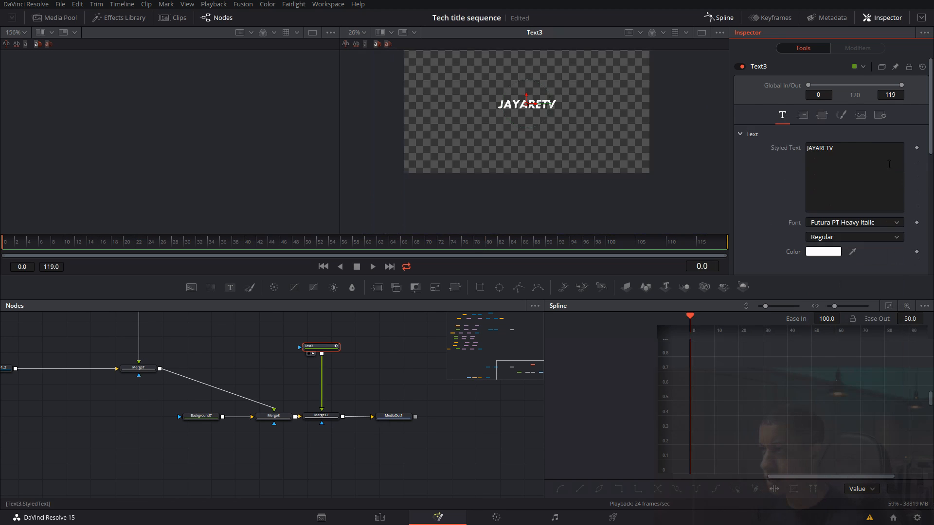
Add a Follower modifier to Text3's styled text and set its delay between characters to 2.0
right_click(850, 184)
click(881, 248)
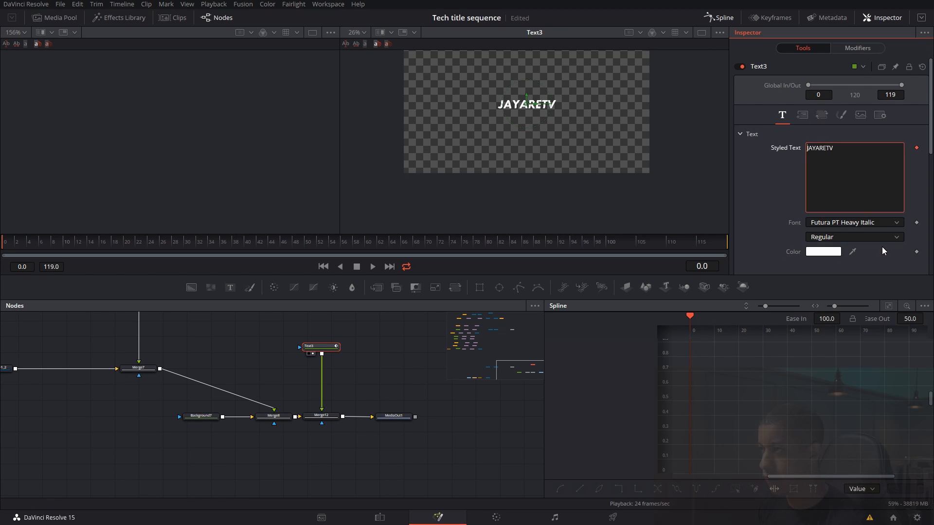
click(874, 51)
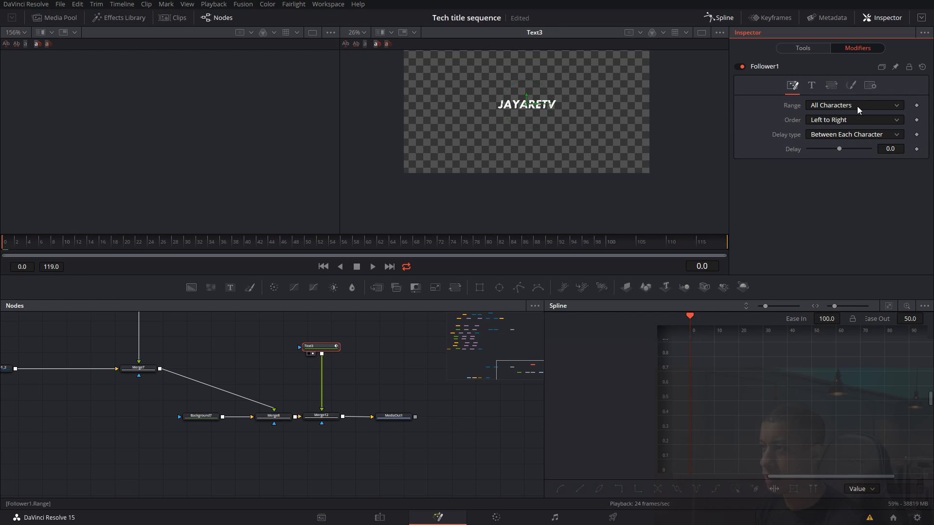
key(Return)
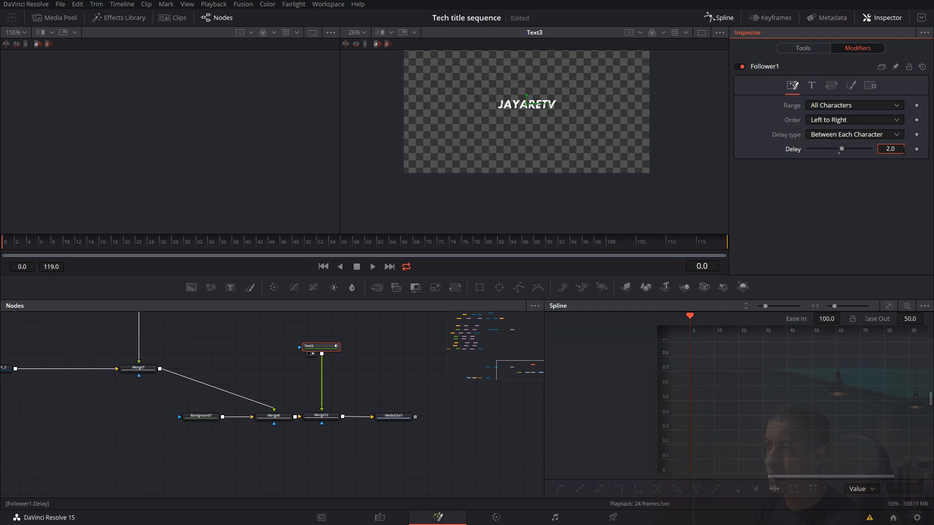
Keyframe the Follower's position Offset at frames 0 and 5, and extend the Inspector to full height
click(850, 85)
scroll(842, 141, down, 5)
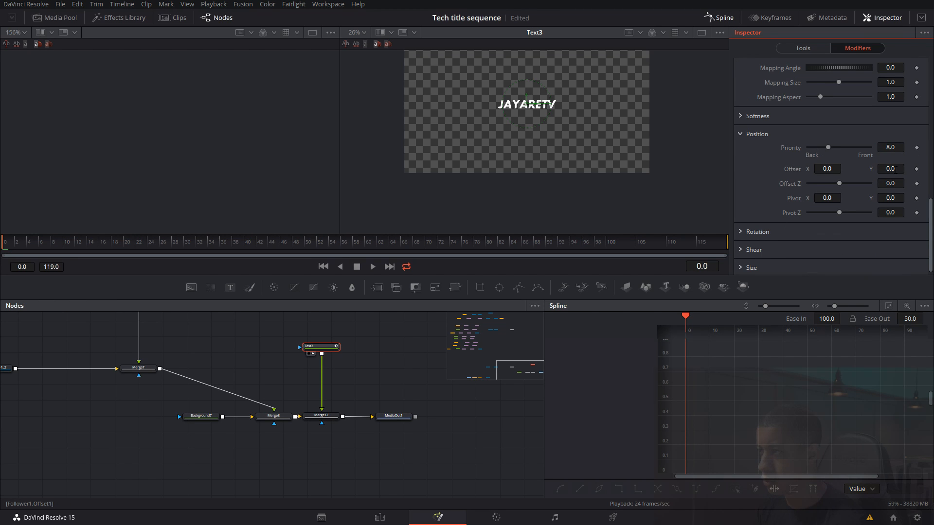
click(916, 169)
drag(50, 245, 78, 246)
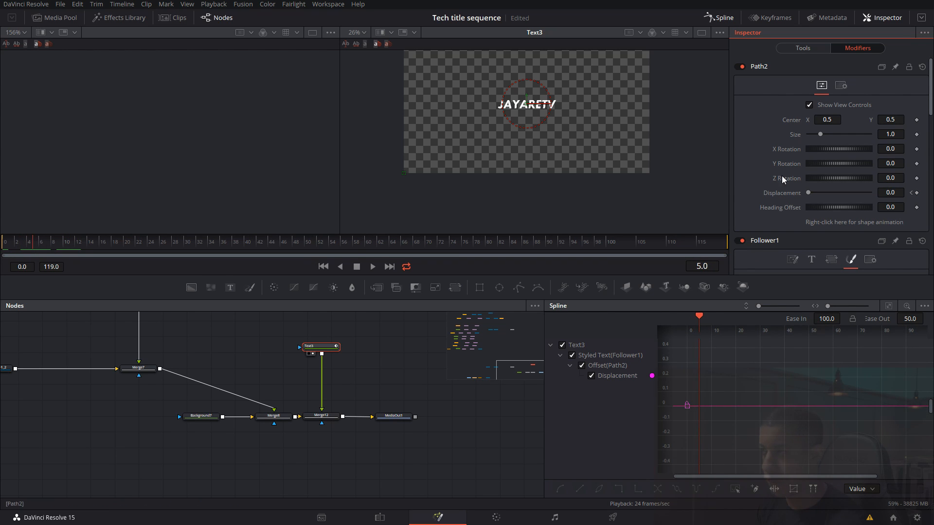
scroll(900, 212, down, 10)
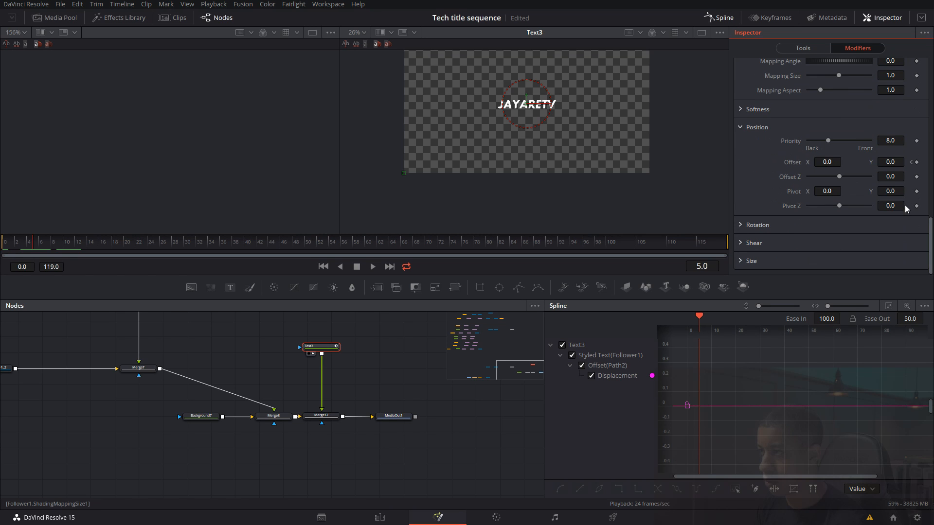
click(916, 162)
click(922, 18)
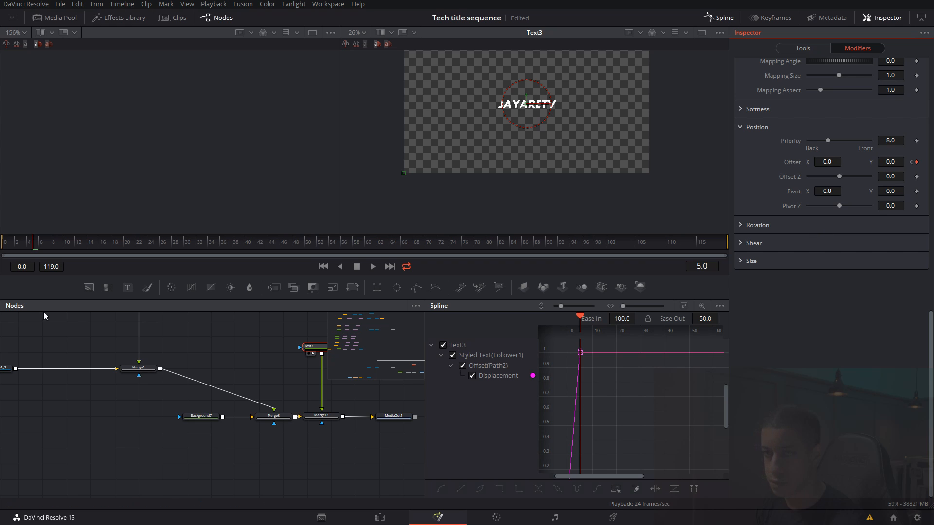
Lower the Follower's Y Offset at frame 0 so each letter starts below its place, and play back the text animation
drag(32, 248, 2, 248)
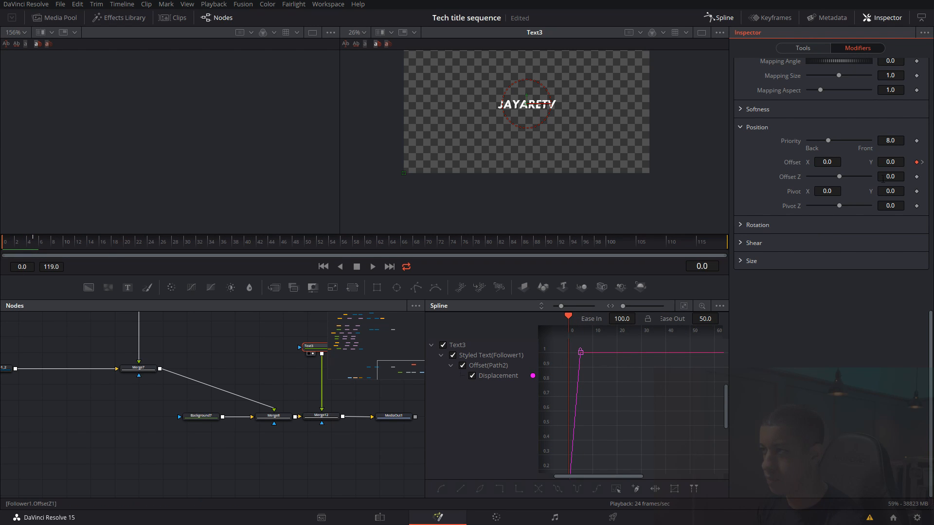
drag(897, 162, 544, 190)
key(space)
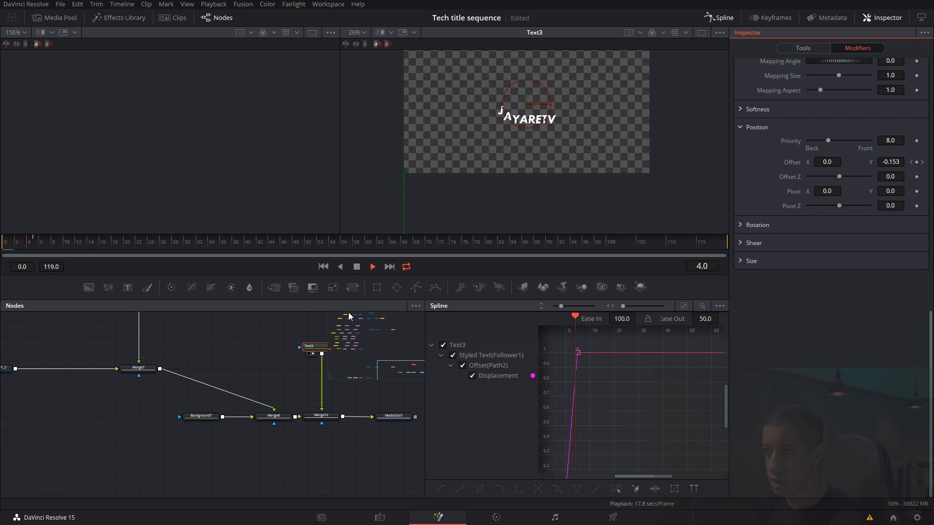
key(space)
drag(68, 249, 1, 249)
key(space)
key(space)
click(34, 249)
Mask Text3 with a rectangle raised to a center Y of 0.7, its lower edge just below the letters, and preview it
drag(254, 360, 197, 374)
drag(376, 287, 267, 360)
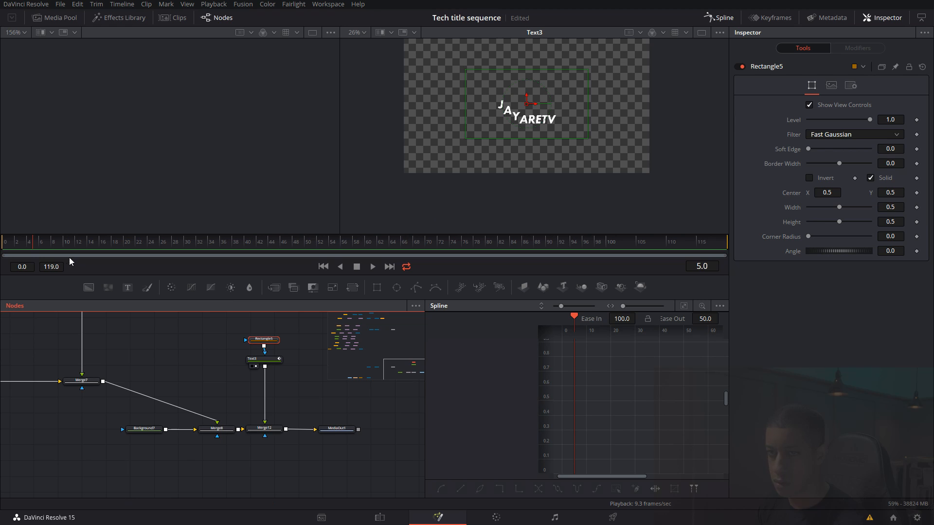
drag(30, 247, 125, 246)
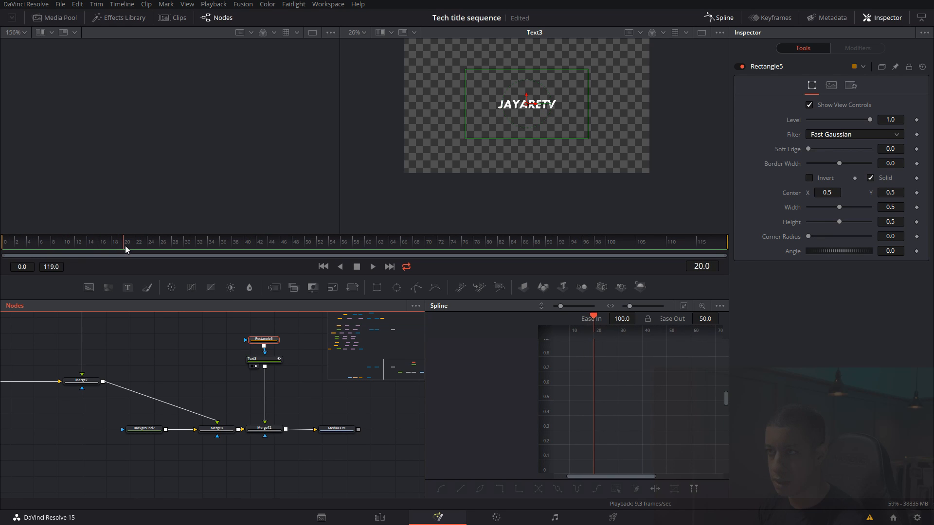
drag(526, 96, 528, 68)
drag(55, 247, 1, 247)
key(space)
key(space)
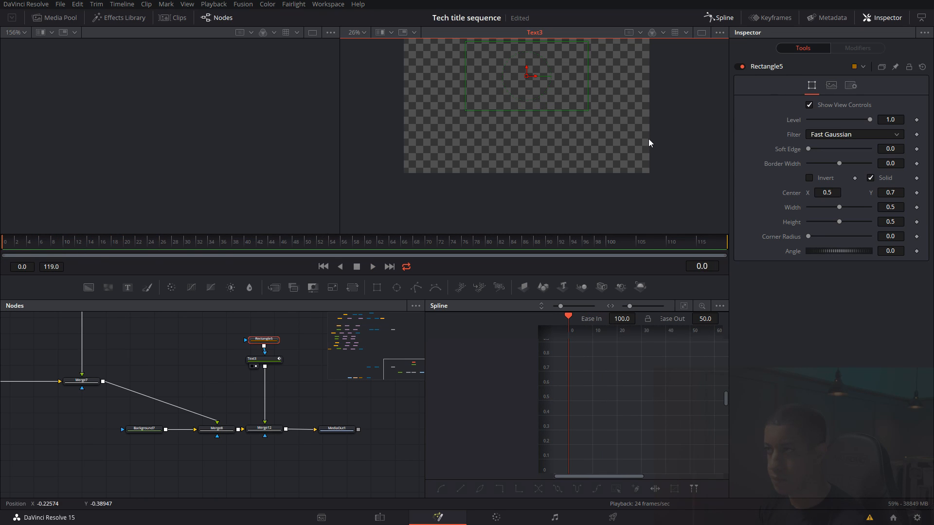
Try motion blur with quality 20 on the rectangle mask and check the letters at frames 9 and 8
click(851, 85)
click(809, 118)
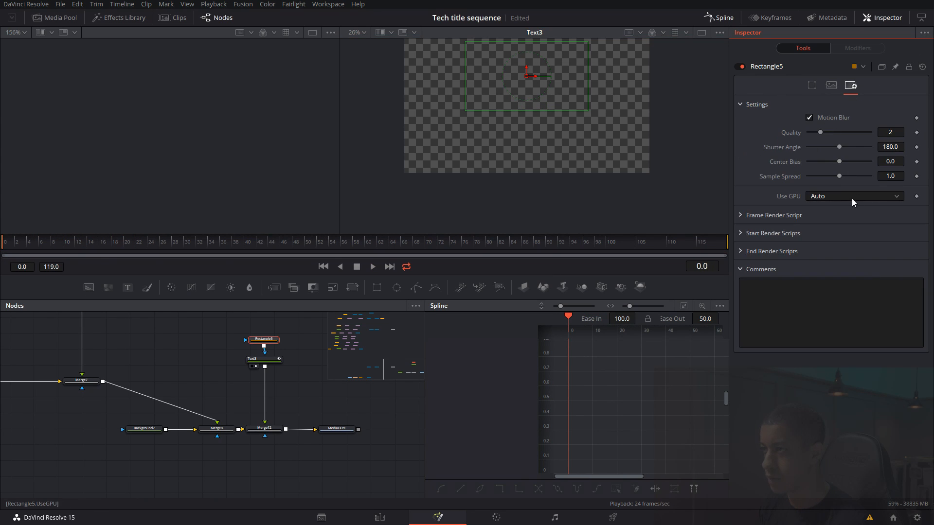
text(0)
key(Tab)
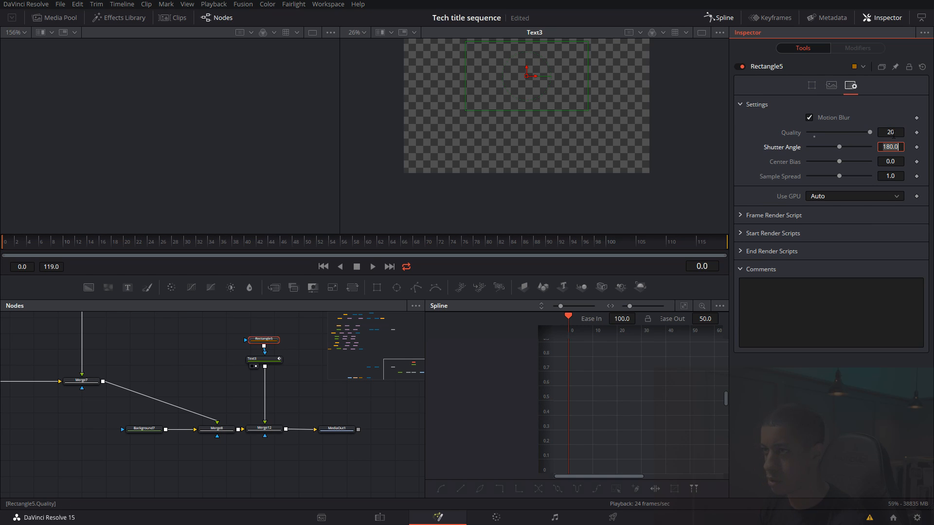
drag(18, 248, 60, 245)
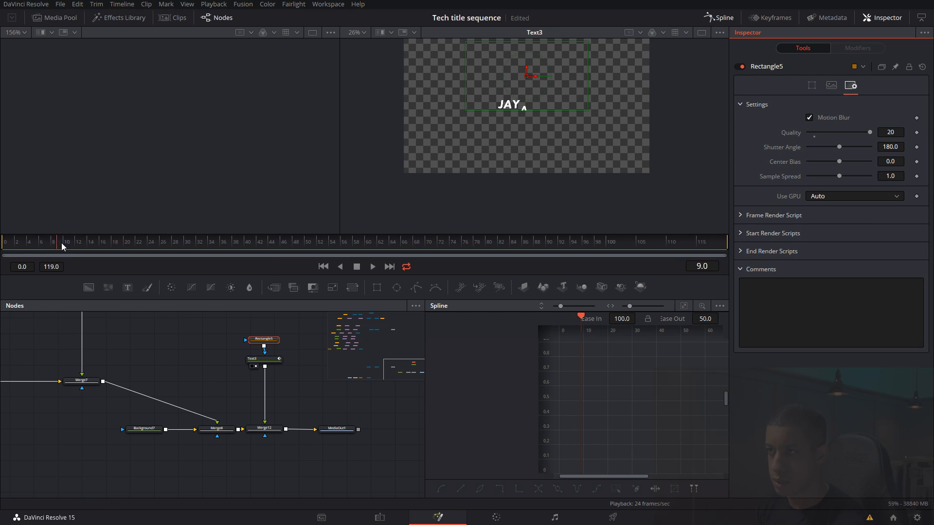
key(Left)
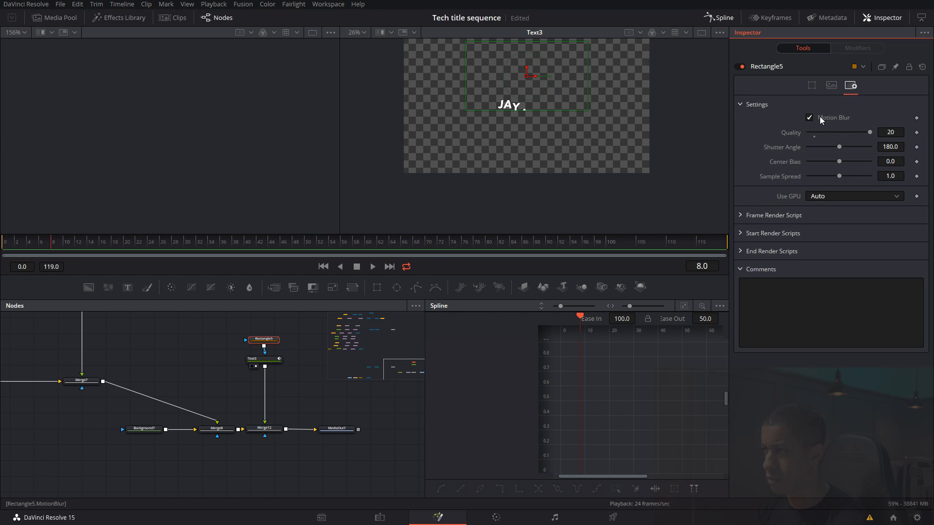
click(820, 117)
Enable motion blur on the Text3 node itself and set its quality to 20
click(264, 359)
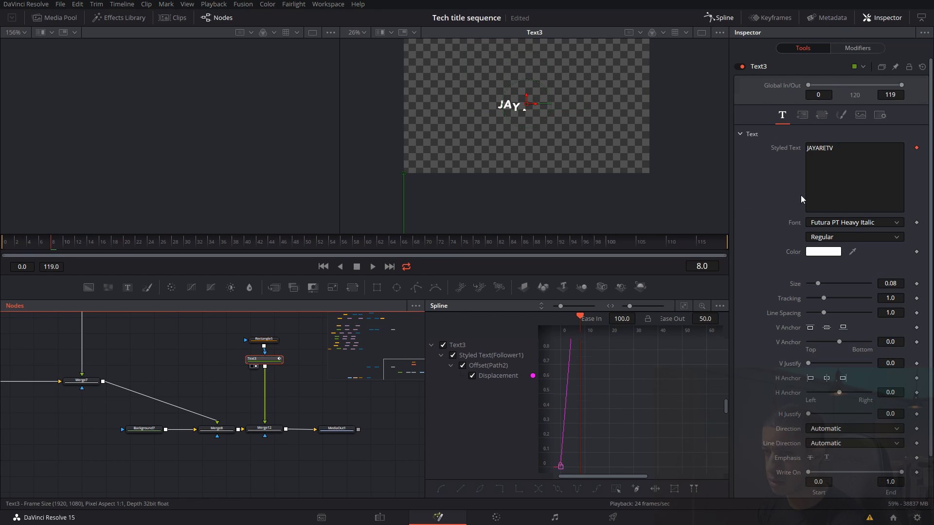
click(879, 115)
click(838, 182)
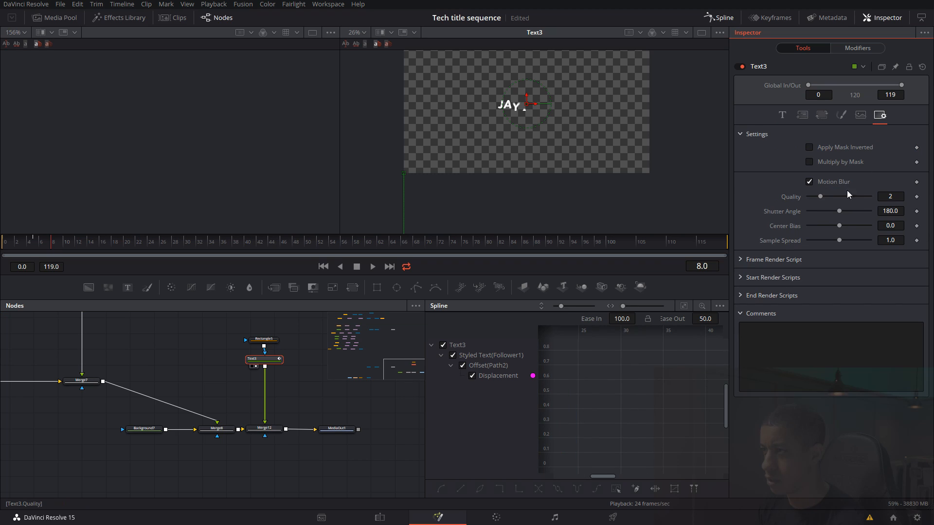
text(0)
key(Tab)
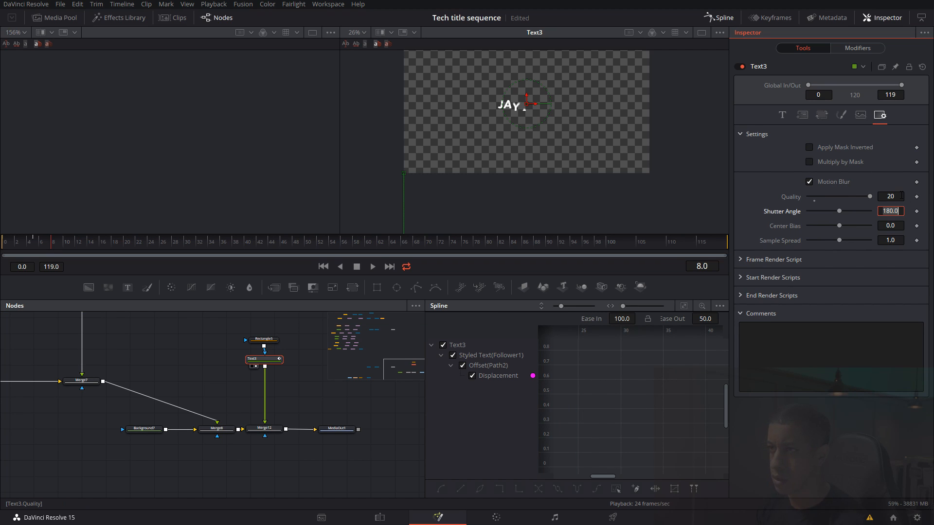
Play back the motion-blurred letters, stop, and display the MediaOut1 composite in the viewer
mouse_move(61, 245)
mouse_down()
mouse_move(89, 245)
mouse_move(18, 246)
mouse_move(47, 247)
mouse_up()
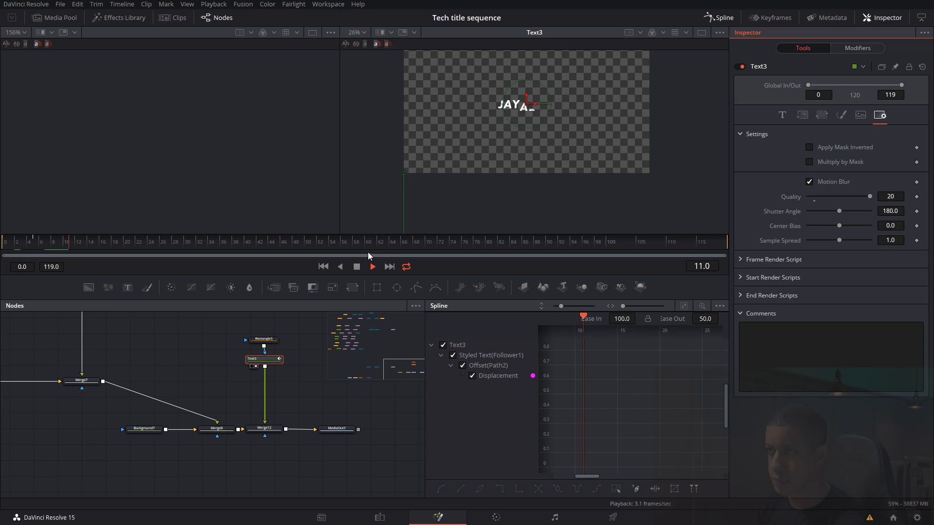
key(space)
drag(205, 356, 194, 368)
drag(319, 428, 450, 128)
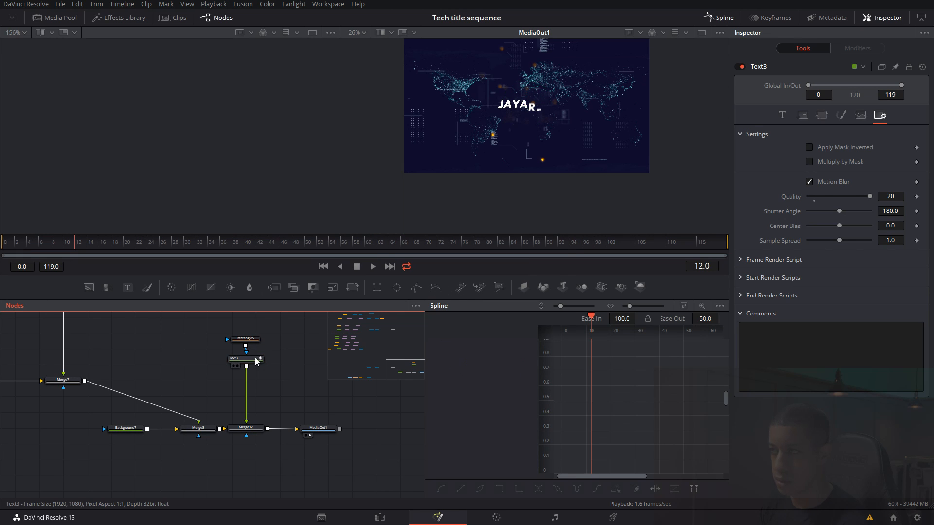
Change the Text3 title color from the color picker to a yellow-orange
click(781, 114)
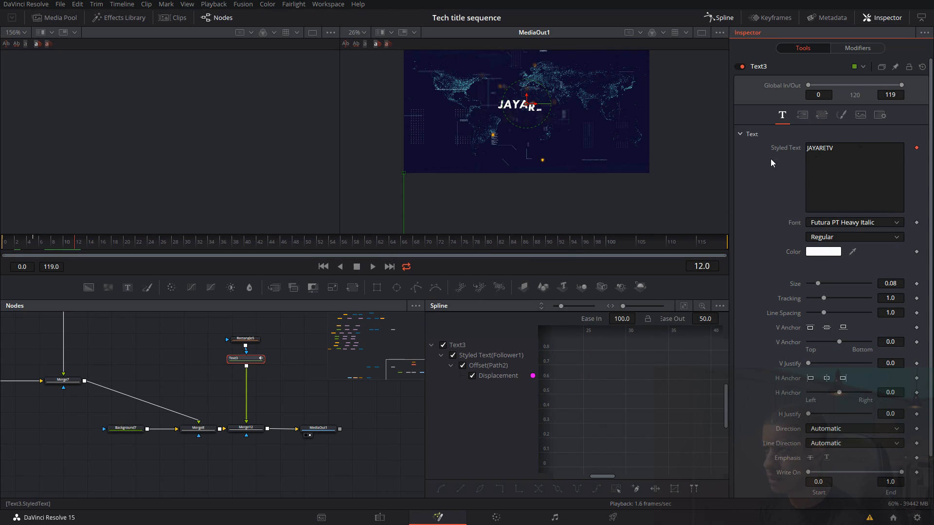
click(828, 251)
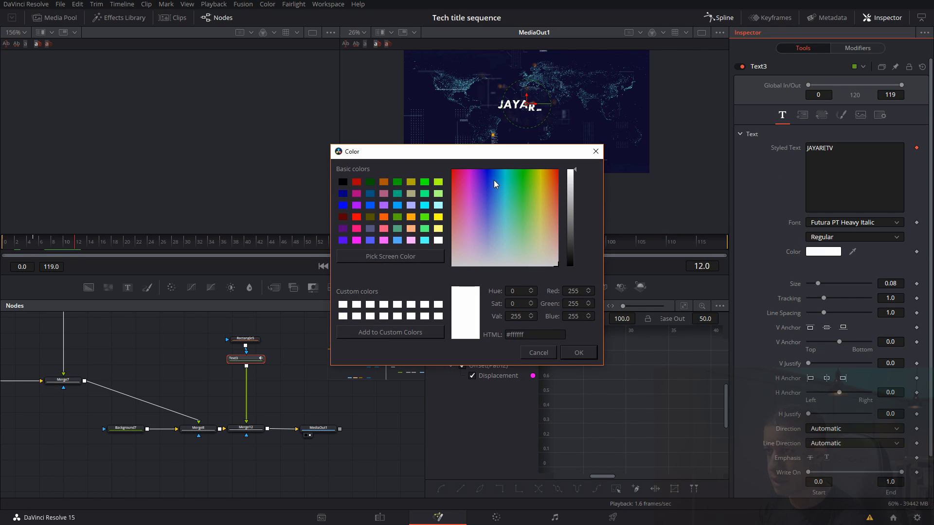
drag(529, 173, 544, 176)
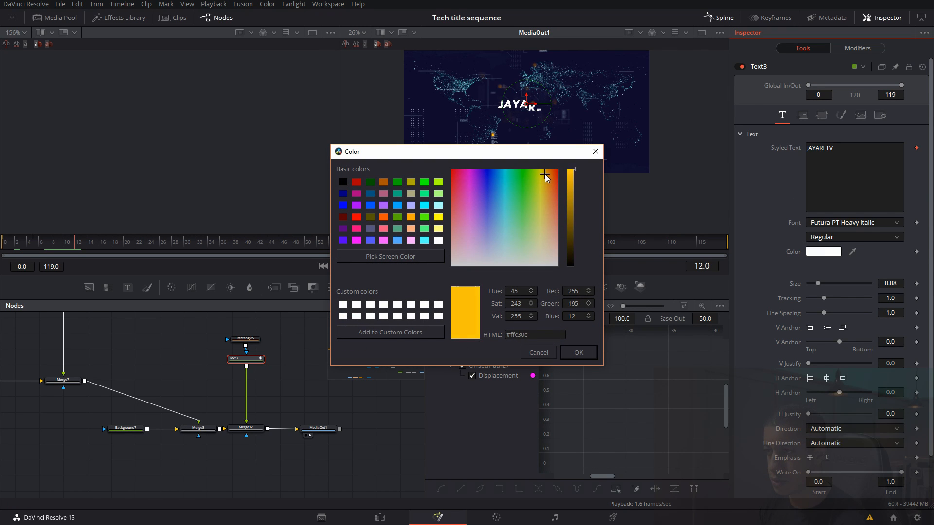
click(592, 354)
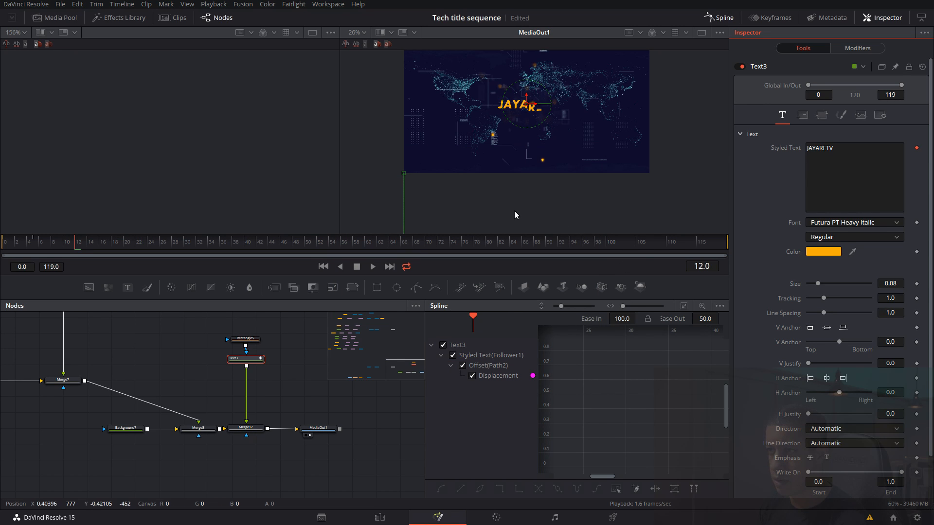
Find pEmitter1 in the node graph and copy the HTML value #f38d04 of its orange particle color
scroll(205, 365, down, 5)
drag(211, 375, 354, 479)
scroll(168, 344, up, 5)
drag(89, 344, 76, 467)
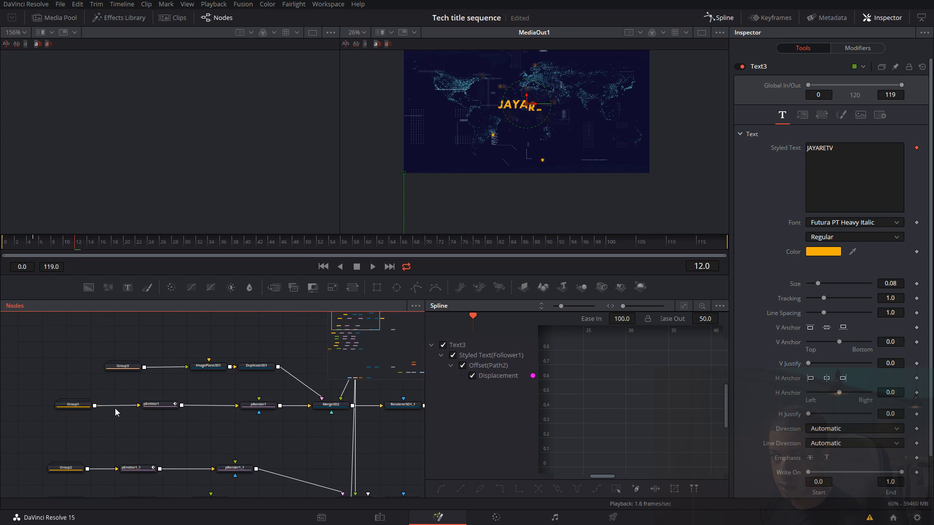
click(161, 404)
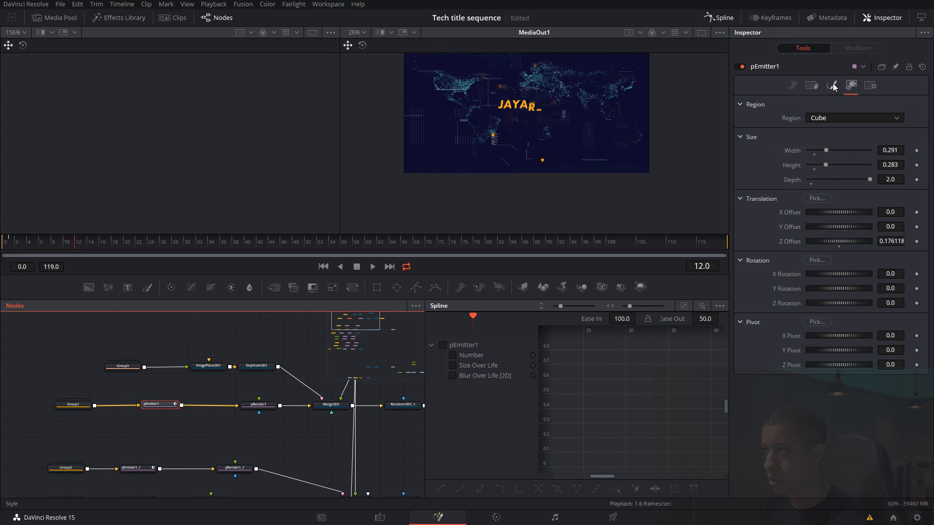
click(831, 85)
click(828, 222)
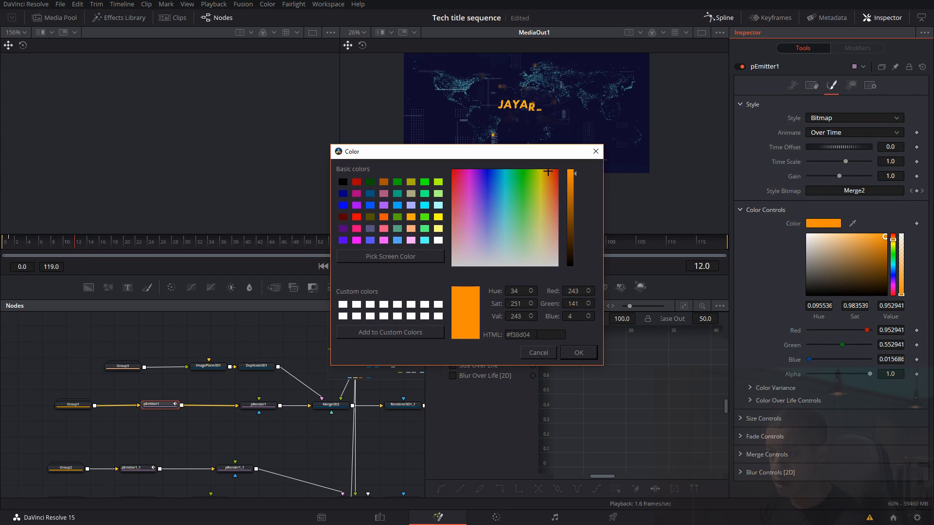
click(564, 355)
Return to Text3 and set its text color to the copied orange, #f38d04
drag(421, 464, 167, 389)
scroll(341, 461, down, 1)
drag(342, 464, 250, 340)
scroll(255, 402, down, 2)
drag(277, 404, 266, 361)
scroll(267, 387, up, 5)
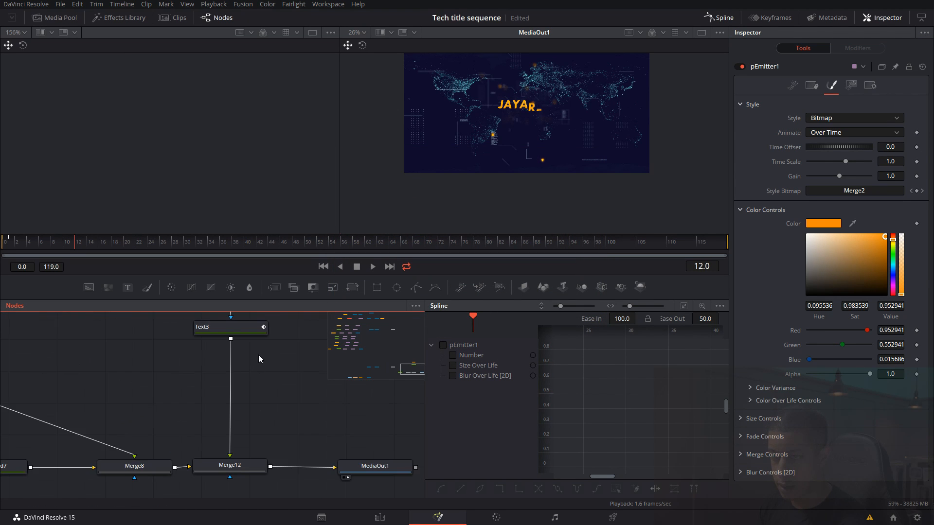
click(823, 251)
drag(532, 335, 477, 336)
key(ctrl+v)
click(578, 352)
Insert a Glow node directly after Text3
drag(280, 440, 248, 427)
key(shift+space)
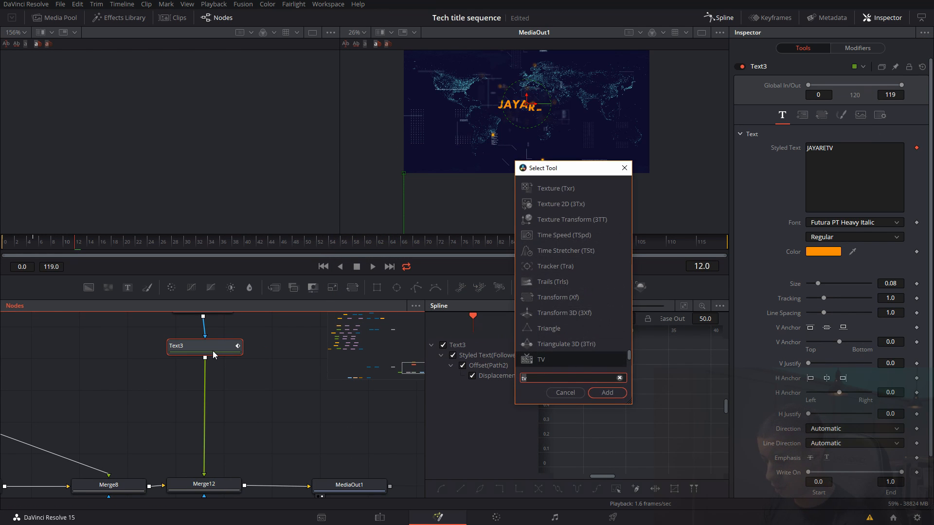
text(glo)
key(Down)
key(Return)
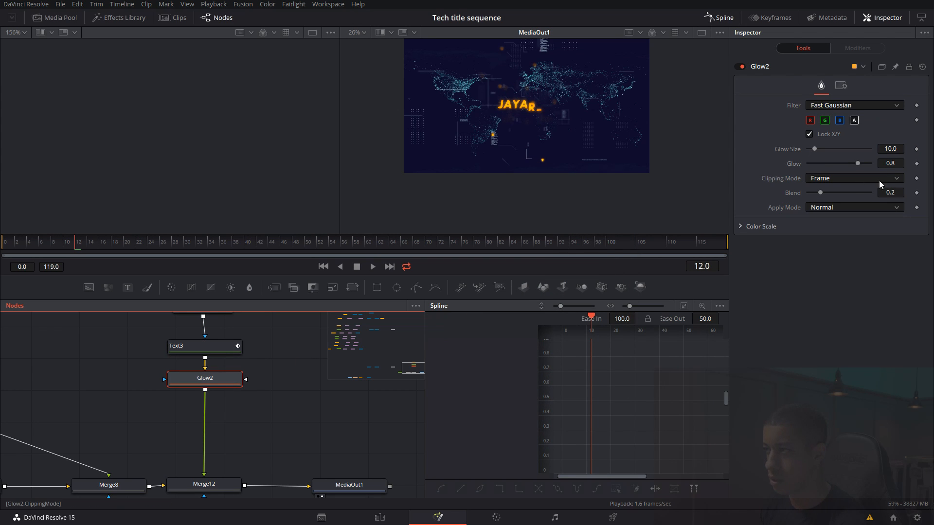
Reduce the title's Glow to about 0.79 and its Glow Size to 8.29, then check the full frame
scroll(539, 125, up, 5)
drag(534, 114, 550, 167)
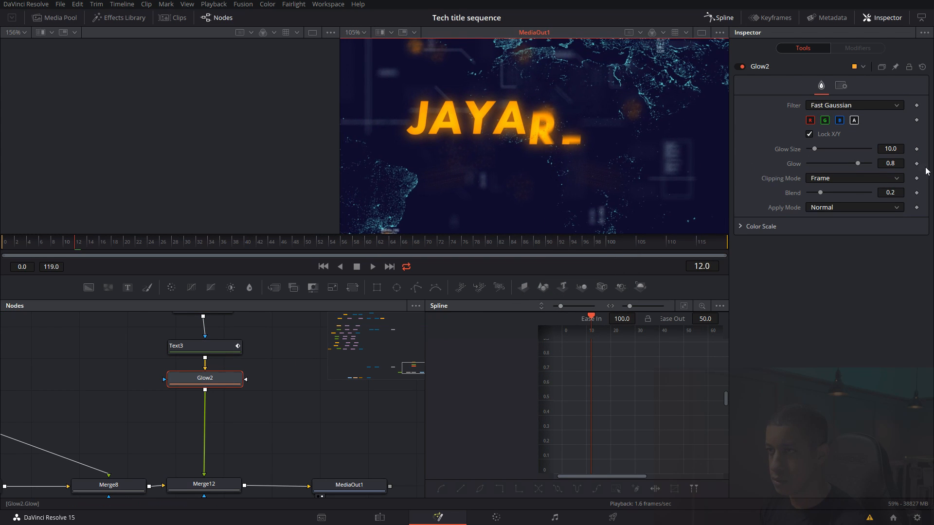
drag(860, 163, 812, 152)
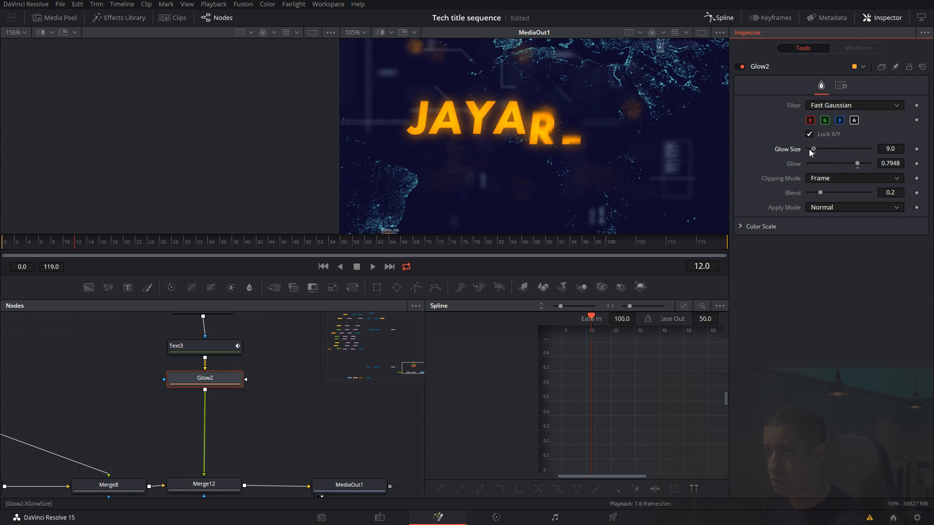
scroll(524, 170, down, 5)
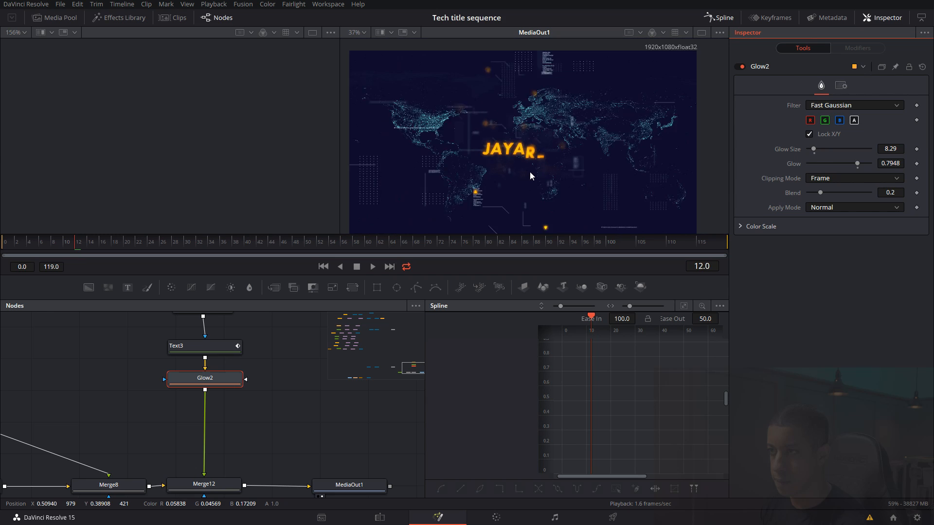
Soften the Rectangle5 mask with a Soft Edge of about 0.02 and fit the whole composite in the viewer
drag(276, 347, 280, 399)
click(210, 361)
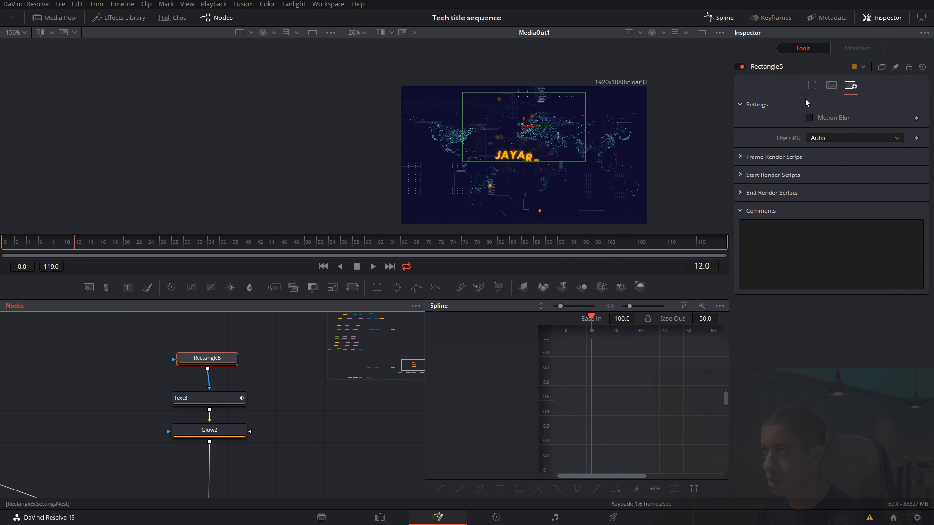
click(811, 85)
scroll(530, 166, up, 1)
scroll(529, 166, up, 4)
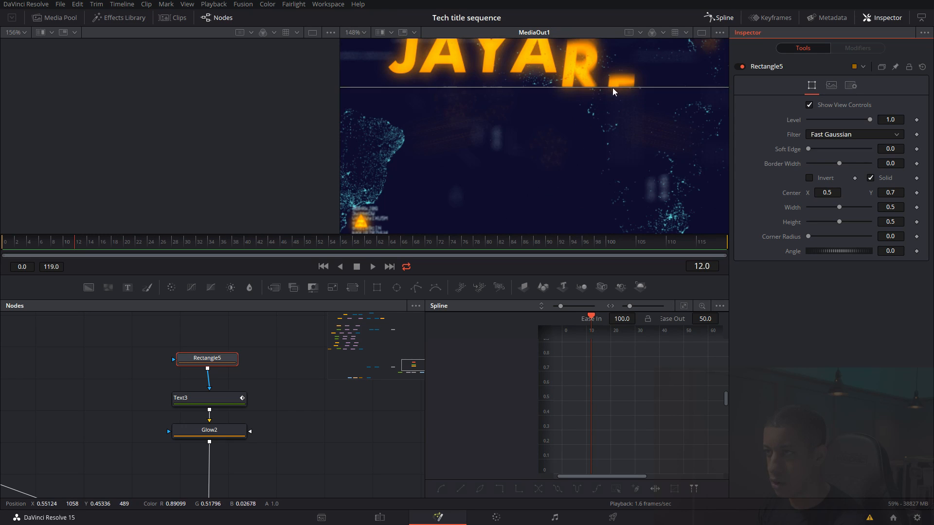
drag(808, 149, 872, 158)
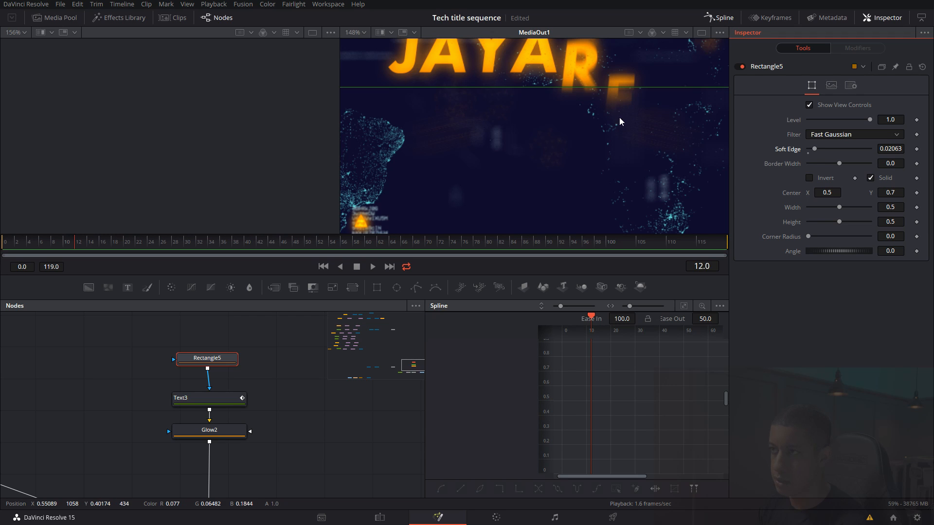
scroll(302, 431, down, 5)
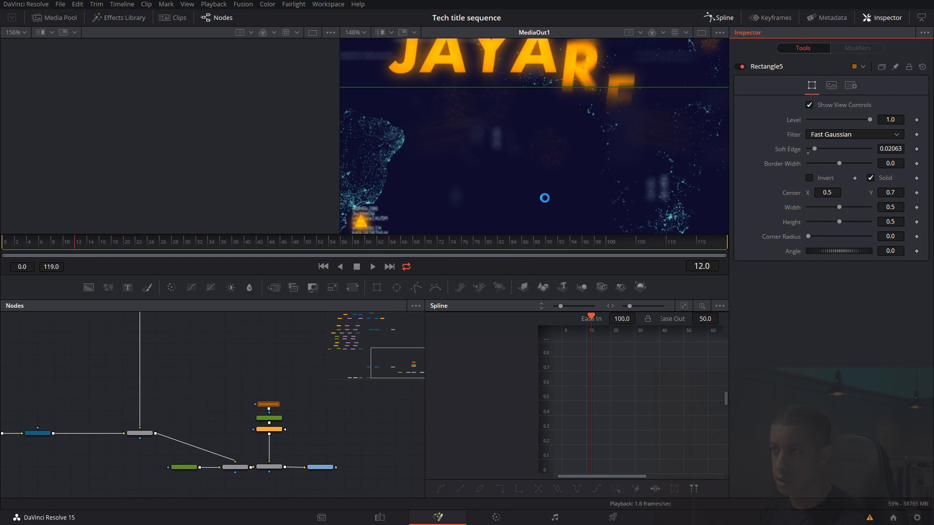
key(ctrl+f)
click(364, 33)
click(368, 47)
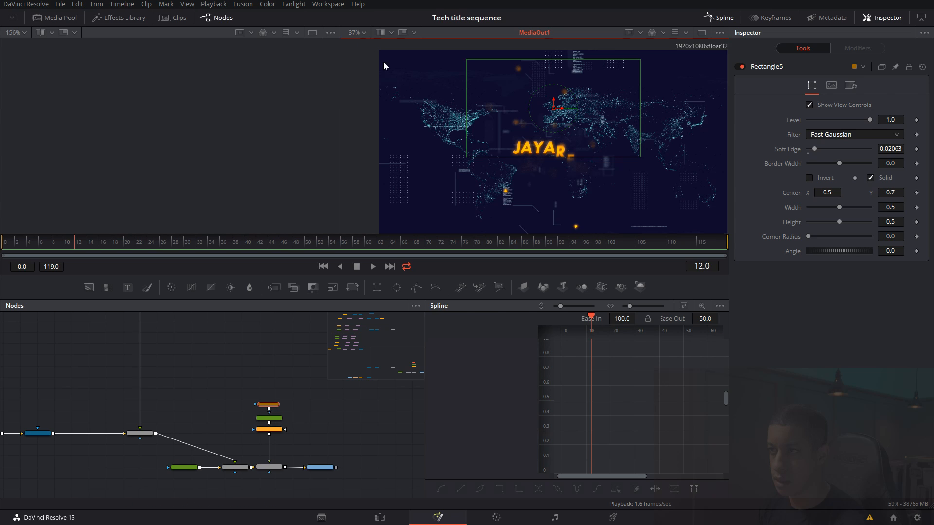
click(330, 442)
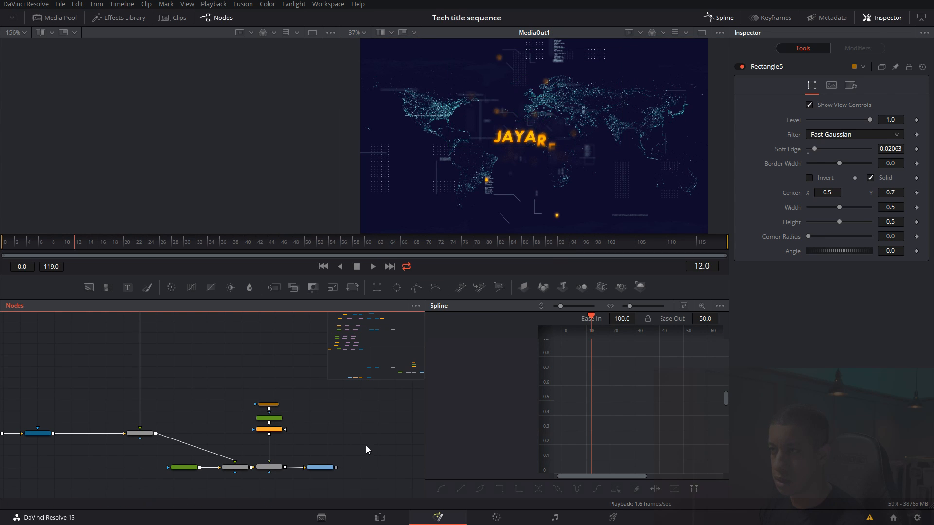
Locate the MaskPaint3 chain among the background elements and show Background11 in the empty viewer
drag(366, 445, 395, 413)
scroll(288, 363, down, 3)
drag(259, 381, 370, 419)
scroll(188, 401, up, 4)
drag(188, 386, 148, 433)
scroll(156, 424, down, 1)
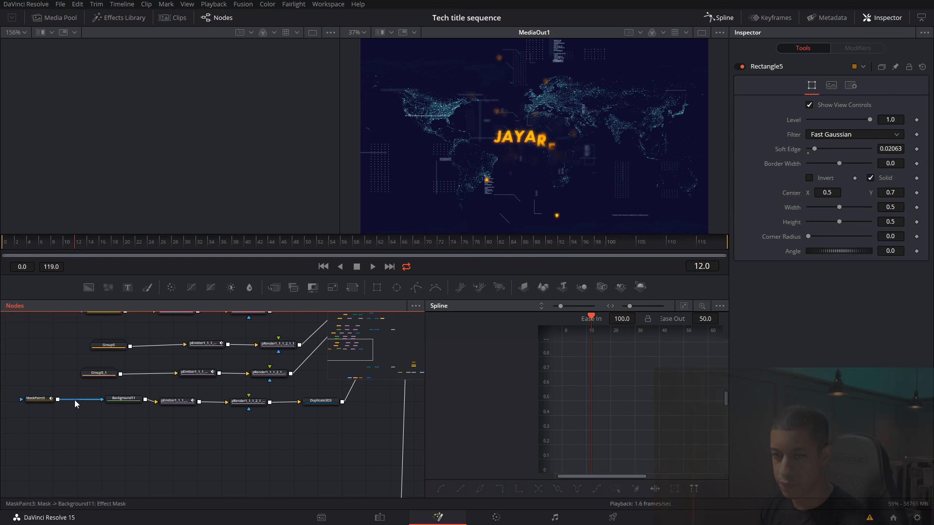
click(37, 399)
drag(125, 398, 150, 206)
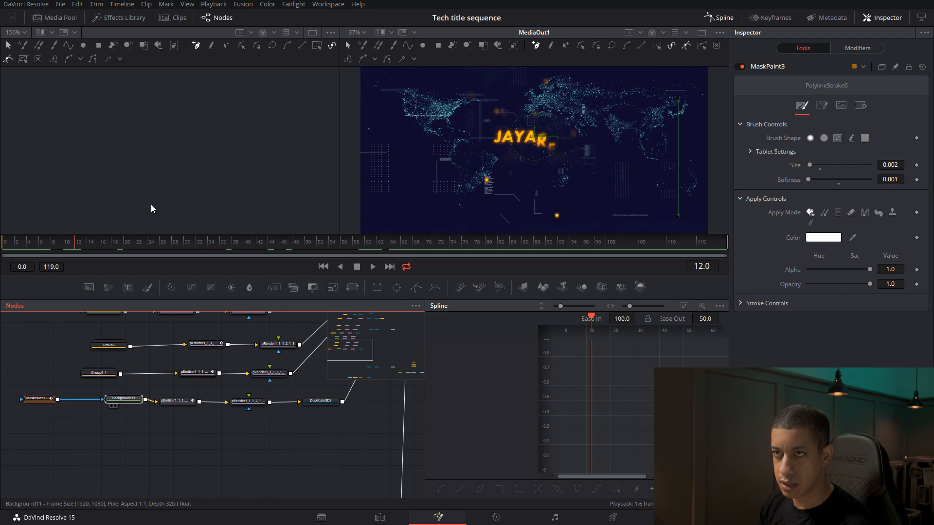
drag(136, 398, 114, 428)
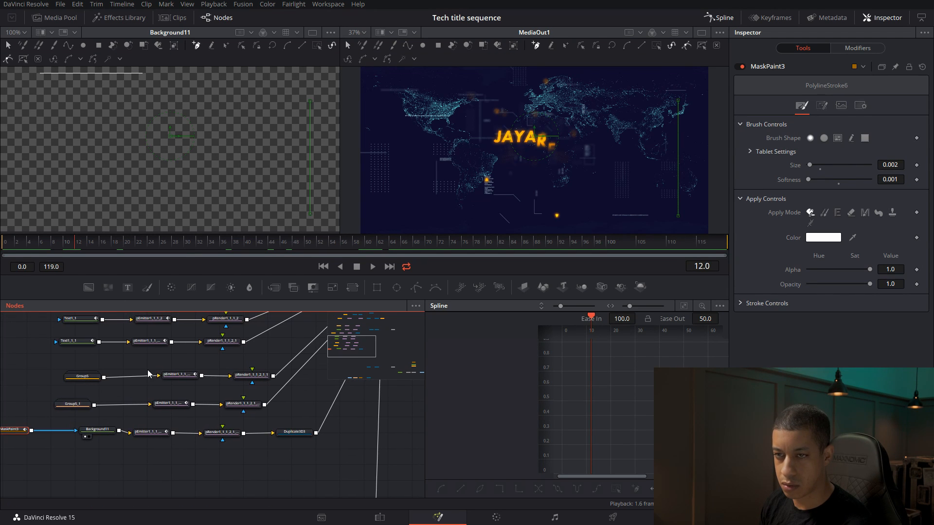
Preview the graphics in Group5_1, Group4 and Group3 one by one to examine the existing background elements
scroll(267, 472, down, 3)
scroll(208, 436, up, 3)
click(180, 456)
drag(183, 480, 131, 200)
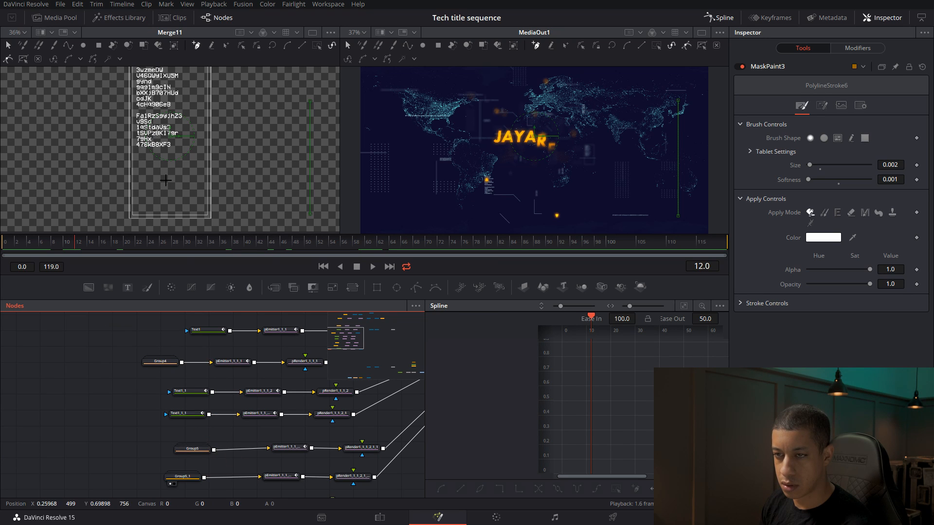
drag(165, 363, 156, 205)
scroll(142, 380, down, 3)
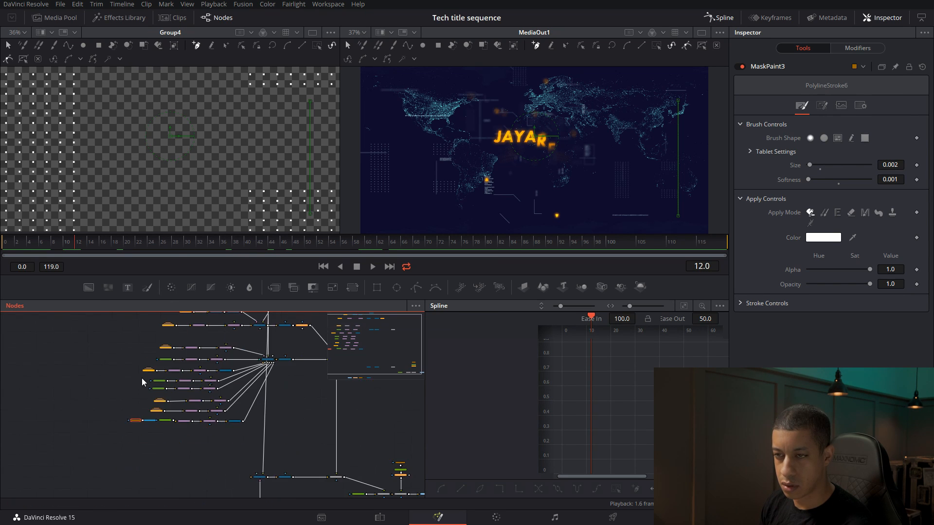
drag(142, 381, 125, 290)
drag(187, 406, 196, 520)
scroll(161, 365, up, 3)
drag(265, 354, 138, 132)
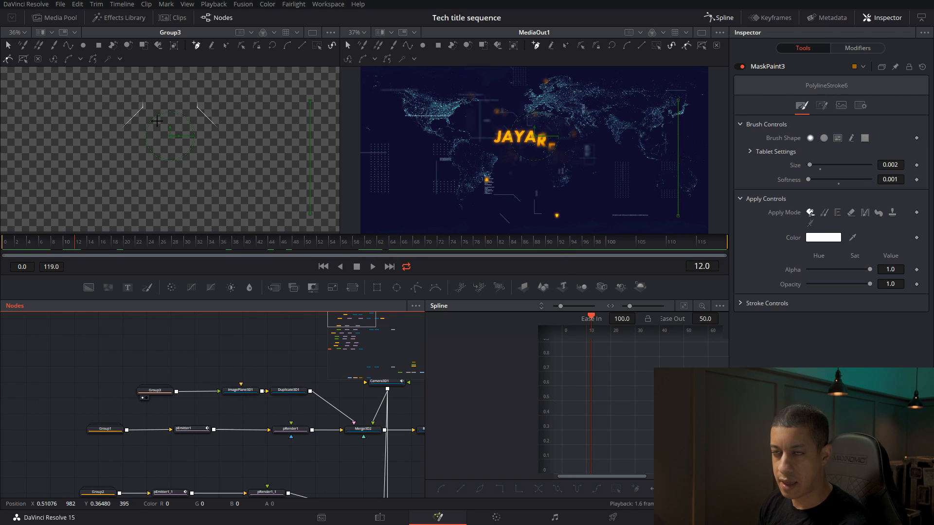
Duplicate the Group3, ImagePlane3D1 and Duplicate3D1 chain and place the copy just above the original
drag(231, 376, 183, 375)
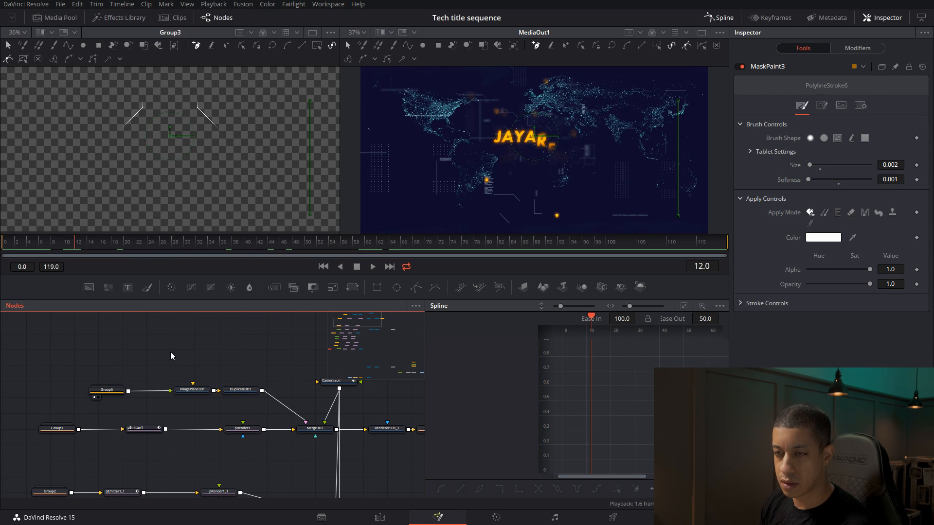
drag(87, 359, 250, 411)
click(223, 351)
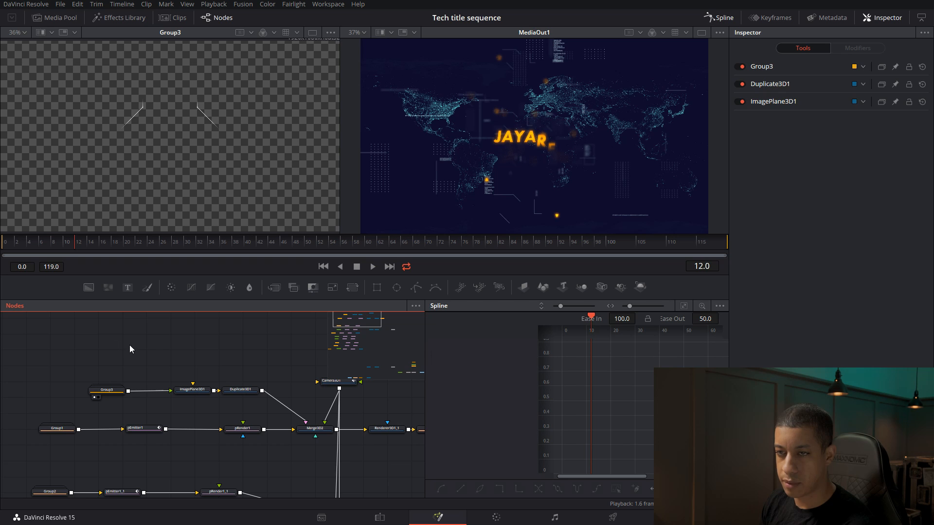
key(ctrl+v)
drag(311, 349, 194, 348)
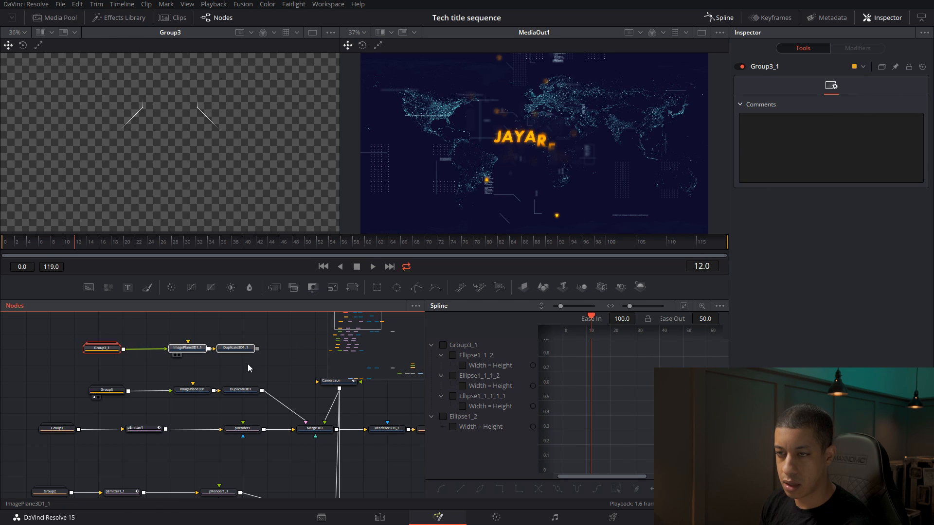
Add a Transform 3D node after Duplicate3D1_1 and connect its output to Merge3D2
drag(259, 356, 206, 348)
click(186, 343)
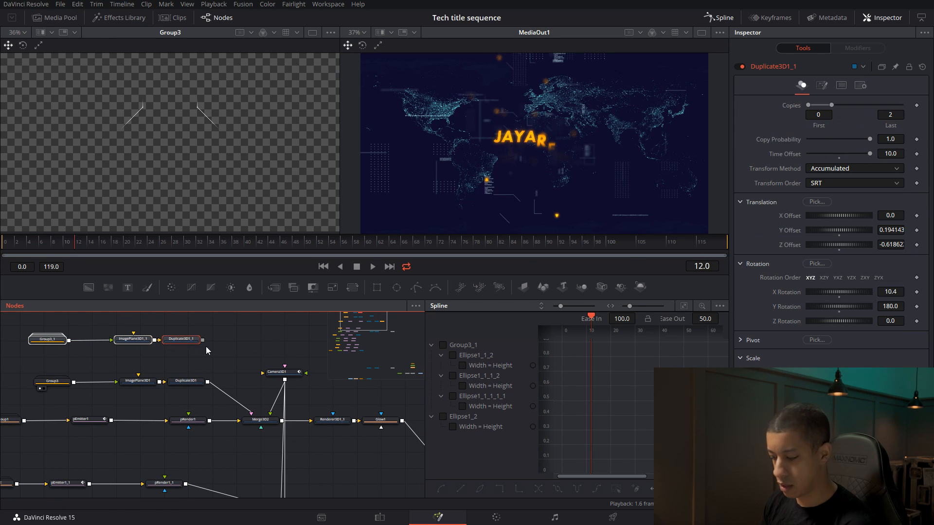
key(shift+space)
text(tran)
key(Down)
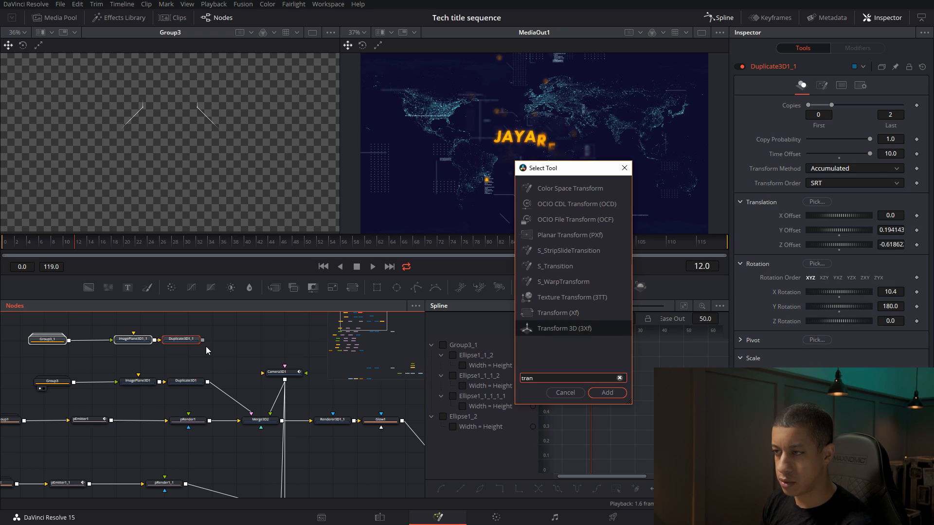
key(Return)
drag(261, 395, 261, 412)
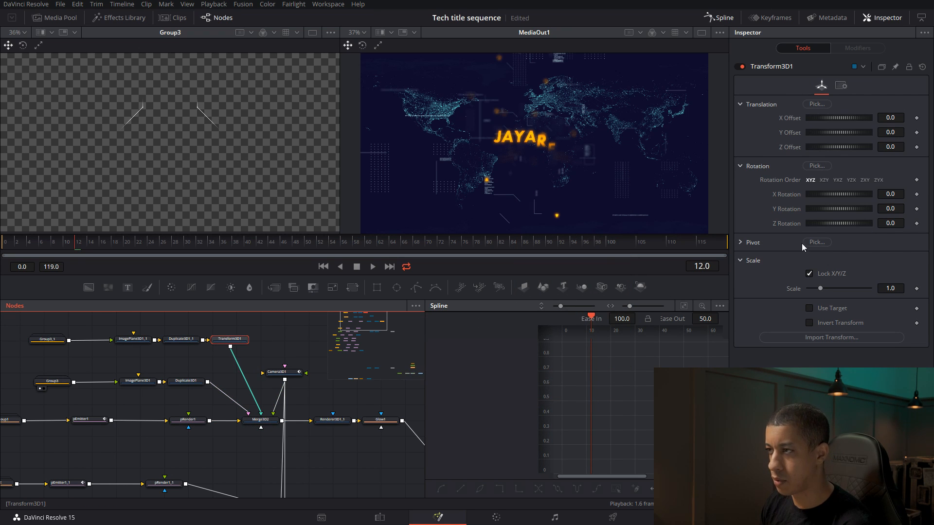
Set the Z Rotation of Transform3D1 to 90 to turn the copied line graphics
click(894, 223)
text(90)
key(Return)
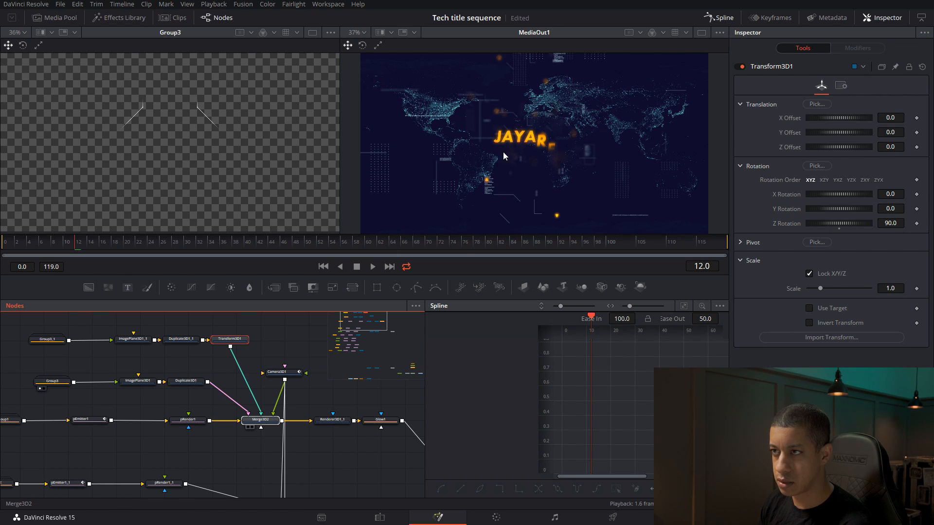
Preview the rotated copy in Merge3D2 and check the final MediaOut1 composite at frames 24, 45 and 55
key(2)
drag(106, 245, 152, 248)
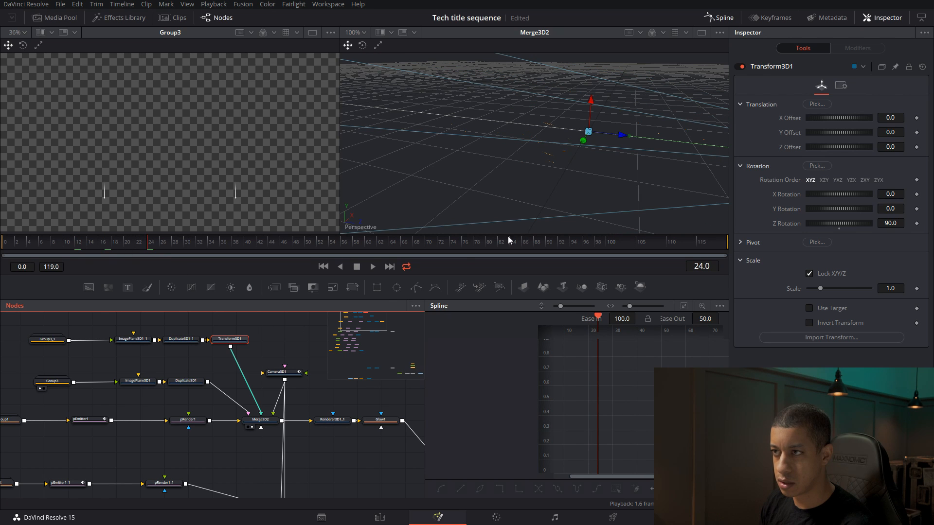
drag(327, 400, 89, 358)
drag(246, 474, 241, 264)
drag(267, 447, 235, 367)
scroll(235, 367, down, 5)
drag(256, 413, 233, 378)
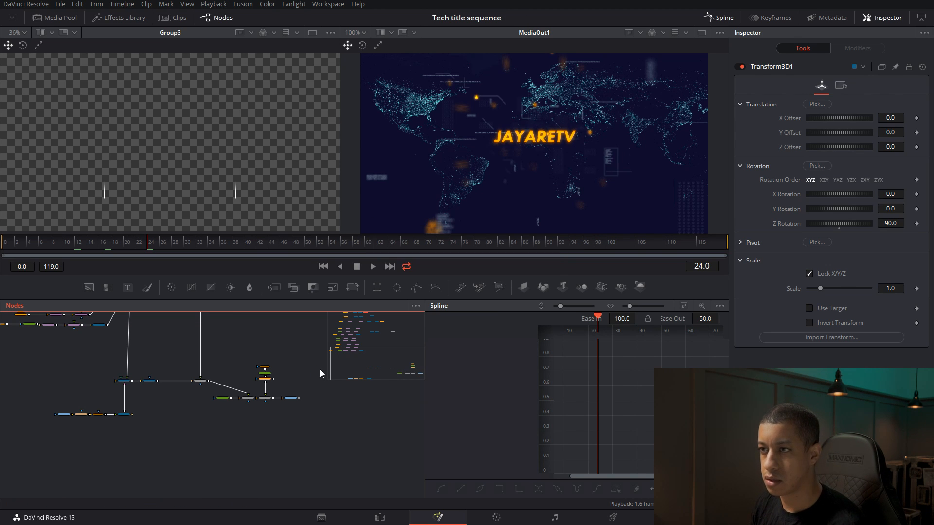
click(237, 243)
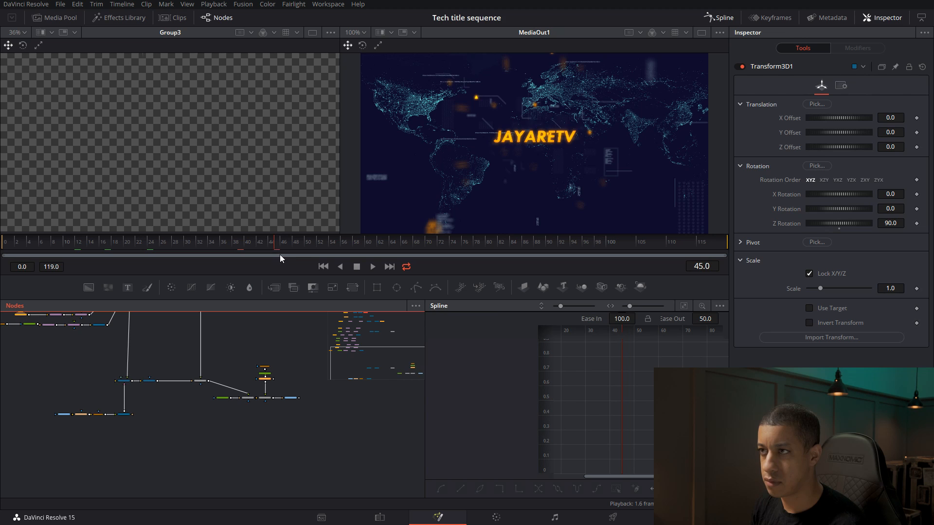
click(333, 246)
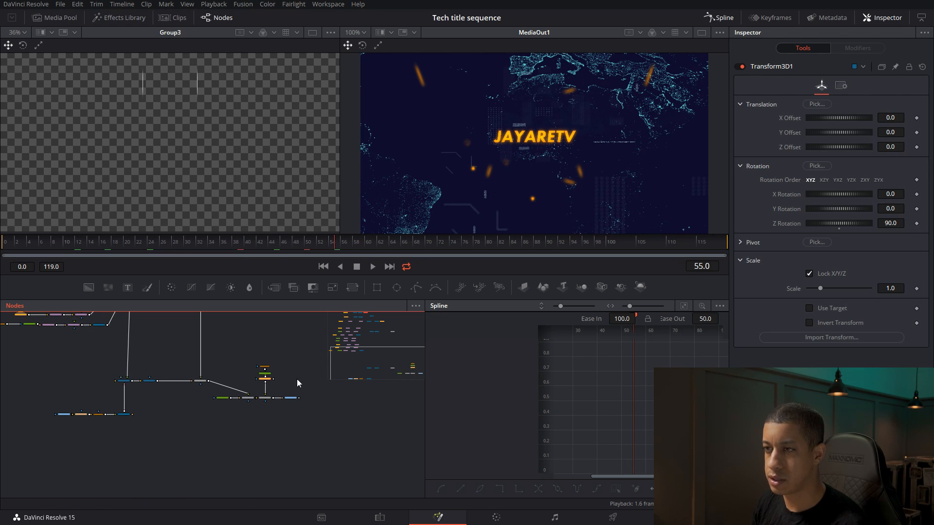
Locate the title nodes beside MediaOut1 and show the settings of Text3
scroll(302, 370, up, 3)
scroll(264, 379, up, 2)
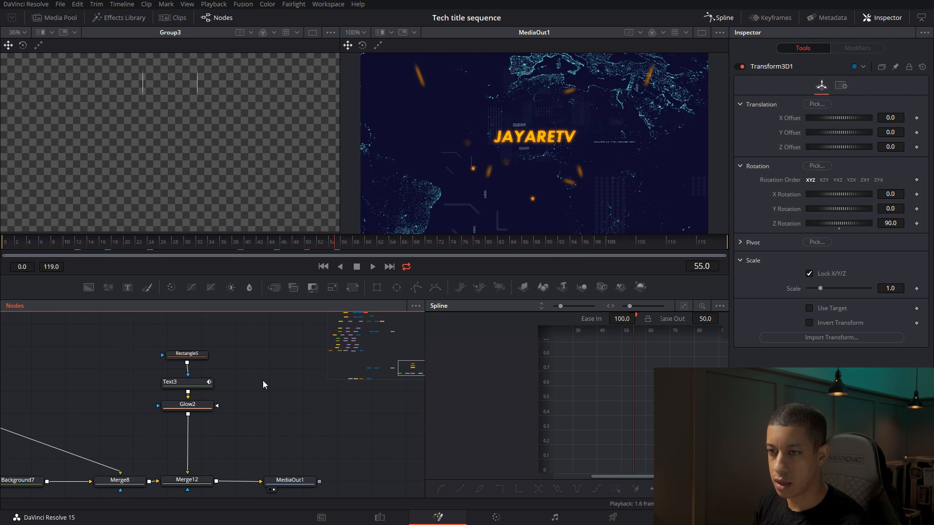
drag(227, 432, 309, 459)
scroll(294, 425, up, 2)
drag(295, 424, 269, 397)
click(227, 386)
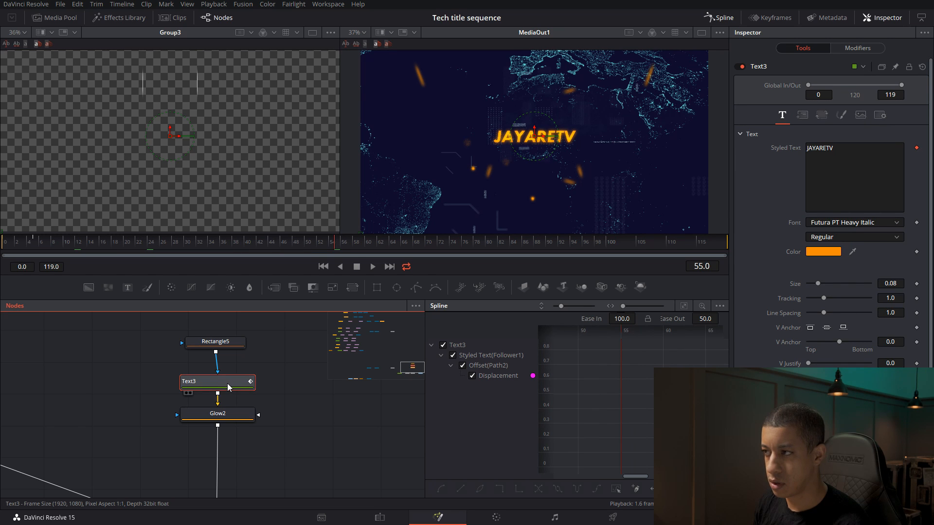
Fade out the title by keyframing Merge12's Blend from 1.0 at frame 100 to 0.0 at frame 108
drag(299, 434, 240, 331)
click(193, 411)
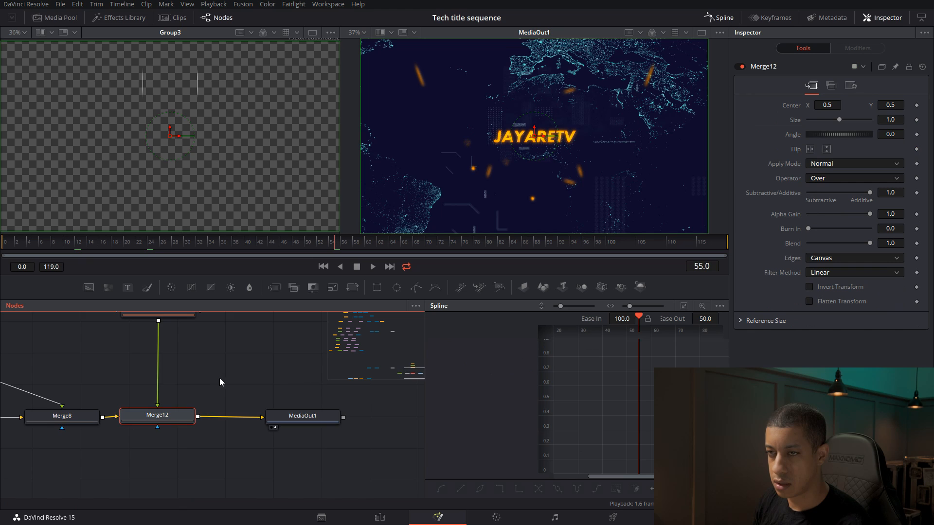
drag(220, 377, 199, 392)
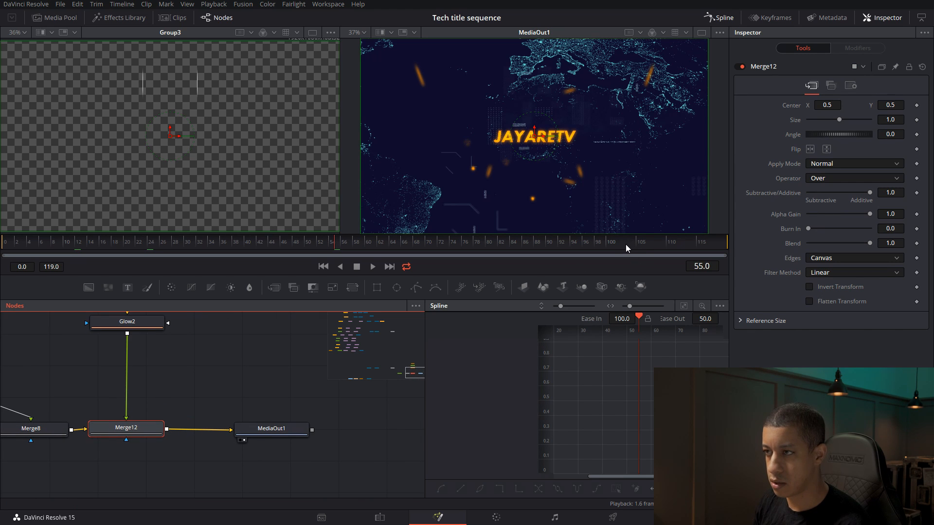
drag(626, 249, 638, 249)
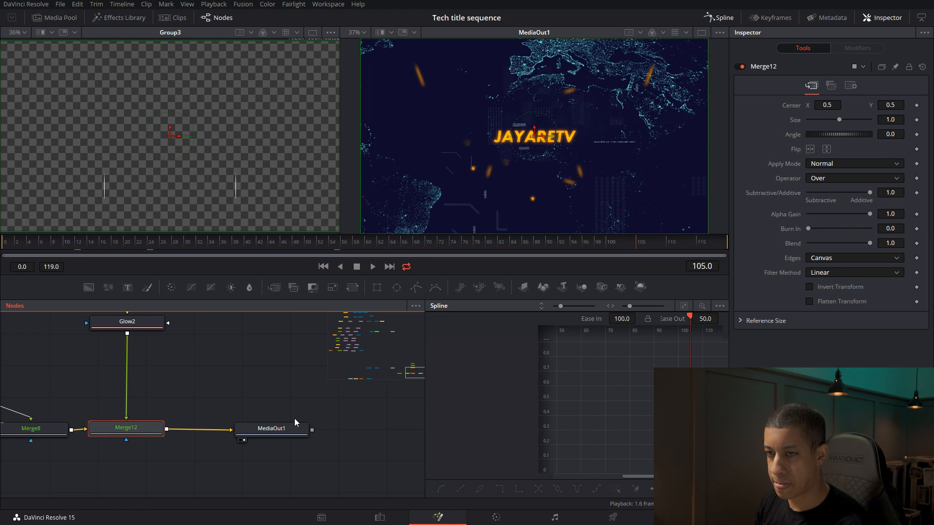
drag(236, 409, 312, 384)
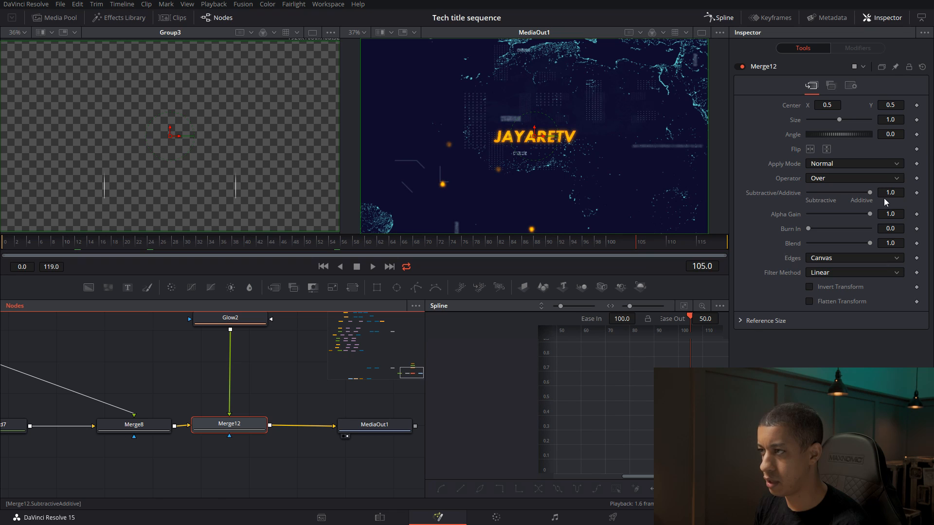
click(916, 244)
drag(660, 246, 609, 245)
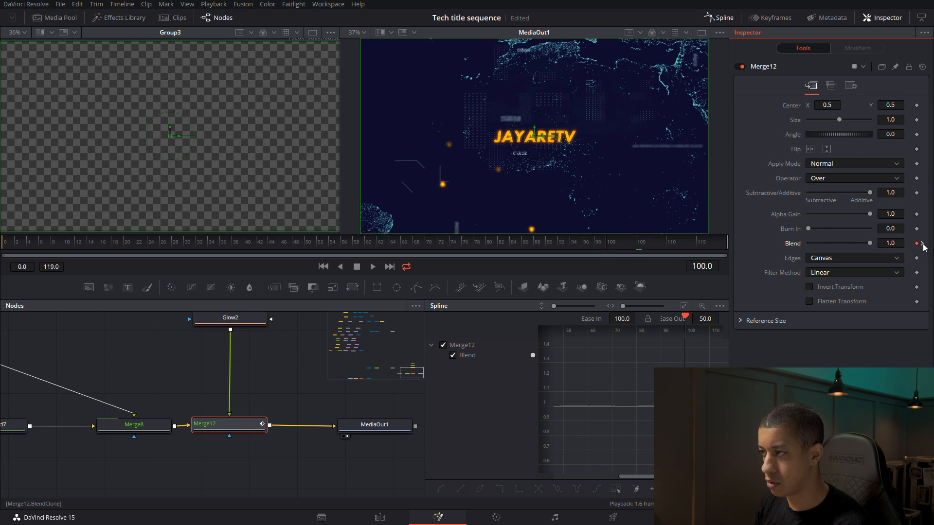
drag(645, 248, 658, 247)
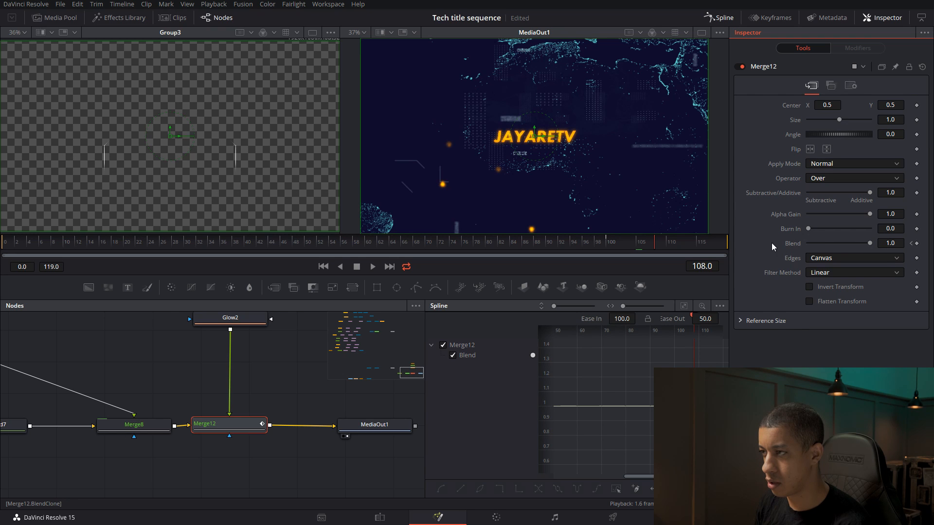
drag(869, 244, 794, 248)
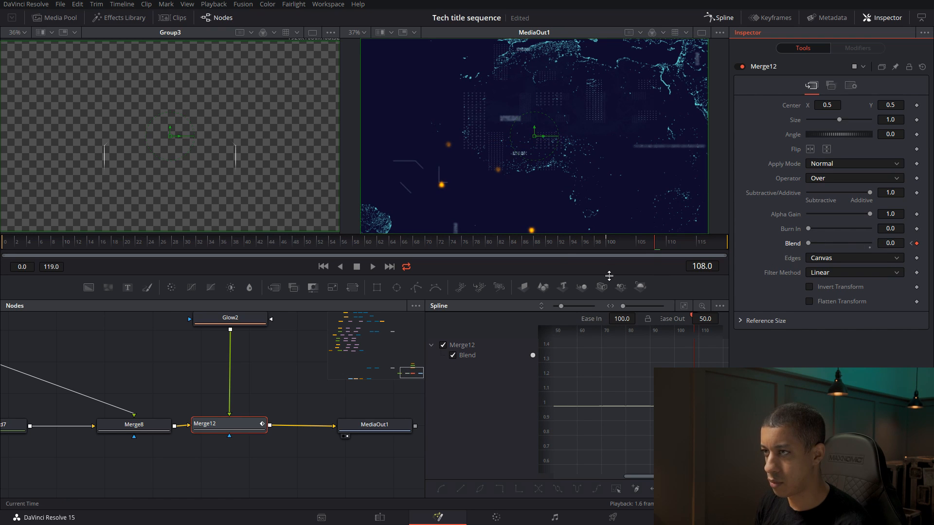
Fade out the background scene by keyframing Merge8's Blend from 1.0 at frame 105 to 0.0 at frame 115, and save the project
drag(652, 243, 643, 247)
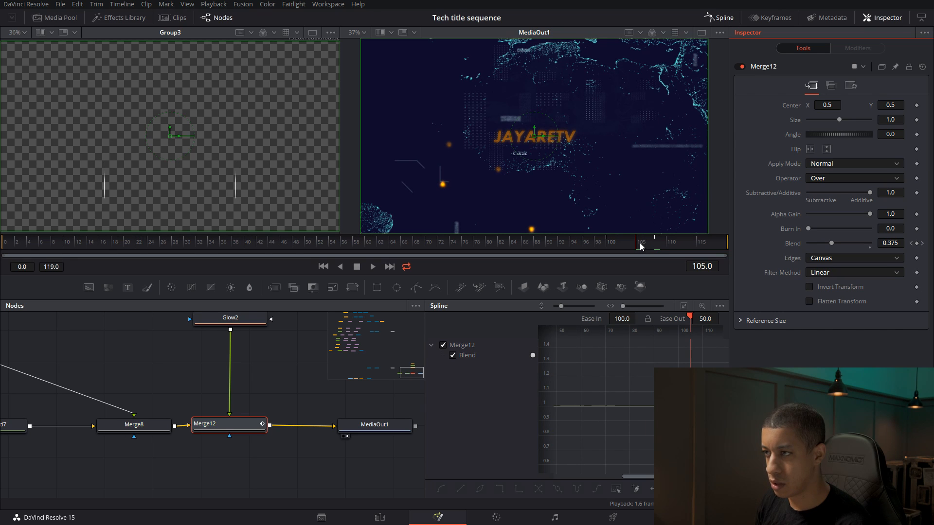
drag(200, 438, 292, 437)
click(238, 428)
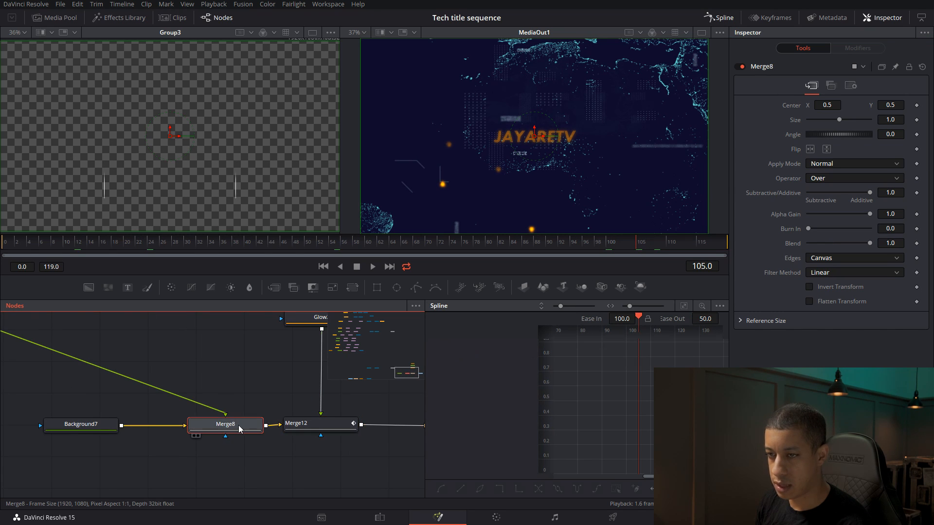
click(916, 243)
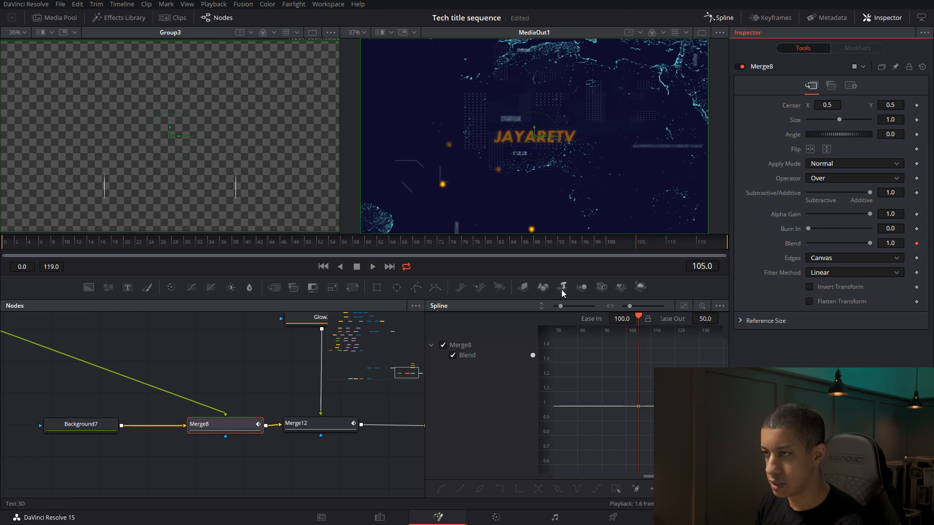
click(700, 243)
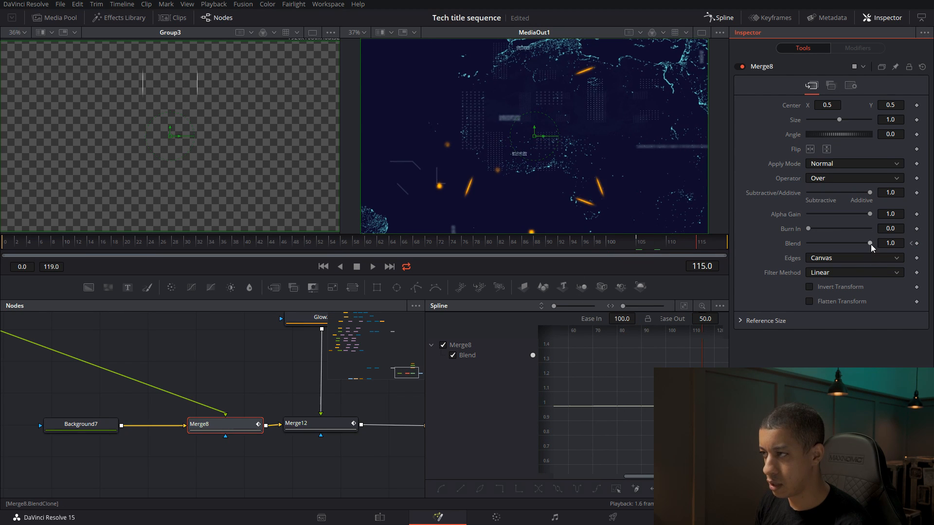
drag(869, 243, 786, 243)
key(ctrl+s)
Bring the whole node chain into view and close the script console window
drag(335, 406, 234, 389)
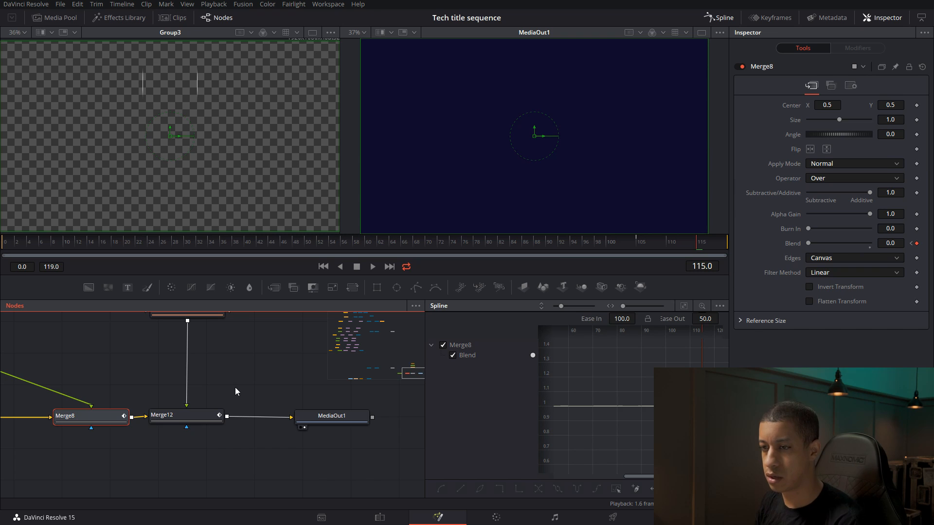
scroll(241, 392, down, 3)
scroll(251, 397, down, 5)
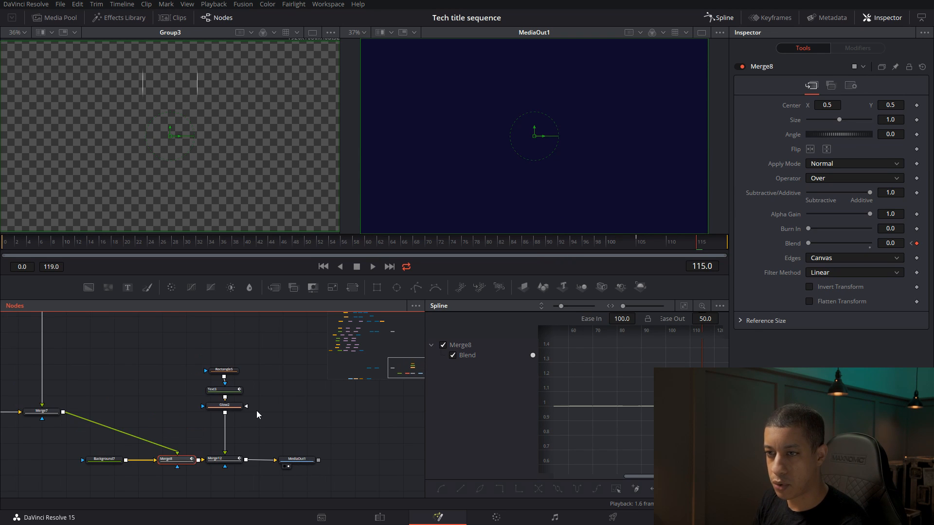
drag(331, 440, 290, 431)
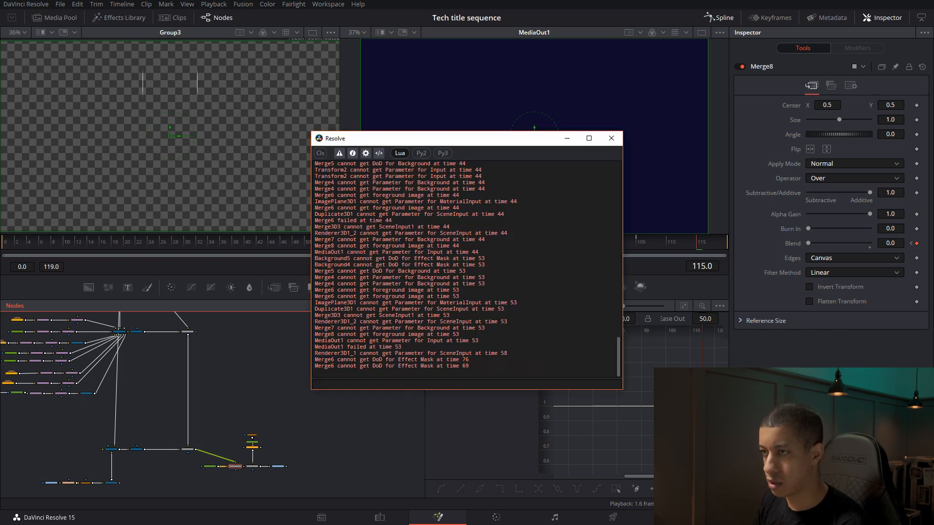
click(320, 153)
click(611, 138)
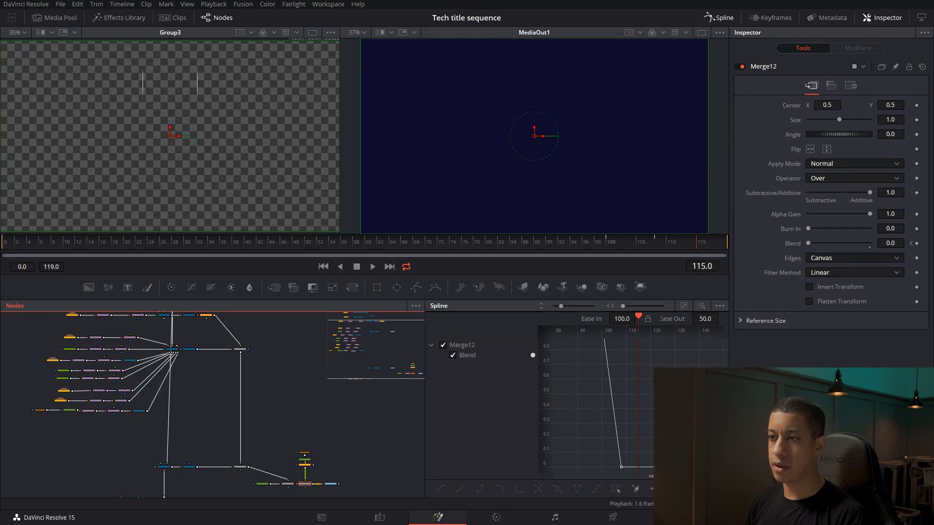
Check the final composite at frame 44 and save the project
click(270, 242)
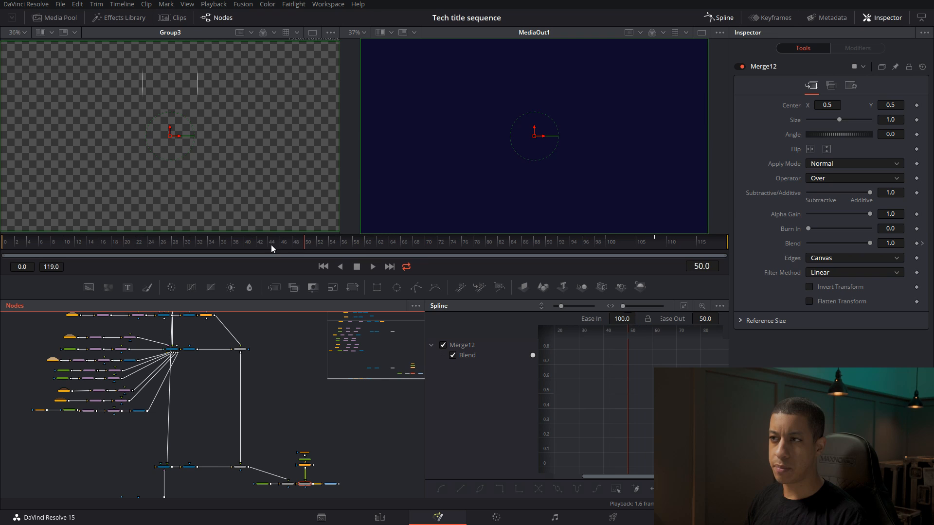
drag(292, 431, 297, 374)
scroll(310, 419, up, 3)
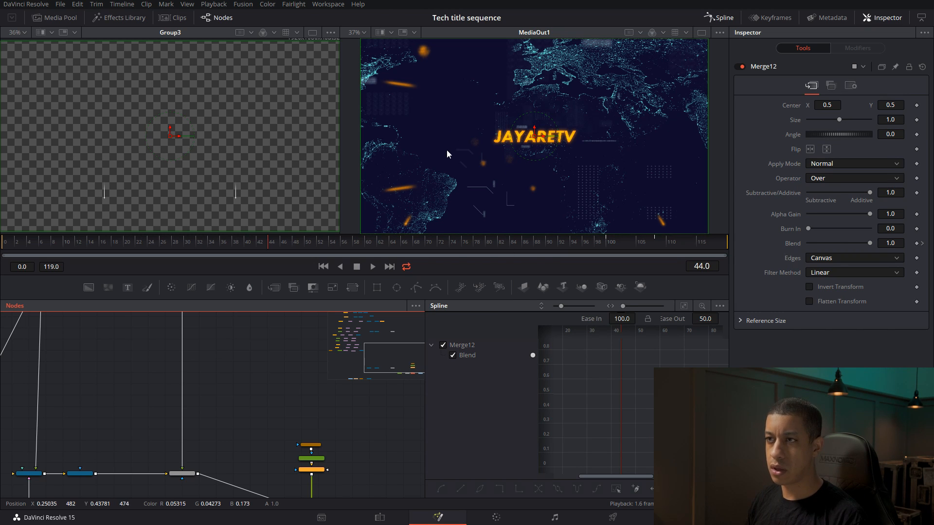
scroll(231, 372, down, 6)
key(ctrl+s)
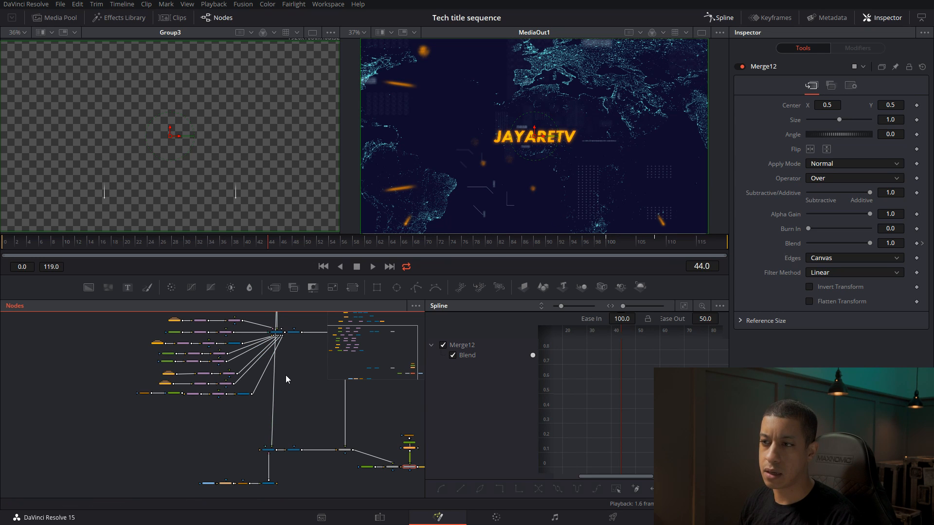
Locate the MaskPaint3 emitter chain and preview Background11 in the first viewer, scrubbing back to frame 25
drag(285, 375, 306, 376)
scroll(206, 394, up, 10)
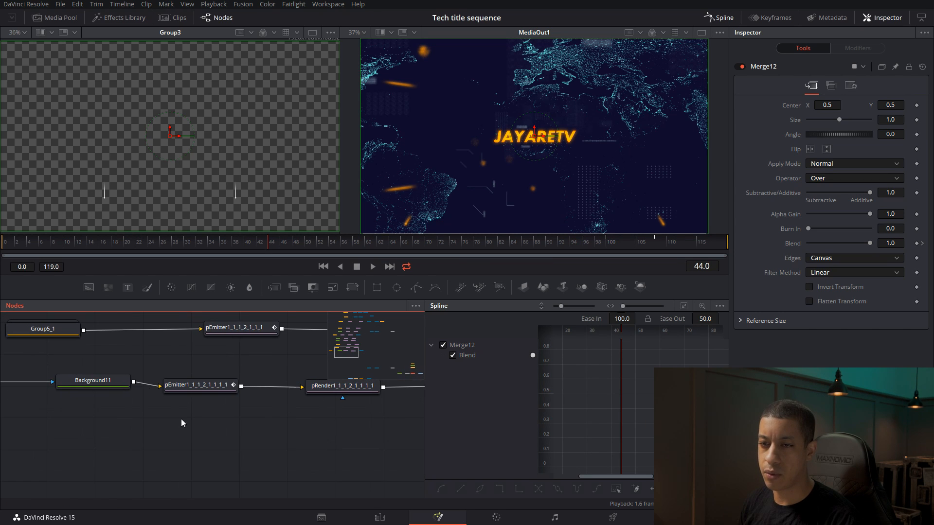
click(104, 381)
click(194, 388)
key(1)
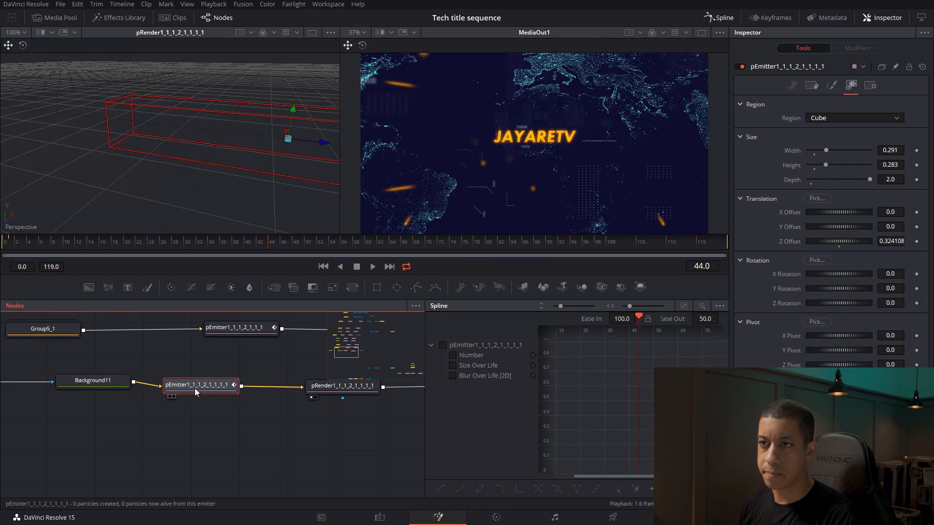
drag(262, 368, 182, 375)
drag(89, 375, 191, 381)
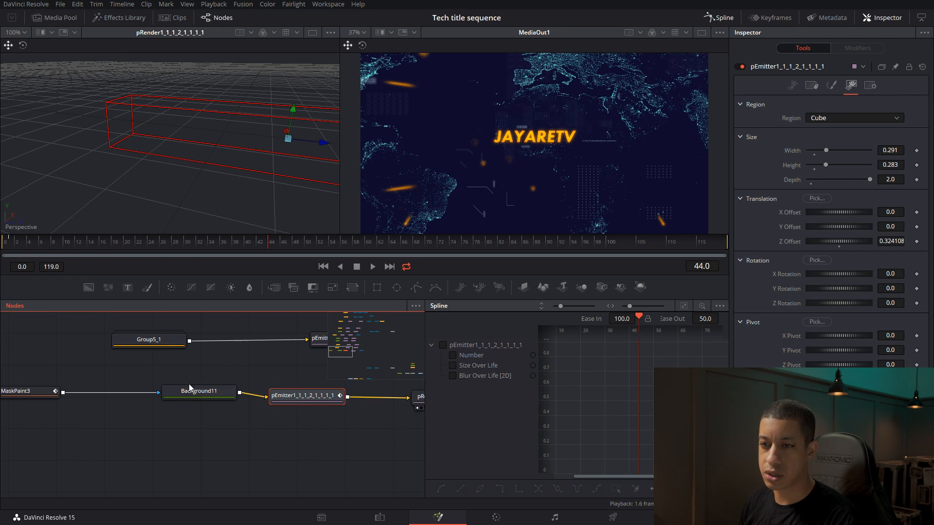
click(193, 389)
key(1)
drag(190, 248, 159, 246)
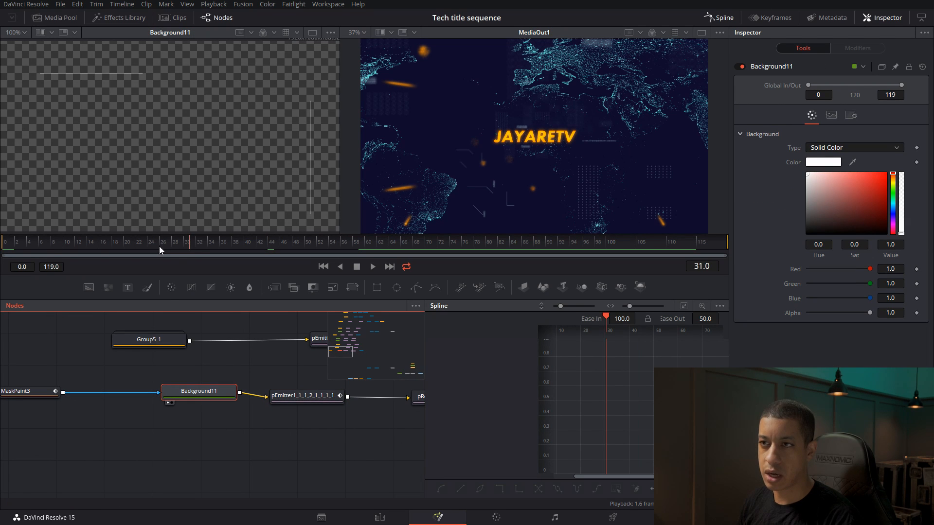
Follow the Background11 chain through its particle render and examine the copy and offset settings of Duplicate3D3
drag(194, 346, 191, 372)
drag(293, 412, 80, 395)
drag(200, 393, 79, 394)
click(252, 403)
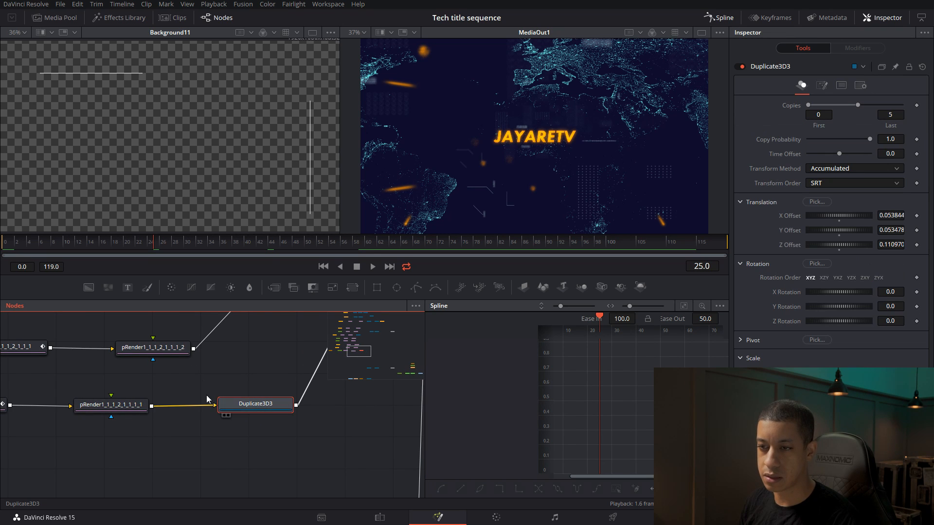
drag(206, 395, 126, 391)
click(238, 395)
drag(182, 369, 161, 376)
click(176, 410)
click(180, 412)
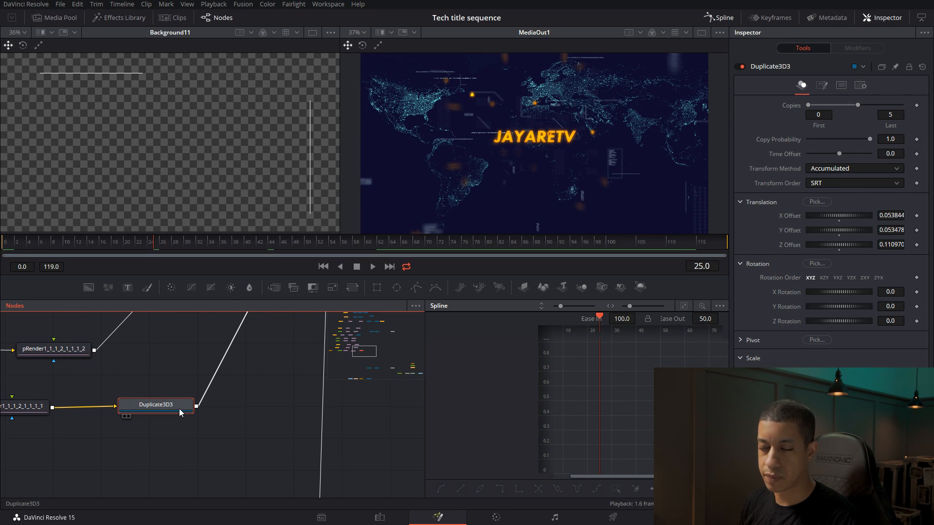
scroll(166, 426, down, 5)
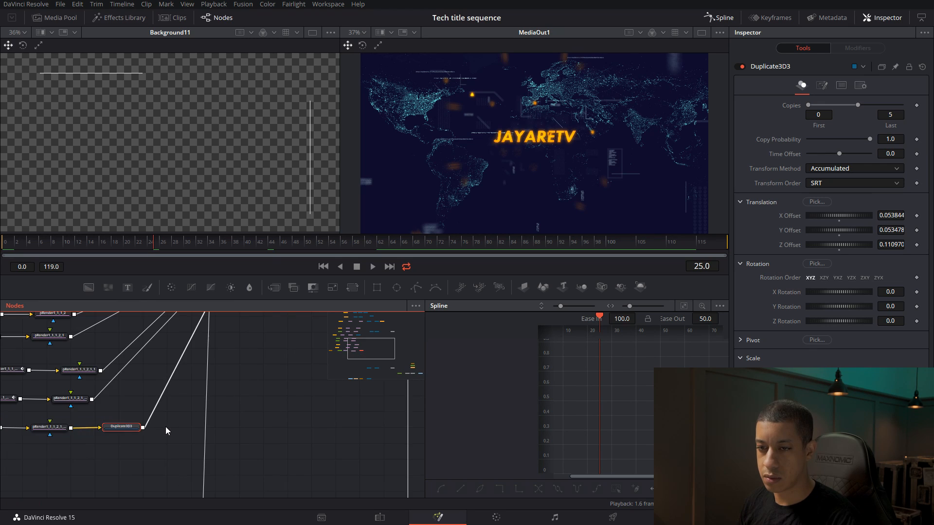
scroll(243, 413, down, 4)
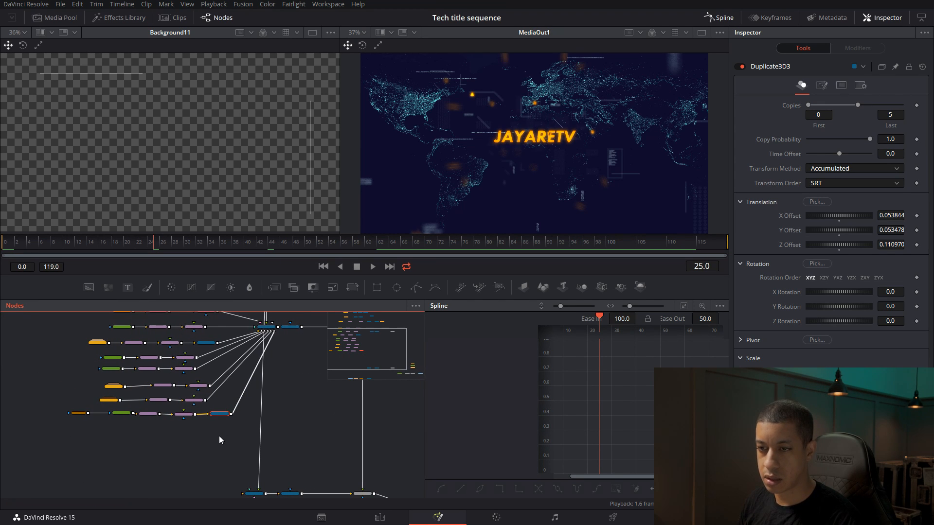
scroll(219, 436, up, 5)
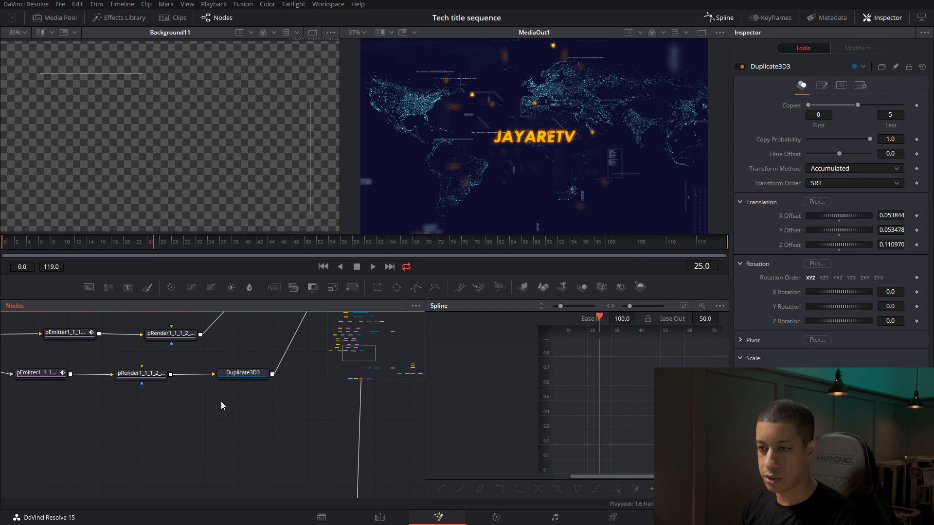
key(shift+space)
text(trantran)
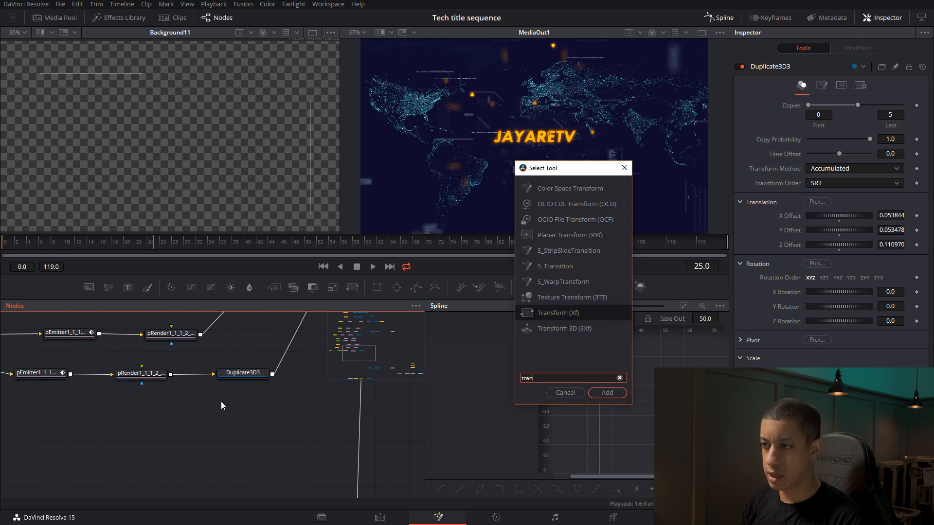
key(Return)
key(Delete)
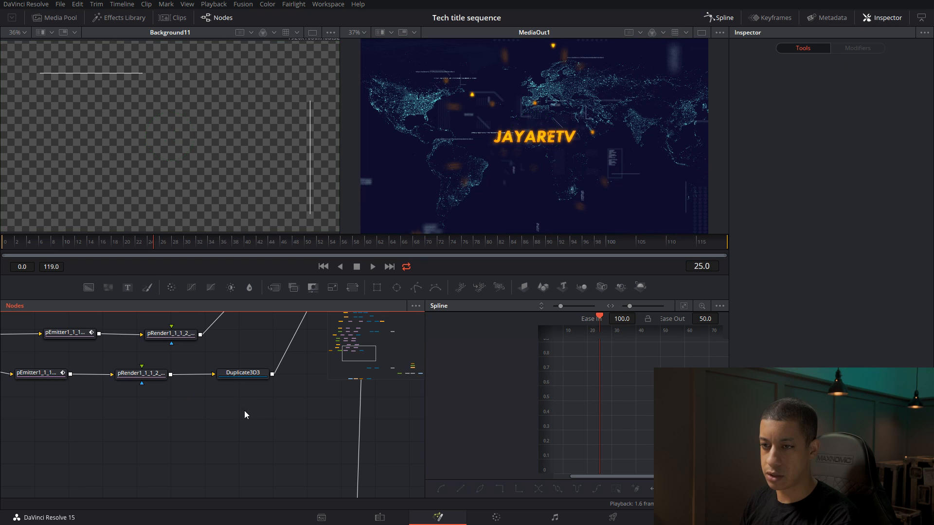
Add a Transform 3D node fed by the Background11 chain's particle render, parallel to Duplicate3D3, and connect it to Merge3D1
key(shift+space)
text(tran)
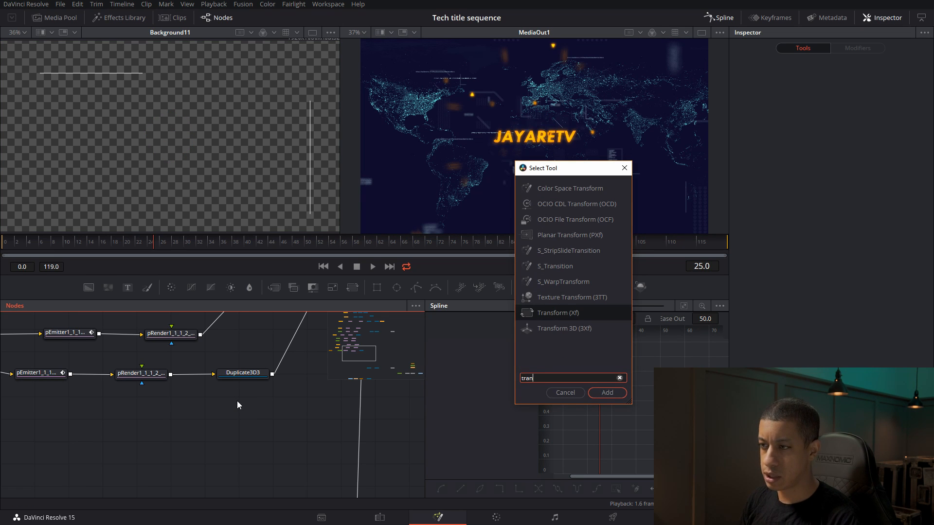
key(Down)
key(Return)
drag(170, 374, 209, 401)
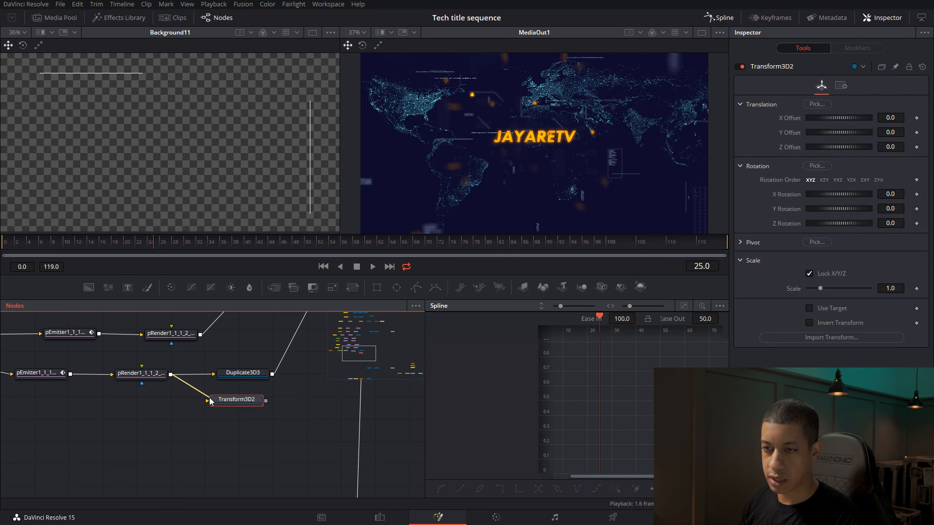
drag(170, 373, 237, 354)
scroll(219, 413, down, 4)
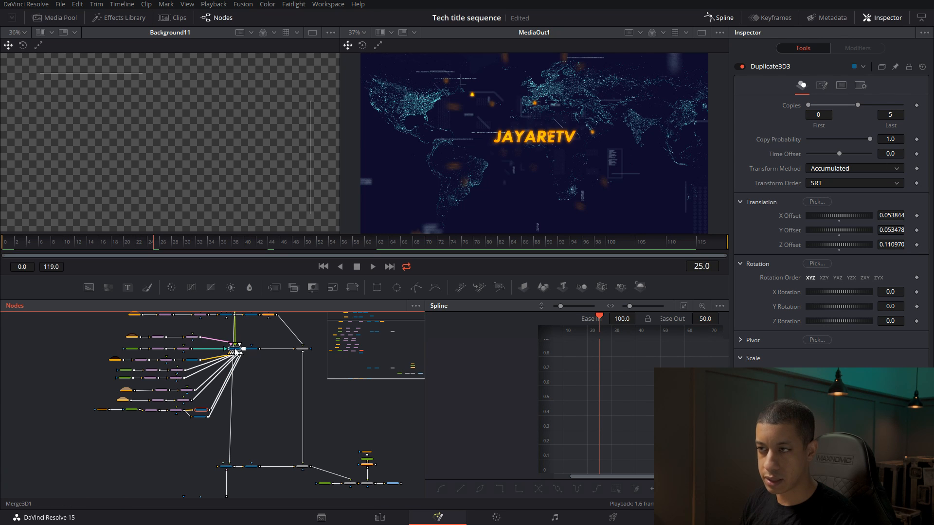
Show Merge3D1 in the second viewer and move Transform3D2 to a Z offset of about -0.472
drag(517, 190, 517, 192)
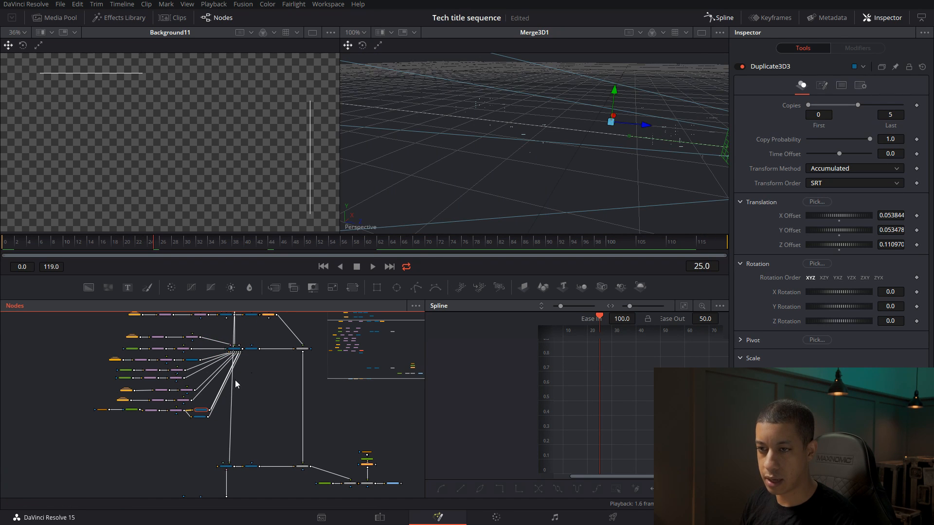
click(197, 417)
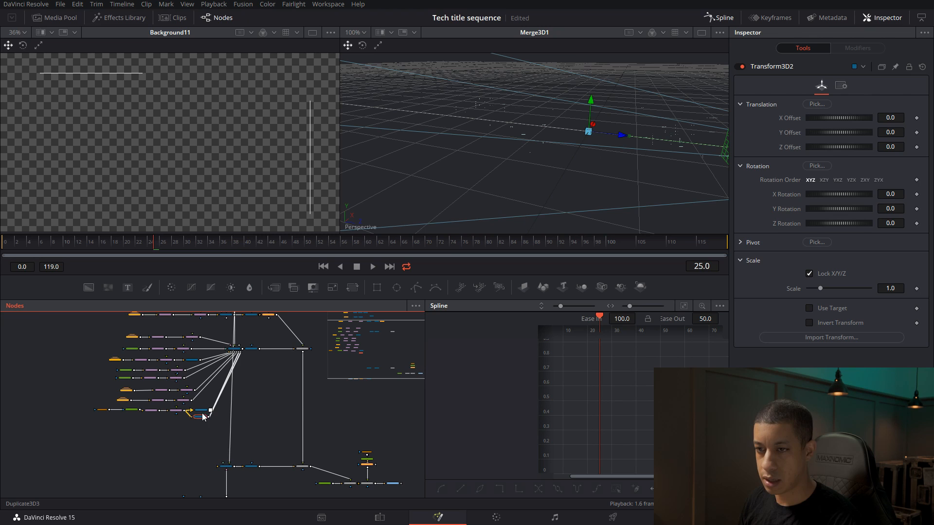
drag(620, 136, 542, 130)
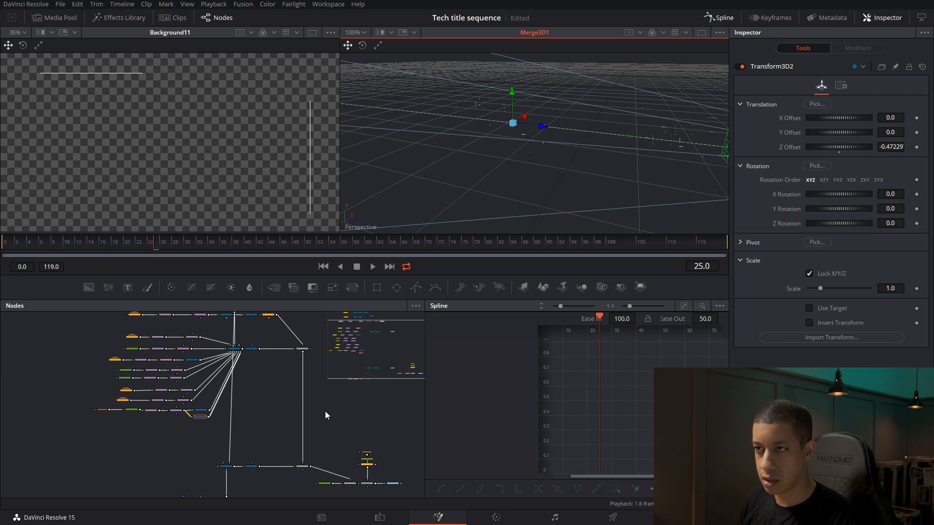
Load MediaOut1 into the first viewer and return to the Transform3D2 branch
drag(325, 412, 216, 377)
drag(281, 448, 127, 145)
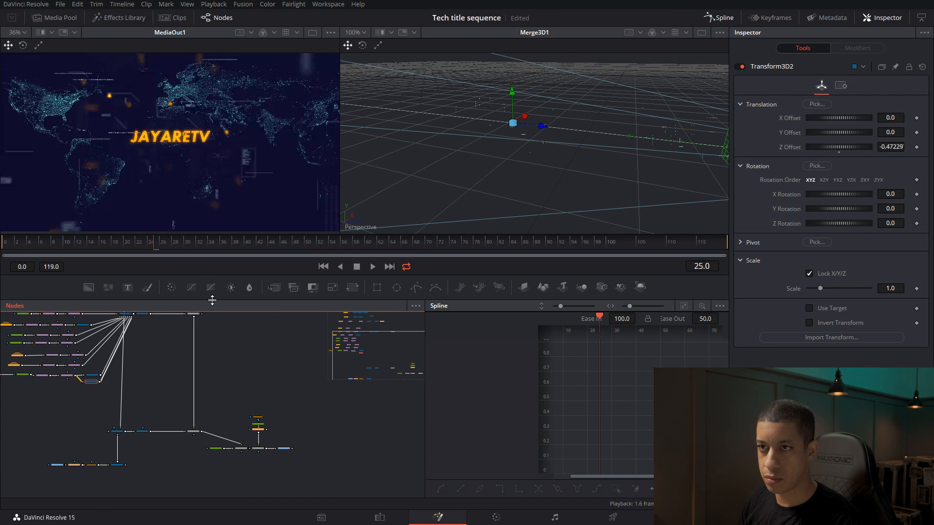
drag(170, 321, 274, 348)
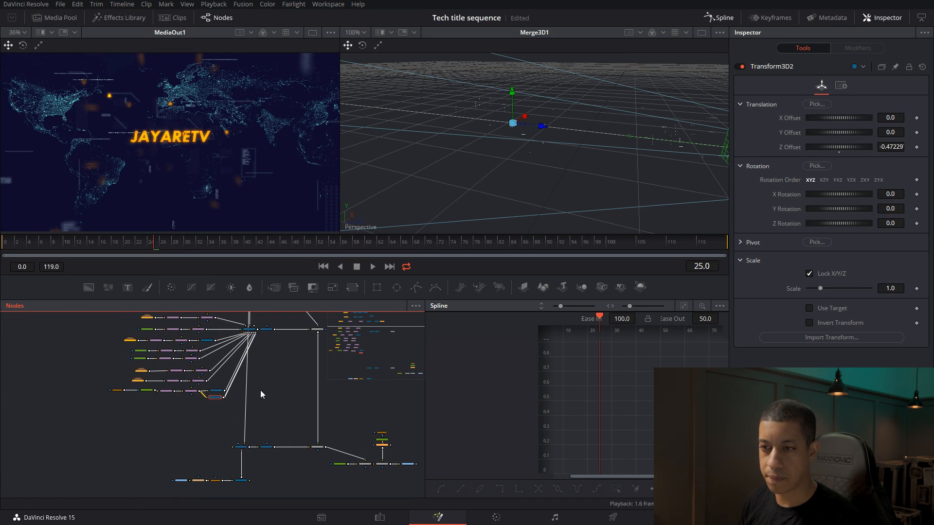
scroll(232, 400, up, 3)
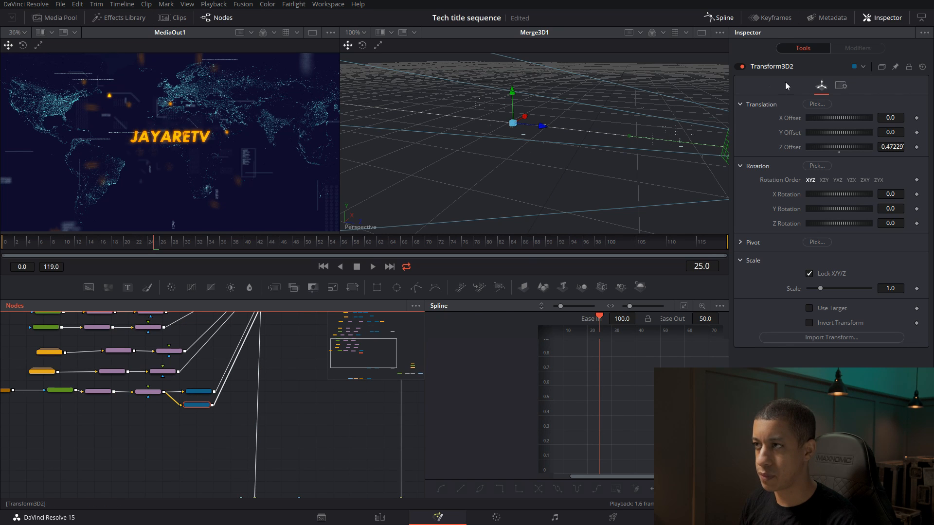
Toggle Transform3D2 off and on to compare its effect on the final composite
click(741, 67)
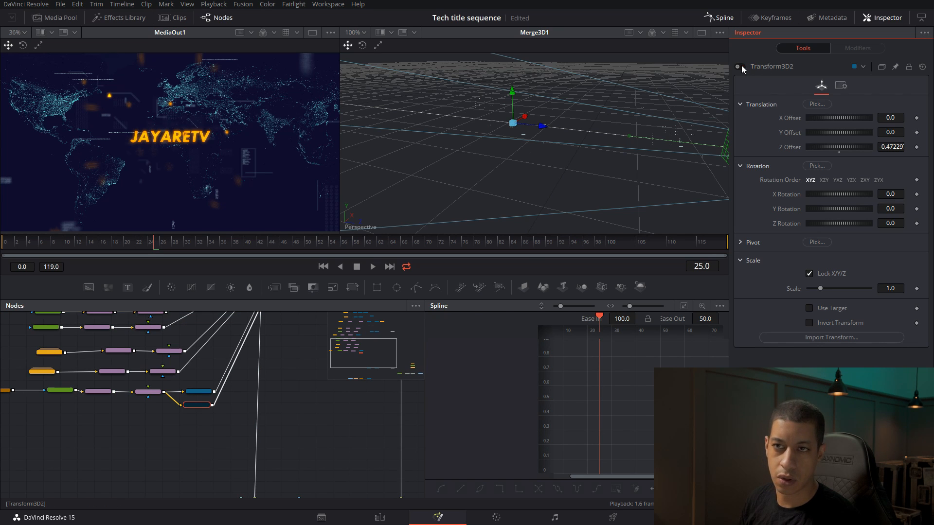
click(740, 66)
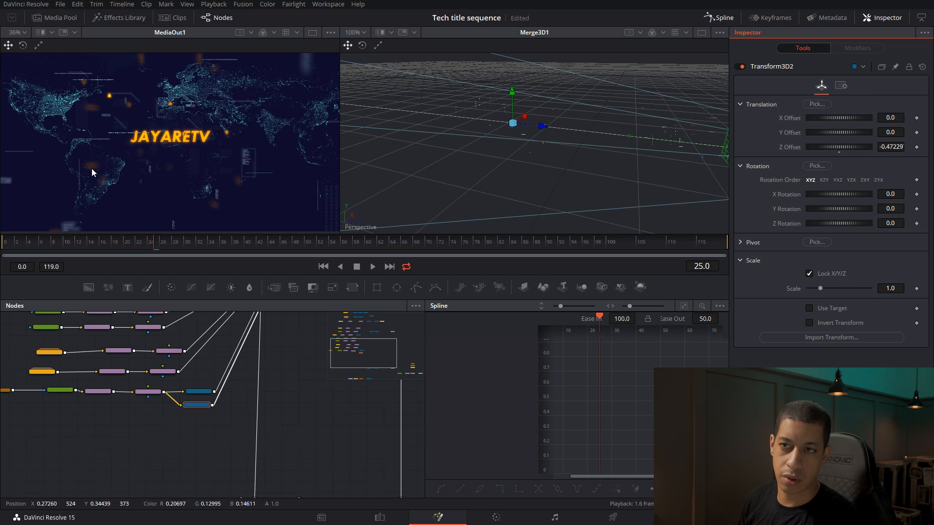
drag(185, 430, 207, 381)
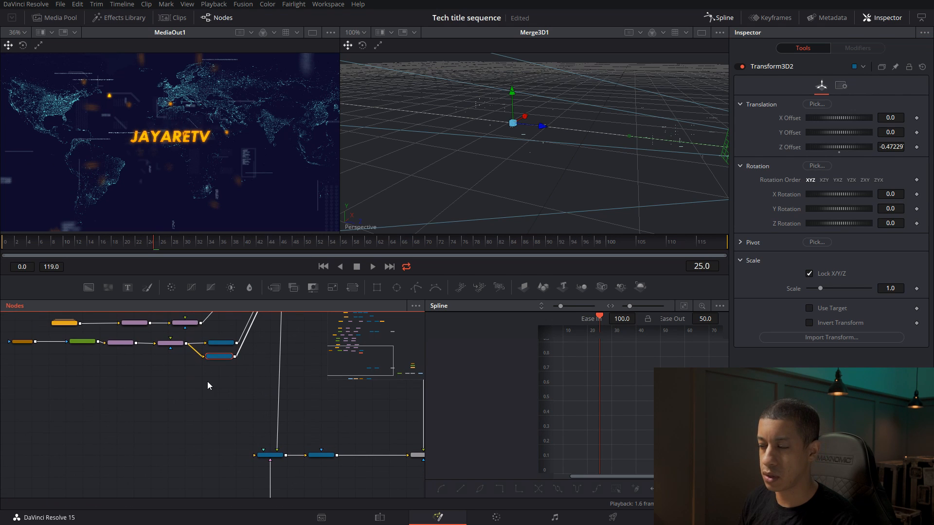
click(741, 67)
click(742, 68)
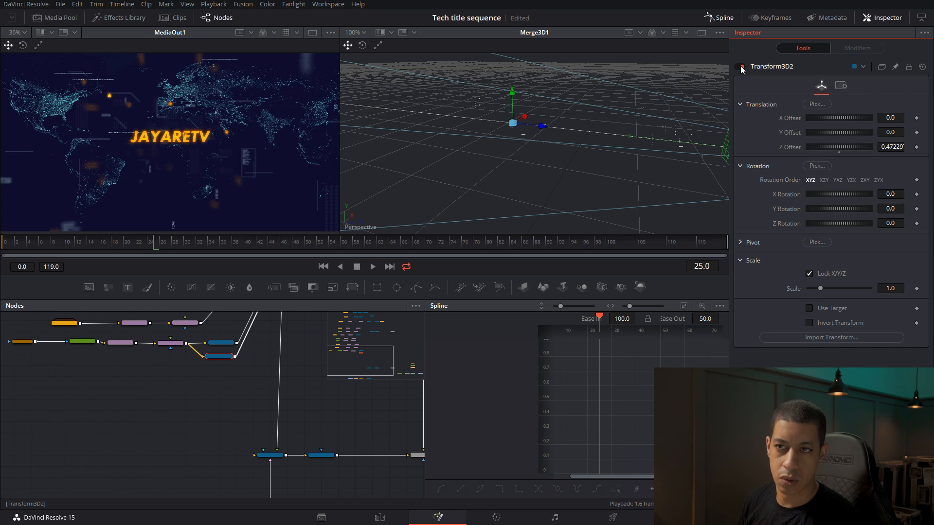
Insert a Duplicate 3D node after Transform3D2 and place it beside that node
drag(217, 367, 217, 385)
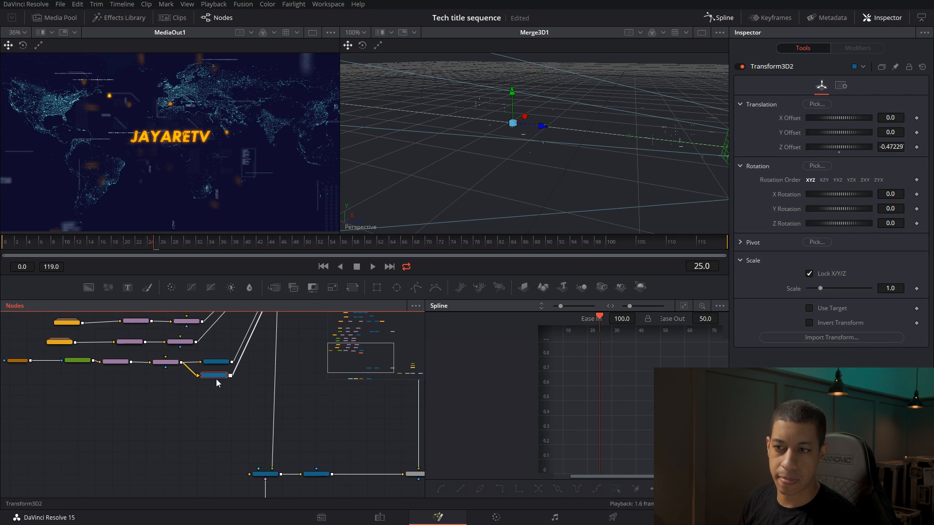
key(shift+space)
text(tran)
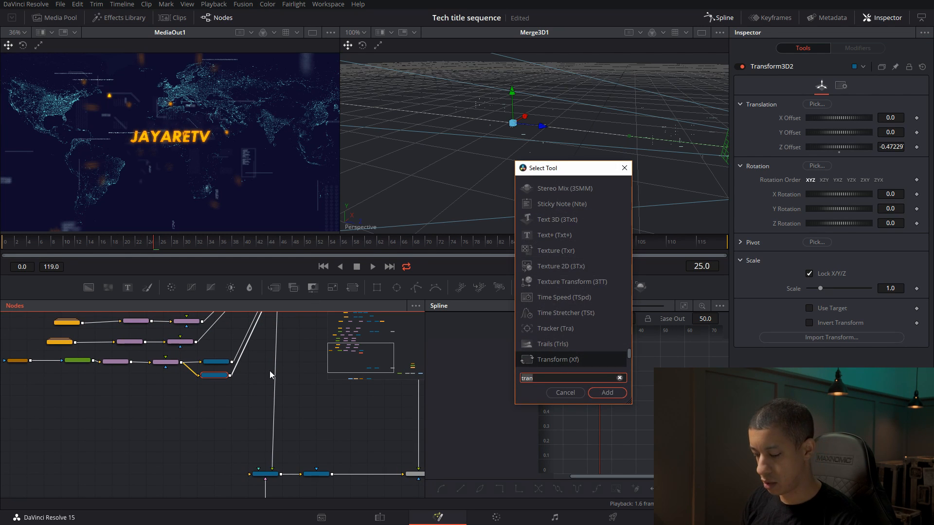
text(dup)
key(Down)
key(Return)
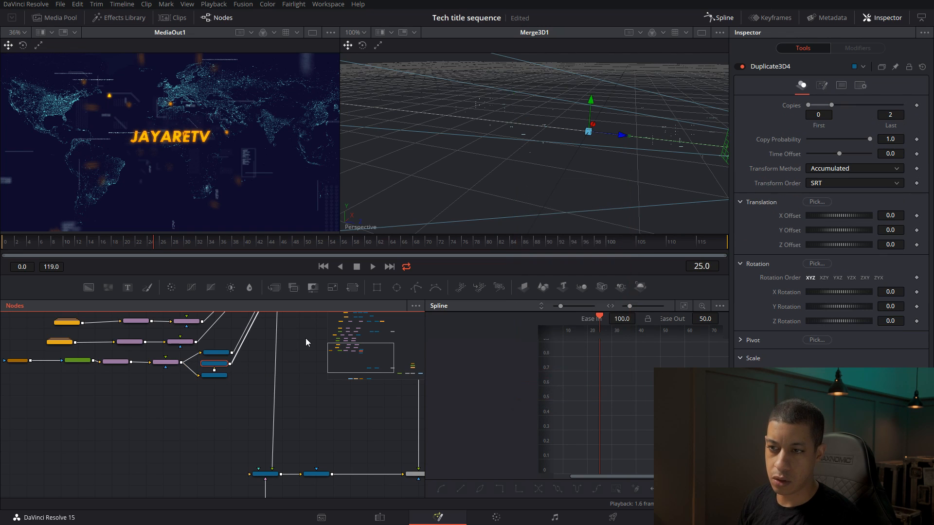
drag(214, 364, 258, 378)
Set Duplicate3D4's last copy to 3 and offset the copies along X by about 0.089
click(894, 115)
text(3)
key(Tab)
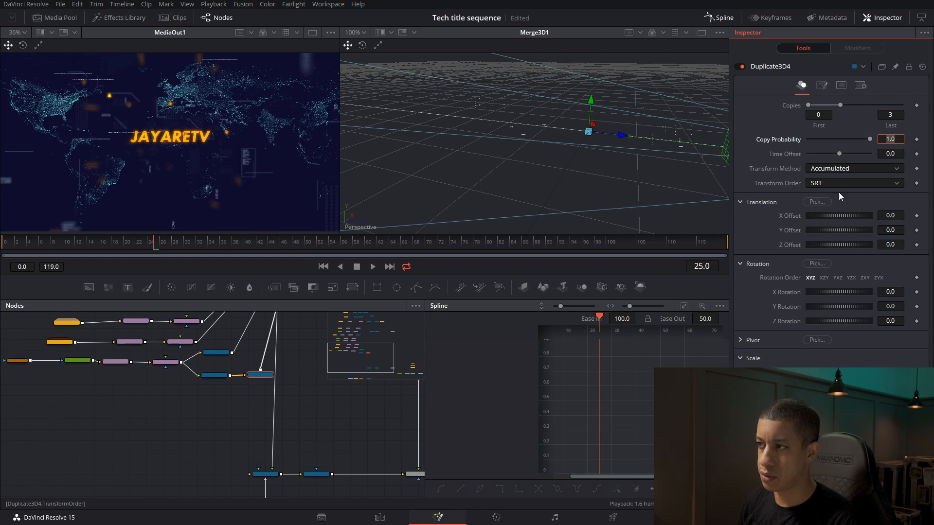
drag(693, 148, 497, 167)
drag(600, 165, 615, 165)
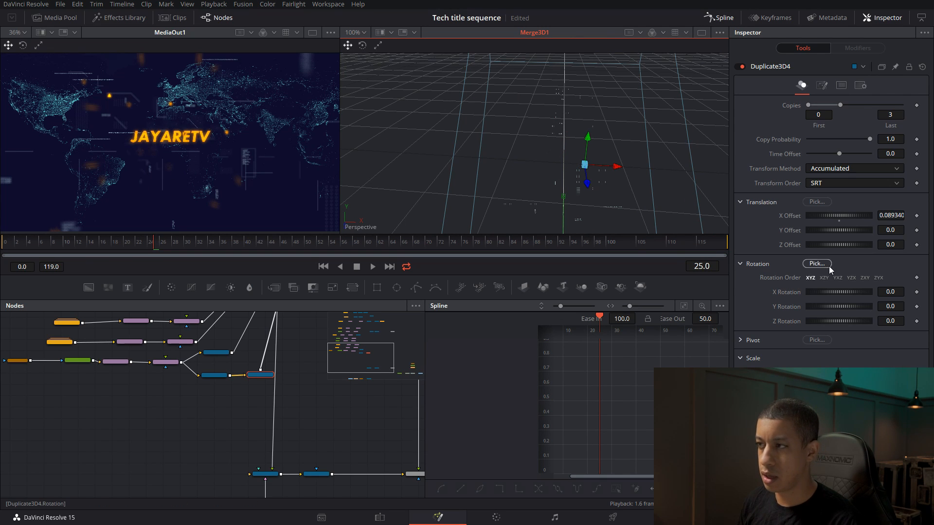
Rotate Duplicate3D4's copies about 50.36 degrees around Z and shift their offsets to about 0.031 in X and 0.161 in Y
click(362, 45)
drag(644, 126, 586, 105)
click(304, 42)
click(350, 44)
drag(560, 152, 599, 112)
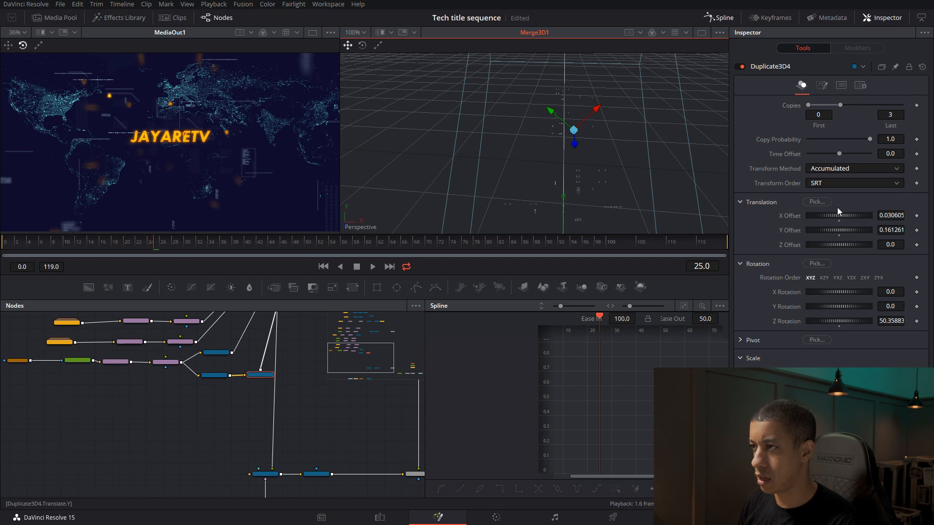
Try the Linear transform method on Duplicate3D4 and return it to Accumulated
click(850, 184)
click(856, 170)
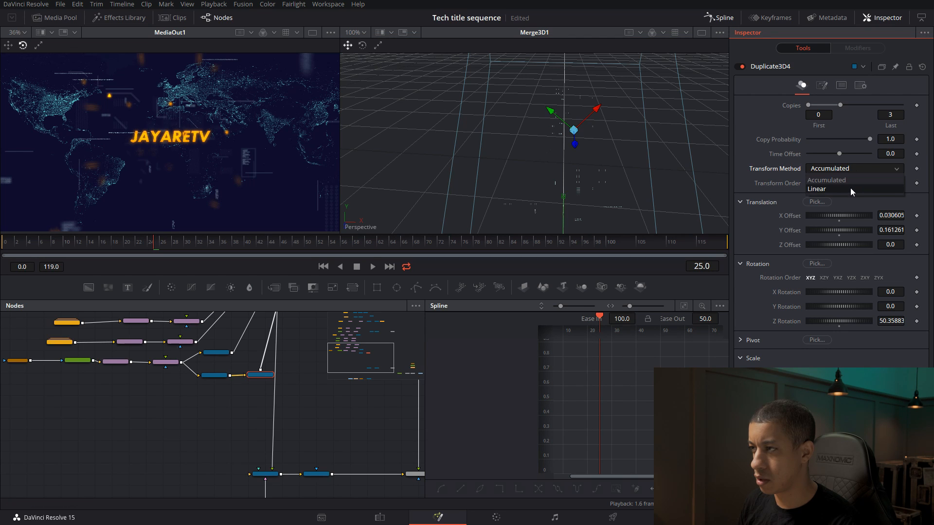
click(850, 188)
click(856, 168)
click(848, 180)
Look through Duplicate3D4's jitter, region and script settings and try other transform orders
click(821, 86)
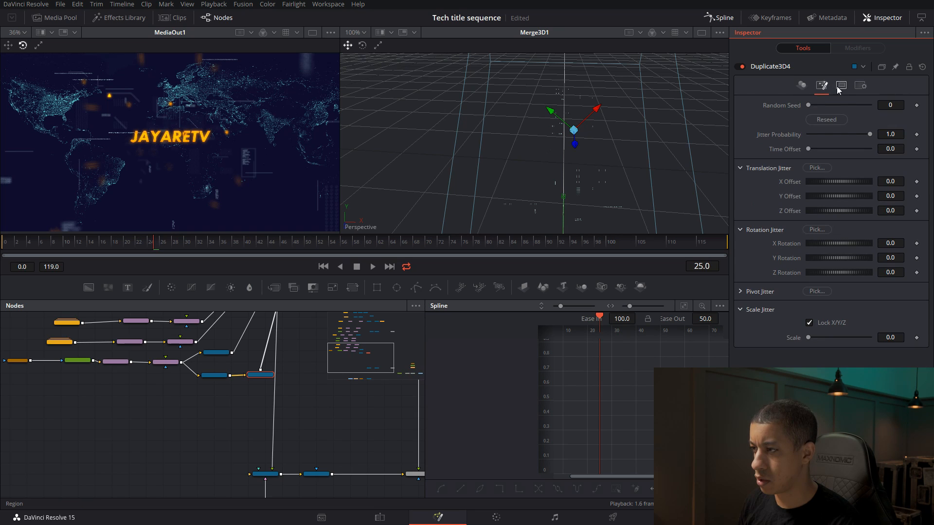
click(845, 89)
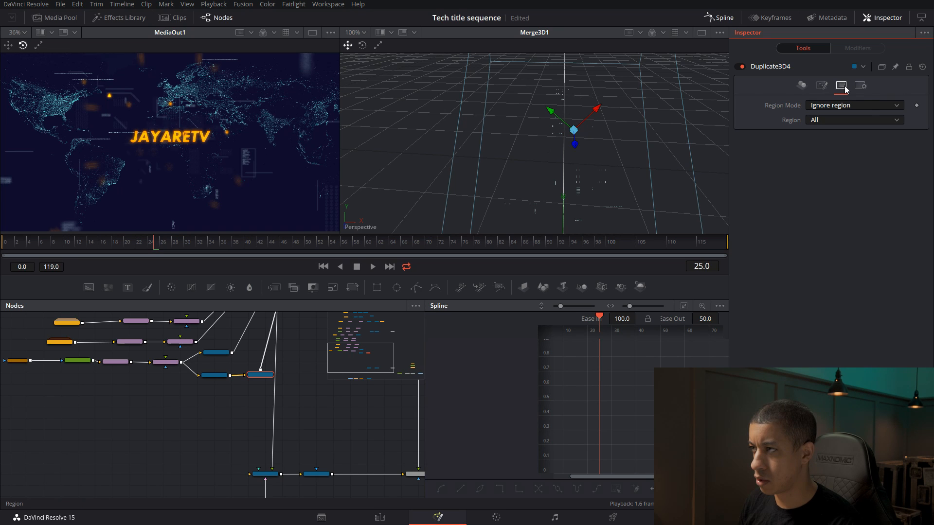
click(860, 86)
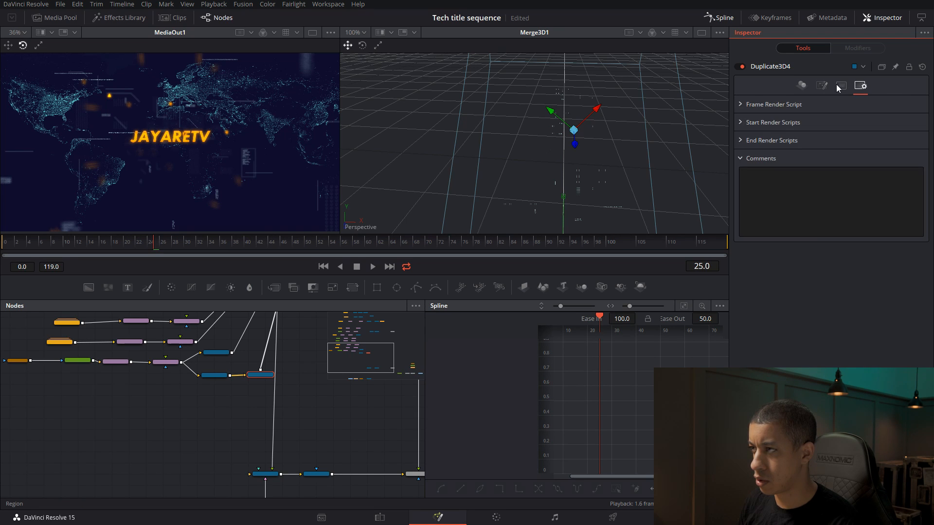
click(800, 86)
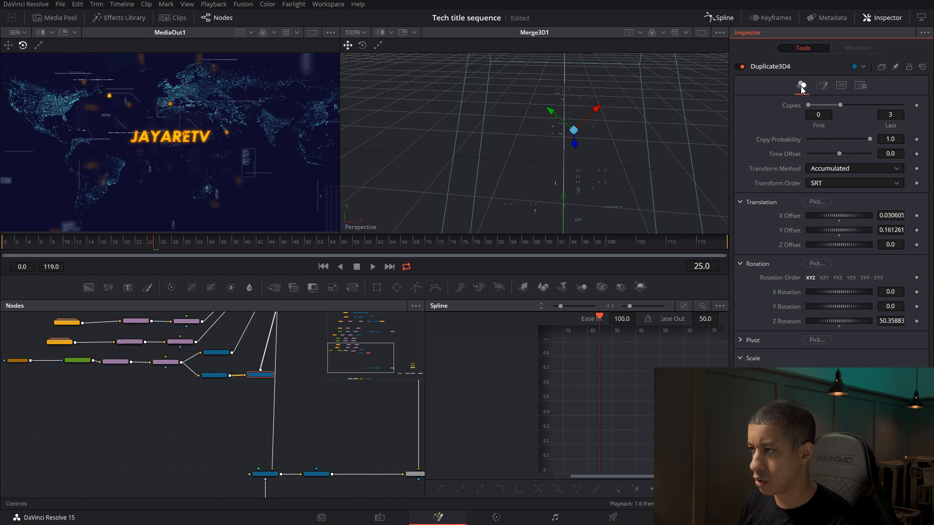
click(837, 184)
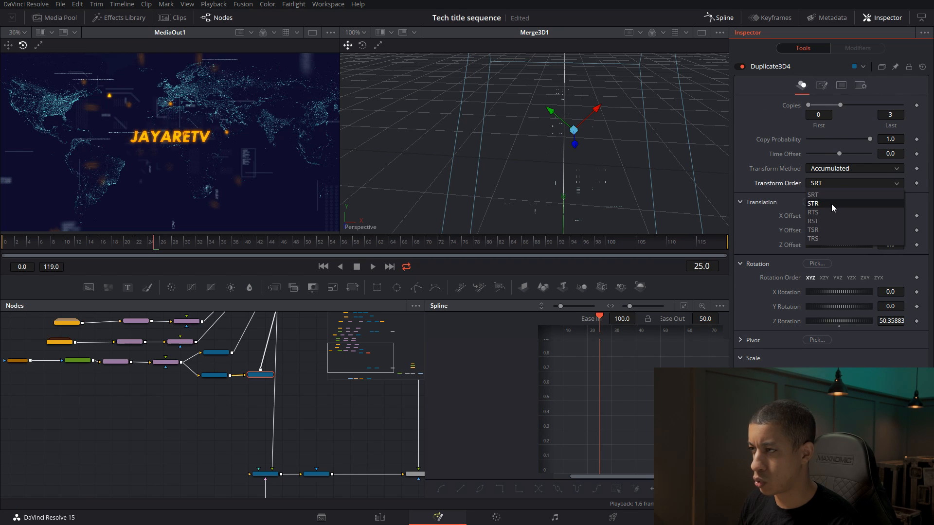
click(837, 187)
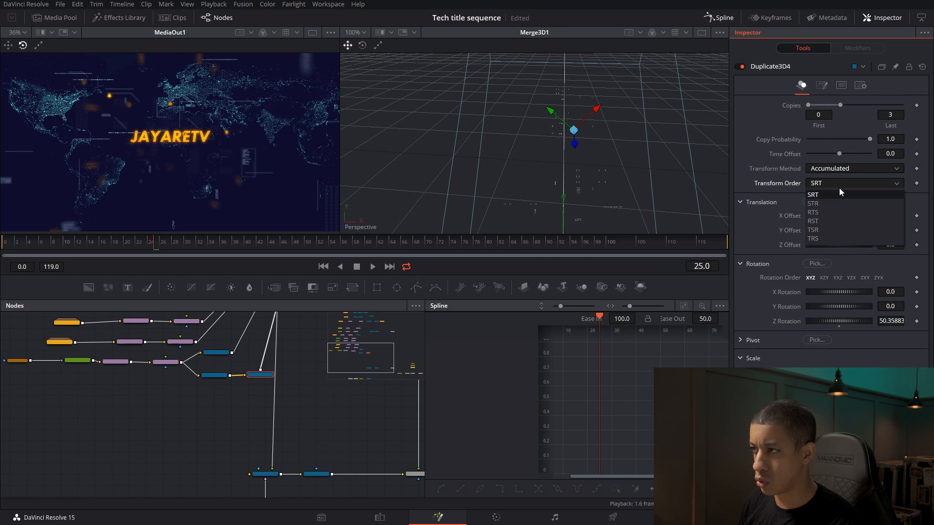
click(822, 221)
click(844, 185)
click(841, 220)
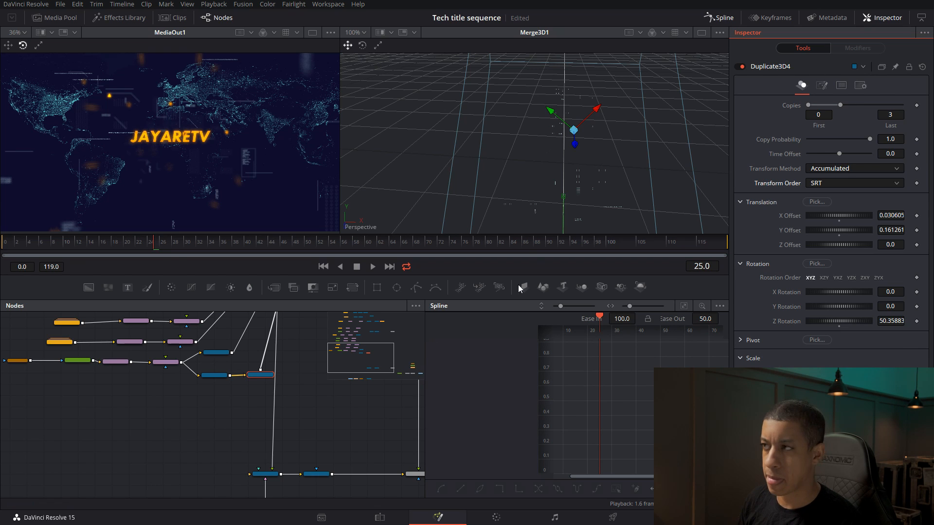
Delete the Duplicate3D4 node that follows Transform3D2
click(259, 373)
click(257, 374)
key(Delete)
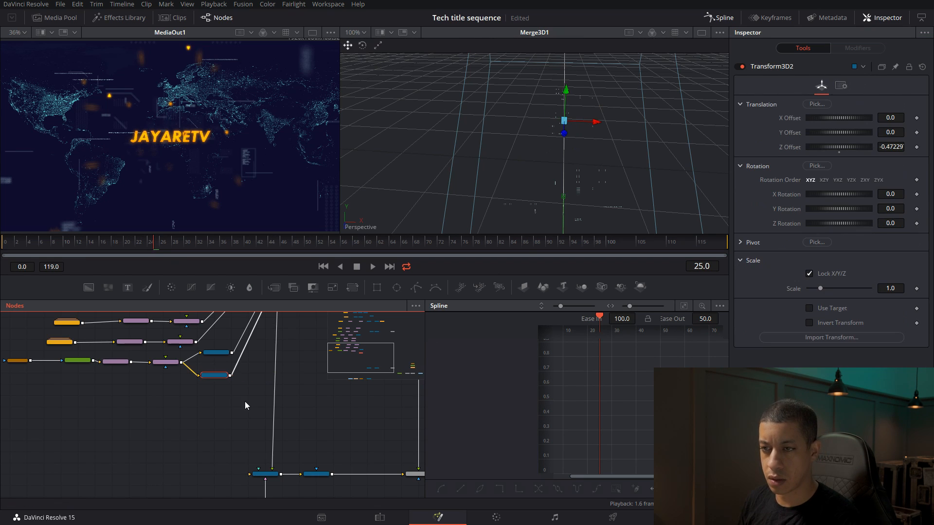
Preview Transform3D2 in the first viewer and switch that viewer back to MediaOut1
click(211, 380)
click(207, 379)
key(1)
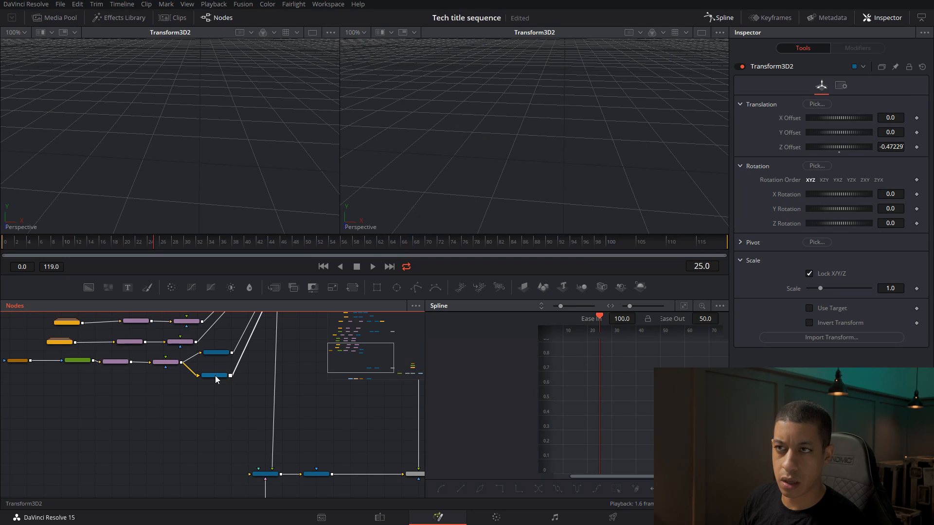
drag(247, 364, 237, 406)
scroll(250, 359, down, 5)
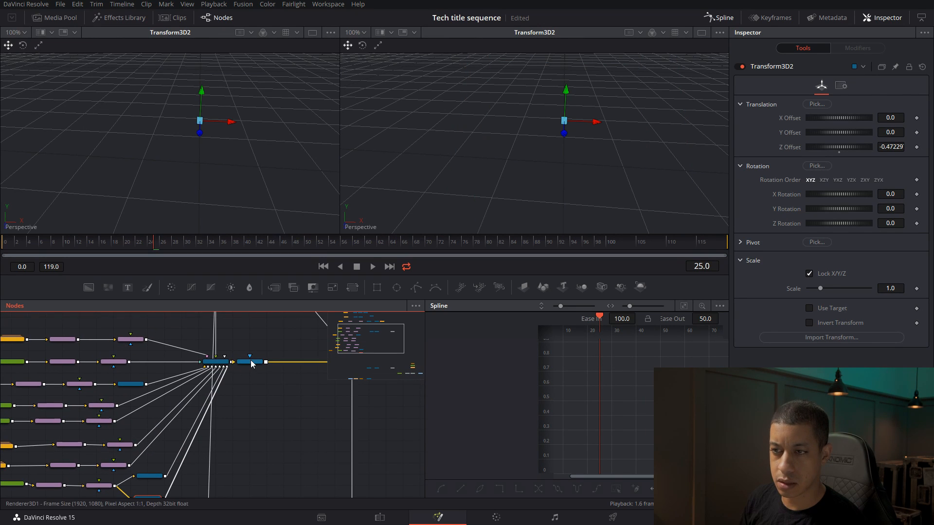
scroll(282, 457, down, 2)
drag(279, 447, 152, 163)
scroll(302, 347, up, 3)
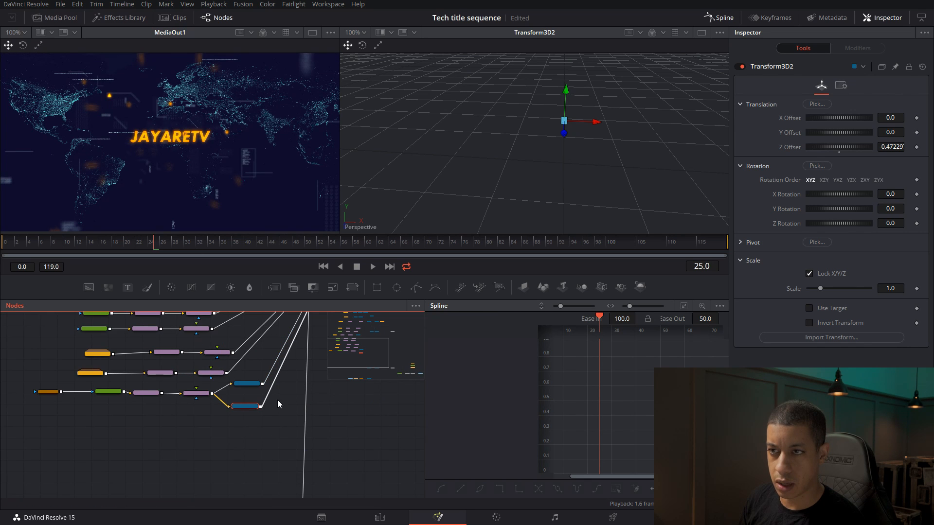
Add a Duplicate 3D node after Transform3D2, place it to that node's right and show Merge3D1 in the second viewer
scroll(277, 400, up, 2)
key(shift+space)
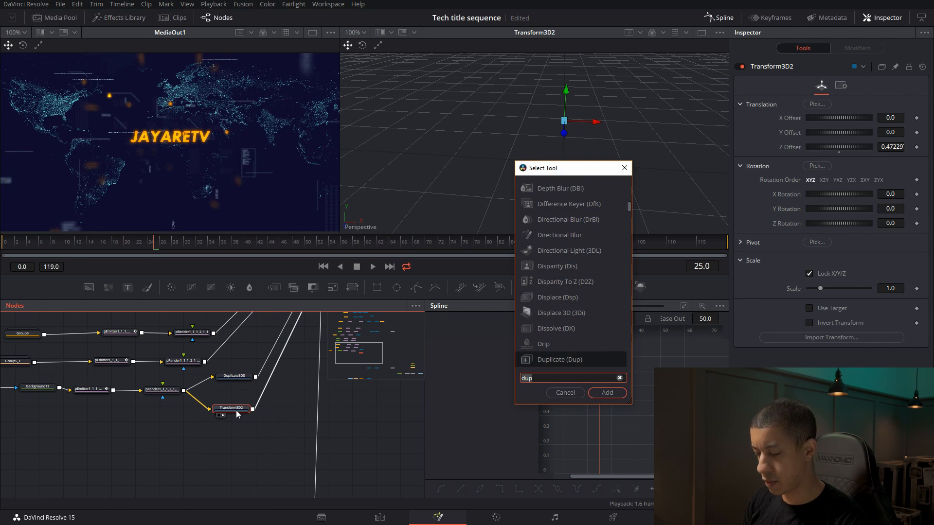
text(du)
key(Down)
key(Return)
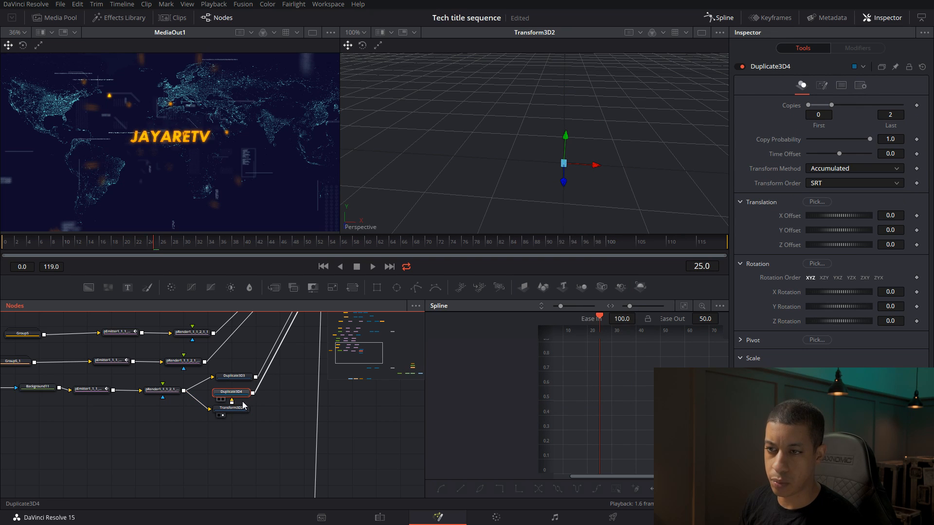
drag(287, 414, 292, 413)
drag(537, 164, 537, 164)
scroll(389, 406, down, 5)
drag(278, 381, 514, 209)
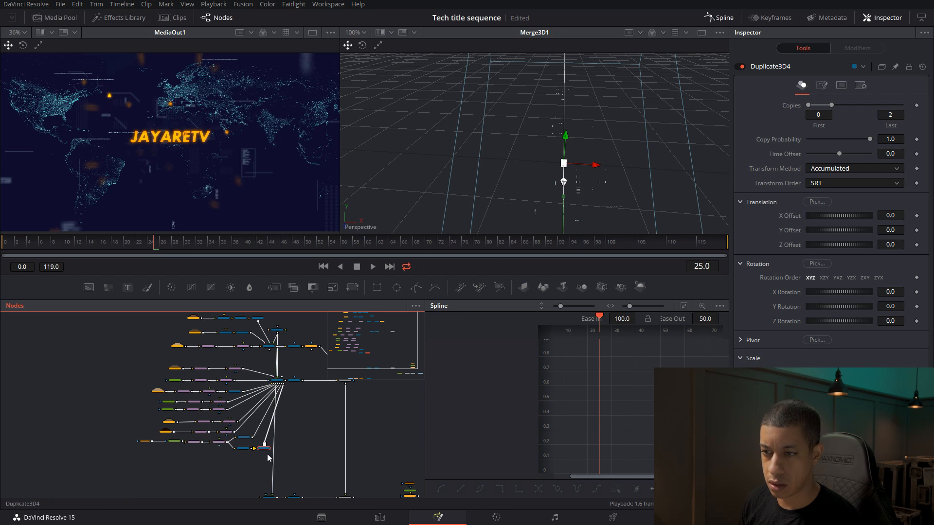
Set Duplicate3D4's last copy to 3 and offset its copies about 0.109 in X and 0.092 in Y
click(900, 115)
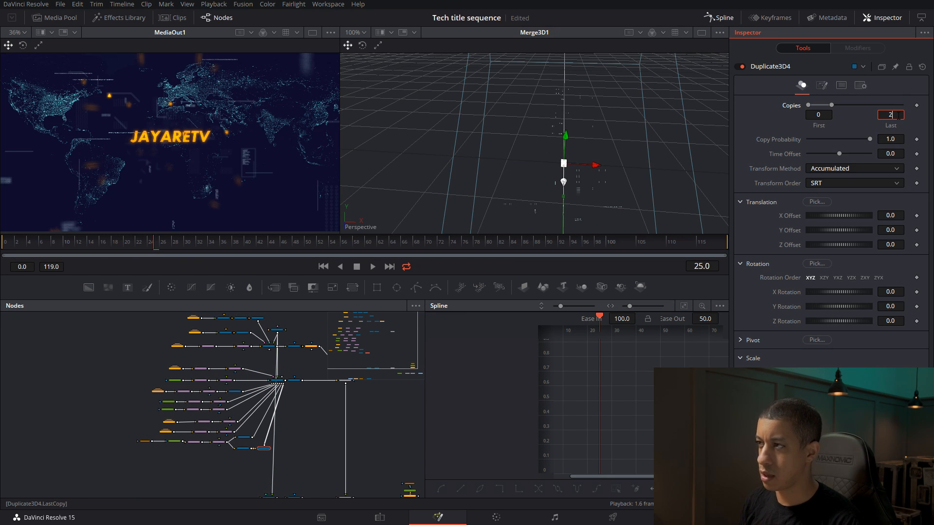
text(3)
key(Tab)
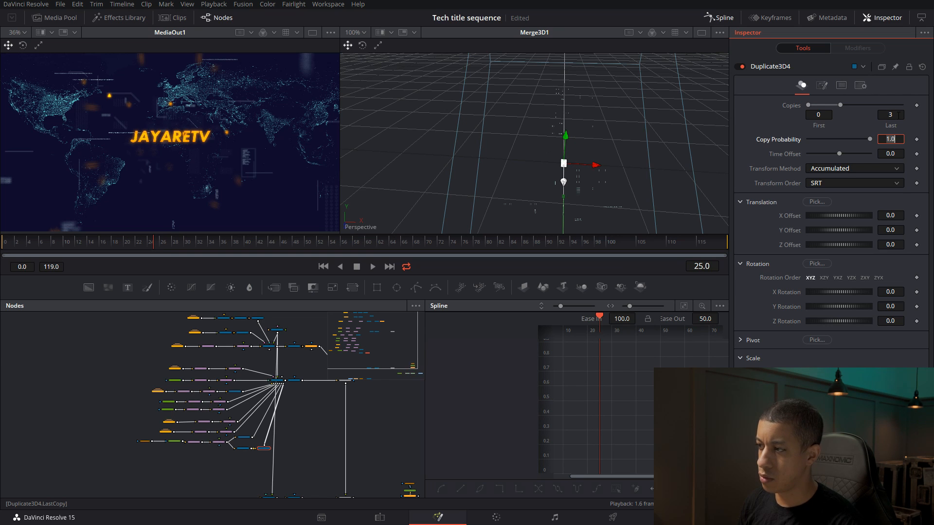
click(891, 386)
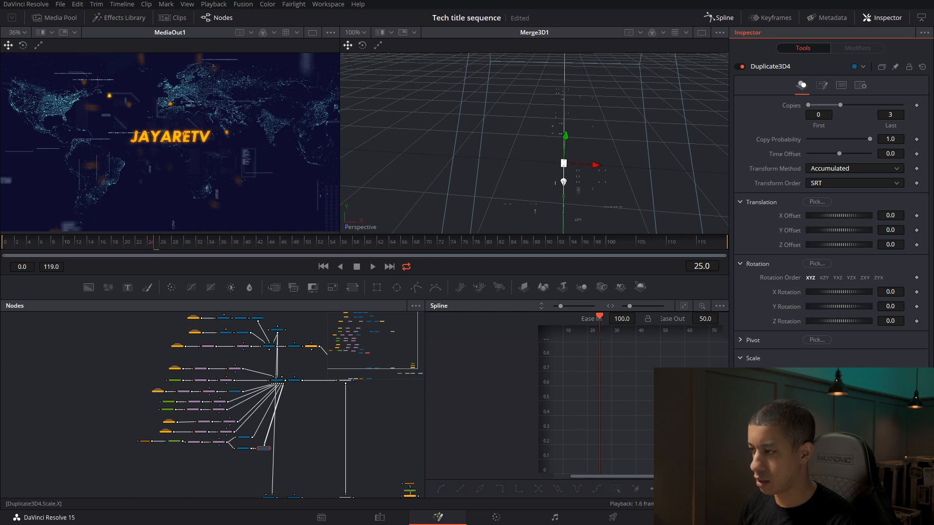
click(818, 115)
drag(596, 165, 593, 117)
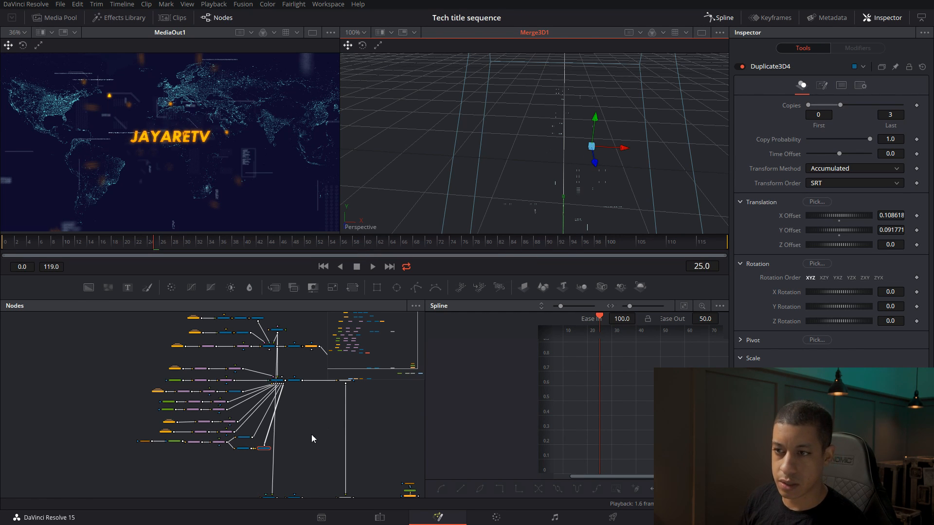
Save the Tech title sequence project
scroll(300, 438, up, 6)
drag(300, 436, 373, 425)
key(ctrl+s)
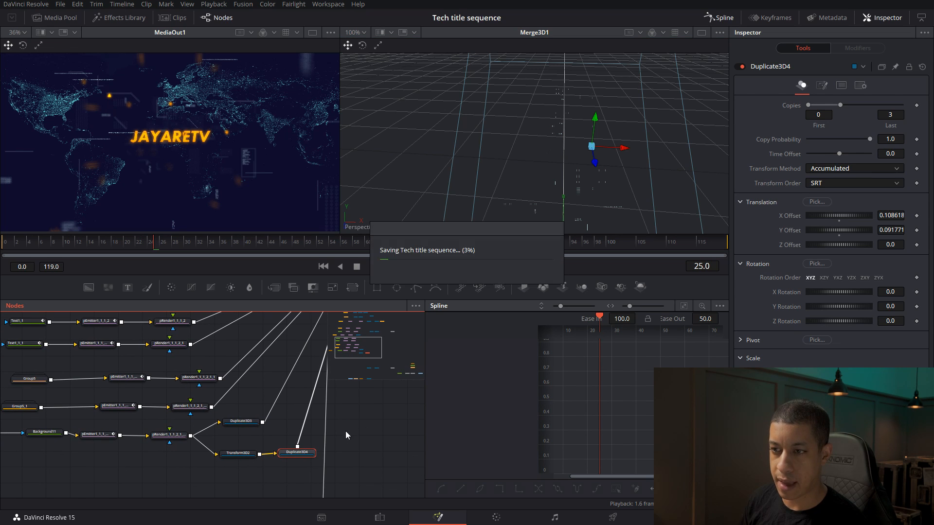
Copy the pEmitter1_1 and pRender1_1 nodes of the Group2 branch and paste the pair just above the originals
drag(209, 465, 270, 493)
drag(304, 431, 343, 451)
drag(51, 384, 45, 424)
drag(64, 349, 14, 404)
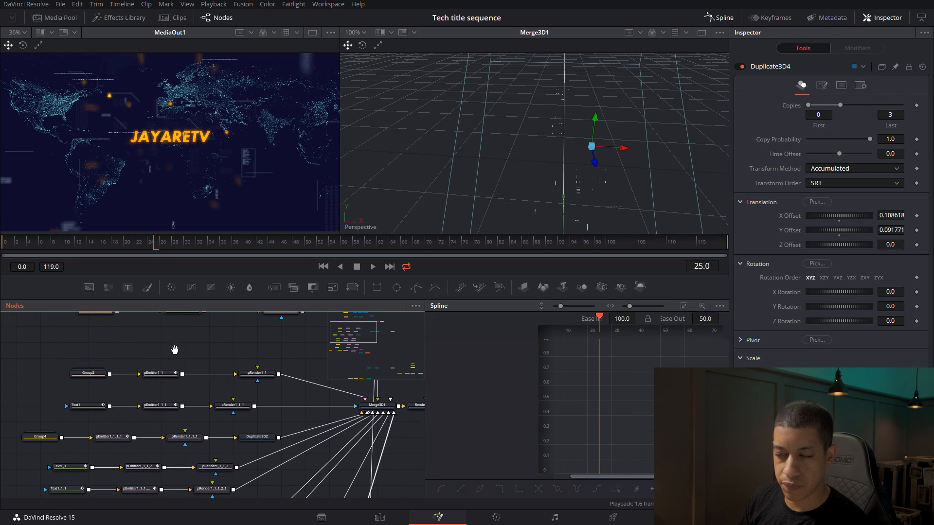
drag(175, 350, 160, 386)
drag(100, 410, 96, 176)
drag(229, 366, 258, 400)
key(ctrl+c)
click(217, 365)
key(ctrl+v)
drag(182, 367, 123, 375)
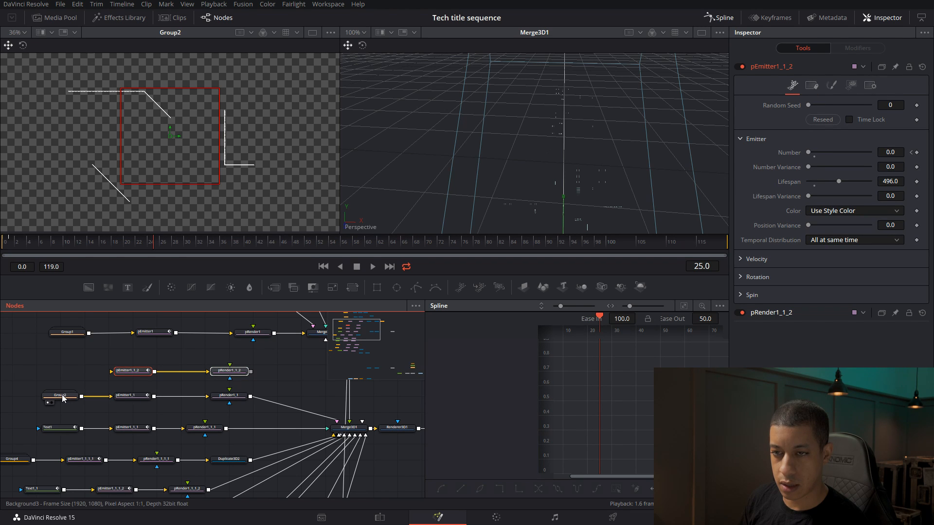
Add a Transform node above Group2 and connect Group2's output to it
click(57, 378)
key(shift+space)
text(du)
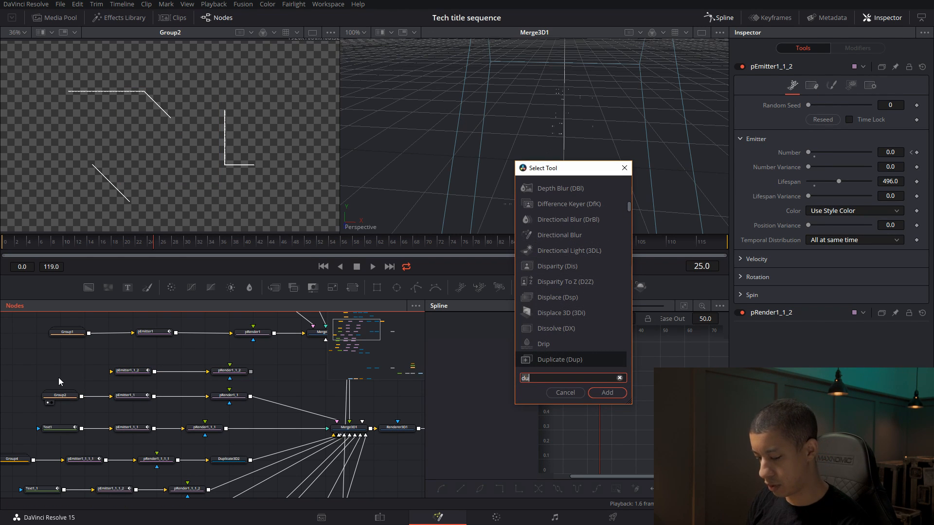
text(tran)
key(Return)
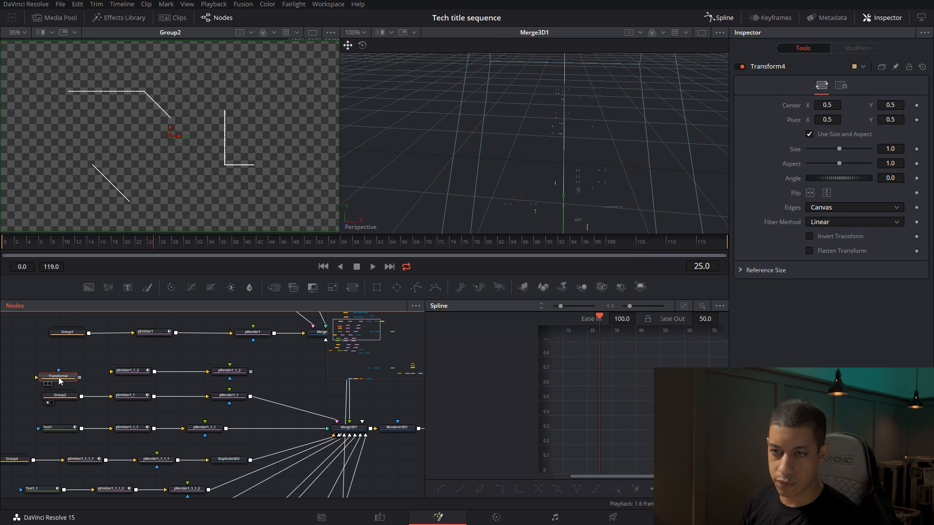
drag(82, 396, 158, 269)
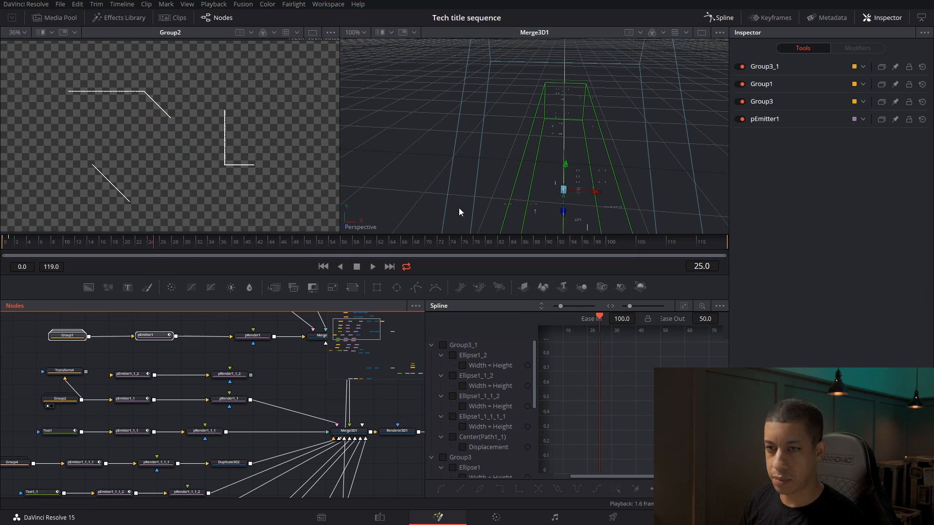
Show Transform4 in the first viewer and rotate its line graphics to an angle of about 134.58
drag(72, 373, 73, 376)
key(1)
drag(836, 178, 871, 179)
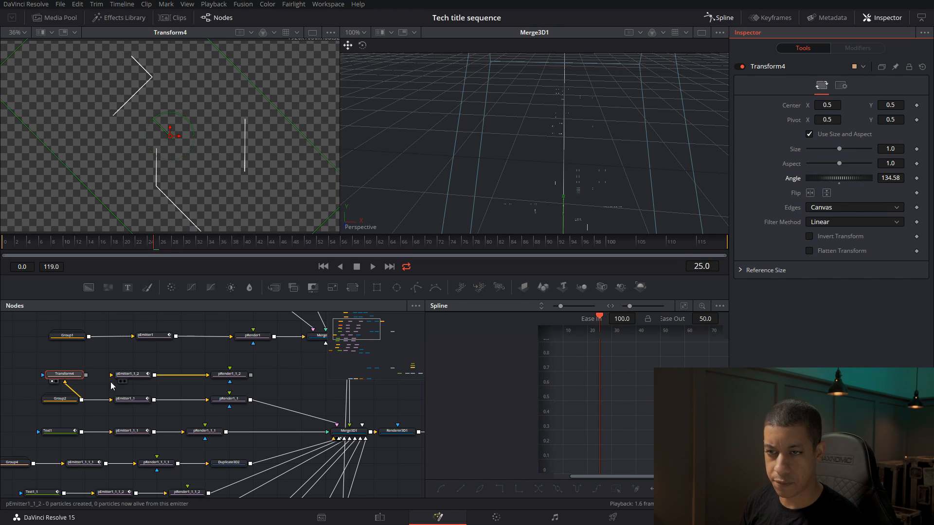
Connect Transform4 to the pasted pEmitter1_1_2 and connect pRender1_1_2 to Merge3D1
click(87, 375)
drag(100, 374, 117, 375)
drag(292, 393, 252, 408)
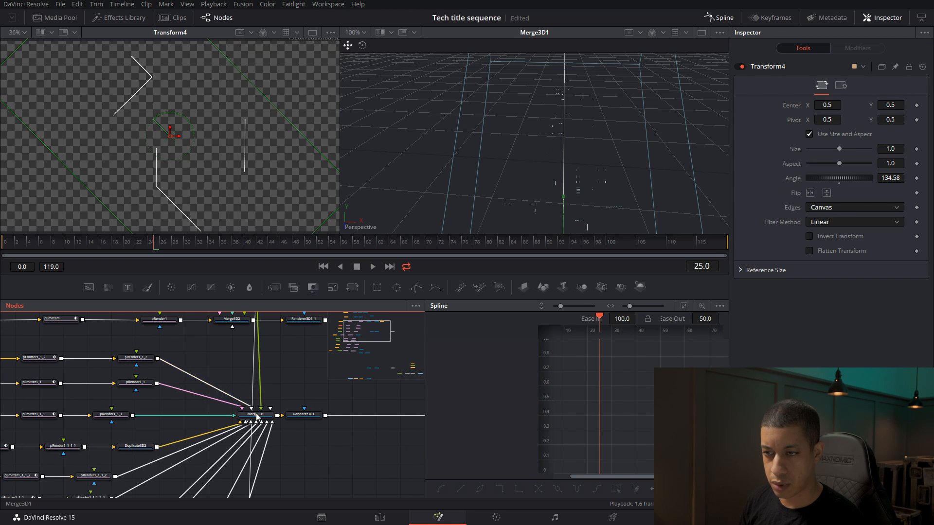
drag(198, 364, 303, 370)
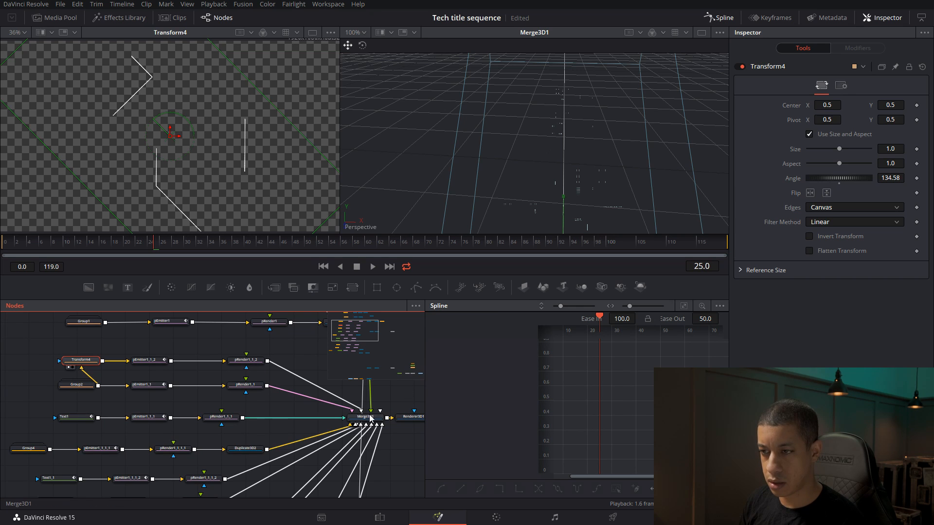
Inspect the Merge3D1 scene from the side and look through pRender1_1_2's grid, image and scene settings
drag(450, 190, 627, 170)
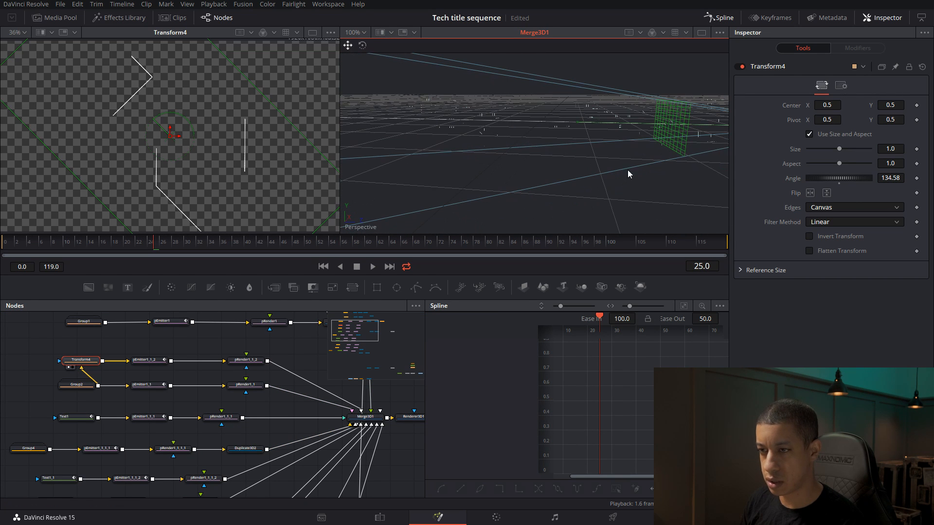
click(239, 363)
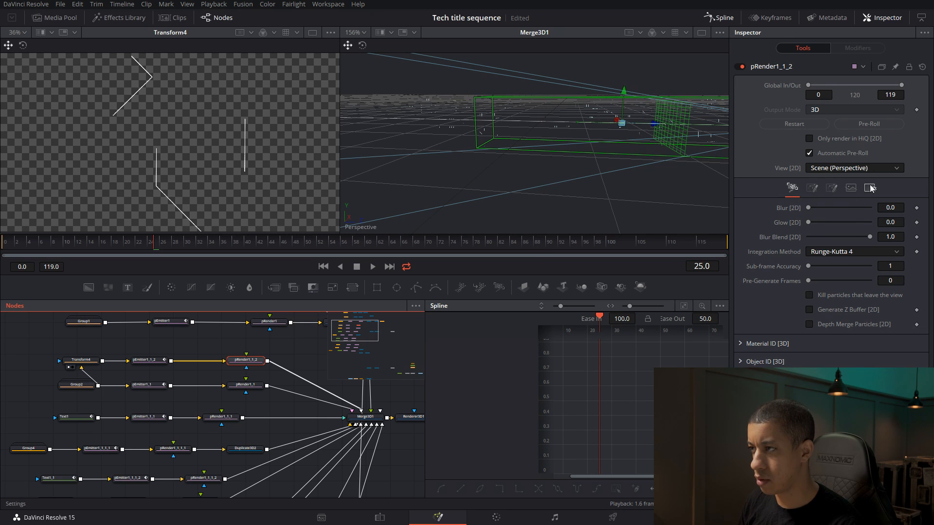
click(832, 188)
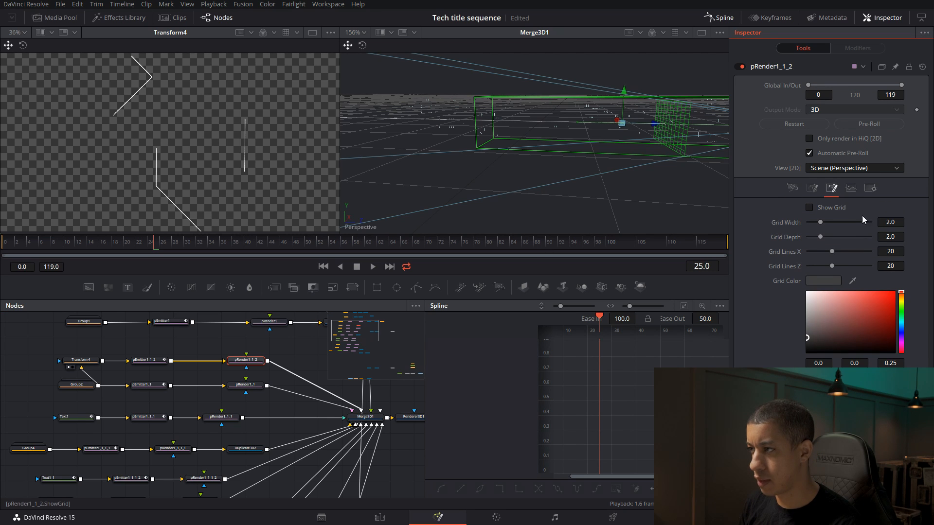
click(811, 188)
click(850, 188)
click(811, 188)
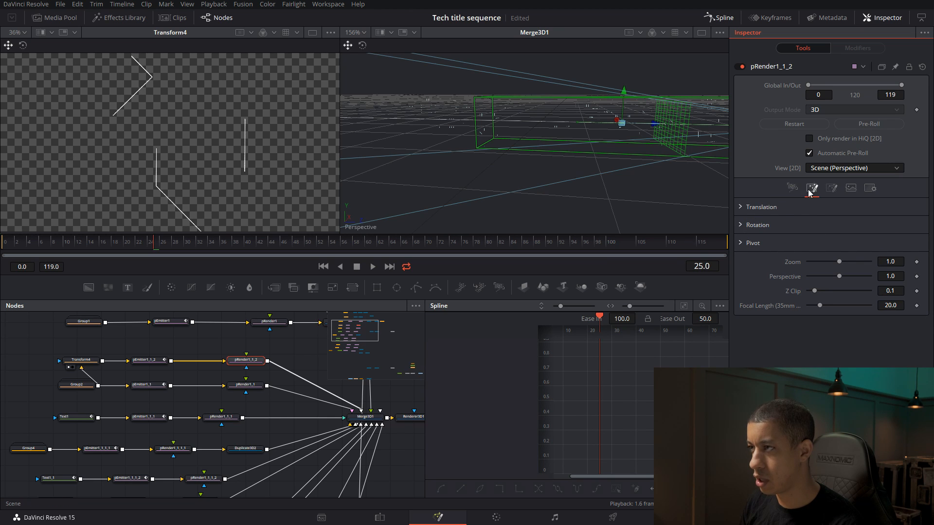
Reduce pEmitter1_1_2's cube region depth to 0.346 and move the region to a Z offset of about -0.454
click(149, 359)
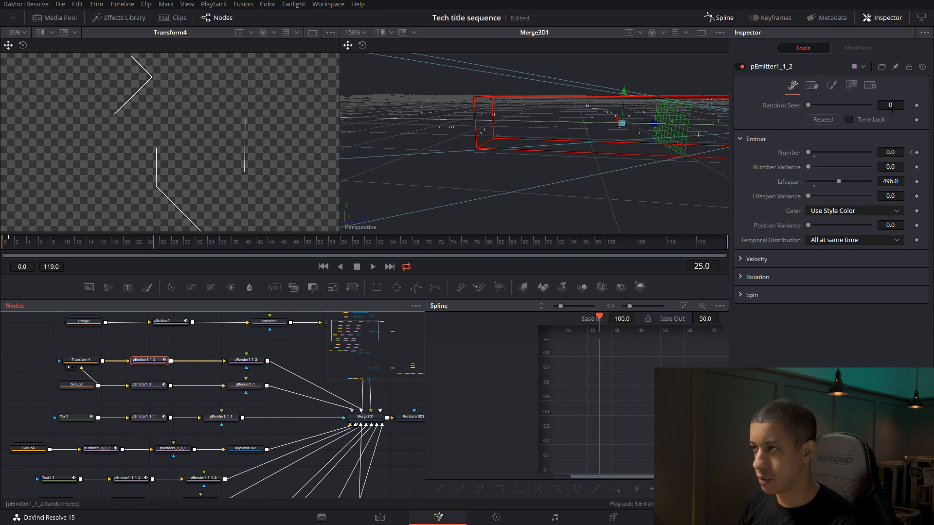
click(850, 85)
drag(858, 179, 819, 180)
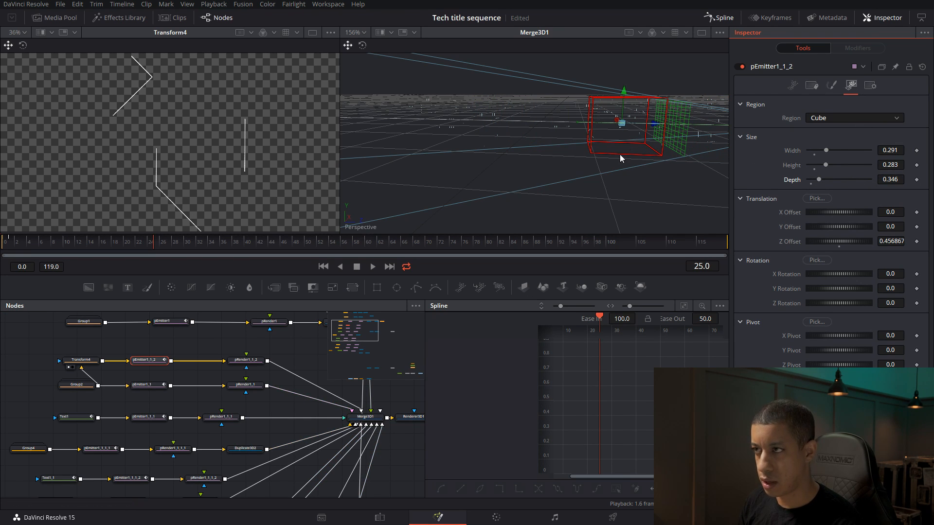
drag(652, 125, 502, 128)
drag(485, 179, 564, 225)
Show the MediaOut1 composite in the first viewer
drag(386, 434, 311, 333)
scroll(334, 378, down, 3)
drag(346, 411, 220, 298)
drag(407, 417, 206, 198)
drag(241, 362, 348, 466)
drag(308, 422, 325, 473)
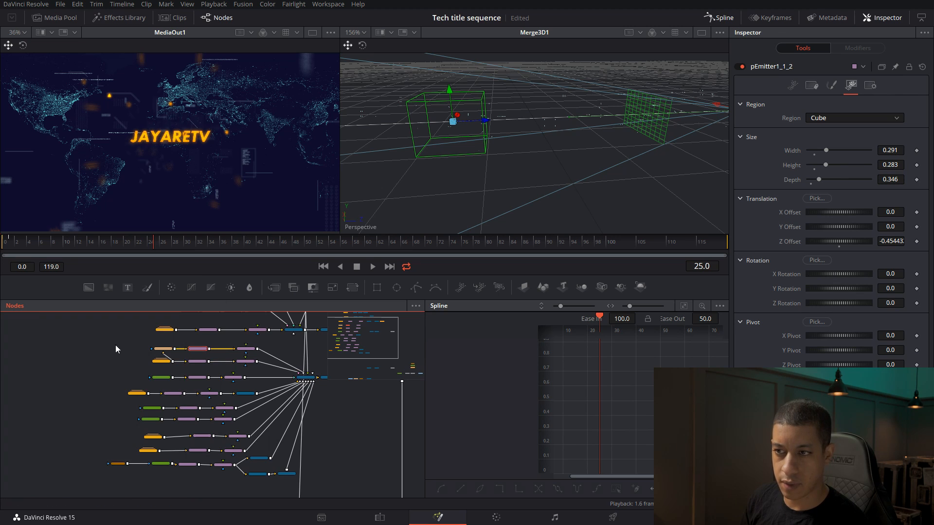
Compare the composite with pRender1_1_2 disabled and enabled again
scroll(116, 345, up, 5)
scroll(225, 388, up, 1)
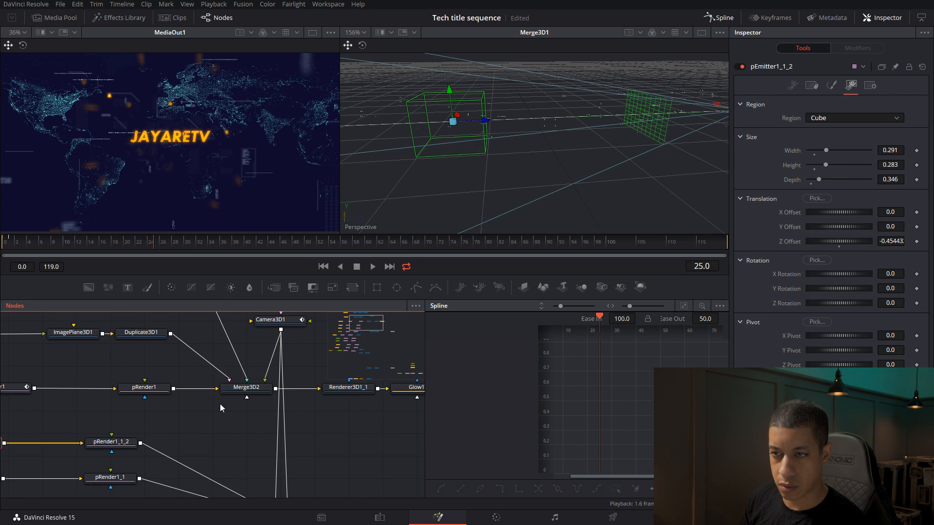
drag(224, 405, 253, 433)
drag(179, 399, 285, 422)
scroll(257, 411, down, 2)
drag(251, 382, 214, 356)
scroll(227, 401, up, 3)
click(171, 388)
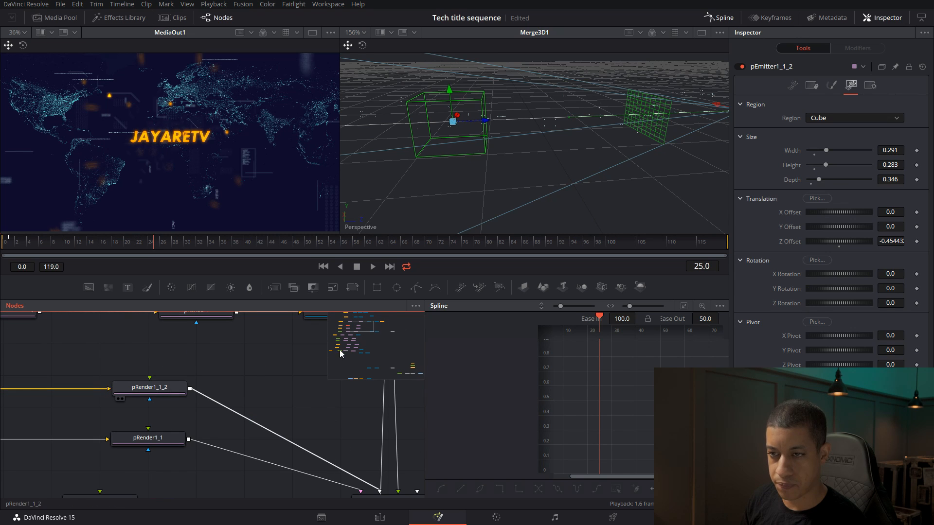
click(739, 66)
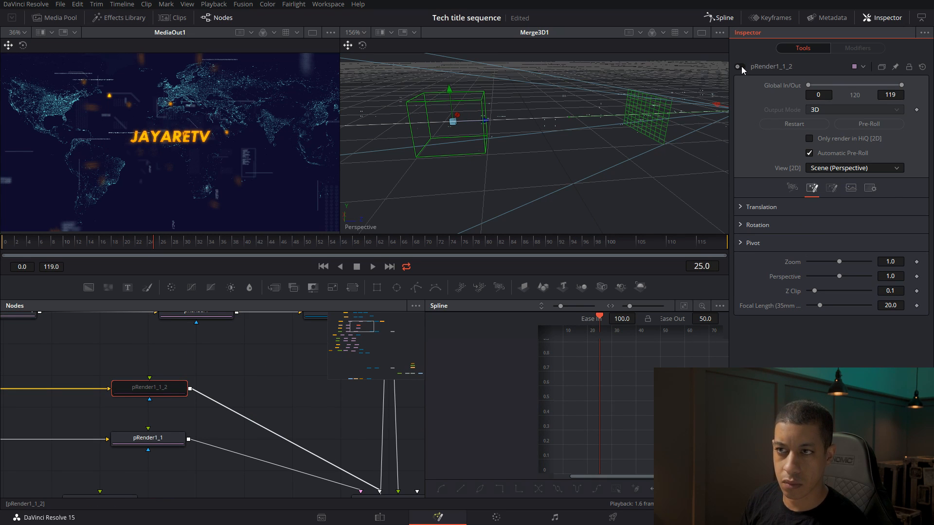
click(739, 67)
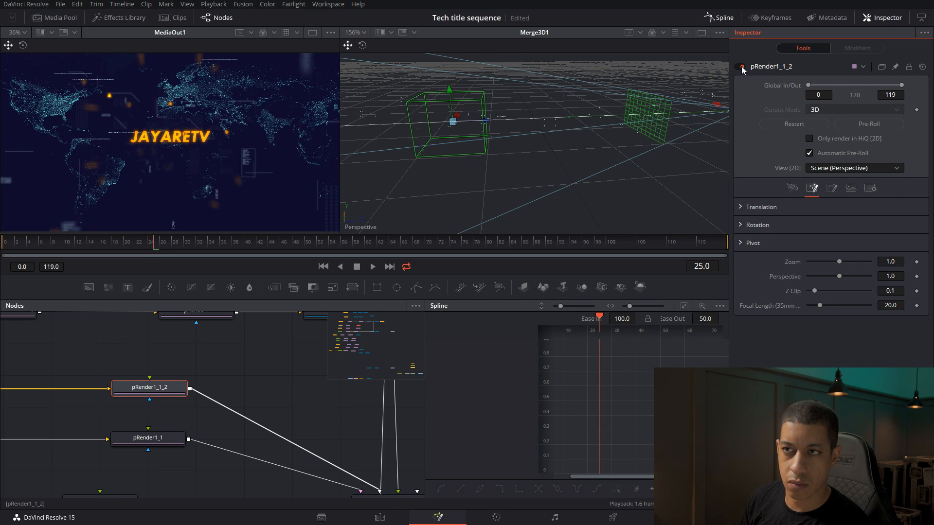
Shift pRender1_1_2 along Z away from the camera, check frame 26, and bring it forward toward the camera
drag(485, 121, 430, 121)
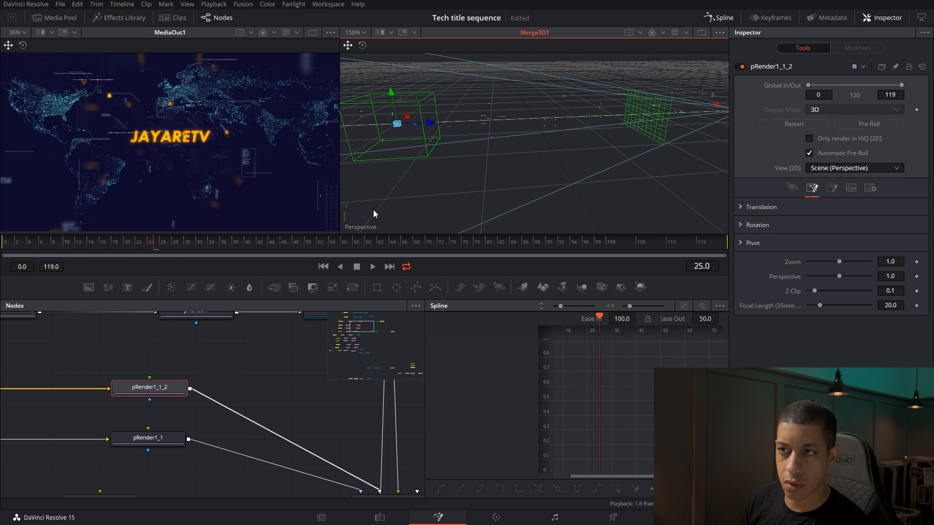
click(163, 244)
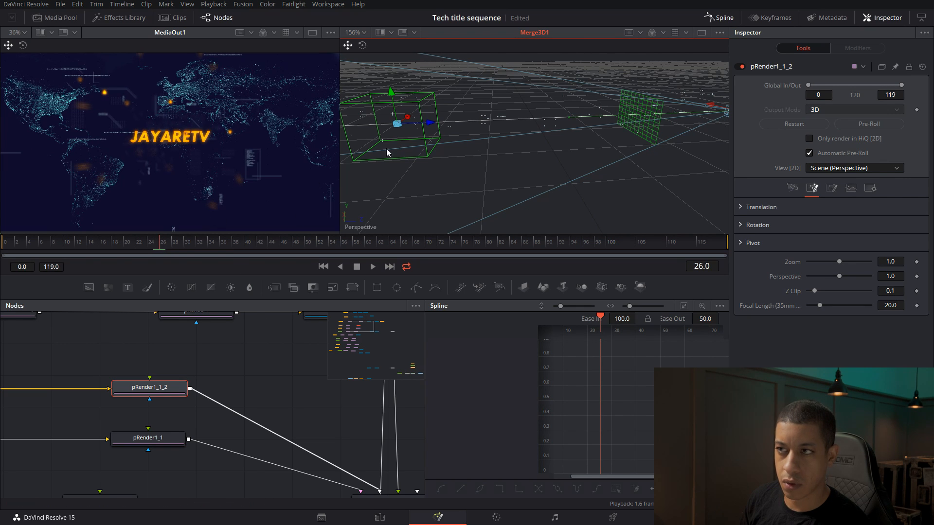
scroll(442, 177, down, 3)
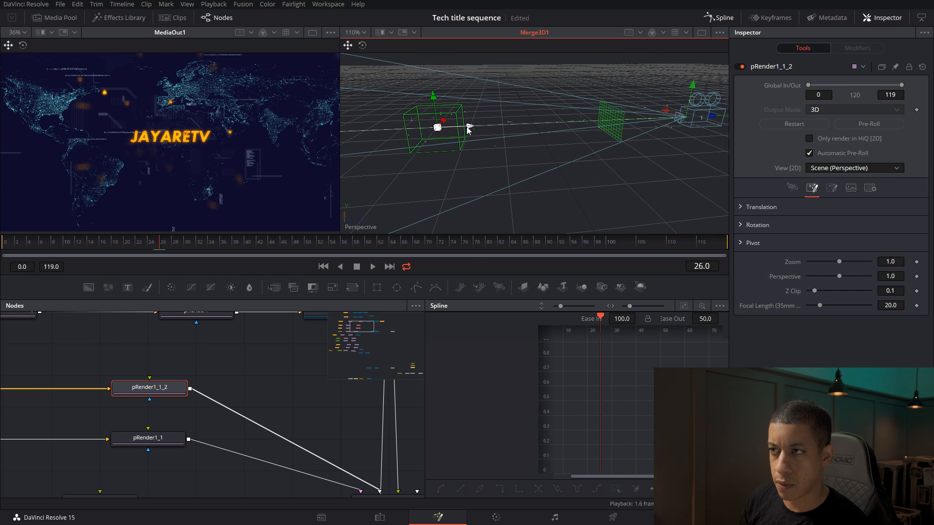
drag(440, 128, 530, 129)
Check the composite at frames 115, 119 and 94, and move pRender1_1_2 slightly back from the camera along Z
drag(396, 245, 728, 245)
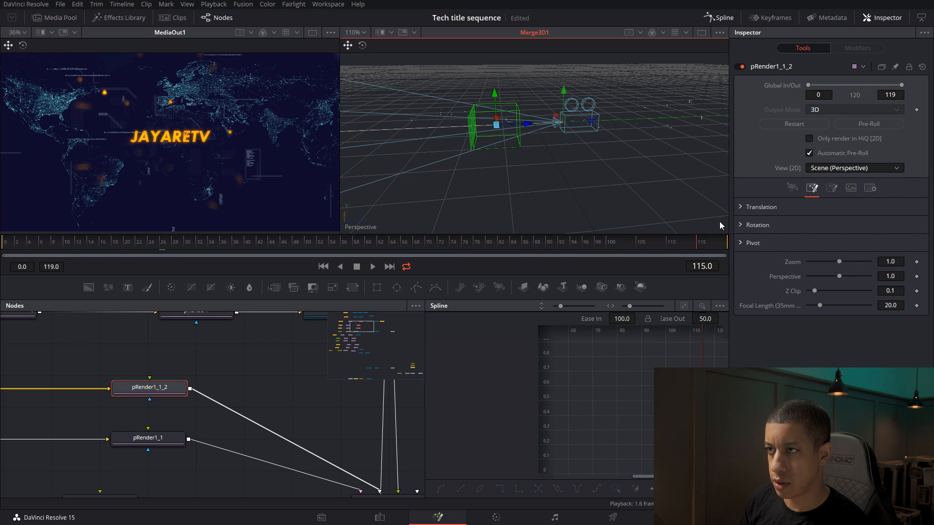
click(723, 246)
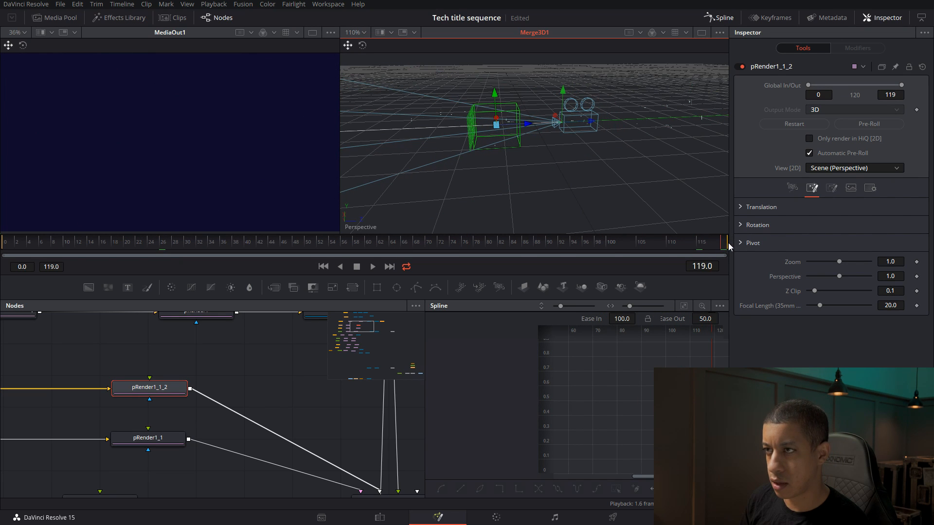
drag(624, 247, 590, 246)
click(572, 247)
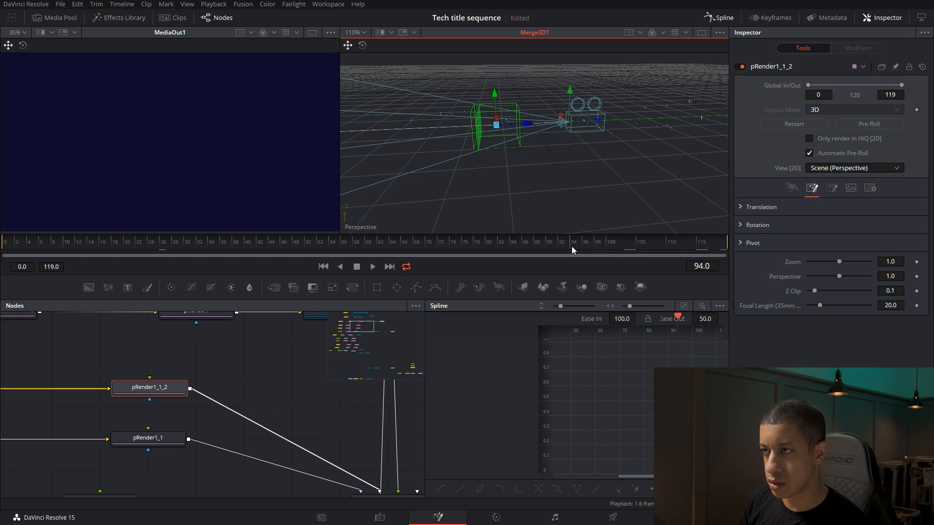
drag(529, 124, 510, 124)
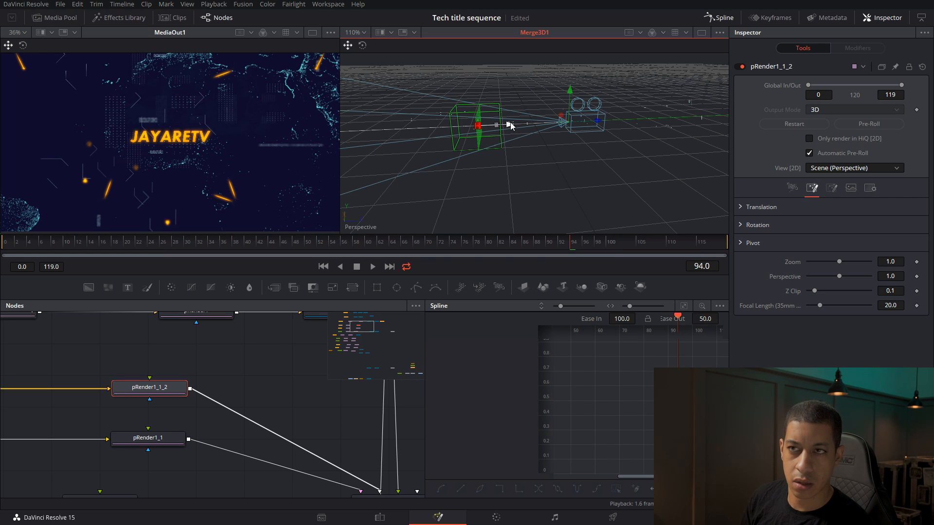
drag(510, 125, 510, 124)
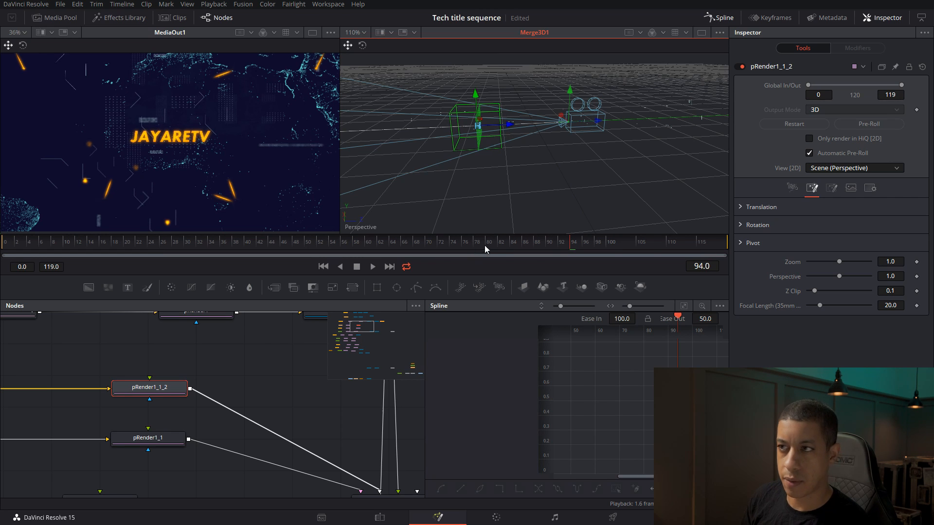
Stretch pEmitter1_1_2's cube region to a depth of 1.0 and shift it away from the camera to a Z offset of about -0.589
click(844, 191)
click(832, 189)
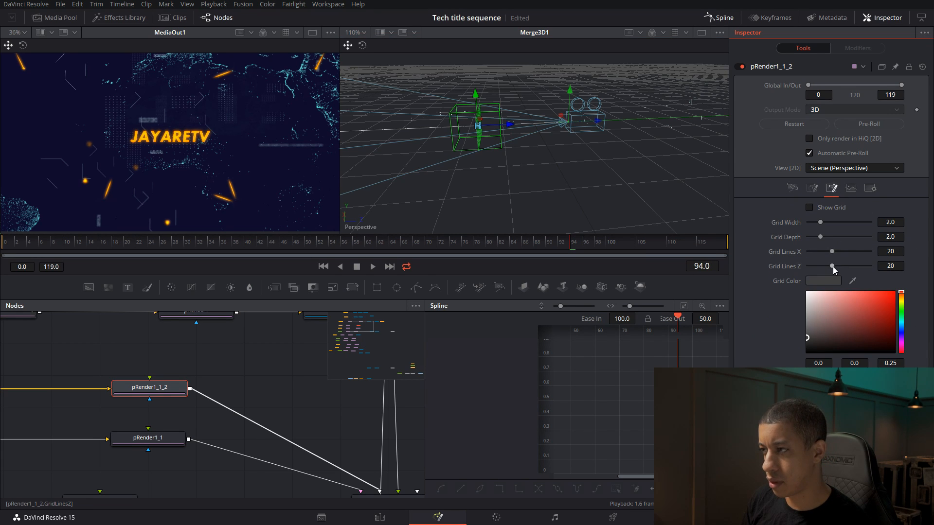
drag(156, 375, 329, 376)
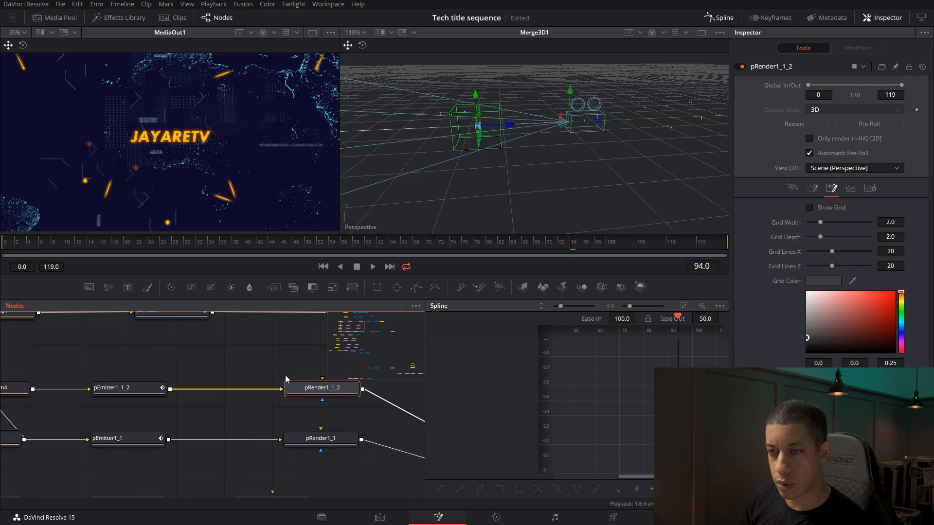
click(129, 389)
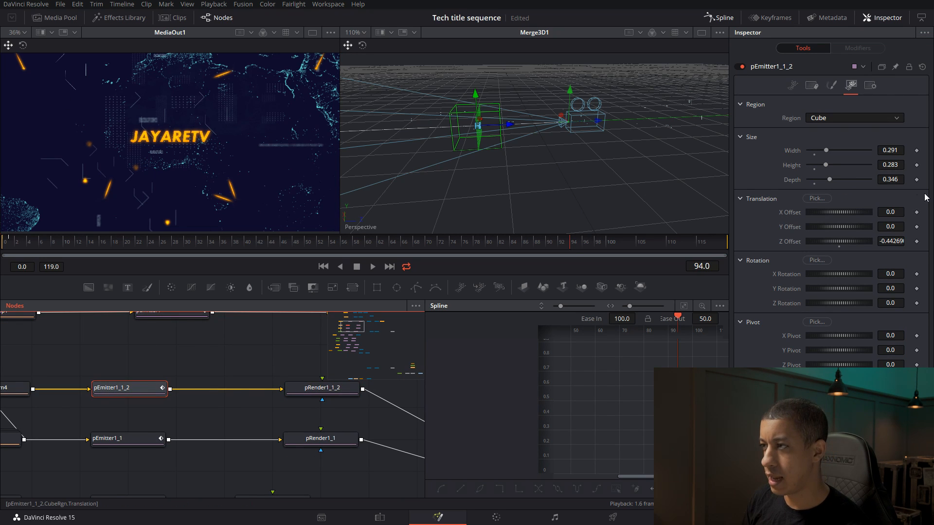
drag(833, 177, 894, 183)
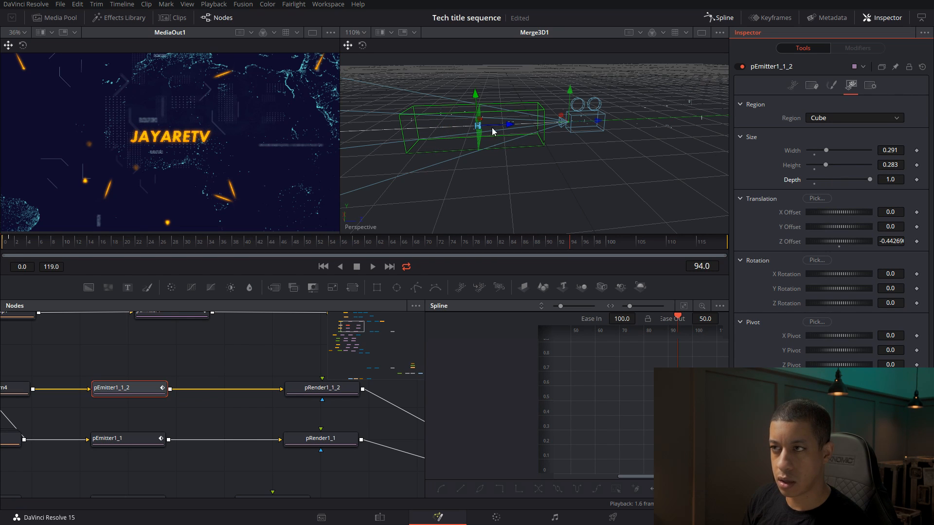
drag(509, 126, 490, 126)
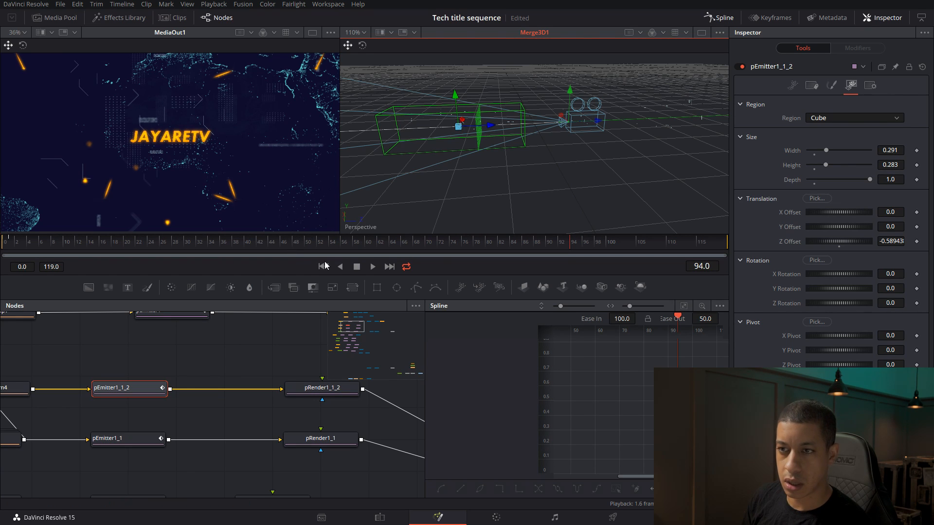
Set the emitter region's depth to 2 and move it further from the camera to a Z offset of about -0.863
click(890, 180)
text(2)
key(Tab)
drag(493, 129, 454, 125)
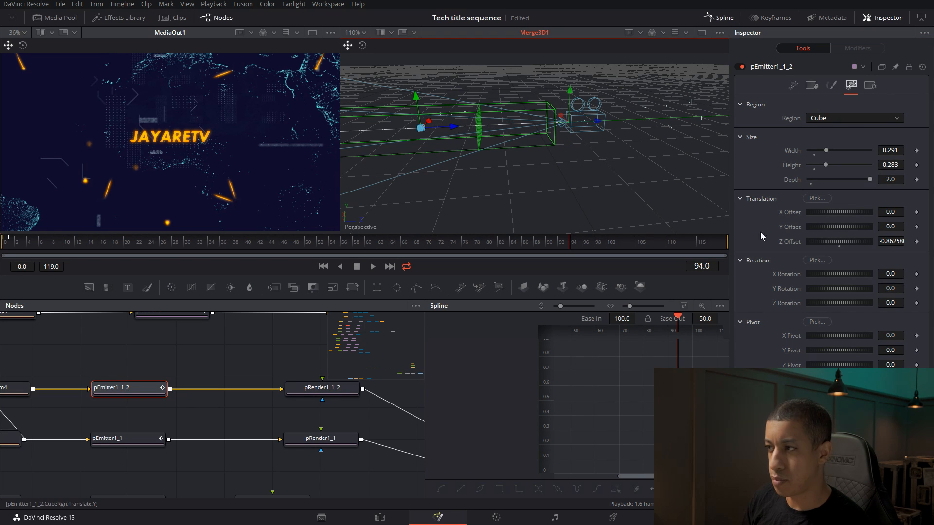
Enlarge the cross-section of pEmitter1_1_2's cube region to a width of about 0.622 and a height of about 0.457
drag(224, 349, 225, 342)
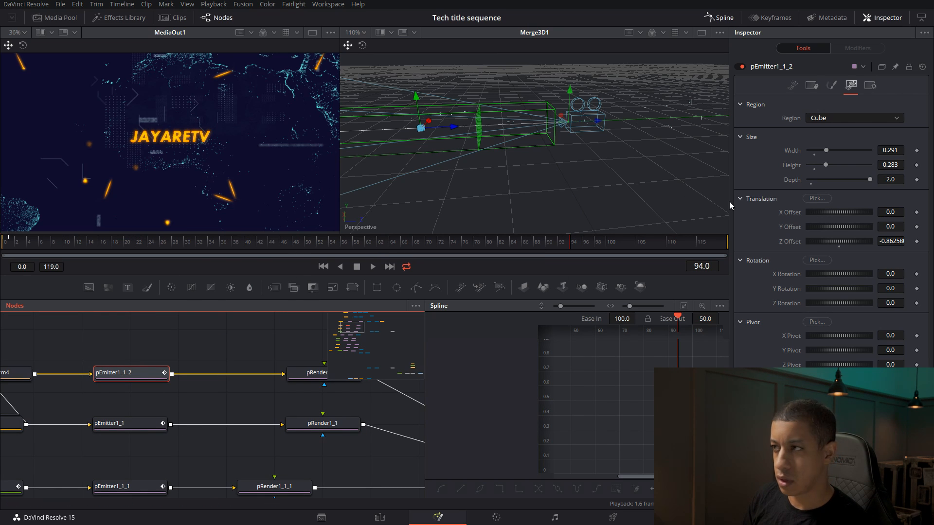
drag(826, 165, 847, 151)
drag(132, 351, 74, 351)
drag(219, 350, 197, 343)
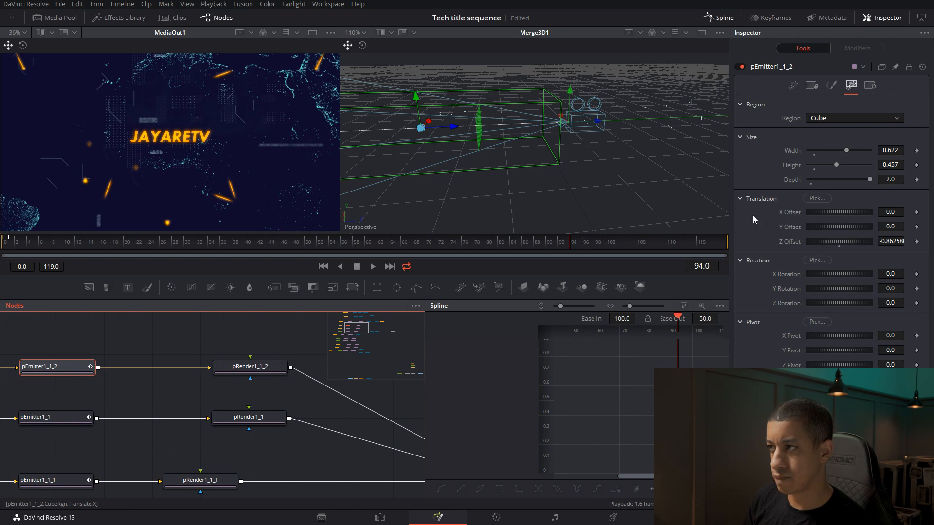
Change the random seed of pEmitter1_1_2 to 772 to redistribute its particles
click(792, 86)
drag(815, 104, 856, 104)
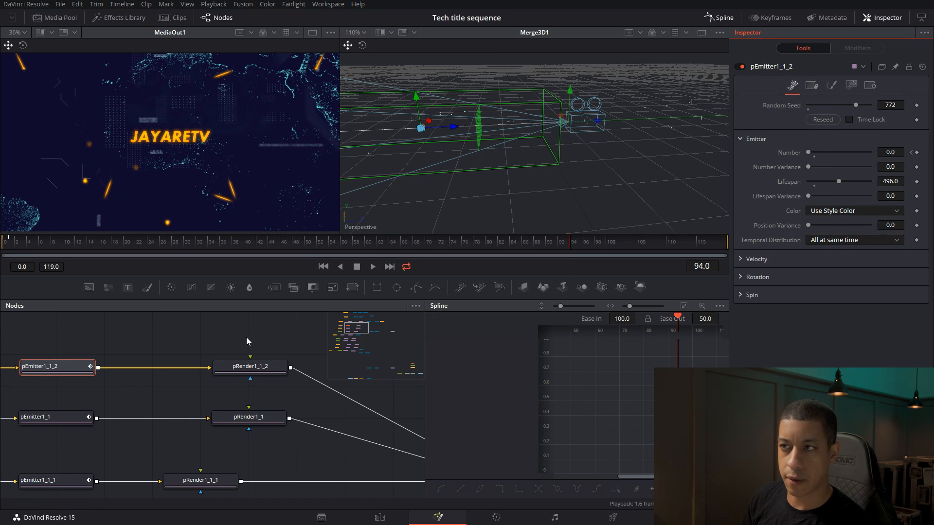
scroll(254, 338, down, 2)
scroll(225, 344, down, 4)
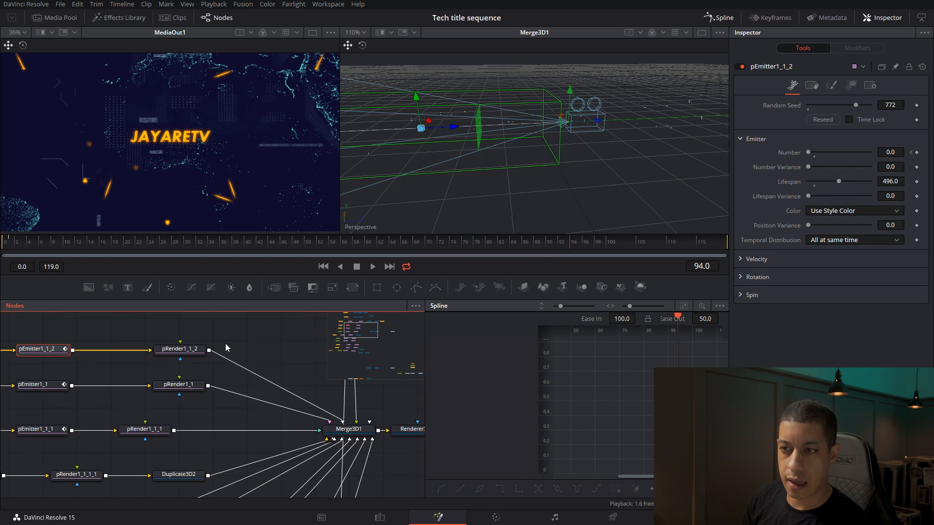
scroll(239, 362, down, 1)
scroll(292, 423, down, 2)
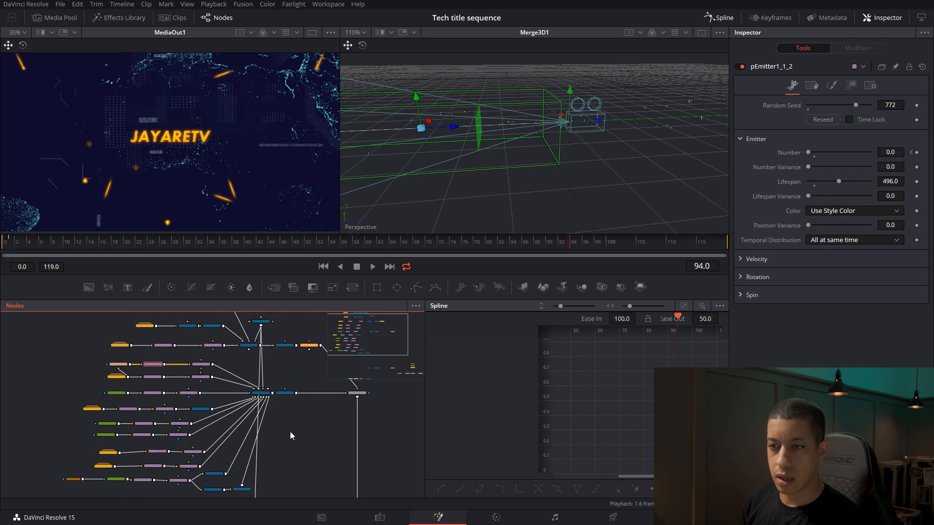